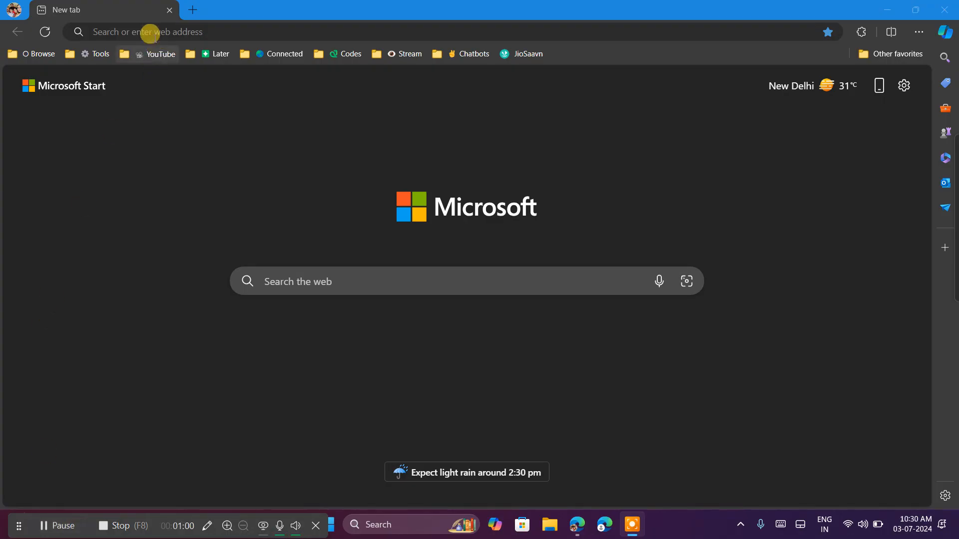
Open the general Fiverr inbox at fiverr.com/inbox/ without any particular conversation selected.
left_click(149, 32)
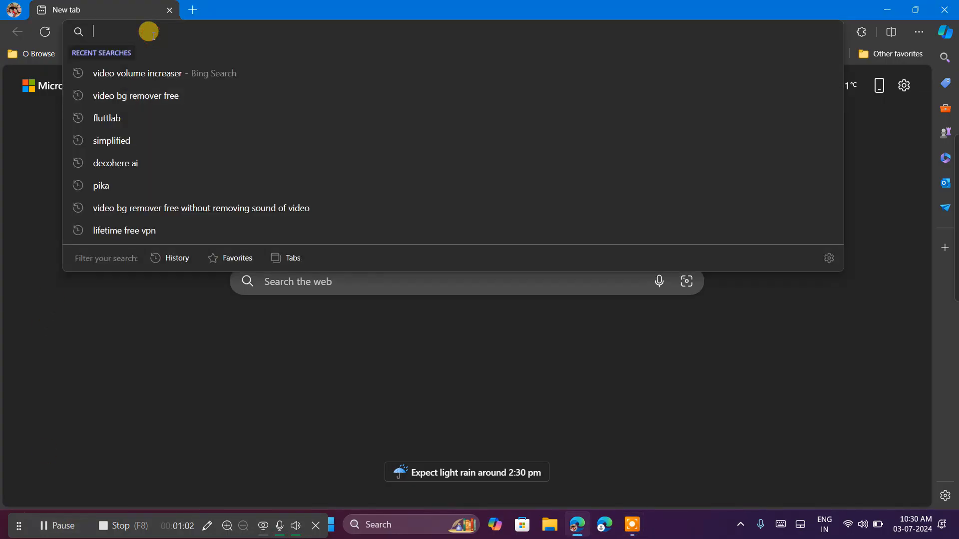
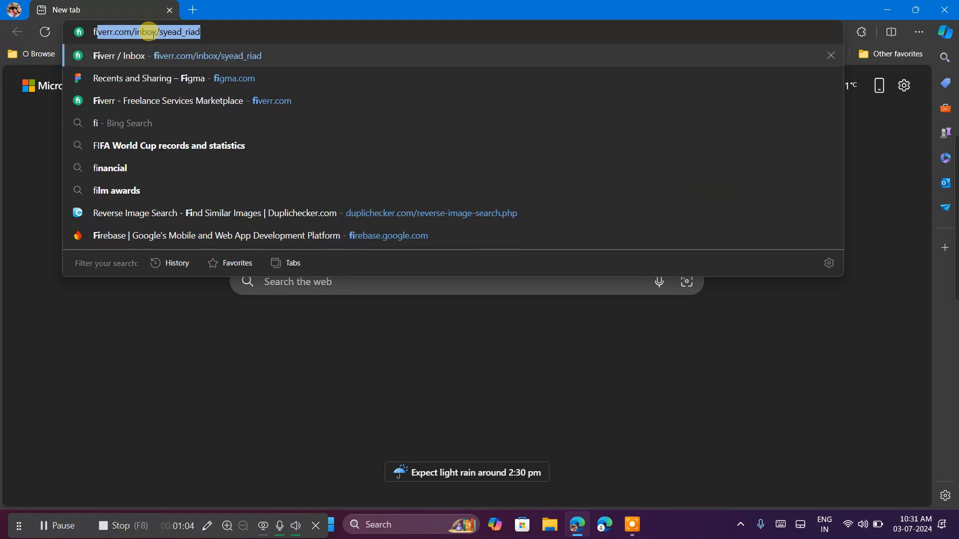
key("Return")
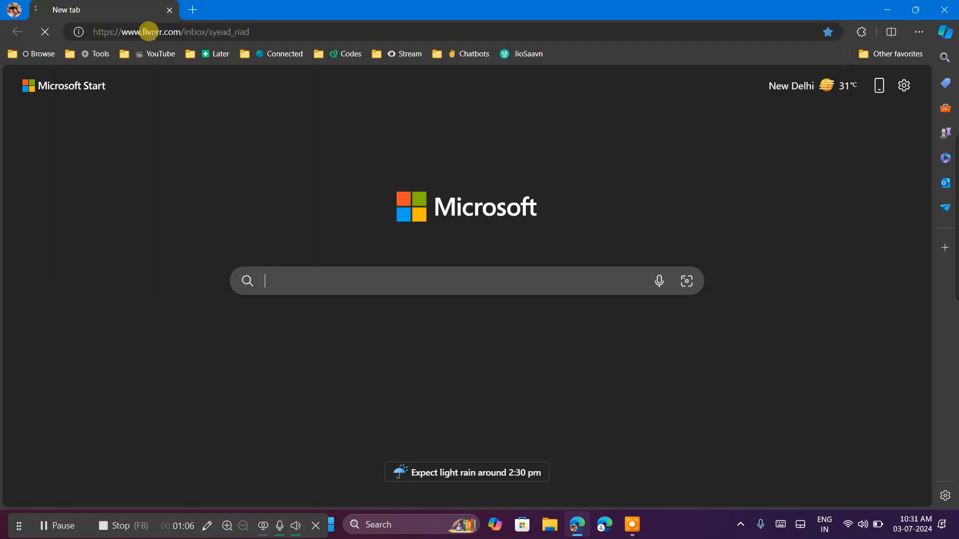
left_click(256, 25)
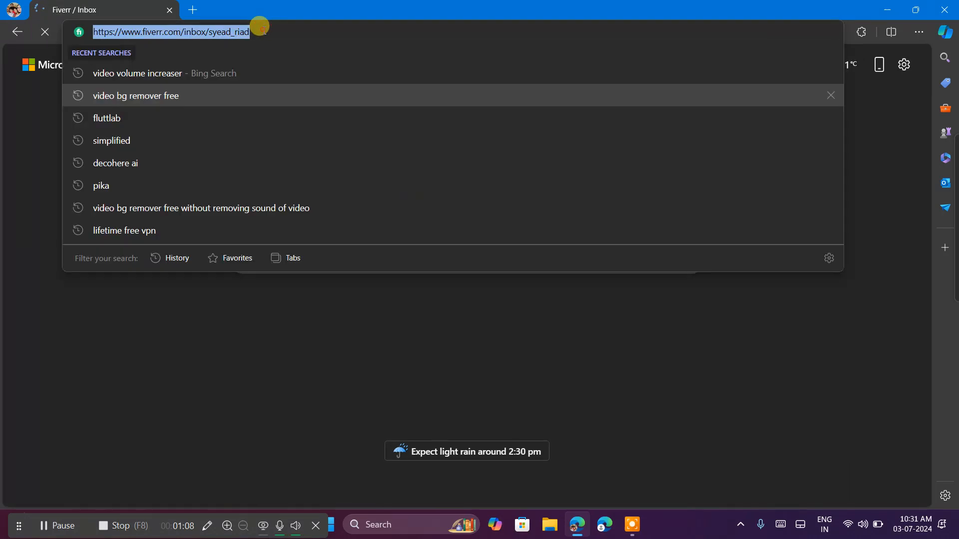
left_click(259, 28)
key("BackSpace")
key("BackSpace")
key("BackSpace")
key("BackSpace")
key("BackSpace")
key("BackSpace")
key("BackSpace")
key("BackSpace")
key("BackSpace")
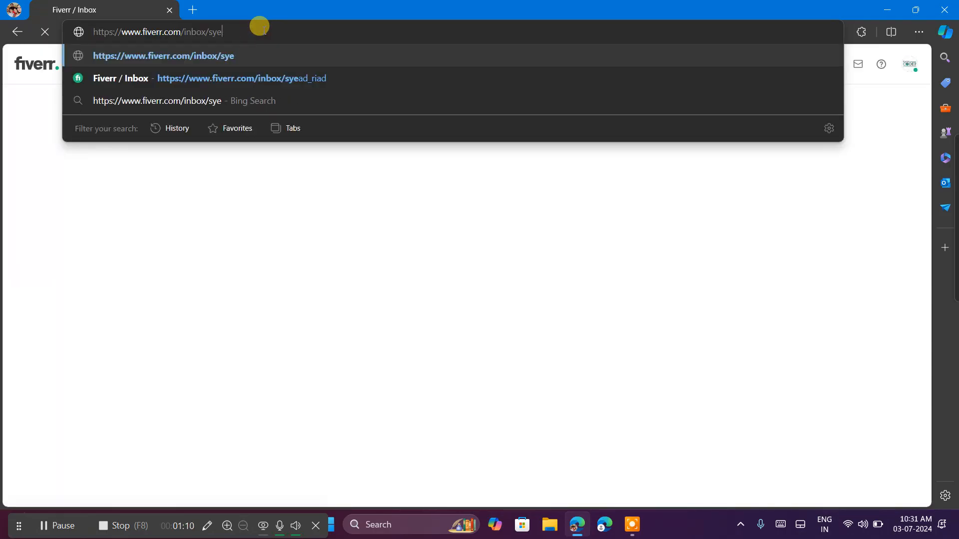
key("BackSpace")
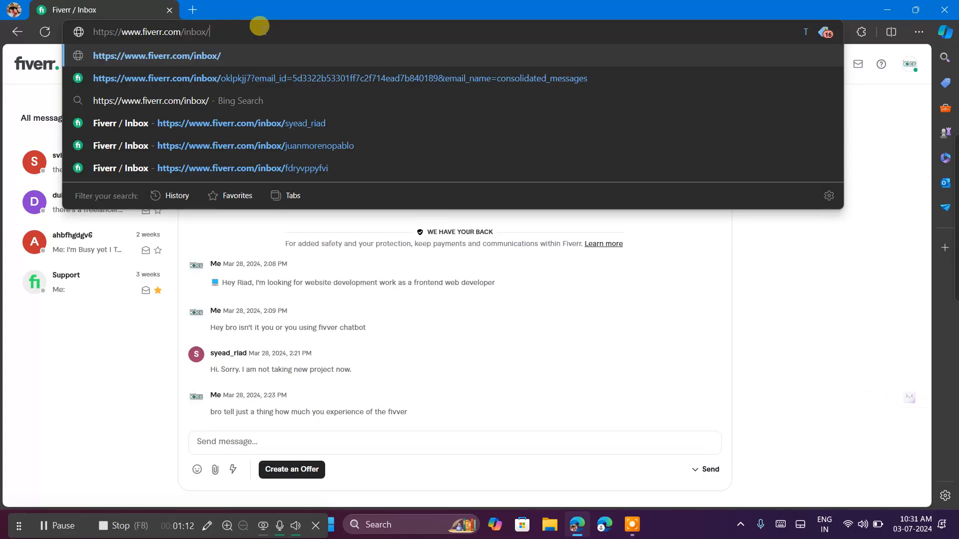
key("Return")
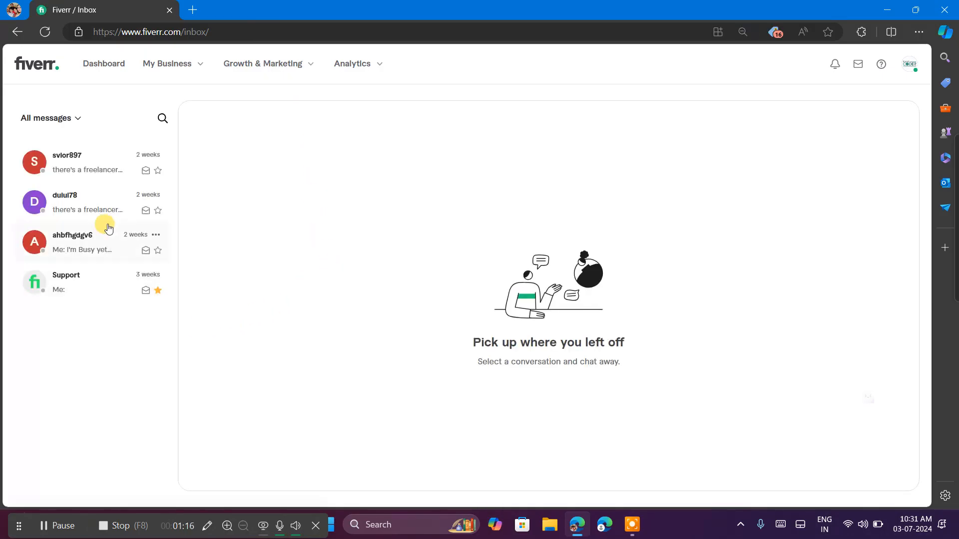
Read the three buyer conversations in the inbox, going from the third one up to the first.
left_click(79, 241)
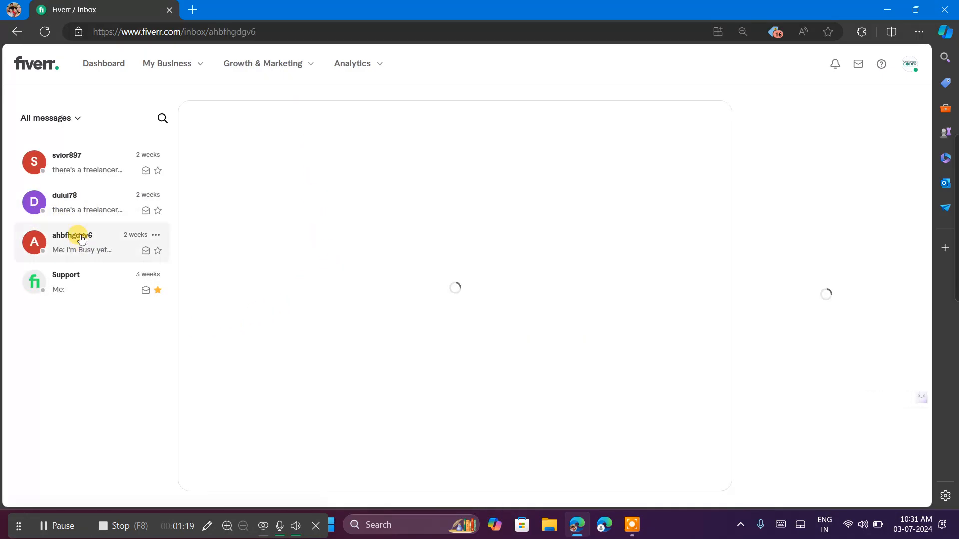
left_click(69, 198)
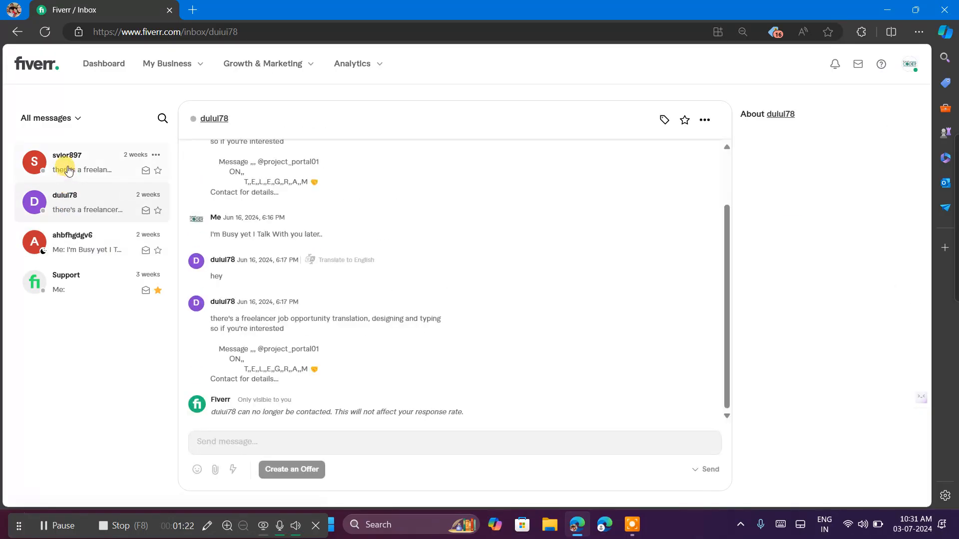
left_click(68, 169)
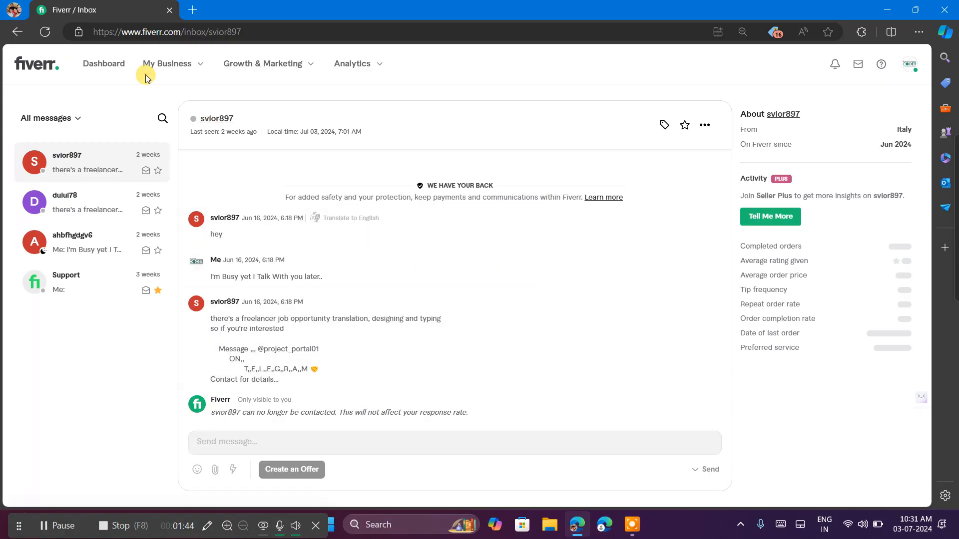
Go to the Fiverr seller dashboard and look over its overview page.
left_click(45, 61)
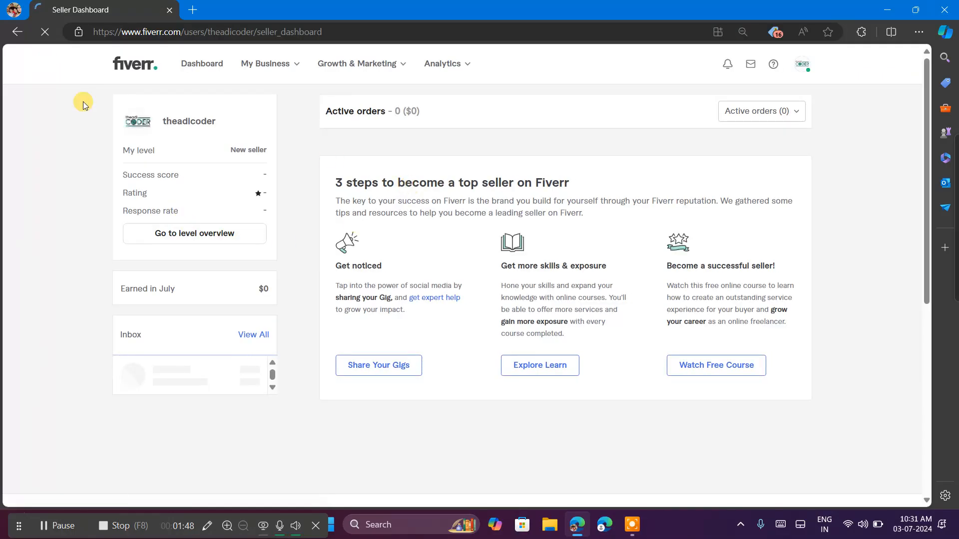
scroll(408, 246, "down", 5)
scroll(408, 247, "up", 5)
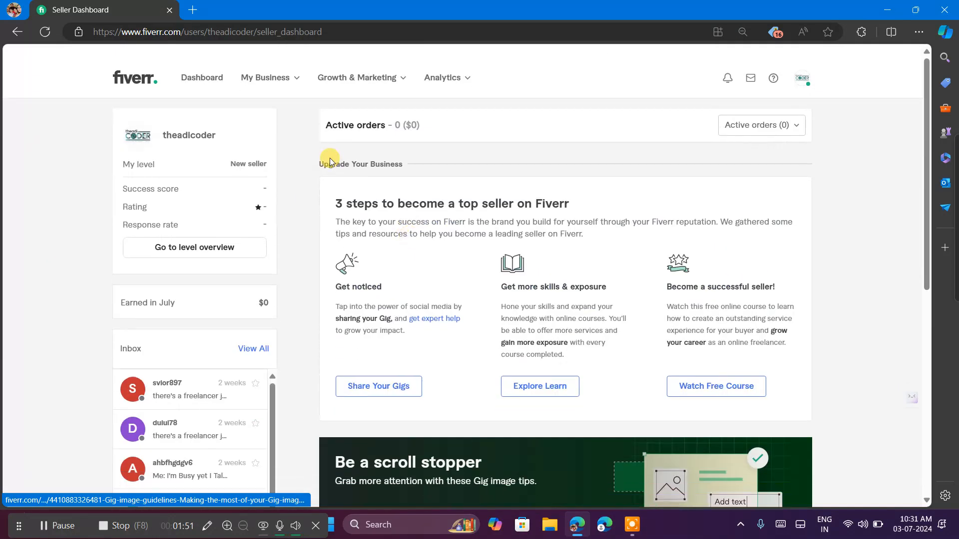
Open the Google home page in a new browser tab.
left_click(192, 9)
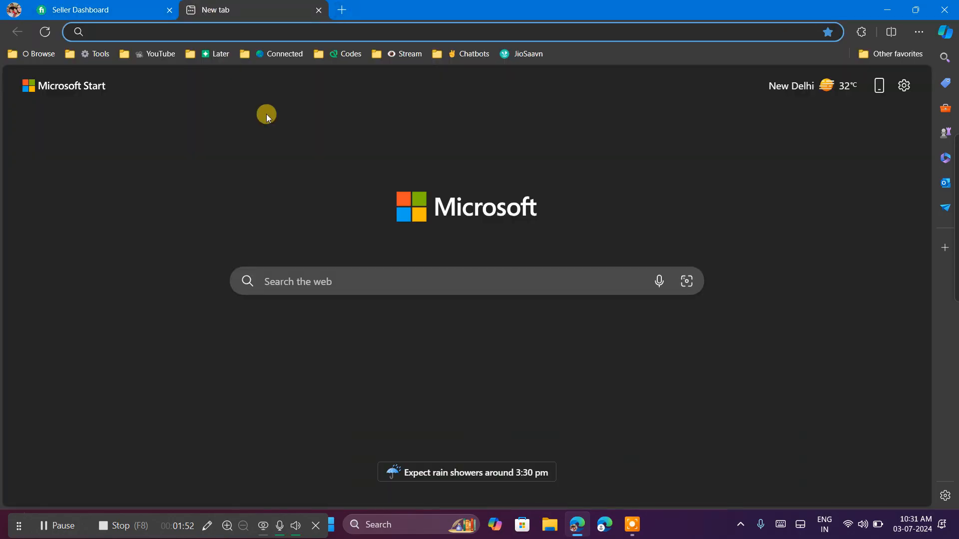
type("fivver")
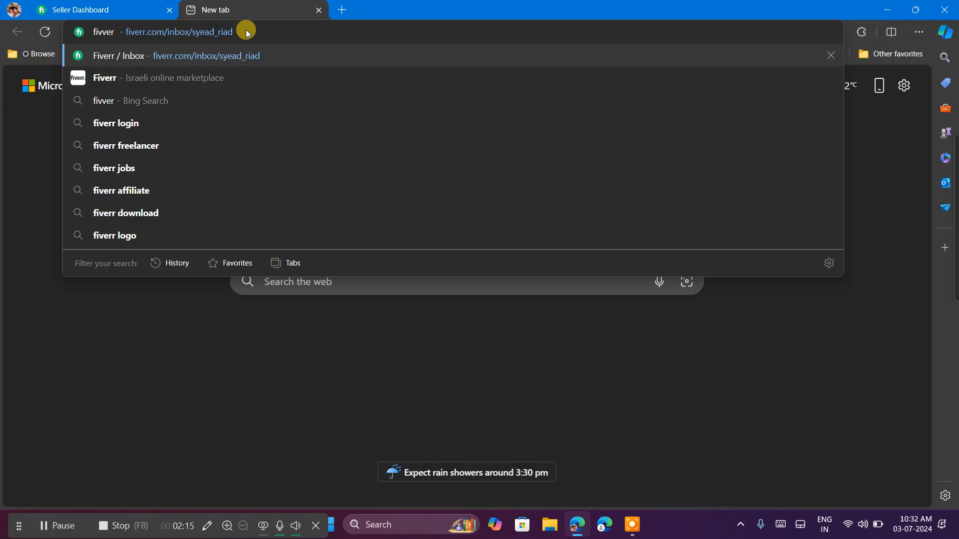
type(".com")
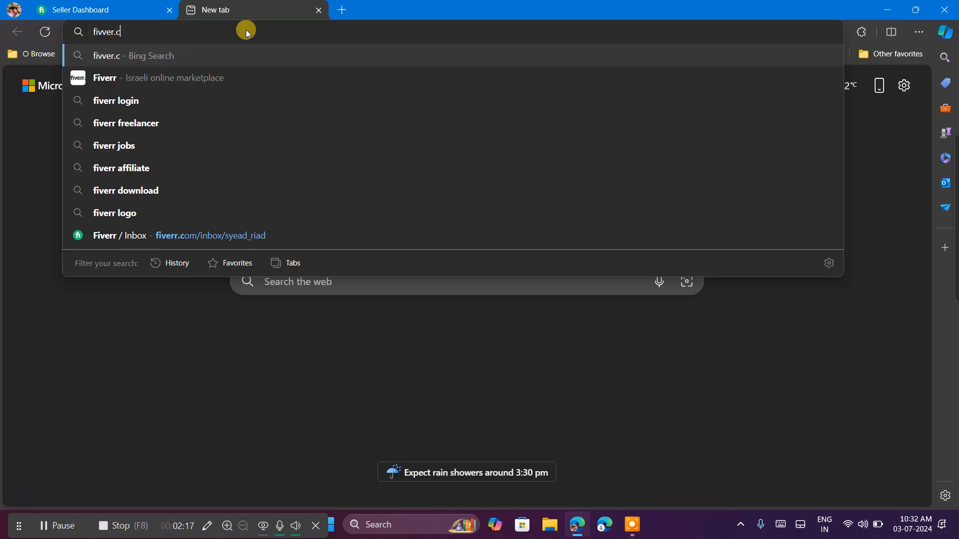
key("BackSpace")
key("BackSpace")
key("BackSpace")
key("BackSpace")
key("BackSpace")
key("BackSpace")
key("BackSpace")
key("BackSpace")
key("BackSpace")
key("BackSpace")
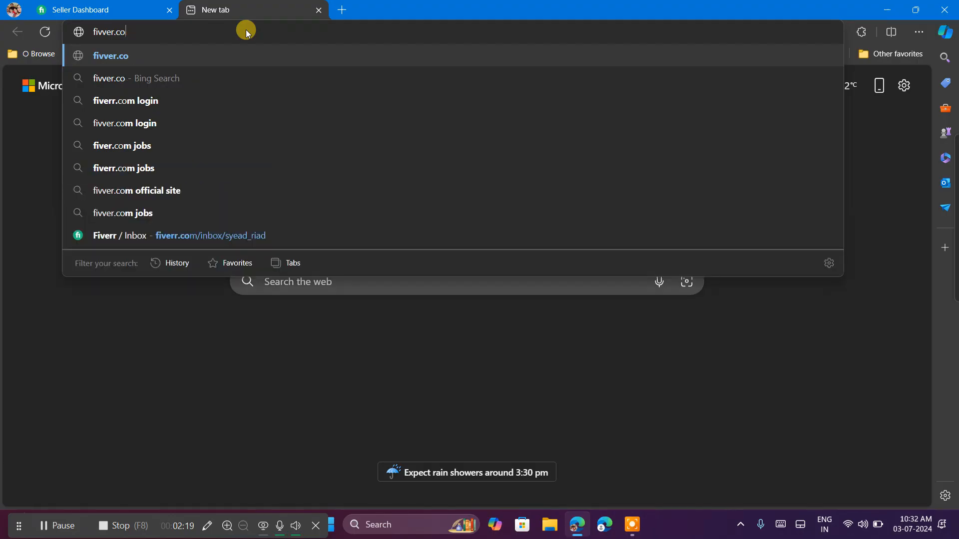
type("google.com")
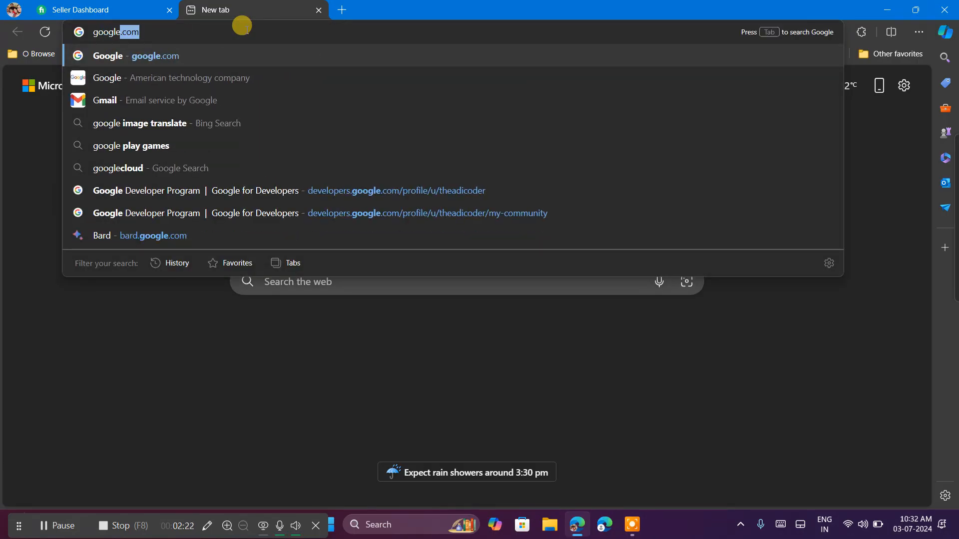
key("Return")
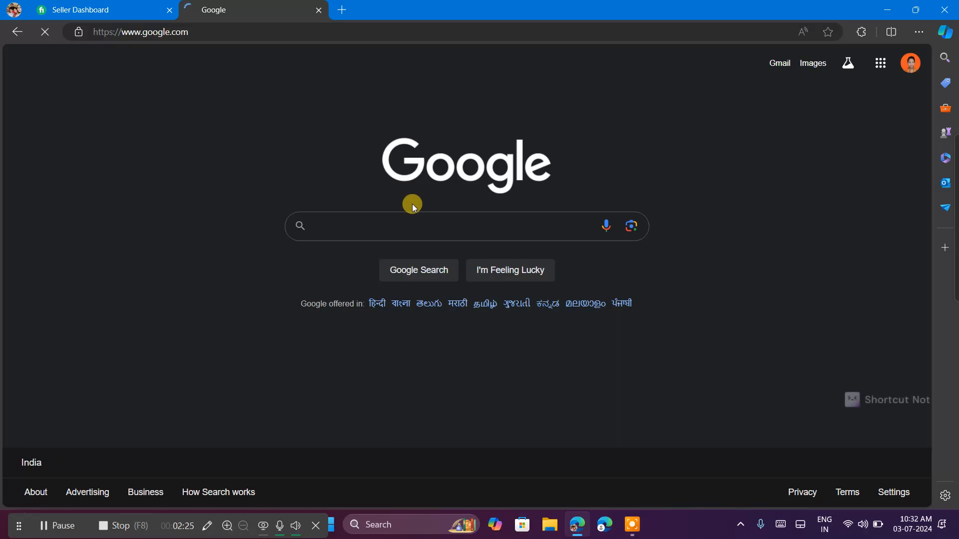
Open the Fiverr website through a Google search for fiverr and close the older Seller Dashboard tab.
type("fi")
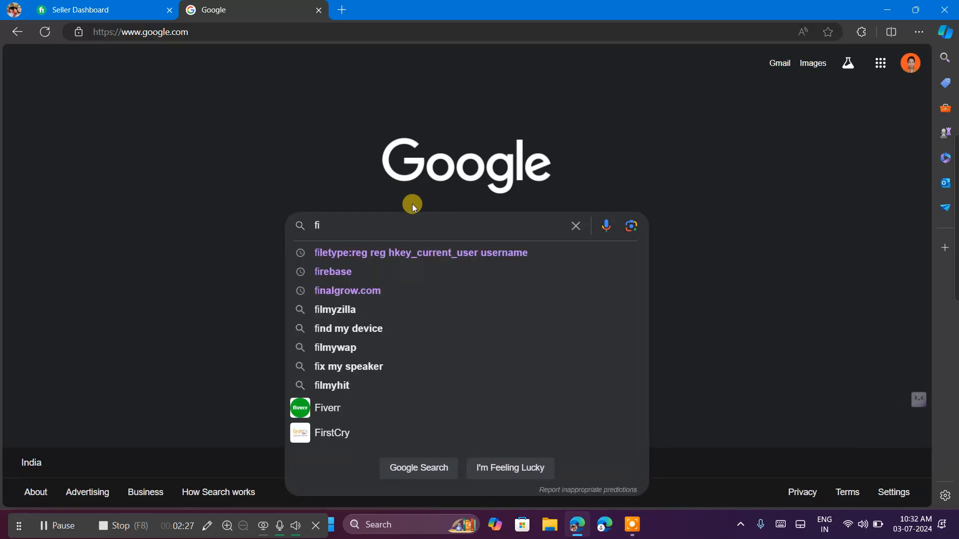
left_click(406, 419)
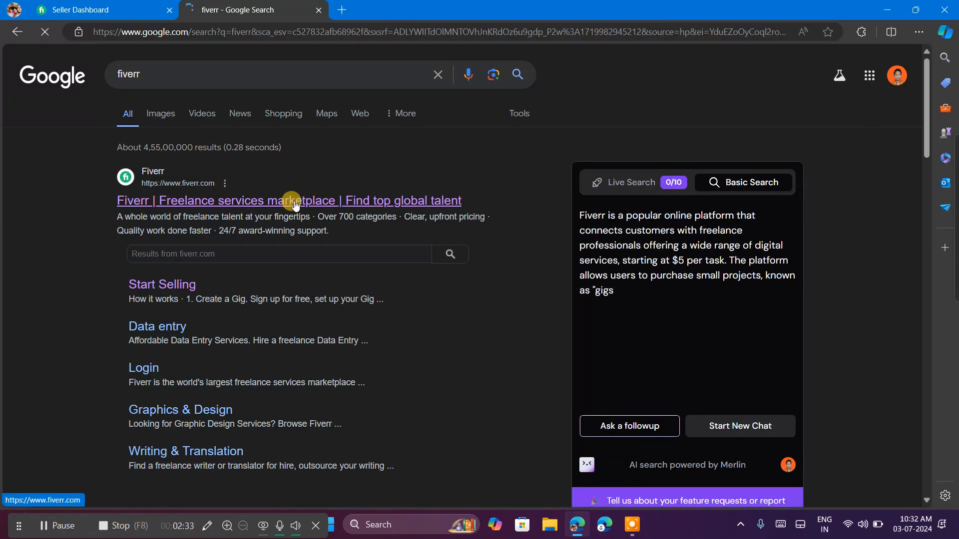
left_click(294, 203)
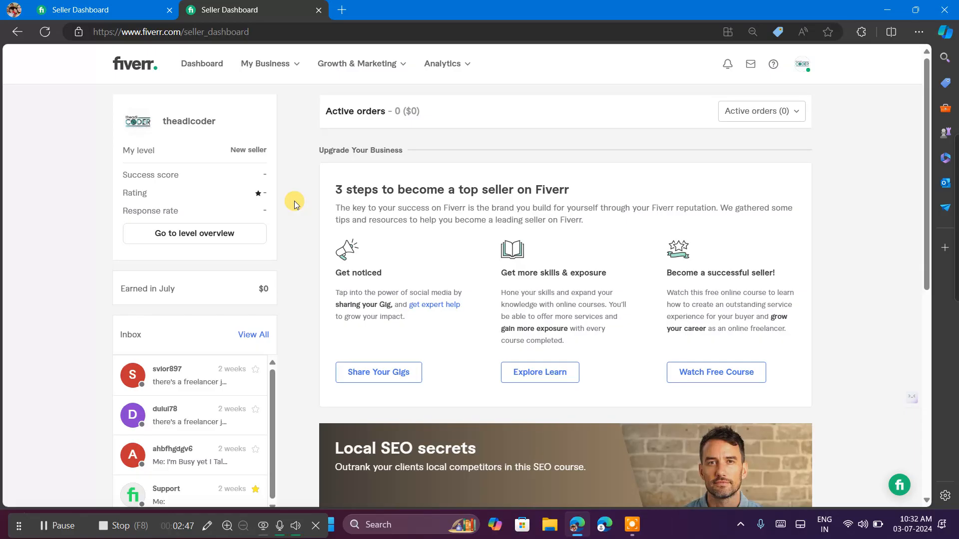
left_click(171, 12)
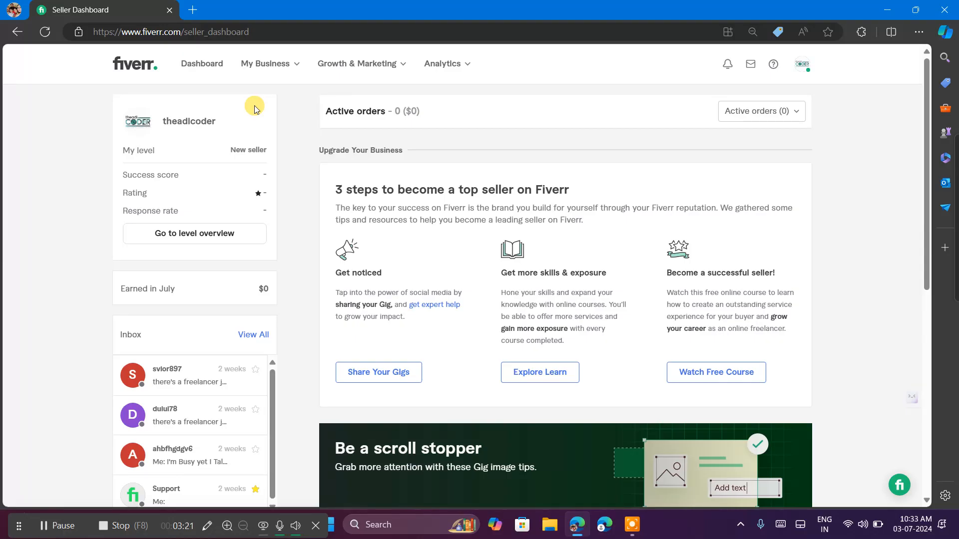
Open the first inbox conversation from the dashboard and copy the Telegram handle in the job opportunity message.
left_click(195, 385)
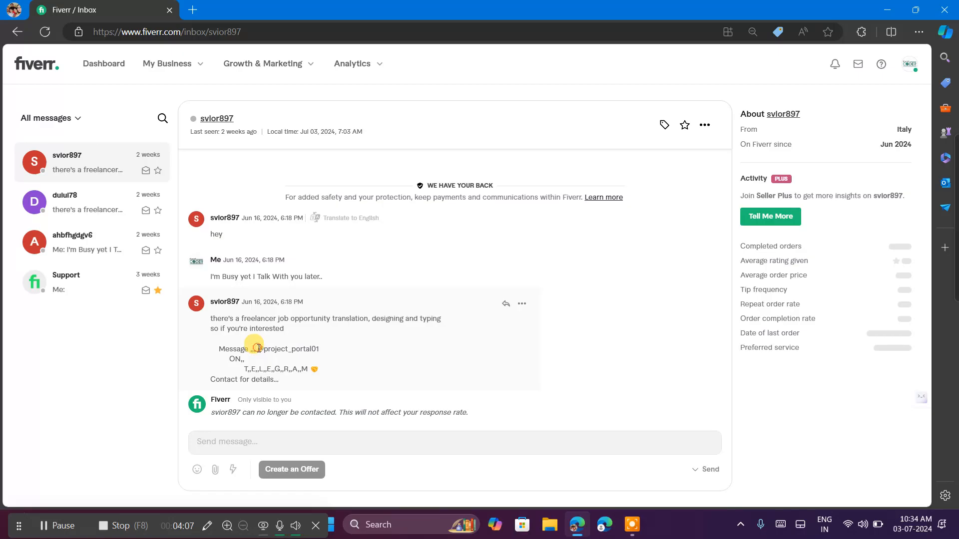
left_click_drag(257, 349, 324, 350)
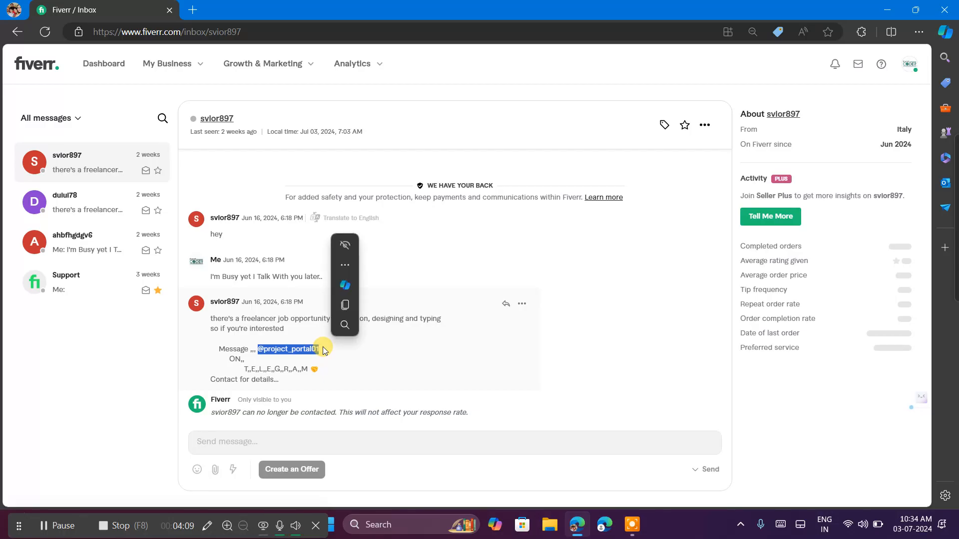
key("ctrl+c")
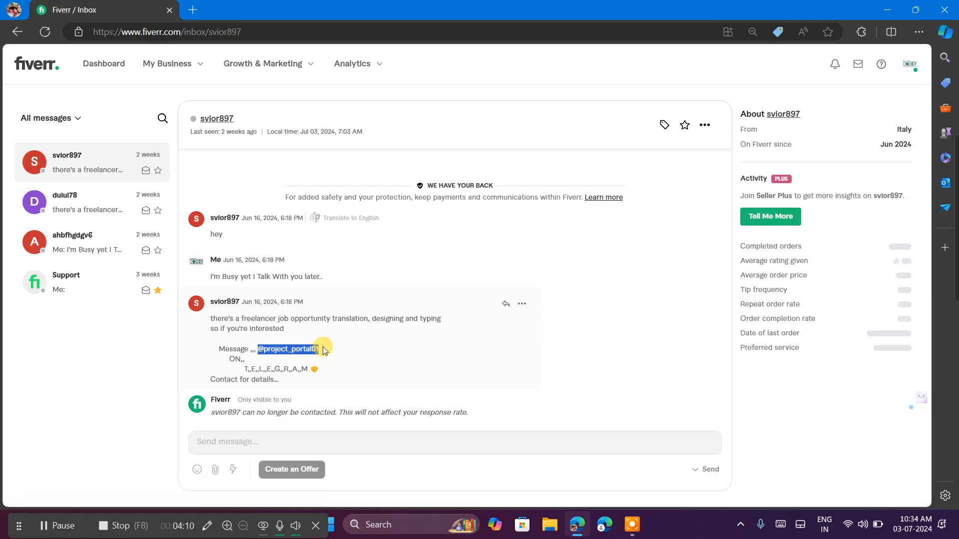
Open Telegram Web in a new browser tab.
left_click(193, 10)
type("te")
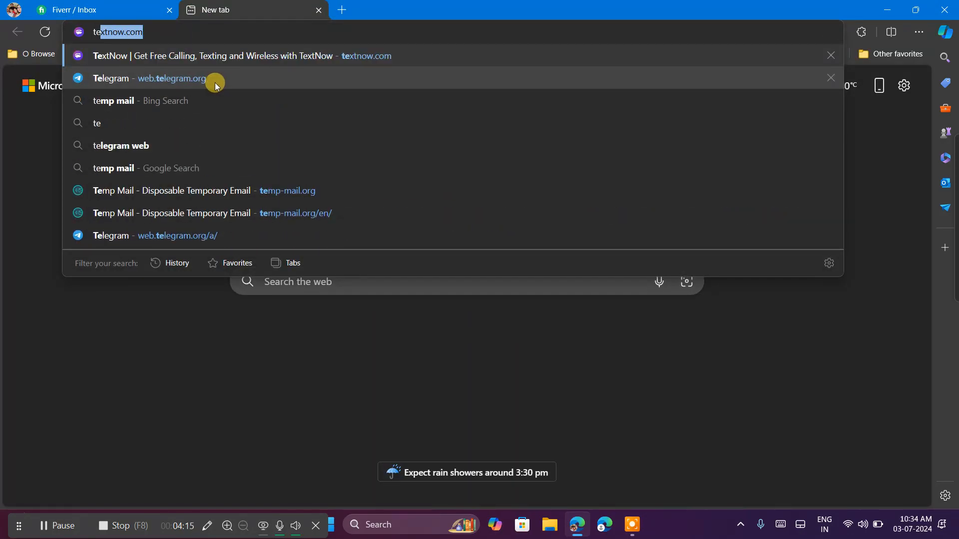
left_click(215, 82)
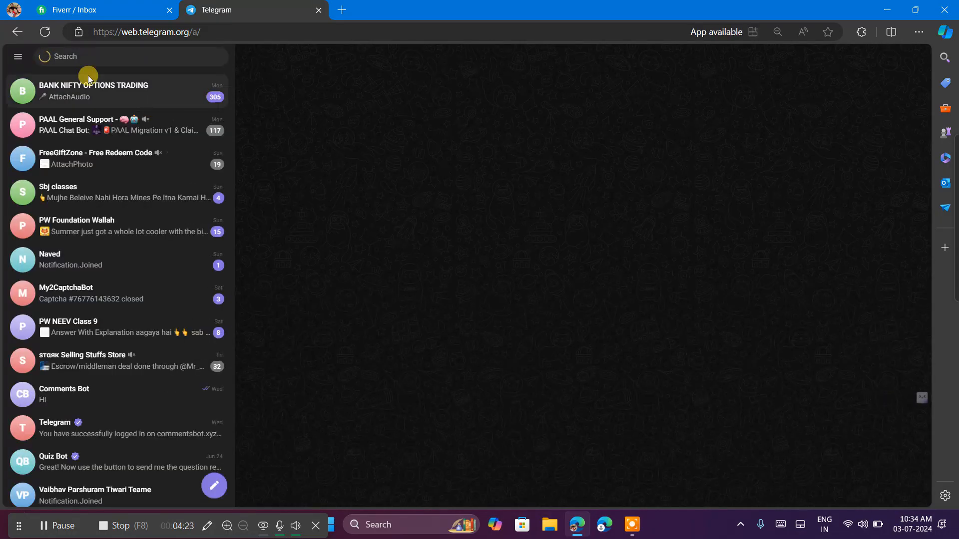
left_click(467, 305)
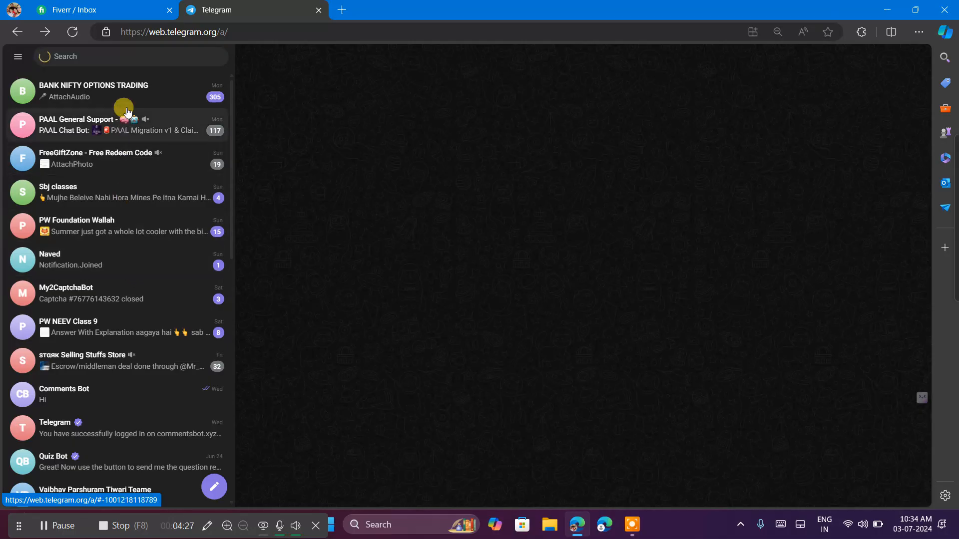
Search Telegram for the copied handle, first with and again without the leading @ sign.
left_click(125, 57)
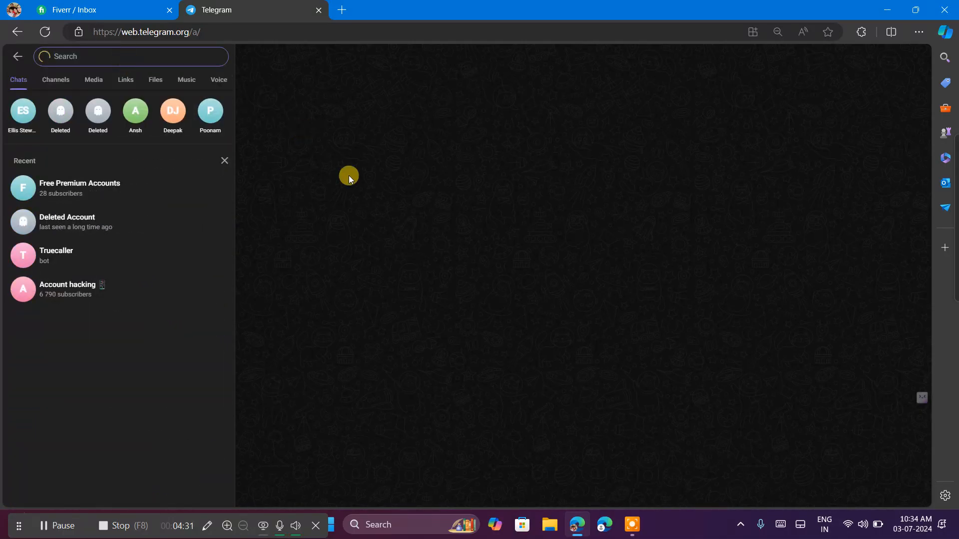
key("ctrl+v")
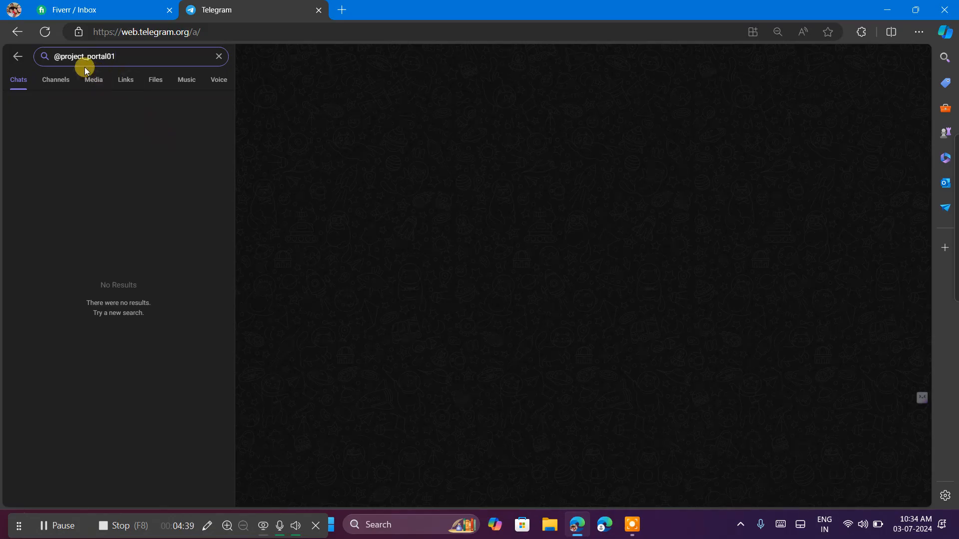
left_click(59, 52)
key("BackSpace")
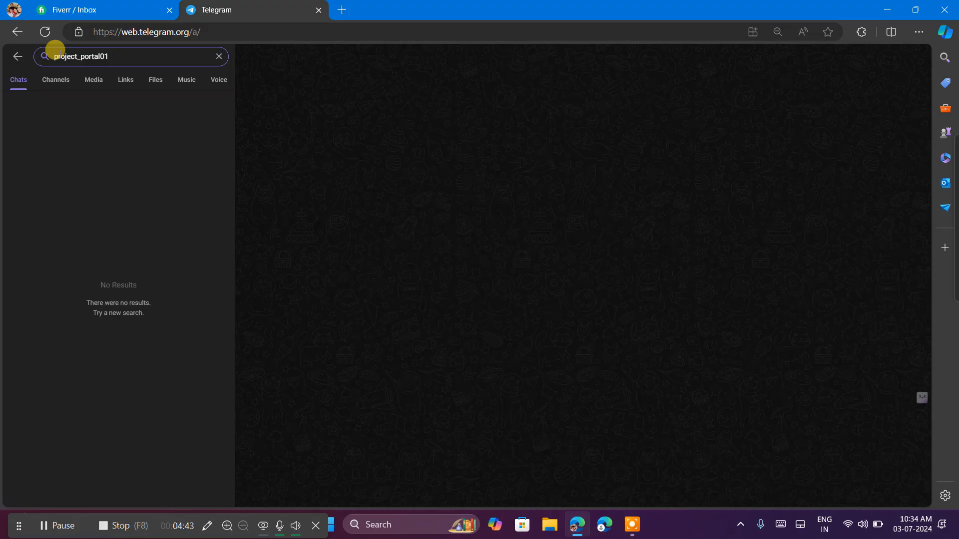
Recheck the handle in the Fiverr conversation and return to Telegram.
left_click(107, 9)
left_click(357, 386)
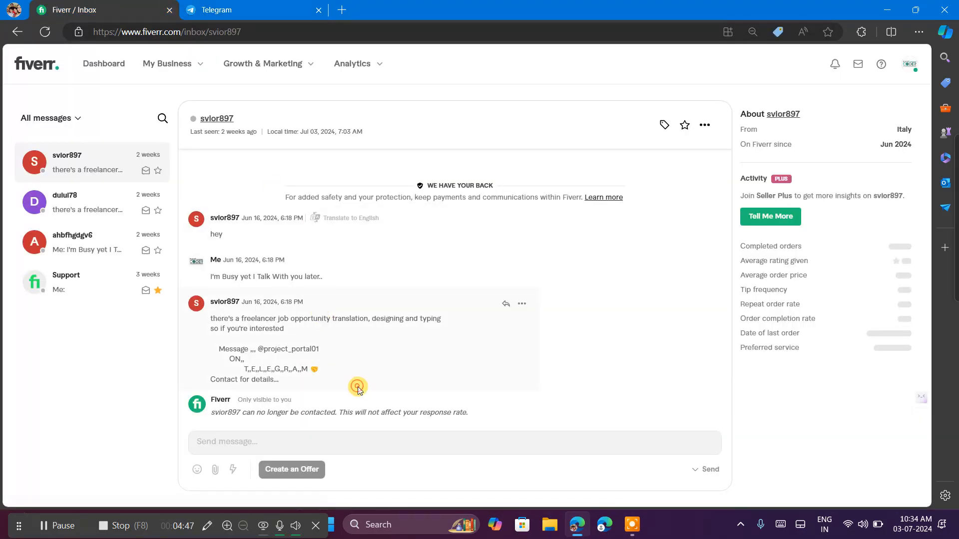
left_click(273, 6)
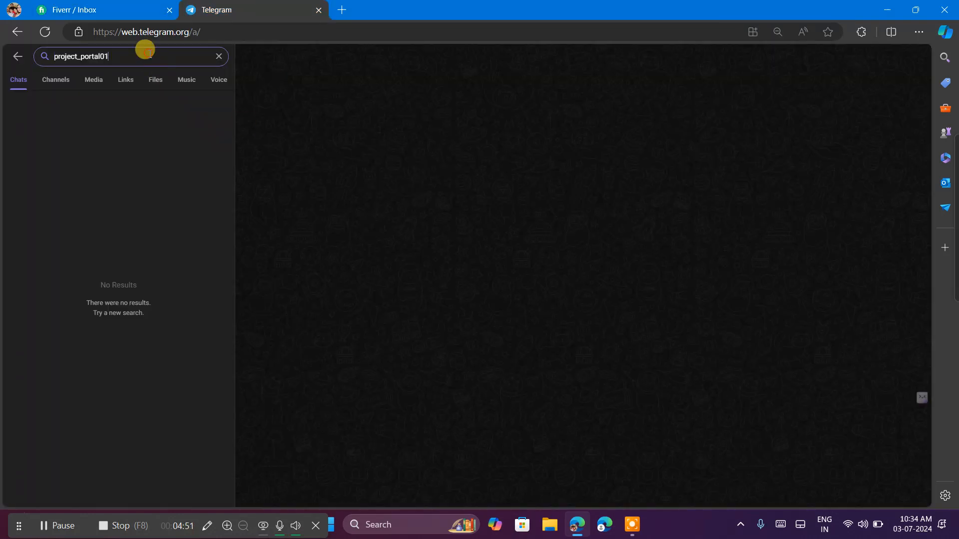
Clear the handle from the Telegram search and switch back to the Fiverr inbox.
double_click(145, 50)
key("BackSpace")
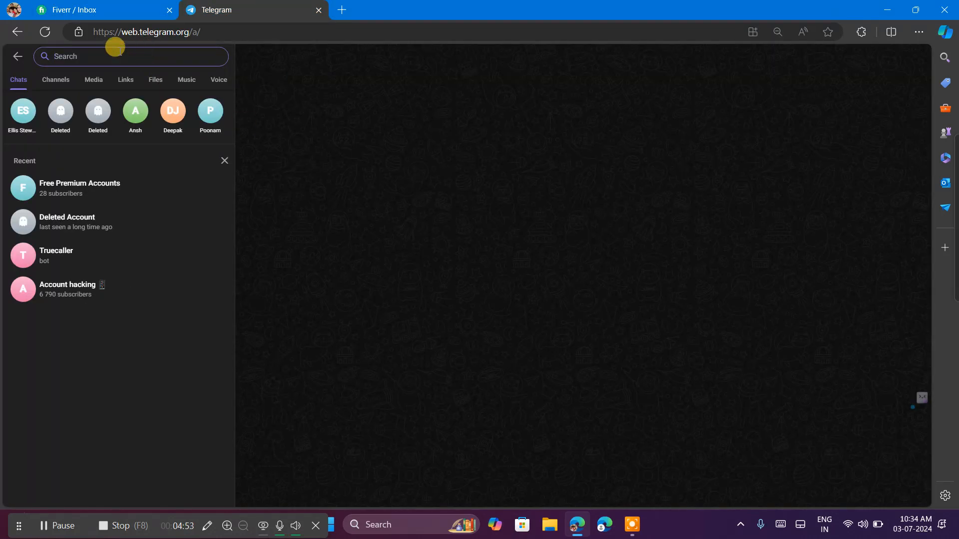
left_click(64, 19)
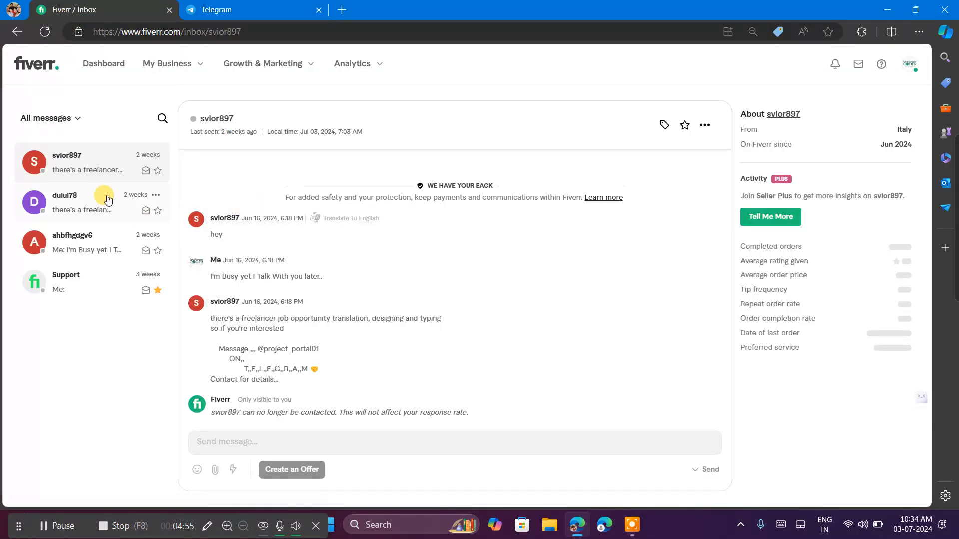
Open the second Fiverr conversation in the inbox and copy the Telegram handle from its freelancer job message.
left_click(70, 213)
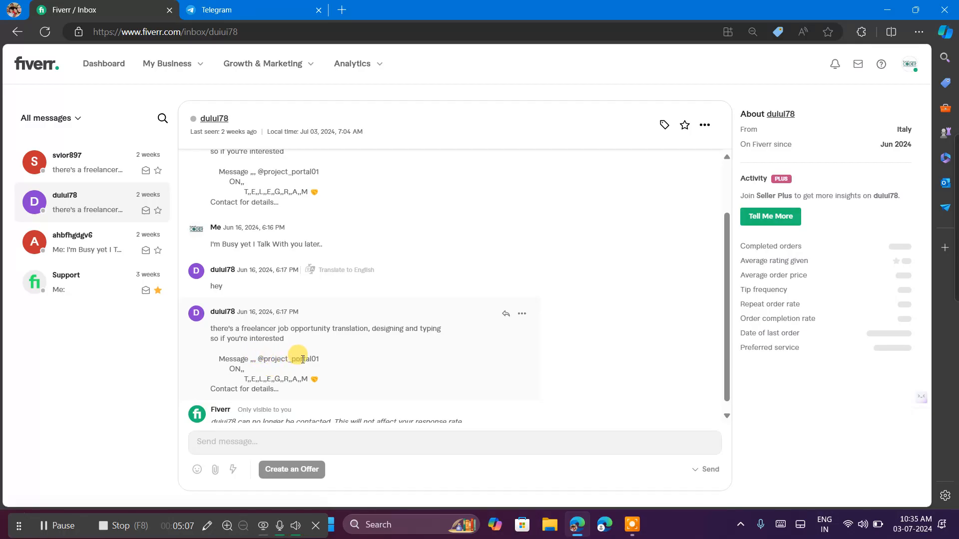
scroll(343, 357, "up", 3)
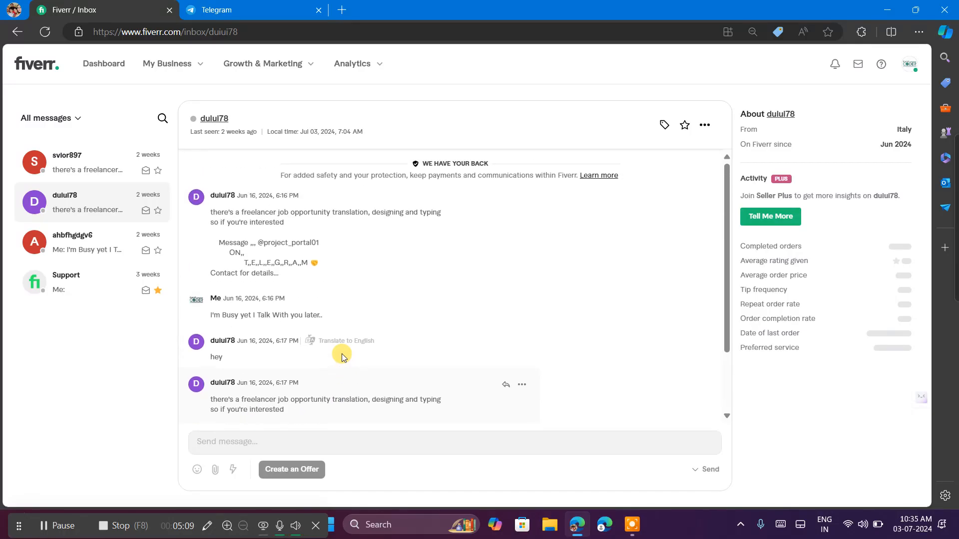
scroll(342, 358, "down", 3)
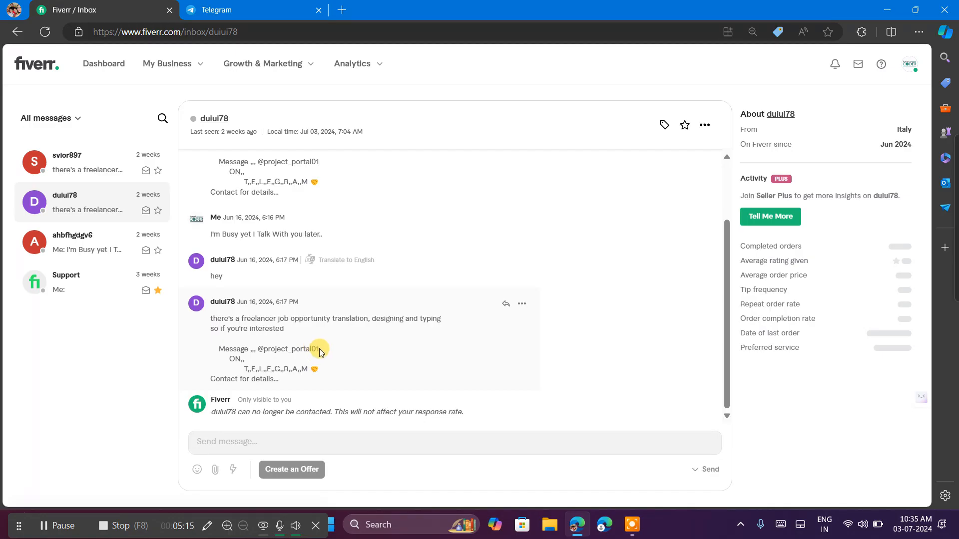
left_click_drag(319, 349, 260, 351)
key("ctrl+c")
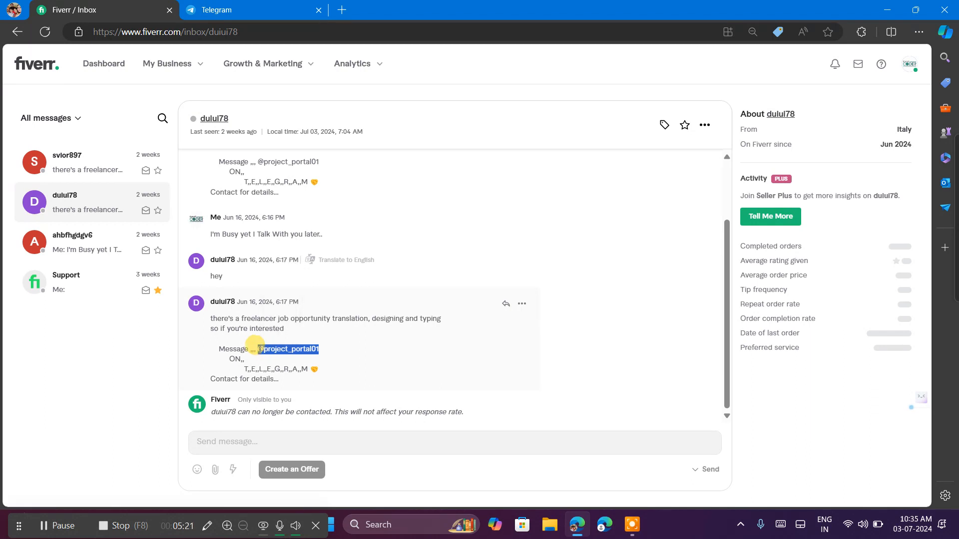
scroll(377, 248, "up", 1)
left_click(377, 247)
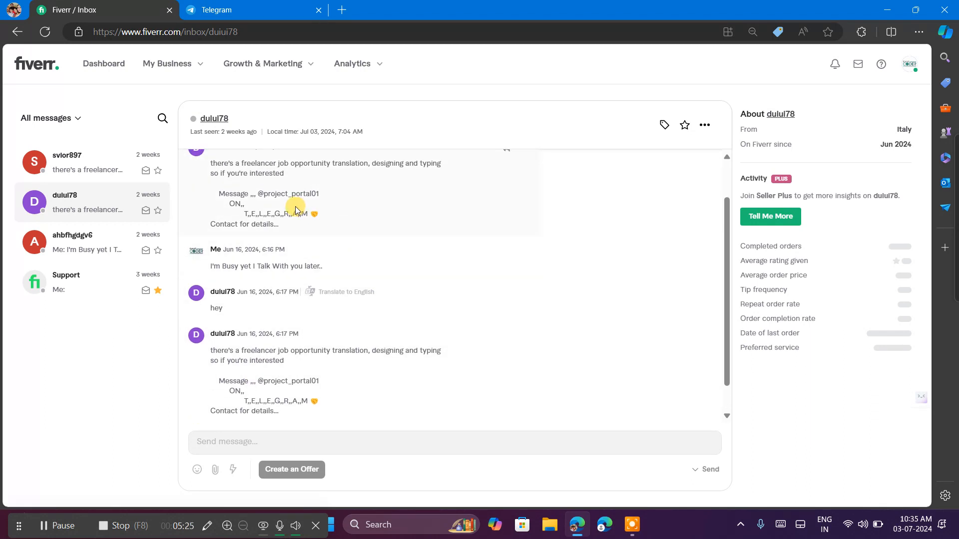
Search Telegram for the copied handle, clear the search and return to the Fiverr inbox.
left_click(192, 6)
left_click(106, 56)
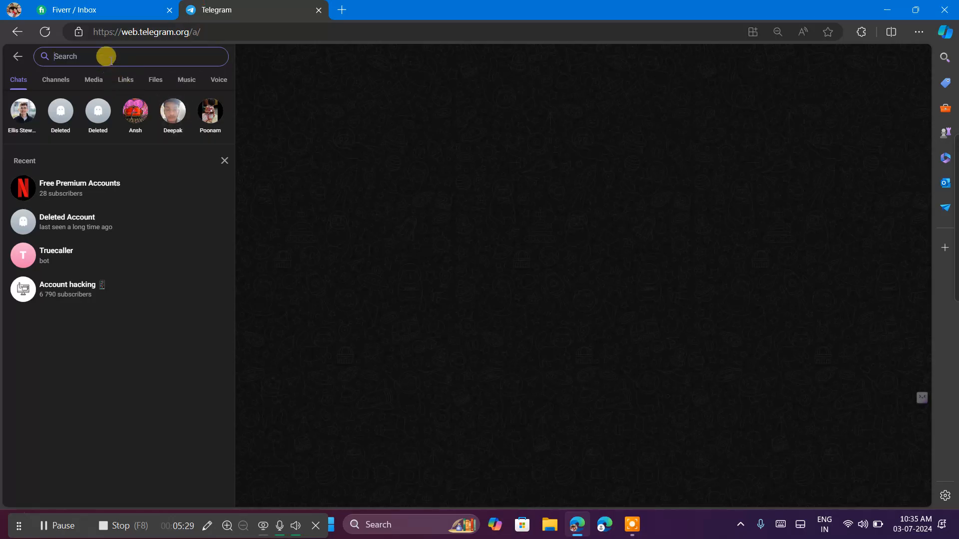
key("ctrl+v")
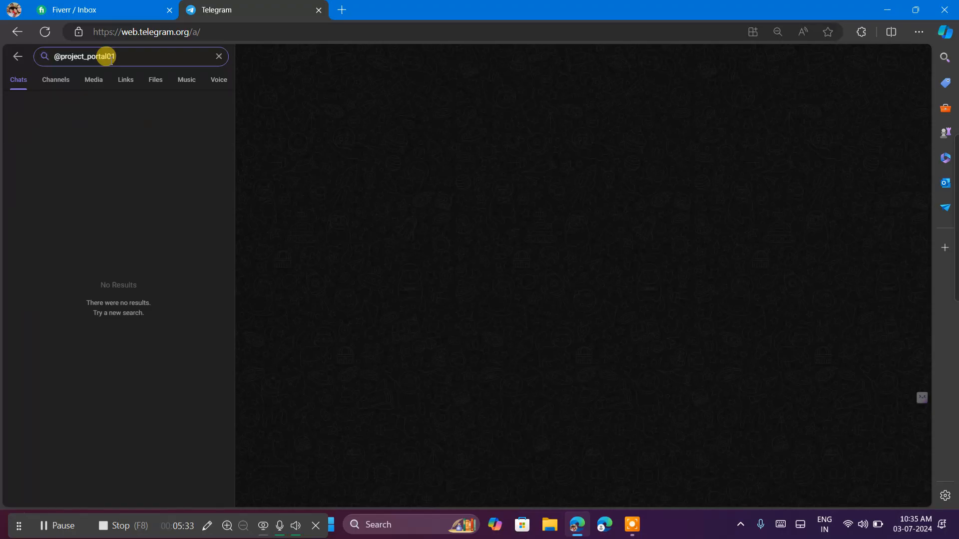
left_click_drag(109, 57, 44, 46)
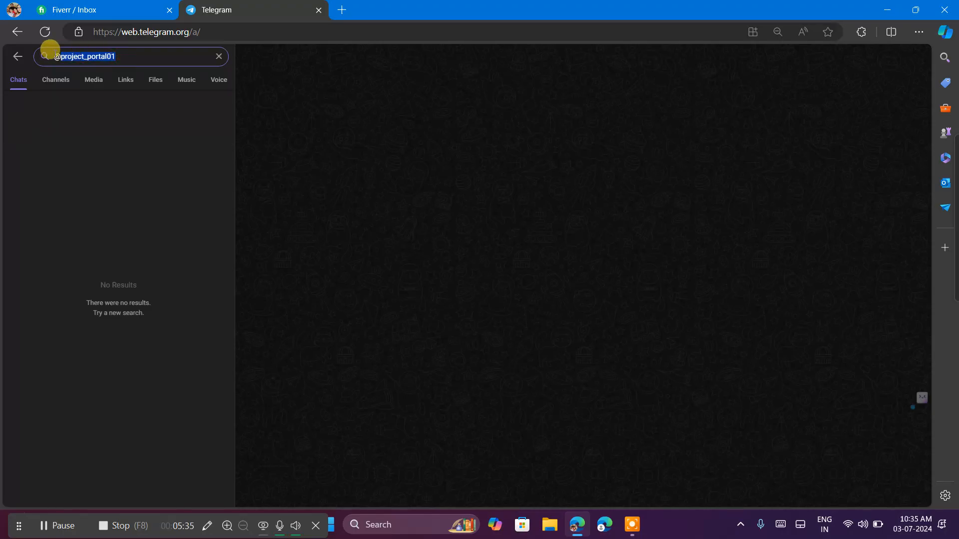
key("BackSpace")
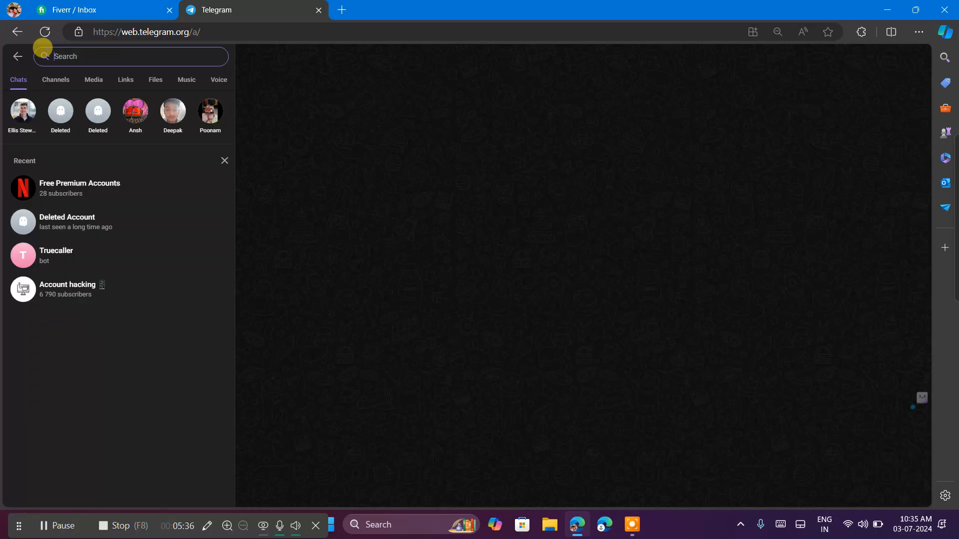
left_click(84, 6)
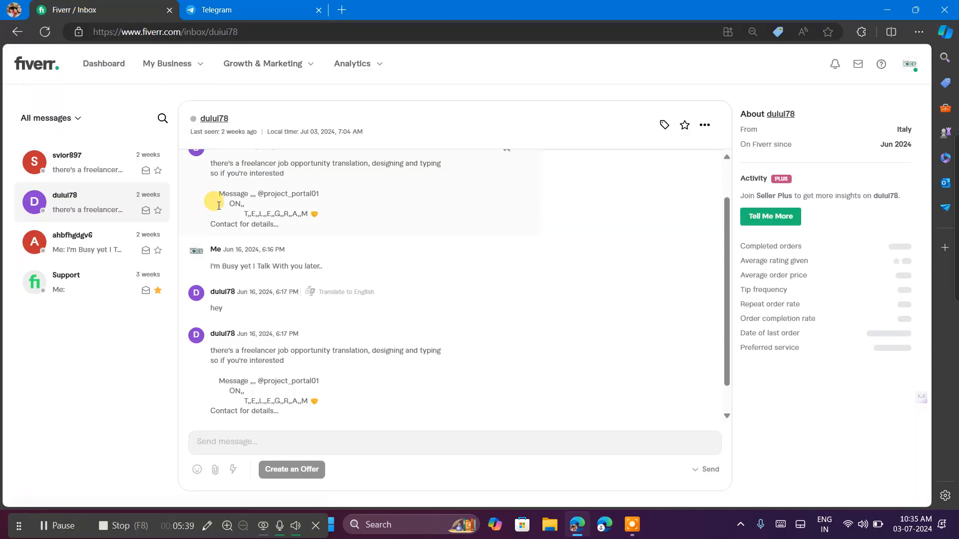
Open the third Fiverr conversation and copy the Telegram username given in its logo design job message.
left_click(63, 240)
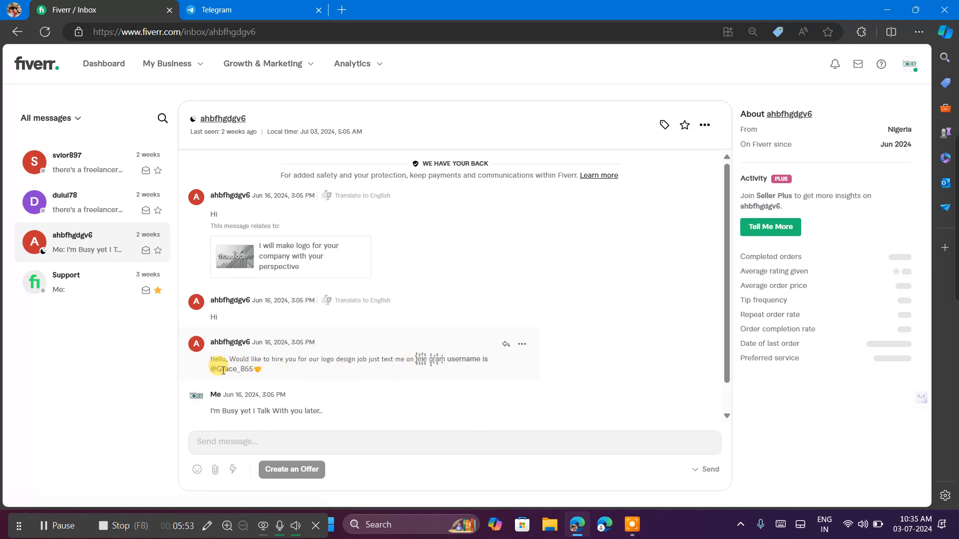
left_click_drag(211, 369, 253, 370)
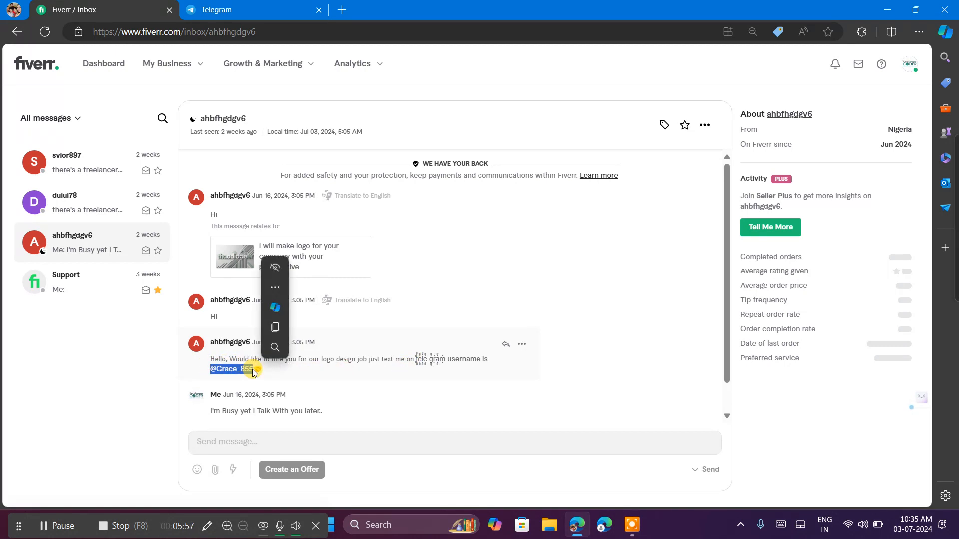
key("ctrl+c")
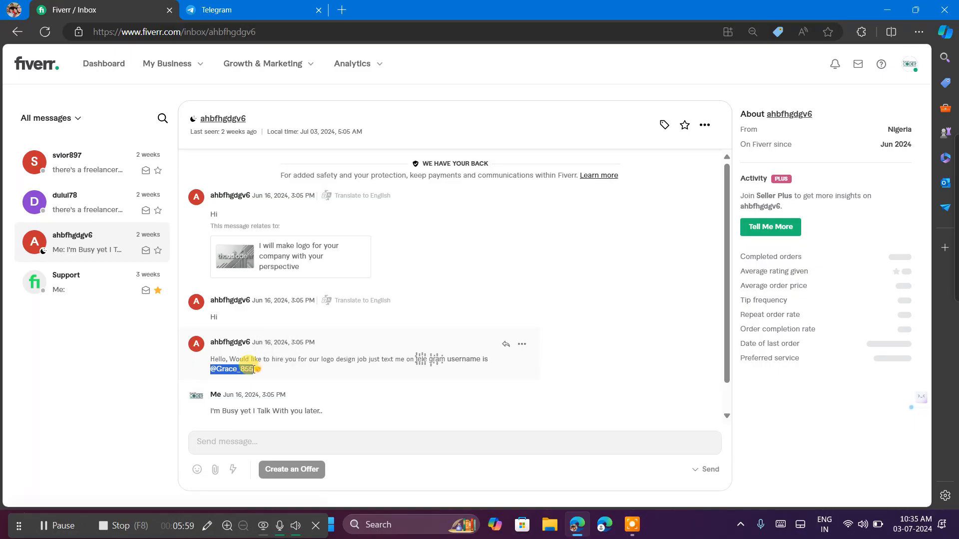
left_click(255, 370)
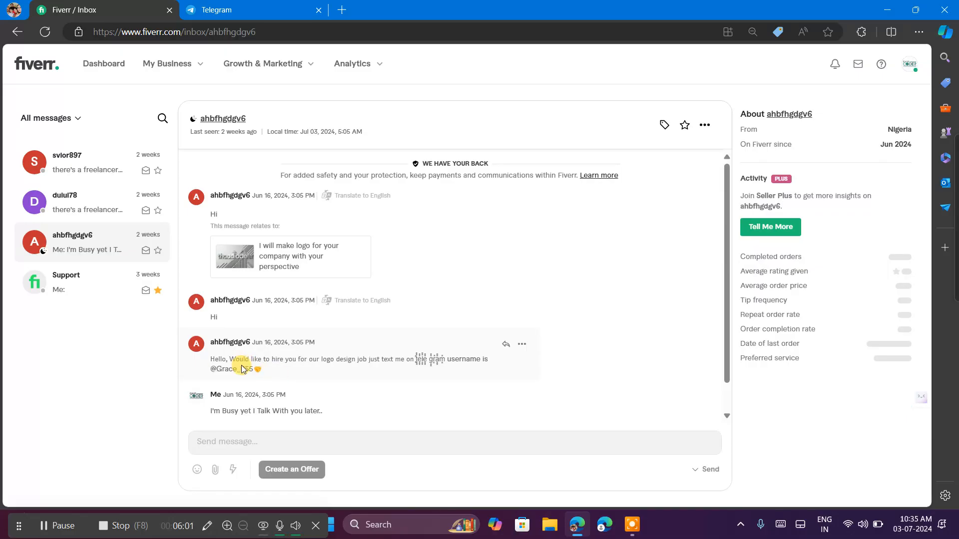
left_click_drag(259, 369, 212, 373)
key("ctrl+c")
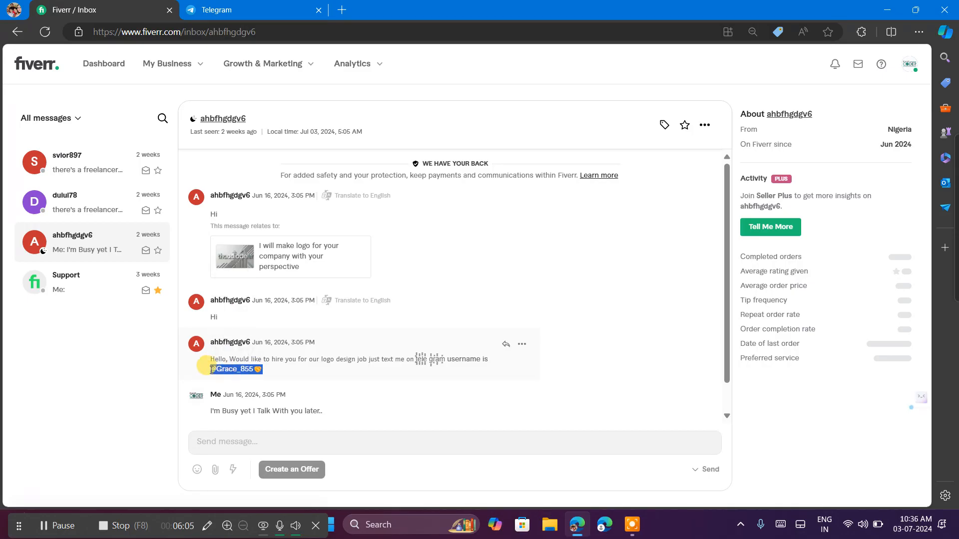
left_click(337, 325)
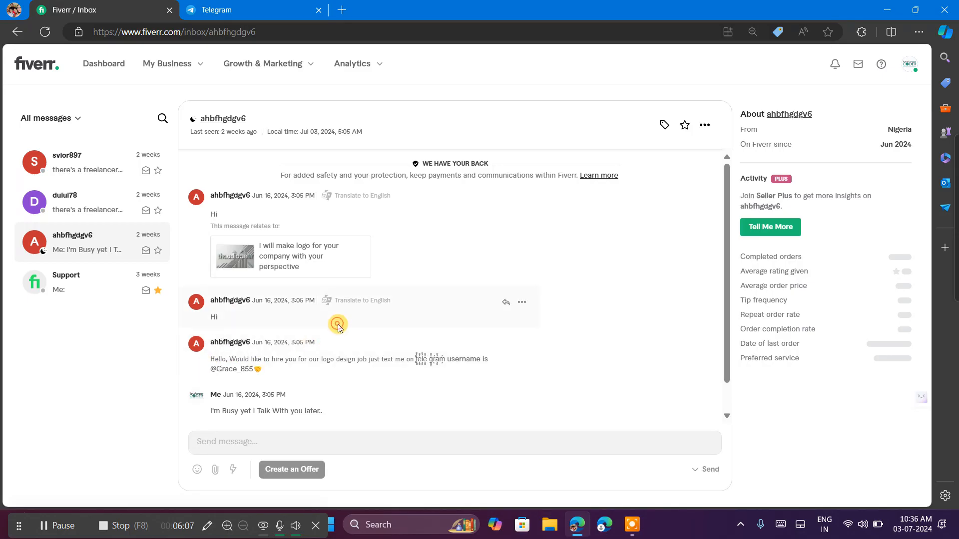
Search Telegram for the copied username without its trailing emoji and open the chat of the exactly matching account.
left_click(220, 10)
left_click(100, 57)
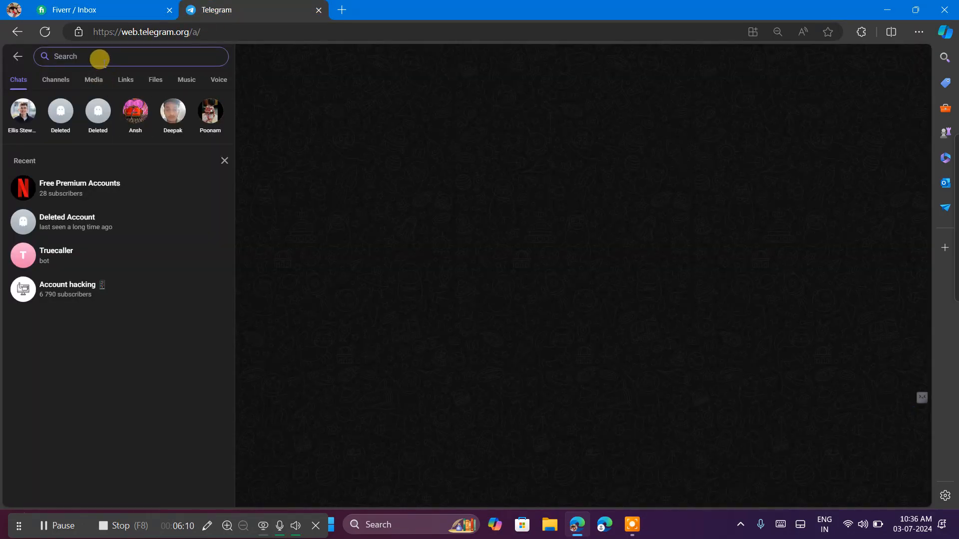
key("ctrl+v")
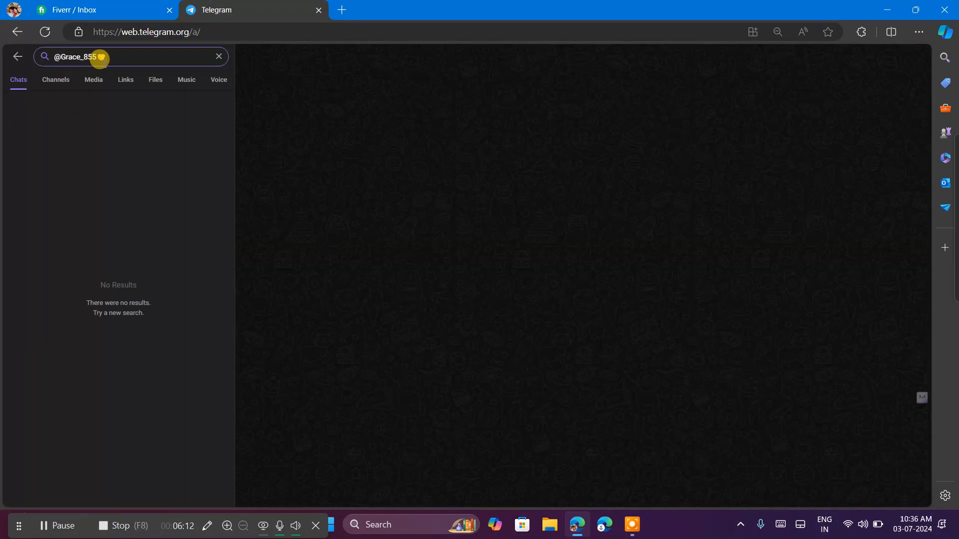
key("BackSpace")
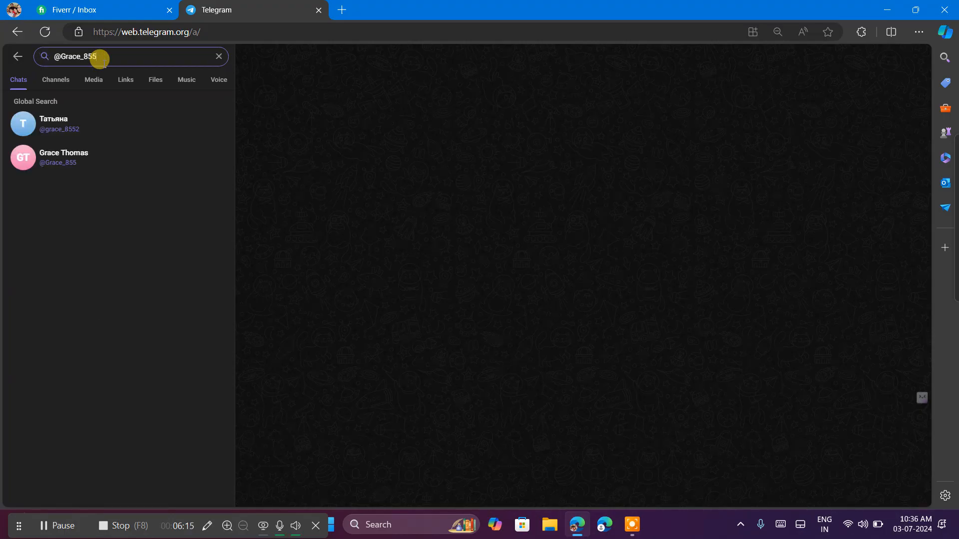
left_click(53, 159)
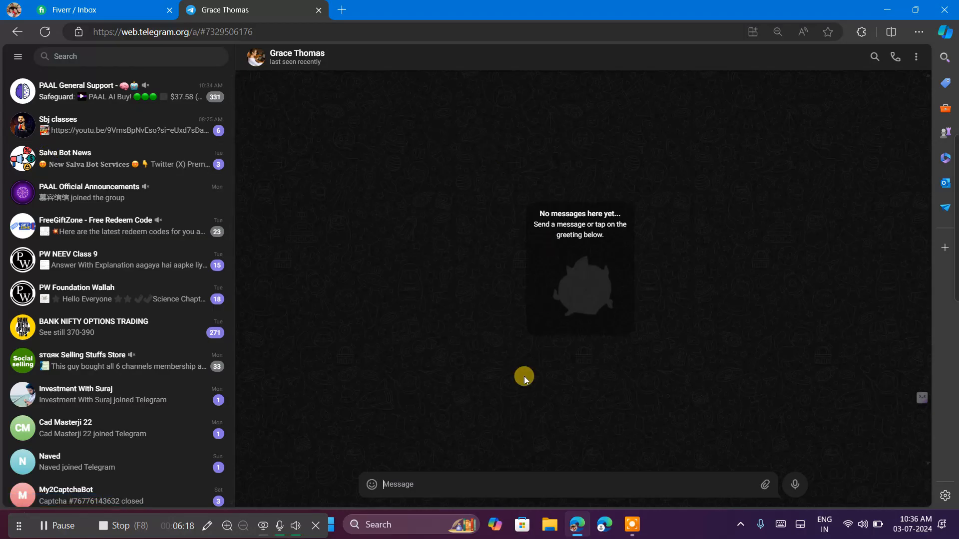
Send the message "hi" in the opened Telegram chat and close the Telegram tab.
type("hi")
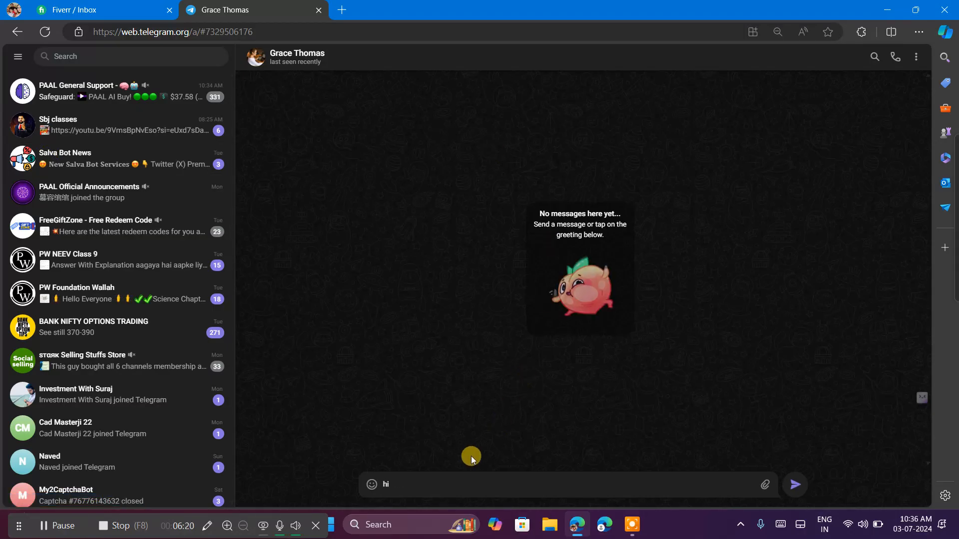
key("Return")
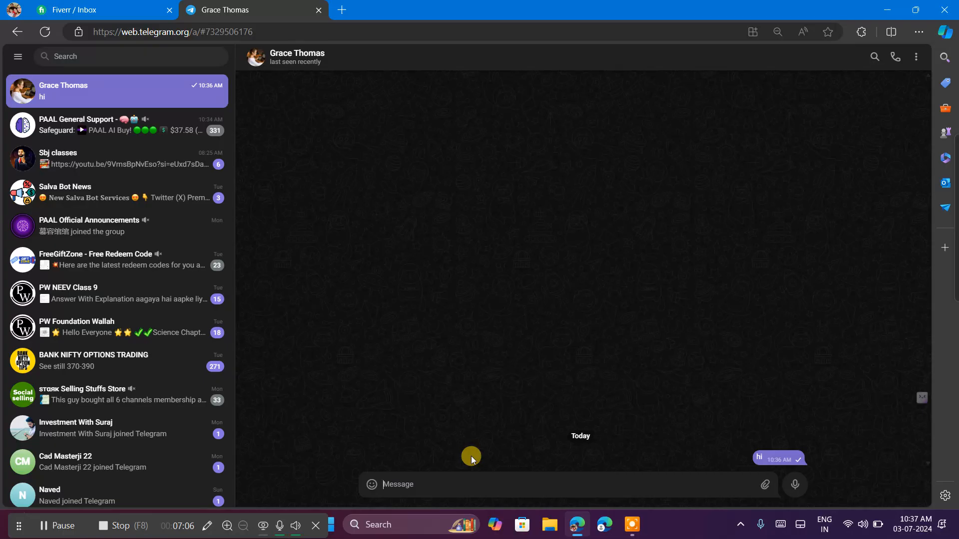
left_click(316, 10)
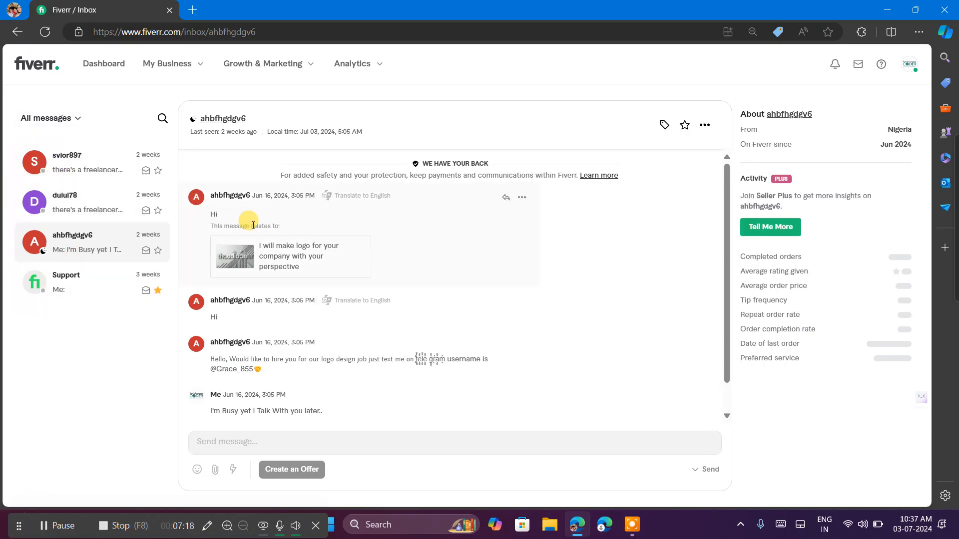
Go to the Fiverr seller dashboard and open the page for managing gigs.
left_click(22, 65)
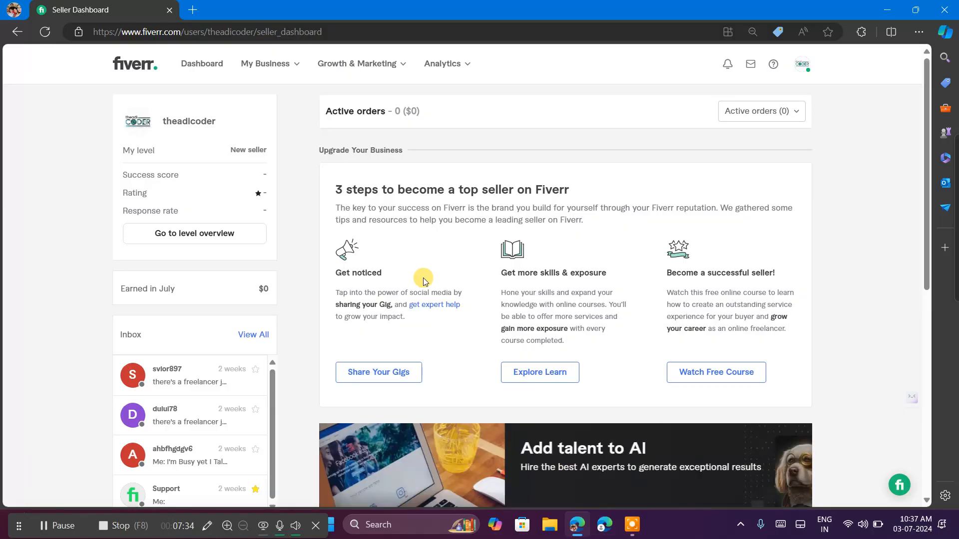
scroll(423, 280, "down", 4)
scroll(423, 280, "up", 4)
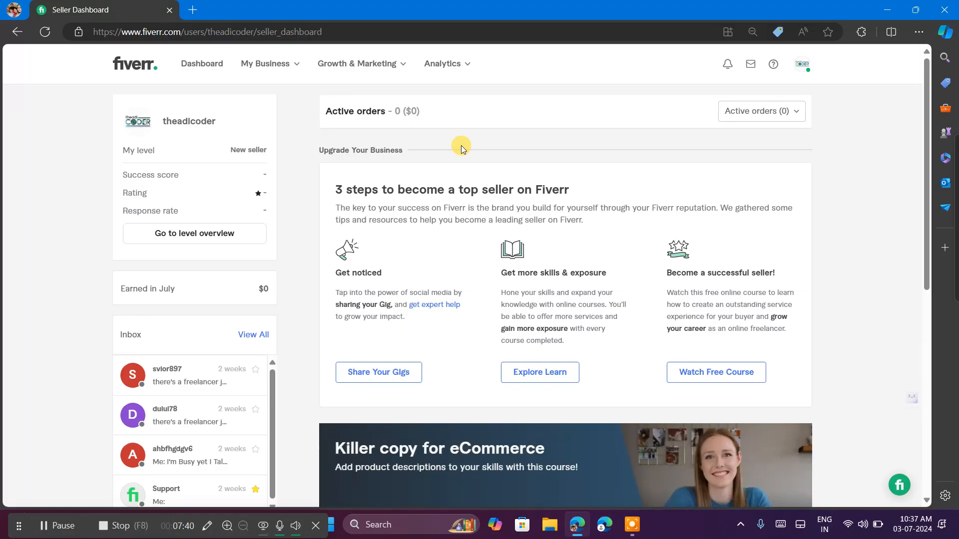
left_click(270, 66)
left_click(281, 121)
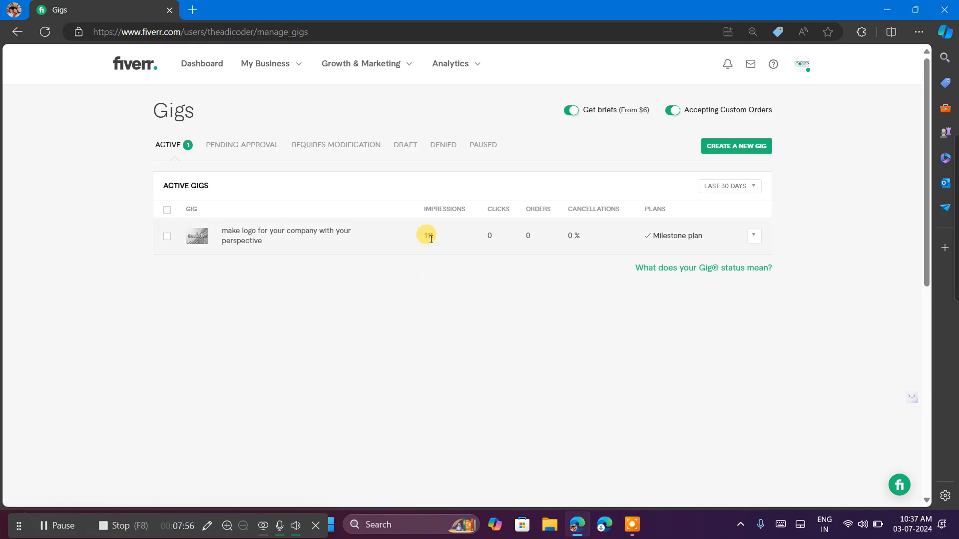
Examine the active logo gig's impressions, clicks, orders, cancellations and plan, along with its available management options.
mouse_move(440, 236)
right_click(439, 242)
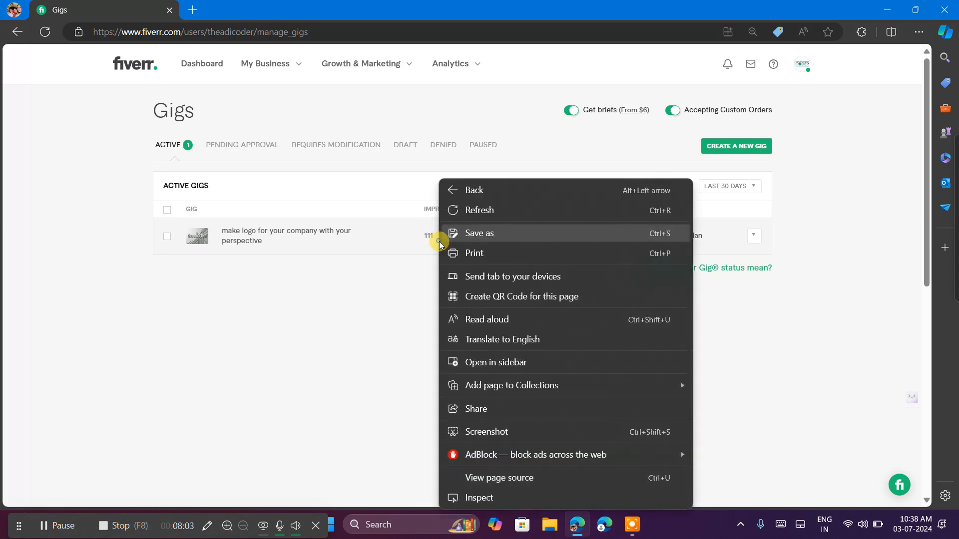
left_click(408, 265)
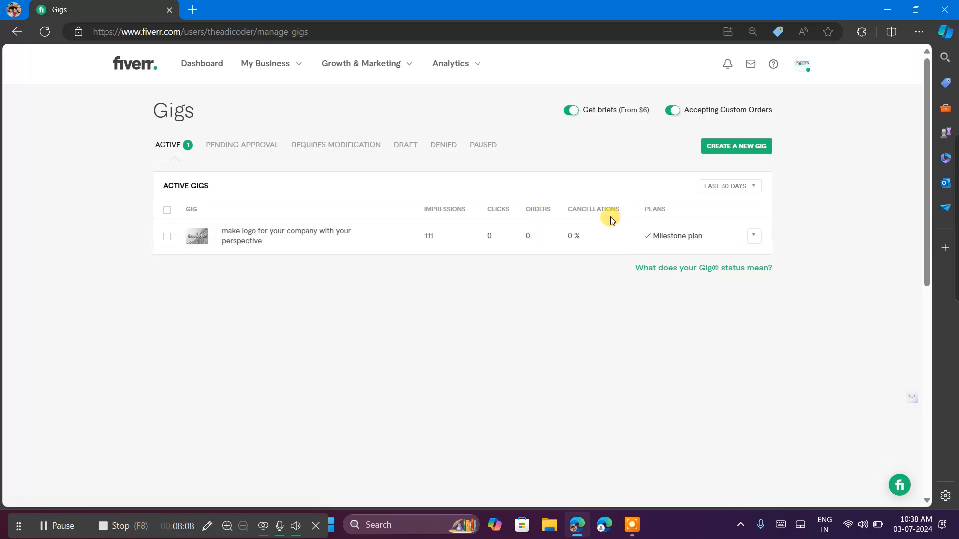
mouse_move(682, 243)
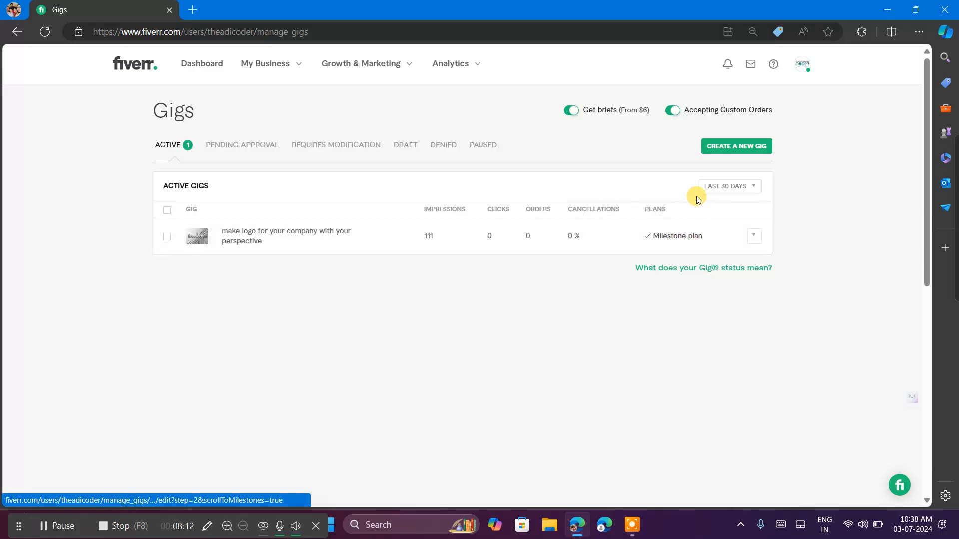
left_click(756, 240)
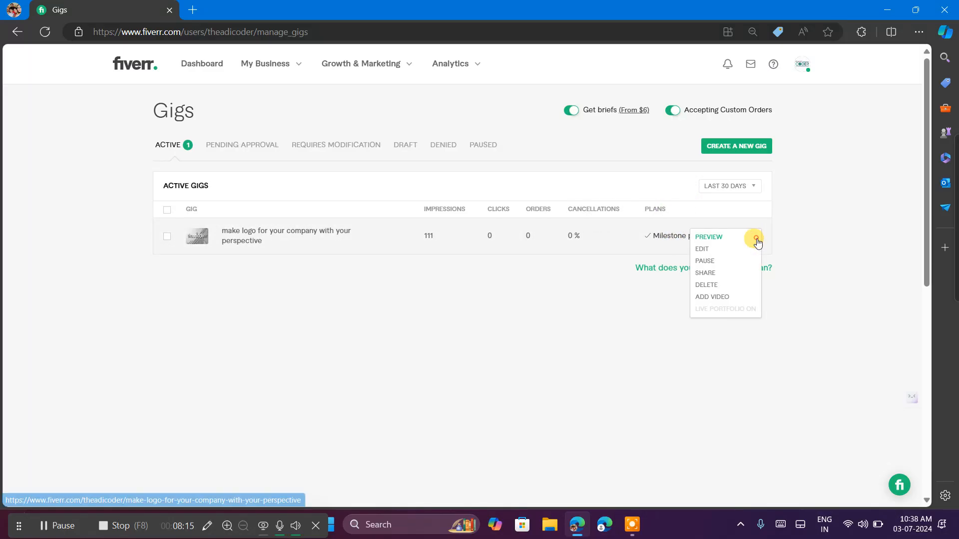
left_click(540, 264)
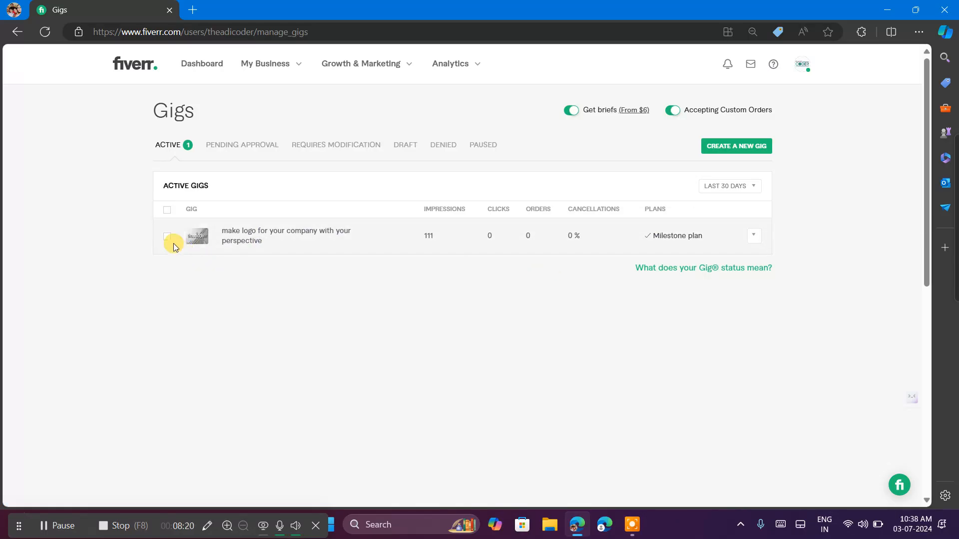
left_click(163, 143)
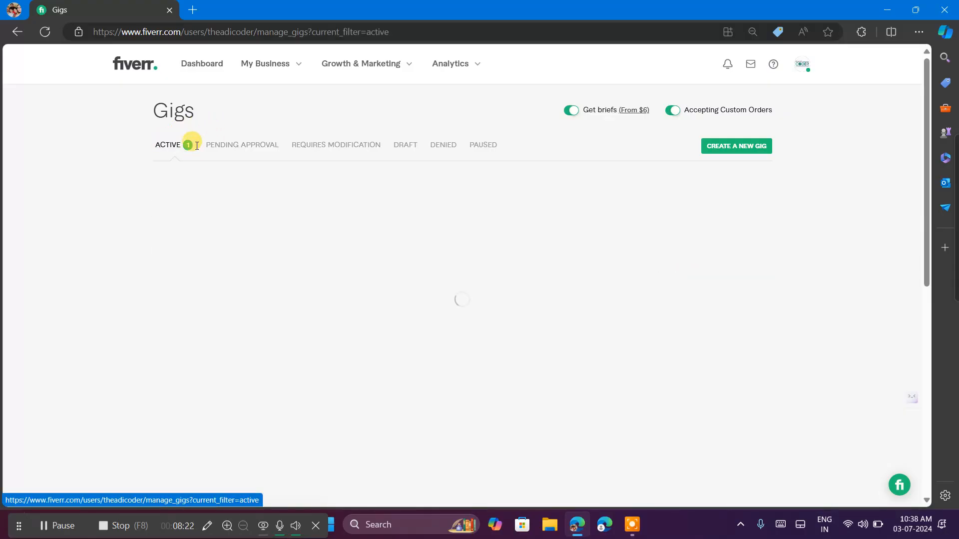
left_click(180, 150)
Start creating a new gig and place the cursor in its title.
left_click(707, 151)
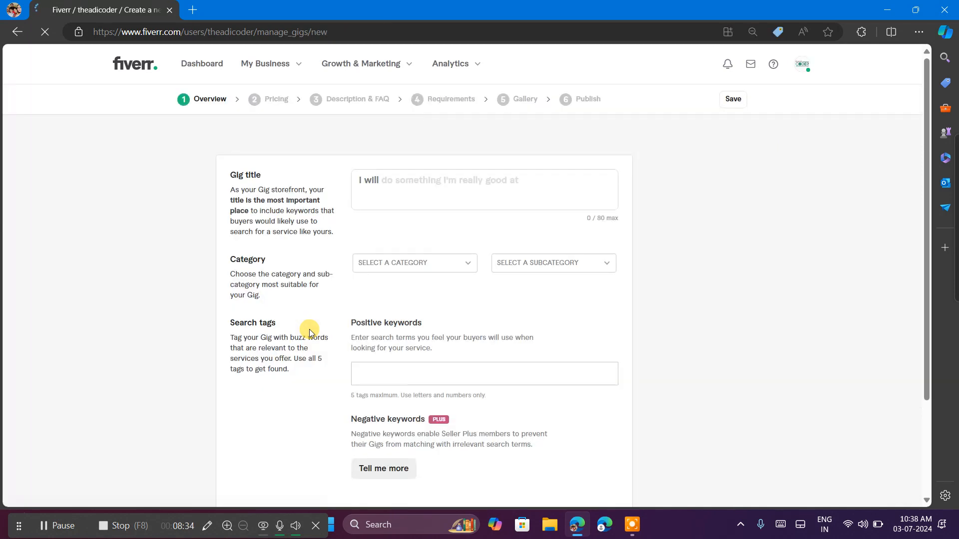
left_click(421, 174)
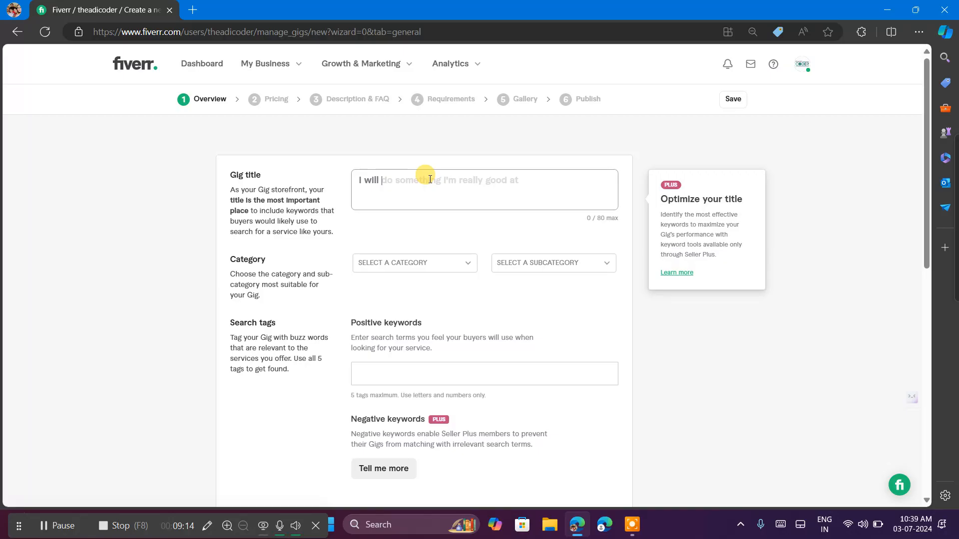
Open ChatGPT in a new browser tab alongside the Fiverr gig form.
left_click(188, 9)
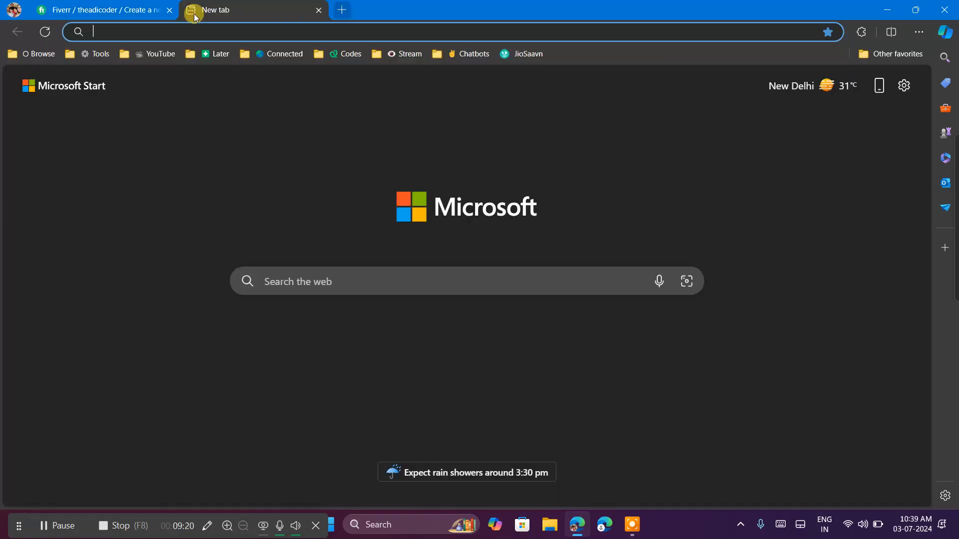
type("chat.openai.com/chat")
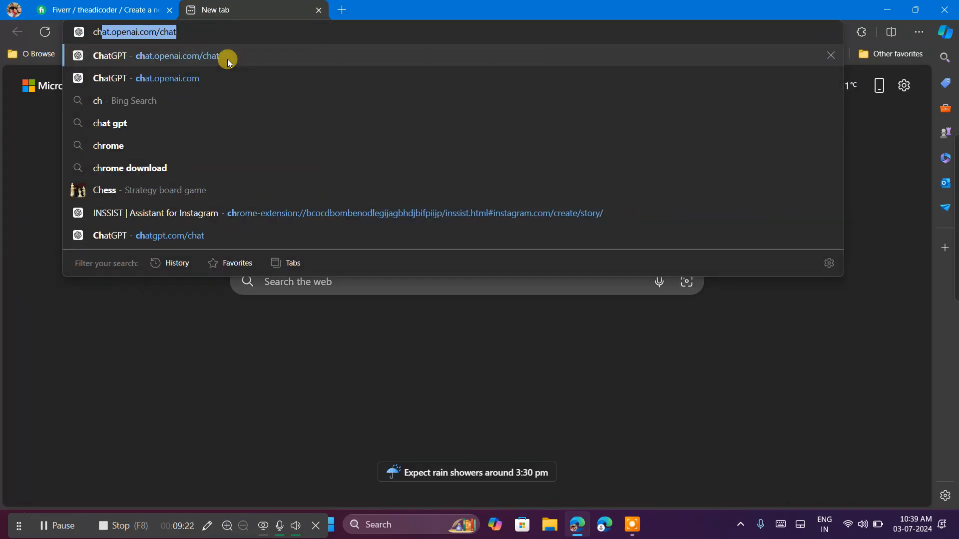
left_click(228, 56)
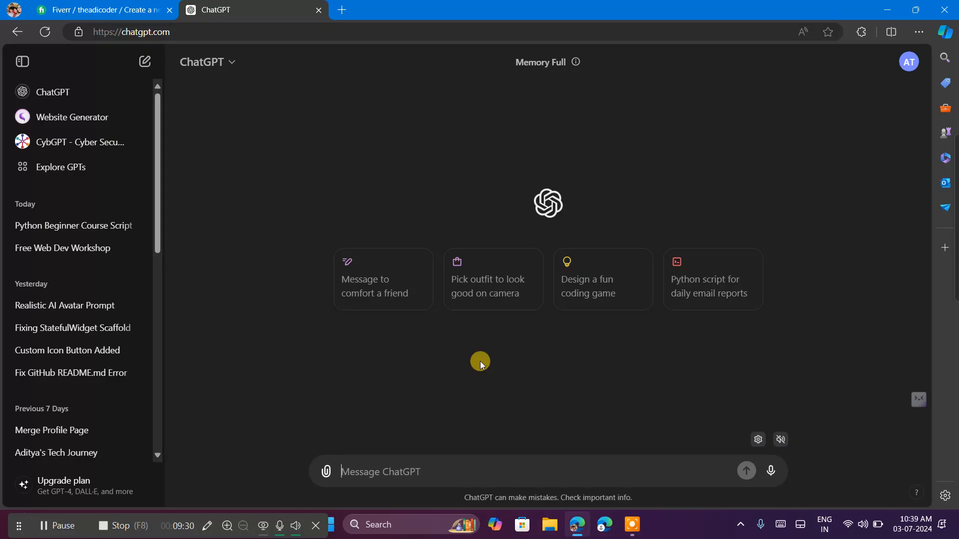
left_click(126, 5)
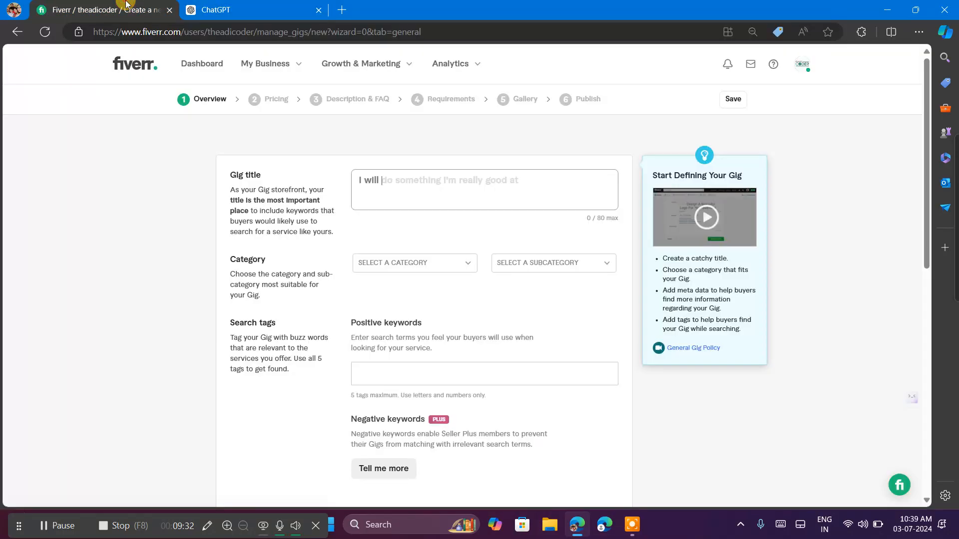
left_click(251, 14)
Begin a ChatGPT prompt with "make a title for fiverr gig with following text :".
type("make ")
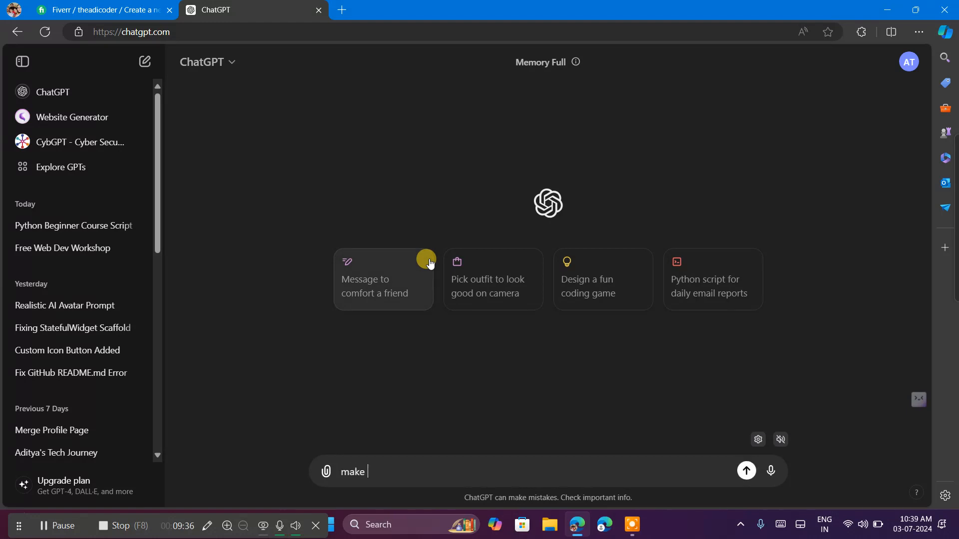
type("a")
type(" ti")
type("tle ")
type("for ")
type("fi")
type("vver")
key("BackSpace")
key("BackSpace")
key("BackSpace")
type("err gig :")
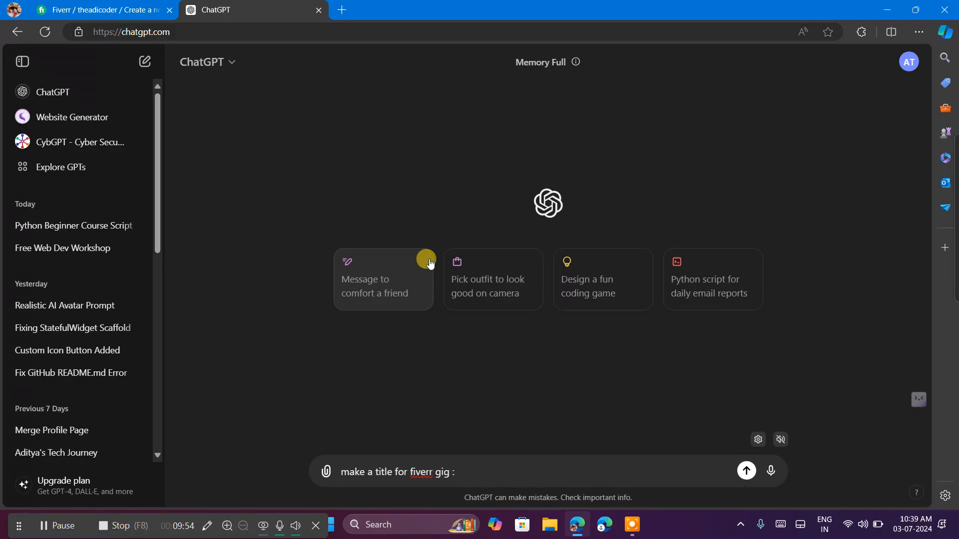
key("BackSpace")
type("with following text :")
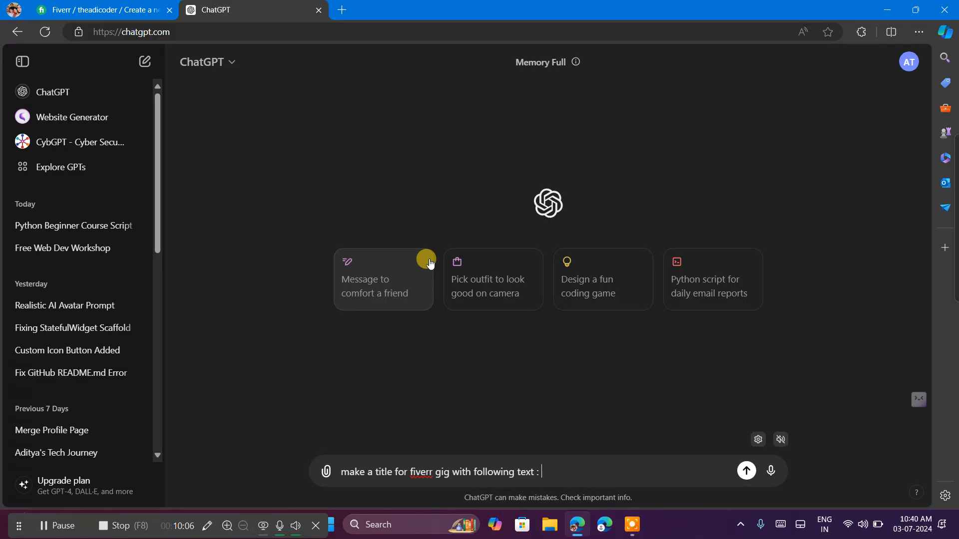
type("I am")
key("BackSpace")
type("'m a")
key("BackSpace")
key("BackSpace")
key("BackSpace")
key("BackSpace")
type("Front")
key("BackSpace")
key("BackSpace")
key("BackSpace")
key("BackSpace")
left_click(44, 10)
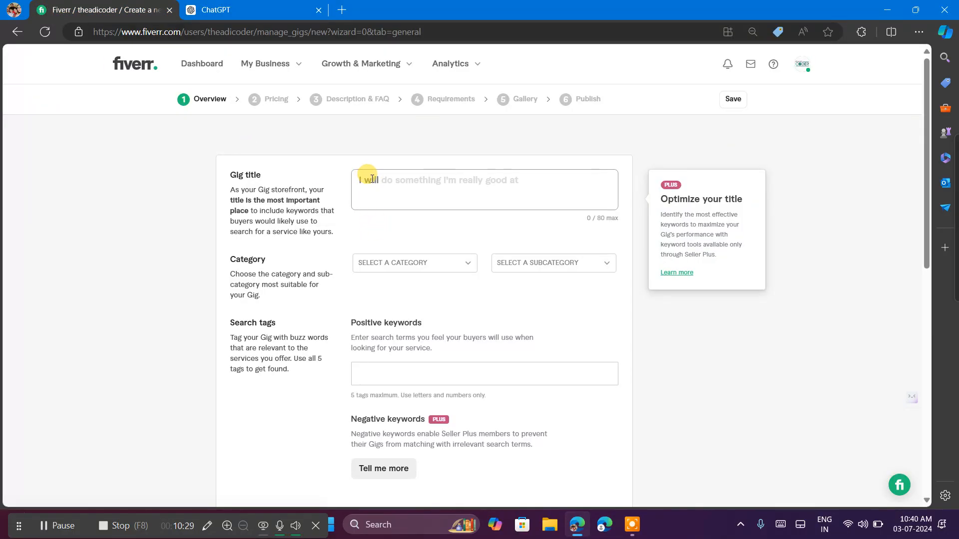
left_click(392, 182)
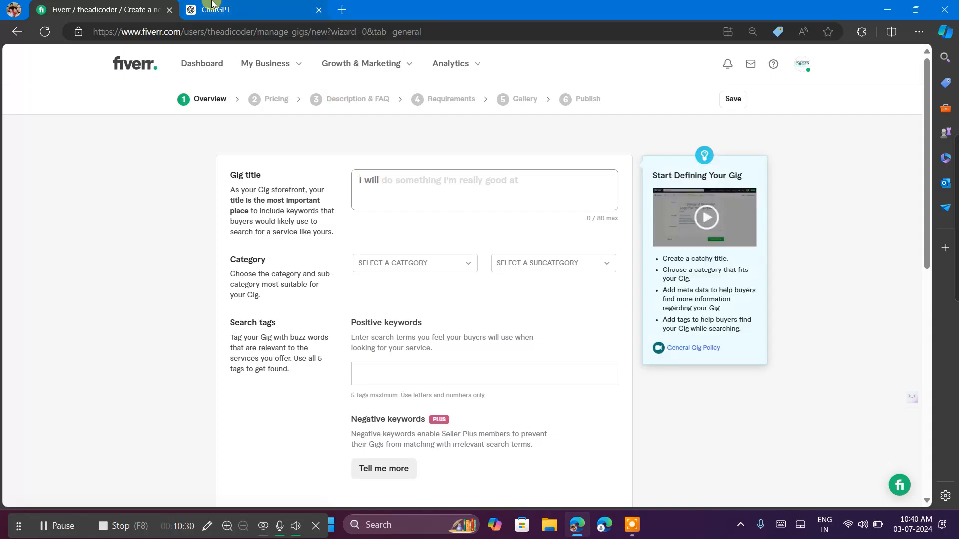
left_click(211, 6)
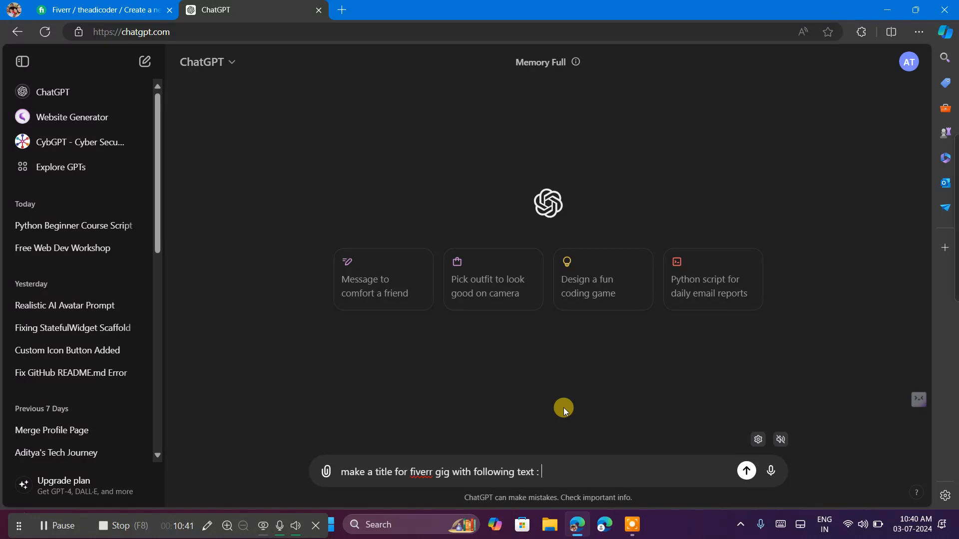
Use voice typing to add "Make your structural of front end of your website with good looking design UI" to the prompt.
key("super+h")
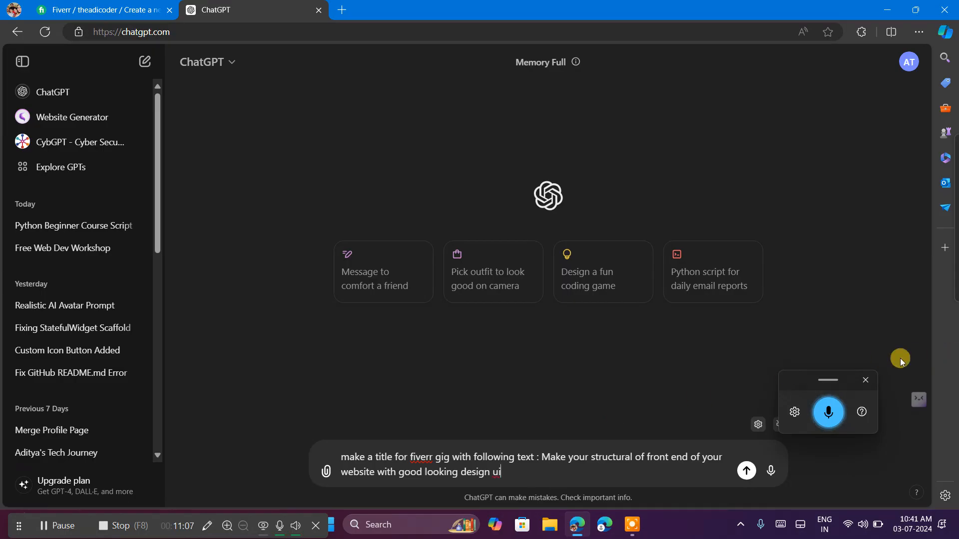
left_click(866, 380)
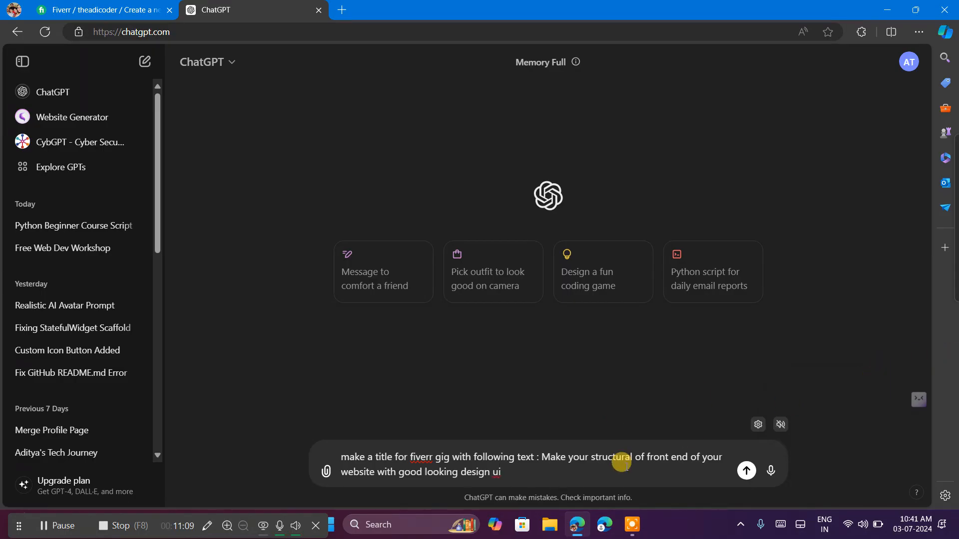
key("BackSpace")
key("BackSpace")
type("UI also make short and ")
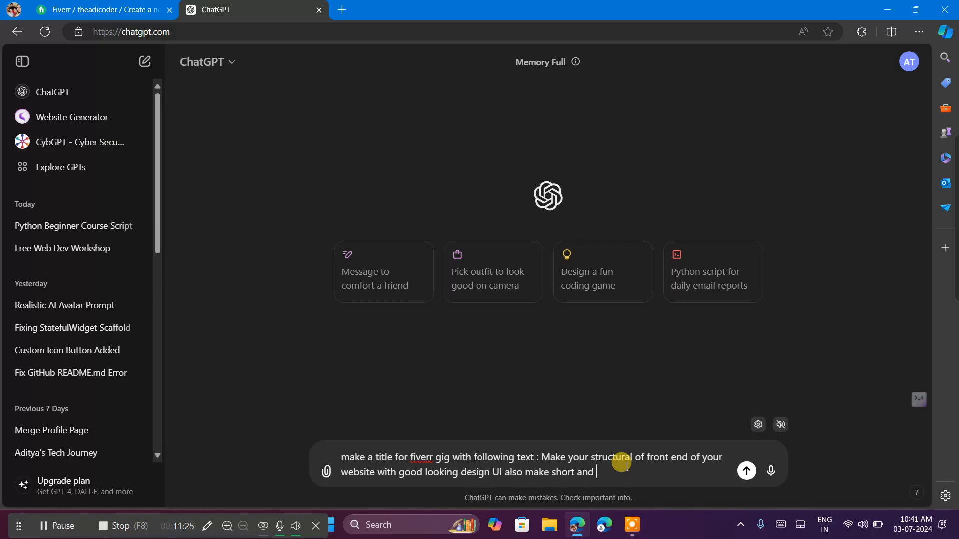
type("short user-friendly")
Append "also make short and short user-friendly" to the prompt and send it.
key("Return")
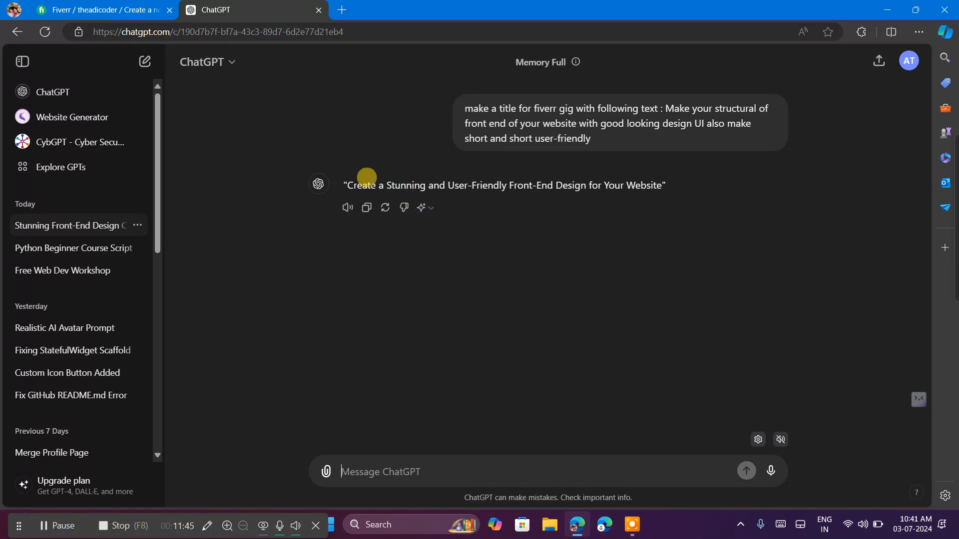
Copy "Create a Stunning and User-Friendly Front-End Design for Your Website" from ChatGPT's reply into the Fiverr gig title.
left_click_drag(354, 185, 656, 177)
key("ctrl+c")
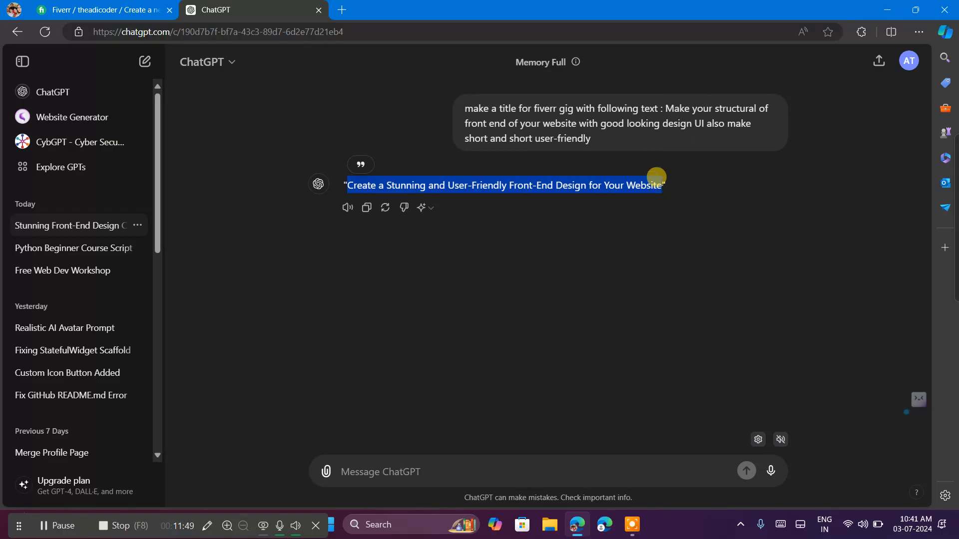
left_click(87, 6)
left_click(400, 187)
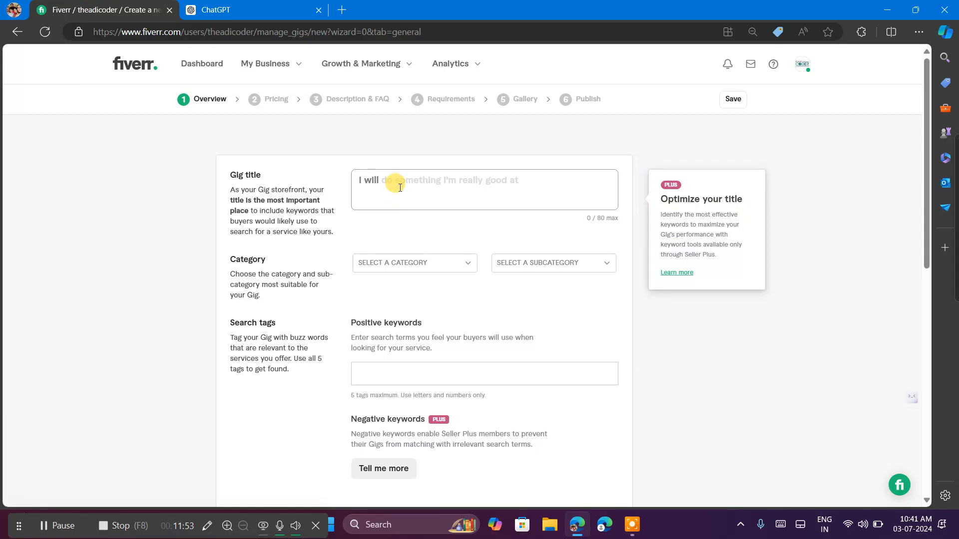
key("ctrl+v")
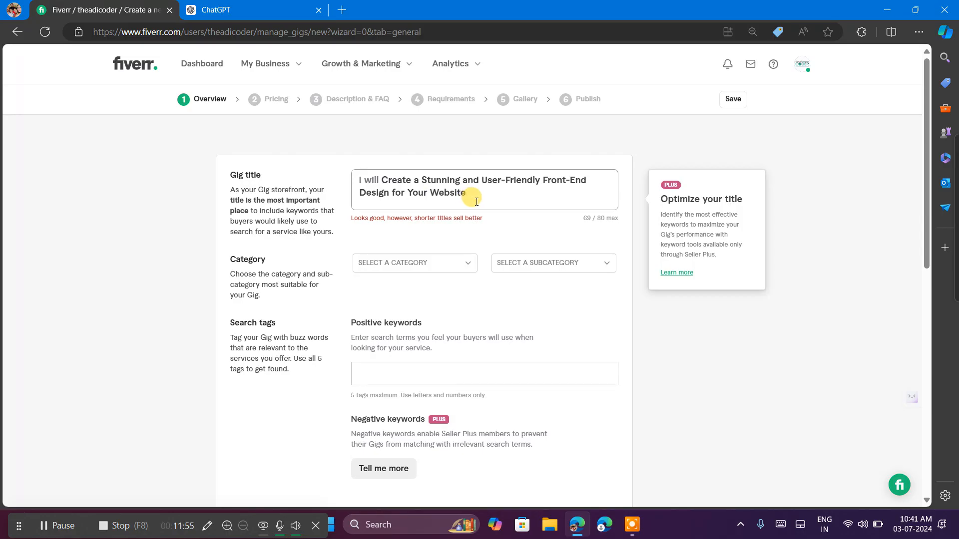
Ask ChatGPT to "make it more short and beautiful to read :" followed by the current gig title.
left_click_drag(476, 201, 381, 181)
key("ctrl+c")
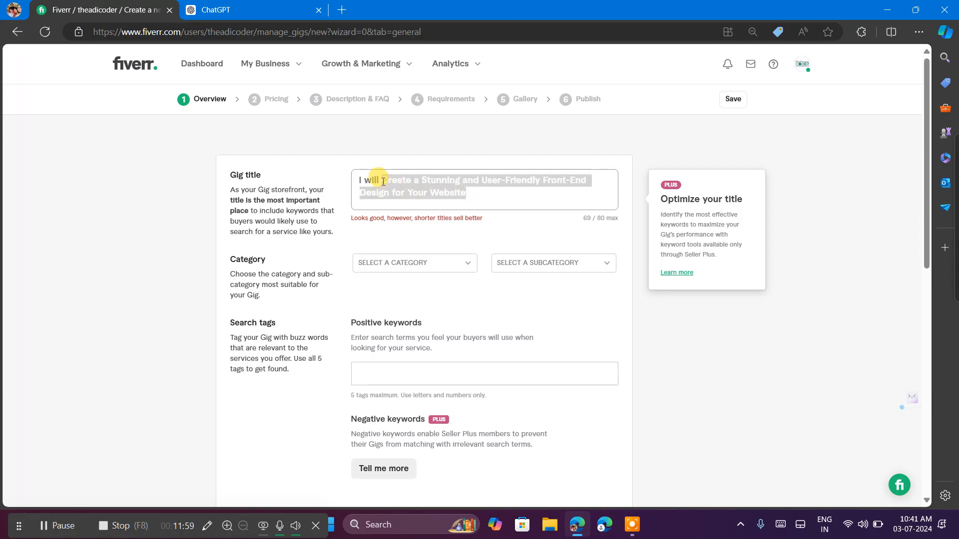
key("ctrl+Tab")
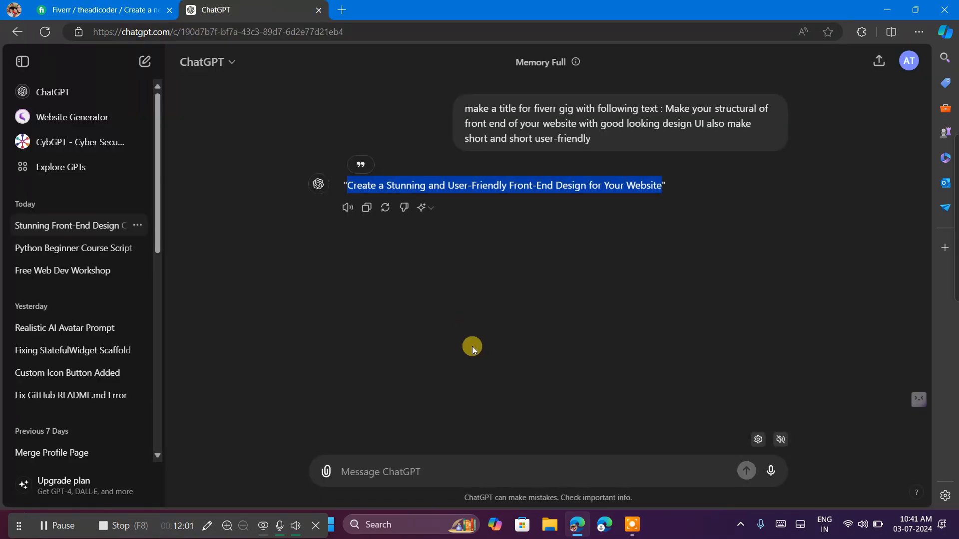
left_click(472, 346)
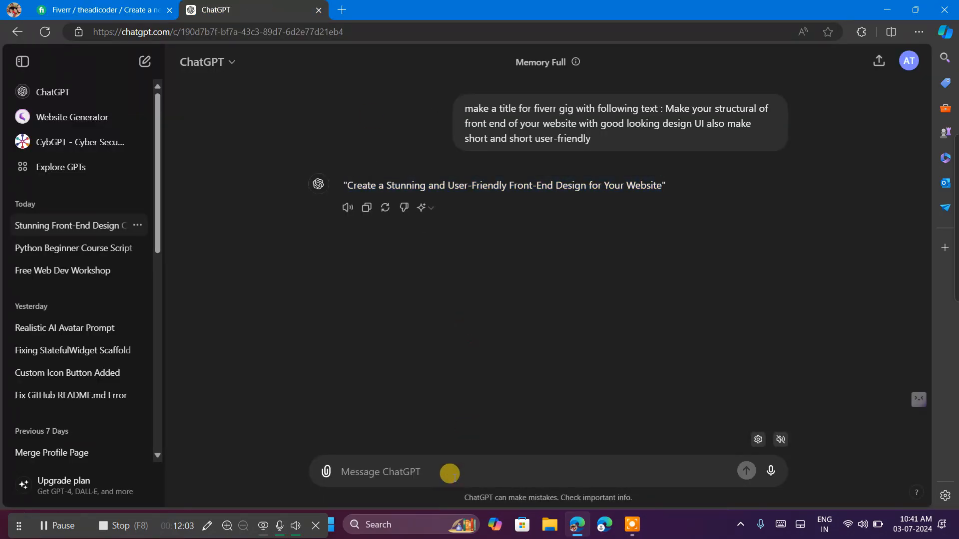
type("make it ")
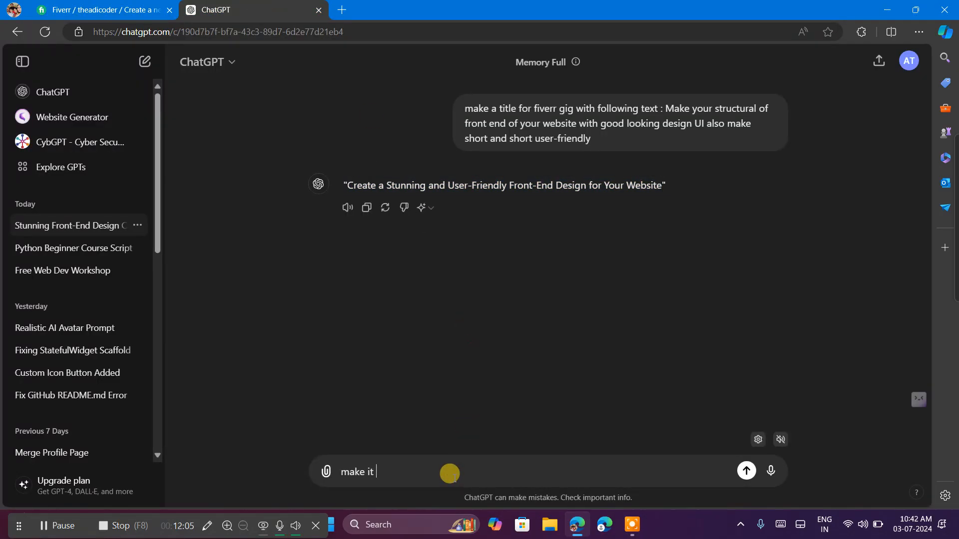
type(",")
type("more")
type(" short and ")
type("bea")
type("uti")
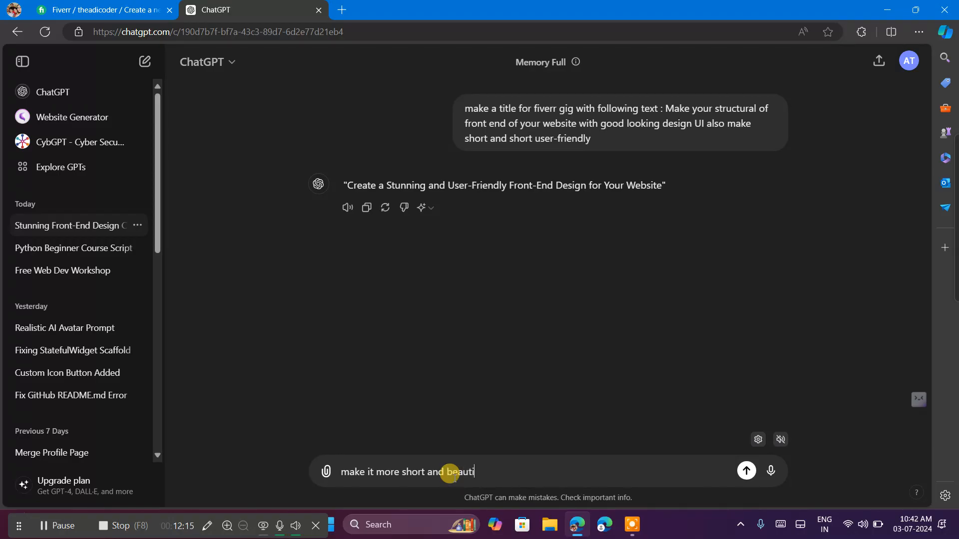
type("ful to read :")
key("ctrl+v")
key("Return")
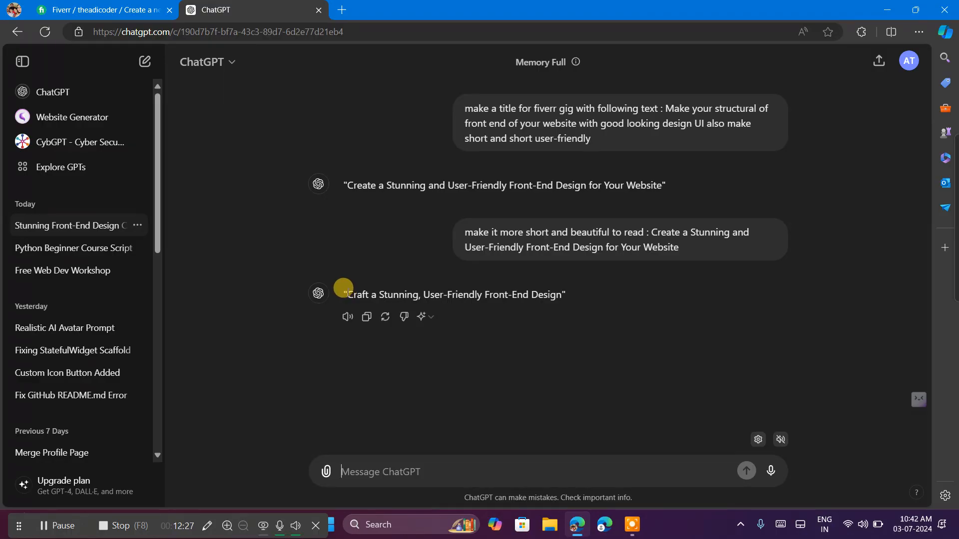
Replace the Fiverr gig title with ChatGPT's shorter version, "Craft a Stunning, User-Friendly Front-End Design".
left_click_drag(346, 295, 558, 293)
key("ctrl+c")
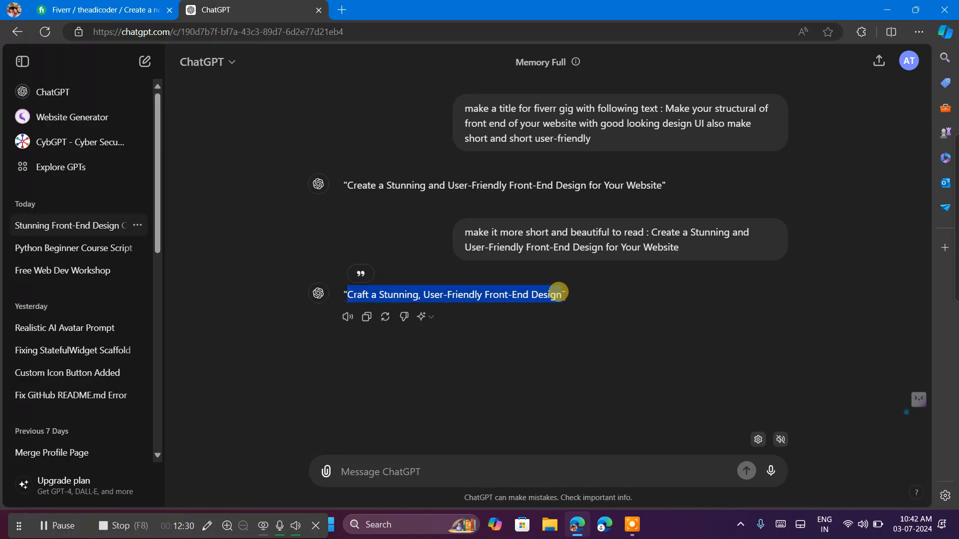
left_click(138, 8)
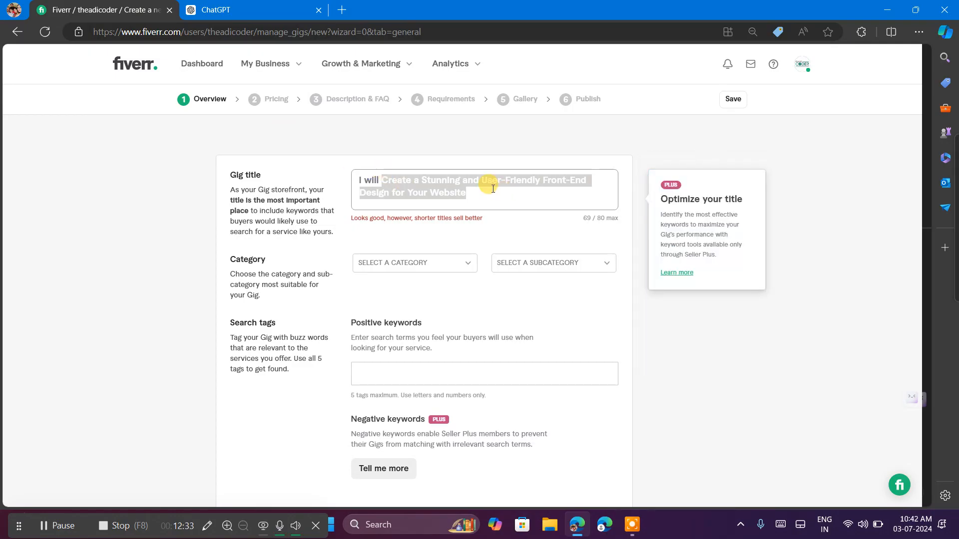
key("ctrl+v")
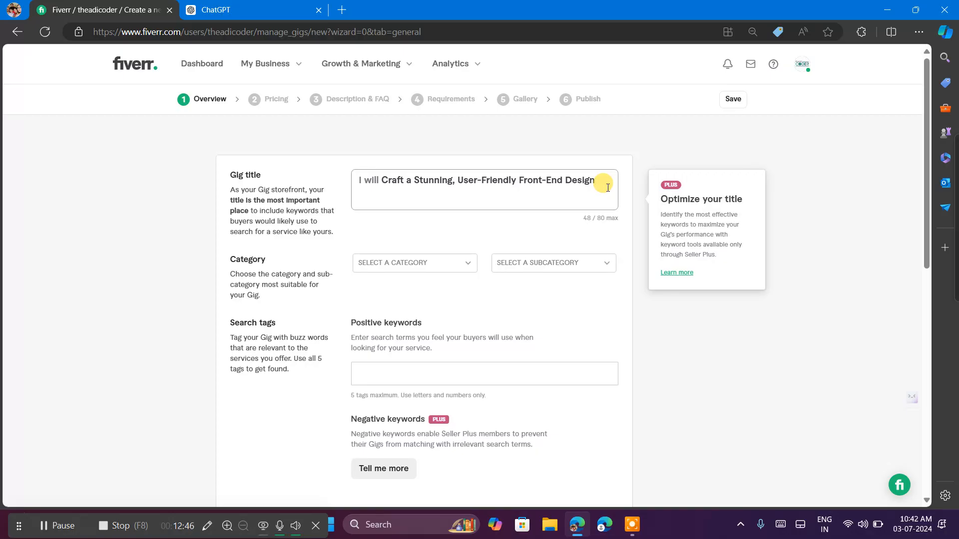
Set the gig's category to Programming & Tech.
left_click(390, 261)
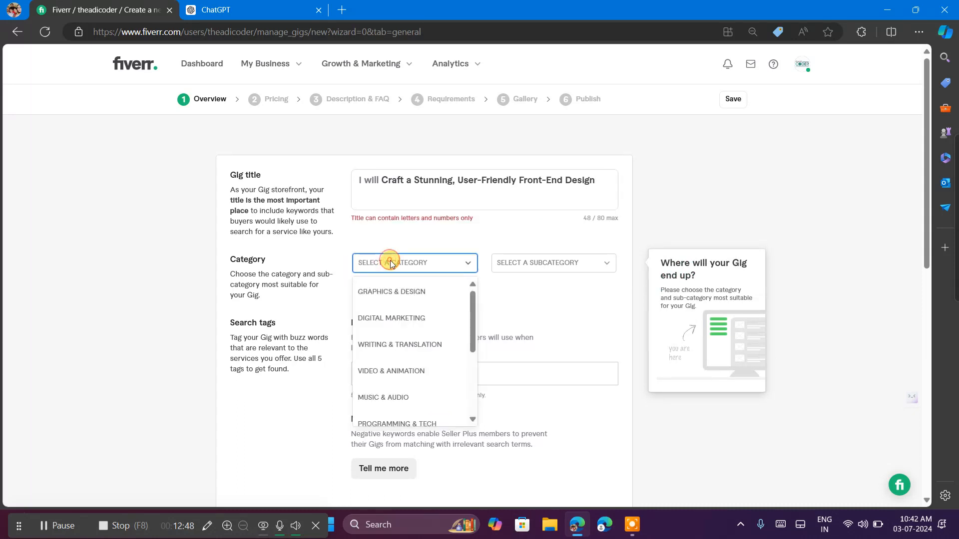
left_click(404, 298)
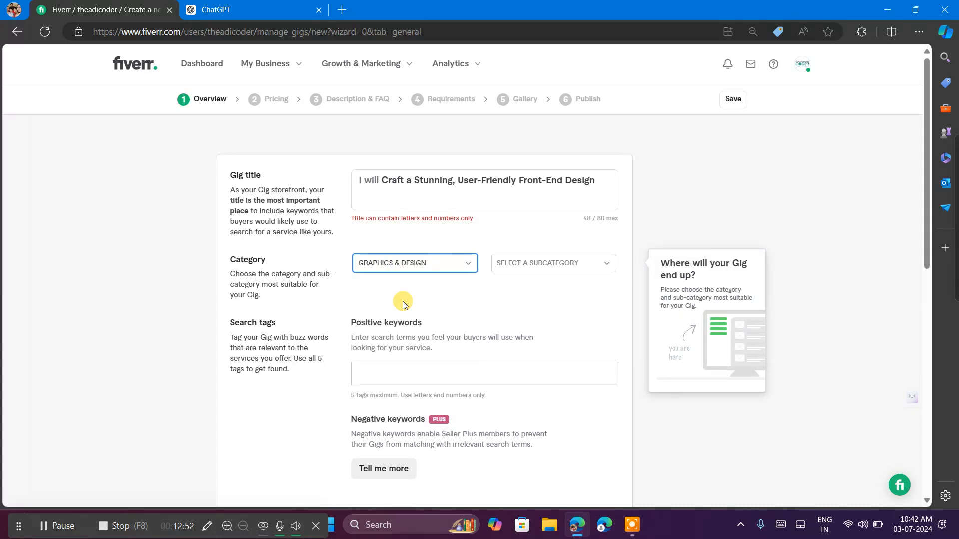
left_click(435, 266)
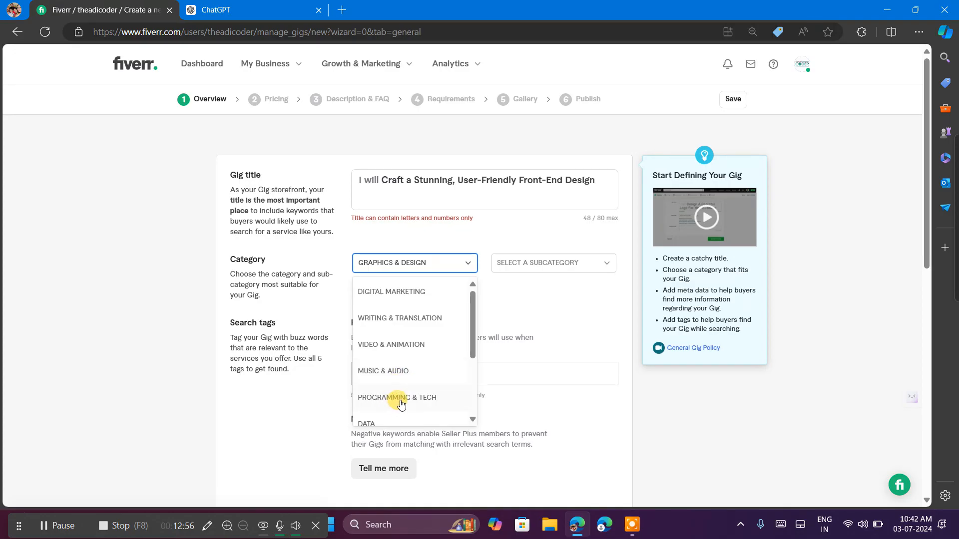
scroll(401, 405, "down", 4)
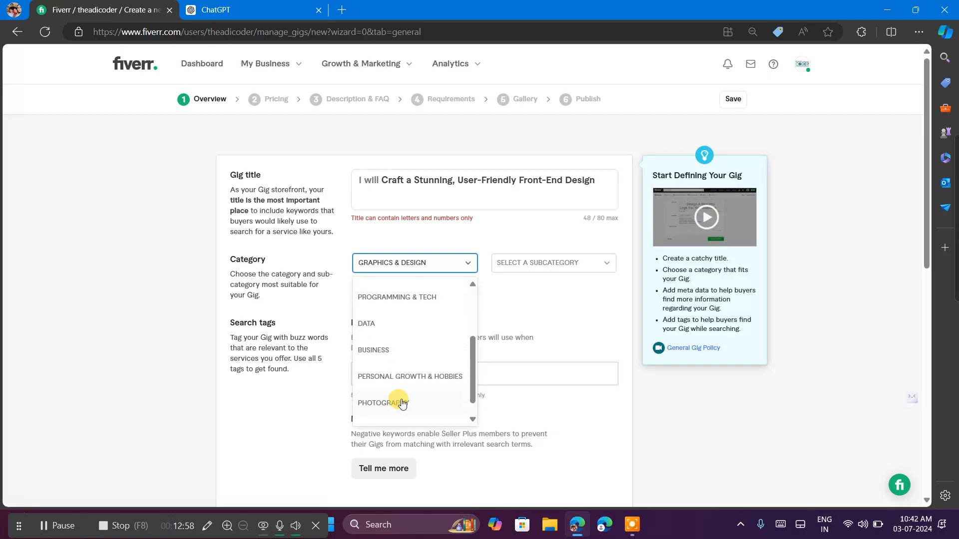
scroll(402, 404, "down", 1)
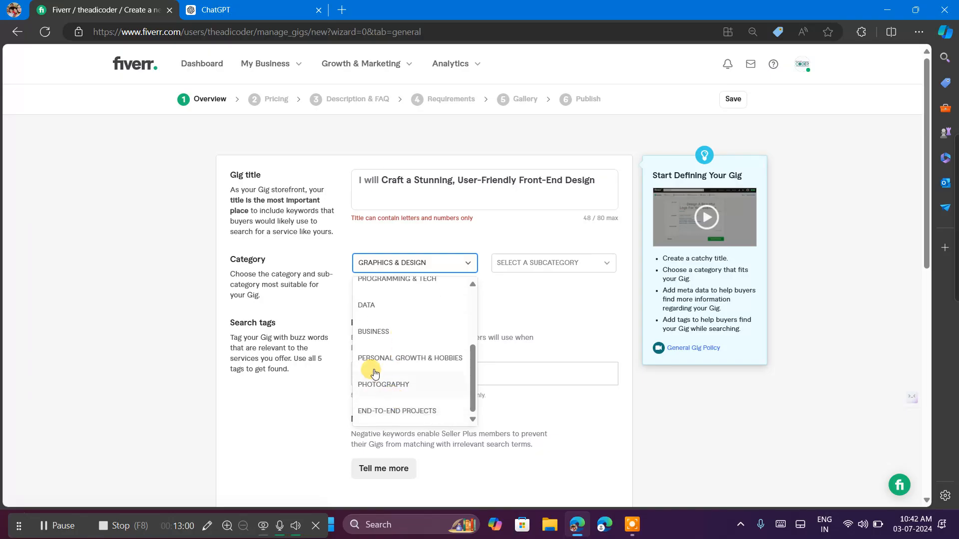
scroll(410, 331, "up", 4)
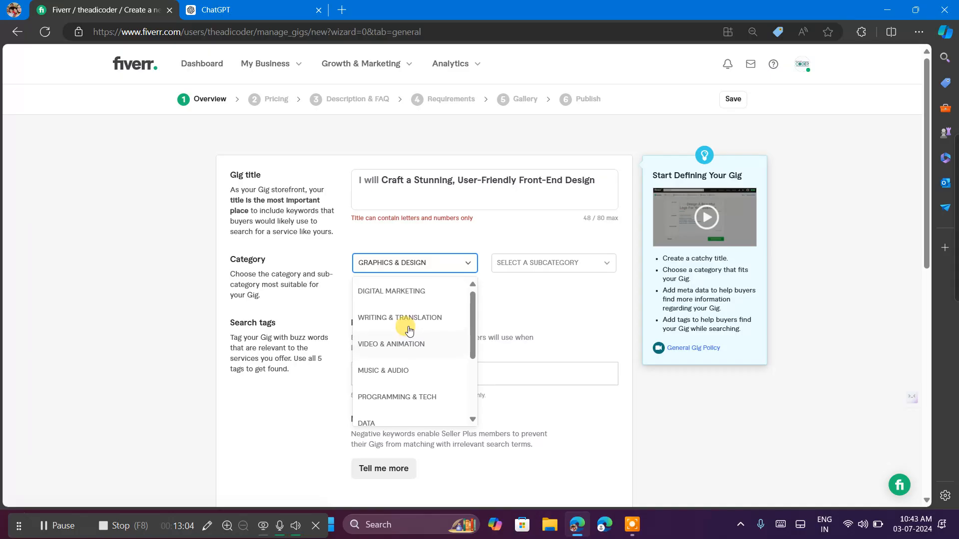
scroll(409, 331, "down", 1)
scroll(410, 331, "down", 2)
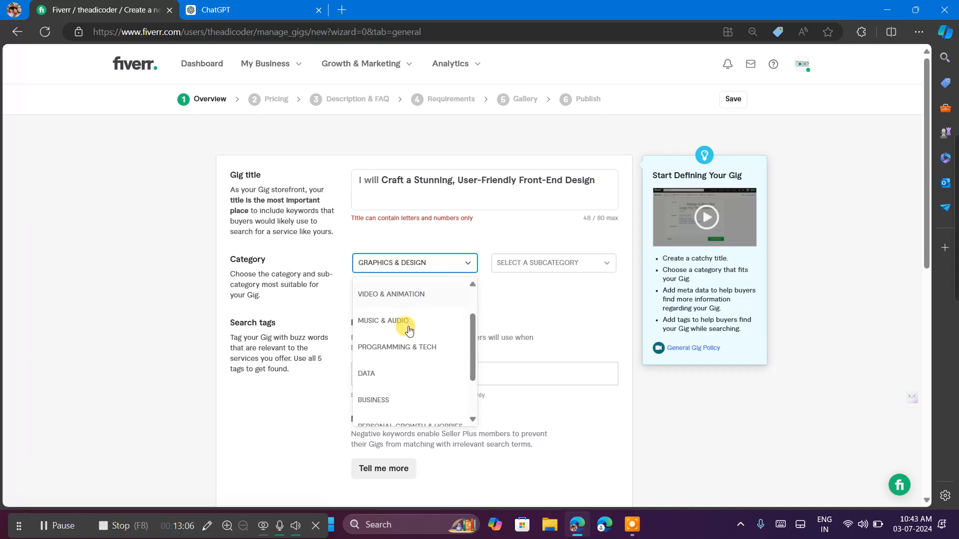
left_click(408, 328)
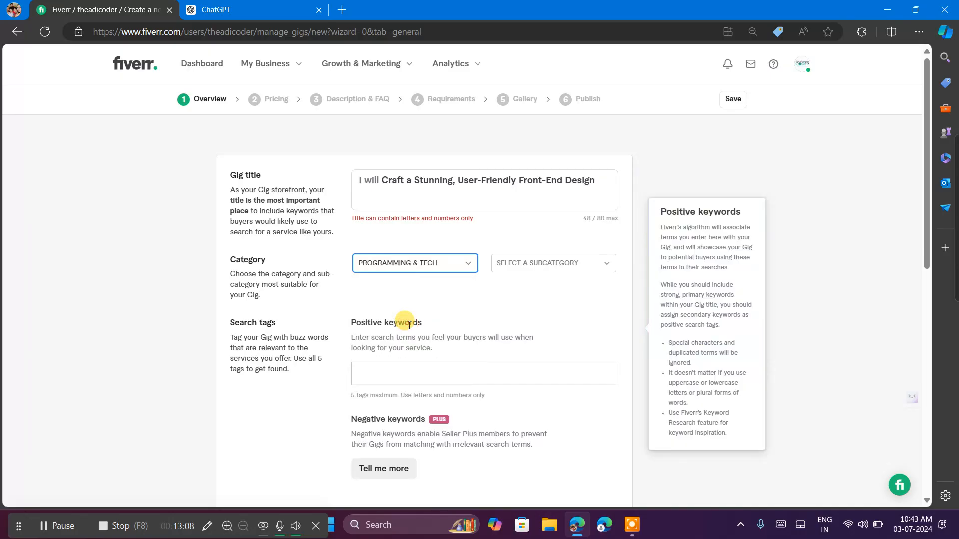
Set the gig's subcategory to Website Development and its service type to Blogger.
left_click(530, 270)
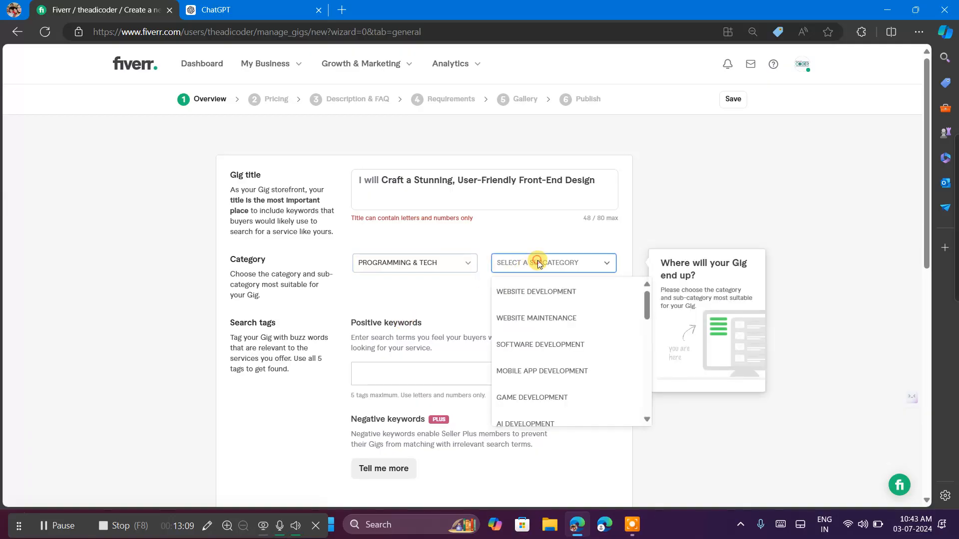
left_click(538, 294)
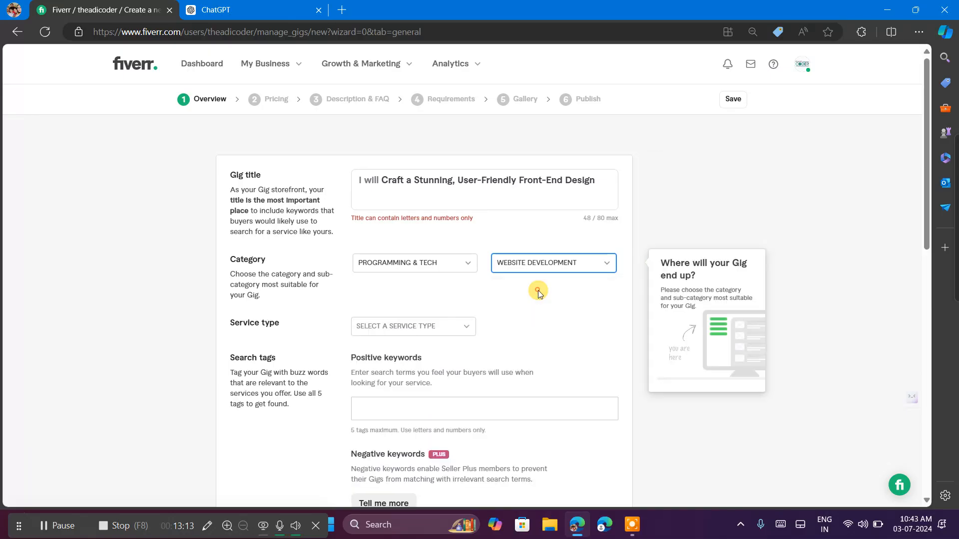
left_click(426, 328)
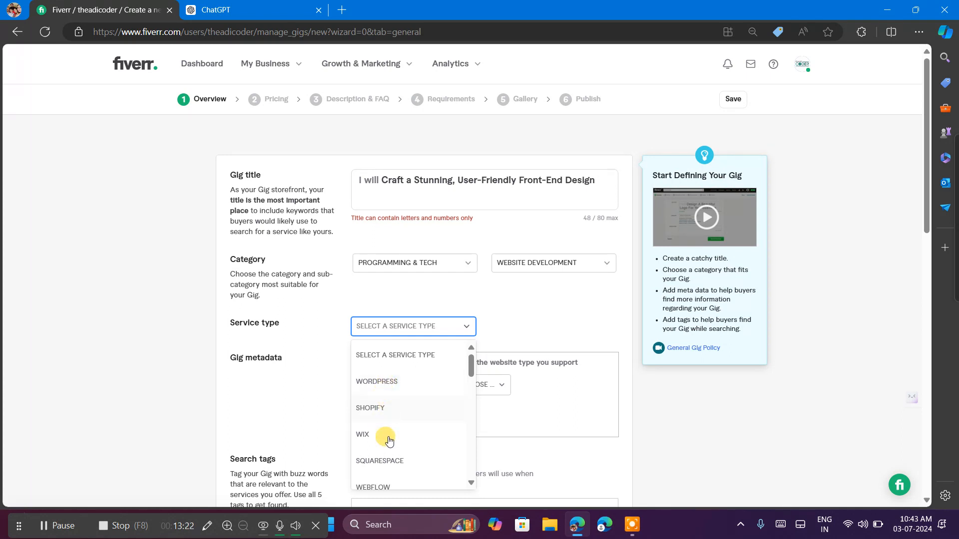
scroll(389, 439, "down", 3)
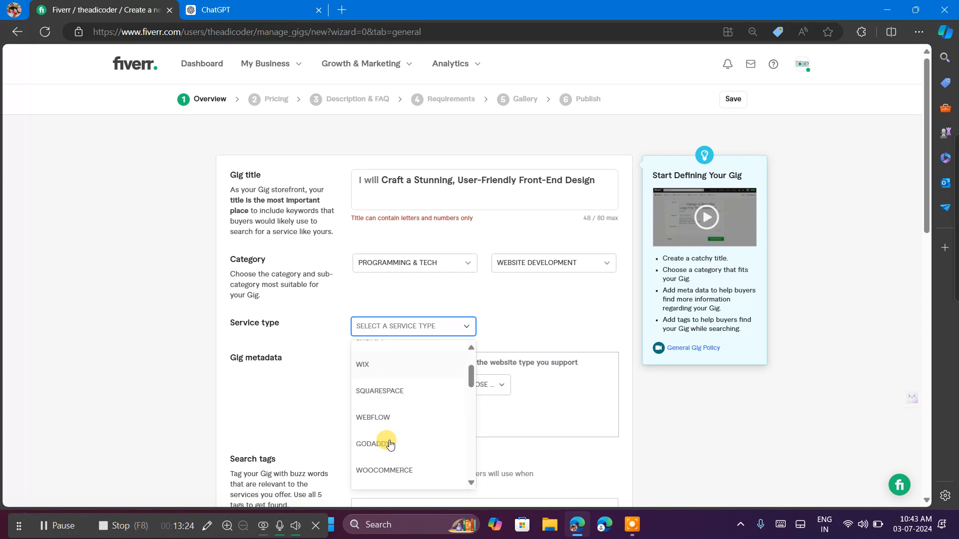
scroll(391, 443, "down", 2)
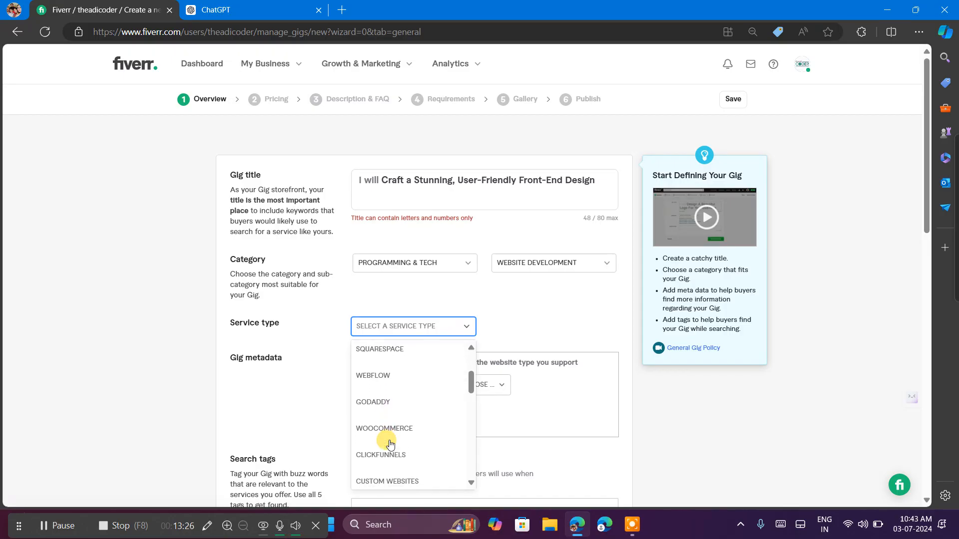
scroll(390, 444, "down", 1)
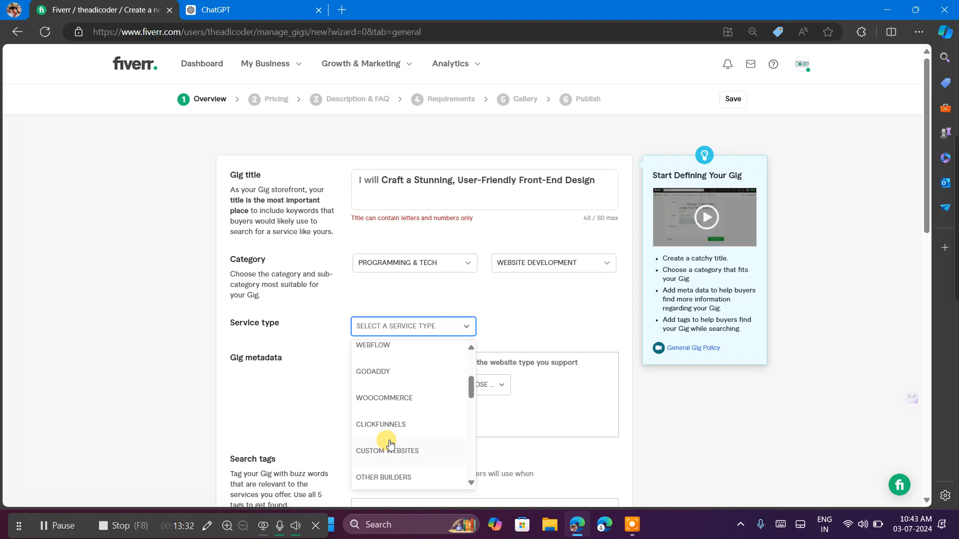
scroll(391, 444, "down", 1)
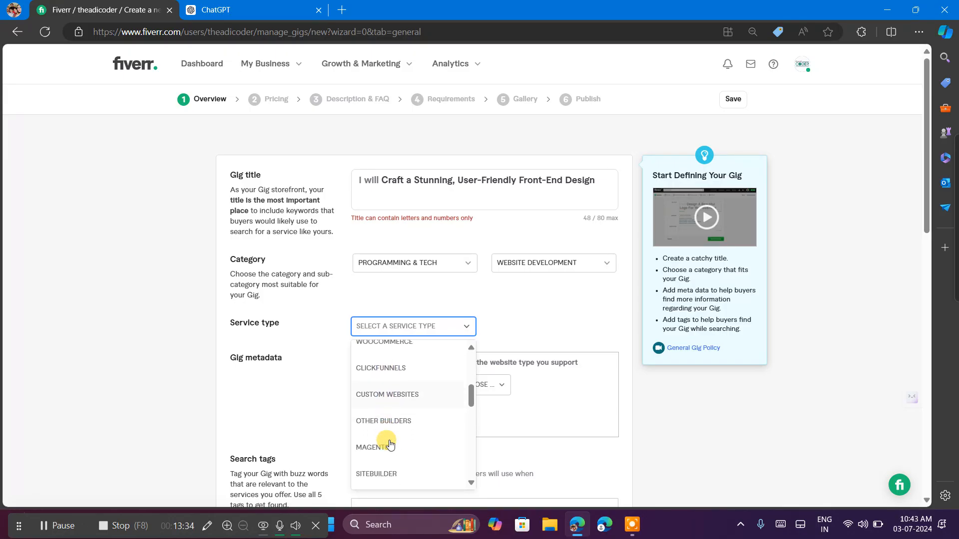
scroll(390, 444, "up", 1)
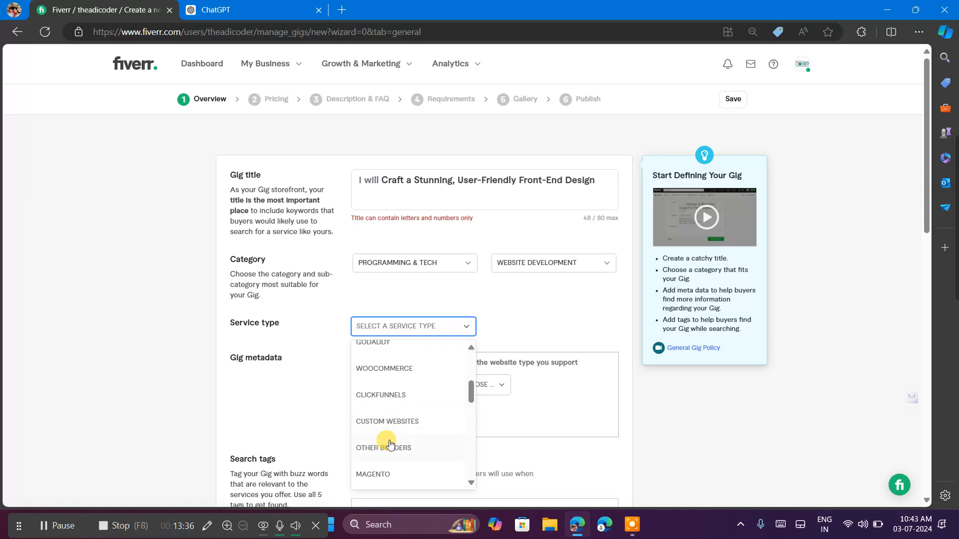
scroll(390, 444, "down", 1)
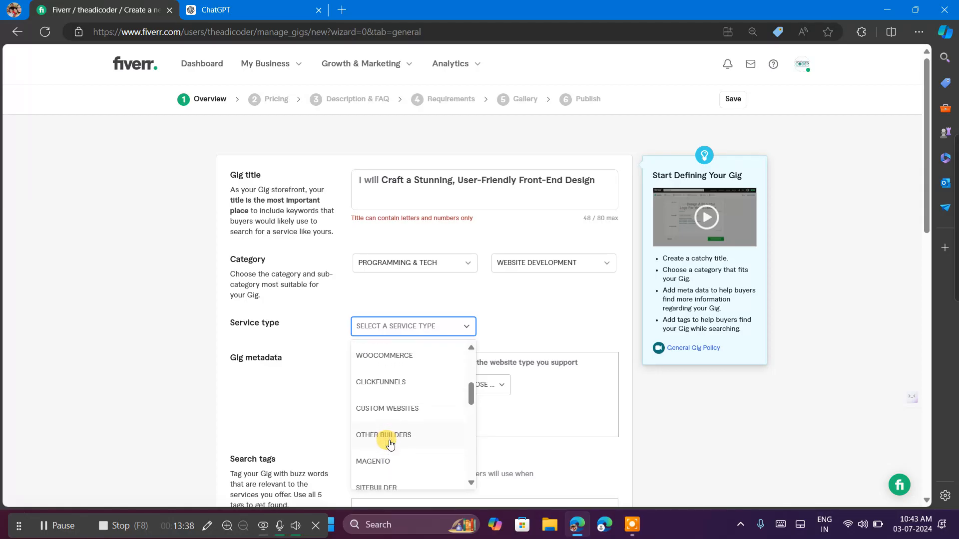
scroll(390, 444, "down", 1)
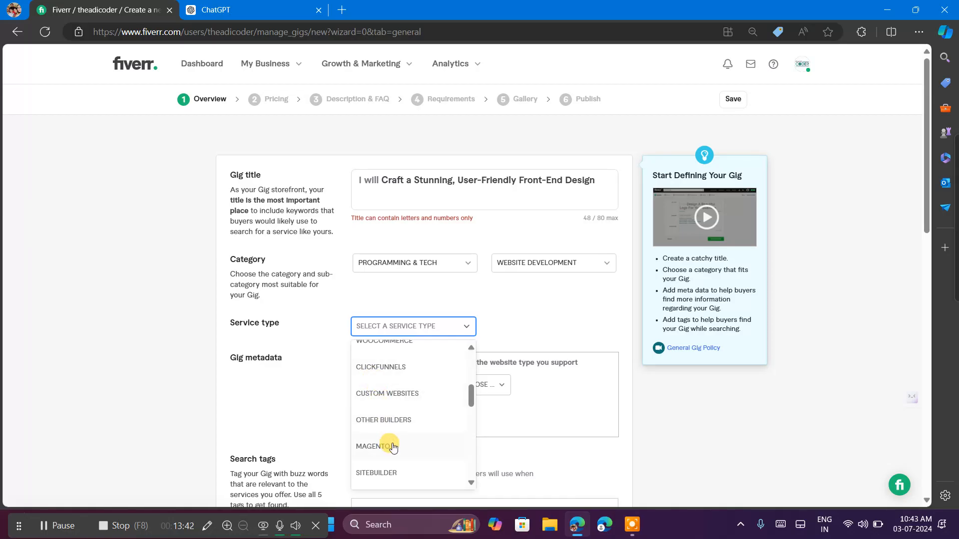
scroll(392, 446, "down", 3)
scroll(390, 443, "up", 2)
scroll(390, 444, "down", 3)
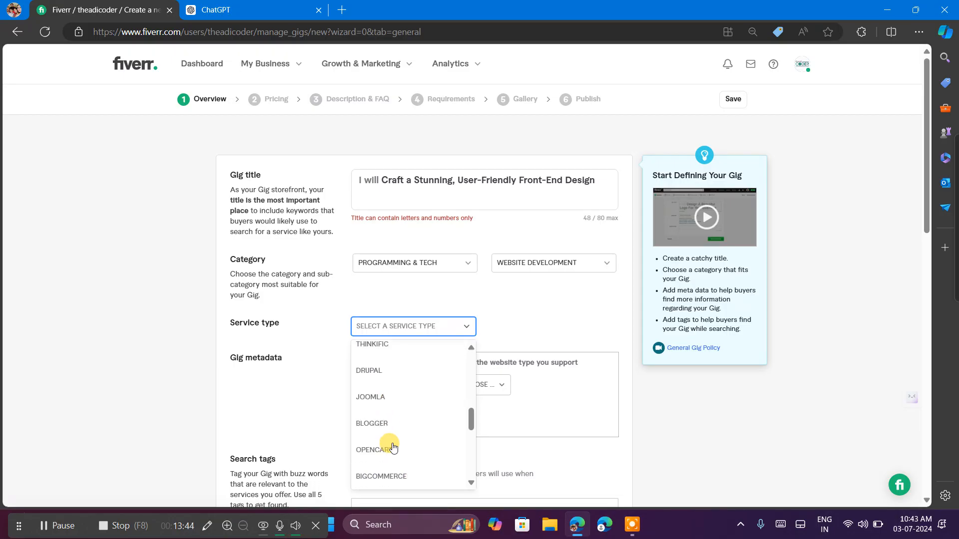
left_click(365, 414)
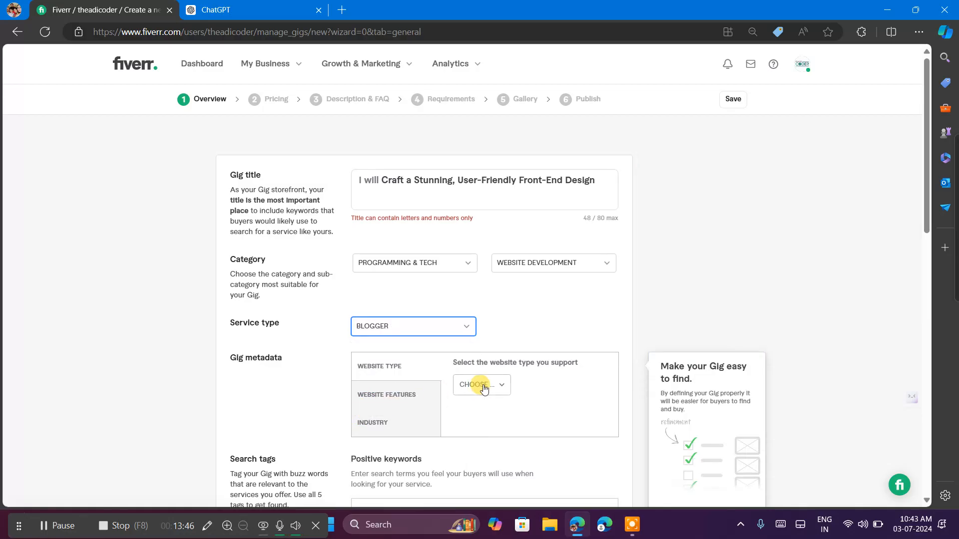
Set the supported website type in the gig metadata to Landing Page.
scroll(414, 399, "down", 2)
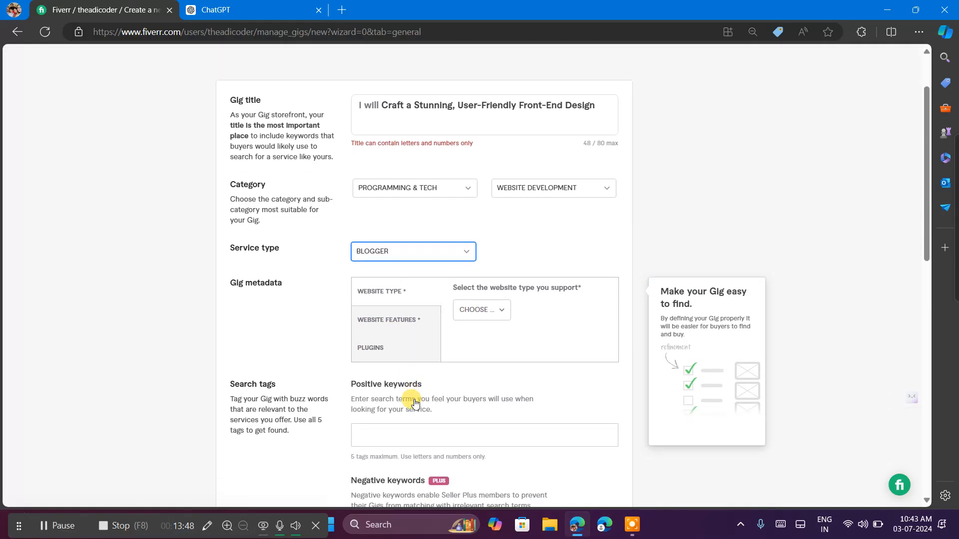
left_click(476, 279)
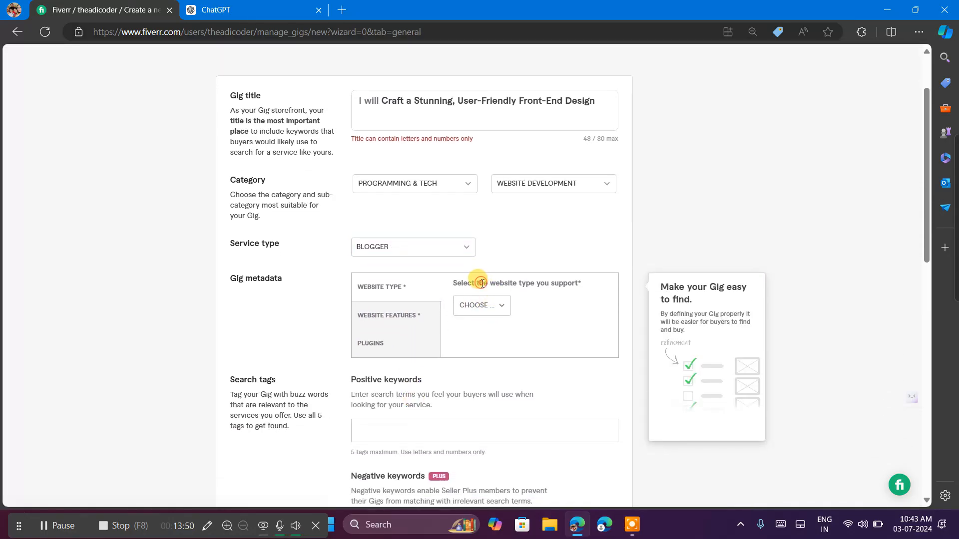
left_click(463, 311)
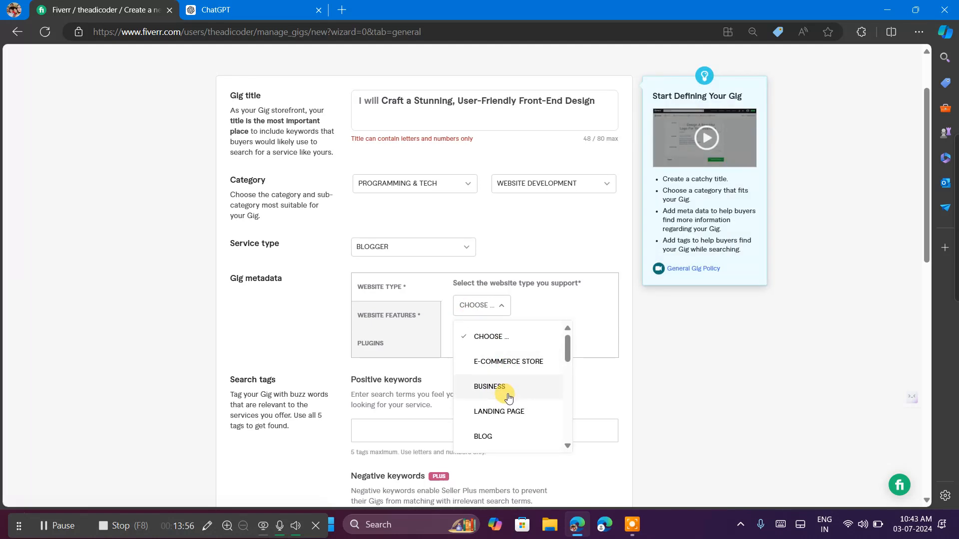
scroll(507, 397, "down", 1)
left_click(487, 378)
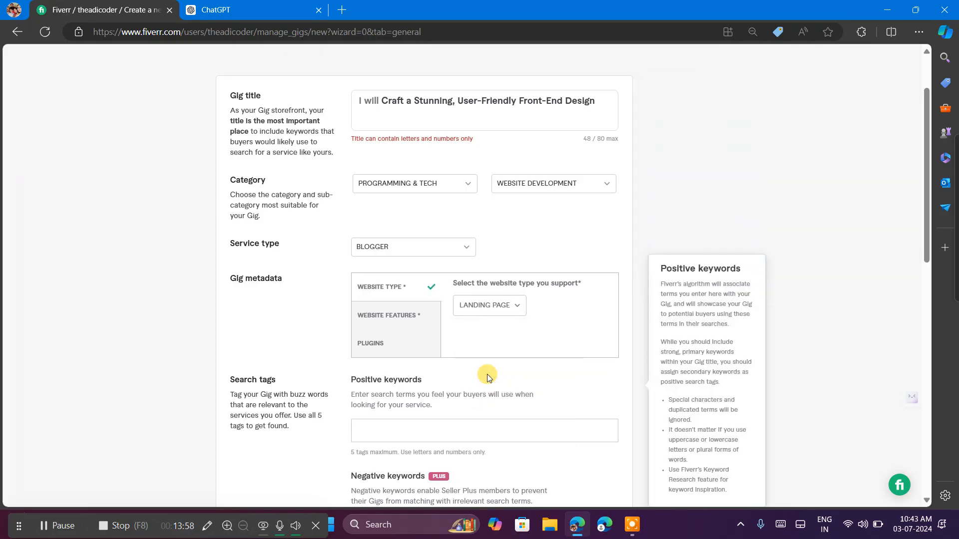
Select the website features Video, Gallery, Social media, Booking, FAQ, Membership, Customer support, Music, Form and Events in the gig metadata.
left_click(403, 320)
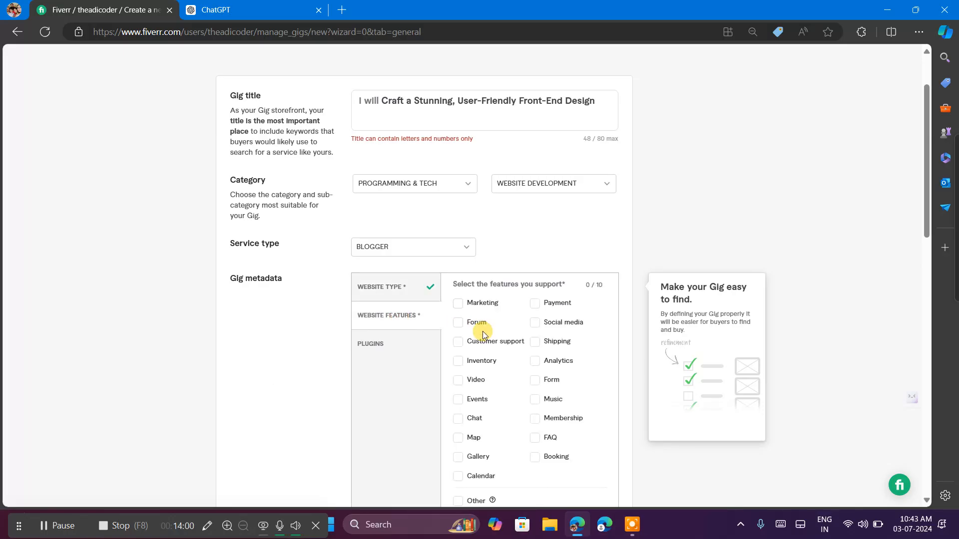
scroll(482, 333, "down", 1)
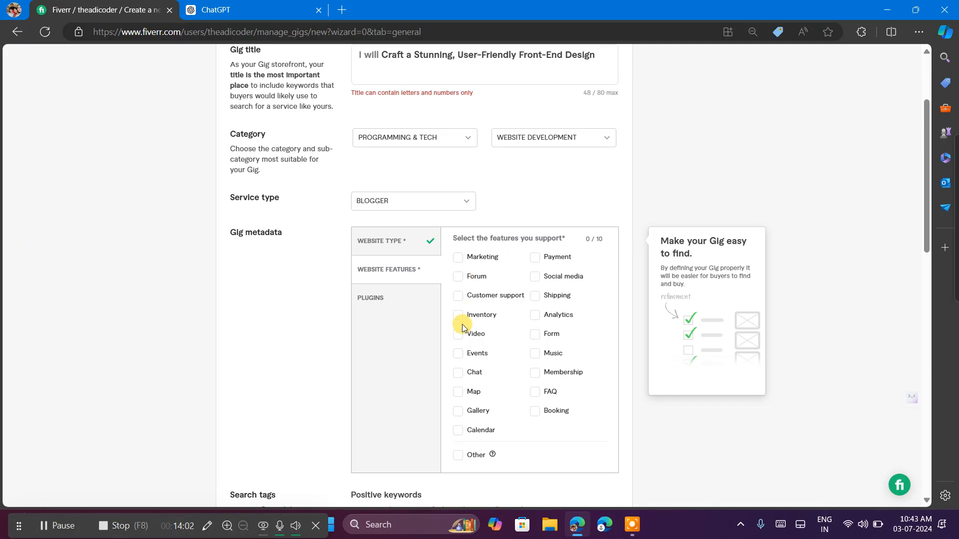
left_click(458, 333)
left_click(457, 411)
left_click(535, 278)
left_click(534, 412)
left_click(534, 392)
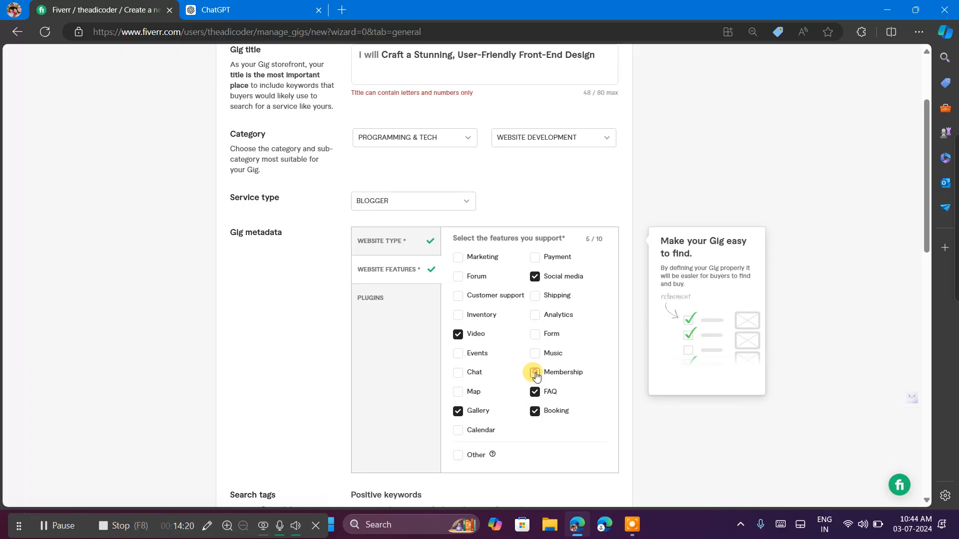
left_click(535, 373)
left_click(458, 296)
left_click(534, 353)
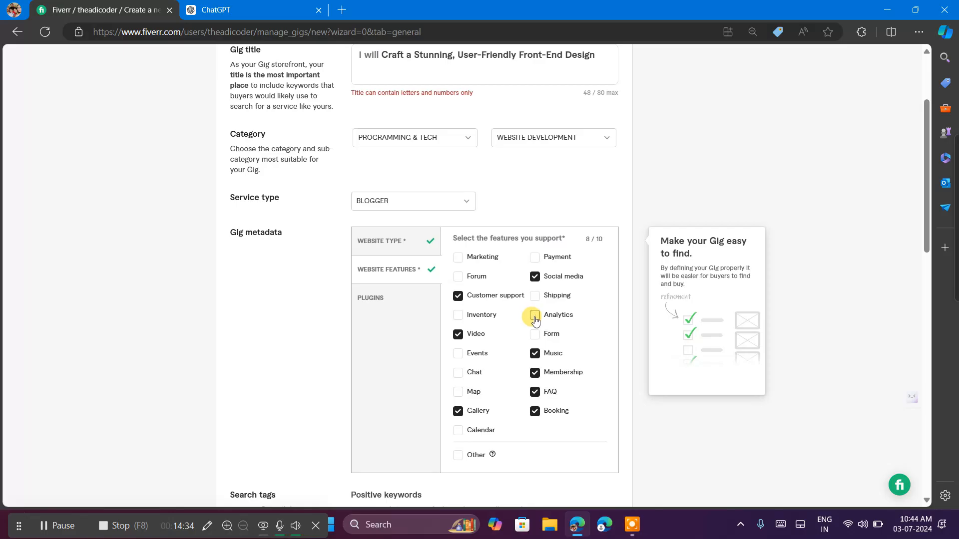
left_click(534, 334)
left_click(463, 355)
Select the supported plugins Email Subscribe Form, Author Profiles, QR Code, Comments Section and Topics/Tags List in the gig metadata.
scroll(484, 384, "down", 1)
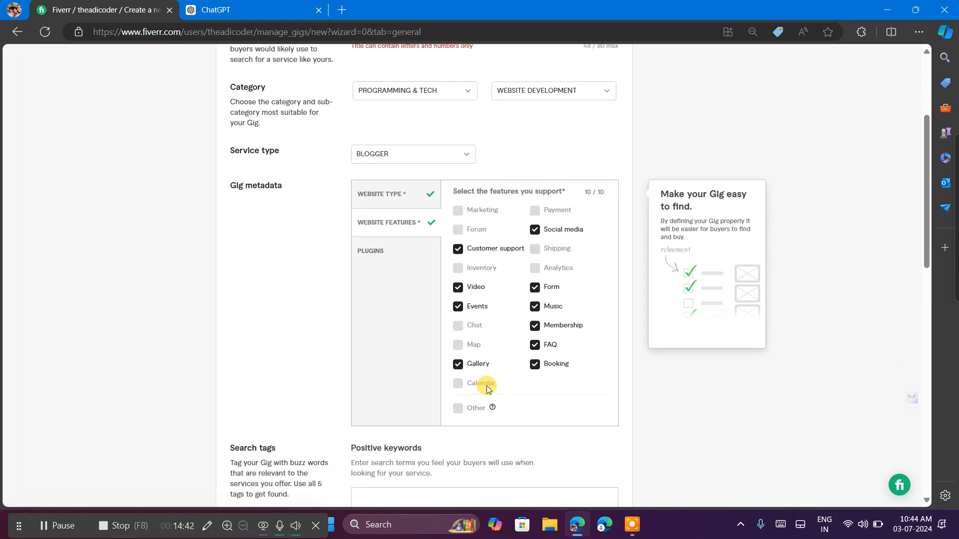
scroll(489, 390, "down", 3)
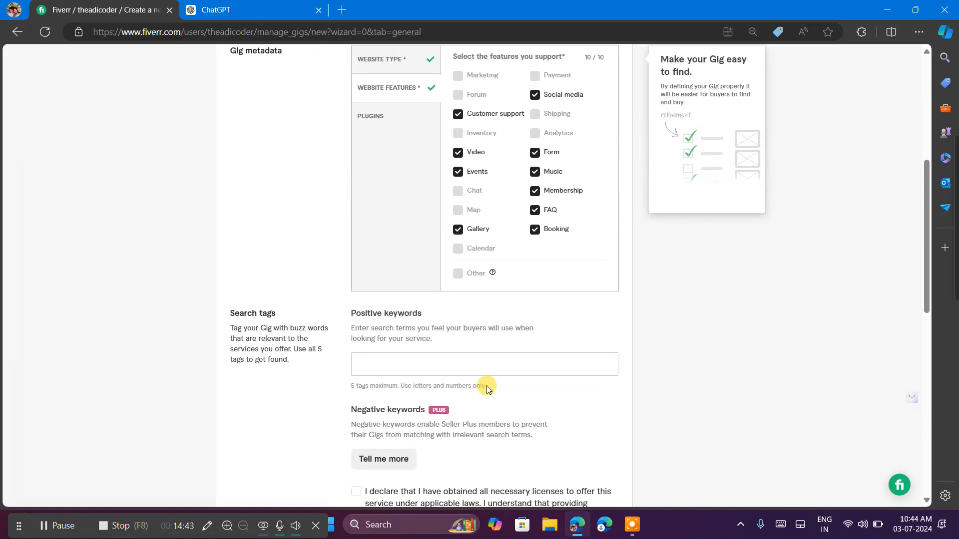
left_click(382, 117)
scroll(381, 175, "up", 1)
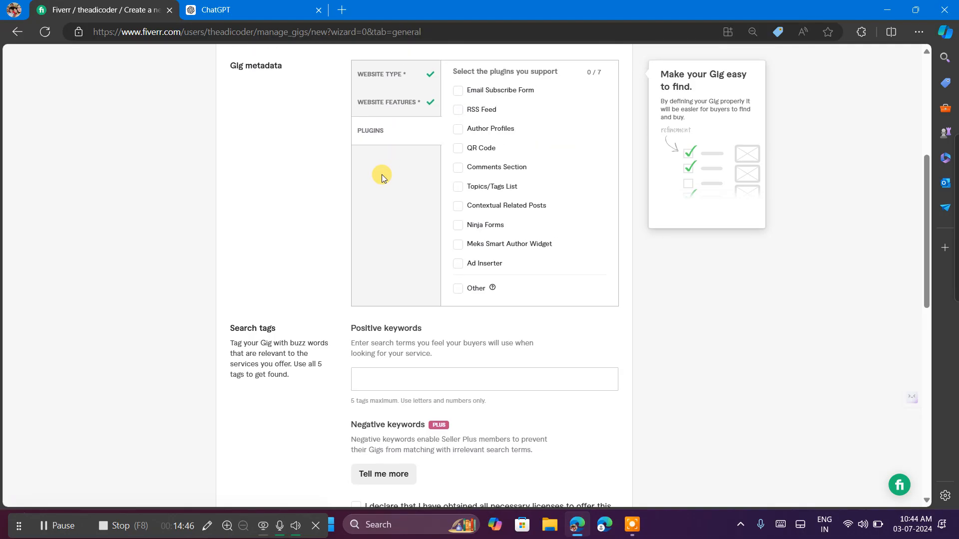
left_click(463, 92)
left_click(457, 131)
left_click(459, 152)
left_click(458, 169)
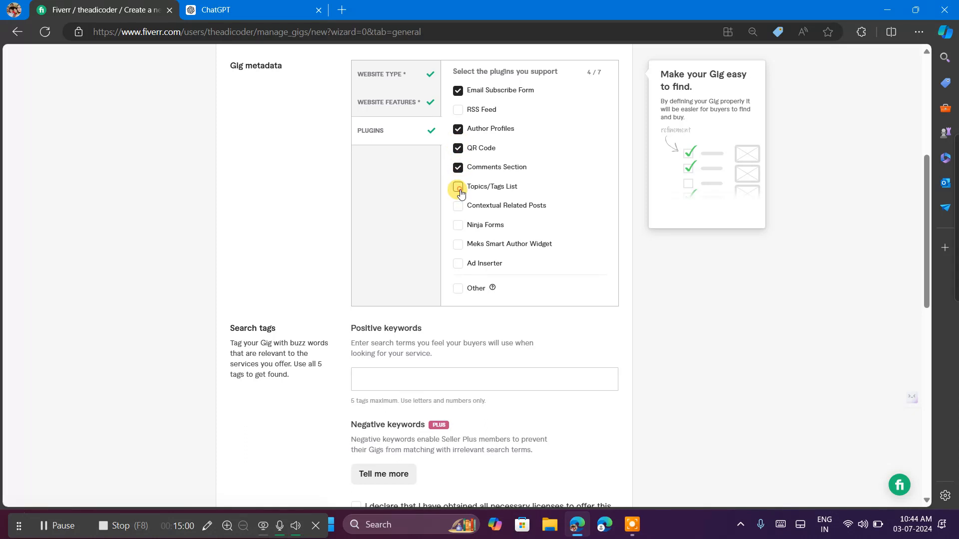
left_click(461, 193)
left_click(458, 265)
left_click(458, 265)
Add "AwesomeLook" as the first positive keyword in the gig's search tags.
scroll(428, 274, "down", 2)
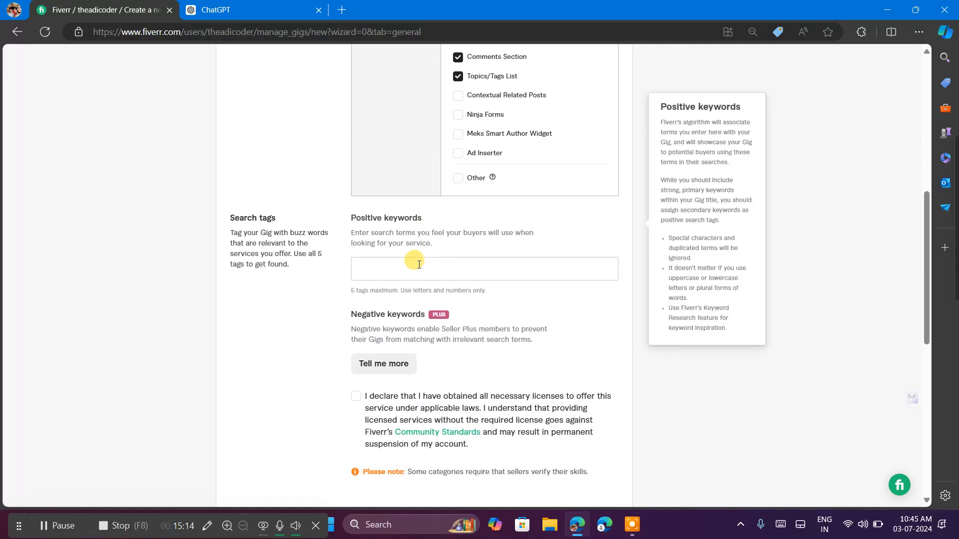
left_click(419, 271)
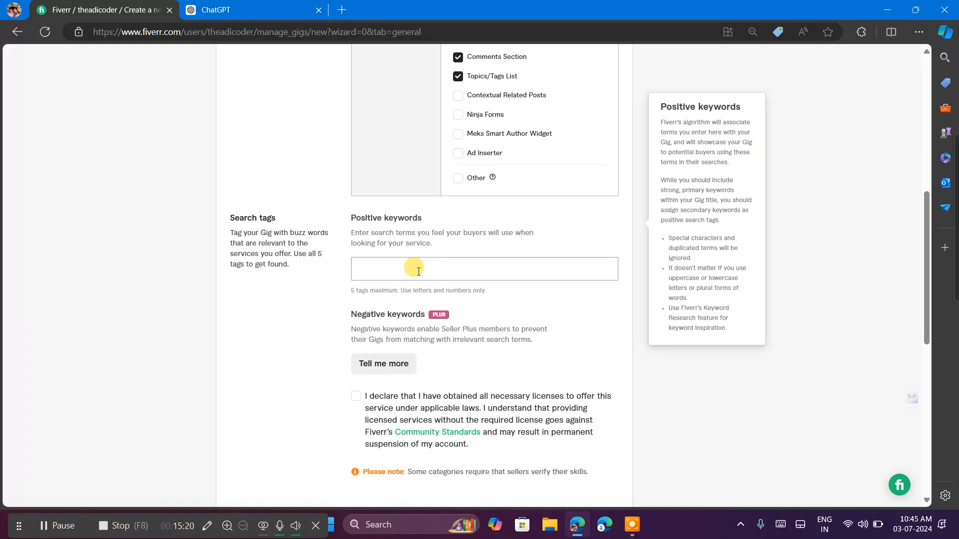
type("AwesomeLook")
key("Return")
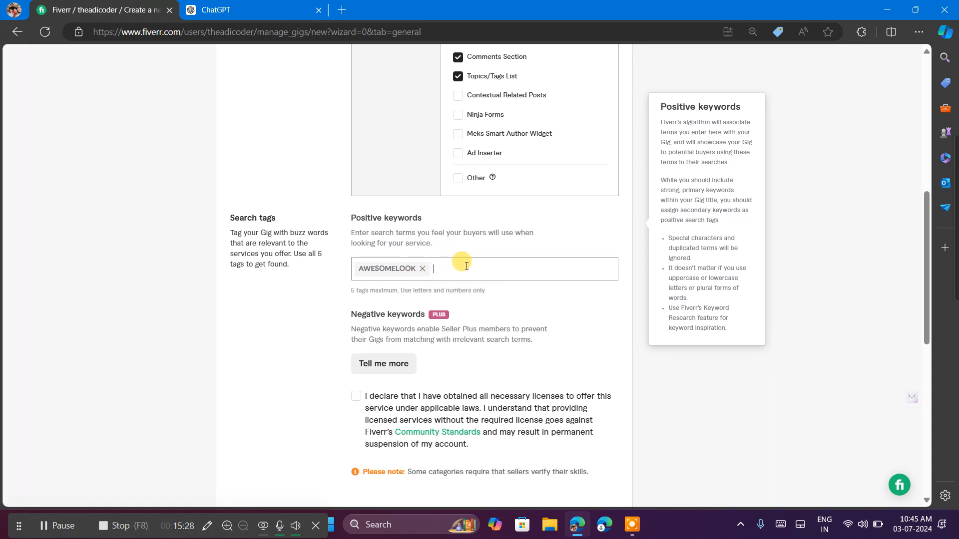
Add "BeautifulDesign" as the second positive keyword in the gig's search tags.
type("BeautifulDesign")
key("Return")
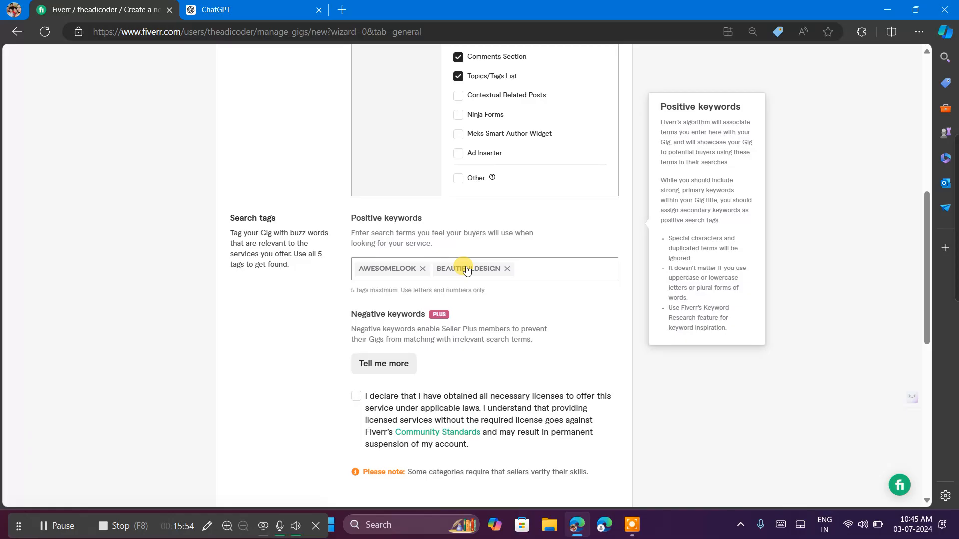
Add "CrazyWebsite" as the third positive keyword in the gig's search tags.
type("CrazyWebsite")
double_click(552, 268)
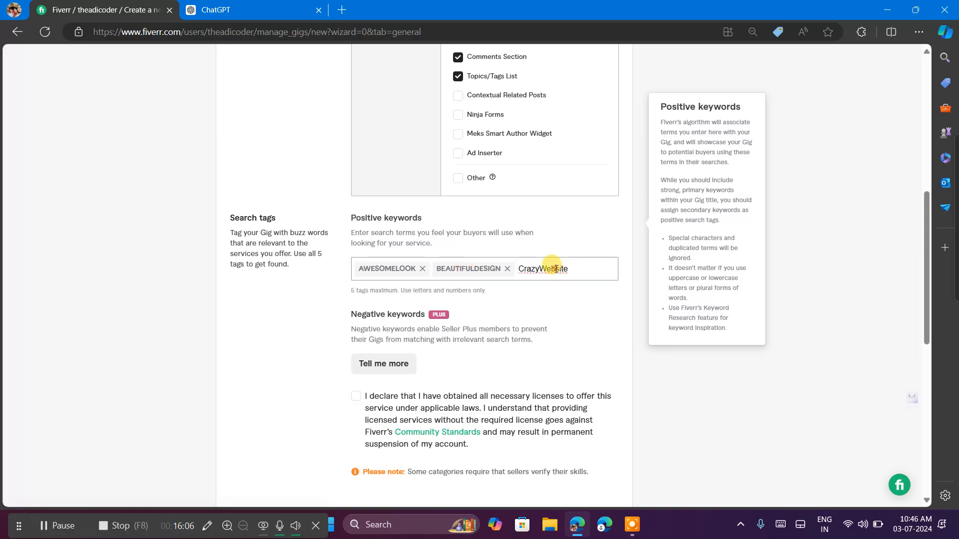
right_click(555, 270)
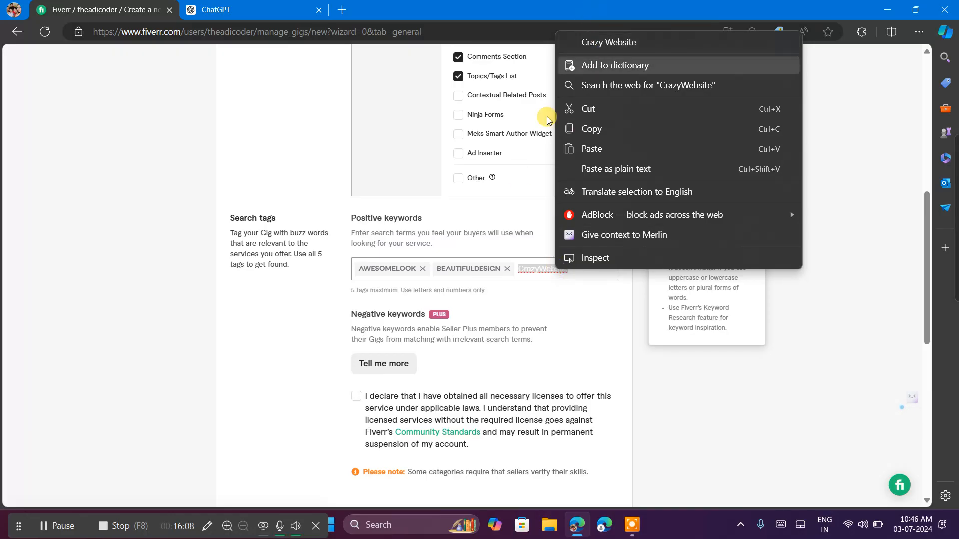
left_click(468, 287)
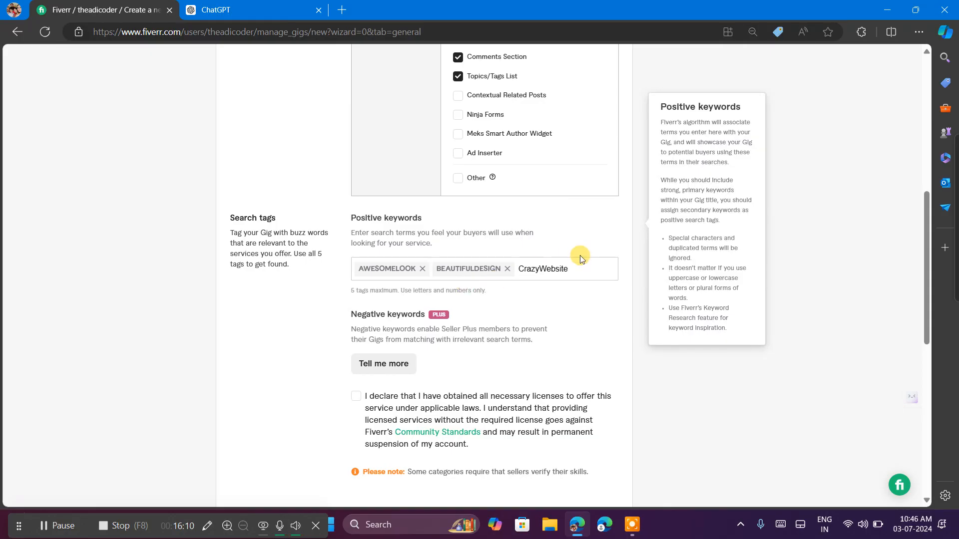
double_click(579, 267)
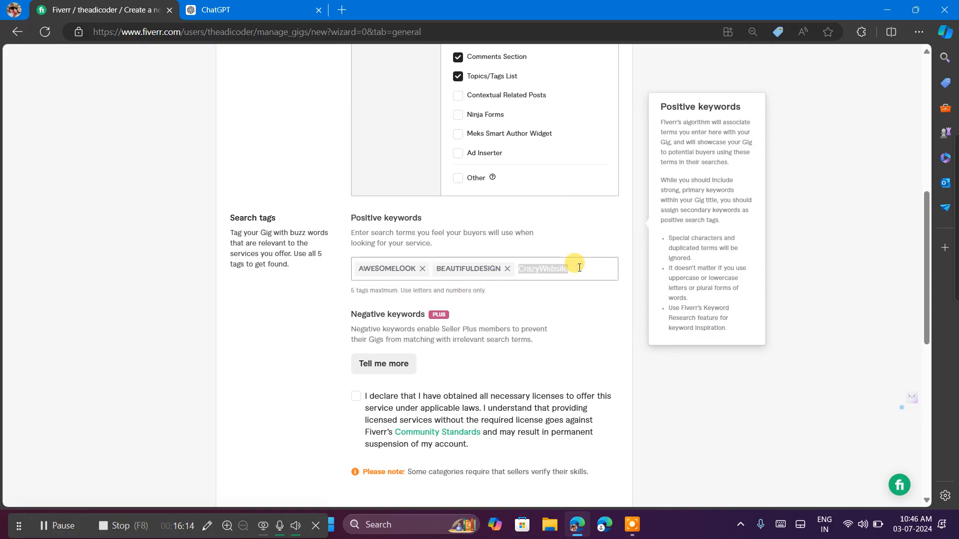
key("Return")
Accept the declaration that all necessary licenses to offer this service have been obtained.
scroll(532, 307, "down", 2)
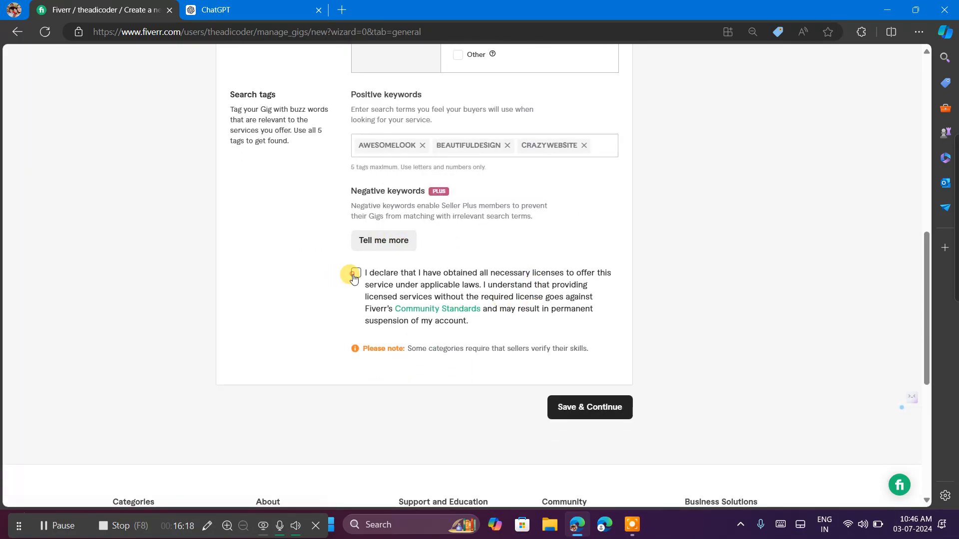
left_click(354, 273)
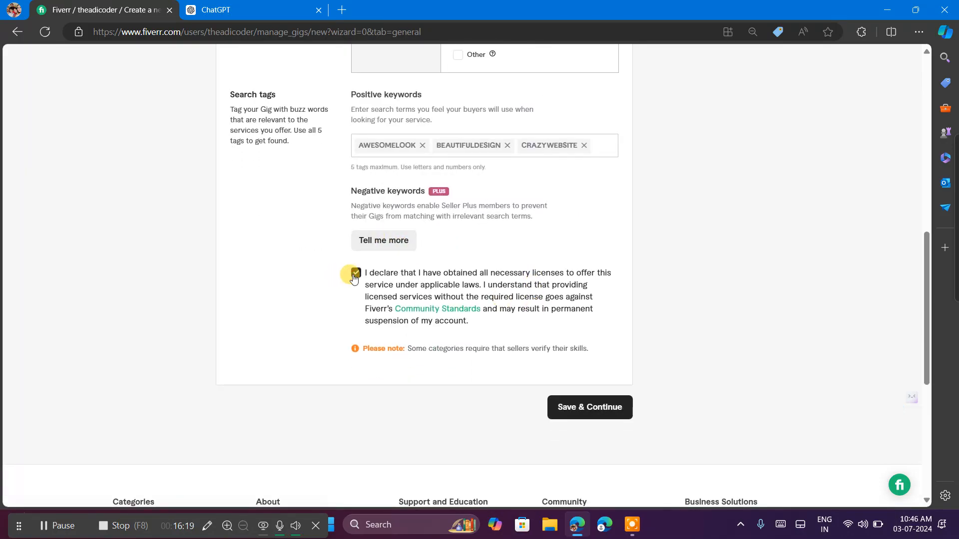
Open the additional information about the Seller Plus negative keywords feature.
left_click(370, 243)
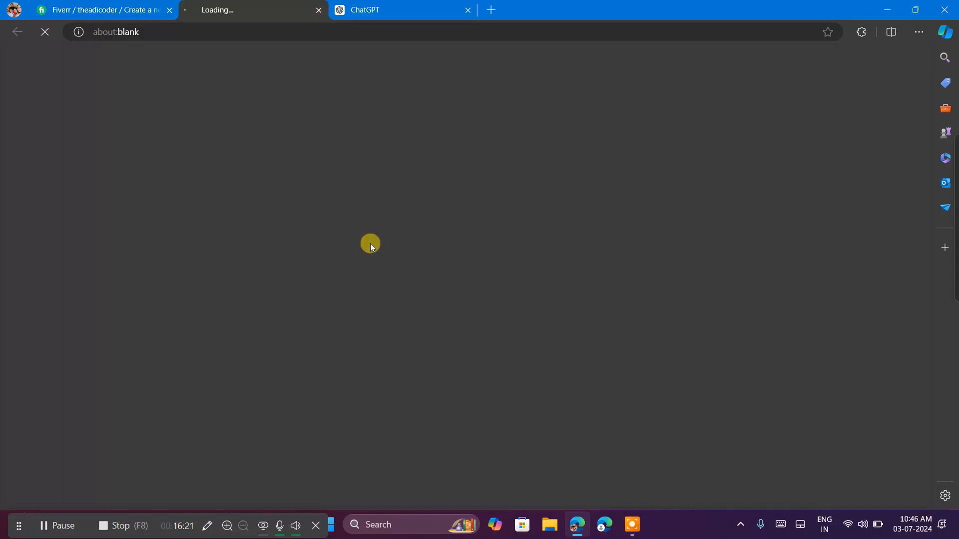
Close the Seller Plus program page and try to save the gig overview and continue.
left_click(319, 10)
scroll(567, 277, "down", 2)
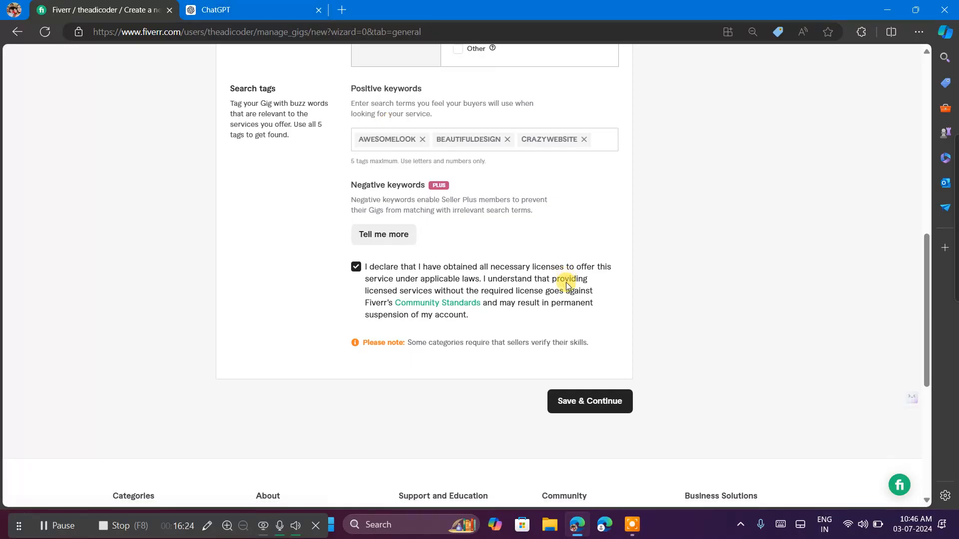
left_click(575, 325)
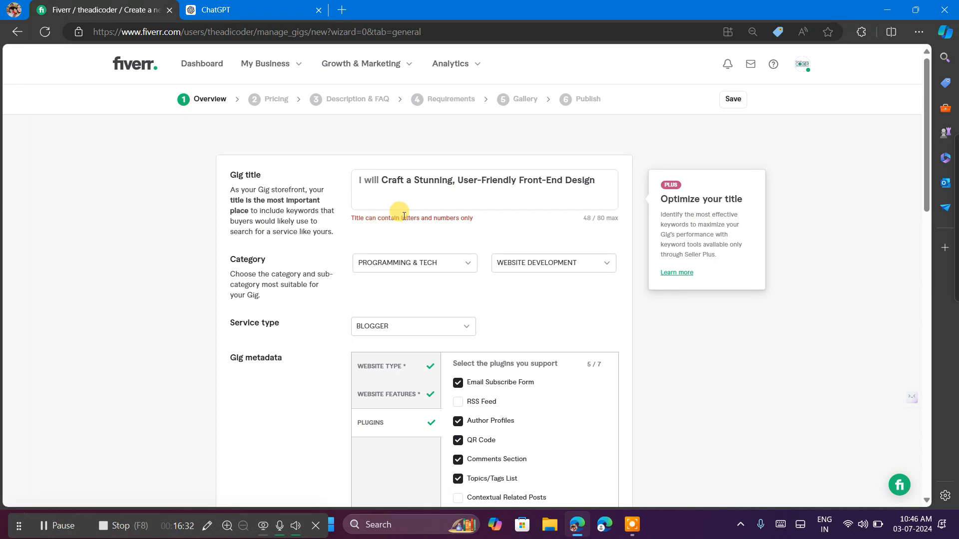
Remove the hyphens from the gig title so it reads "Craft a Stunning, User Friendly Front End Design".
left_click(546, 181)
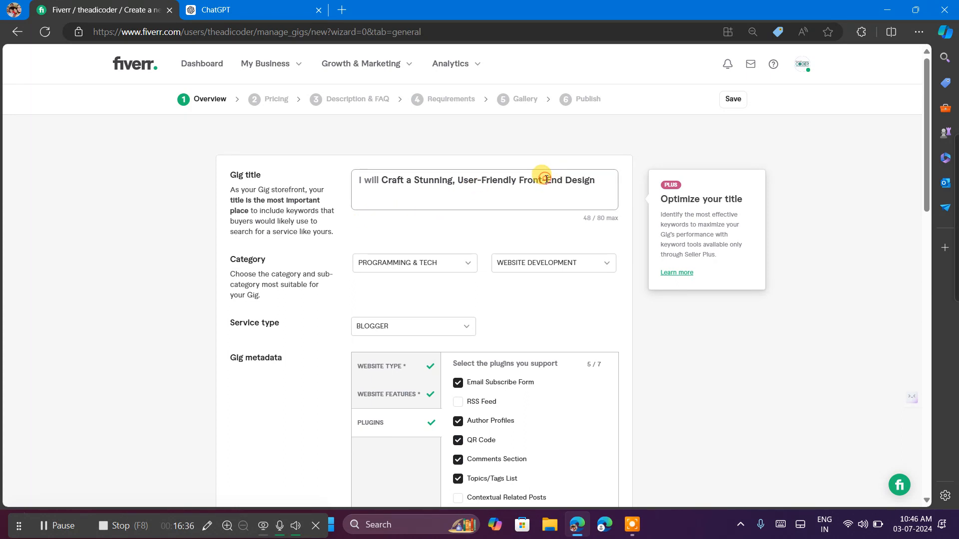
key("BackSpace")
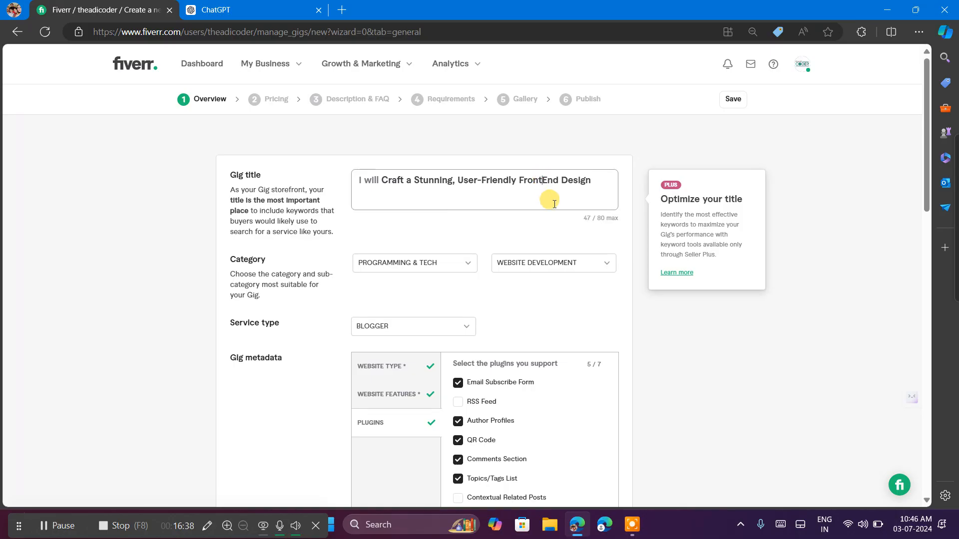
left_click(481, 180)
key("BackSpace")
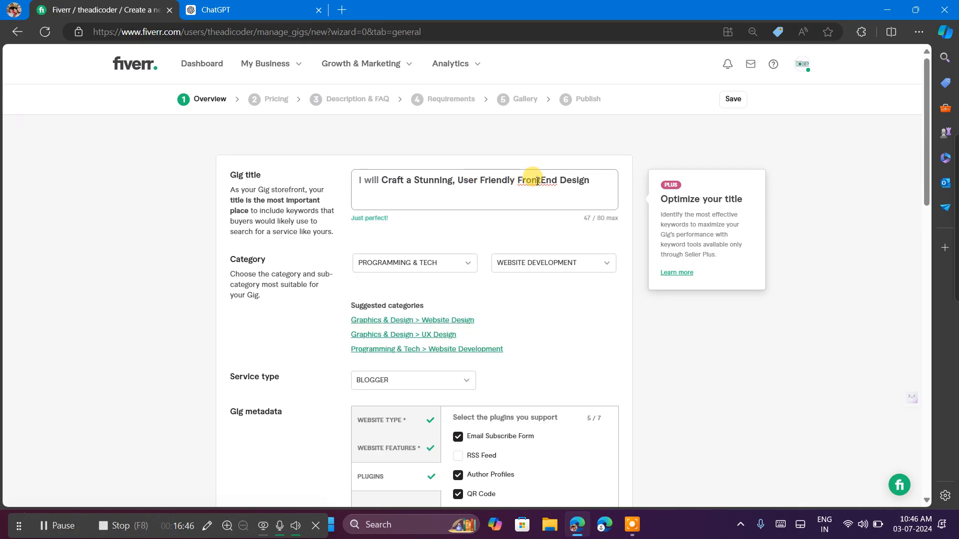
left_click(537, 181)
type("n")
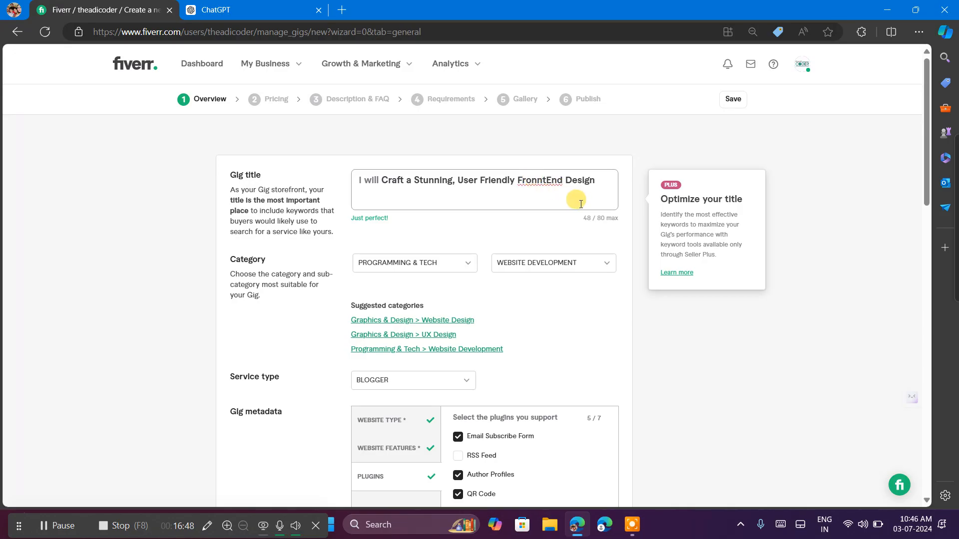
key("BackSpace")
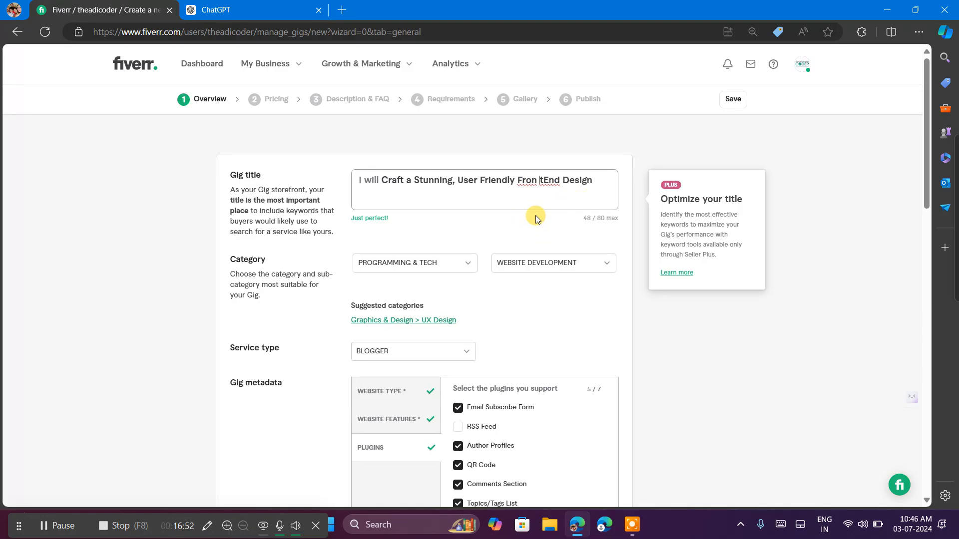
key("BackSpace")
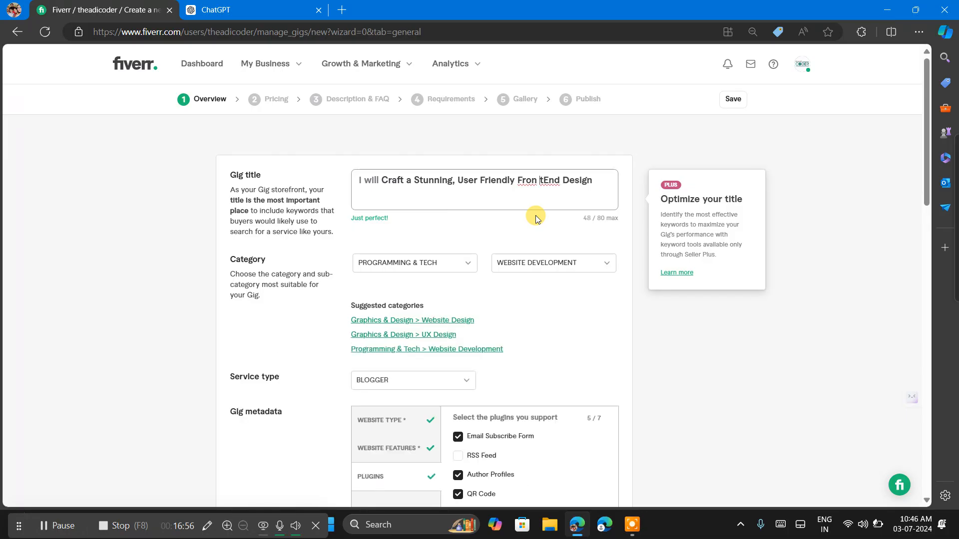
key("BackSpace")
left_click(542, 180)
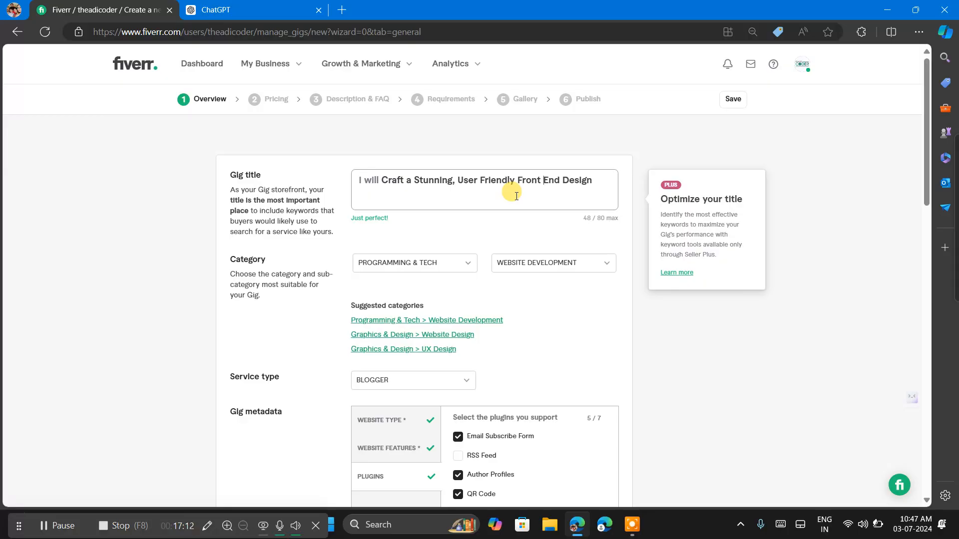
Save the gig overview and continue to the pricing stage.
scroll(515, 196, "down", 6)
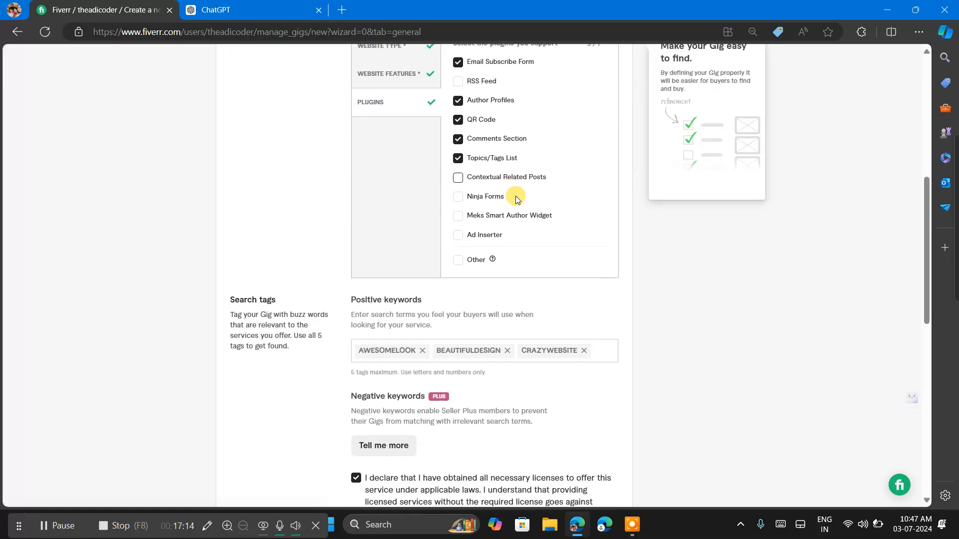
scroll(515, 195, "down", 2)
scroll(471, 237, "down", 3)
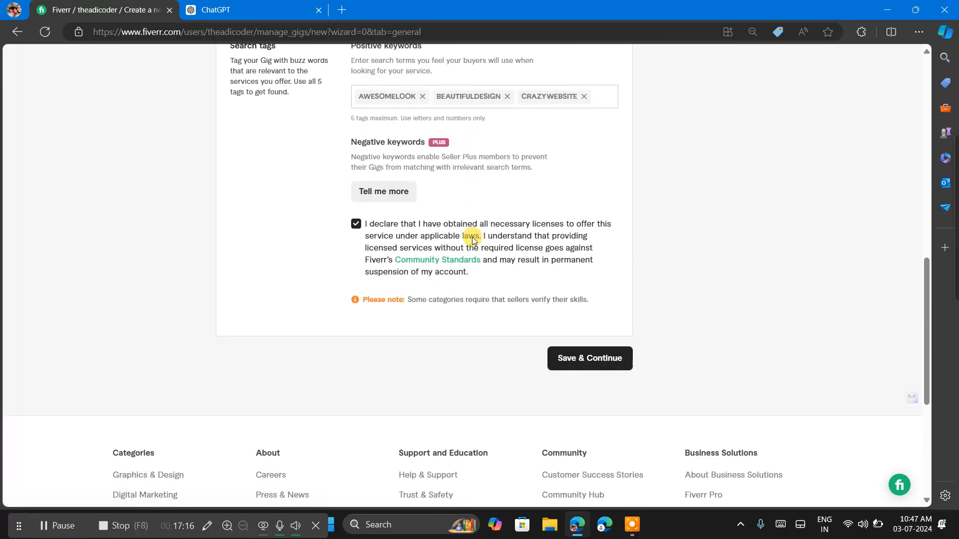
left_click(568, 359)
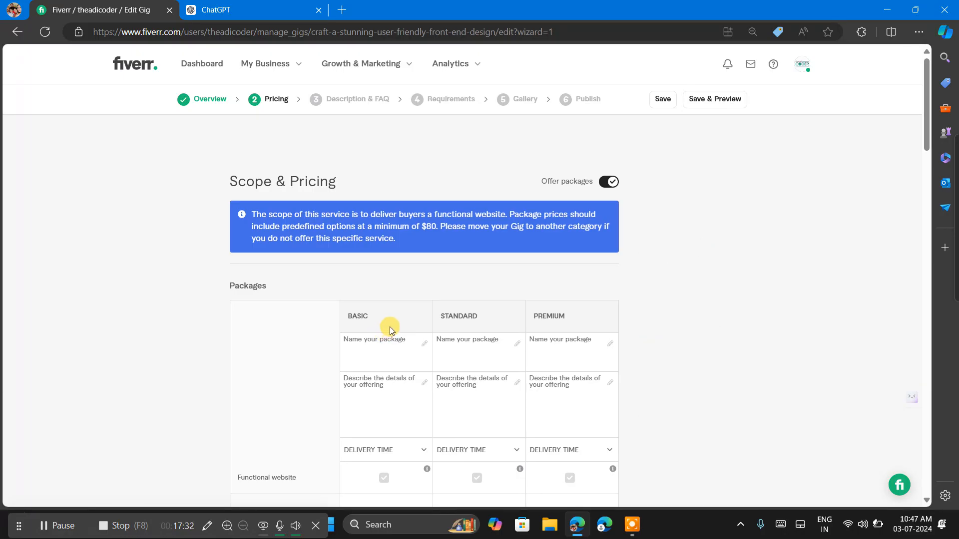
Name the Basic package "Make Website Basic Like as Like".
left_click(371, 351)
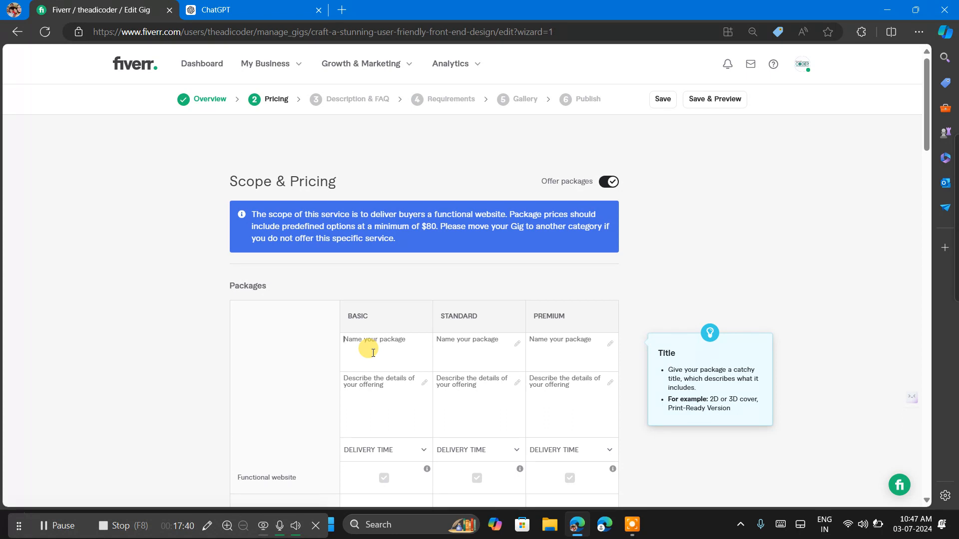
type("Make")
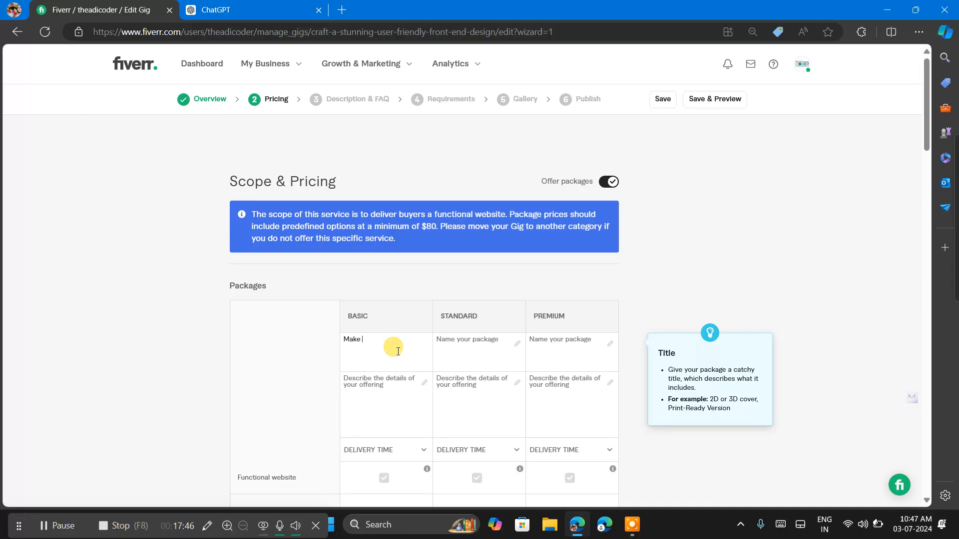
type("Website Basic Like asLike")
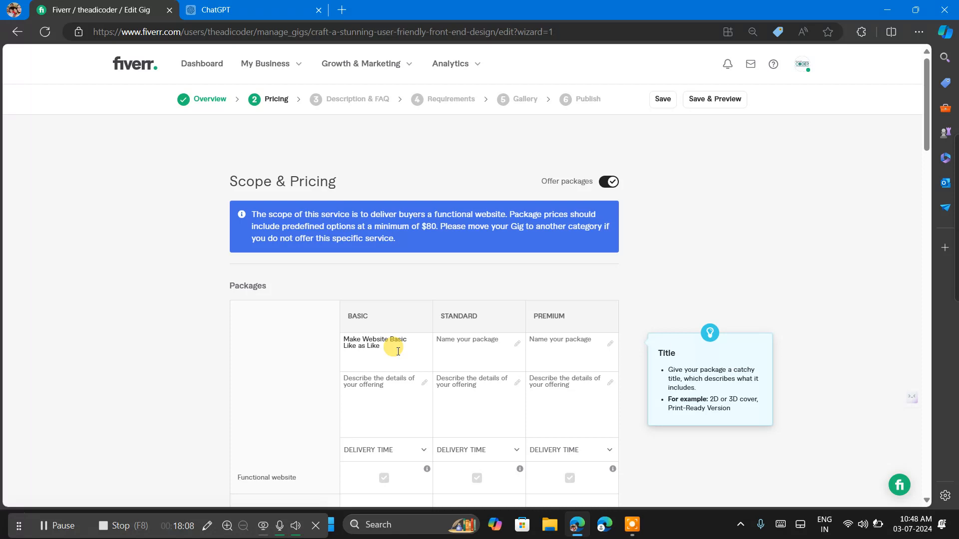
left_click(398, 351)
type("Sim")
key("BackSpace")
key("BackSpace")
key("BackSpace")
Copy the Basic package name and paste it into a new message in the ChatGPT conversation.
left_click_drag(400, 351, 321, 336)
key("ctrl+c")
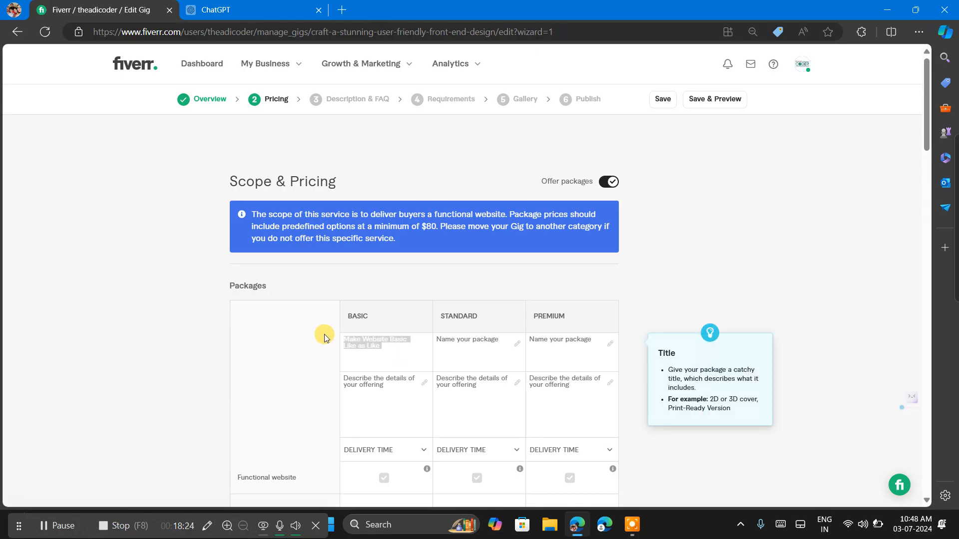
left_click(186, 338)
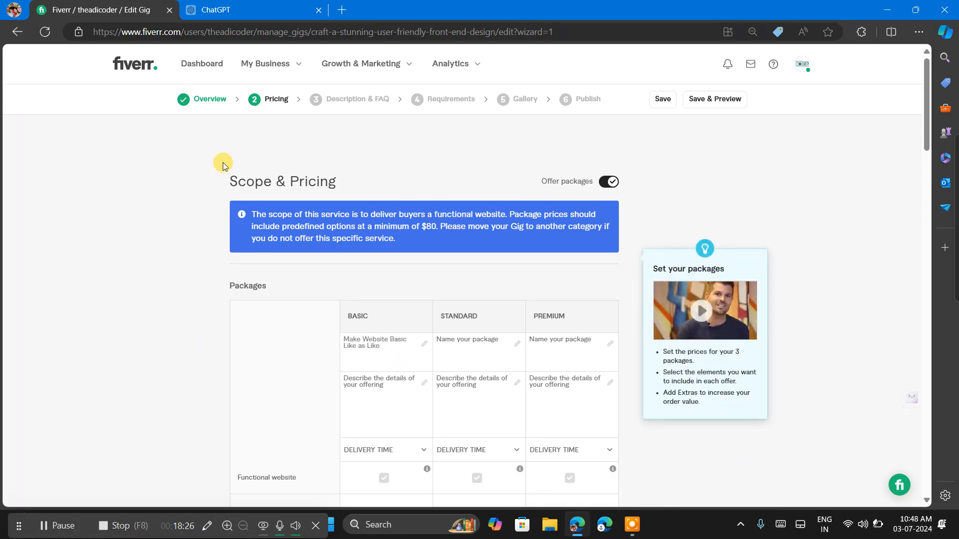
left_click(258, 5)
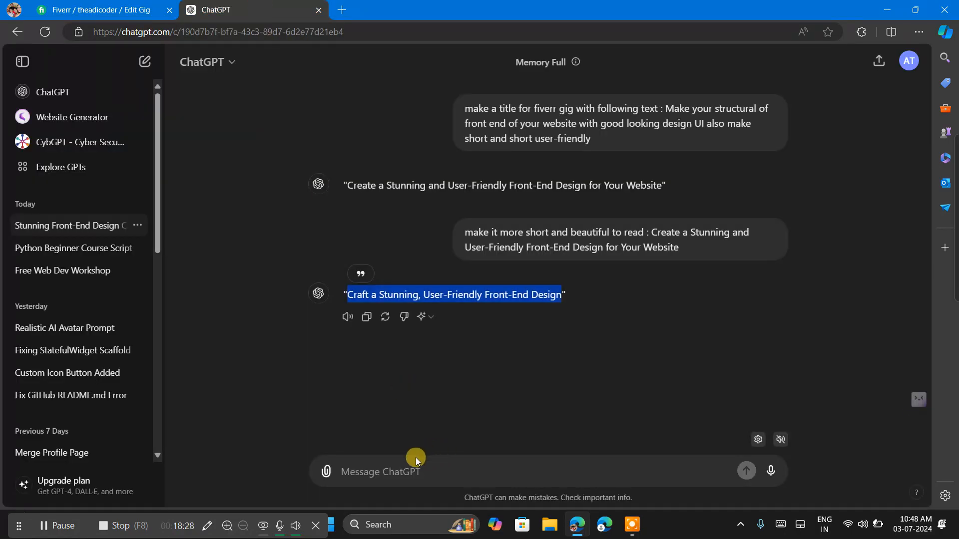
left_click(404, 415)
left_click(392, 467)
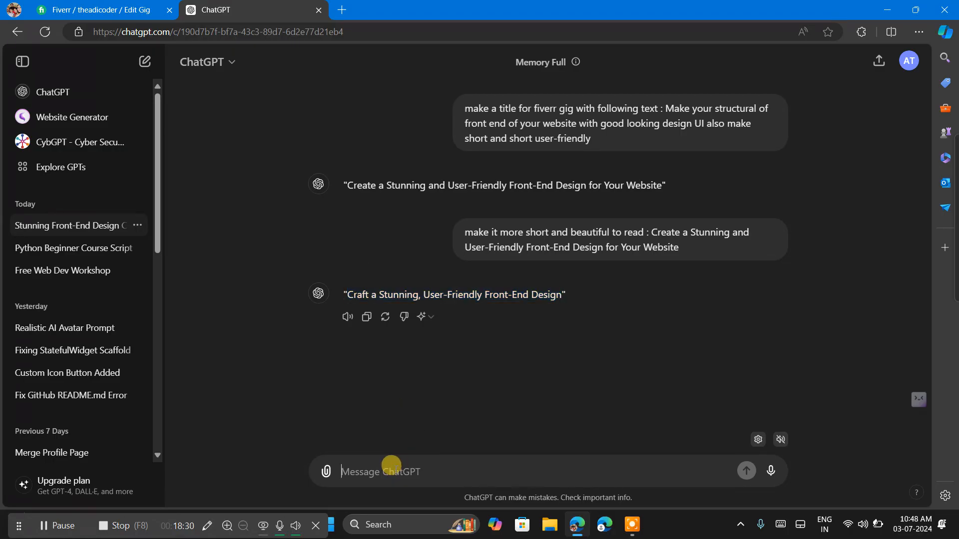
key("ctrl+v")
Extend the ChatGPT prompt with "make a shorter title for pricing and for Basic in fiverr" and send it.
type("make")
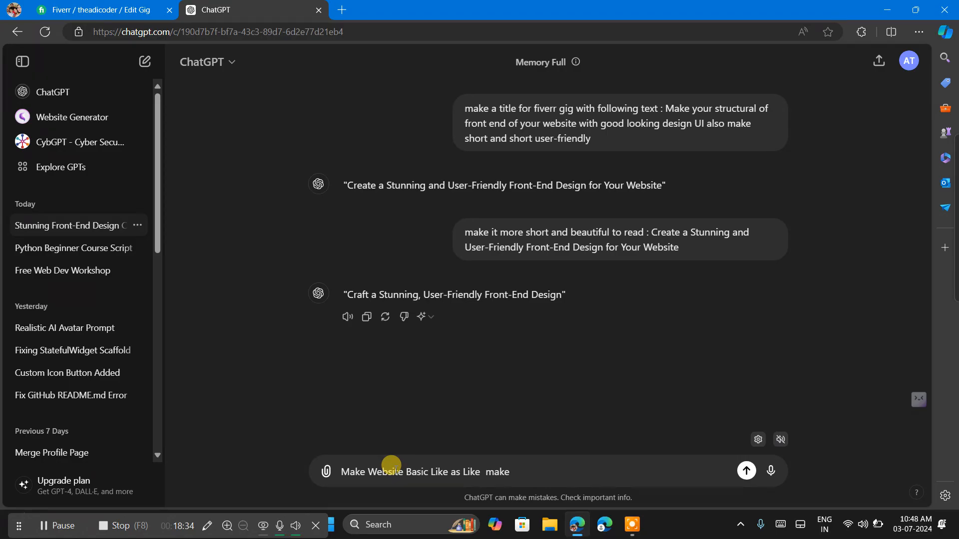
type("r ashorter title for pricing a")
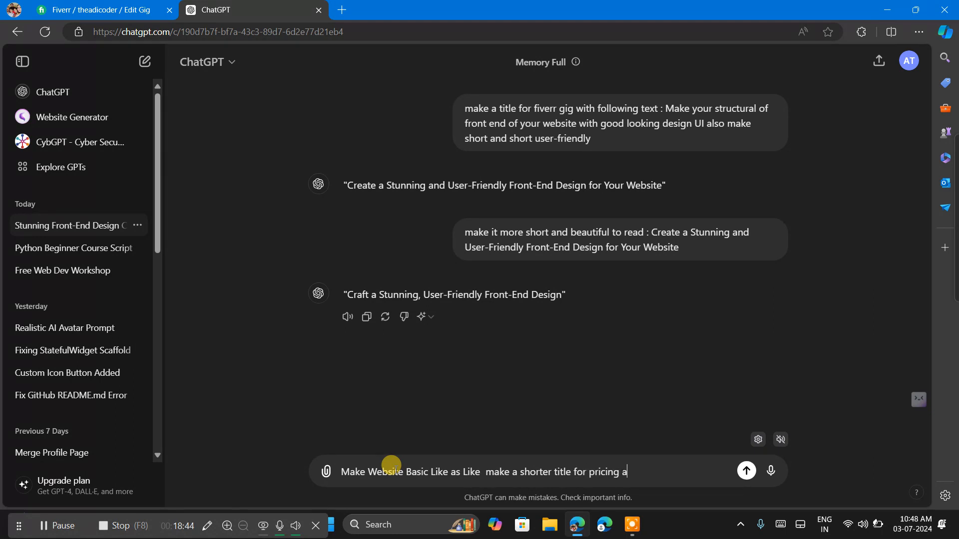
type("nd for Basic in fiverr")
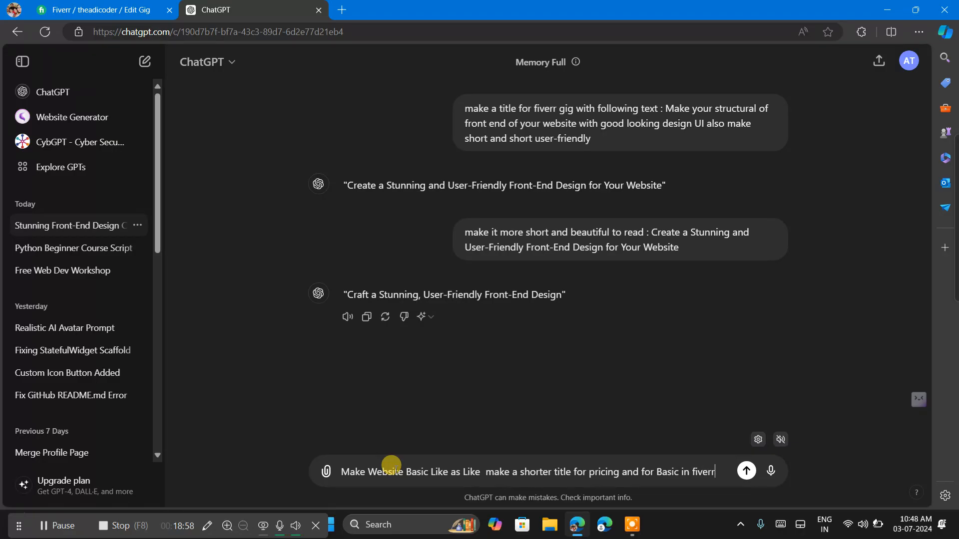
key("Return")
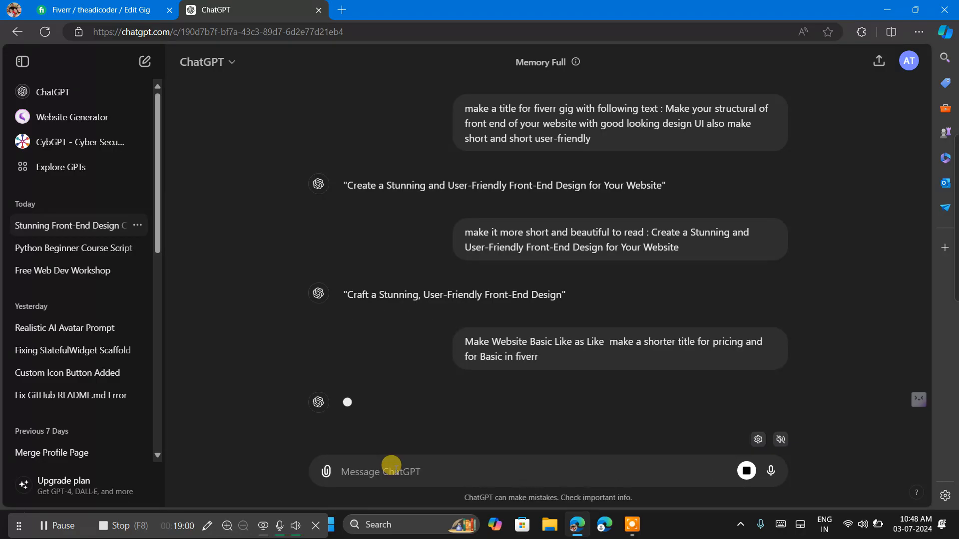
left_click(536, 476)
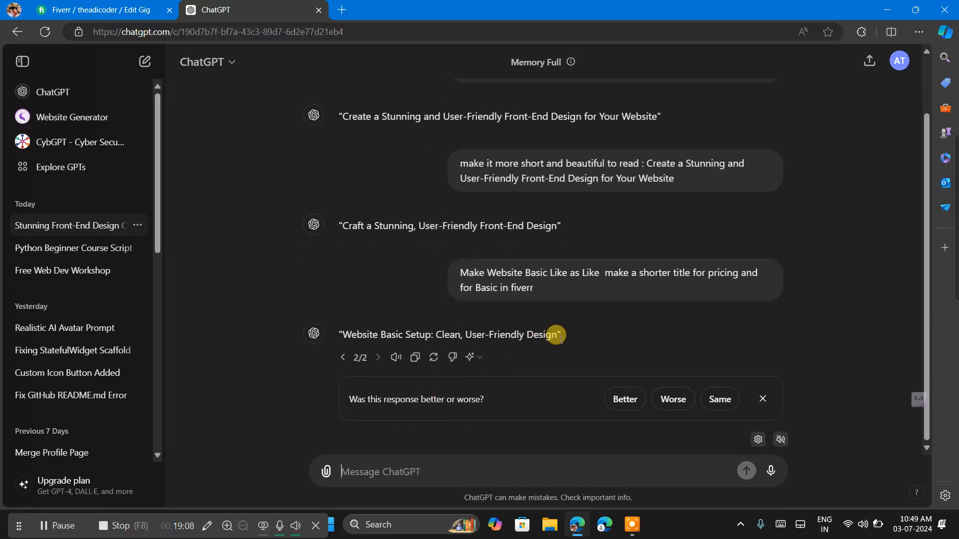
Copy "Website Basic Setup: Clean, User-Friendly Design" from ChatGPT and replace the Basic package name on Fiverr with it.
left_click_drag(557, 335, 339, 332)
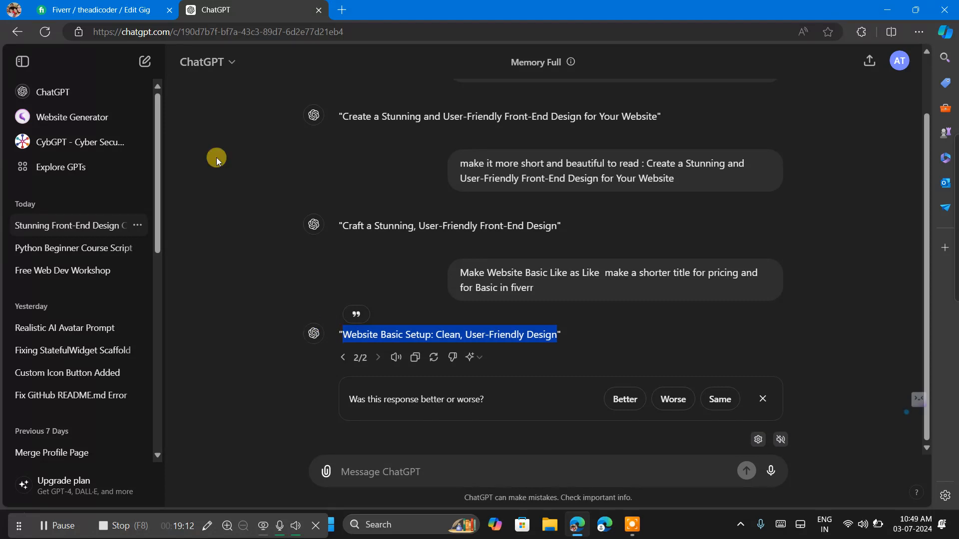
left_click(96, 7)
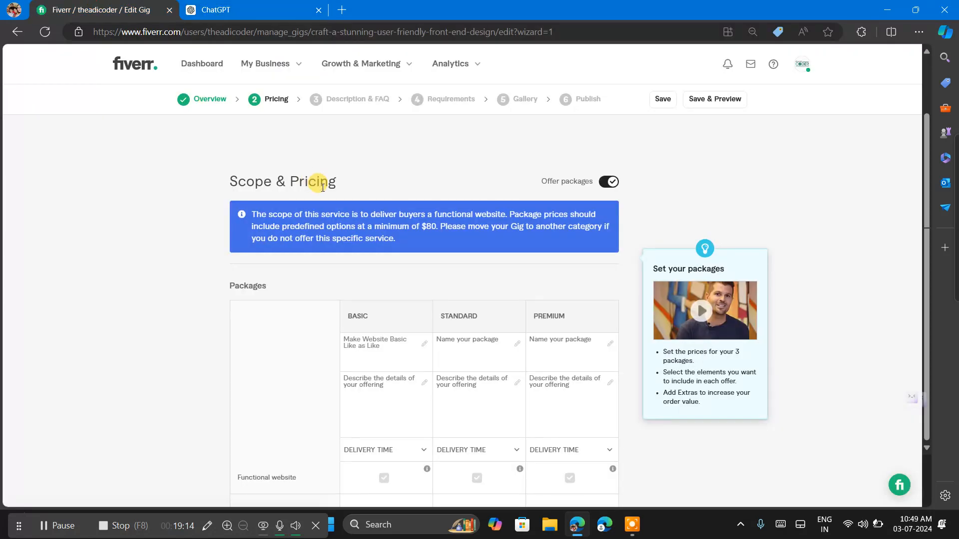
left_click(378, 358)
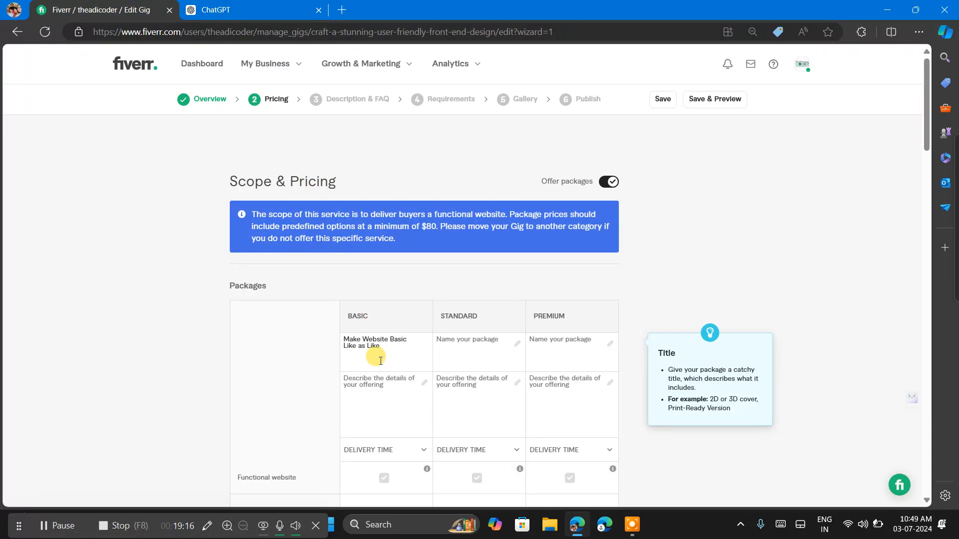
key("ctrl+a")
type("Website Basic Setup: Clean, User-Fr")
left_click(327, 267)
Return to ChatGPT and send the request "make it more short" for the package title.
left_click(277, 2)
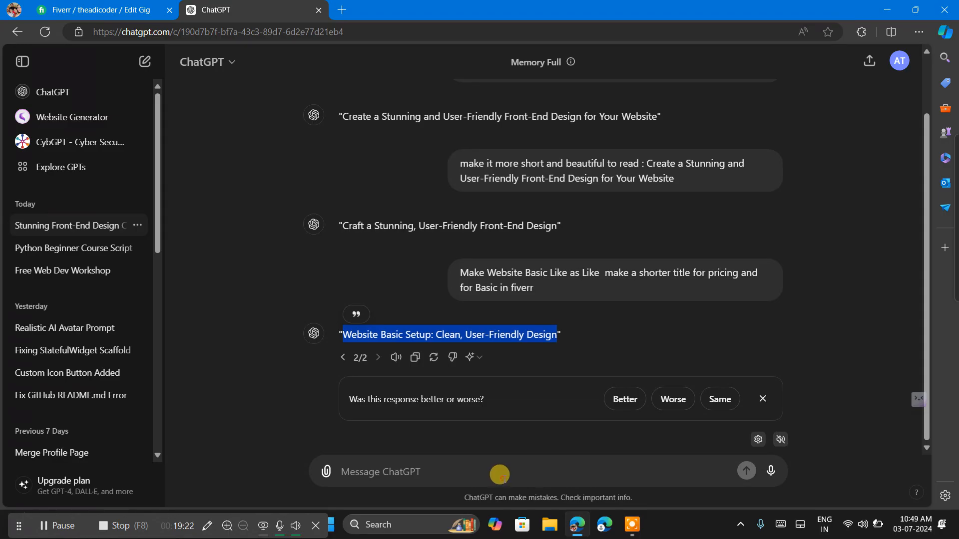
left_click(499, 475)
type("mak")
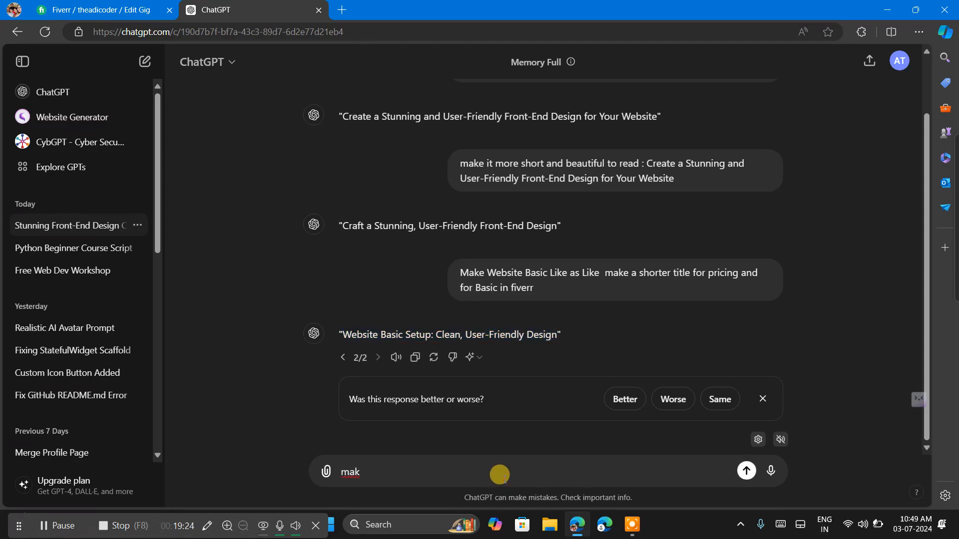
type("e it more short")
key("Return")
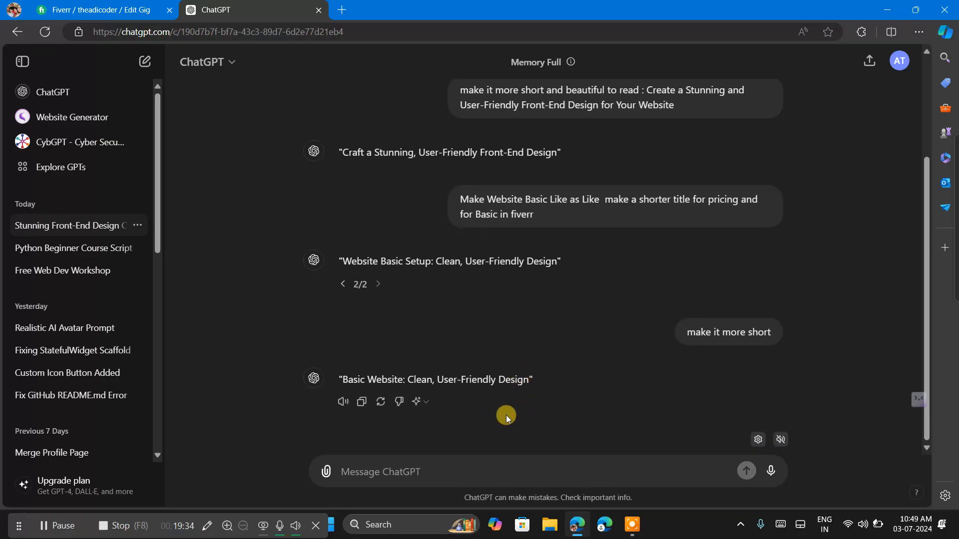
Send ChatGPT the follow-up "more short" and copy the suggested title "Basic Website Design" without its quotation marks.
type("mo")
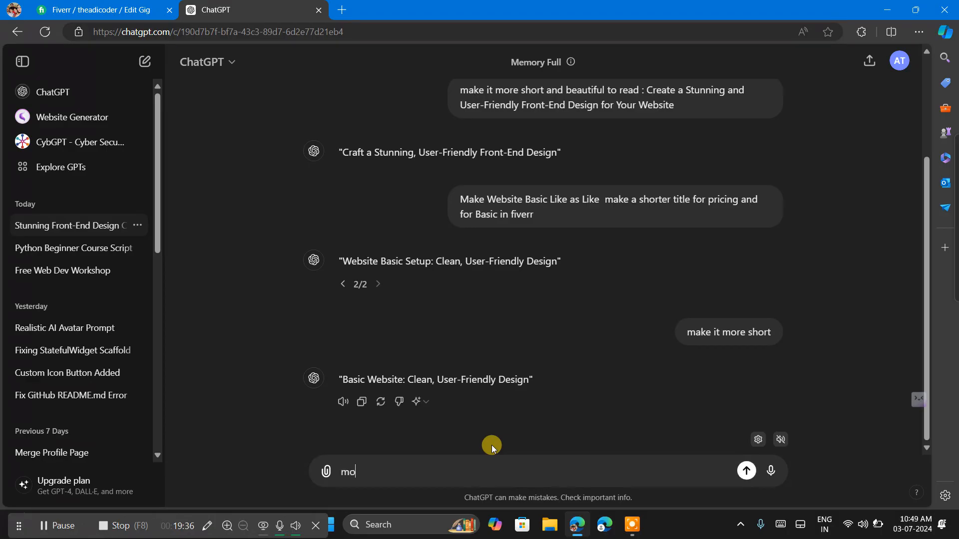
type("re short")
key("Return")
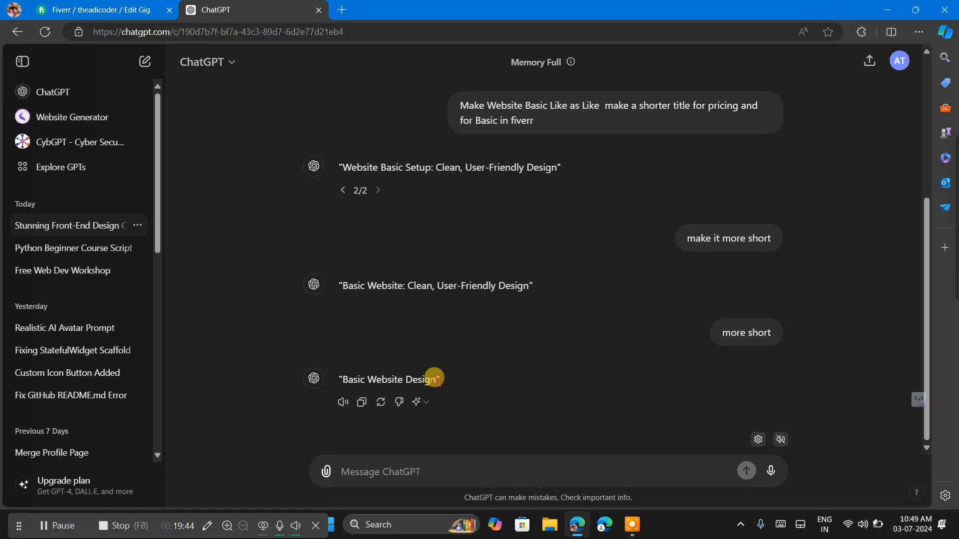
left_click_drag(434, 378, 339, 378)
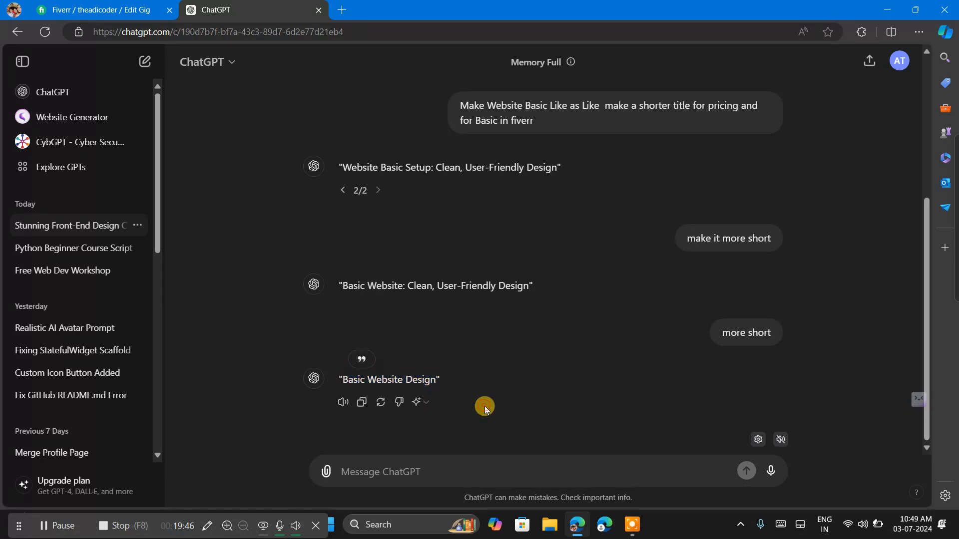
left_click_drag(434, 380, 345, 383)
key("ctrl+c")
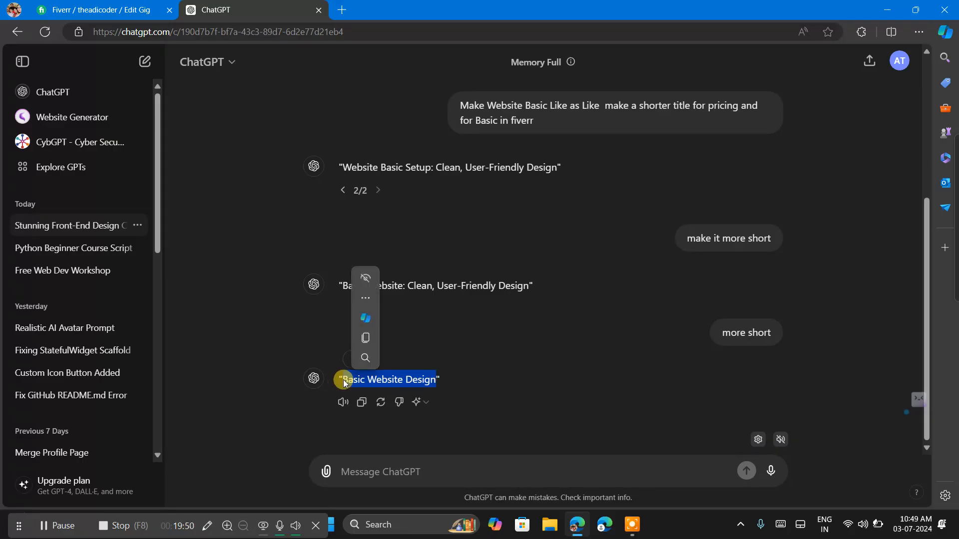
Return to the Fiverr gig and replace the Basic package name with the copied title "Basic Website Design".
left_click(131, 4)
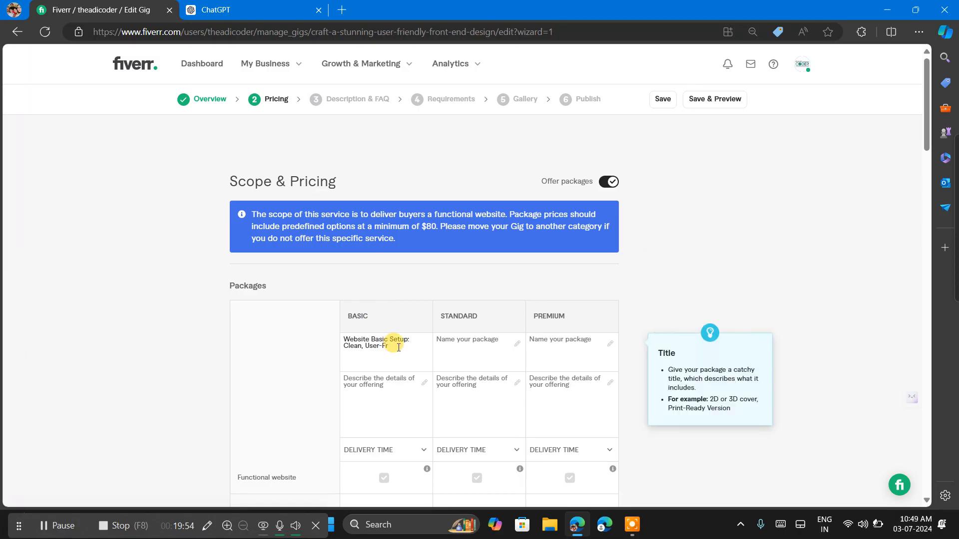
left_click_drag(397, 347, 350, 343)
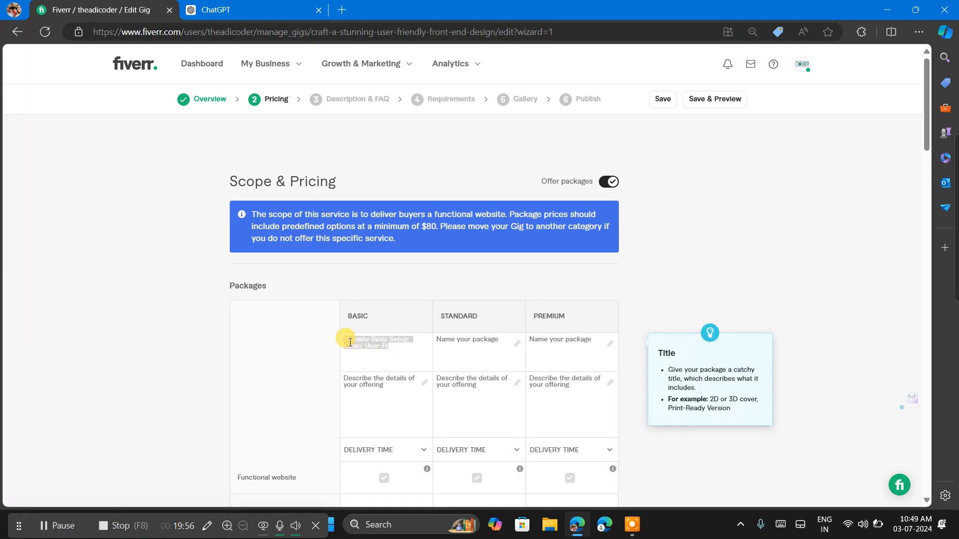
key("ctrl+v")
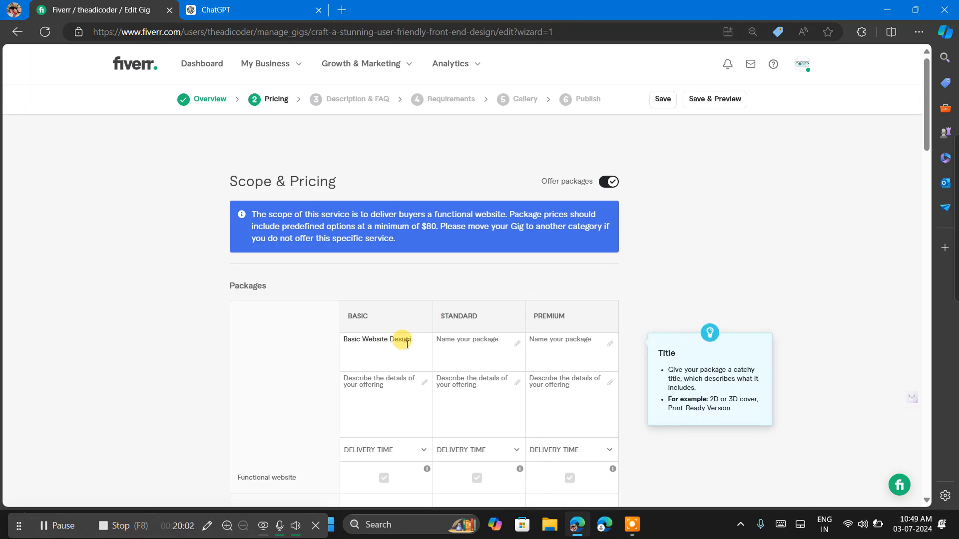
Reuse the Basic package title for the Standard package, changing its first word so it reads "Standard Website Design".
left_click_drag(407, 345, 341, 336)
key("ctrl+c")
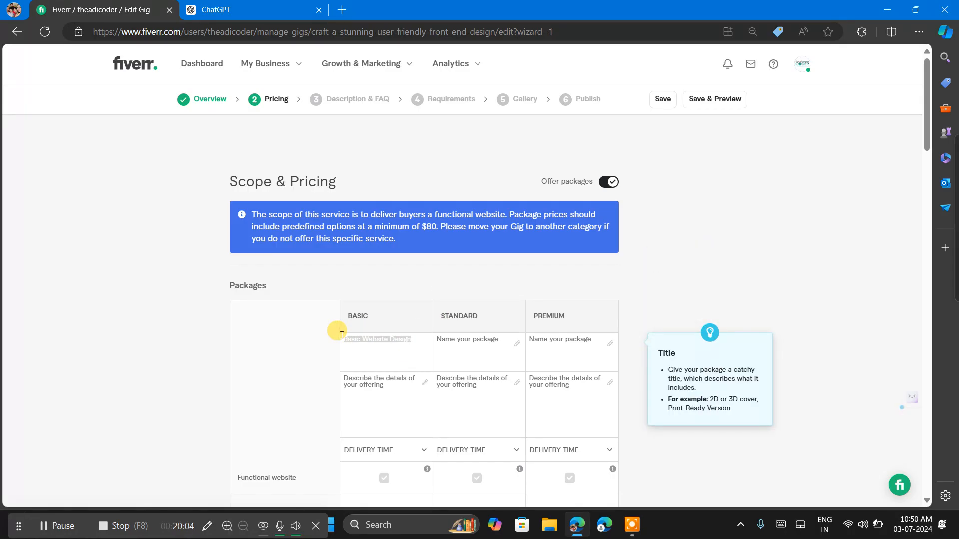
left_click(465, 353)
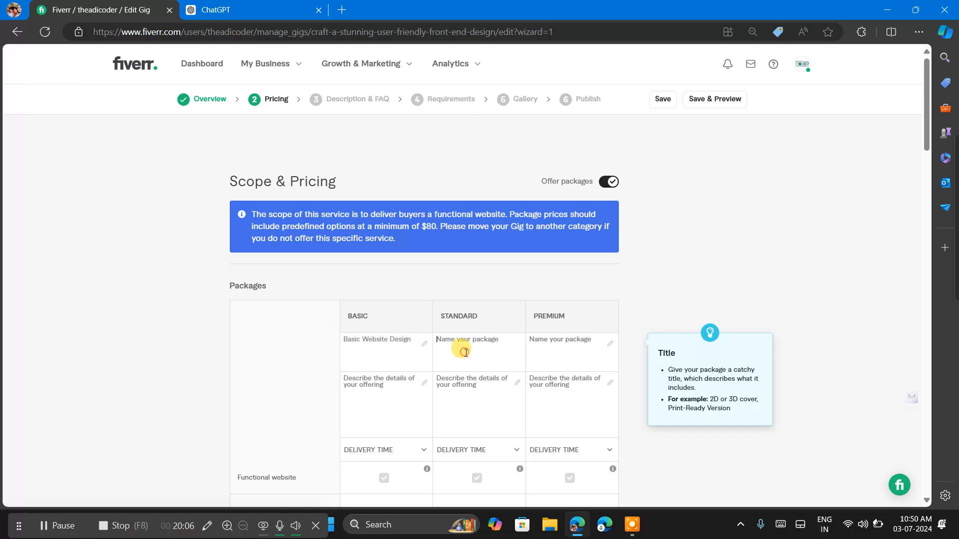
key("ctrl+v")
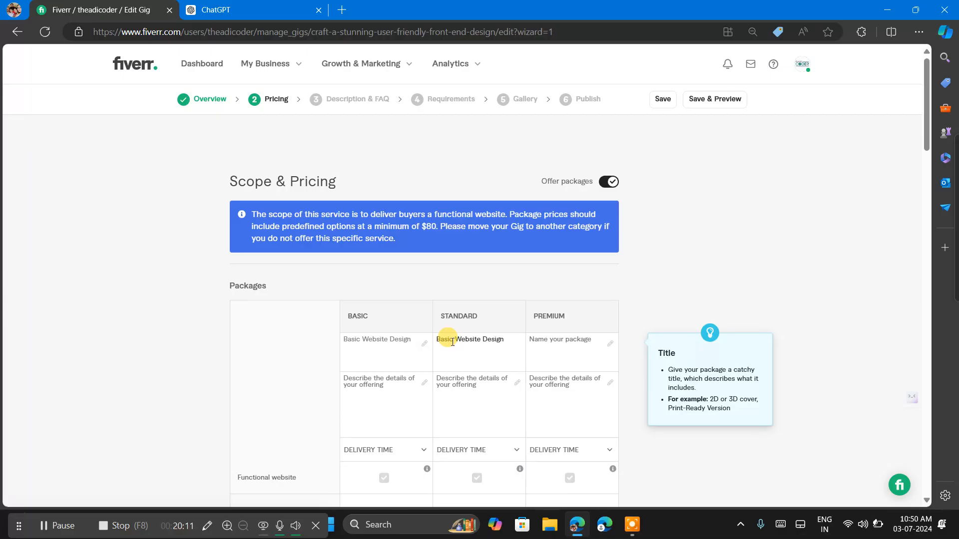
key("BackSpace")
type("Standard")
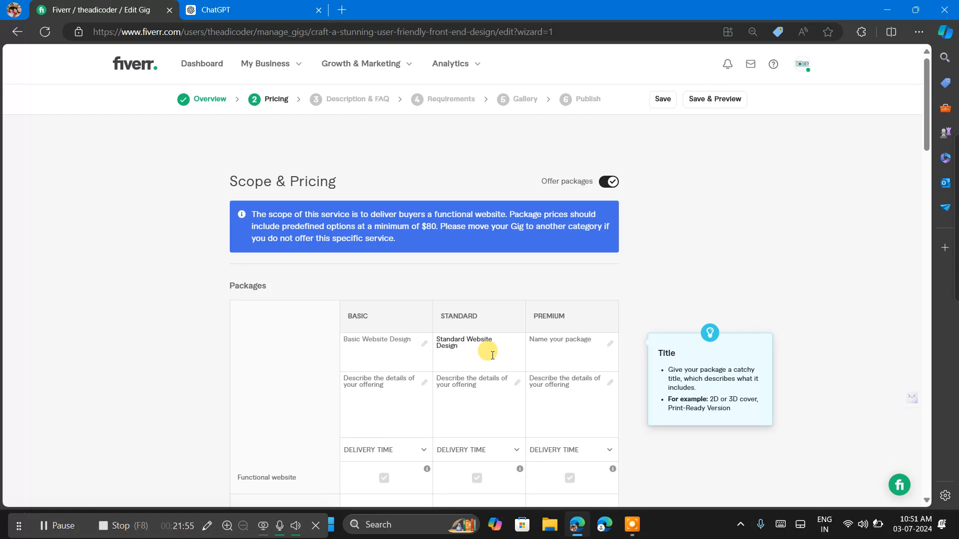
Copy the Standard package title "Standard Website Design" into the Premium package's name.
key("ctrl+a")
key("ctrl+c")
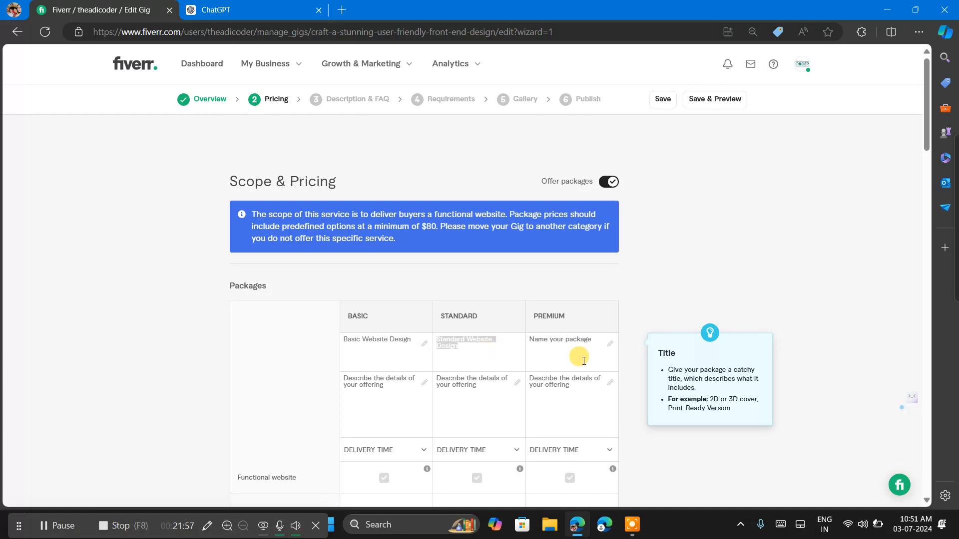
left_click(569, 358)
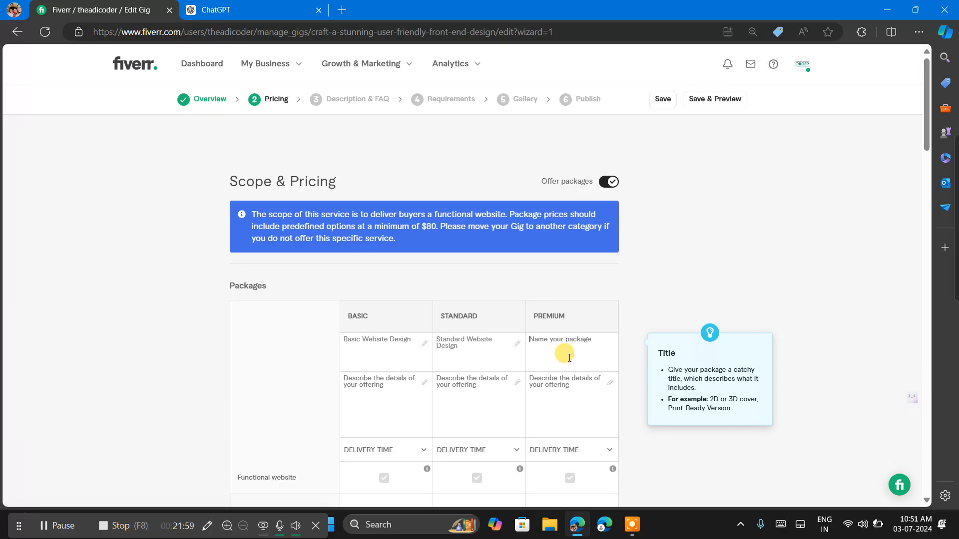
key("ctrl+v")
left_click(555, 340)
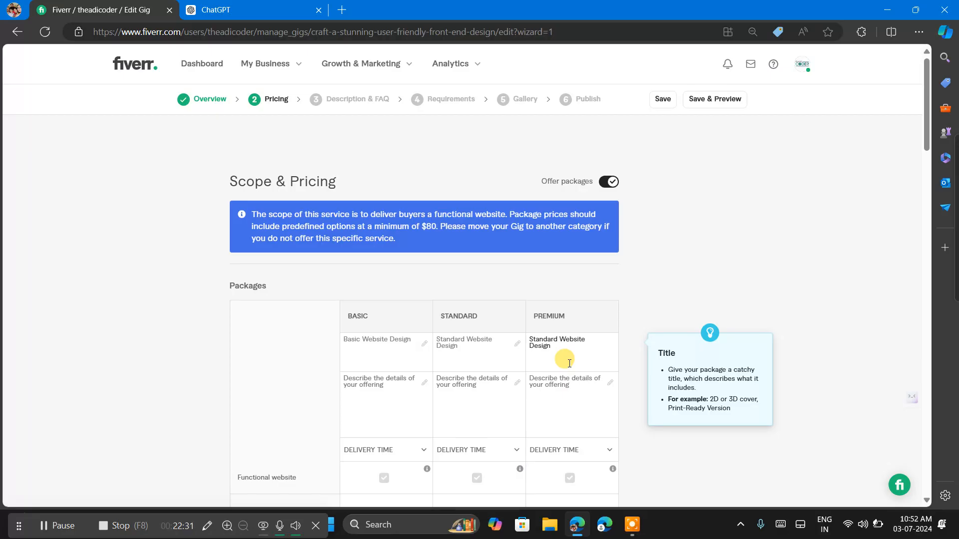
Replace the first word of the Premium package name using voice typing so it reads "Premium Website Design", and close voice typing.
key("ctrl+BackSpace")
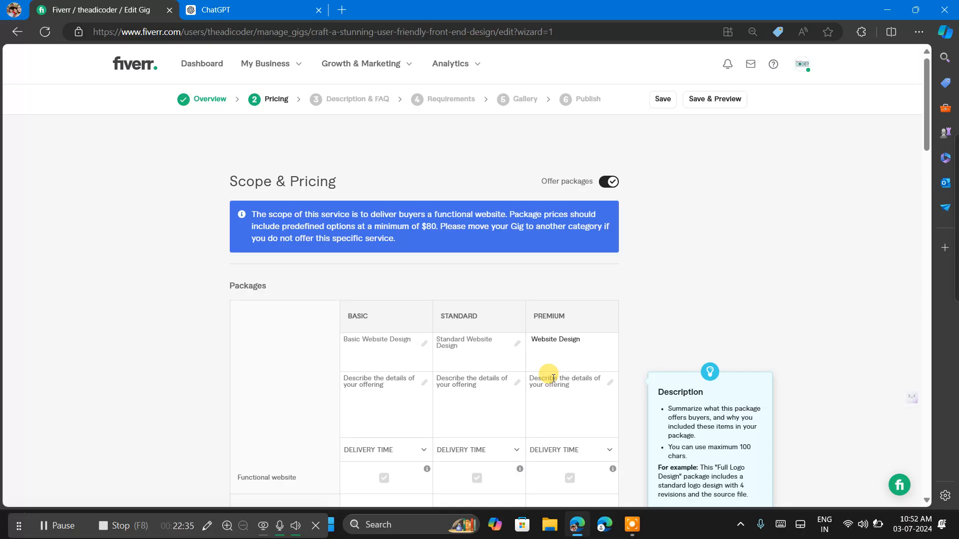
key("super+h")
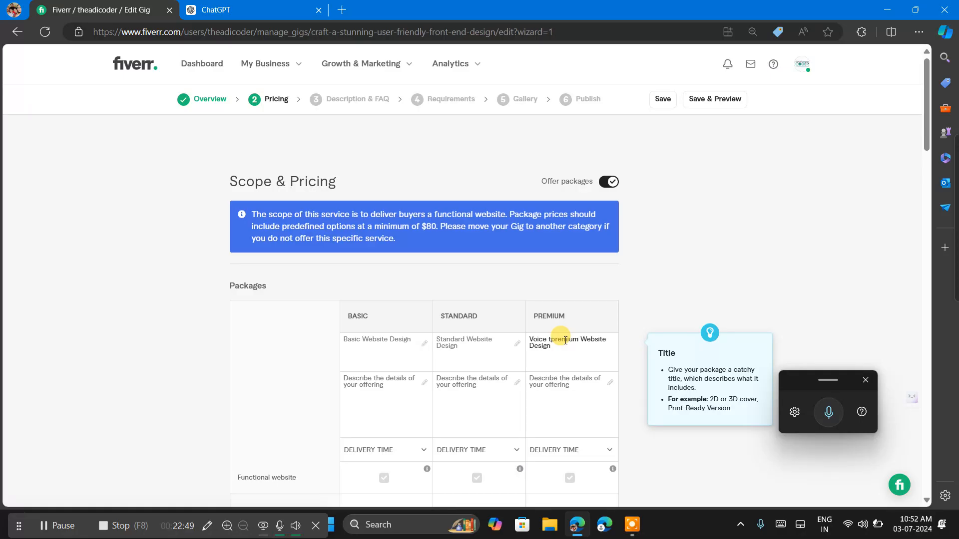
key("BackSpace")
key("BackSpace")
key("BackSpace")
key("BackSpace")
key("BackSpace")
key("BackSpace")
key("BackSpace")
left_click(530, 340)
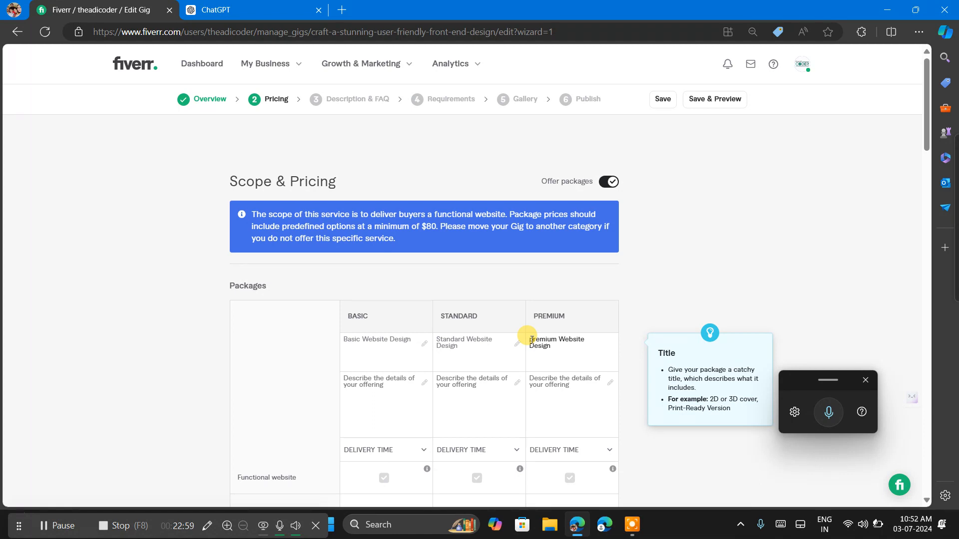
left_click(531, 340)
type("P")
left_click(637, 379)
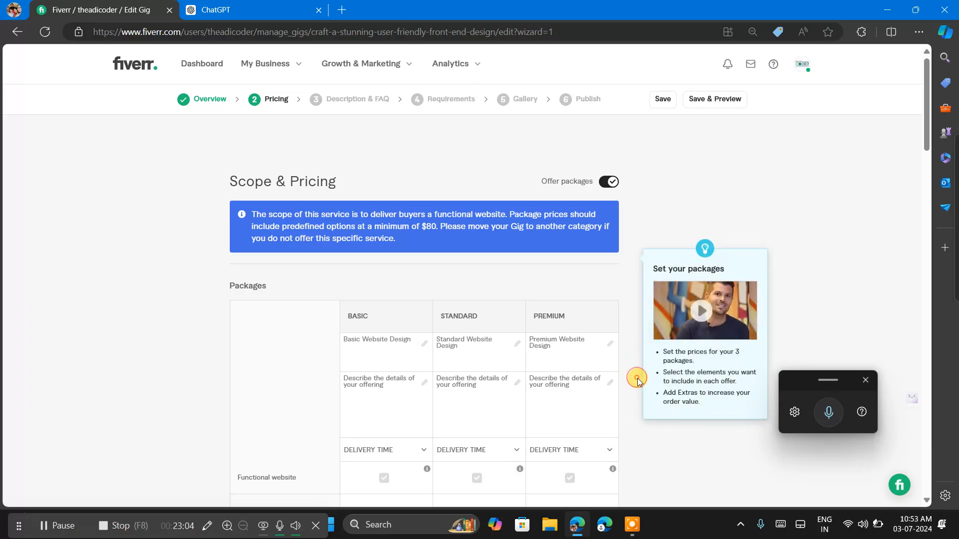
left_click(866, 380)
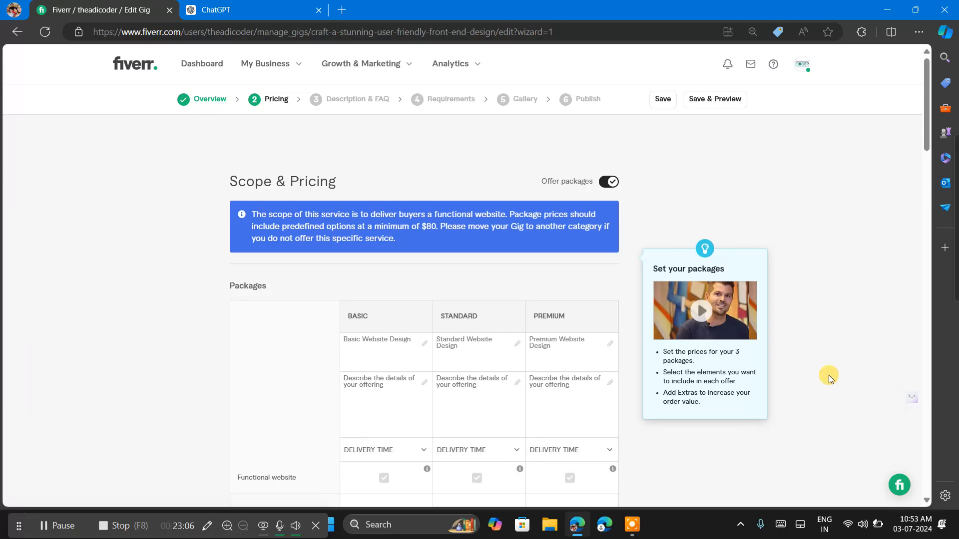
left_click(420, 342)
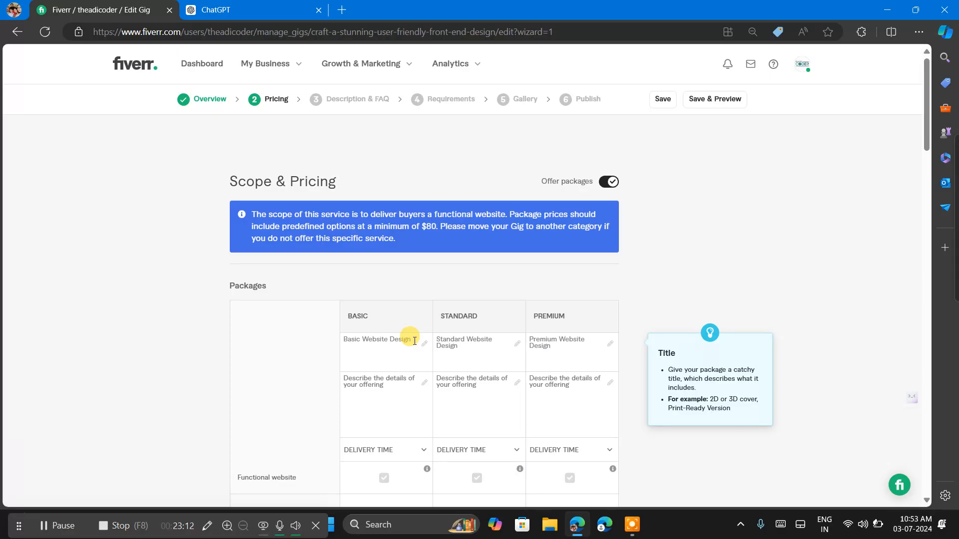
scroll(415, 341, "down", 2)
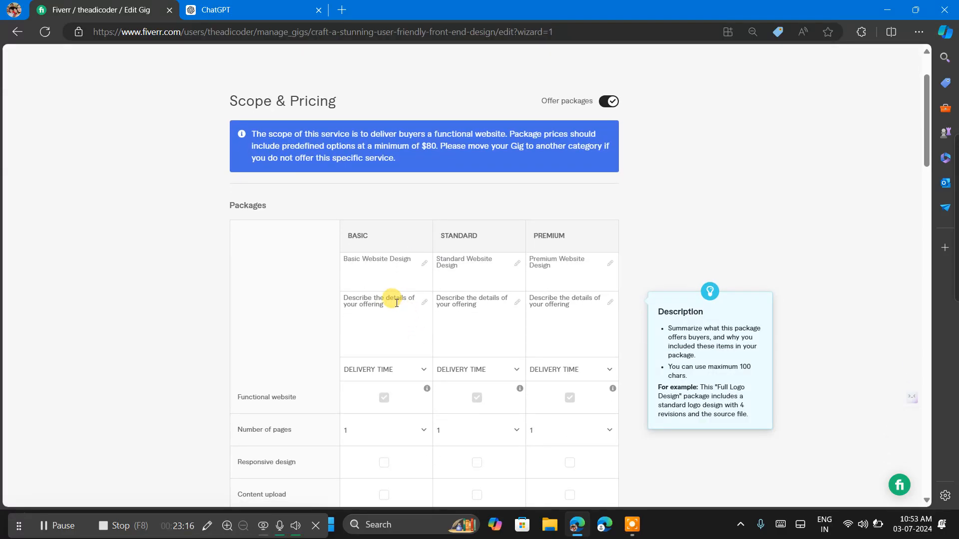
left_click(402, 260)
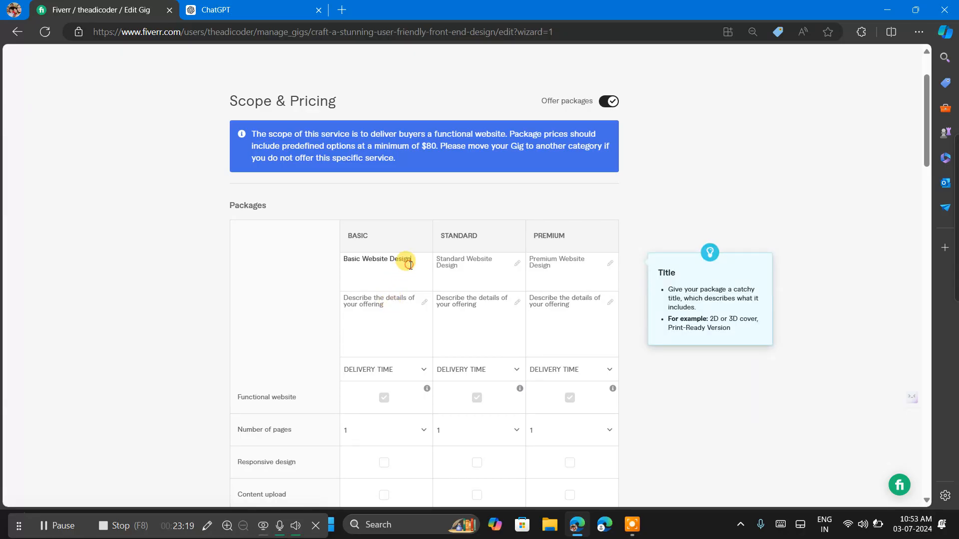
Switch to ChatGPT and begin a message reading "make a guide for me to which of service i provide in Basic In".
left_click(251, 5)
left_click(486, 427)
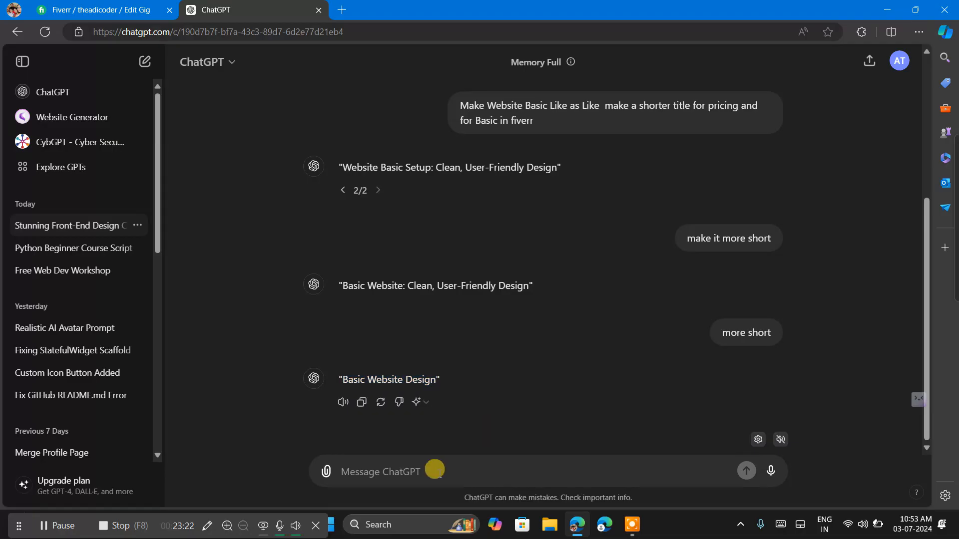
left_click(432, 466)
type("make a")
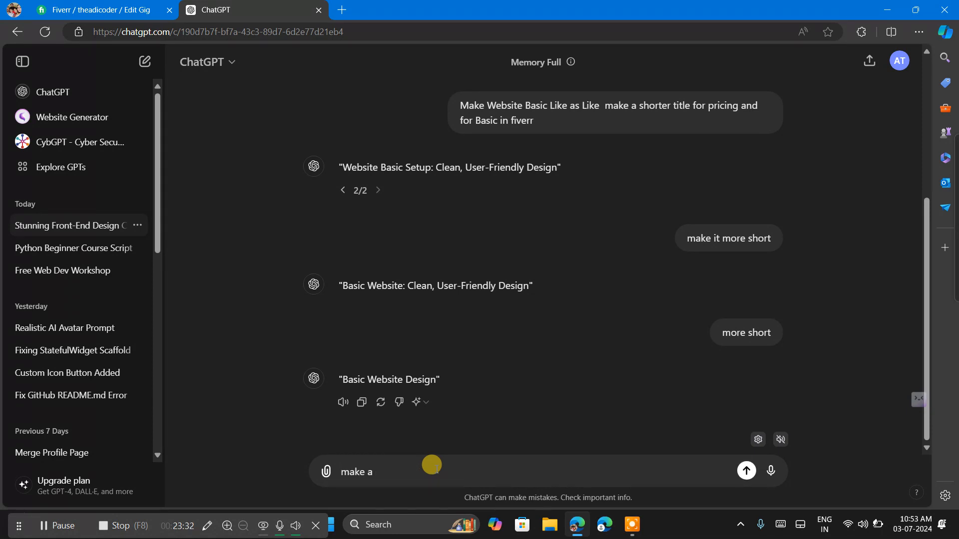
type(" guide for me to which o")
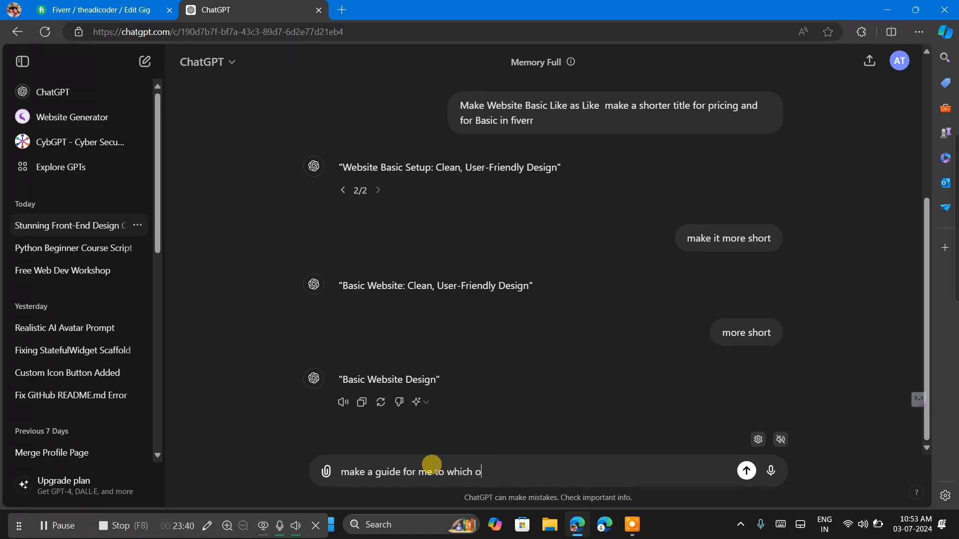
type("f service i provide in Basic")
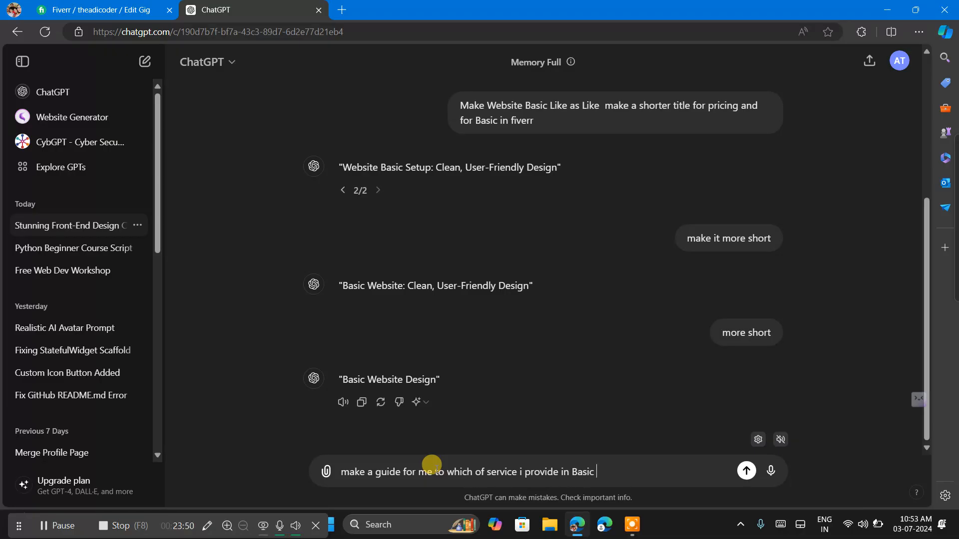
type(" In")
Check the package names in the Fiverr gig, complete the ChatGPT message with "Standard and Premium" and send it.
left_click(64, 5)
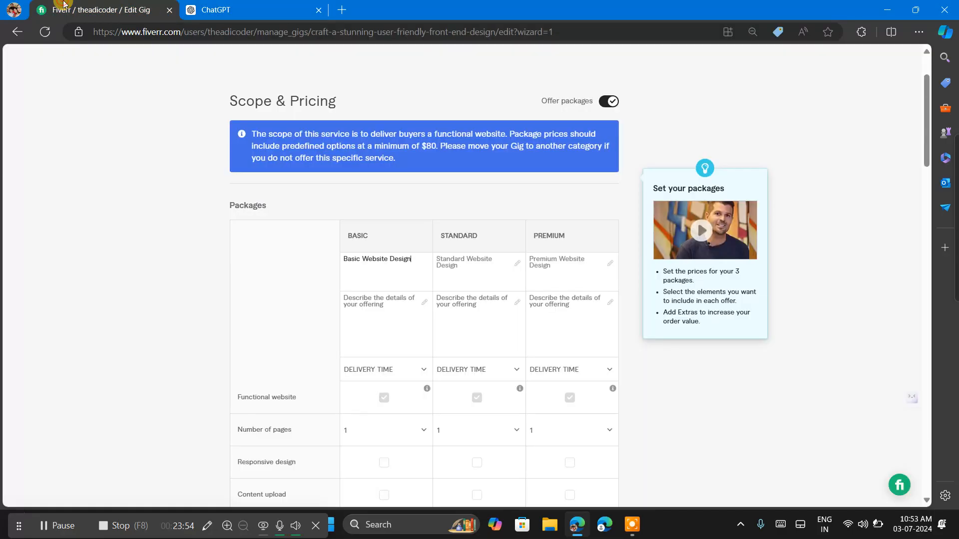
left_click(221, 9)
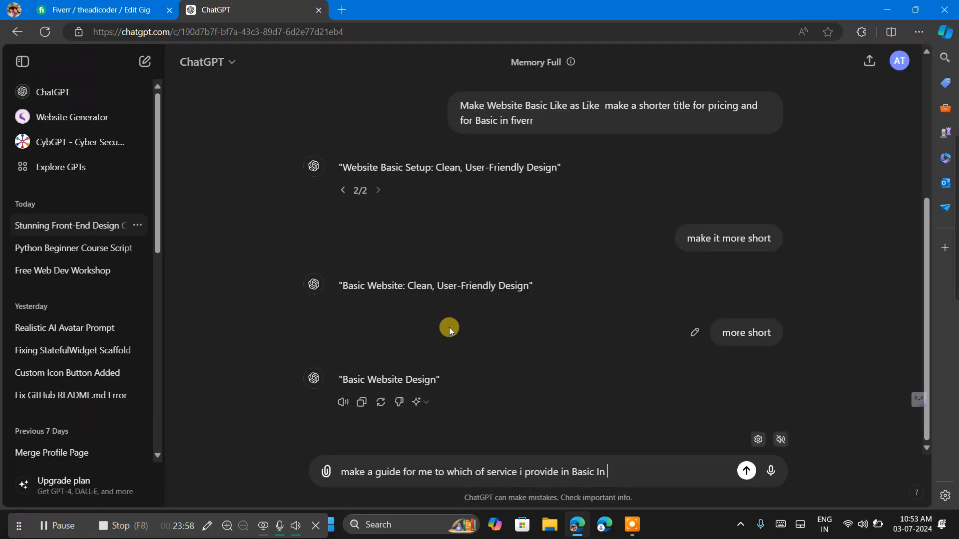
type("Standard and Premi")
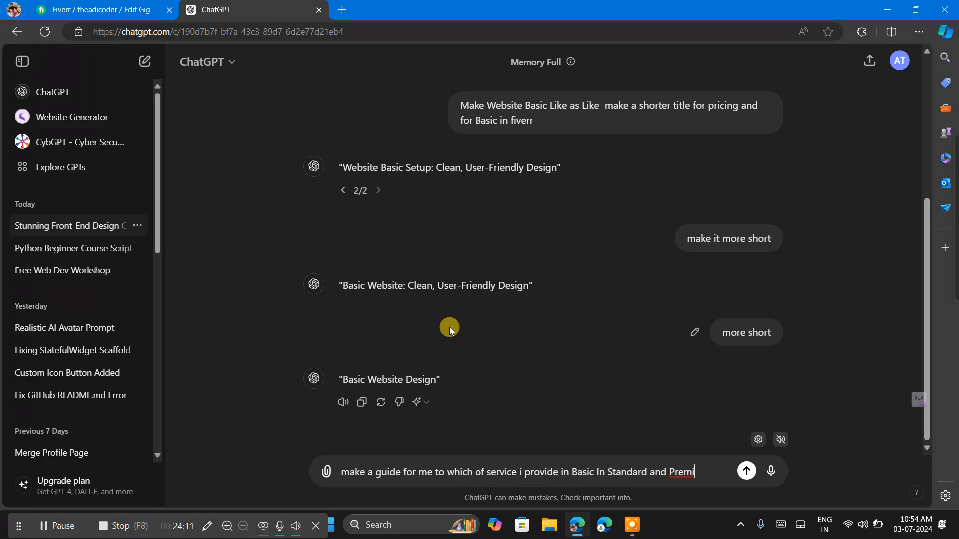
type("um")
key("Return")
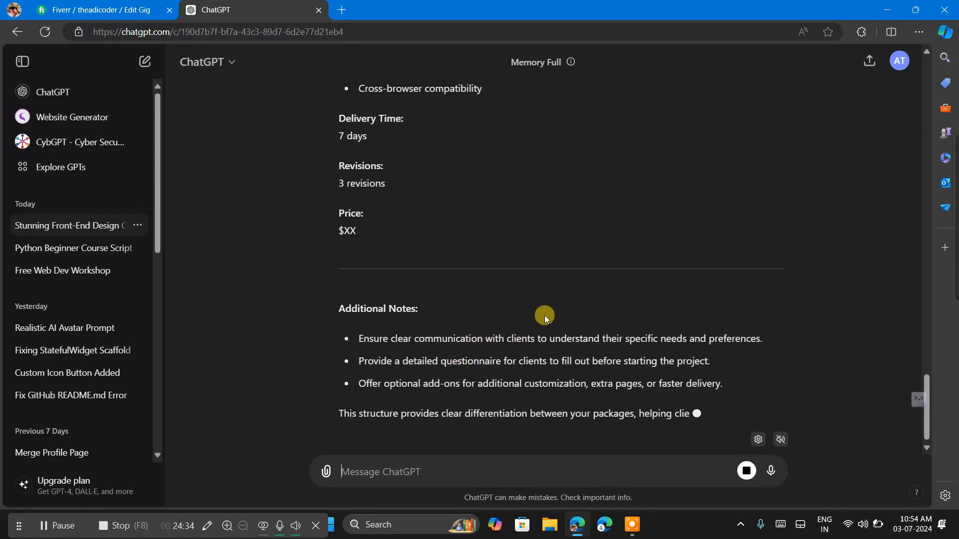
Copy the Basic package description "A simple, clean, and user-friendly front-end design for your website." from ChatGPT into the gig's Basic description.
scroll(544, 308, "up", 7)
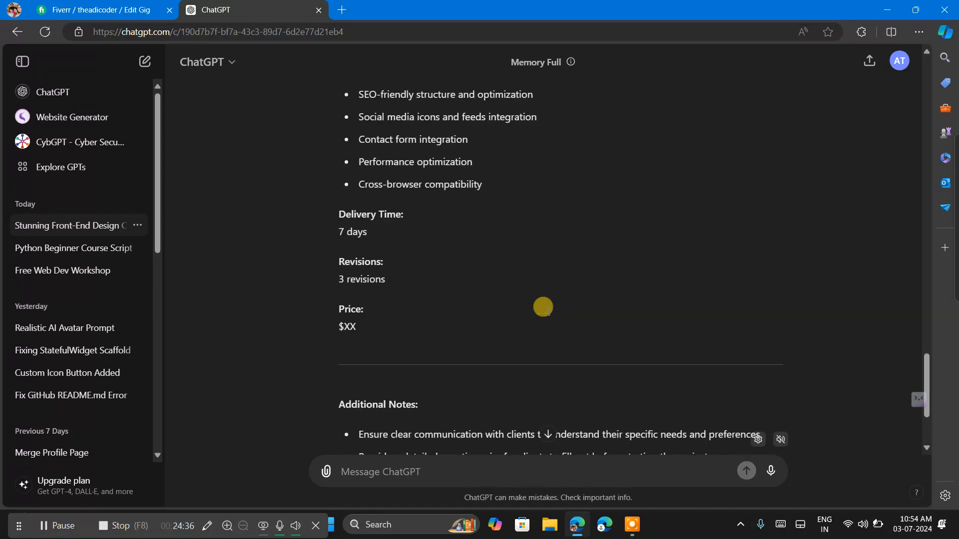
scroll(546, 310, "up", 13)
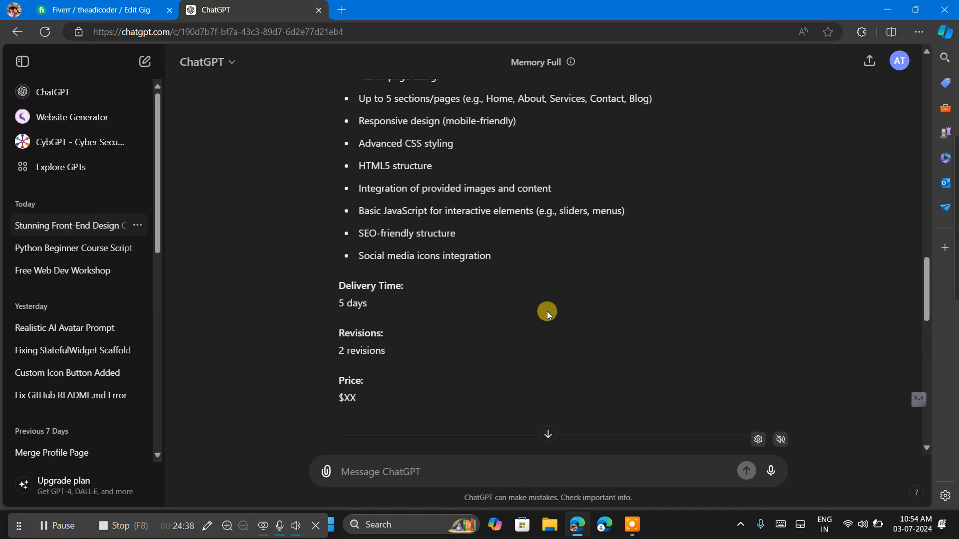
scroll(546, 311, "up", 8)
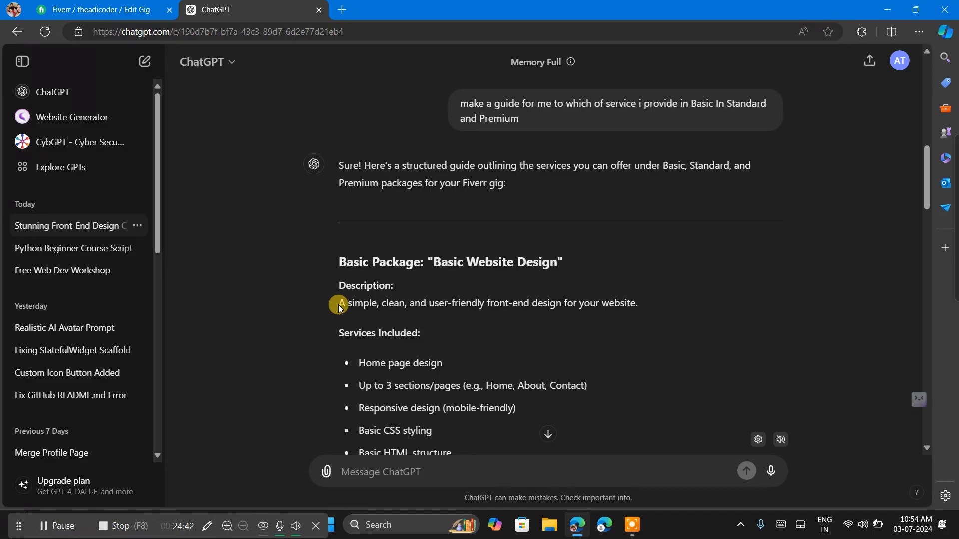
left_click_drag(339, 309, 643, 309)
key("ctrl+c")
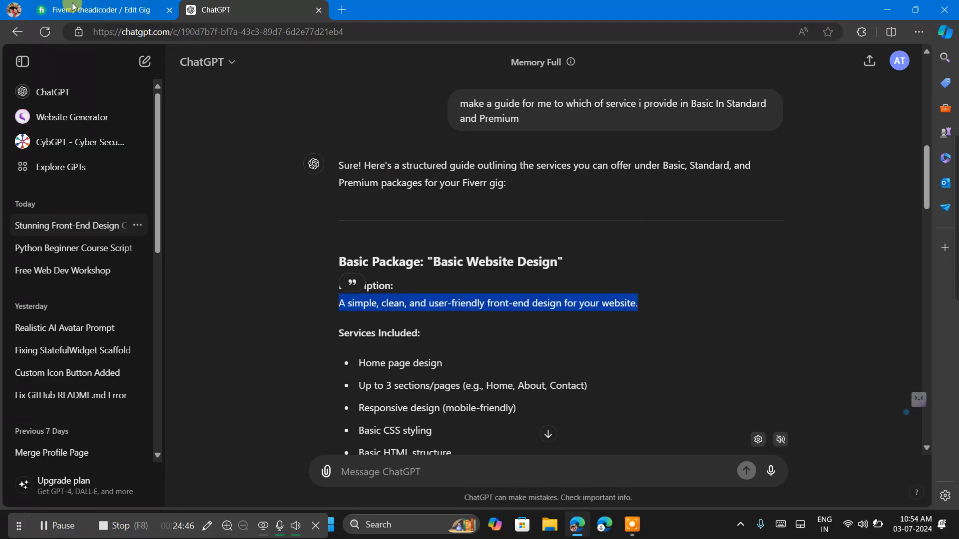
left_click(72, 9)
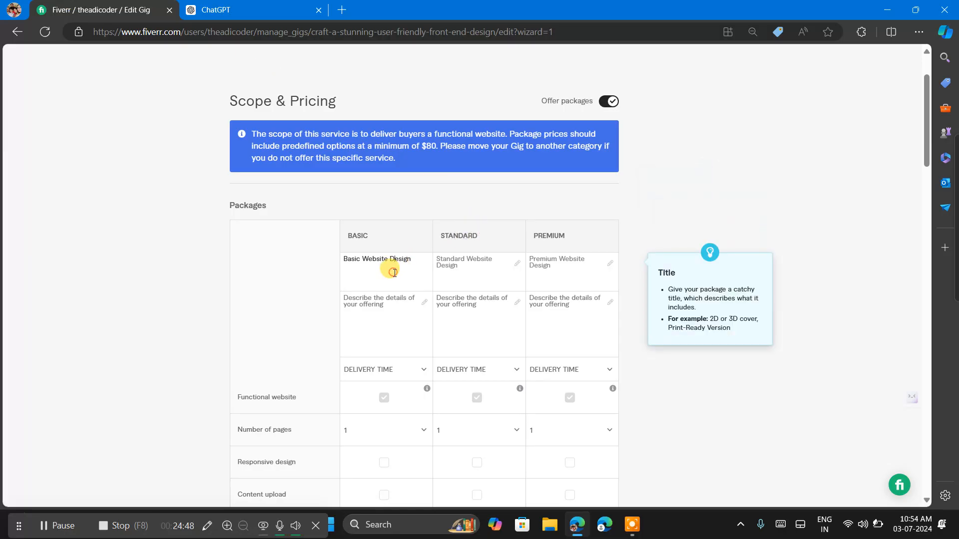
left_click(392, 302)
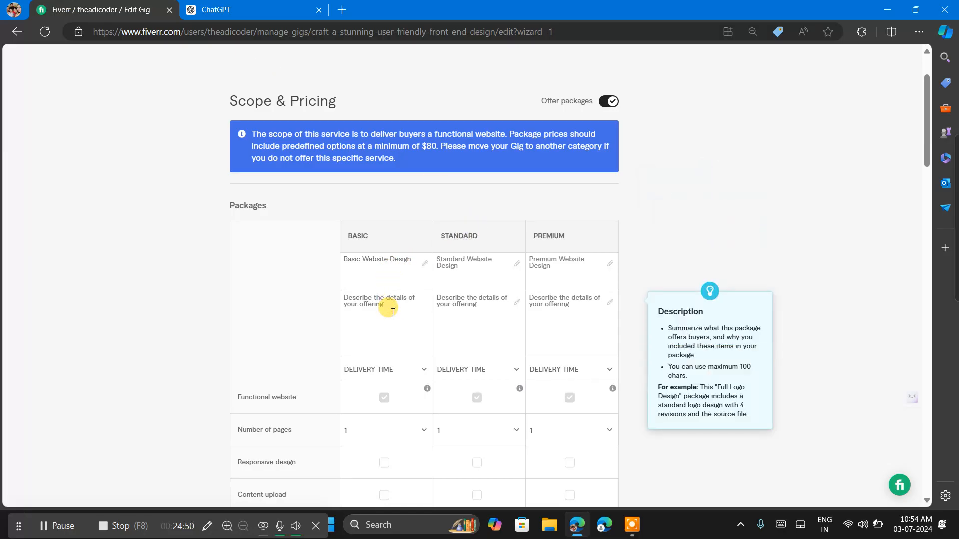
key("ctrl+v")
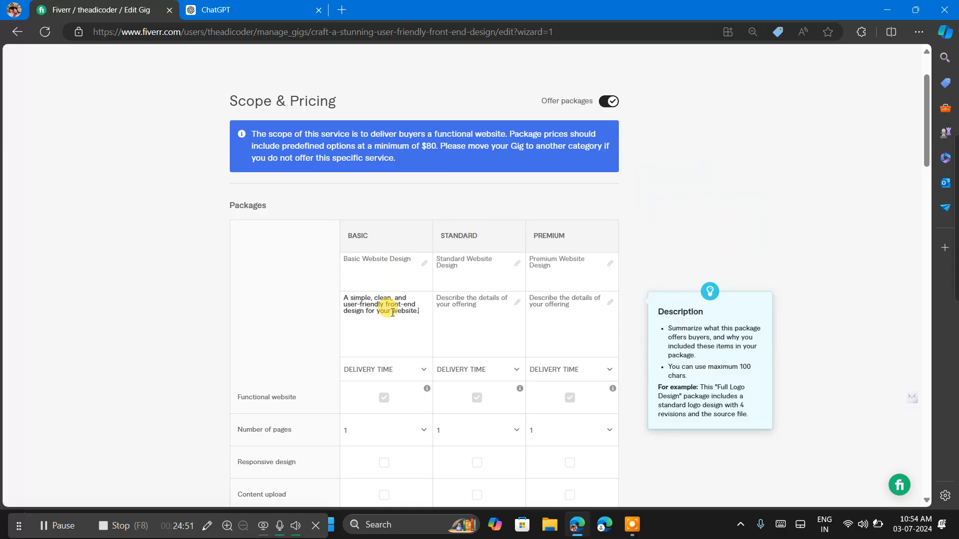
Copy ChatGPT's Standard description "A more comprehensive front-end design with additional features for a polished look." into the gig's Standard description.
left_click(209, 6)
left_click(591, 274)
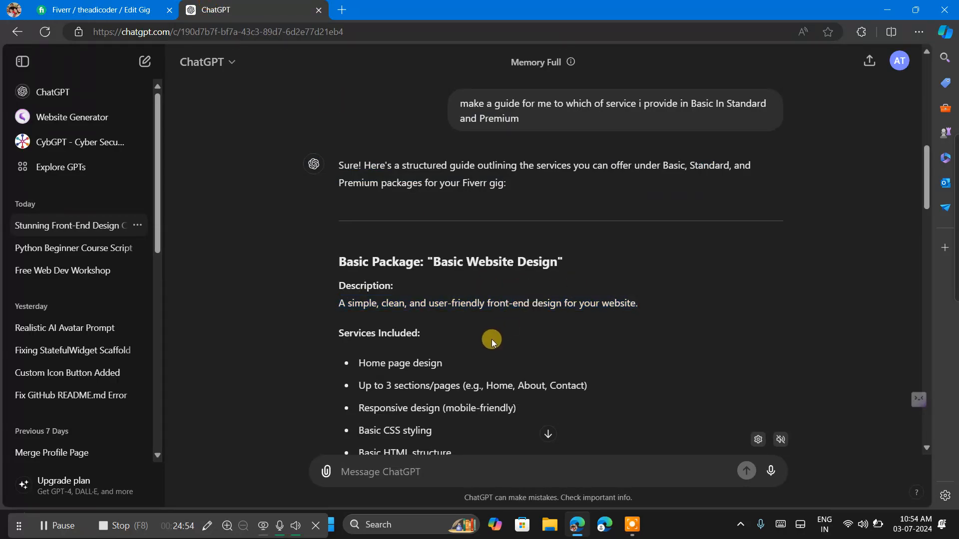
scroll(492, 340, "down", 10)
scroll(402, 195, "up", 2)
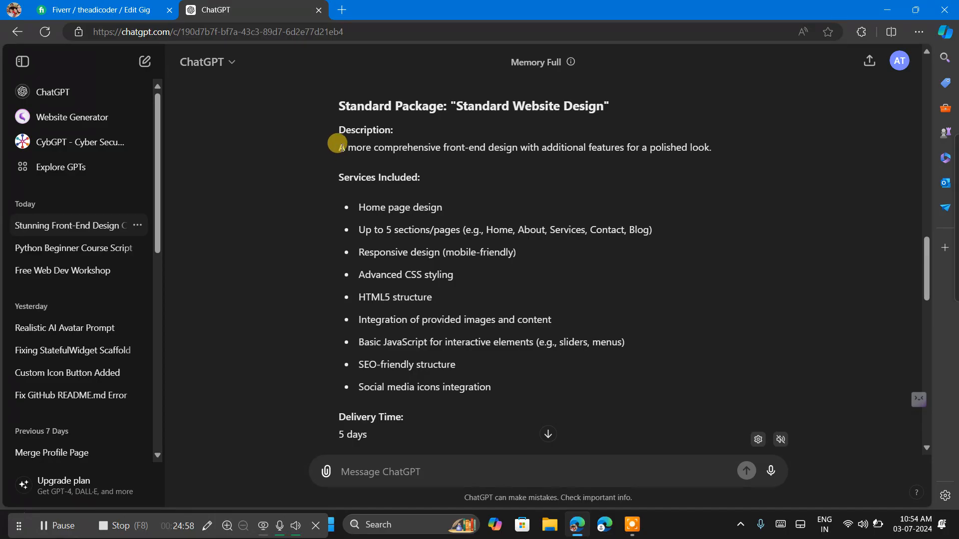
left_click_drag(337, 146, 718, 155)
key("ctrl+c")
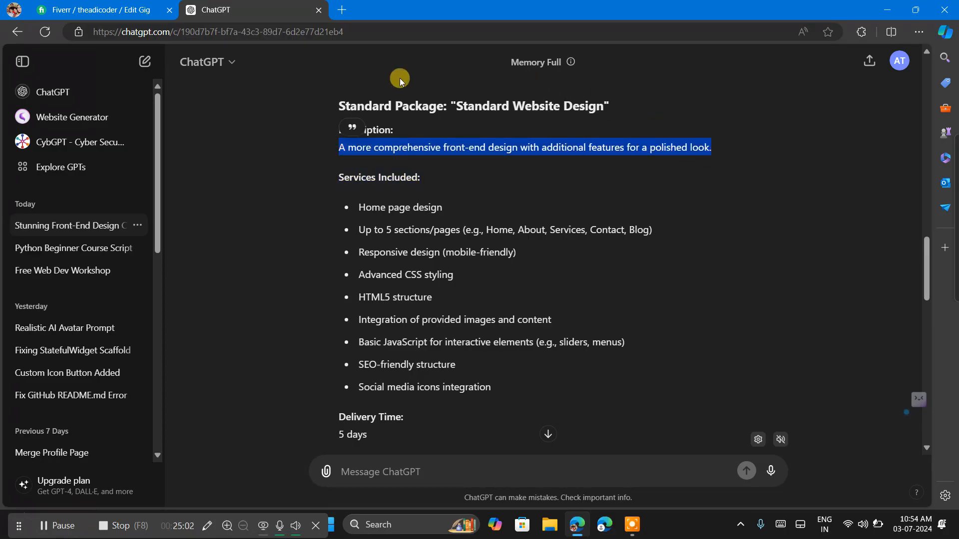
left_click(149, 5)
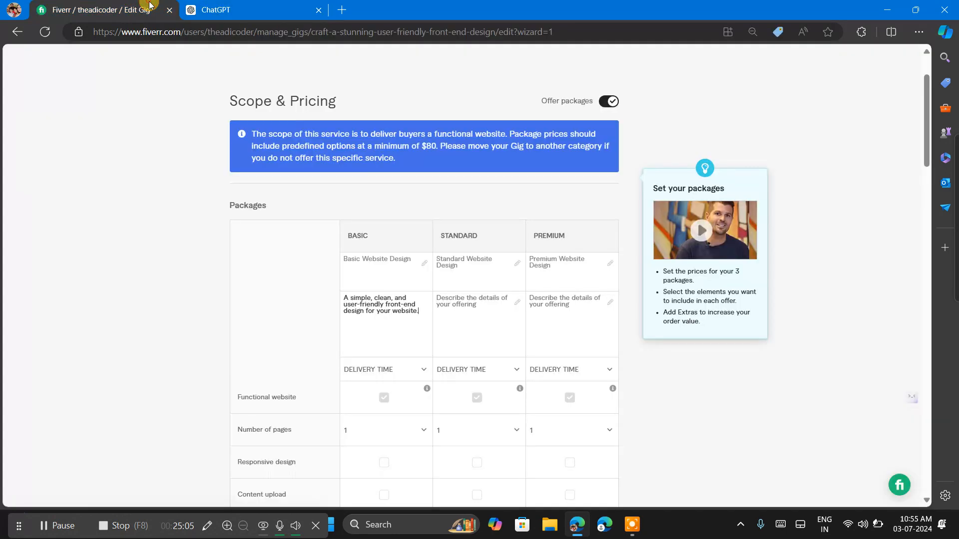
left_click(464, 304)
key("ctrl+v")
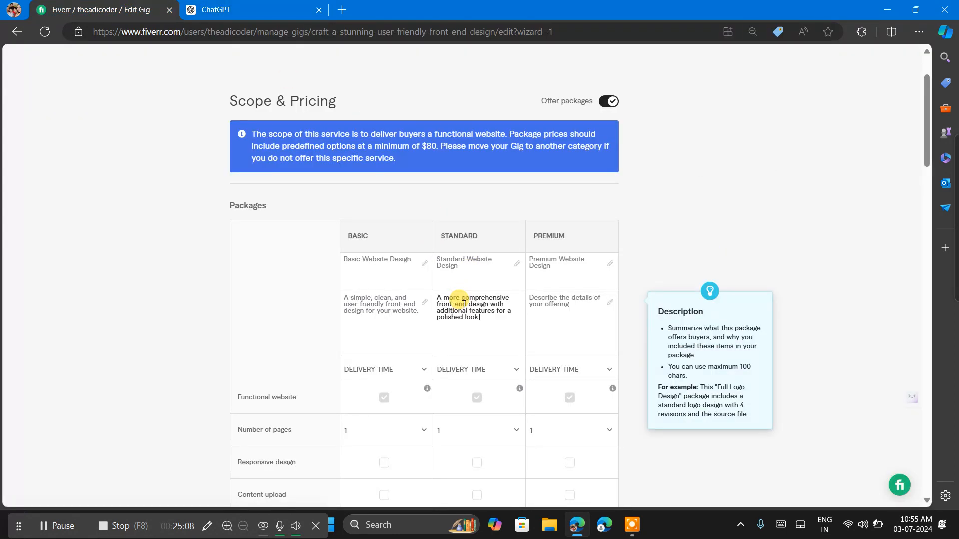
Copy ChatGPT's Premium description "A full-featured front-end design with advanced customization and interactive elements." into the gig's Premium description.
left_click(233, 7)
left_click(511, 309)
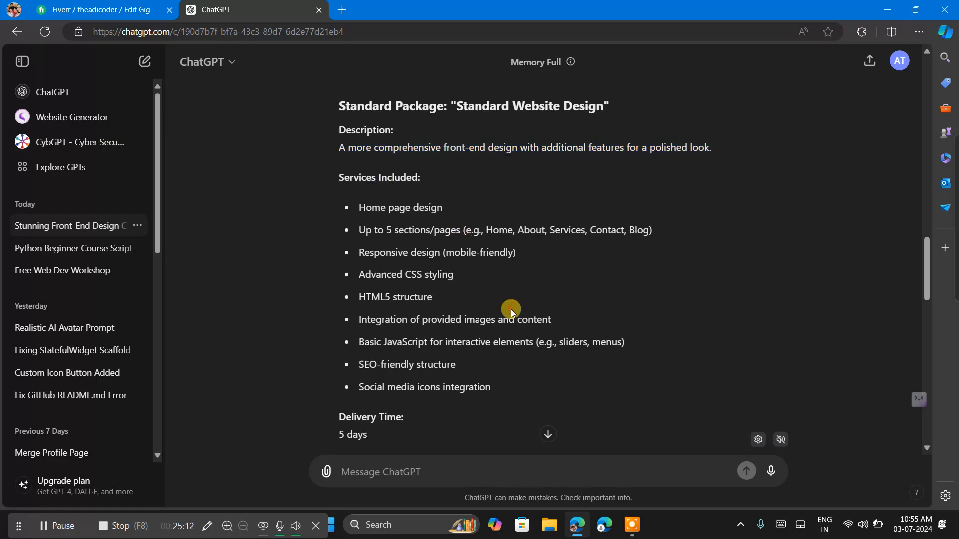
scroll(511, 310, "down", 6)
scroll(511, 310, "down", 5)
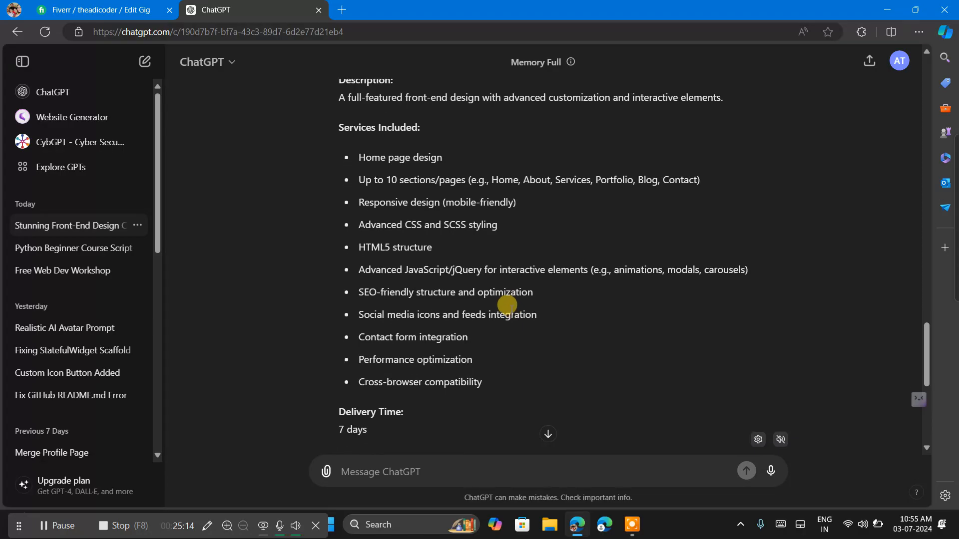
scroll(507, 304, "down", 6)
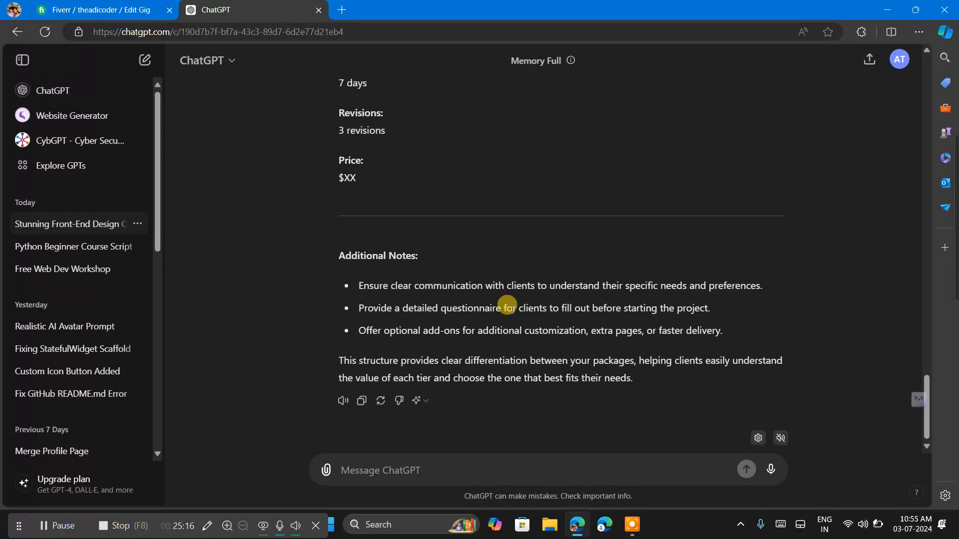
scroll(510, 310, "up", 10)
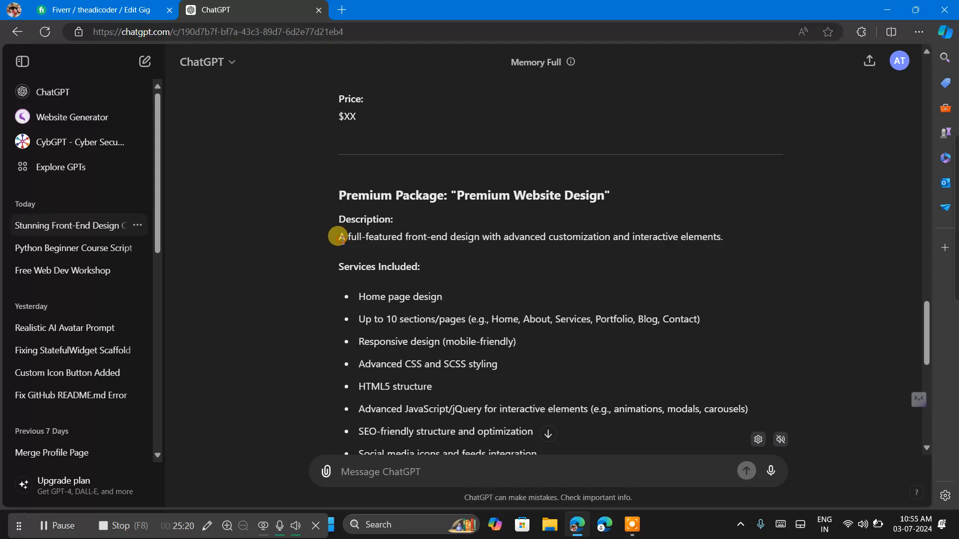
left_click_drag(340, 237, 756, 234)
key("ctrl+c")
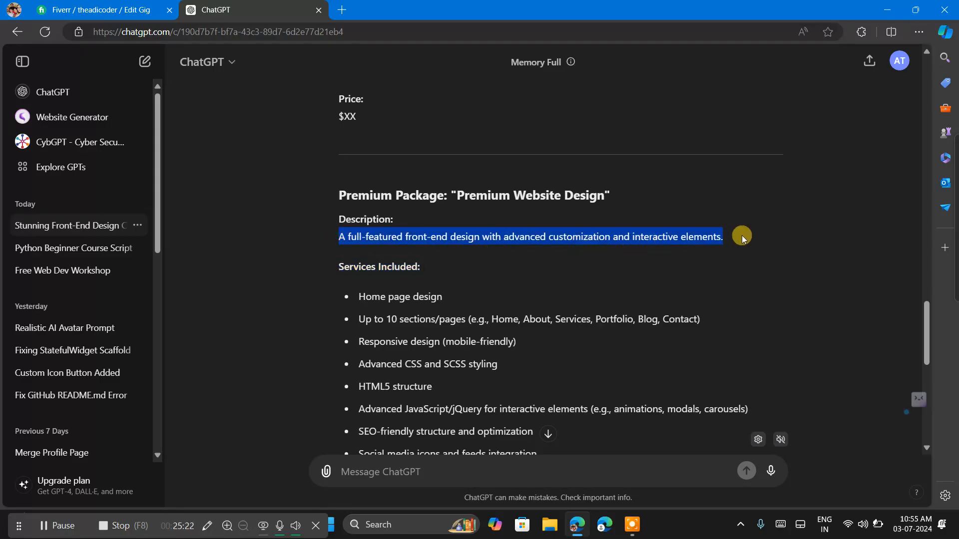
left_click(580, 256)
left_click(92, 10)
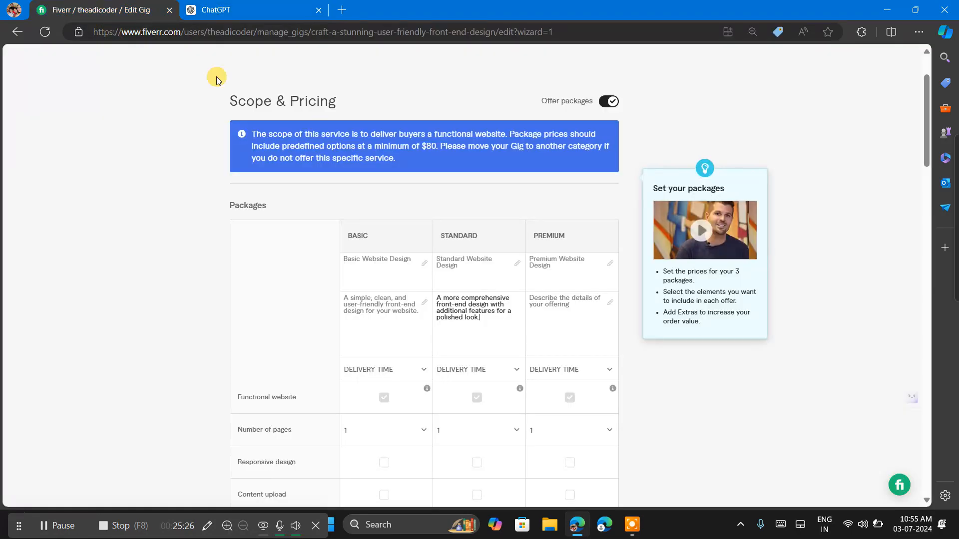
left_click(548, 295)
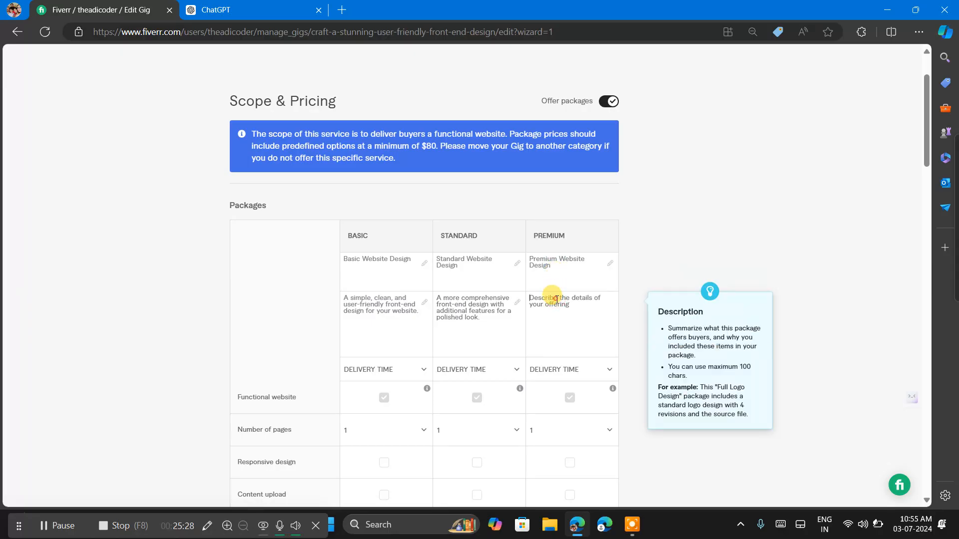
key("ctrl+v")
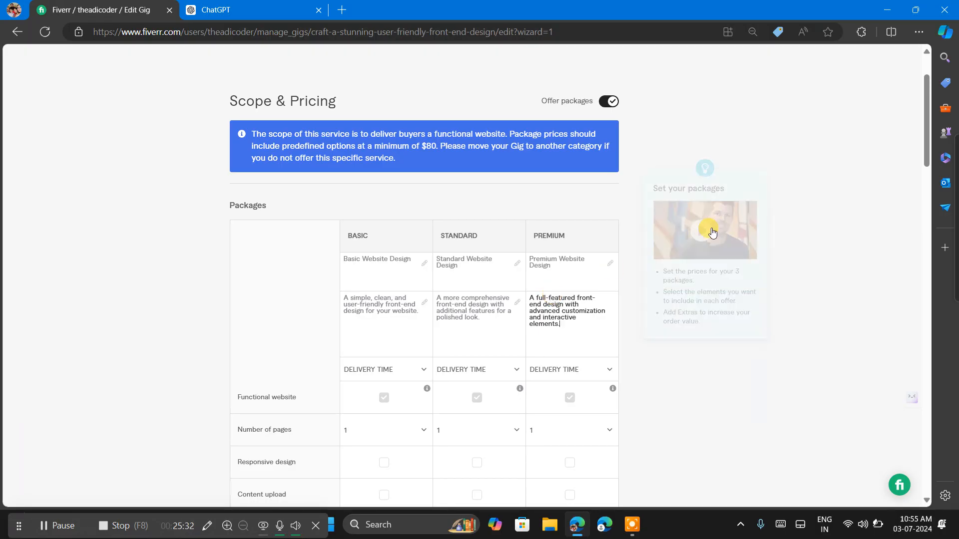
left_click(837, 262)
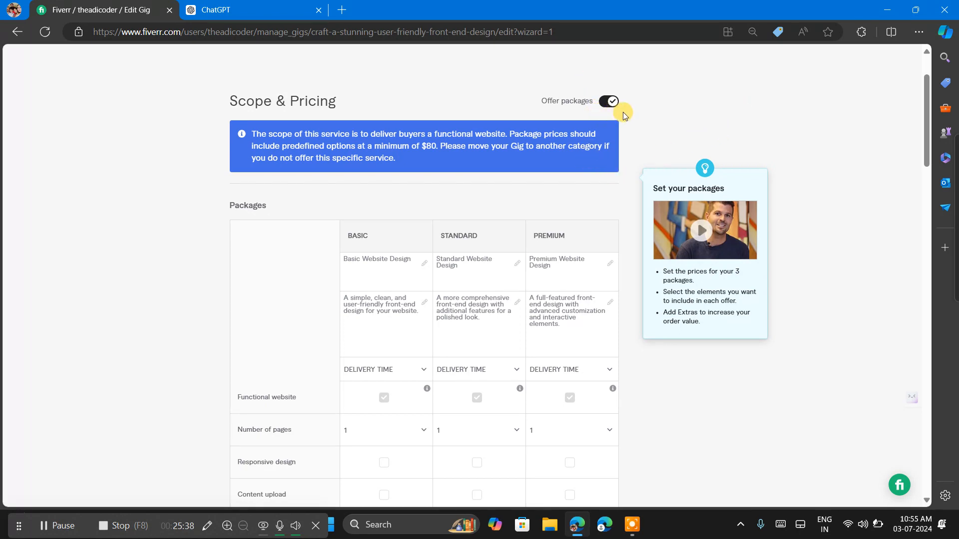
Switch to ChatGPT and send the message "also suggest price which i can offer my client".
scroll(537, 167, "up", 2)
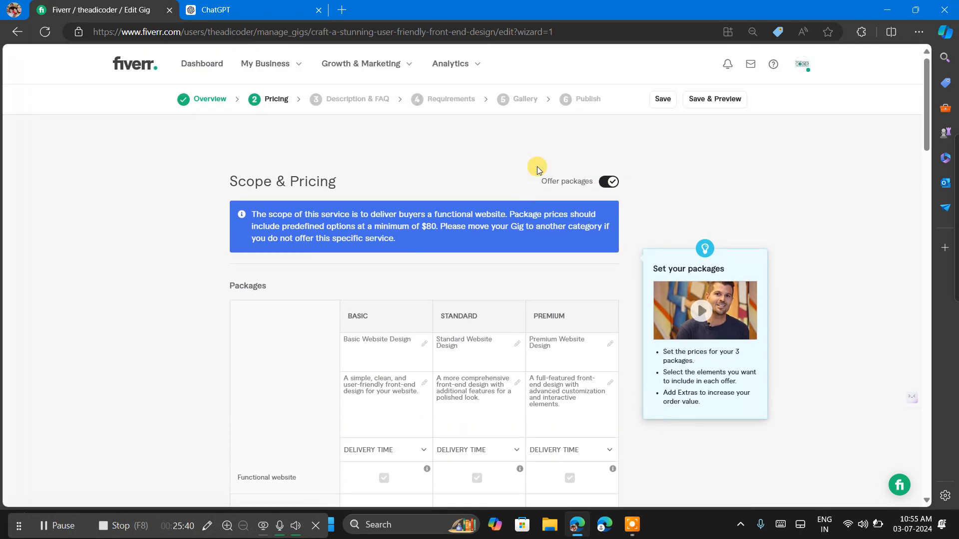
left_click(205, 5)
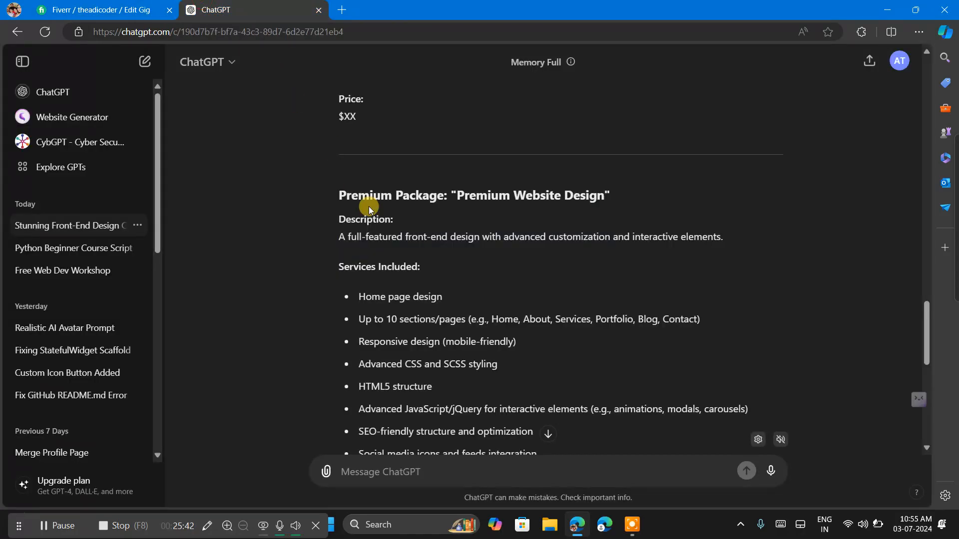
scroll(368, 205, "down", 5)
scroll(369, 206, "up", 12)
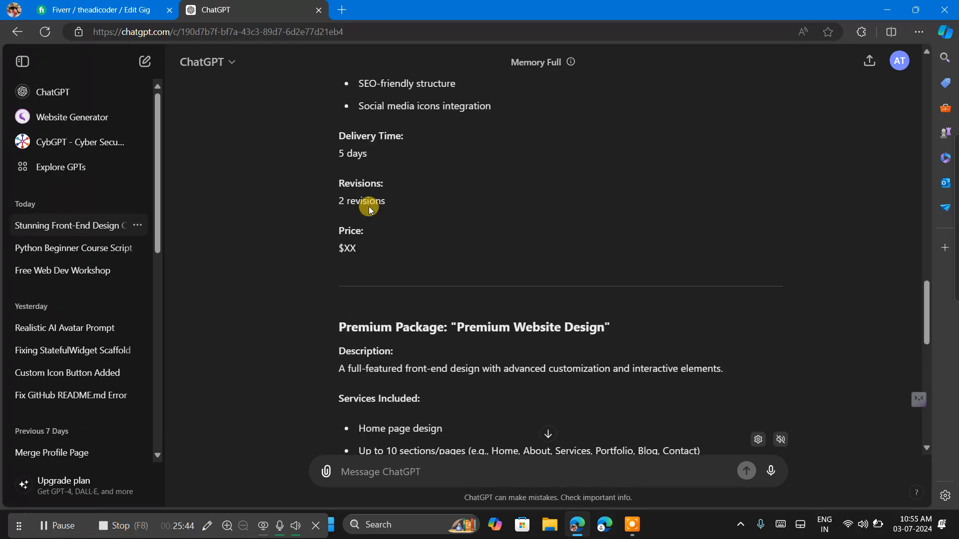
scroll(488, 388, "down", 5)
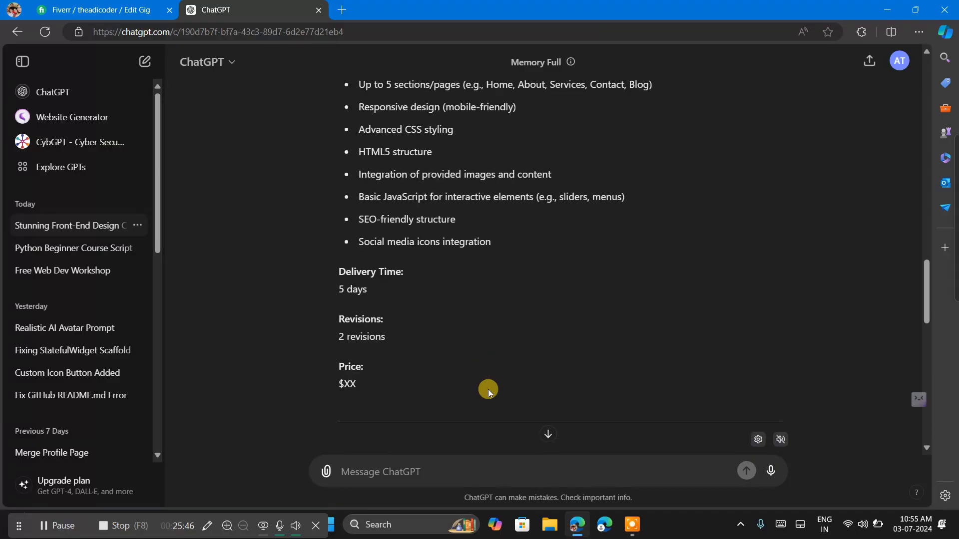
scroll(430, 387, "down", 12)
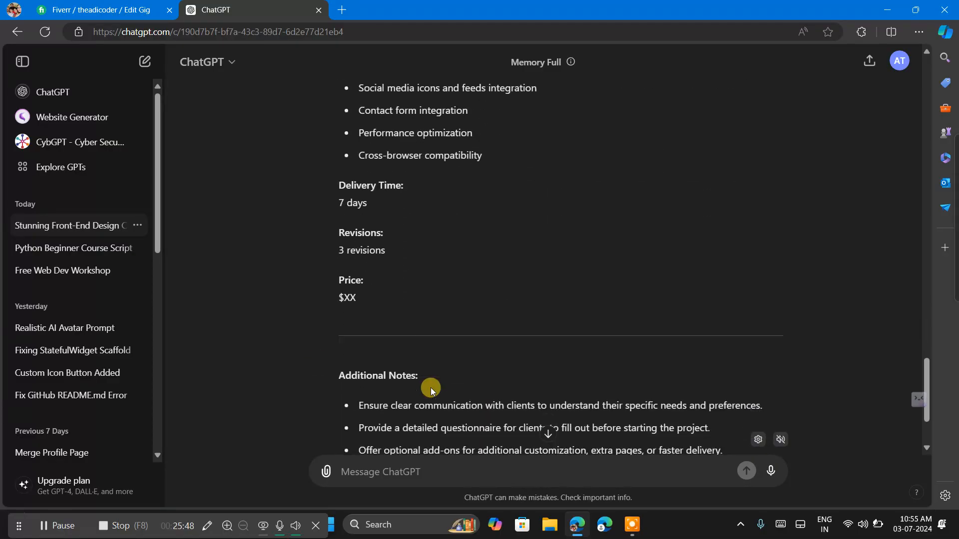
left_click(372, 469)
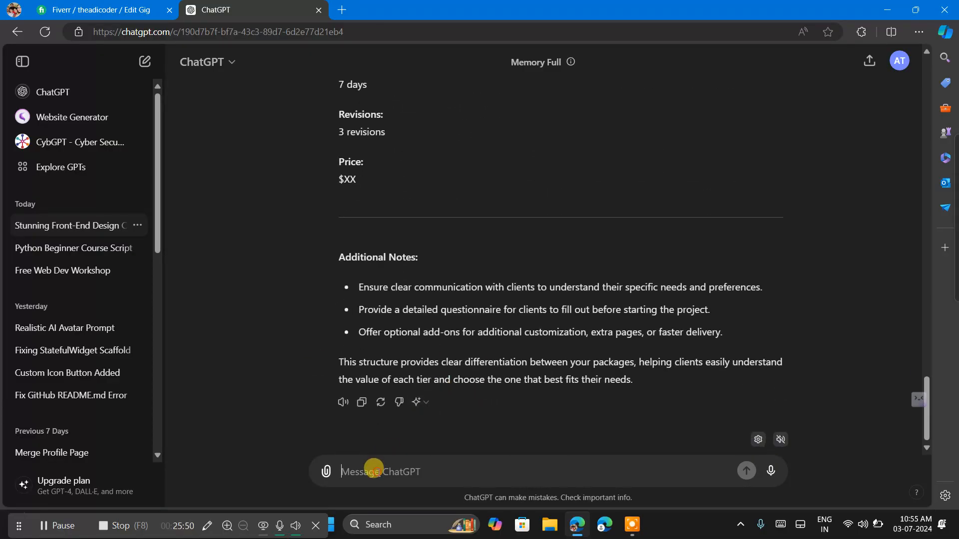
type("also s")
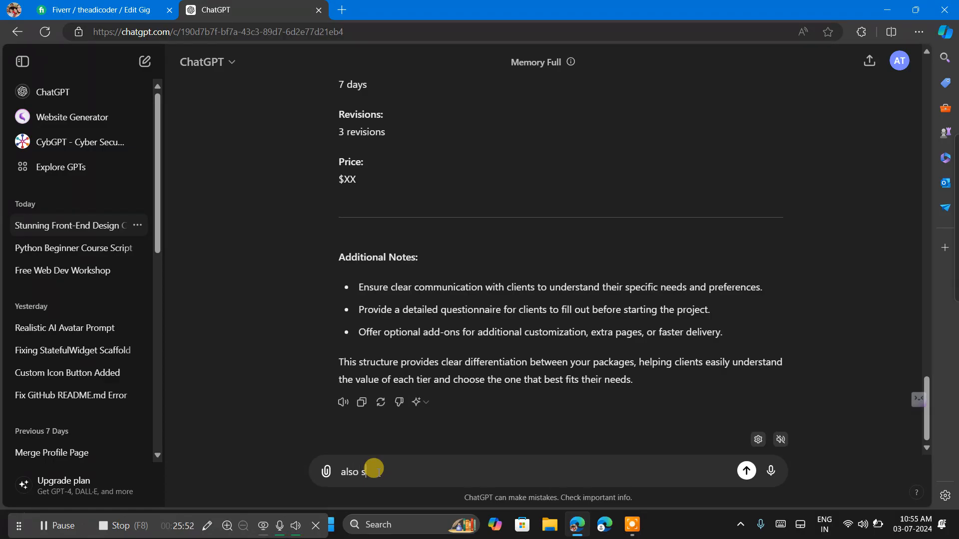
type("uggest ")
type("pris")
type("cr")
type("e ")
type("wj")
type("hich i")
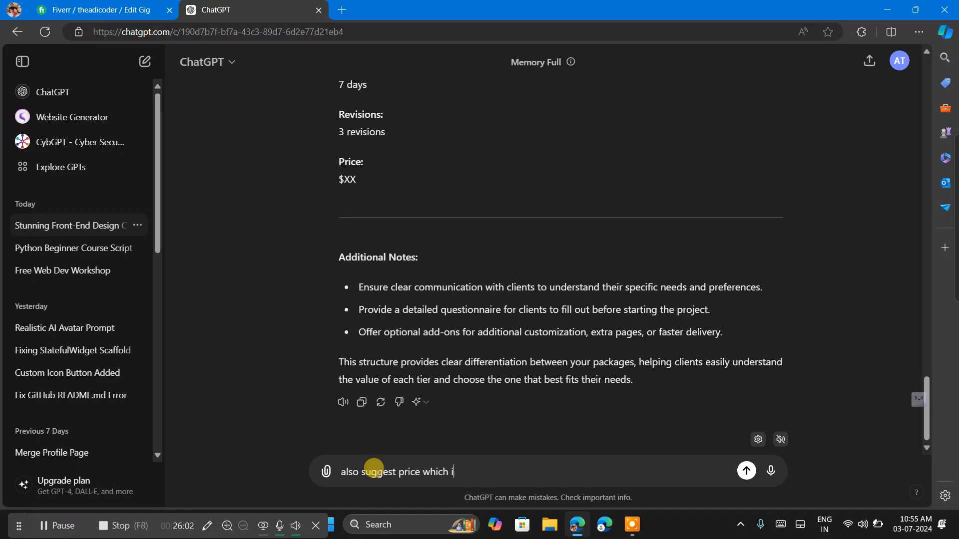
type(" can offer my client")
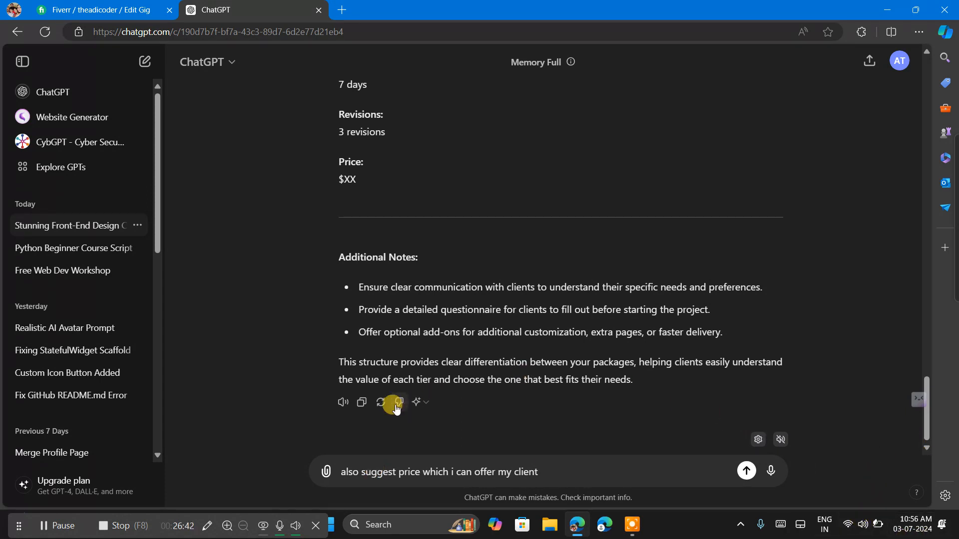
left_click(52, 530)
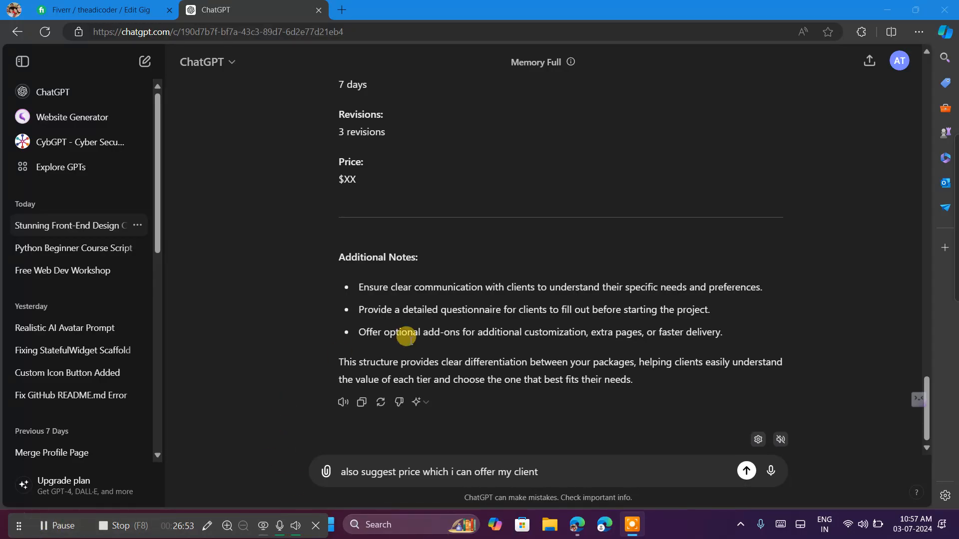
left_click(573, 471)
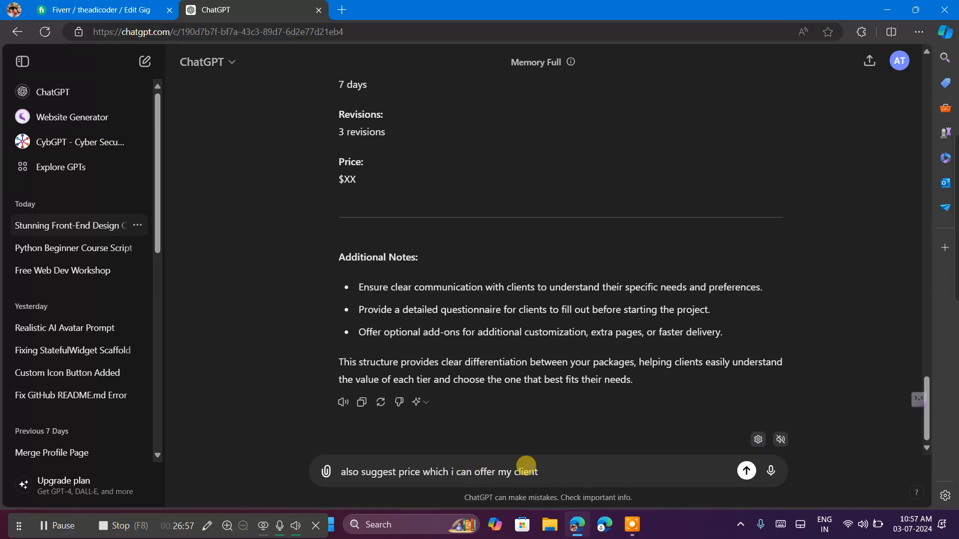
key("Return")
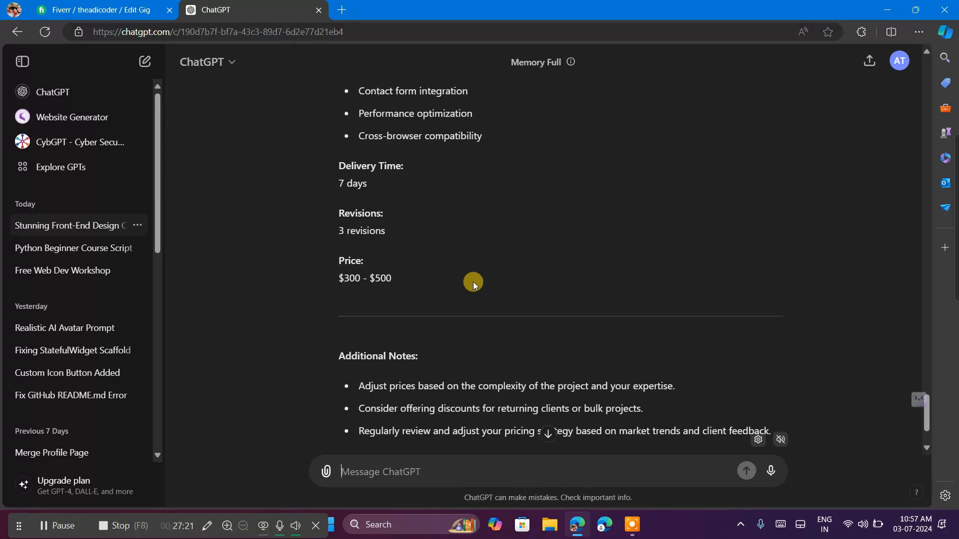
Review the prices and included services ChatGPT suggests for the Premium, Standard and Basic packages.
scroll(473, 281, "up", 2)
scroll(472, 281, "up", 1)
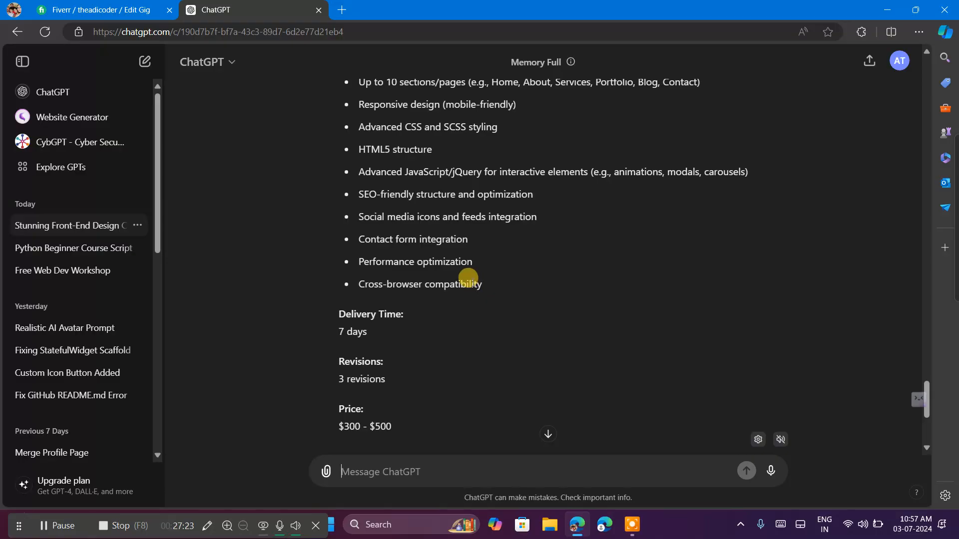
scroll(469, 279, "up", 2)
scroll(467, 279, "down", 3)
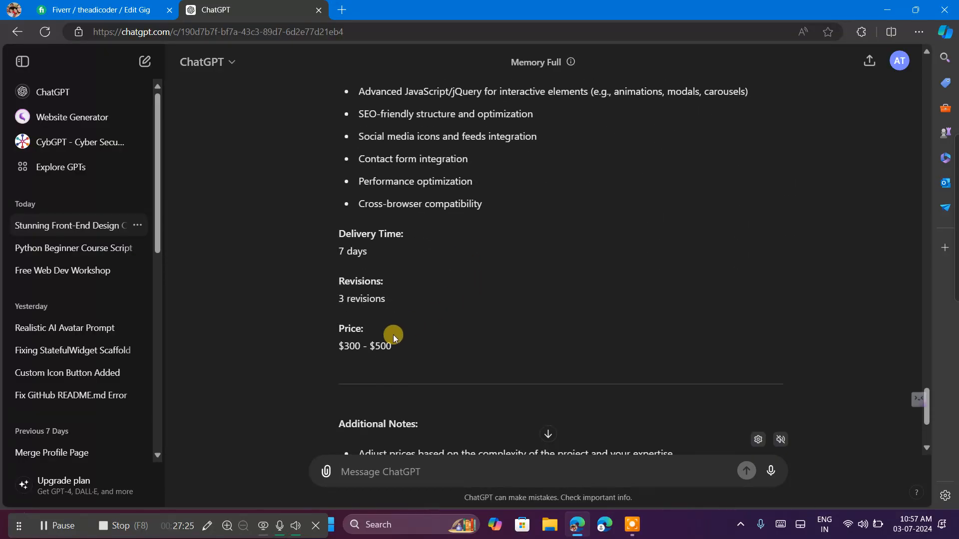
scroll(479, 357, "up", 3)
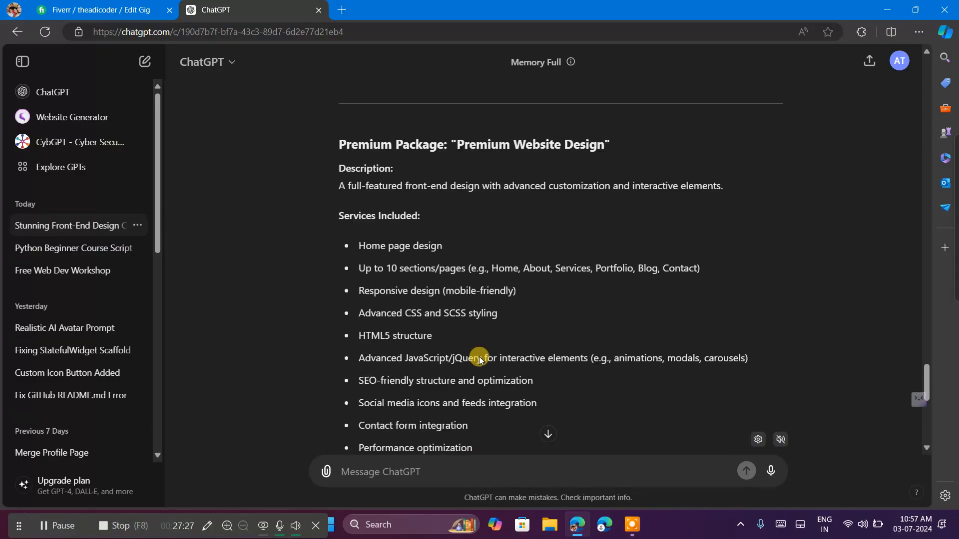
scroll(479, 356, "up", 3)
scroll(478, 357, "up", 9)
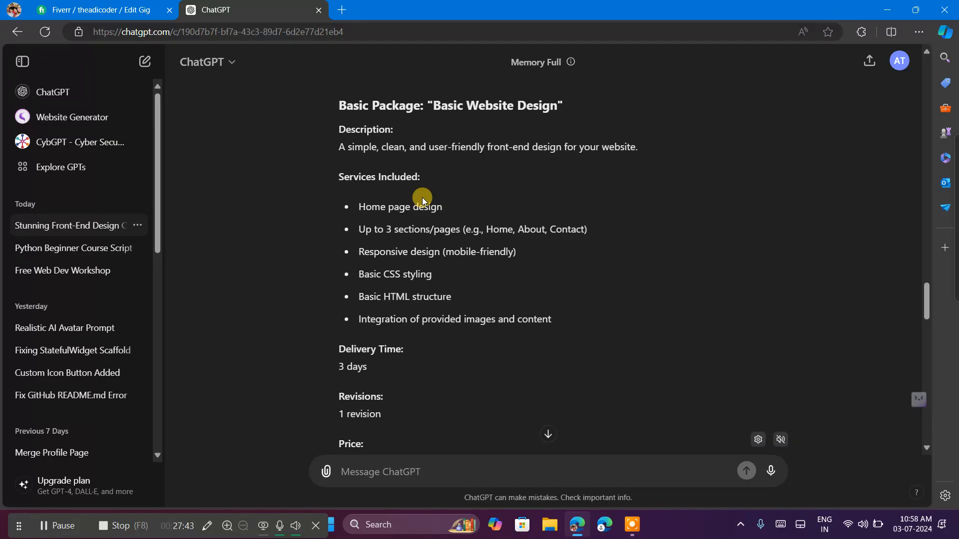
Switch to the Fiverr gig and look through the Basic package's delivery time options.
left_click(75, 6)
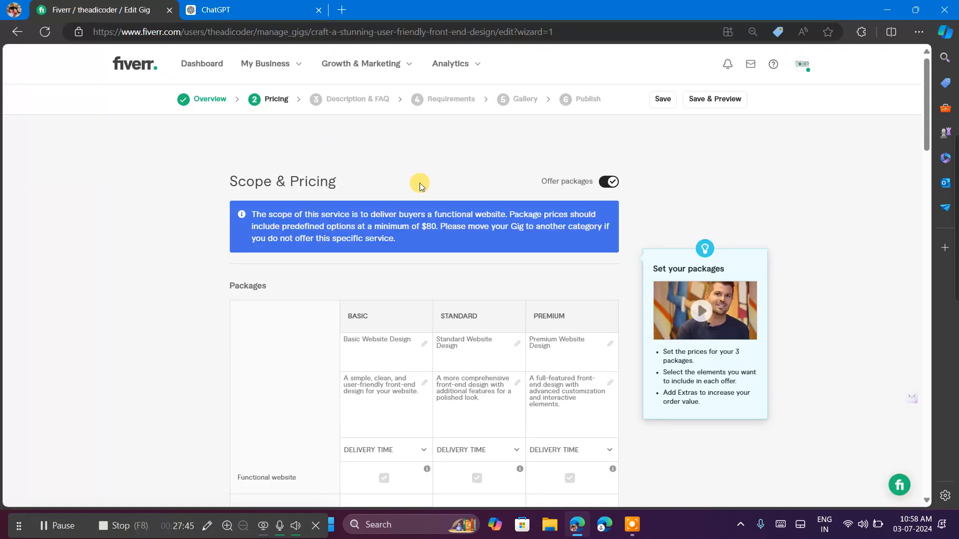
scroll(504, 285, "down", 5)
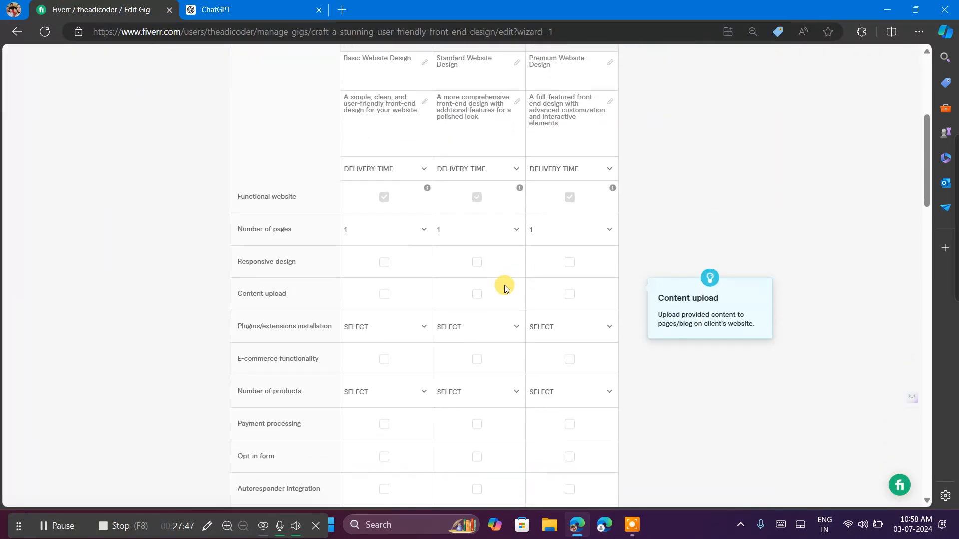
left_click(384, 176)
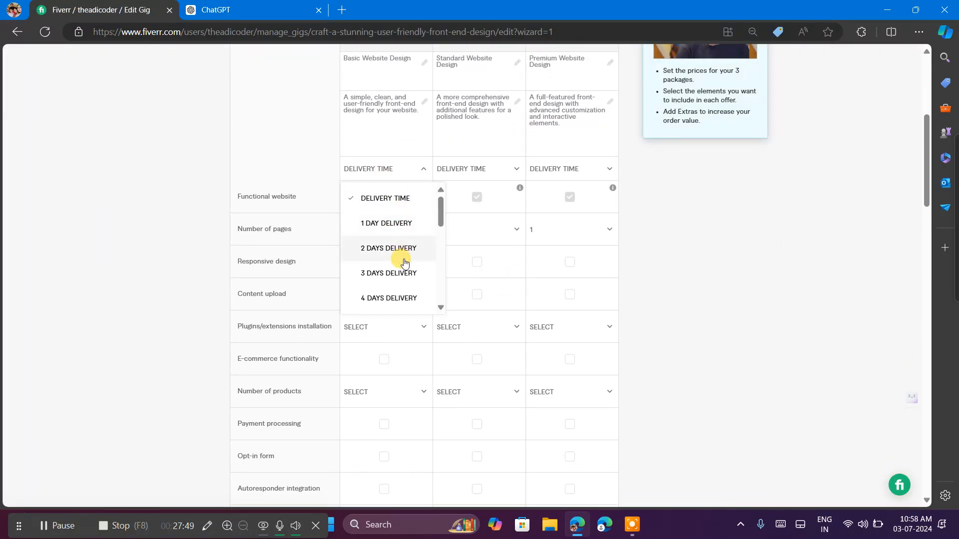
left_click(134, 268)
Switch to ChatGPT and send the message "suggest me how much delivery time i provide my client".
left_click(232, 6)
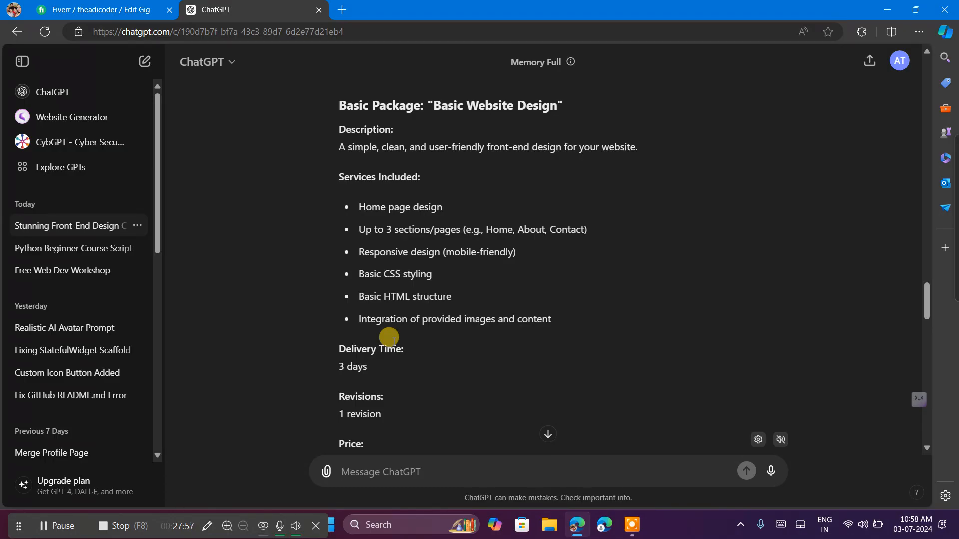
type("suggest me how mu")
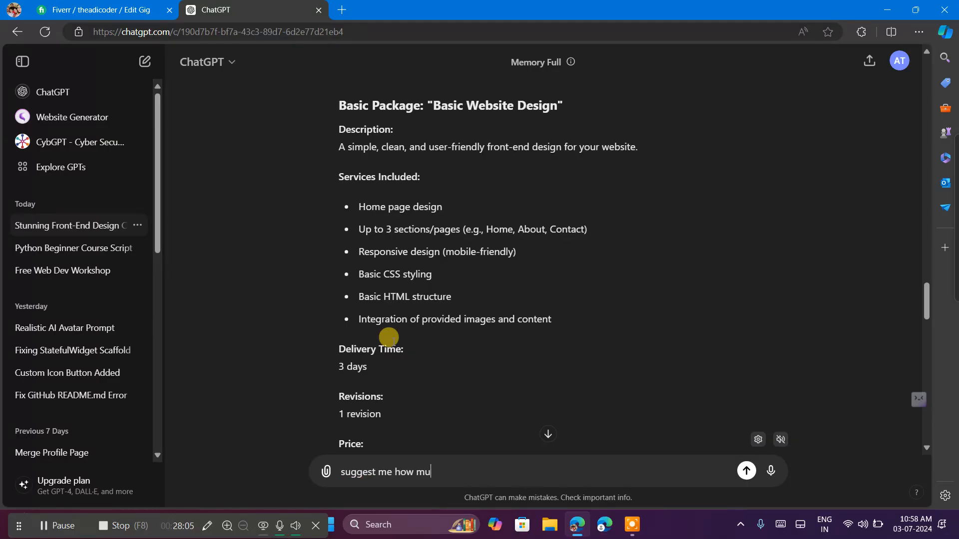
type("ch delivery time i provide my c")
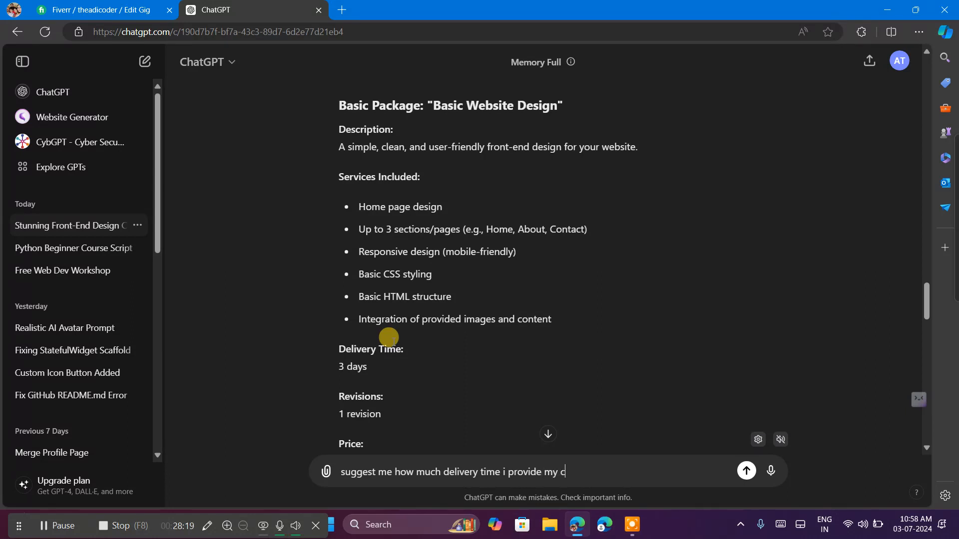
type("ent")
key("Return")
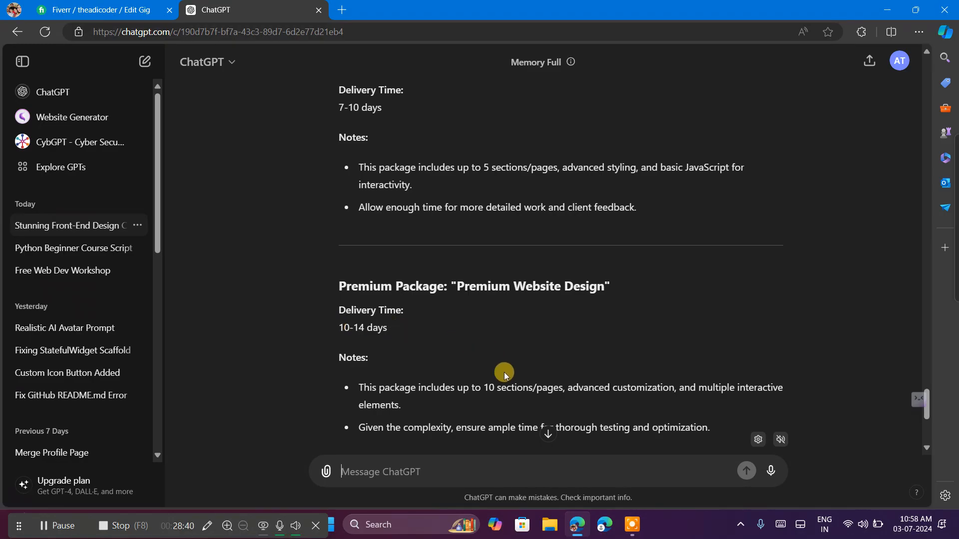
Check ChatGPT's delivery time suggestion for the Basic package, then set that package's delivery time to 5 days in the Fiverr gig.
scroll(504, 373, "up", 7)
scroll(504, 373, "up", 1)
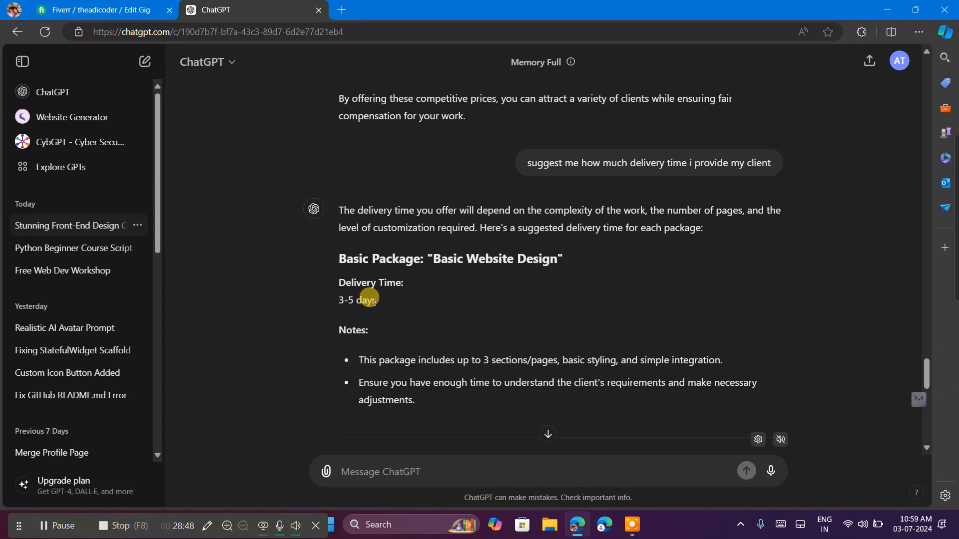
key("ctrl+Tab")
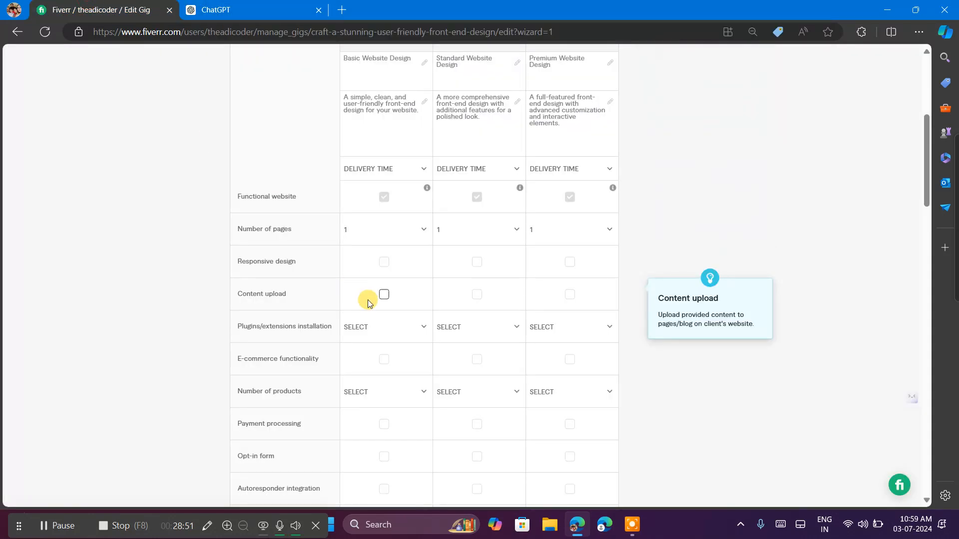
left_click(355, 168)
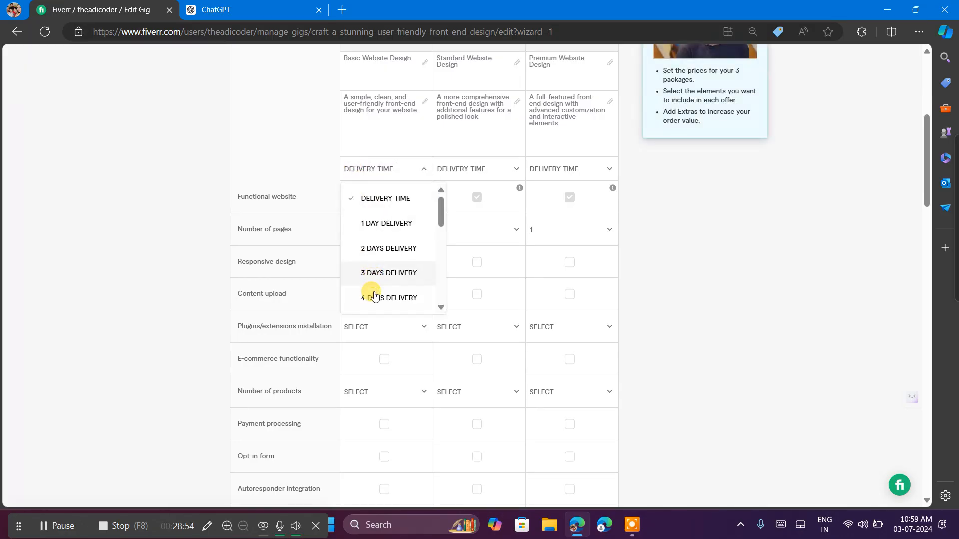
scroll(369, 285, "down", 2)
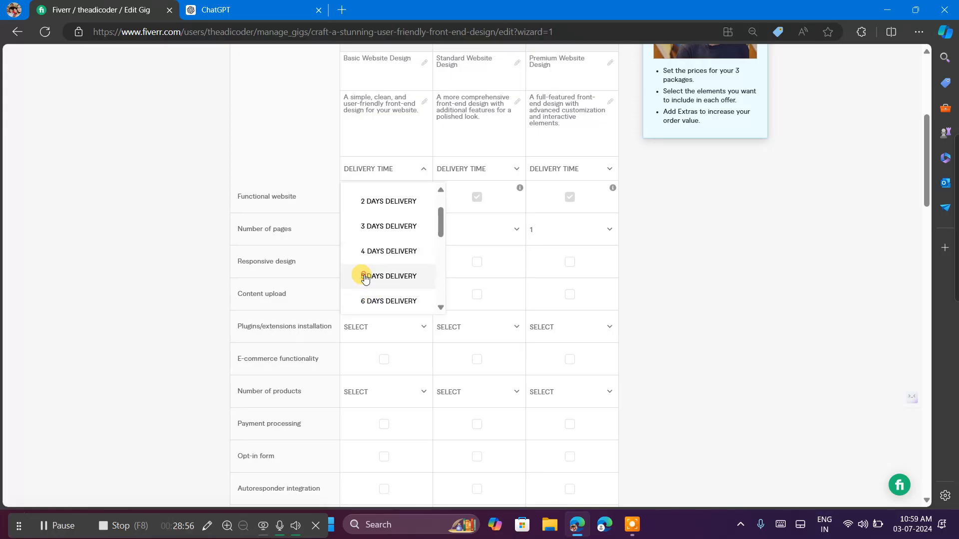
left_click(365, 277)
Set the Standard package's delivery time to 10 days, consulting ChatGPT's suggestion for that package.
left_click(476, 169)
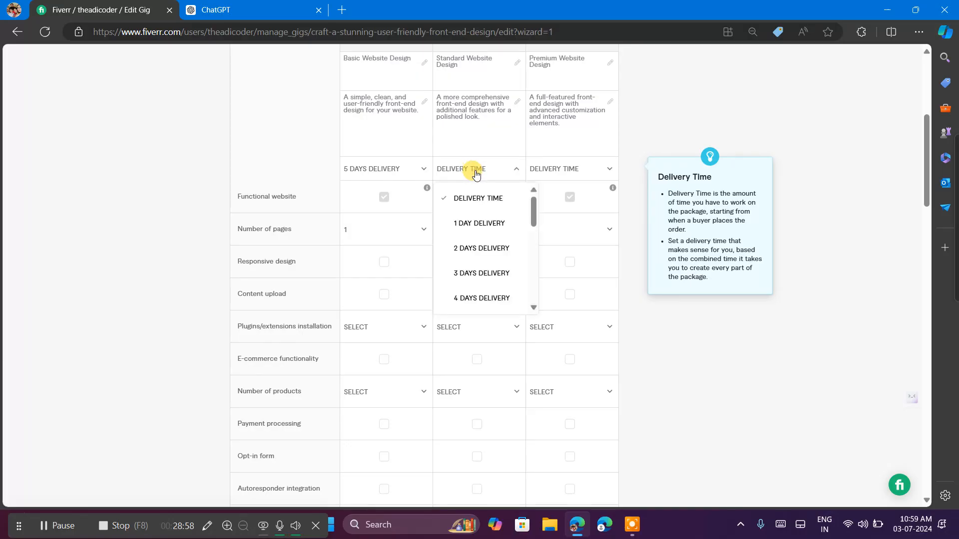
scroll(475, 265, "down", 3)
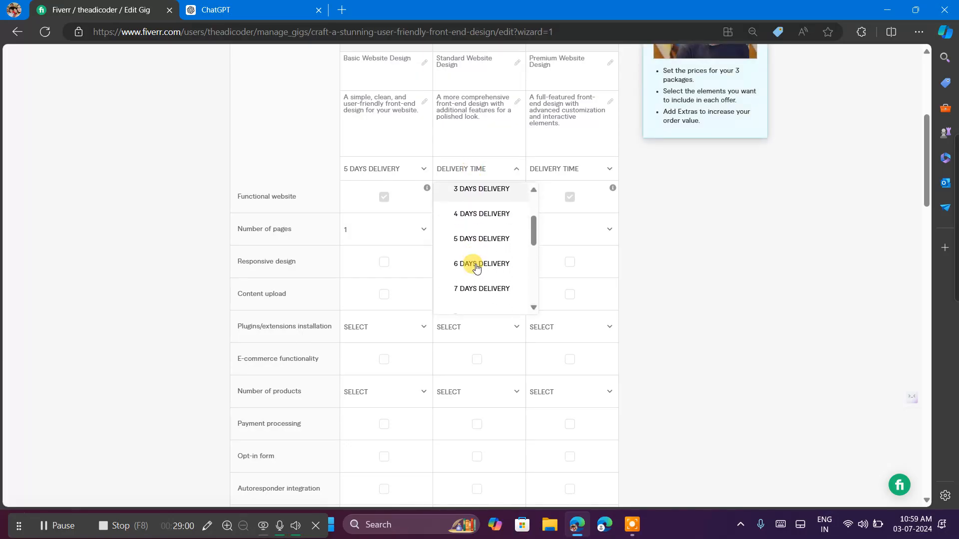
scroll(476, 269, "down", 1)
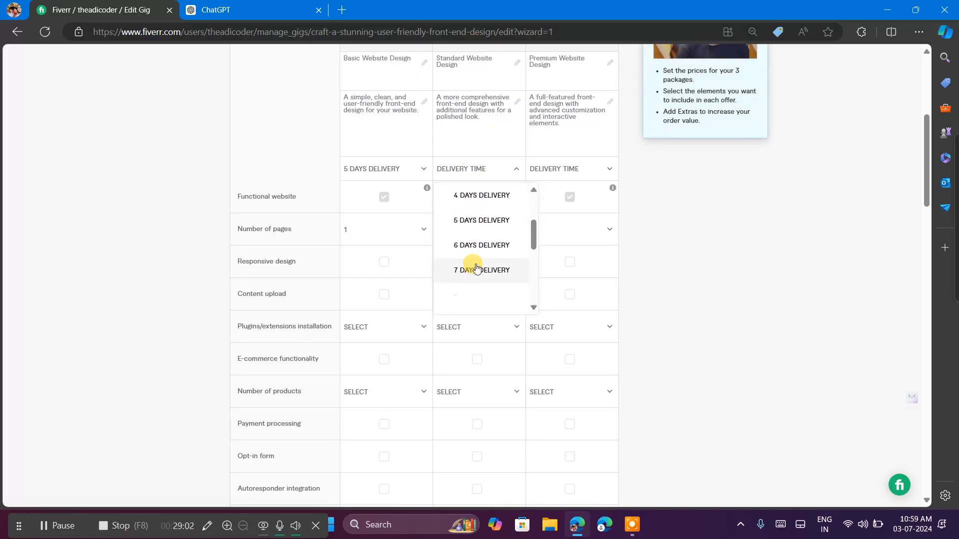
scroll(474, 272, "down", 2)
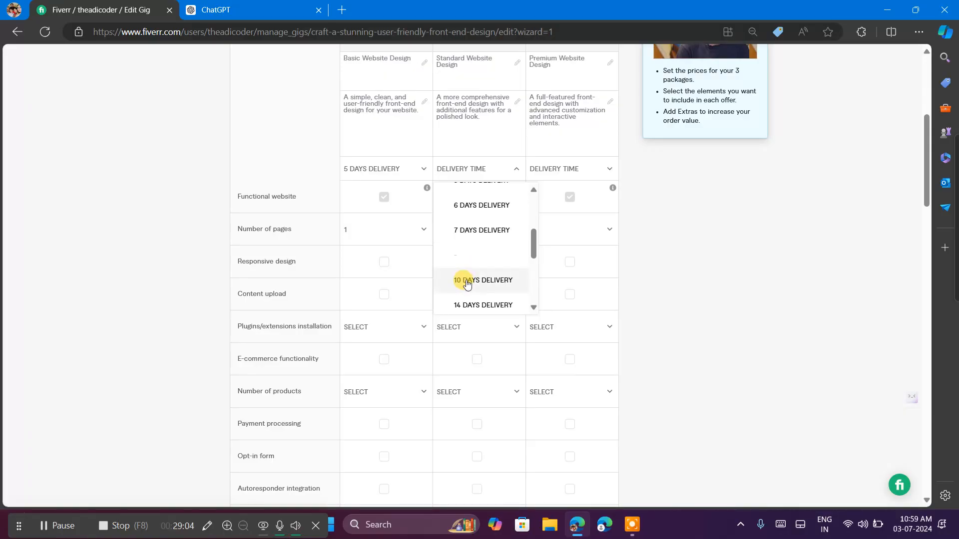
left_click(201, 9)
scroll(403, 277, "down", 5)
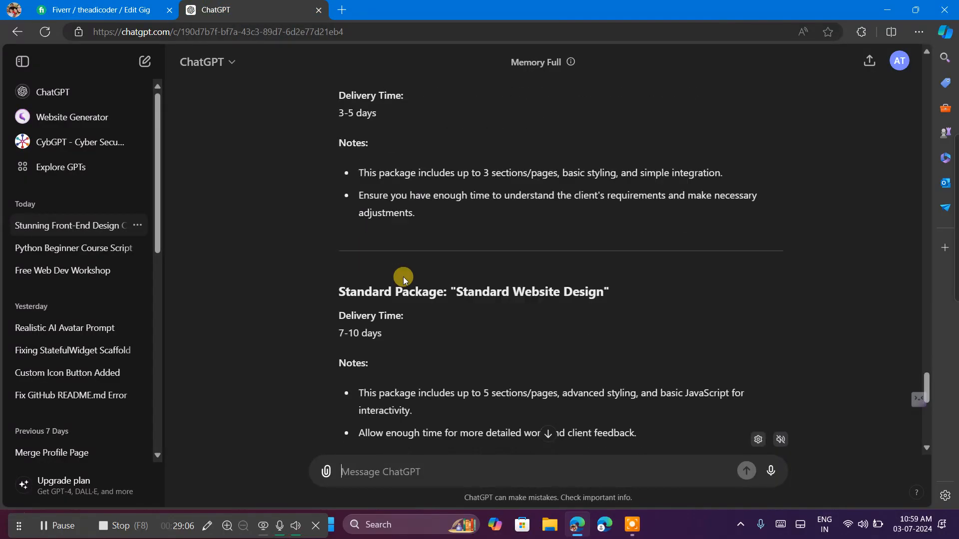
scroll(403, 277, "down", 2)
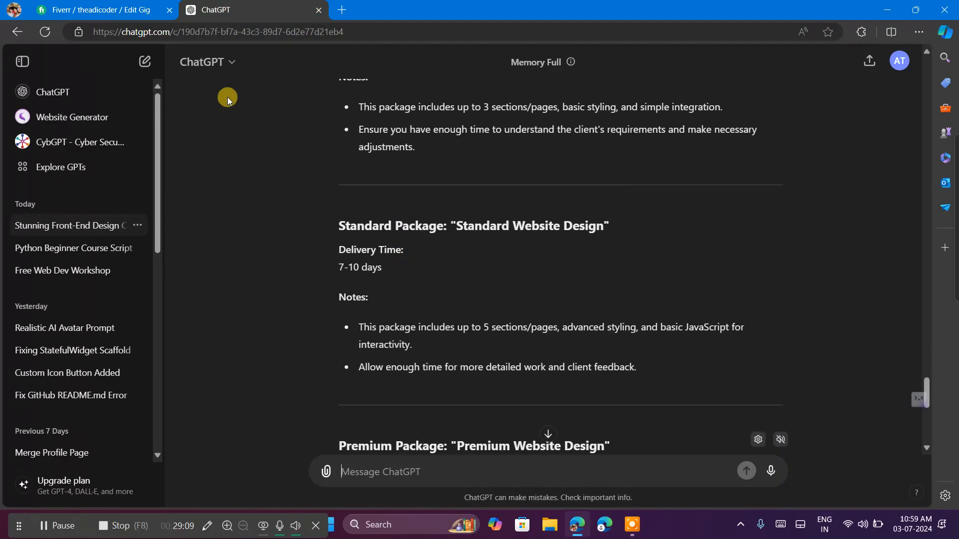
left_click(112, 7)
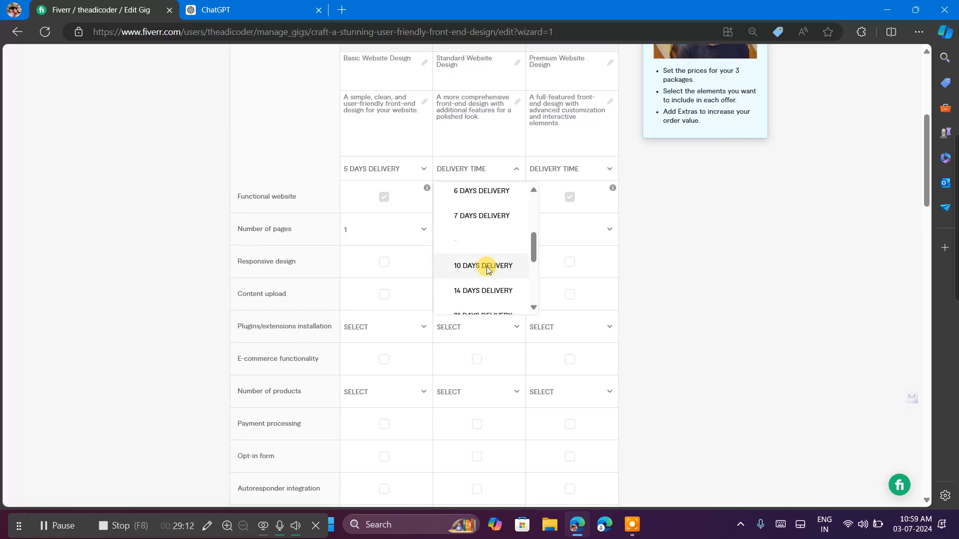
left_click(486, 266)
Set the Premium package's delivery time to 14 days.
left_click(557, 168)
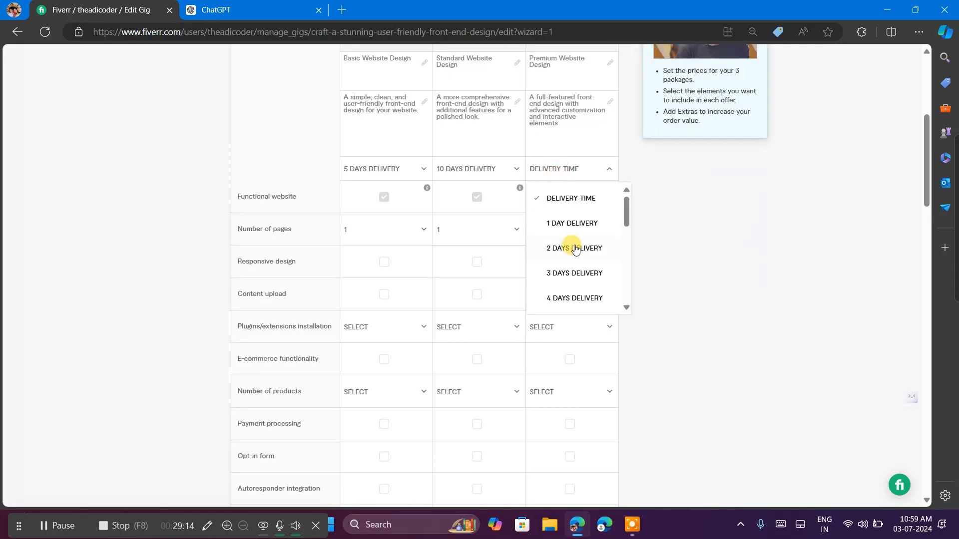
scroll(576, 261, "down", 3)
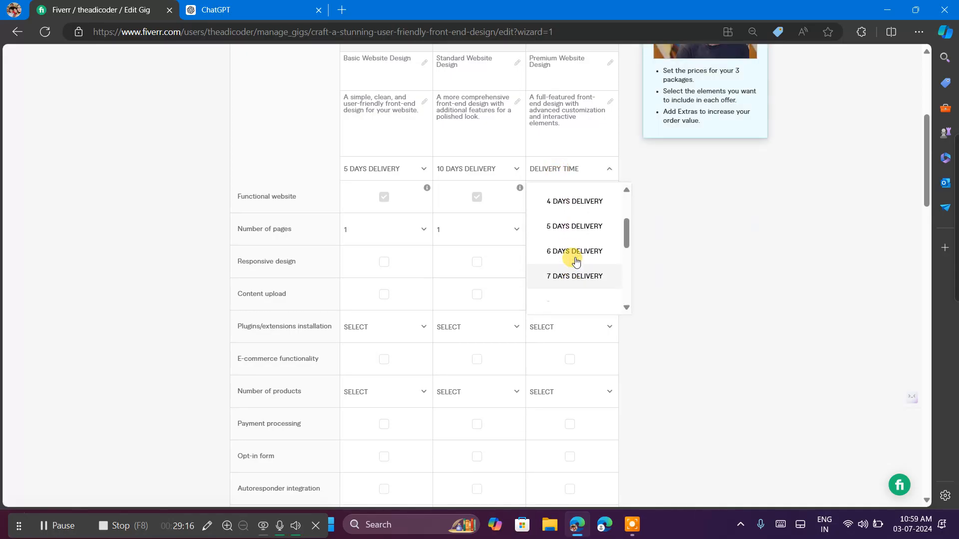
scroll(575, 260, "down", 2)
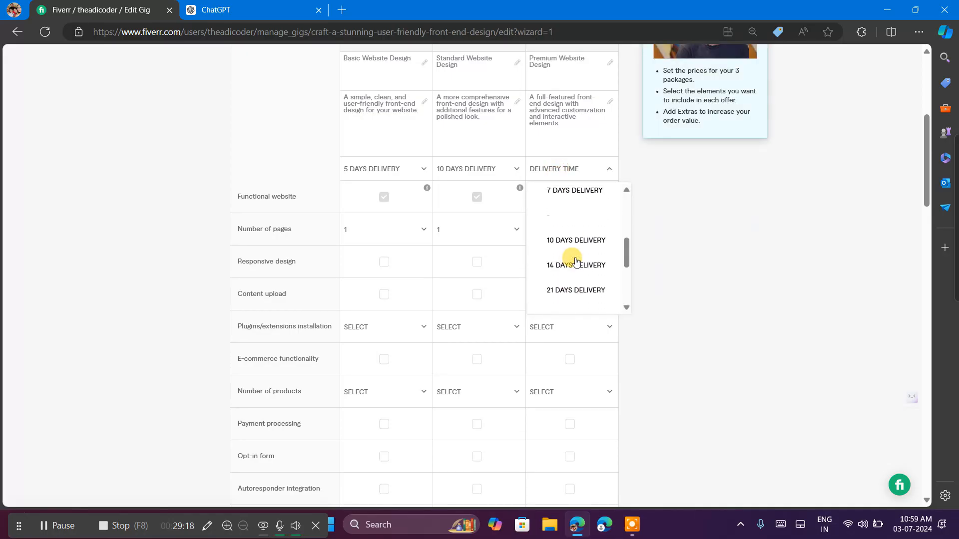
left_click(553, 266)
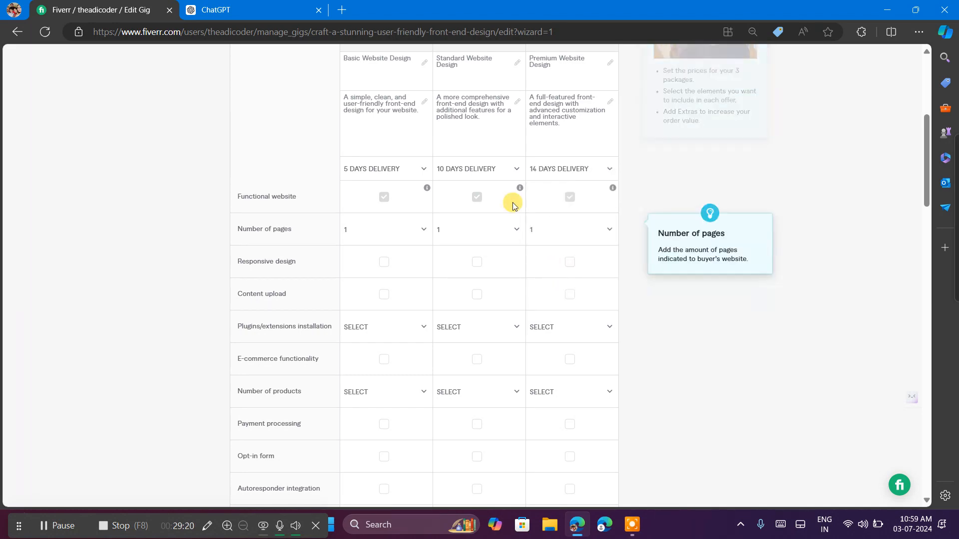
Switch to ChatGPT and examine the delivery times and page counts suggested for the packages, comparing them with the Fiverr package table.
left_click(248, 5)
scroll(479, 336, "down", 8)
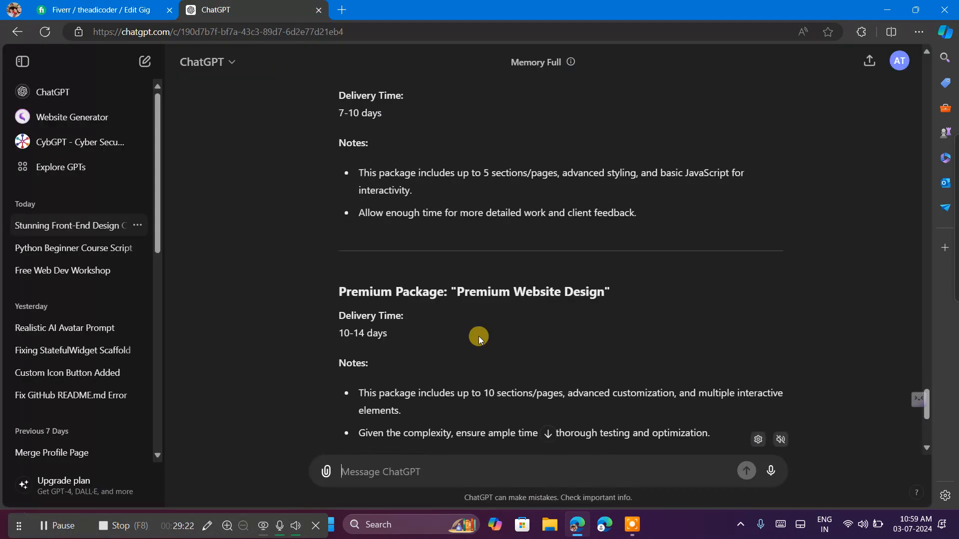
scroll(479, 337, "down", 1)
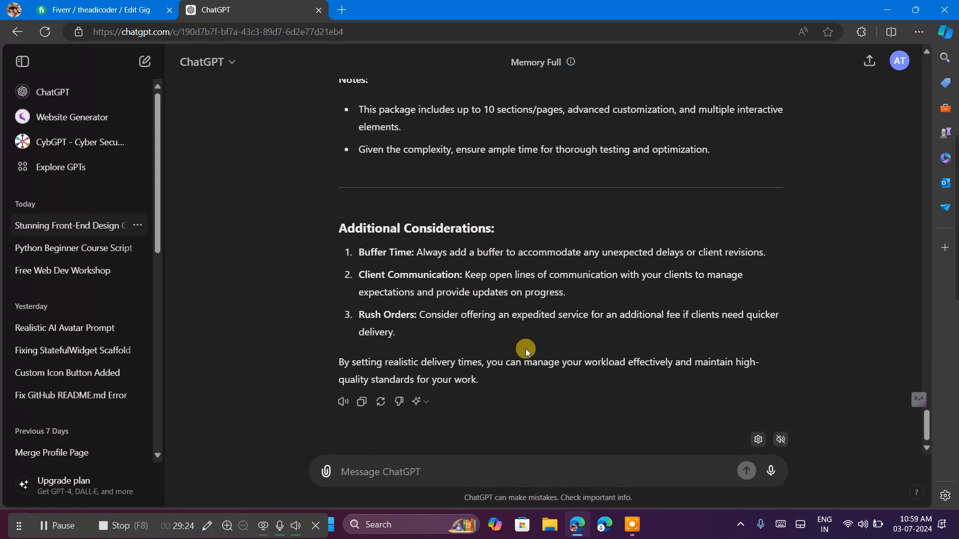
scroll(422, 301, "up", 5)
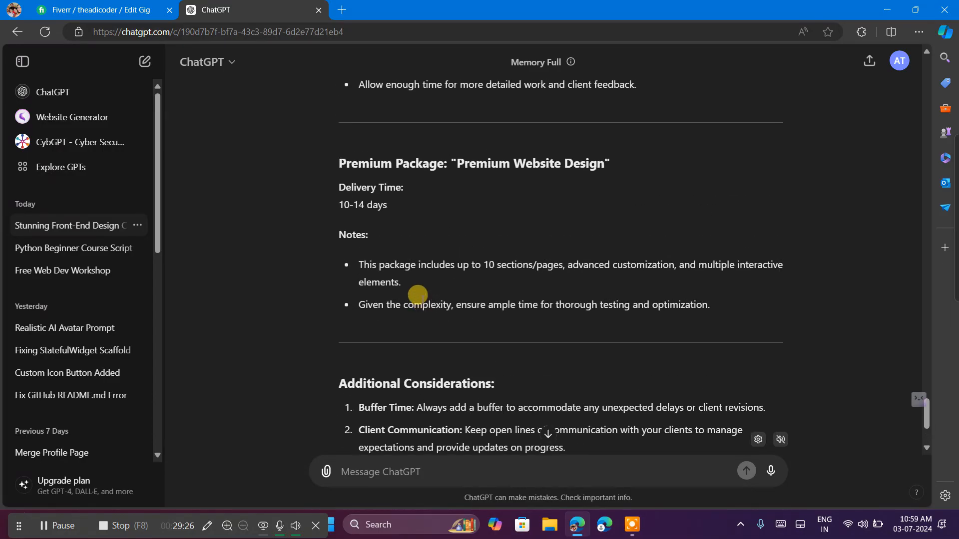
left_click(117, 6)
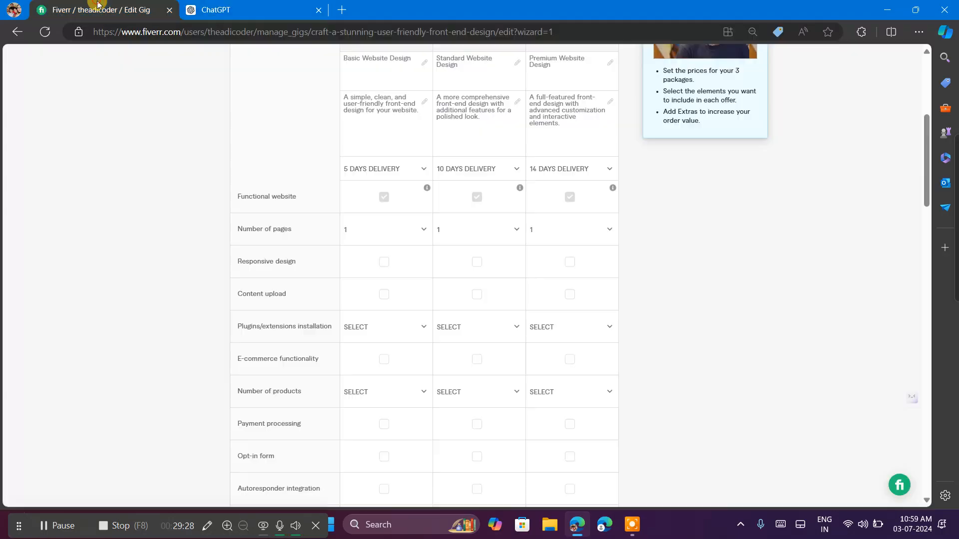
mouse_move(334, 221)
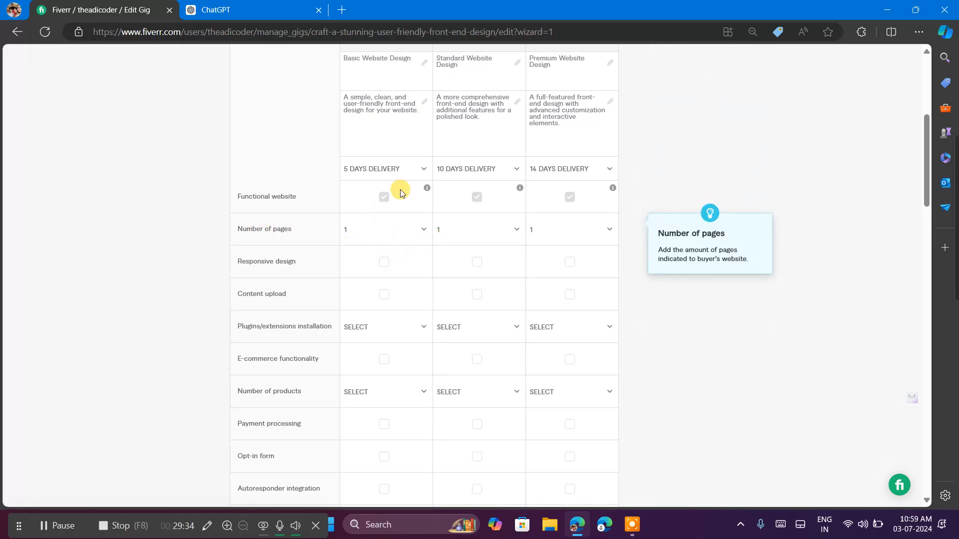
left_click(216, 9)
scroll(403, 262, "up", 3)
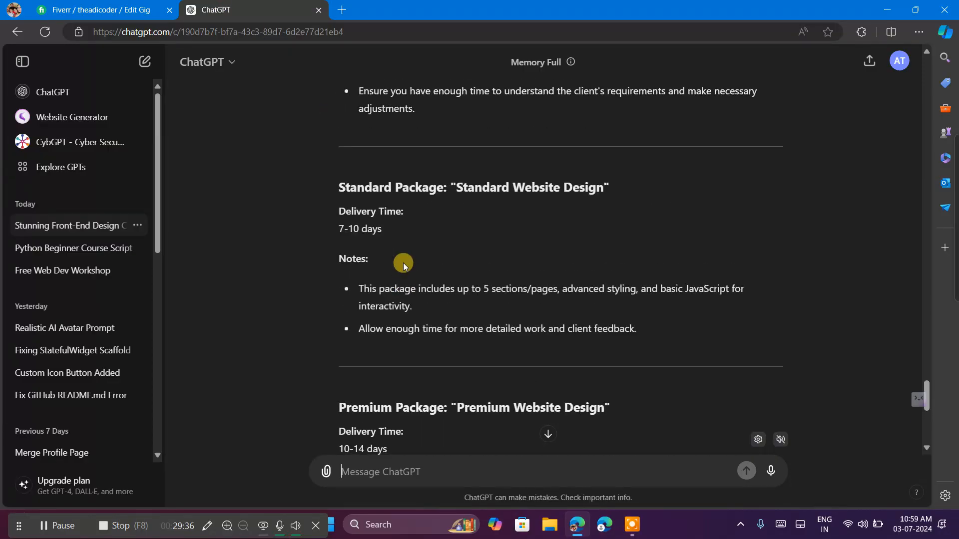
scroll(403, 263, "up", 3)
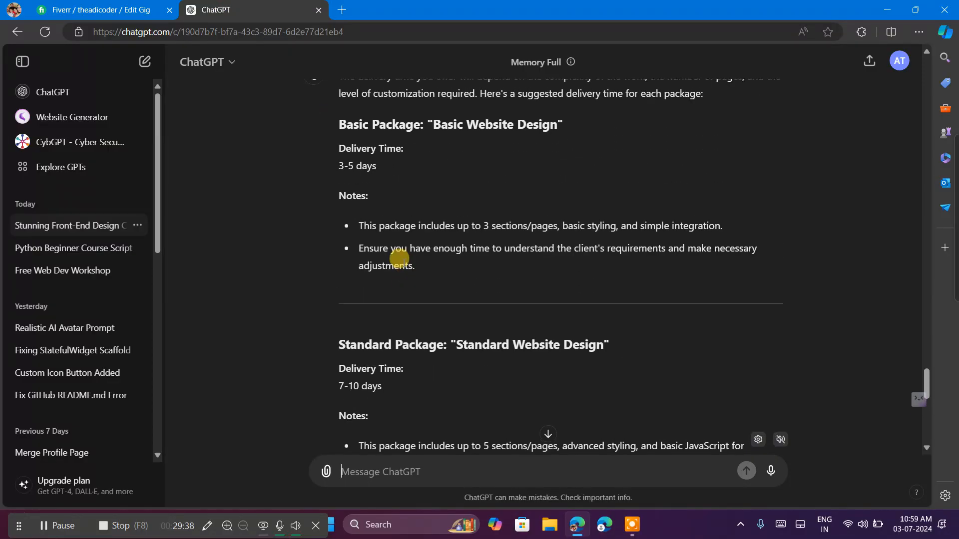
scroll(399, 259, "up", 10)
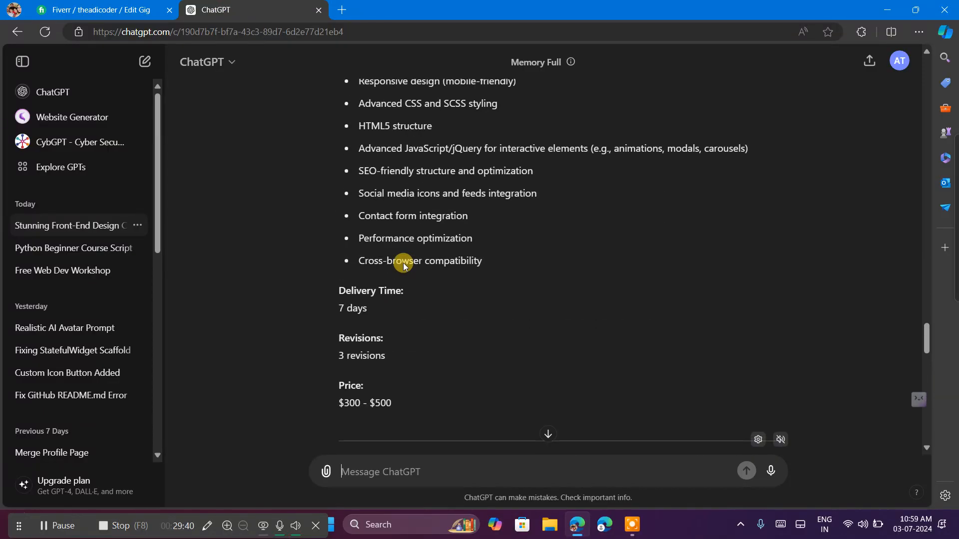
scroll(403, 263, "up", 3)
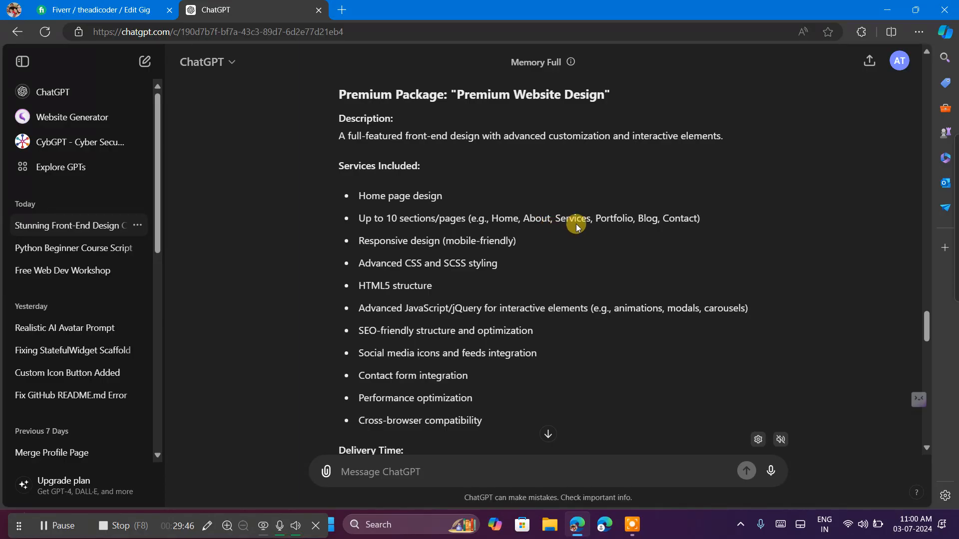
scroll(499, 295, "down", 1)
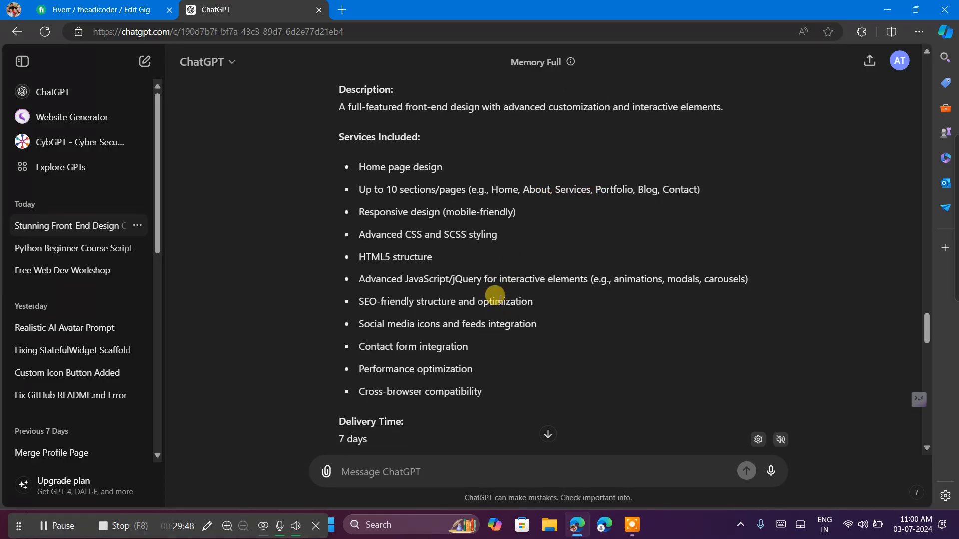
scroll(497, 295, "up", 10)
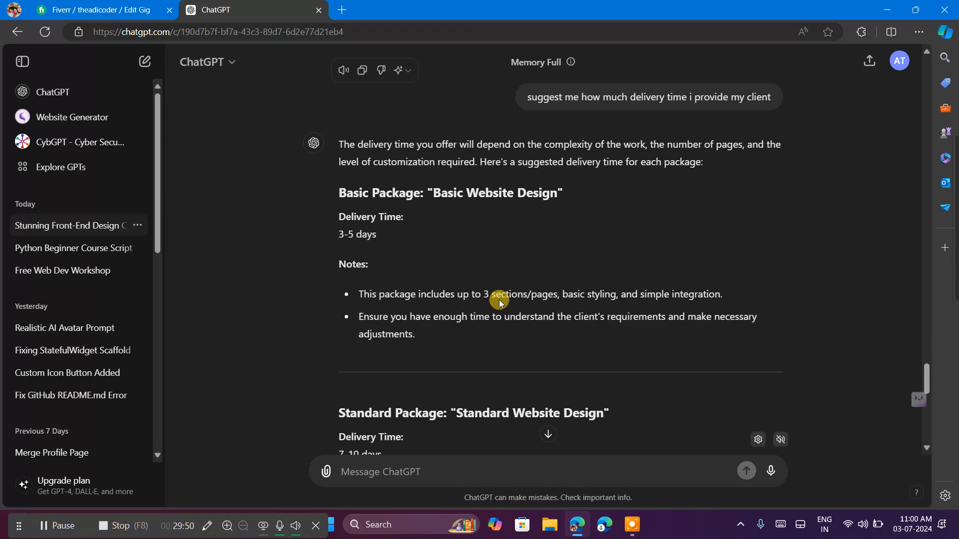
scroll(499, 302, "down", 10)
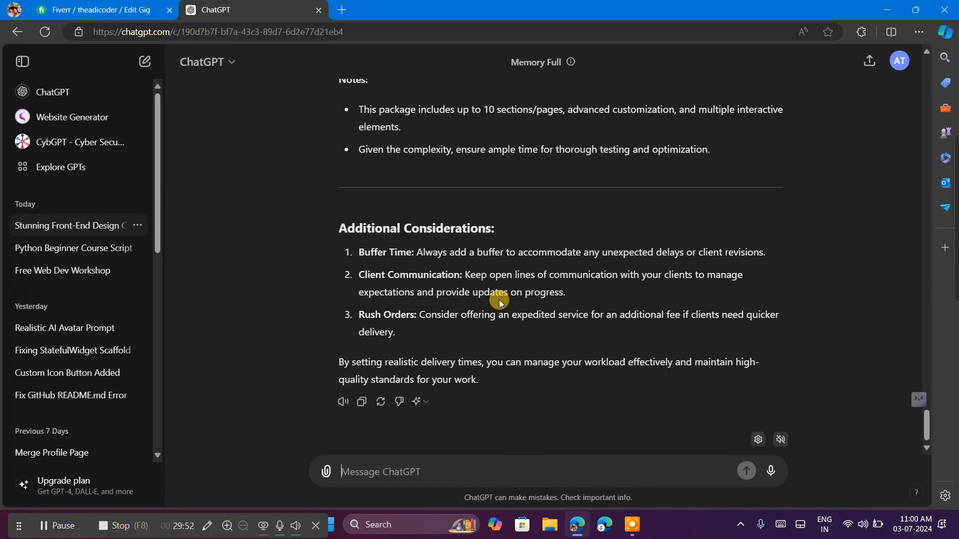
Send ChatGPT the message "also tell for every pricing no of pages".
type("a")
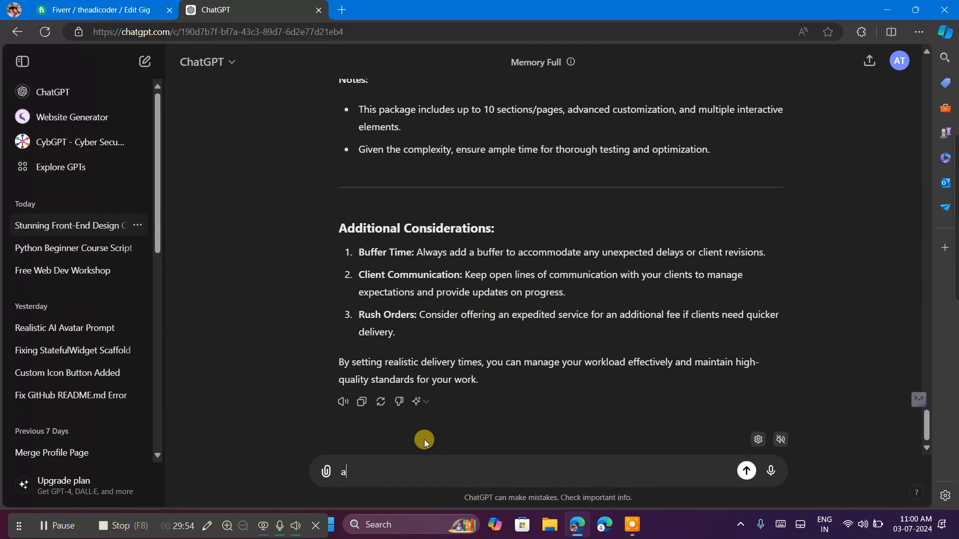
type("lso tell for every pri")
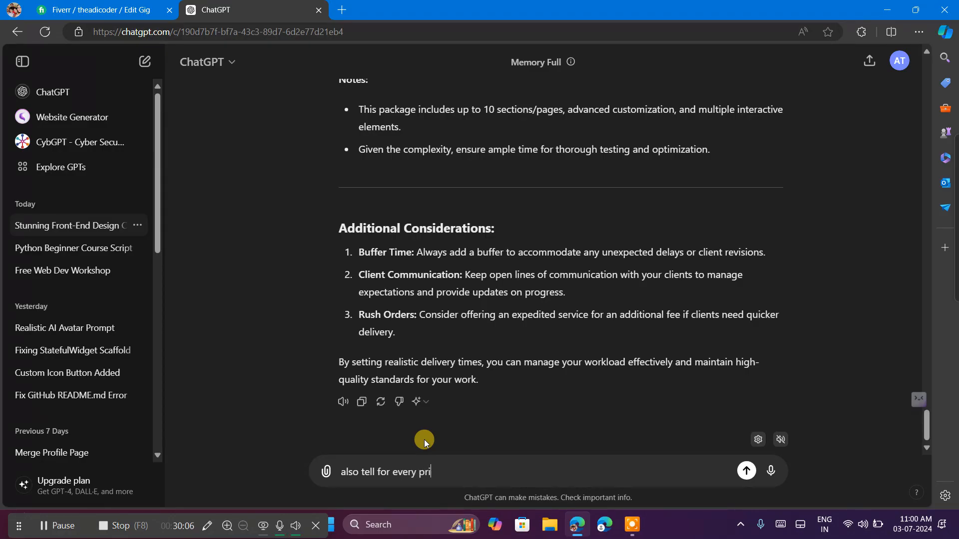
type("cing ")
type("no")
type("oj")
key("BackSpace")
type("f pages")
key("Return")
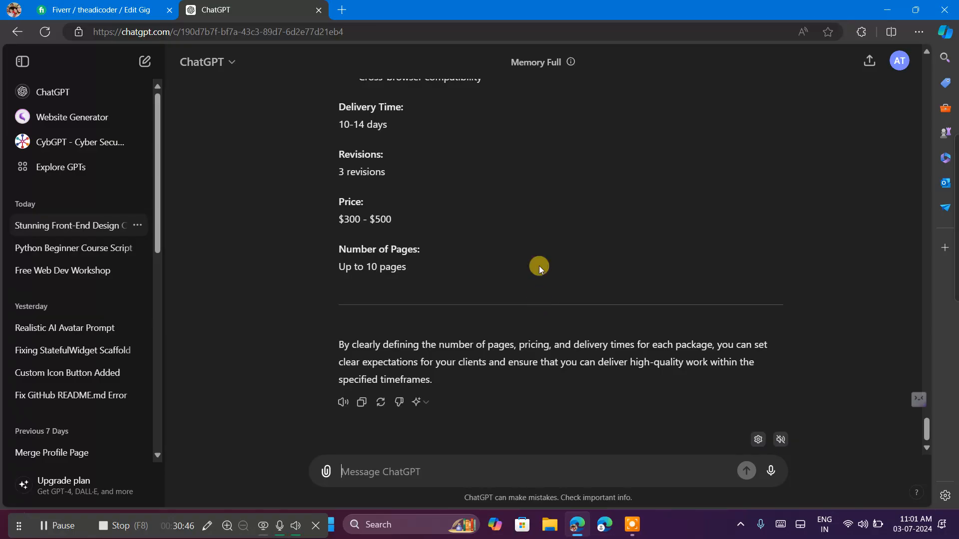
Review the number of pages, revisions and prices ChatGPT suggests for the Standard and Basic packages.
scroll(526, 208, "up", 12)
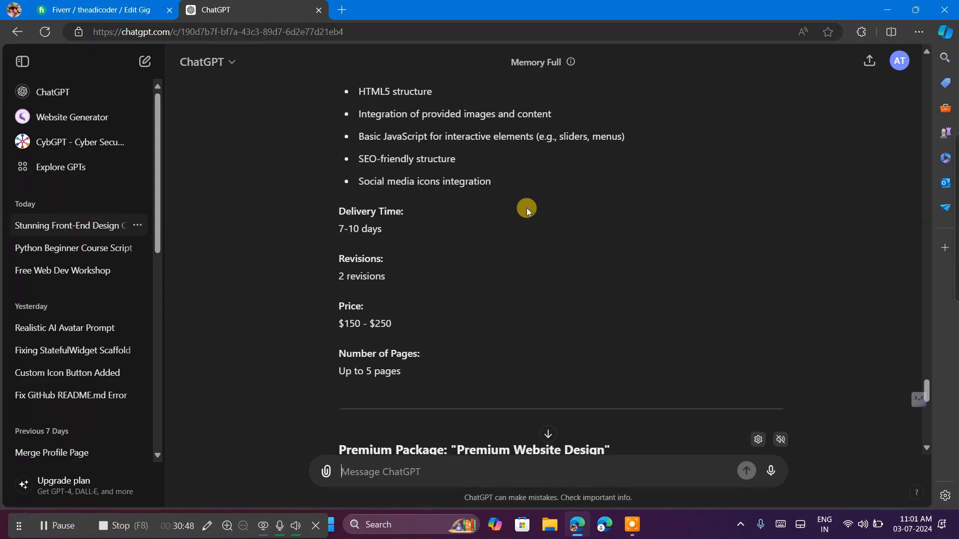
scroll(526, 207, "up", 5)
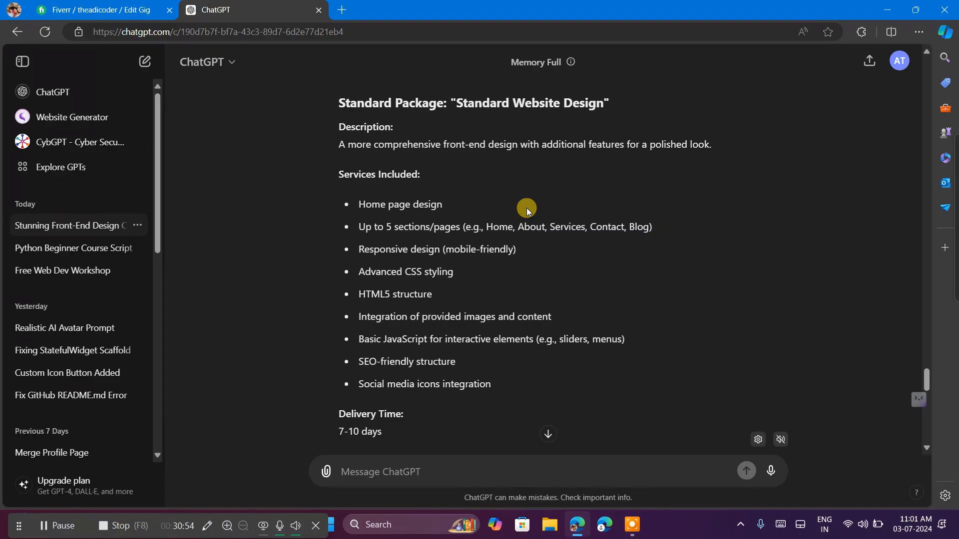
scroll(526, 208, "up", 7)
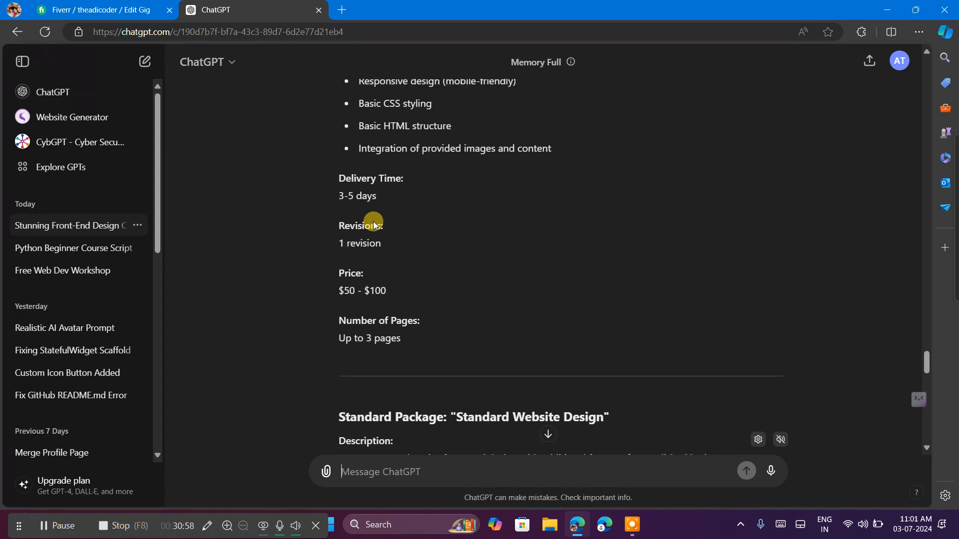
scroll(428, 230, "up", 2)
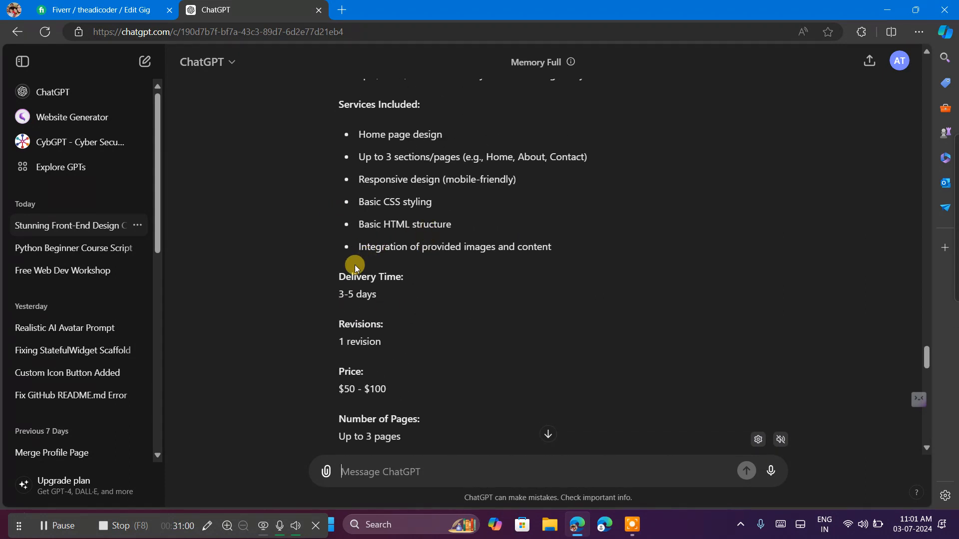
scroll(387, 358, "down", 2)
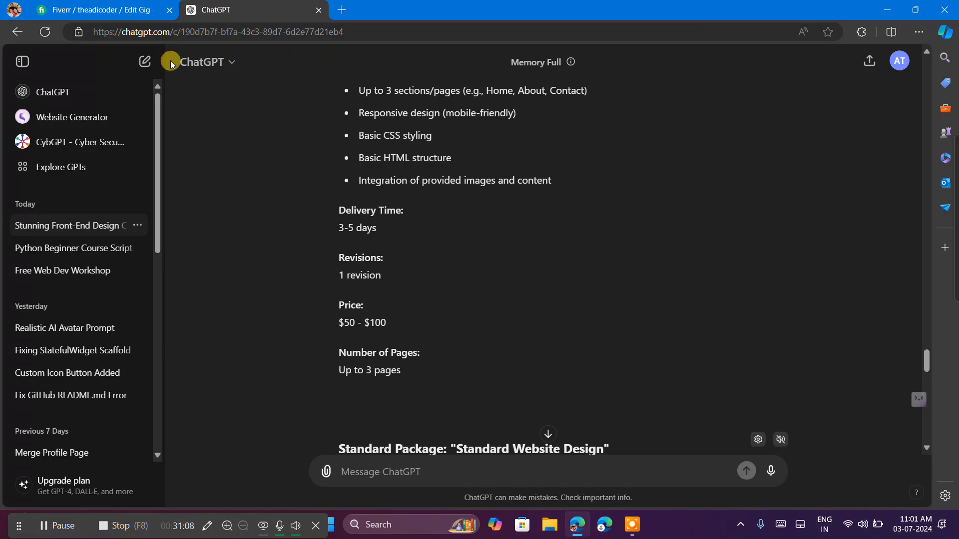
Return to the Fiverr gig's package table and set the Basic package's number of pages to 3.
left_click(54, 9)
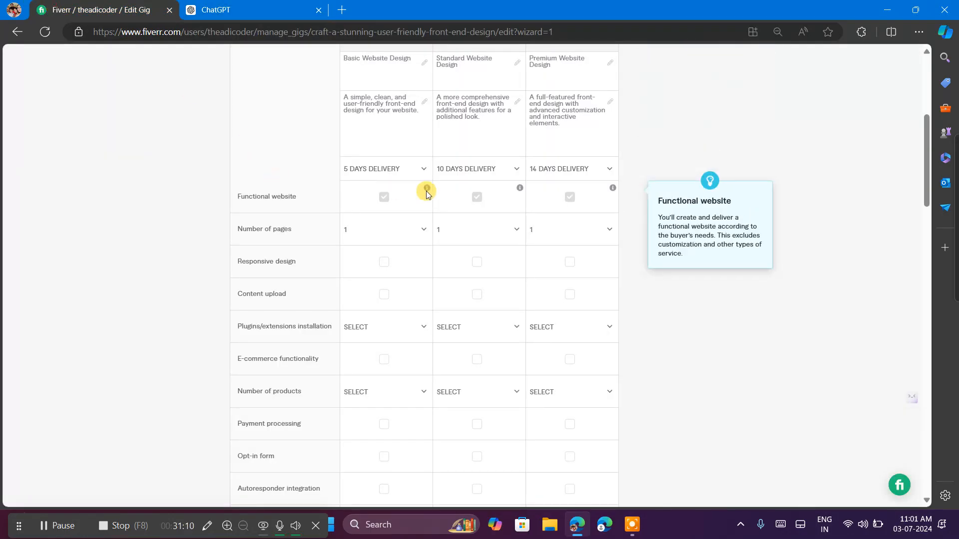
left_click(404, 227)
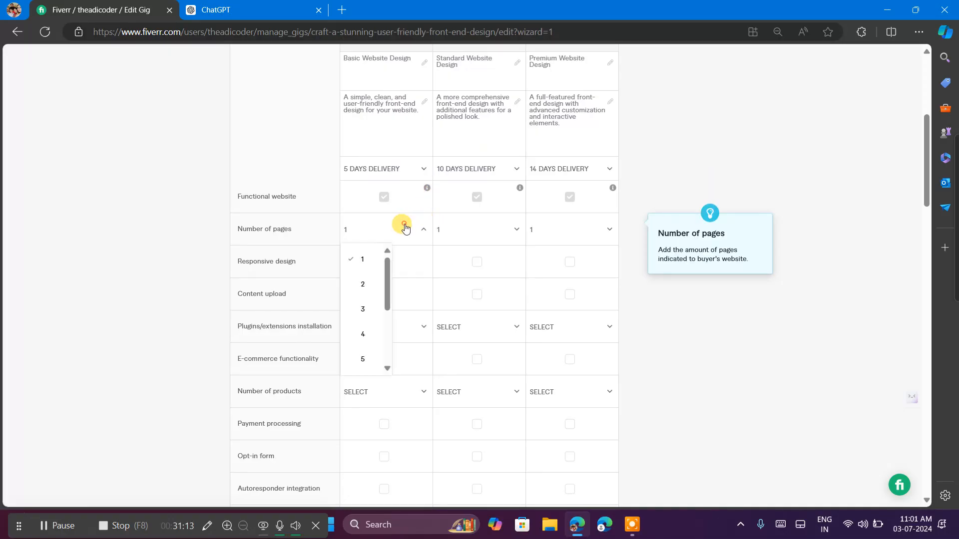
left_click(362, 311)
Check ChatGPT's suggested page count for the Standard package and set that package's number of pages to 5 in Fiverr.
left_click(261, 7)
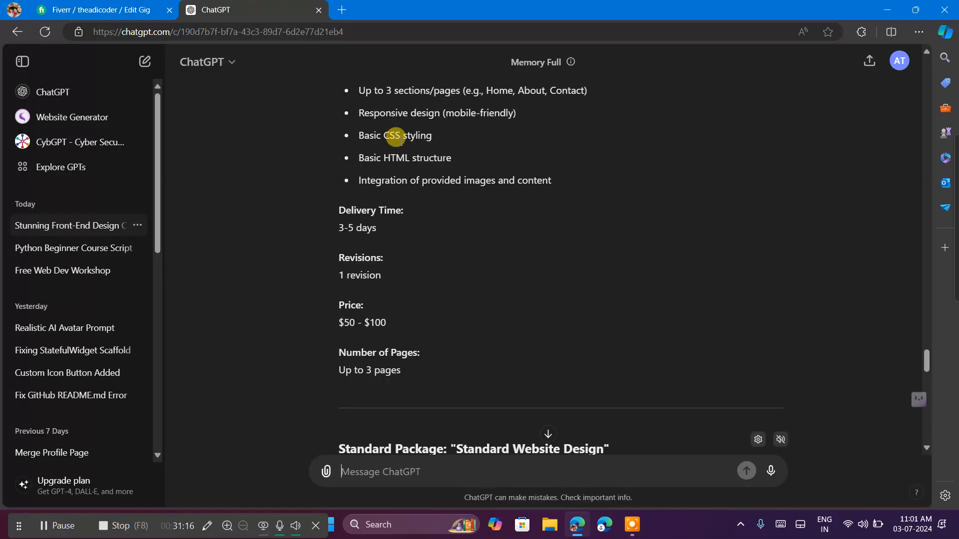
scroll(400, 149, "down", 8)
scroll(409, 159, "down", 3)
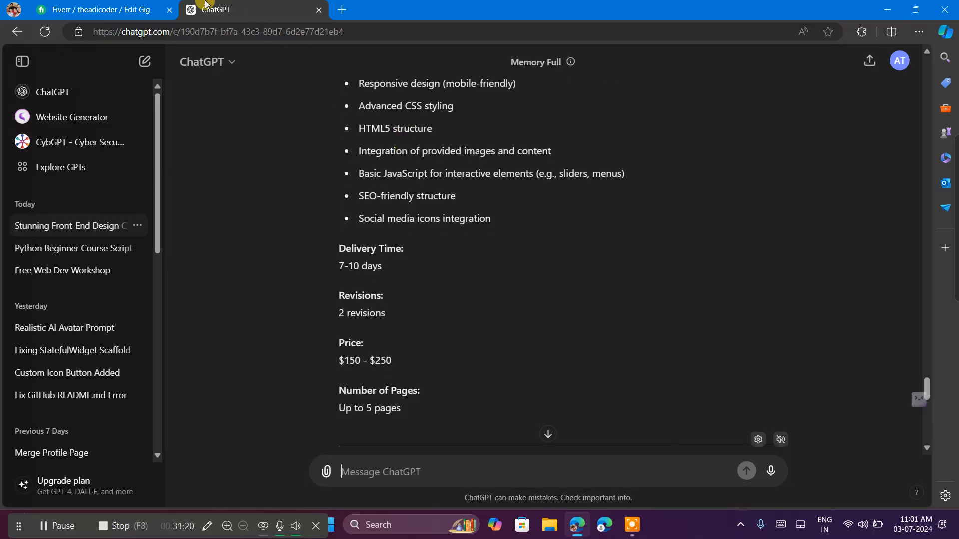
left_click(127, 9)
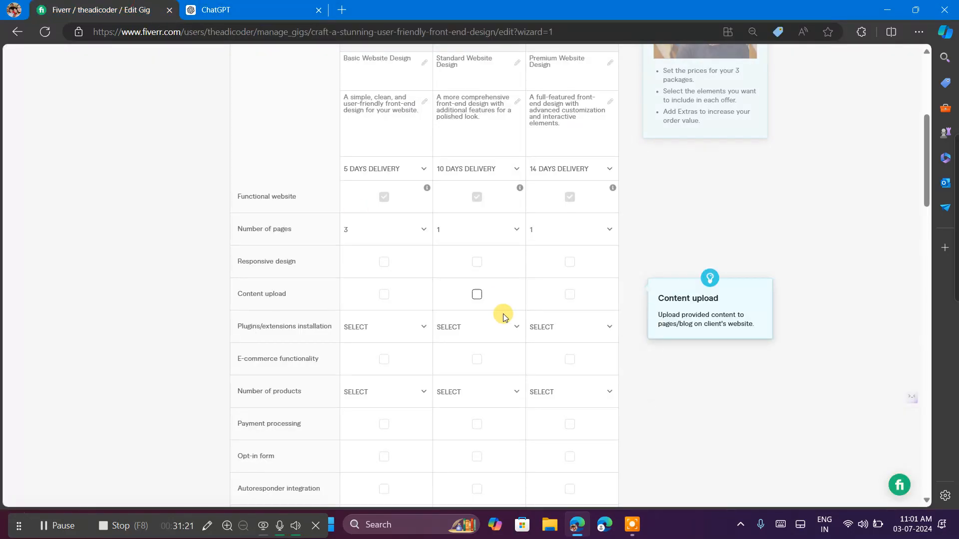
left_click(461, 238)
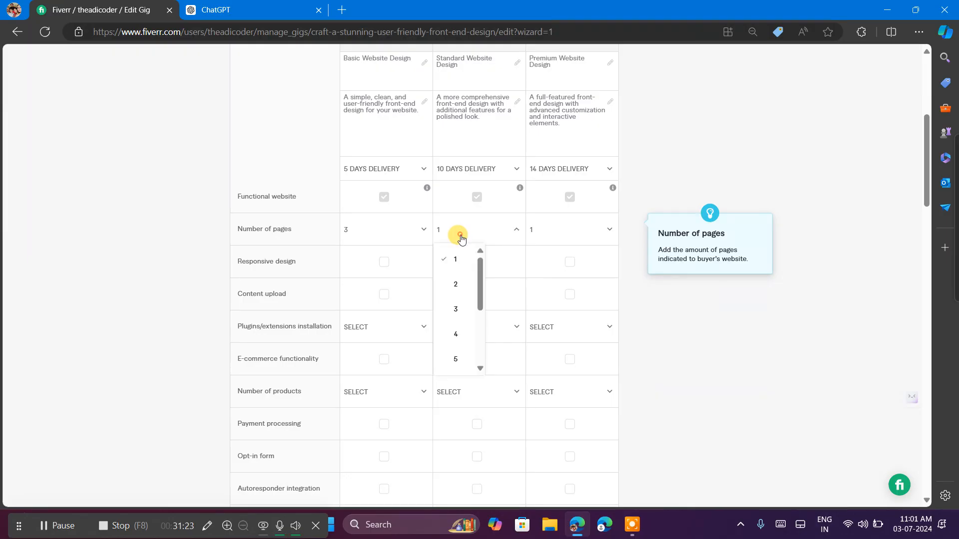
left_click(456, 359)
Check ChatGPT's Premium package suggestion and set the Premium package's number of pages to 10 in Fiverr.
left_click(231, 14)
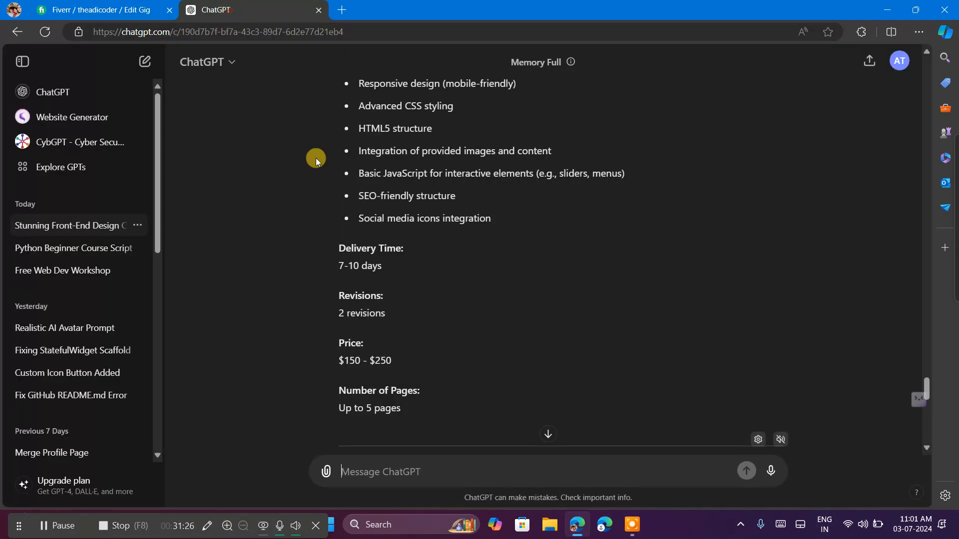
scroll(358, 236, "down", 6)
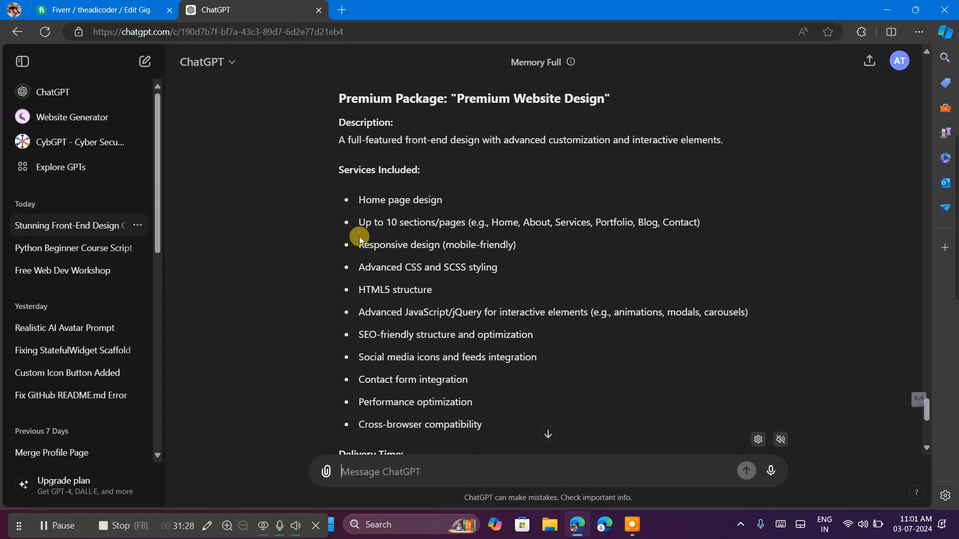
scroll(359, 235, "down", 8)
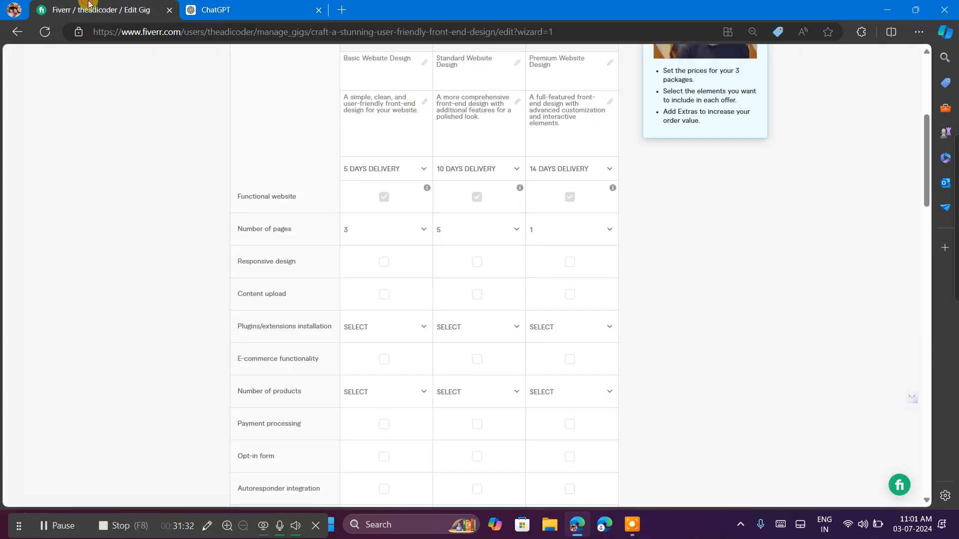
left_click(90, 9)
left_click(542, 229)
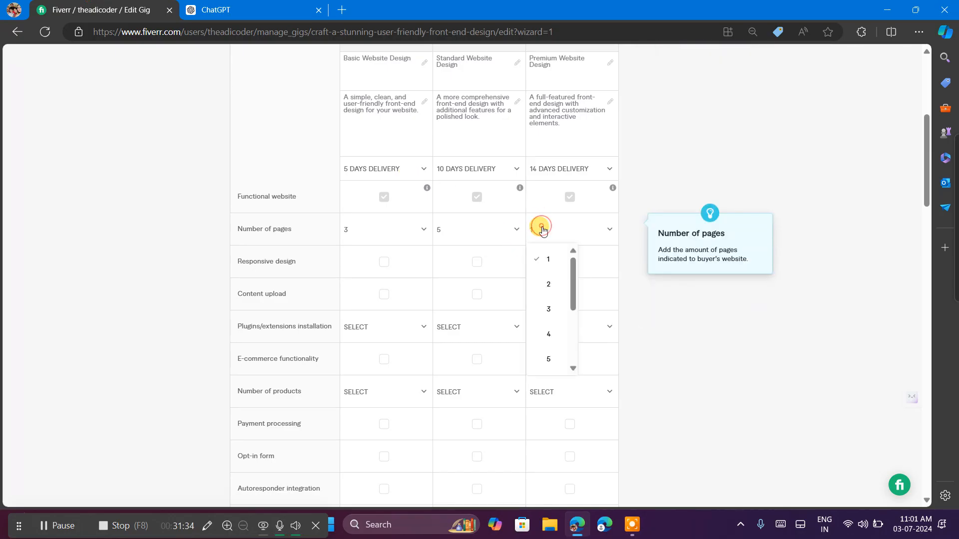
scroll(560, 347, "down", 3)
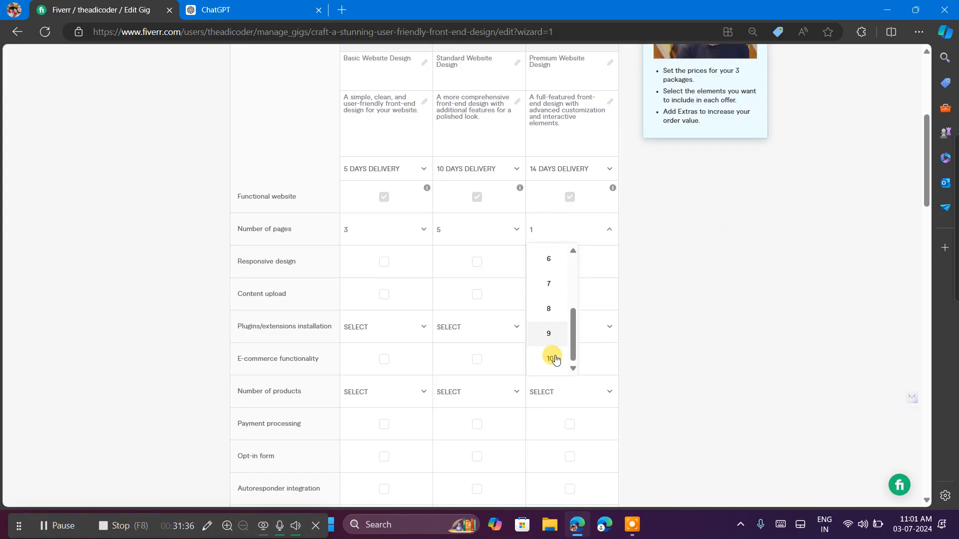
left_click(552, 359)
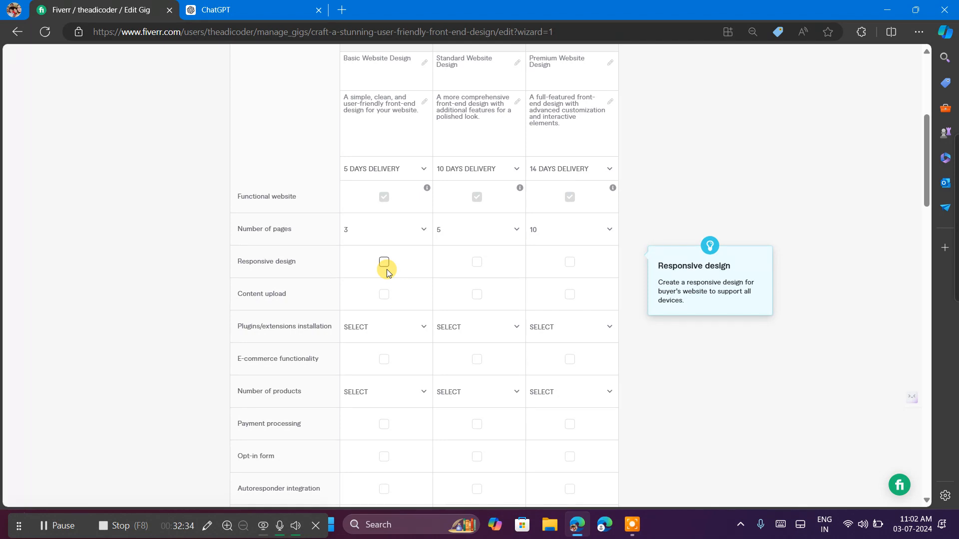
Include responsive design in the Basic, Standard and Premium packages.
left_click(385, 267)
left_click(477, 267)
left_click(568, 266)
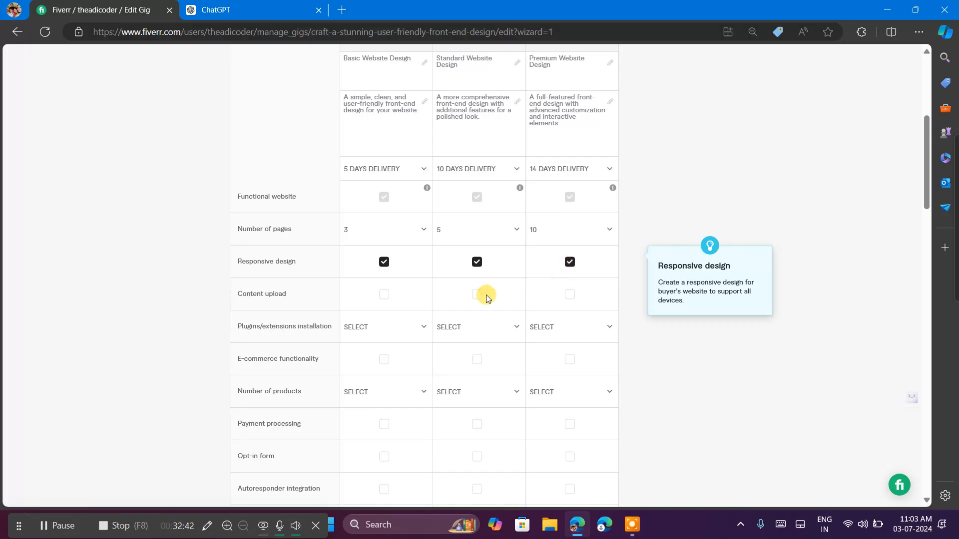
Include content upload in the Standard and Premium packages only, leaving it out of Basic.
left_click(384, 295)
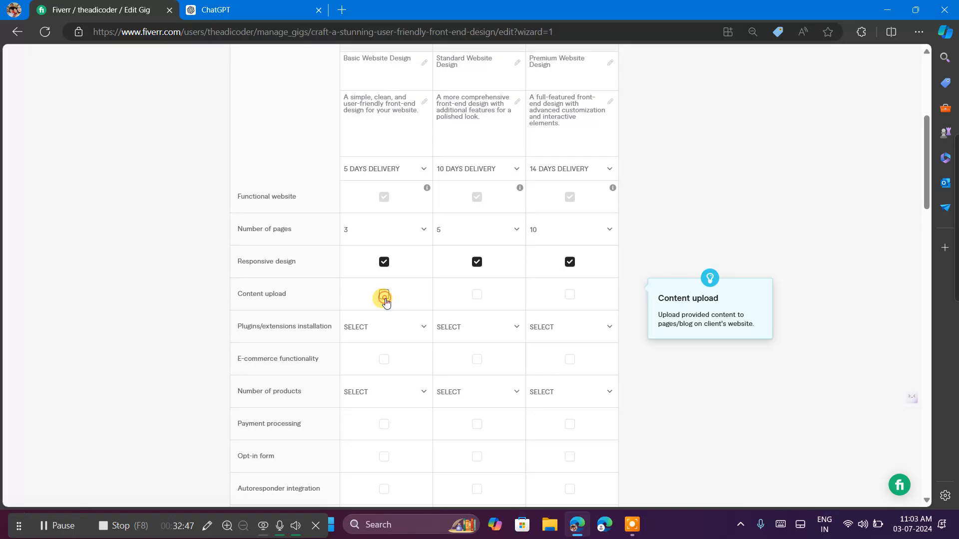
left_click(477, 297)
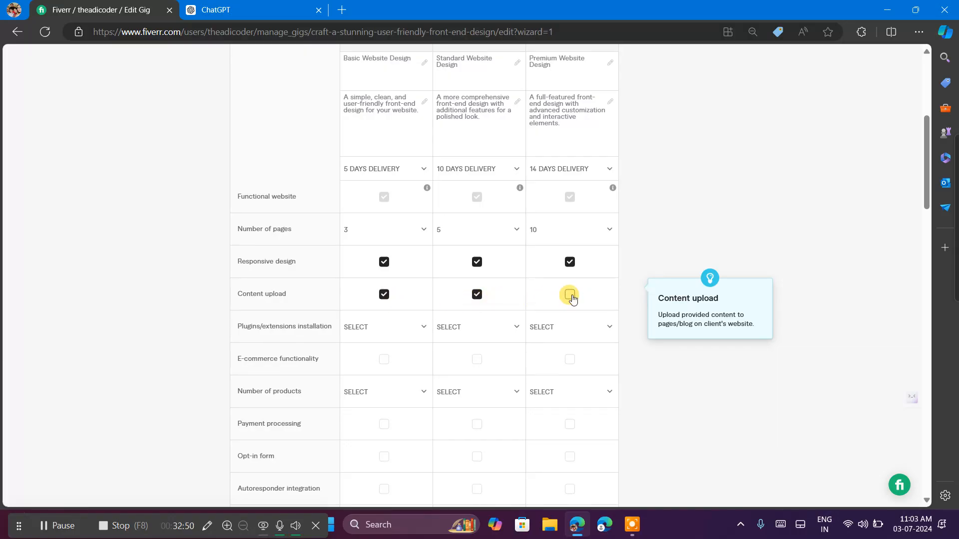
left_click(570, 296)
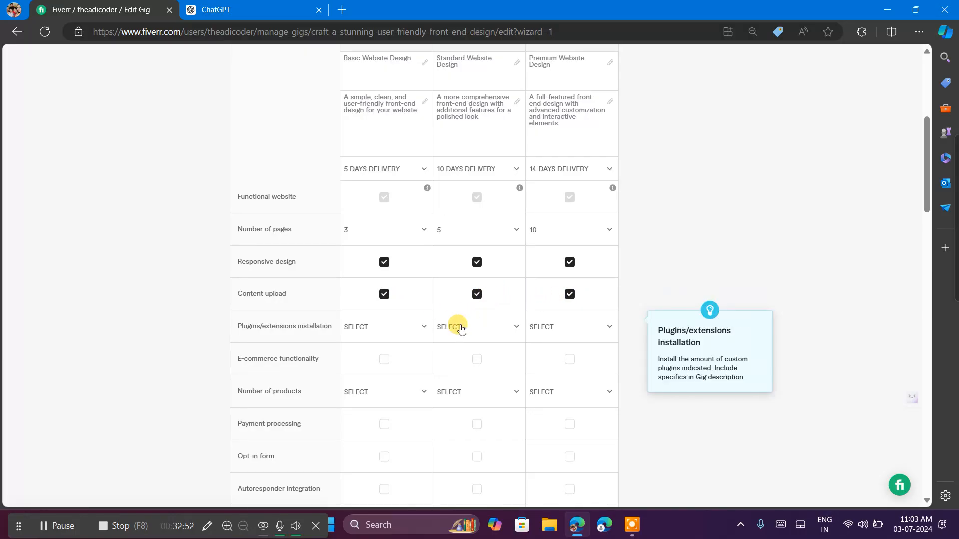
scroll(461, 328, "down", 1)
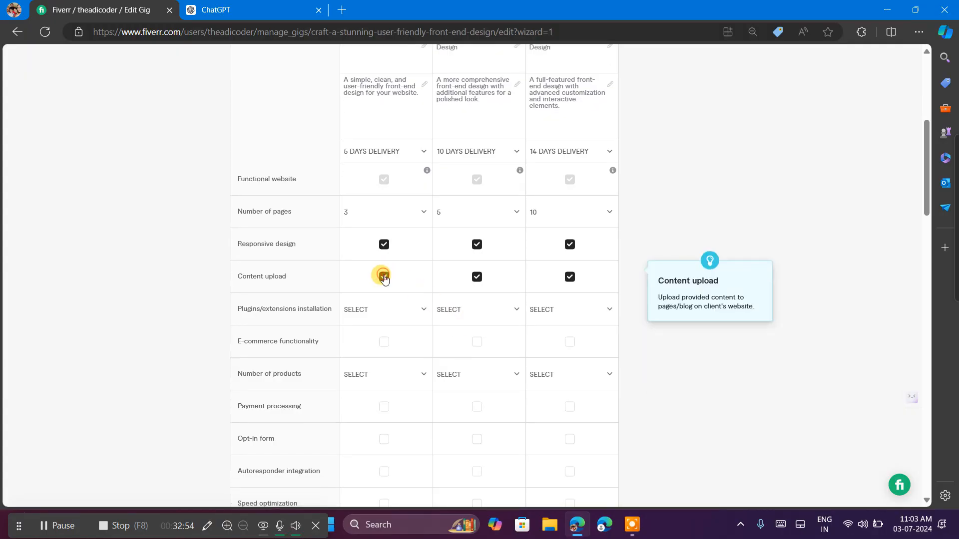
left_click(384, 277)
Leave plugins/extensions installation unselected for the Basic package and set it to 3 for the Standard package.
scroll(465, 384, "down", 1)
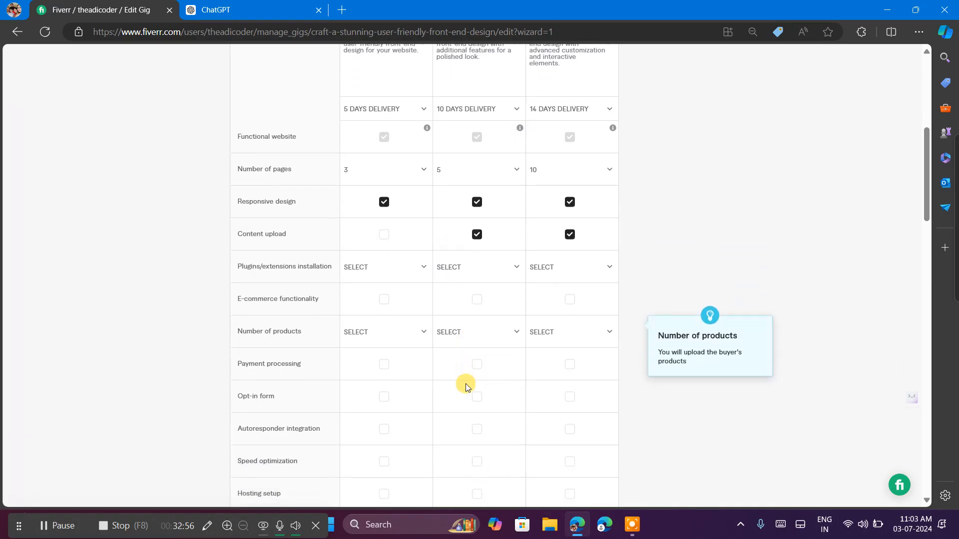
left_click(390, 272)
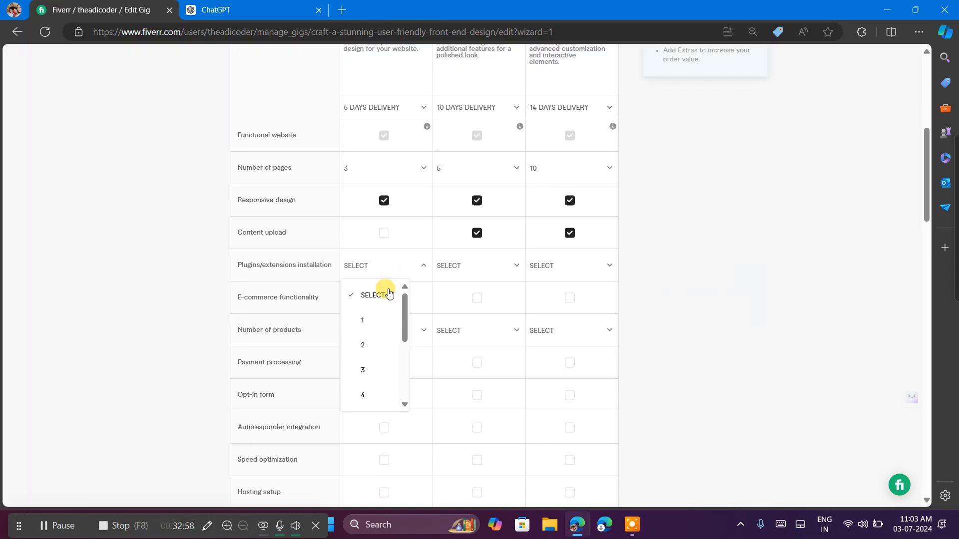
scroll(382, 347, "down", 1)
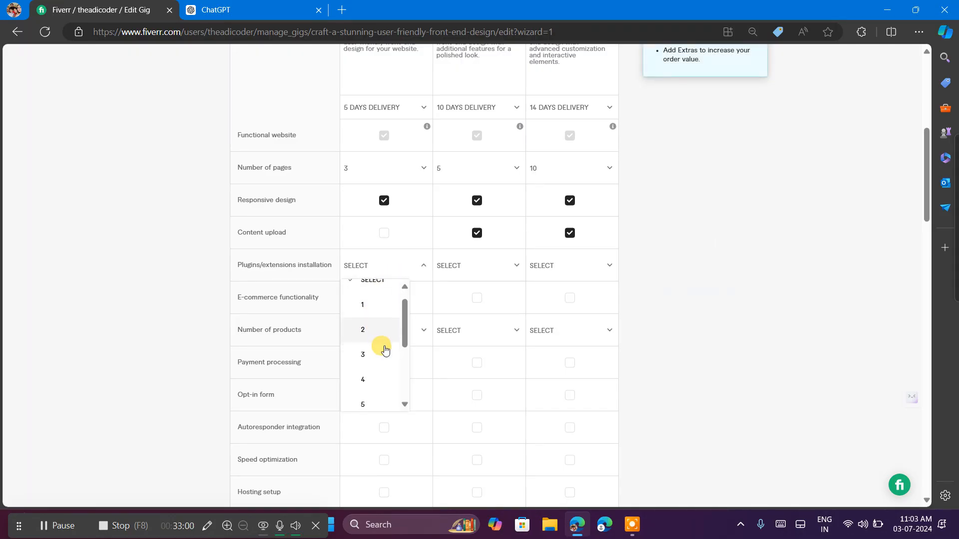
scroll(382, 347, "down", 2)
scroll(381, 347, "up", 4)
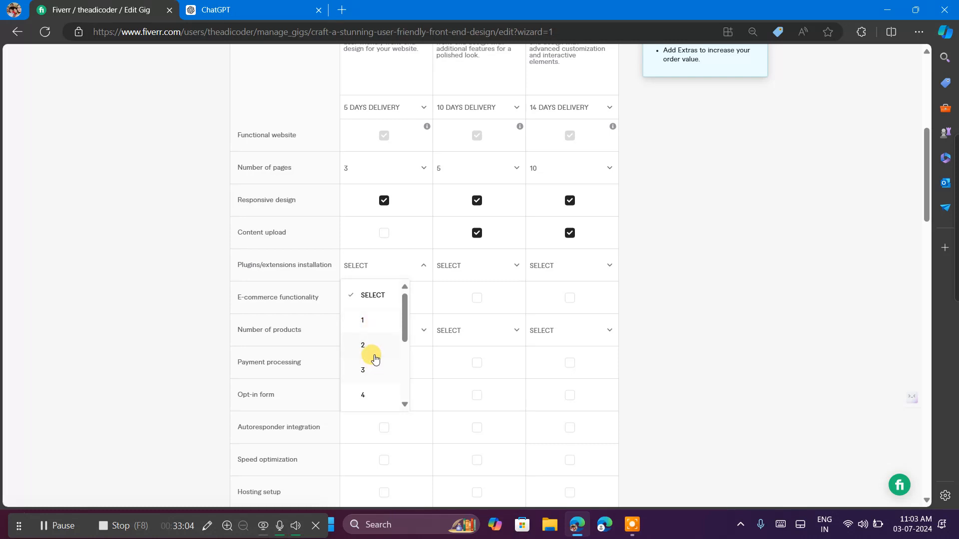
left_click(368, 296)
left_click(475, 270)
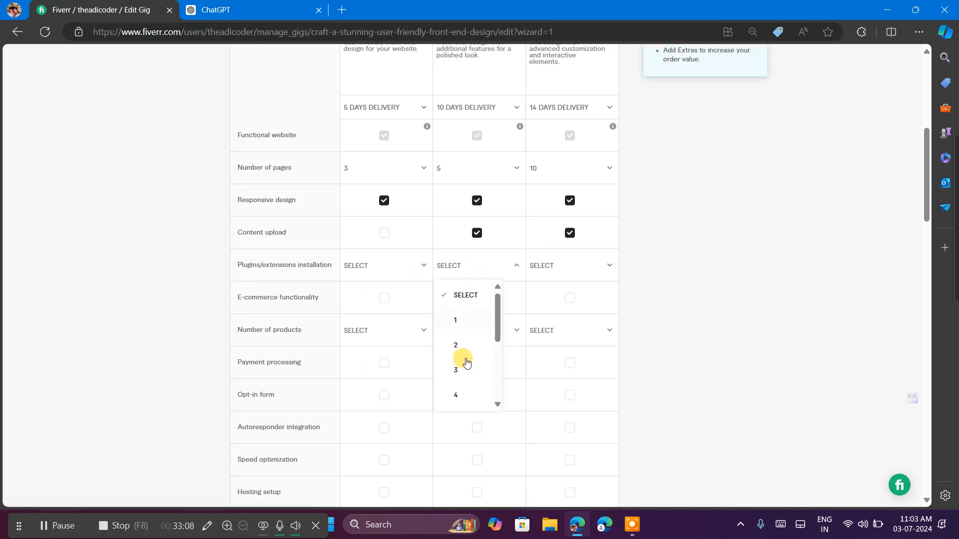
scroll(462, 370, "down", 2)
scroll(465, 378, "up", 2)
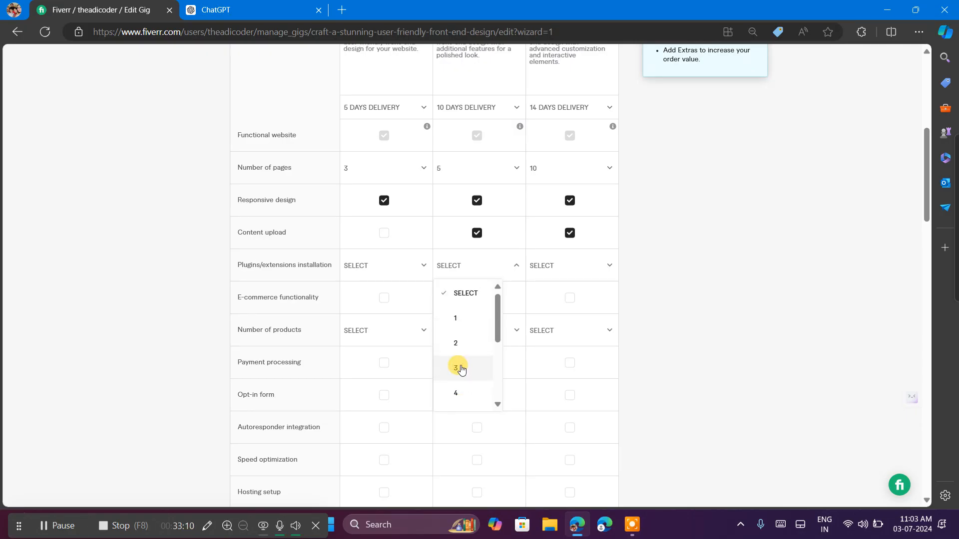
left_click(460, 368)
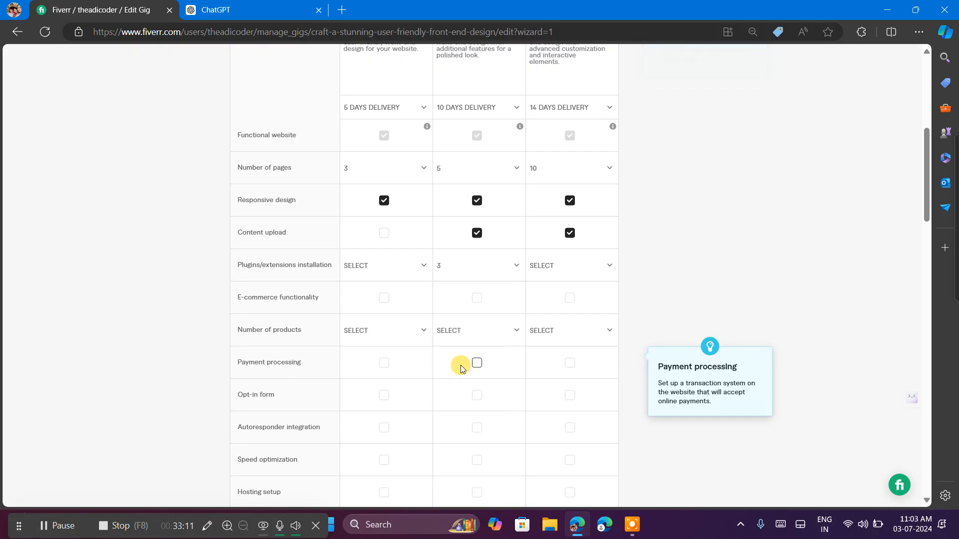
Set the Premium package's plugins/extensions installation to 6 and include e-commerce functionality in that package.
left_click(572, 260)
scroll(544, 358, "down", 3)
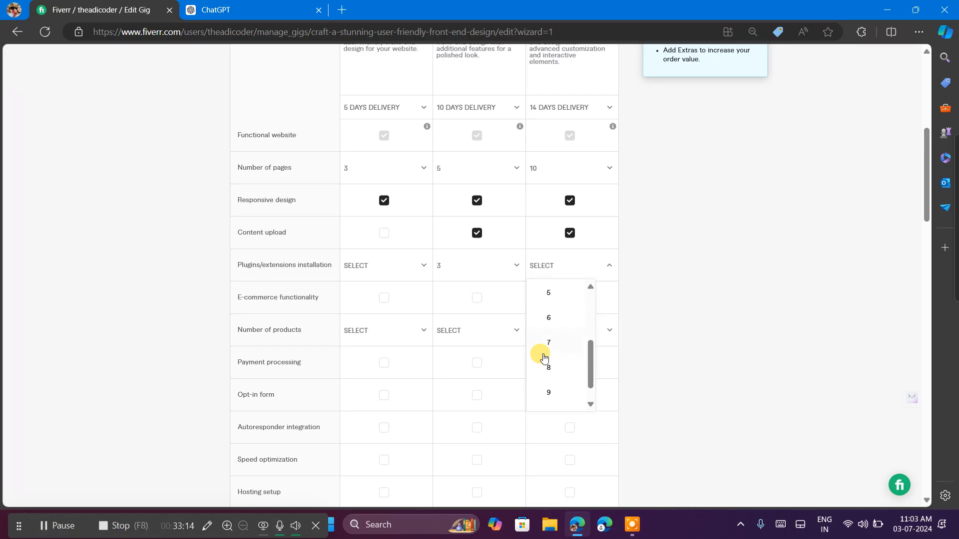
left_click(548, 320)
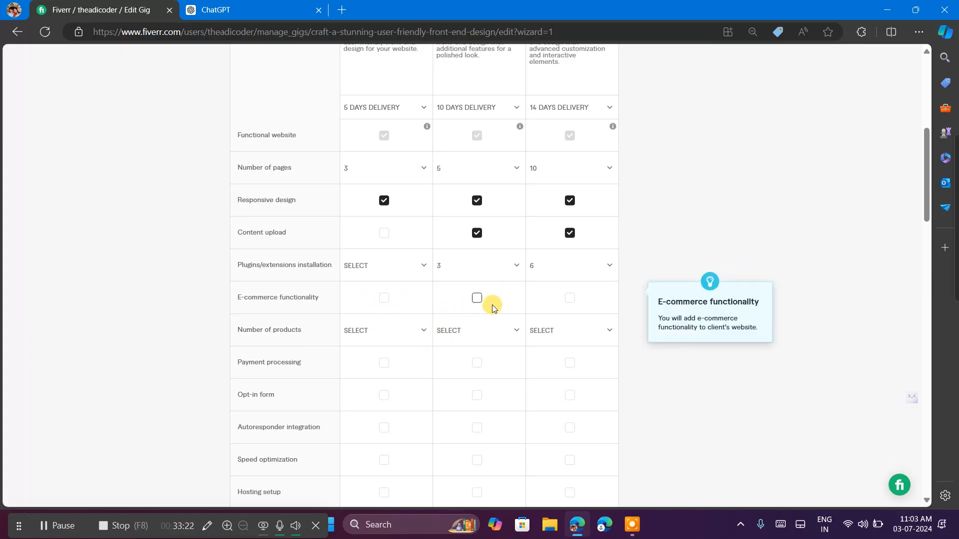
left_click(570, 301)
Set the Basic package's number of products to 8.
scroll(449, 344, "down", 2)
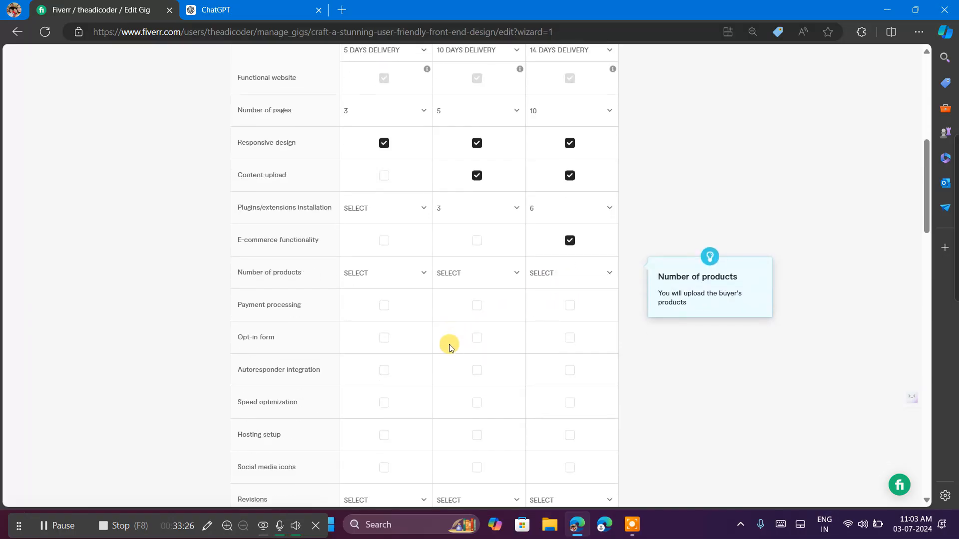
left_click(395, 253)
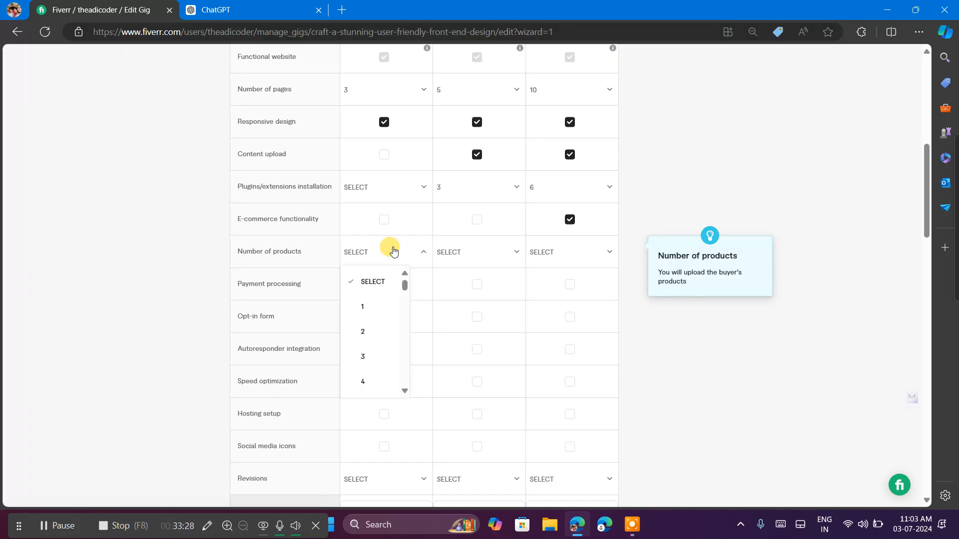
scroll(377, 380, "down", 2)
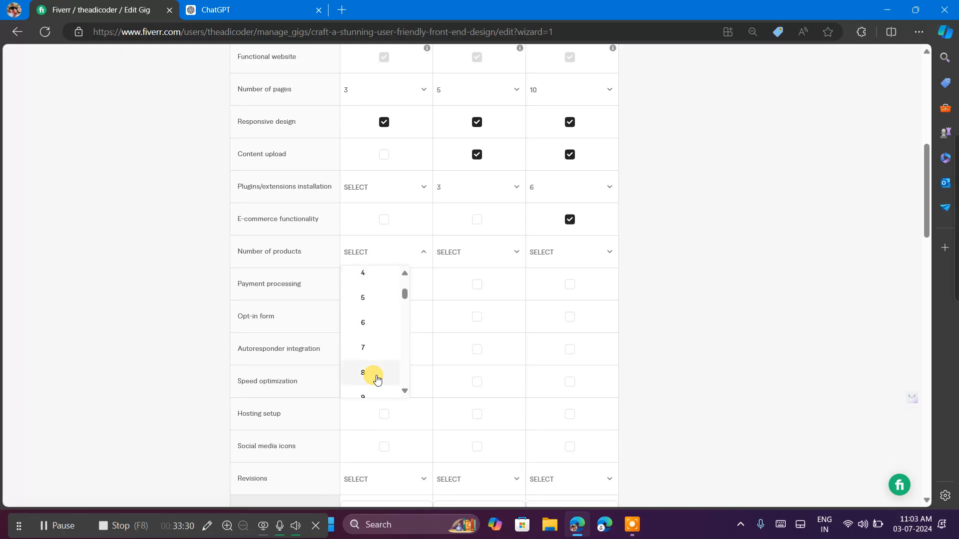
left_click(375, 378)
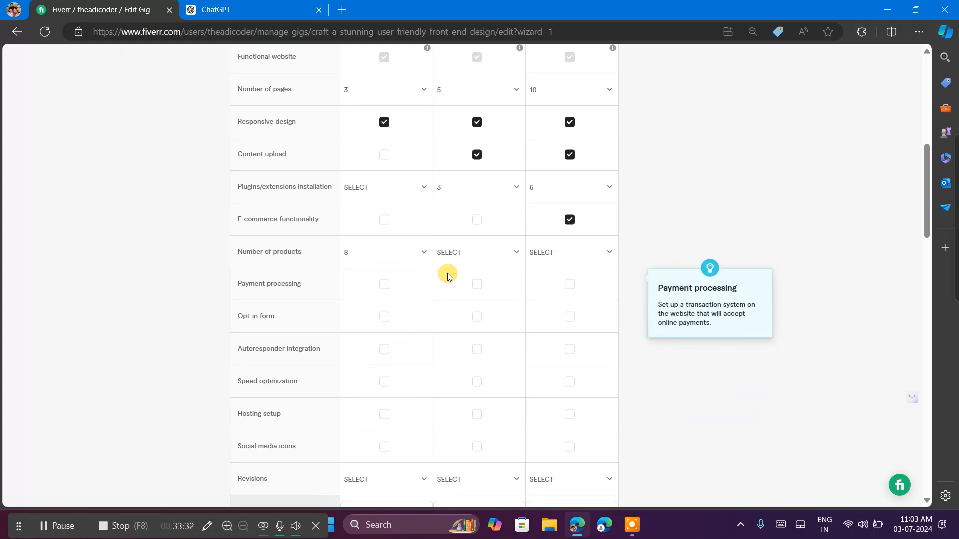
Set the Standard package's number of products to 15.
left_click(480, 256)
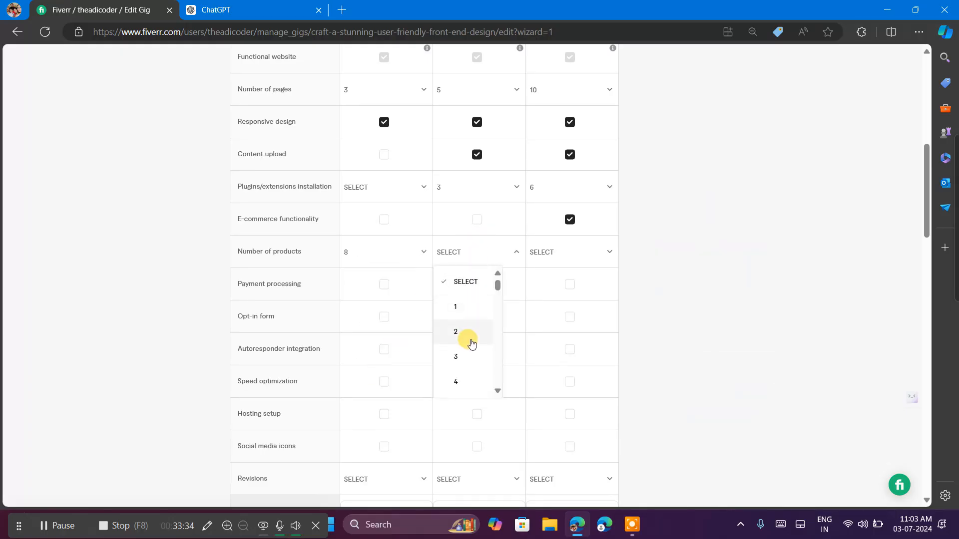
scroll(470, 340, "down", 3)
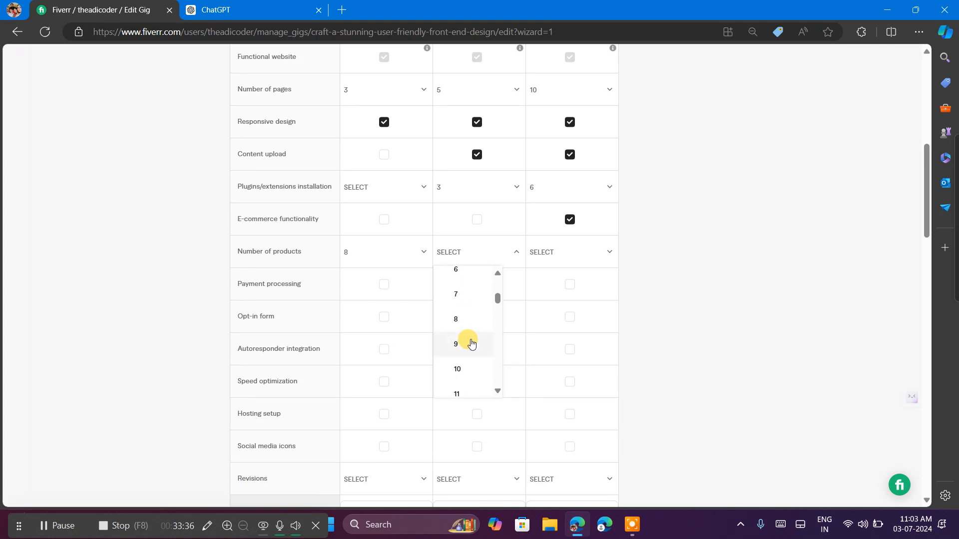
scroll(470, 350, "down", 2)
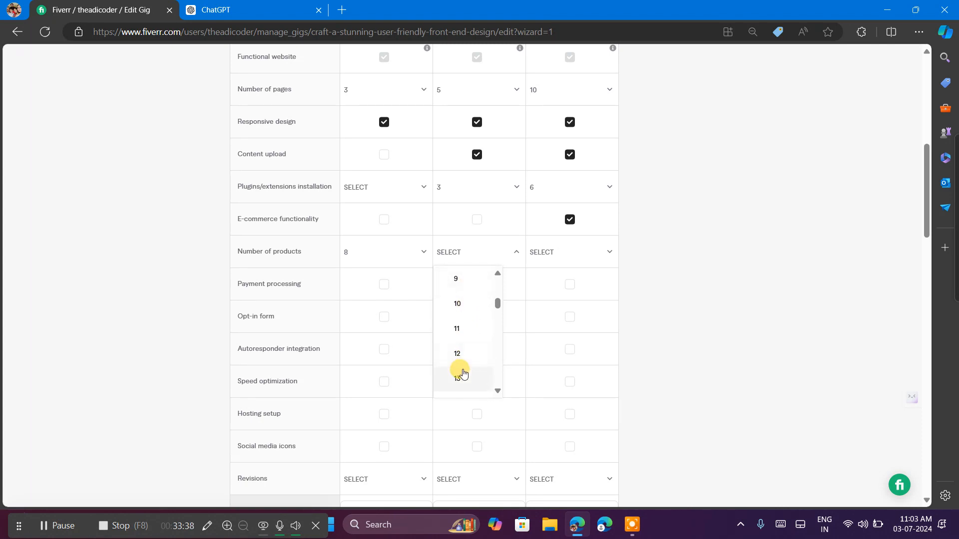
scroll(464, 374, "down", 2)
left_click(460, 370)
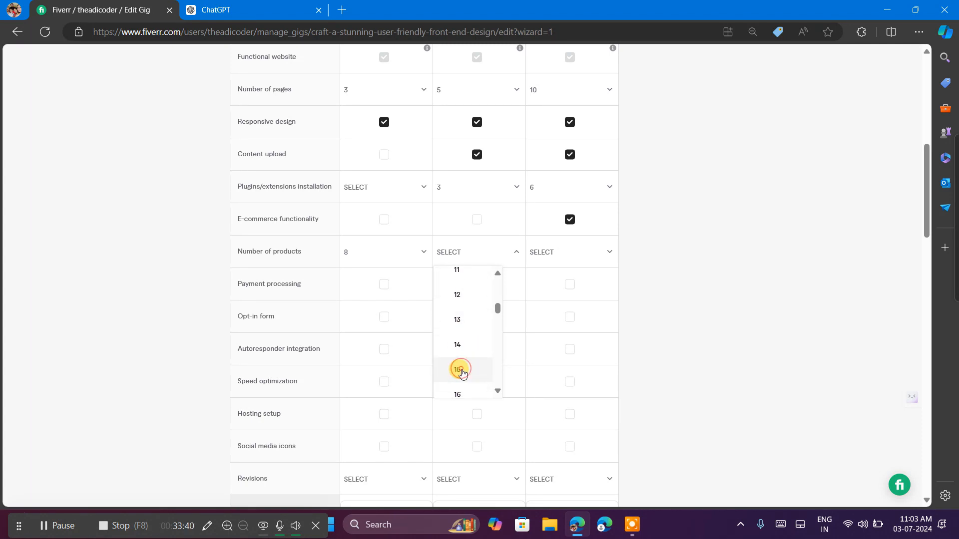
Set the Premium package's number of products to 25 and include payment processing in the Standard and Premium packages.
left_click(559, 255)
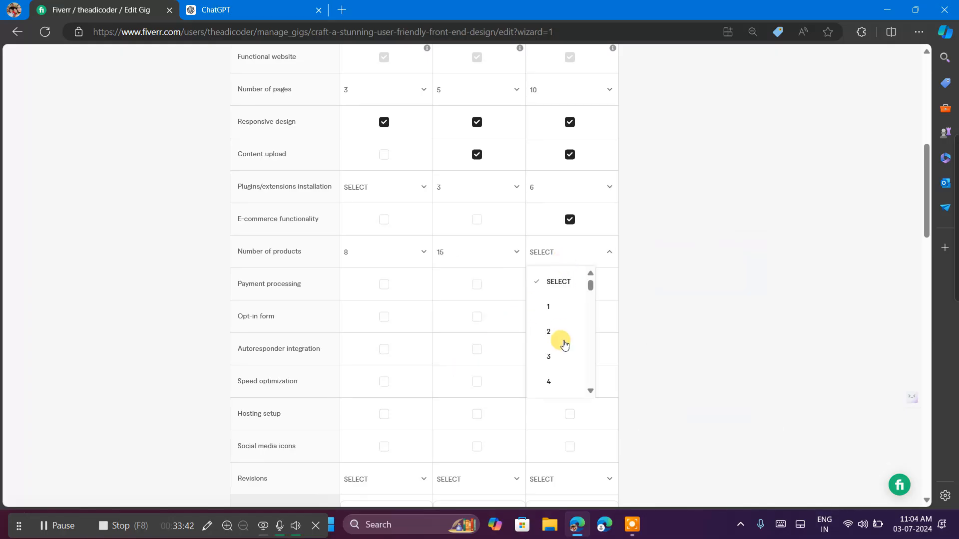
scroll(564, 345, "down", 4)
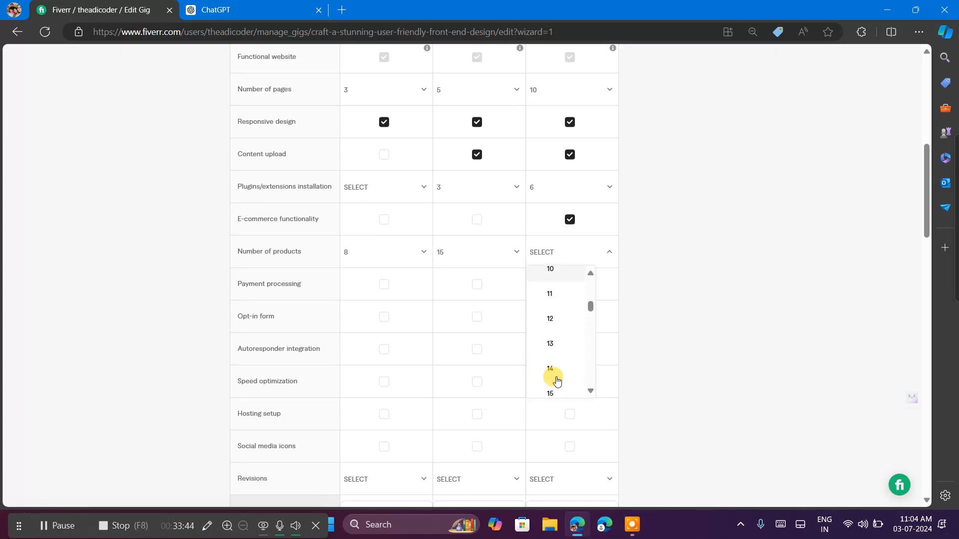
scroll(557, 381, "down", 5)
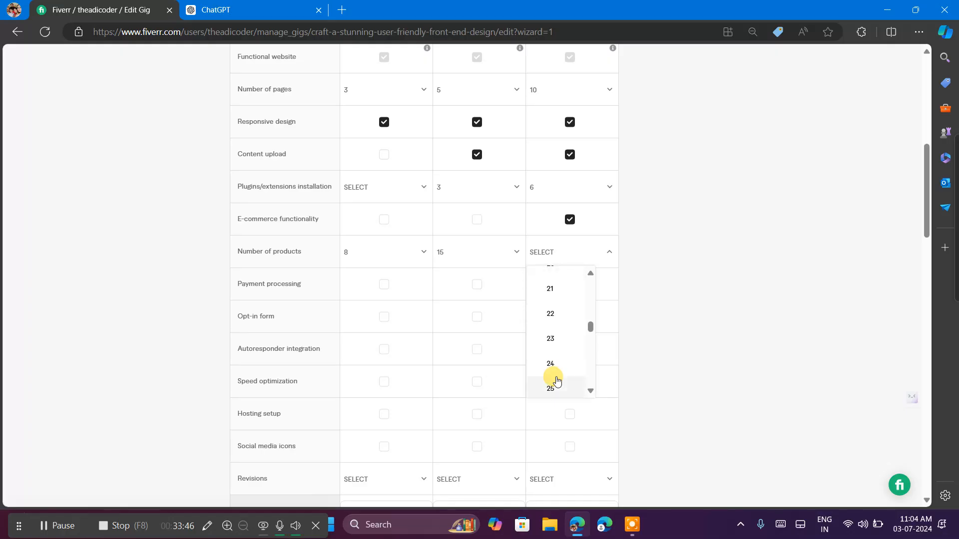
scroll(557, 381, "down", 2)
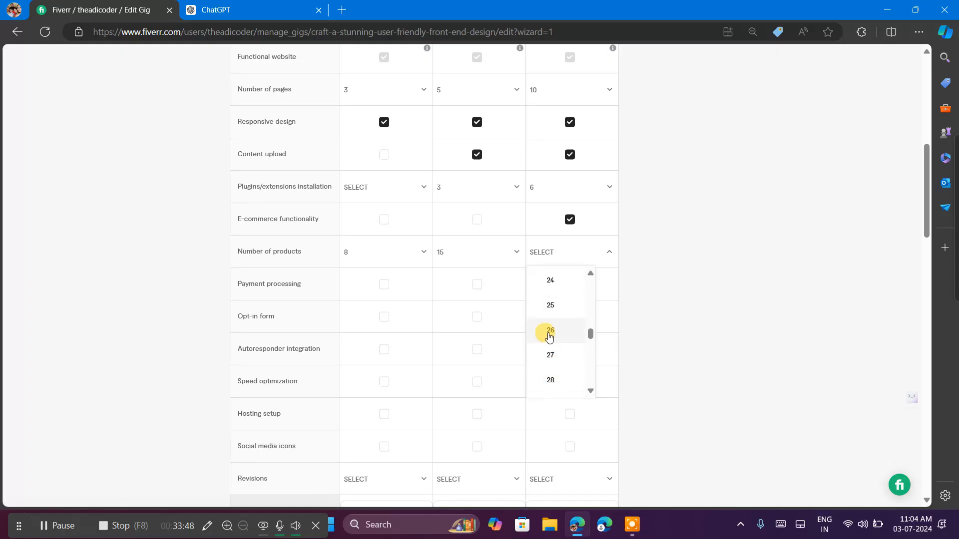
left_click(559, 309)
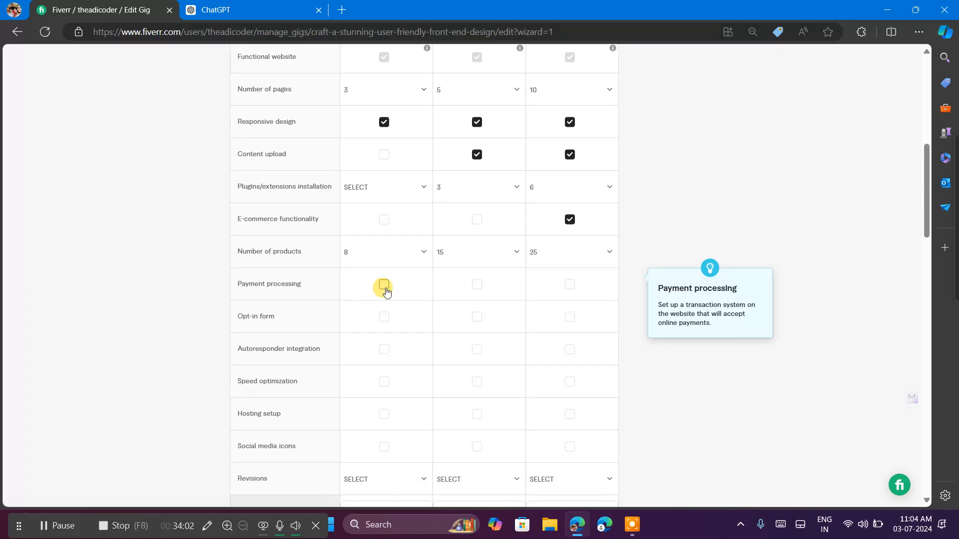
left_click(477, 285)
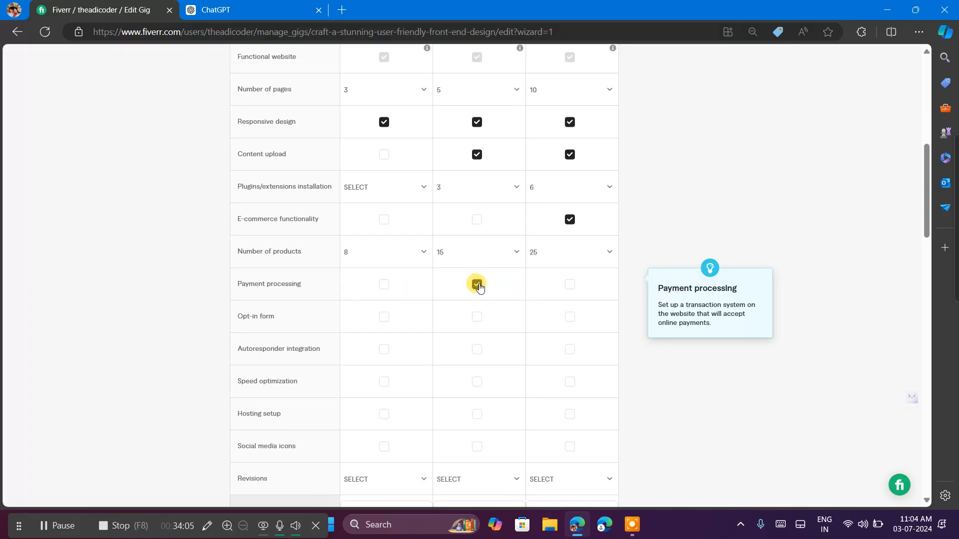
left_click(571, 285)
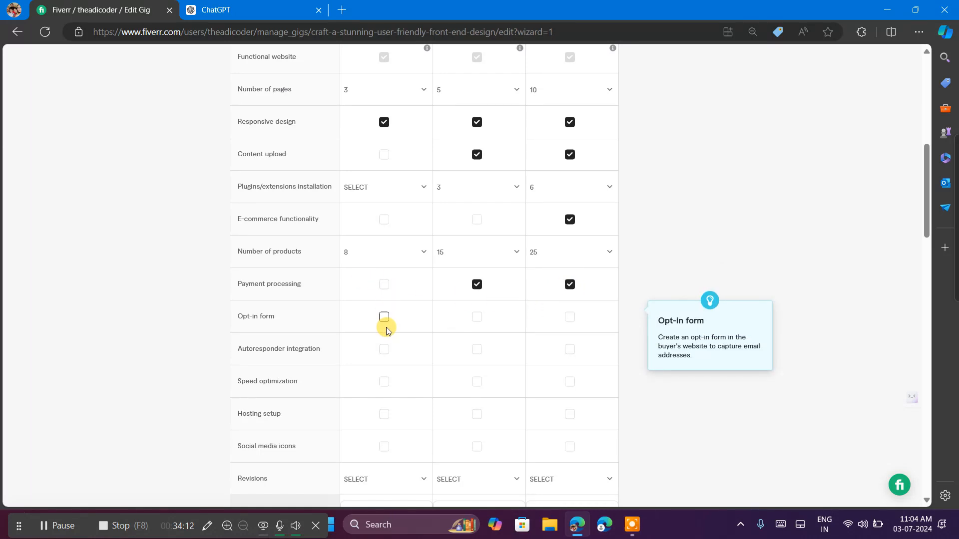
Include speed optimization in the Premium package only.
scroll(386, 327, "down", 2)
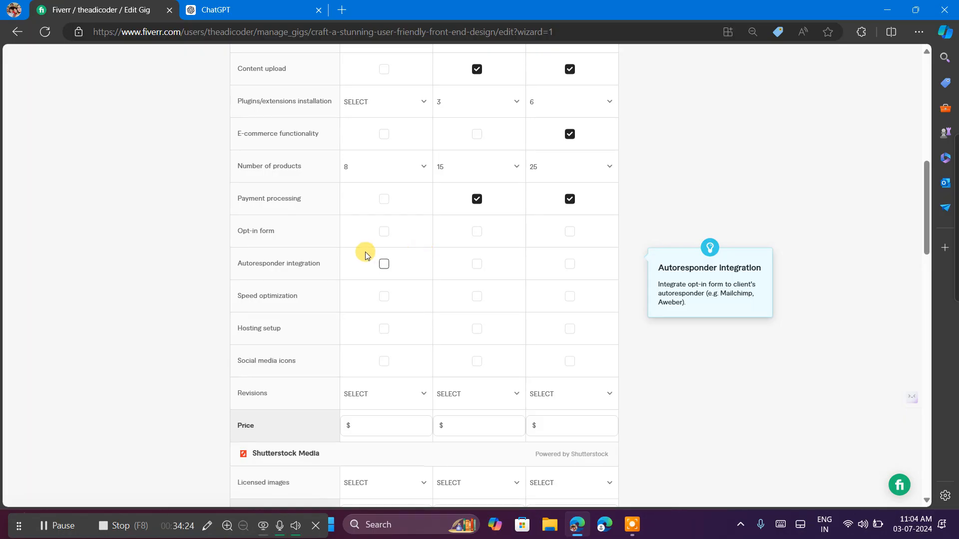
scroll(424, 225, "up", 5)
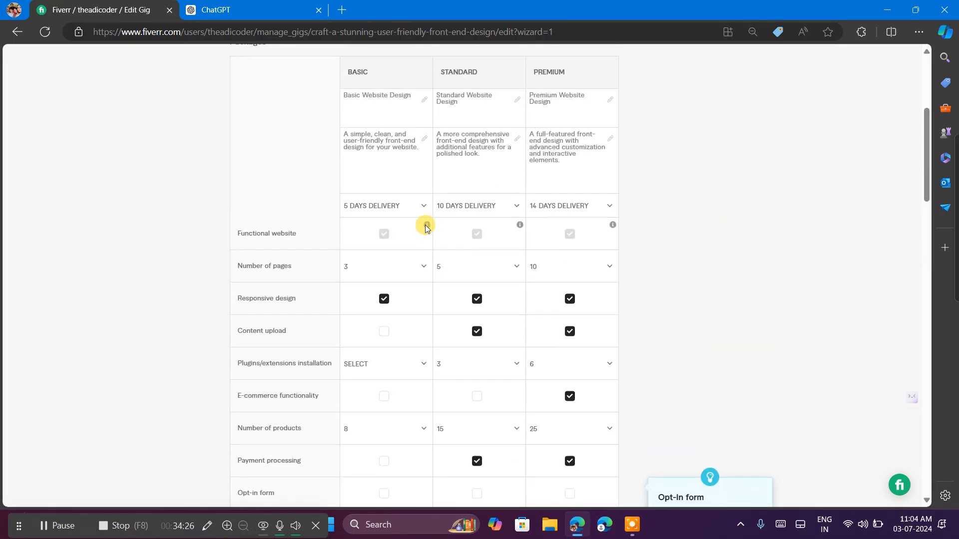
scroll(425, 227, "down", 8)
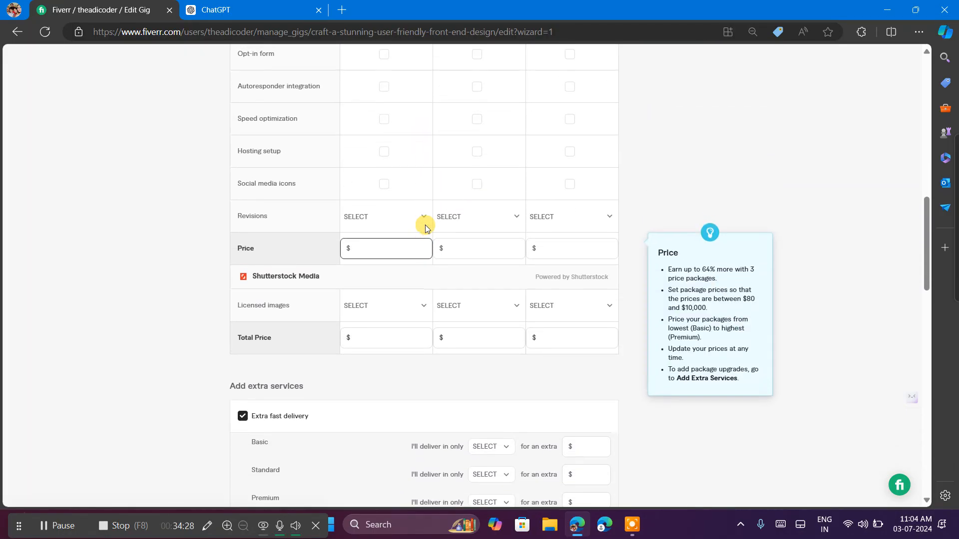
scroll(425, 225, "up", 2)
double_click(251, 297)
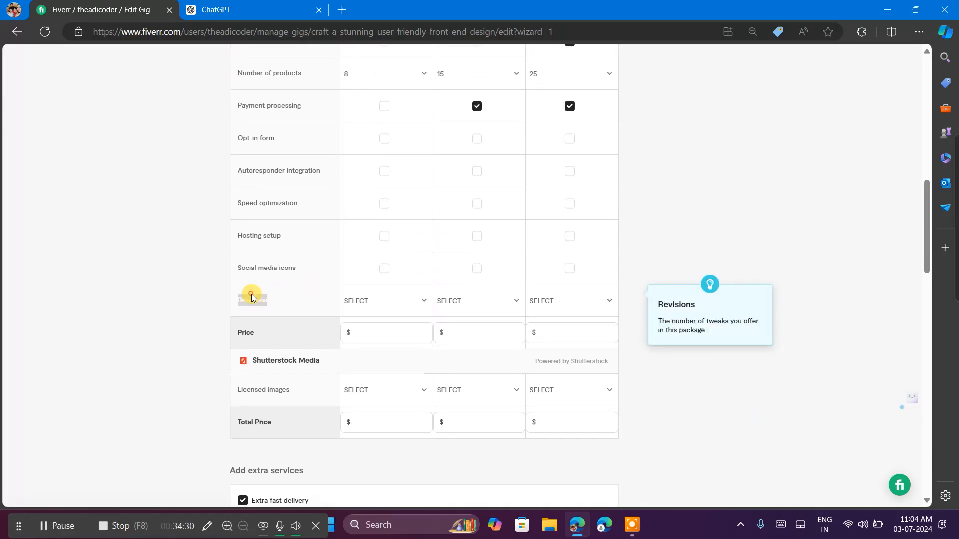
left_click(301, 304)
scroll(484, 296, "up", 2)
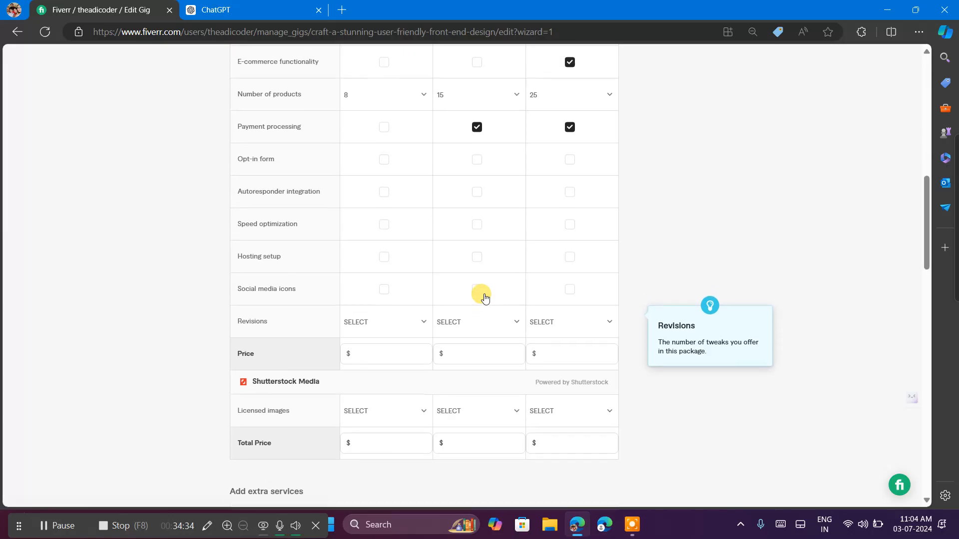
scroll(483, 298, "up", 2)
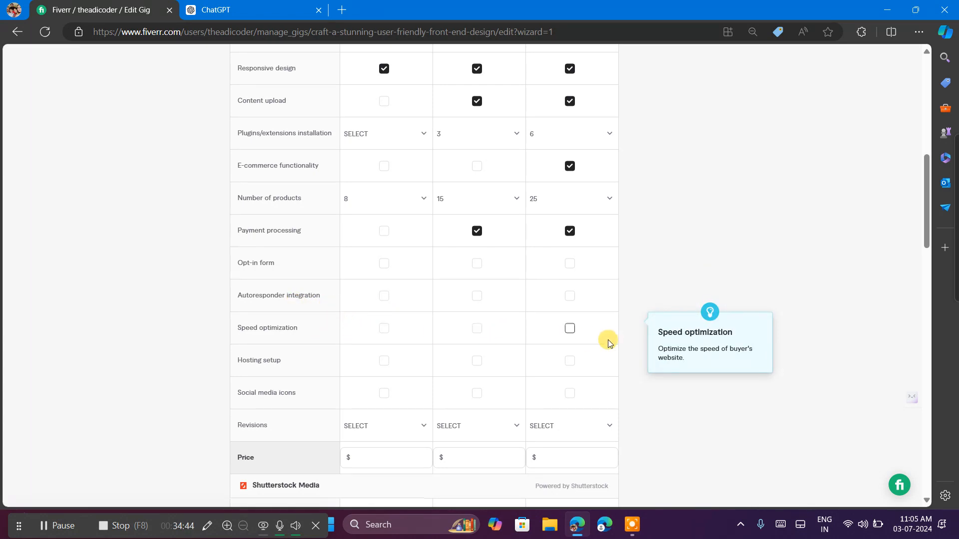
left_click(570, 331)
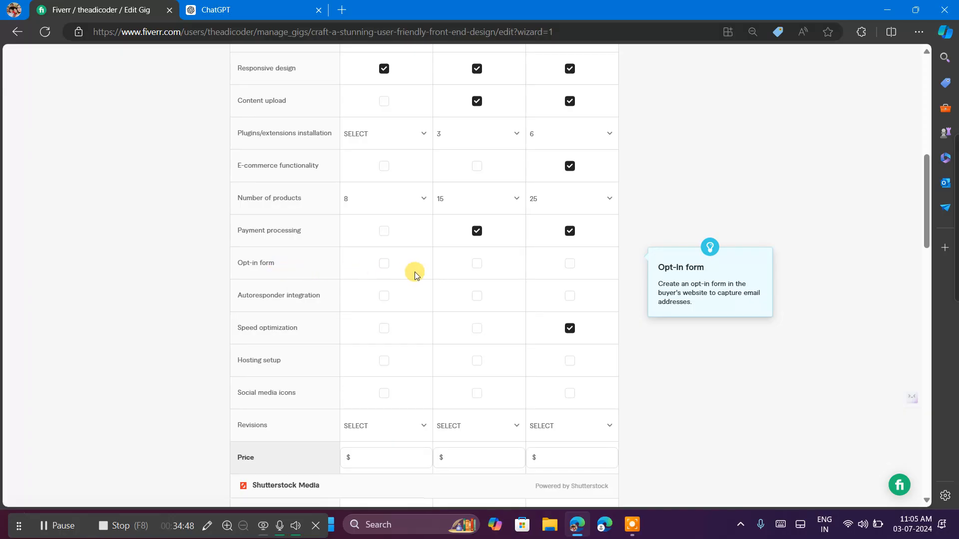
Include an opt-in form in the Standard and Premium packages, and autoresponder integration in the Premium package only.
left_click(476, 264)
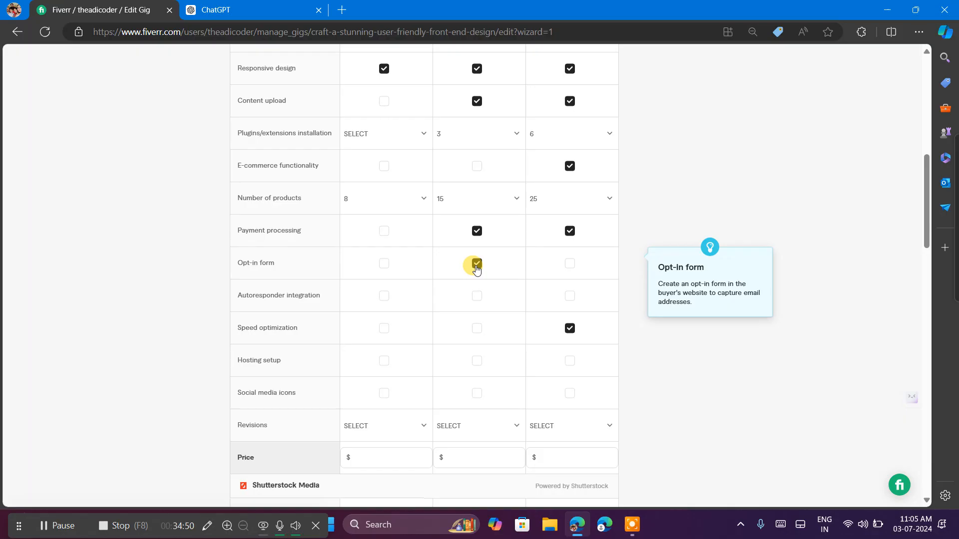
left_click(570, 264)
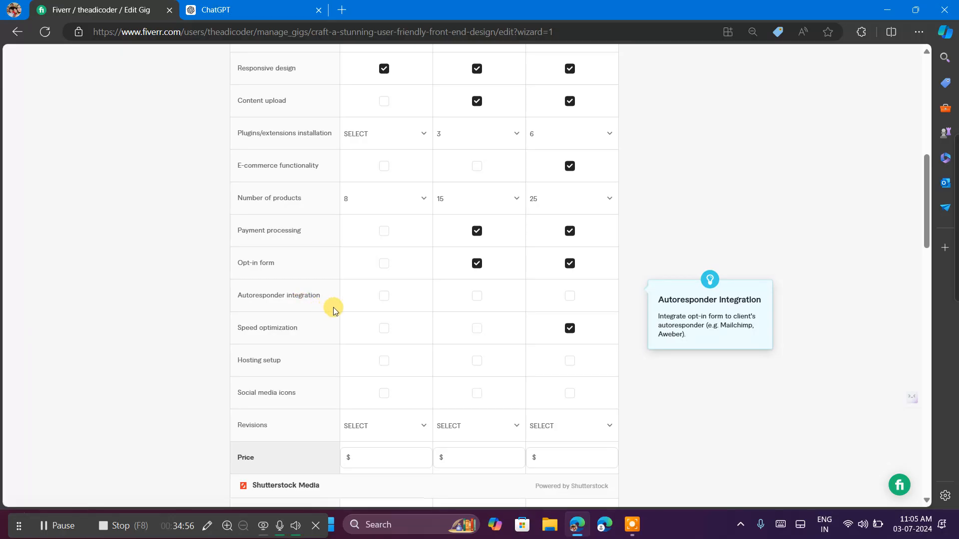
left_click(568, 299)
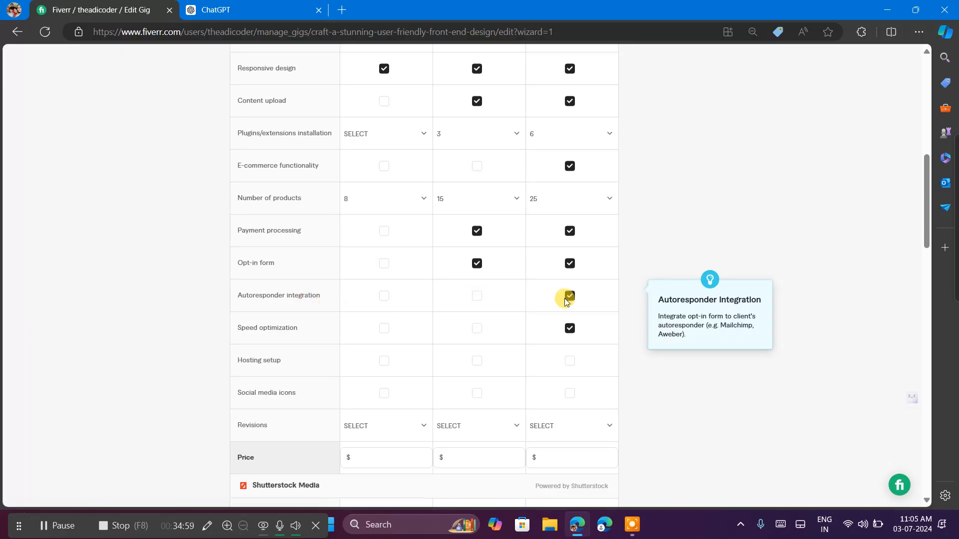
left_click(477, 298)
left_click(477, 299)
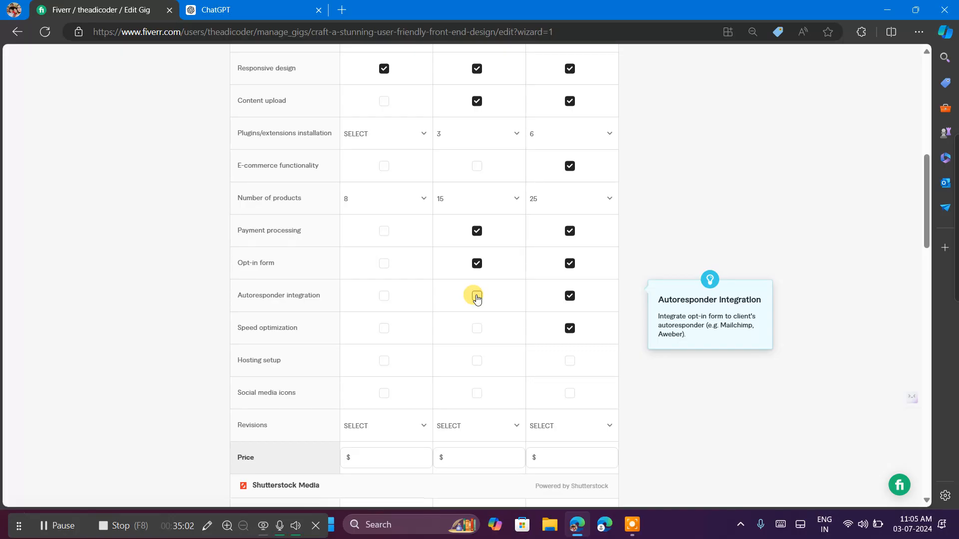
Include hosting setup and social media icons in all three packages.
scroll(426, 338, "down", 2)
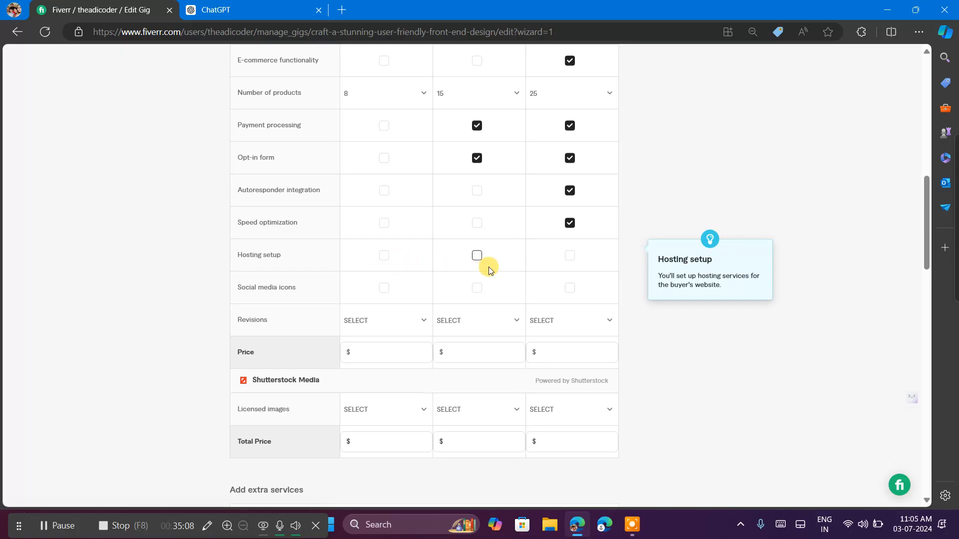
left_click(476, 256)
left_click(572, 257)
left_click(386, 257)
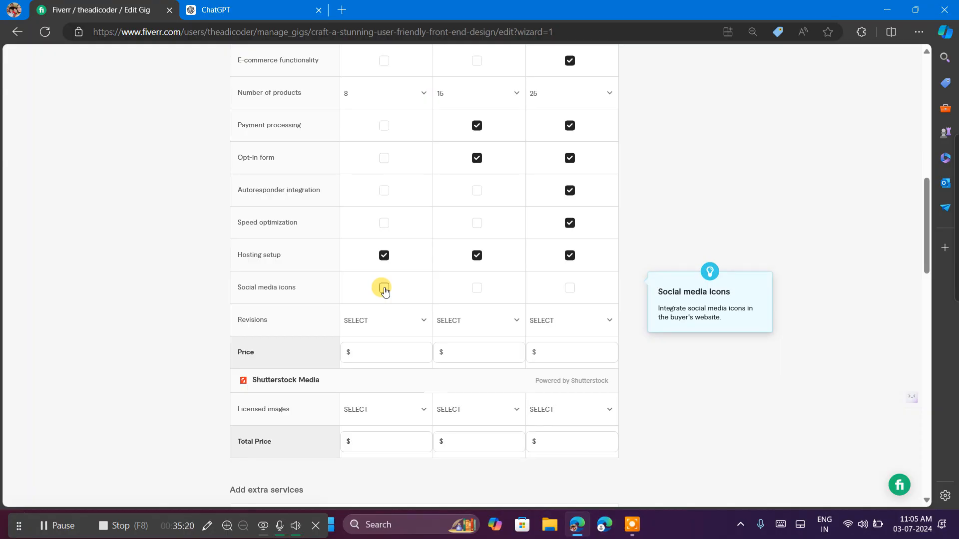
left_click(384, 289)
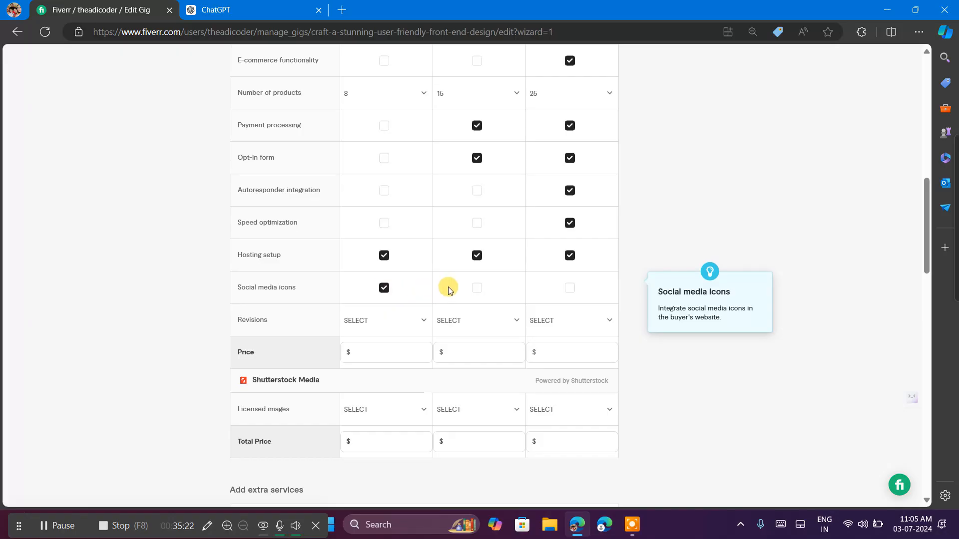
left_click(474, 287)
left_click(569, 288)
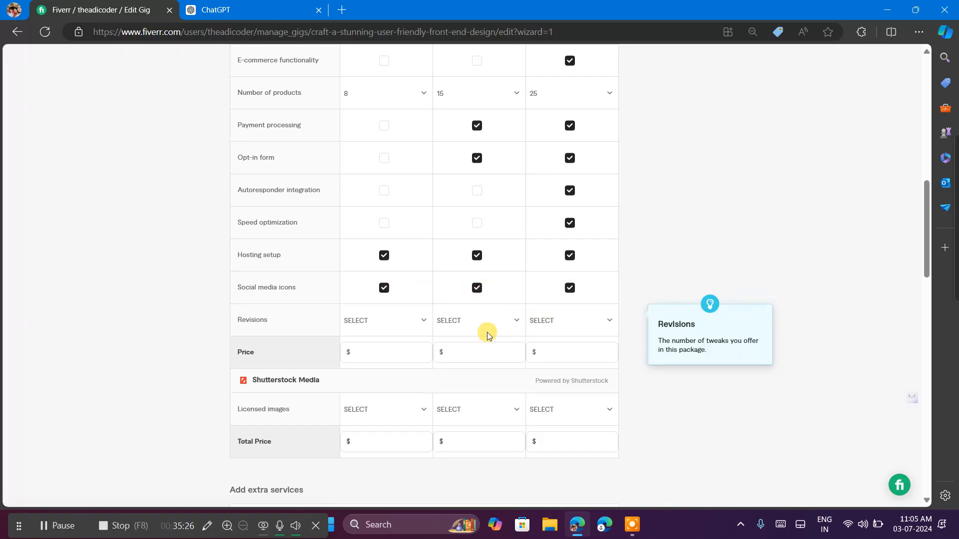
Set the number of revisions to 1 for Basic, 2 for Standard and 3 for Premium.
left_click(382, 324)
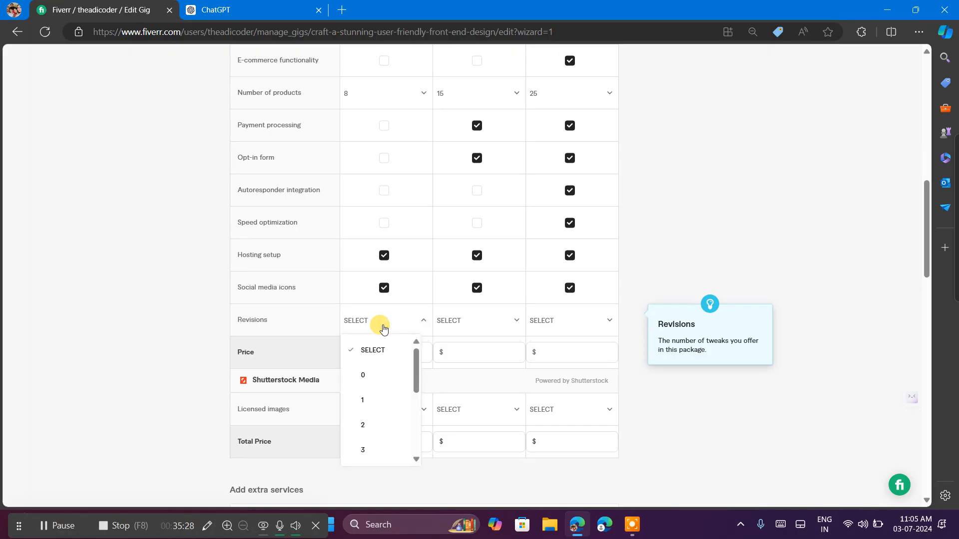
left_click(384, 400)
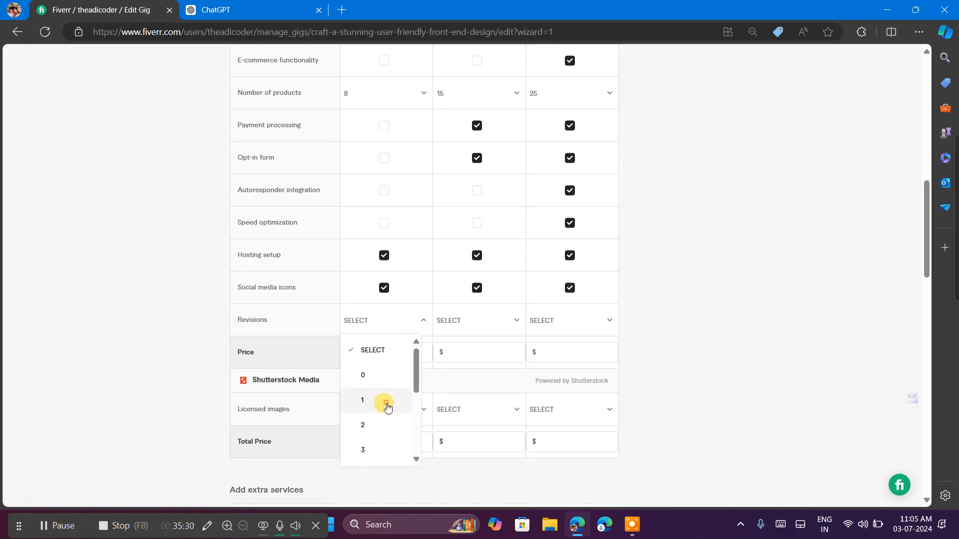
left_click(488, 320)
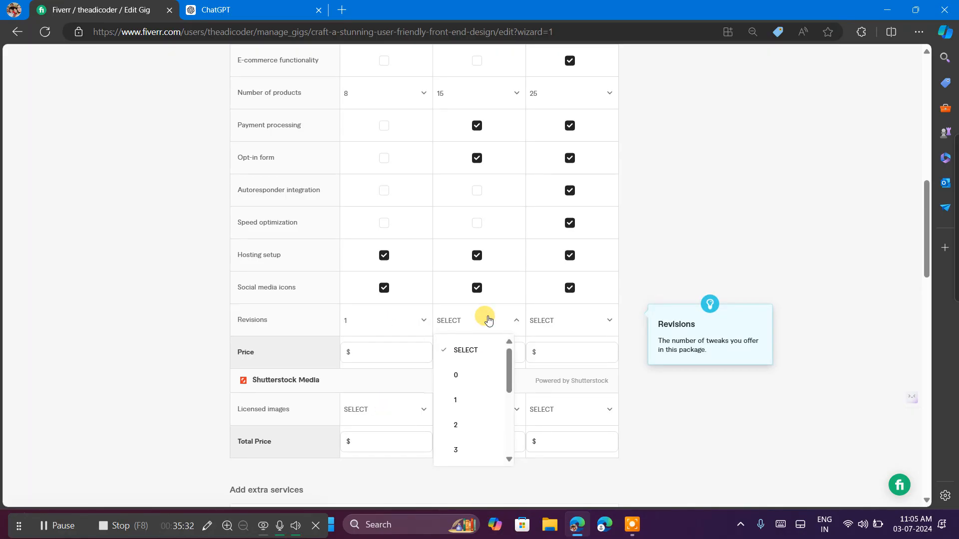
left_click(465, 423)
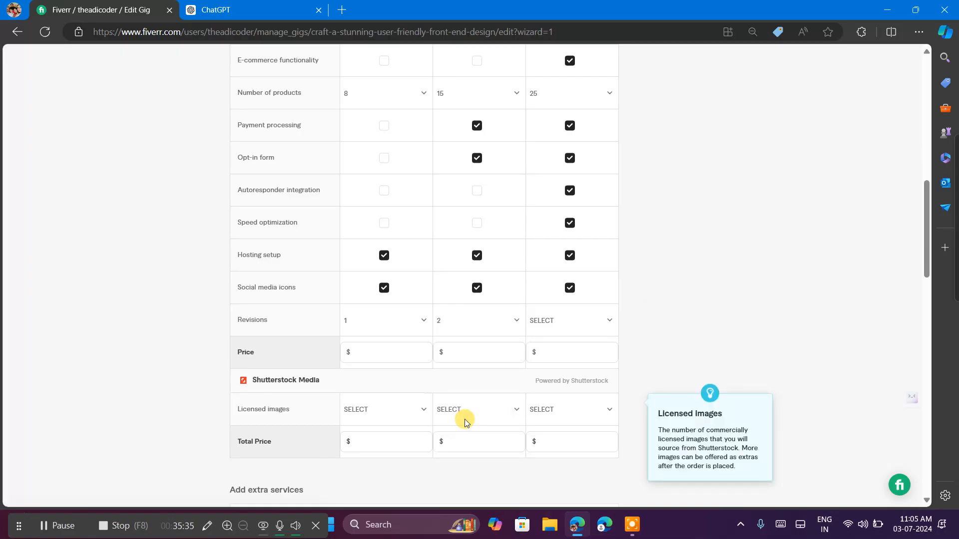
left_click(553, 326)
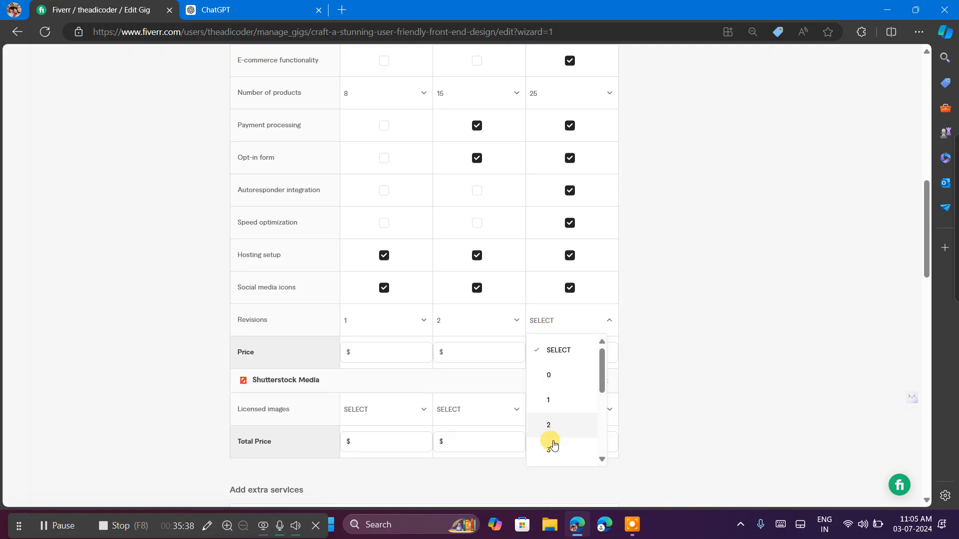
left_click(552, 453)
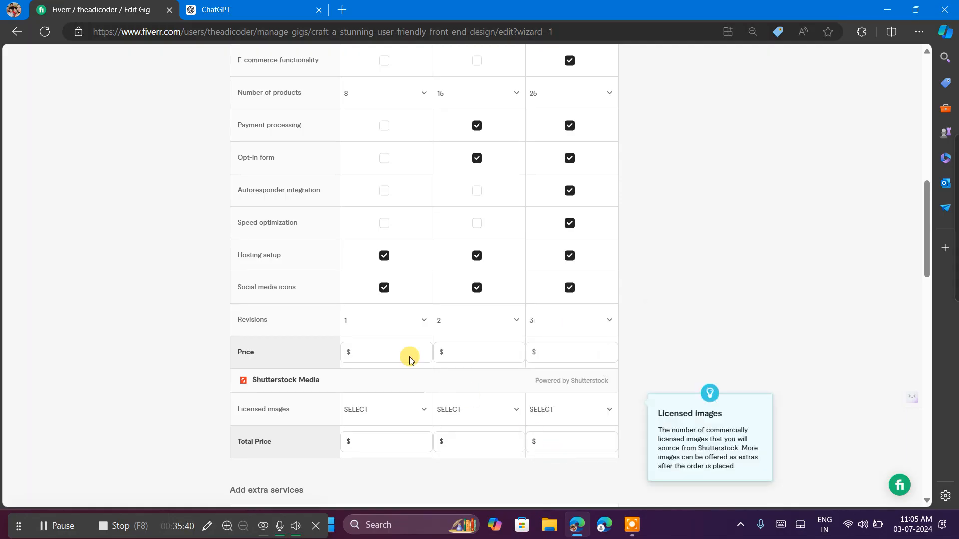
Switch to ChatGPT to review its suggested Premium package services, then return to the Fiverr gig form.
left_click(187, 10)
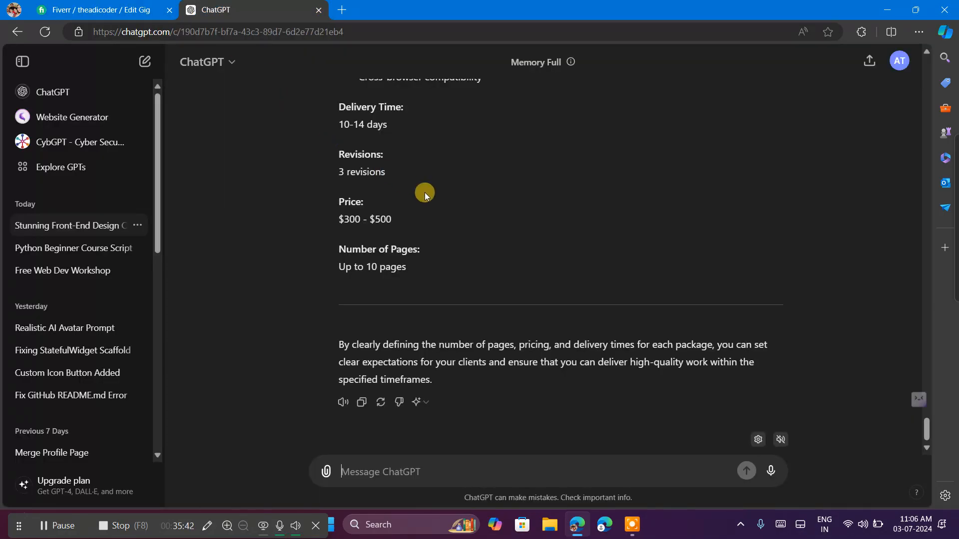
scroll(438, 202, "up", 5)
scroll(442, 204, "up", 1)
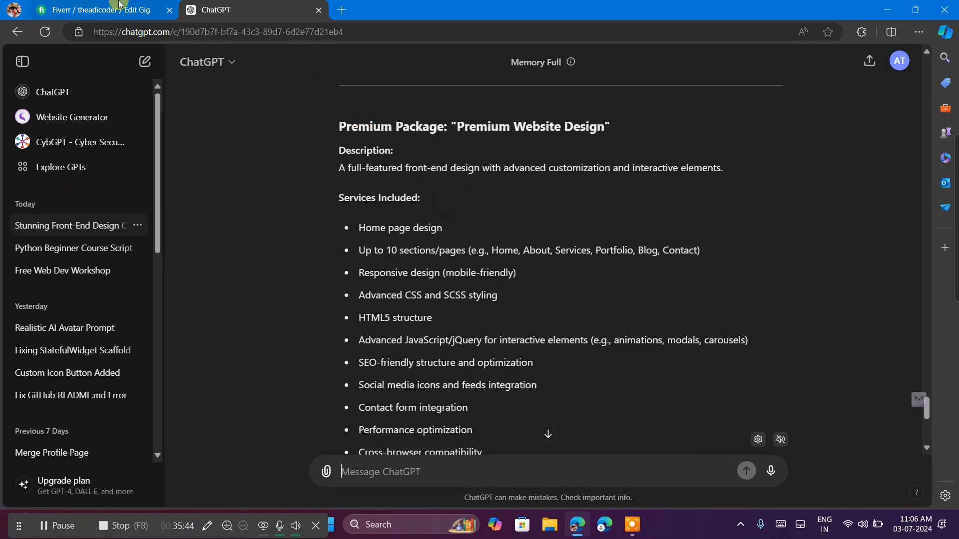
left_click(133, 12)
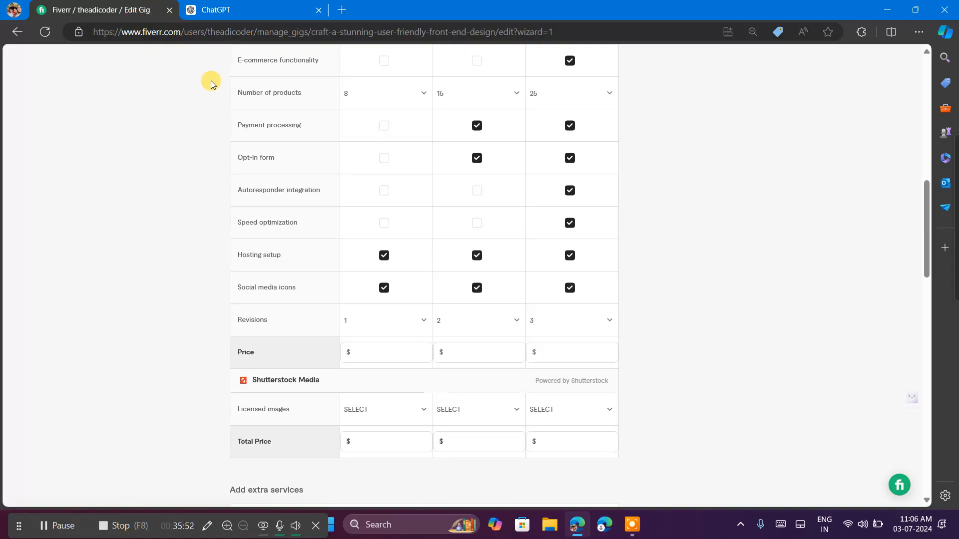
Copy the package table's feature rows from Functional website through Licensed images.
scroll(229, 169, "up", 3)
scroll(229, 169, "up", 2)
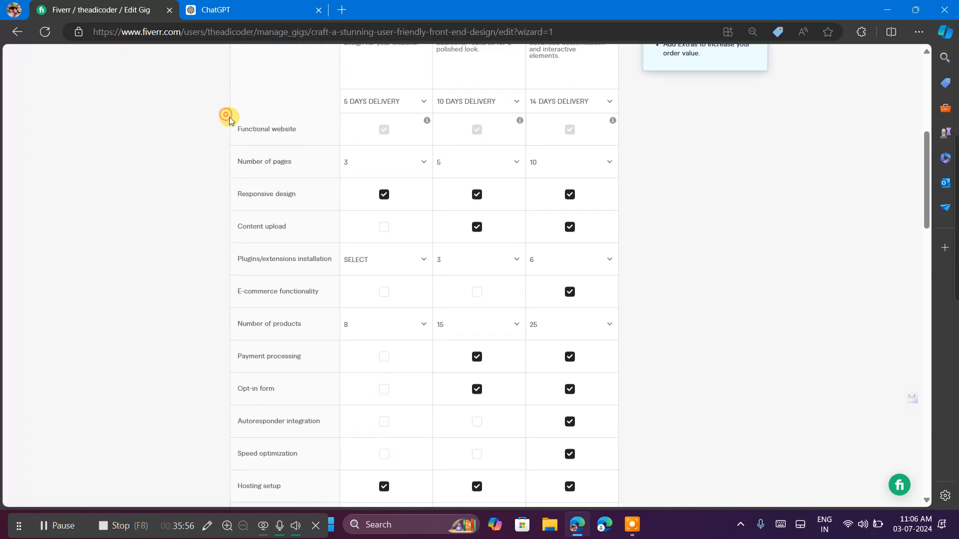
left_click_drag(226, 117, 321, 447)
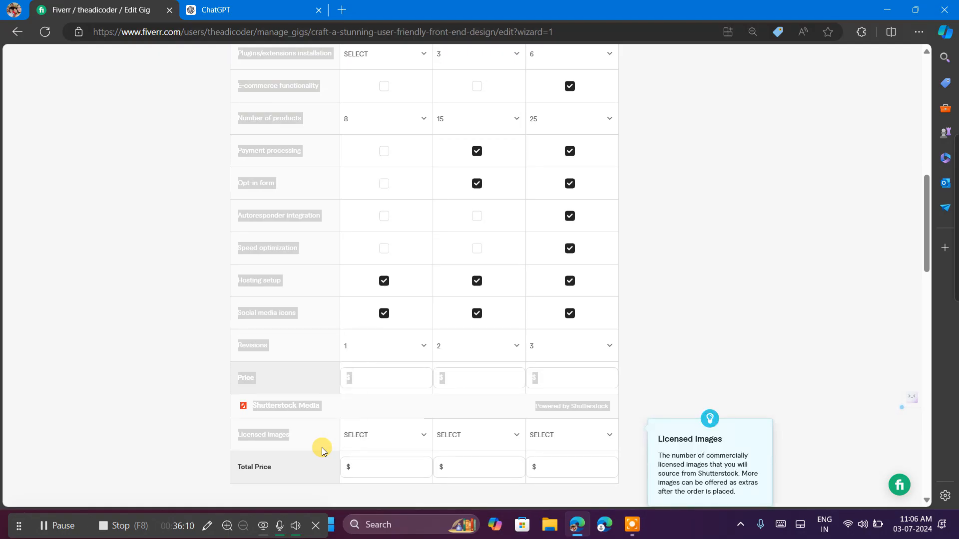
Switch to ChatGPT and send "I have this default thing which already provided by fiverr tell which thing i provide in Basic , standard and premium".
left_click(213, 9)
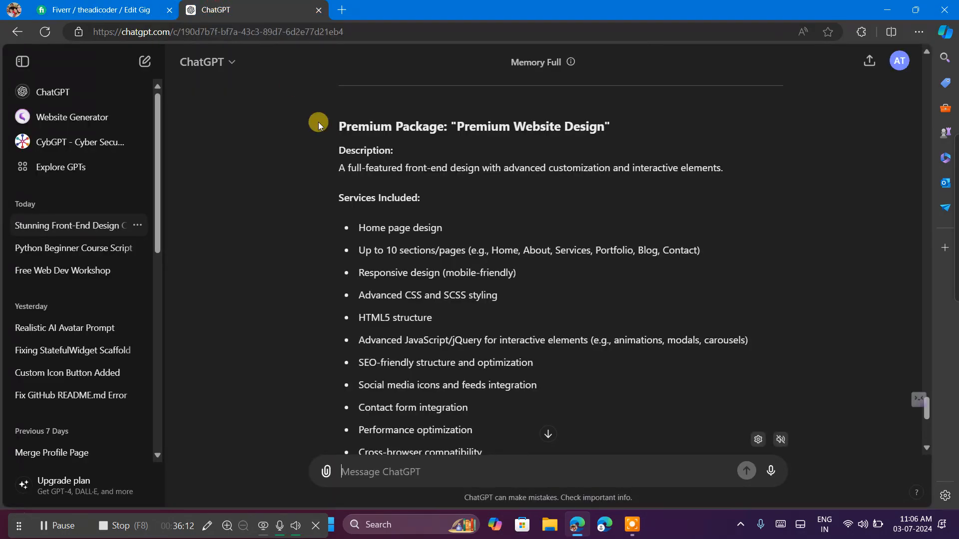
scroll(455, 274, "down", 7)
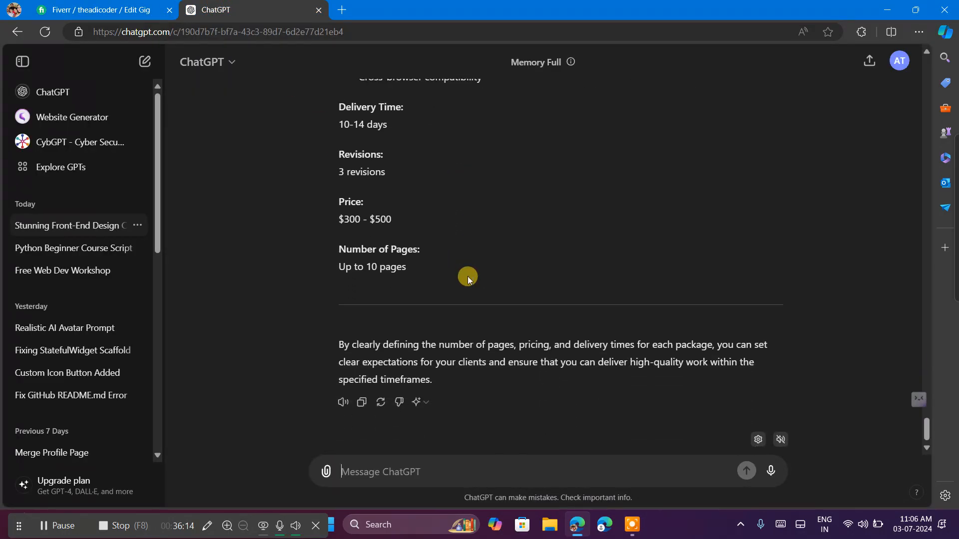
left_click(436, 466)
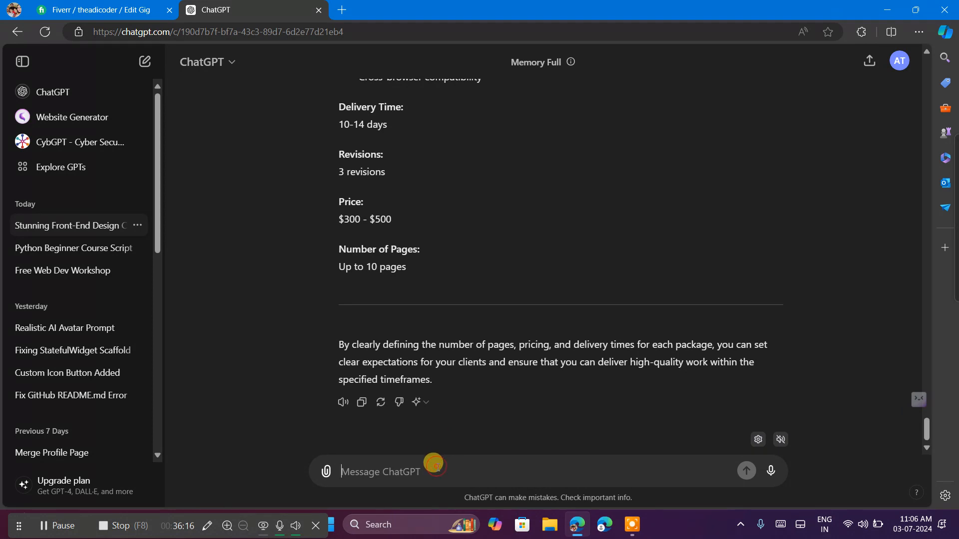
type("I ha")
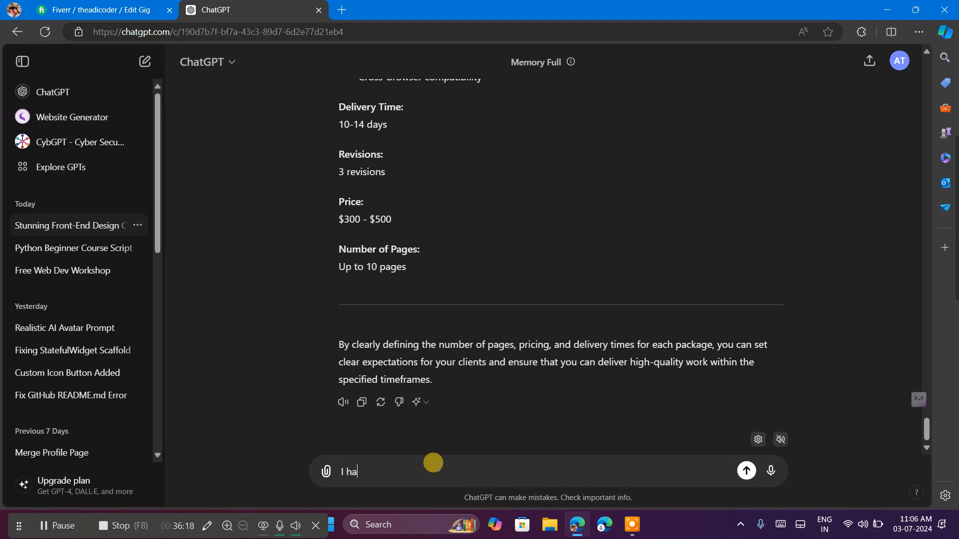
type("ve this default thing ")
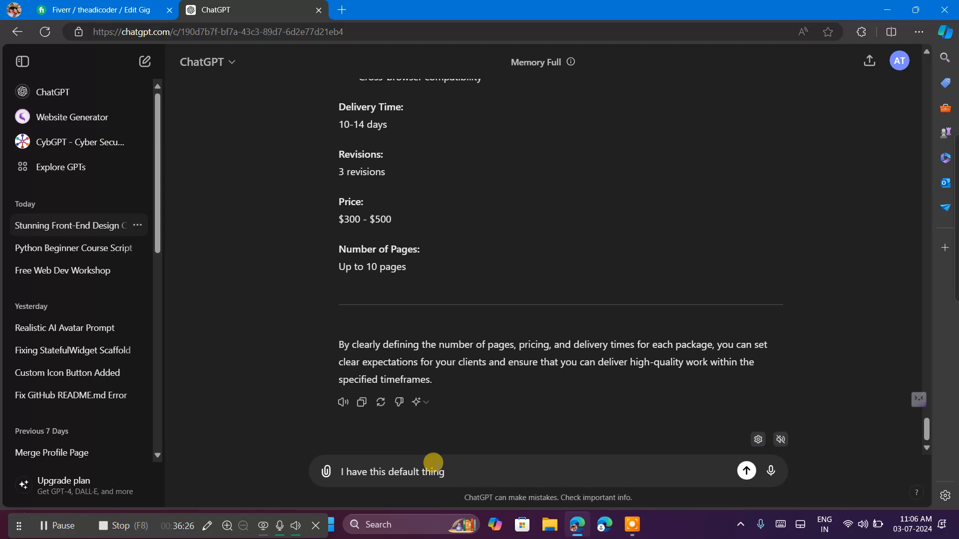
type("which already provide")
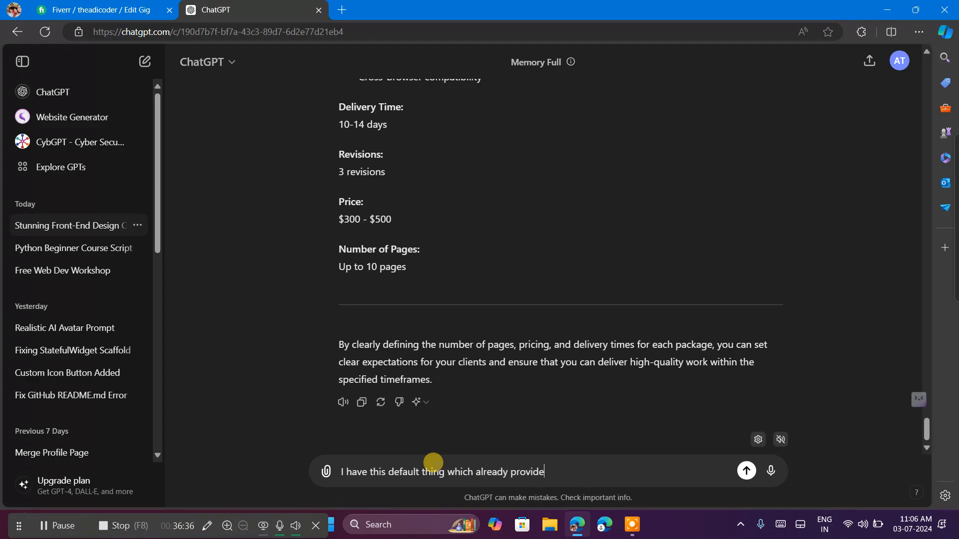
type("d by fiverr tell which ")
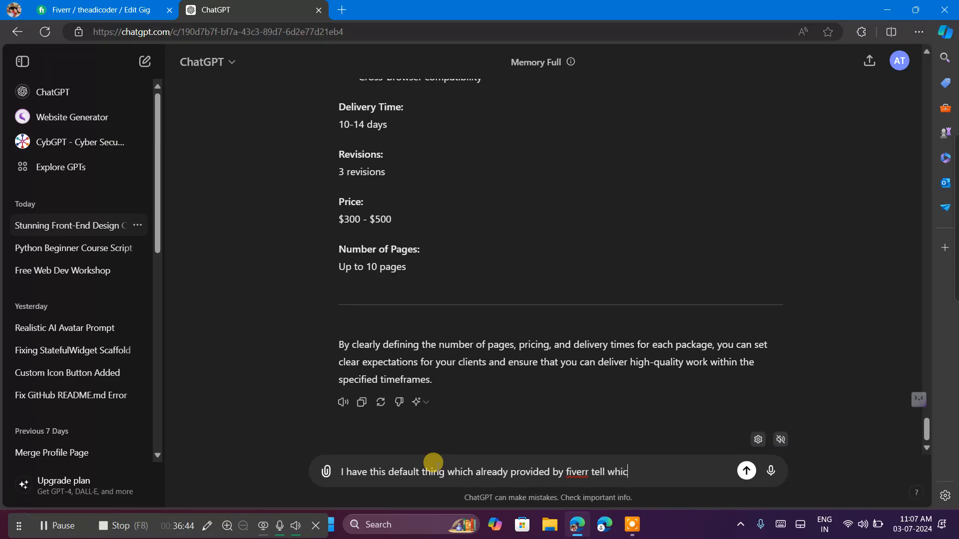
type("thing")
type("dfe ing i provide in B")
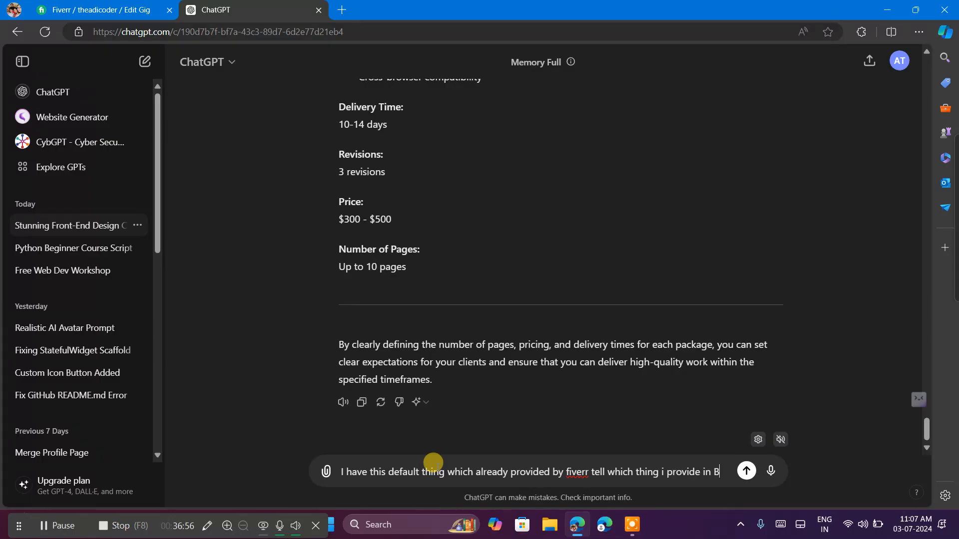
type("asic , standard and premi")
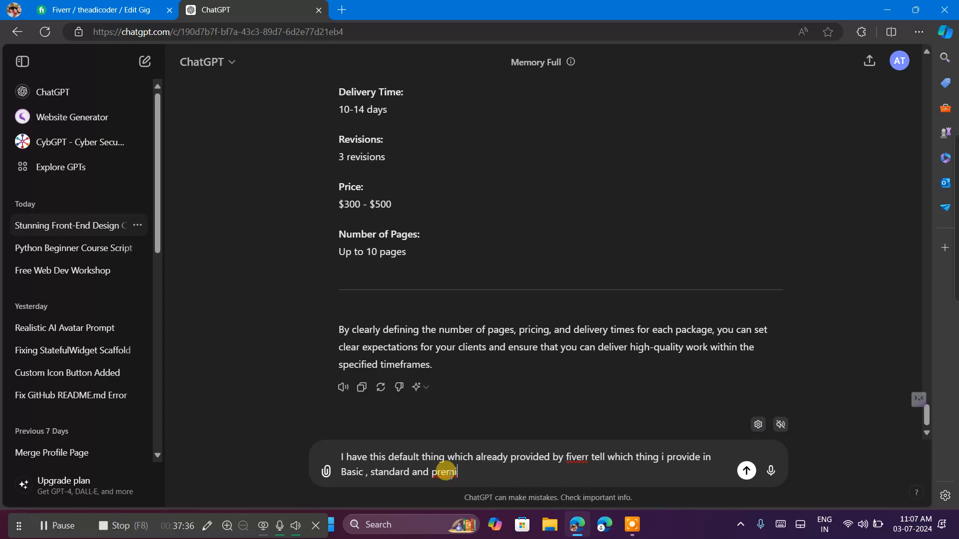
type("um")
key("Return")
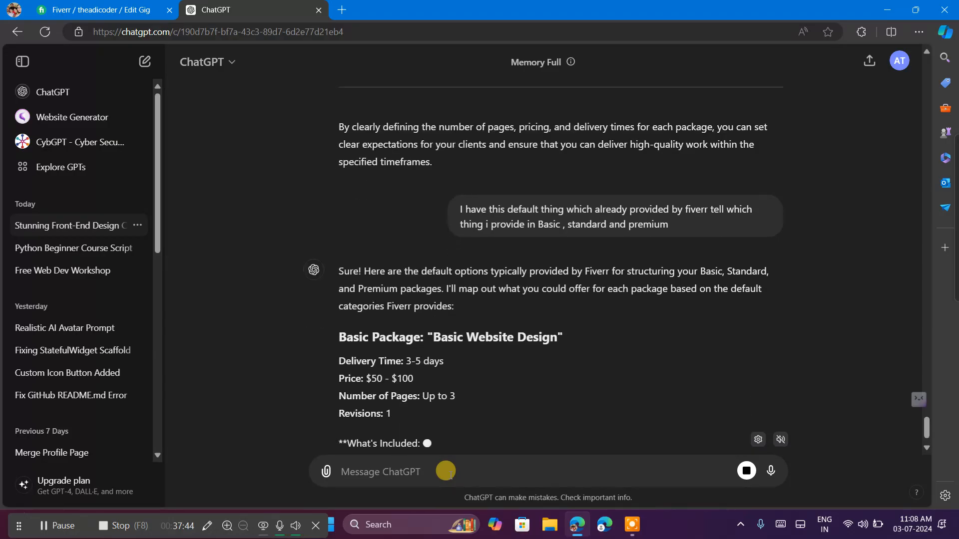
Stop ChatGPT's answer and send the follow-up "i mean to say with this :" with the copied Fiverr feature list pasted after it.
left_click(740, 468)
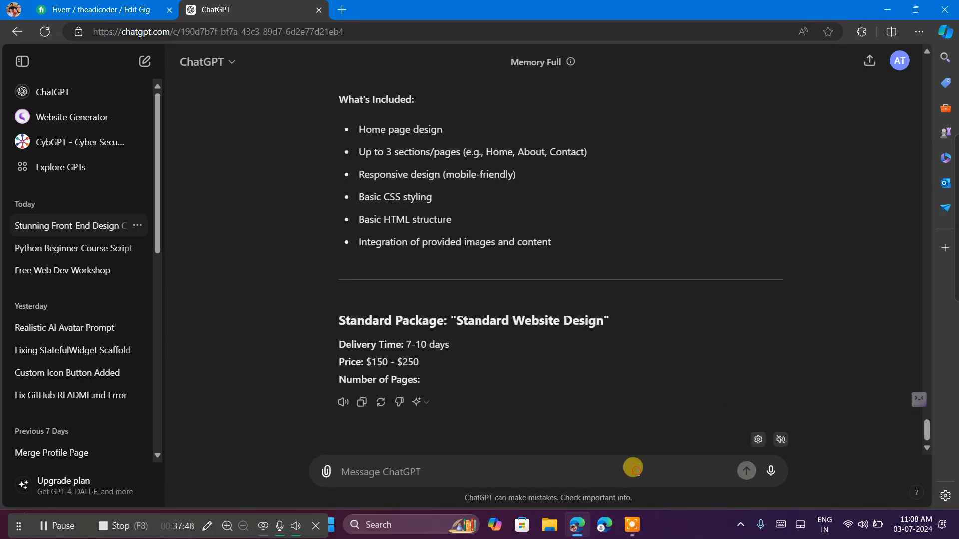
type("i m")
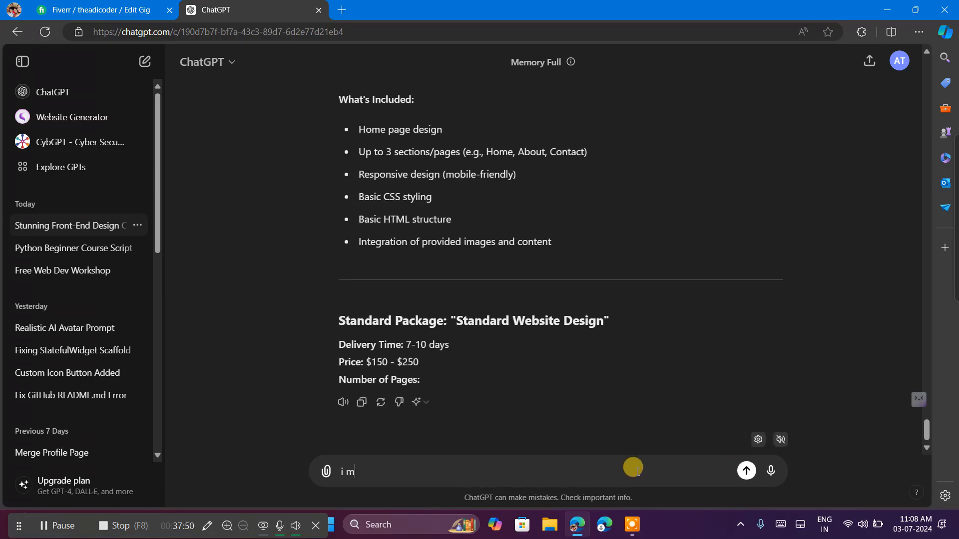
type("e")
type("an to say with this :")
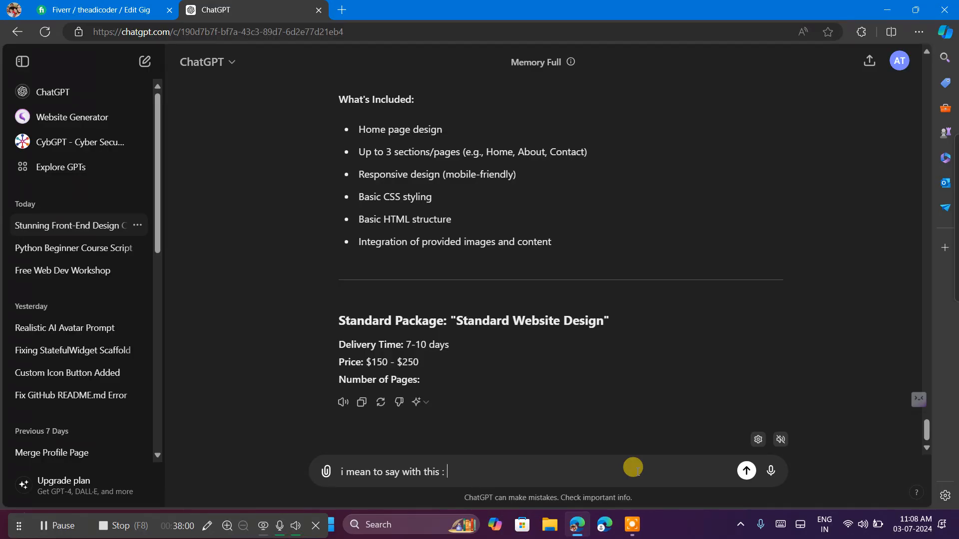
key("super+v")
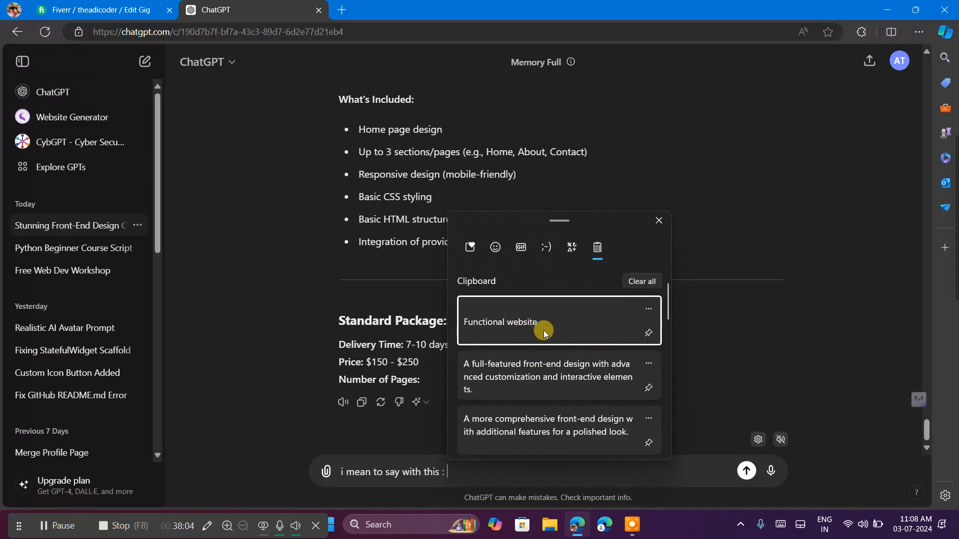
left_click(542, 331)
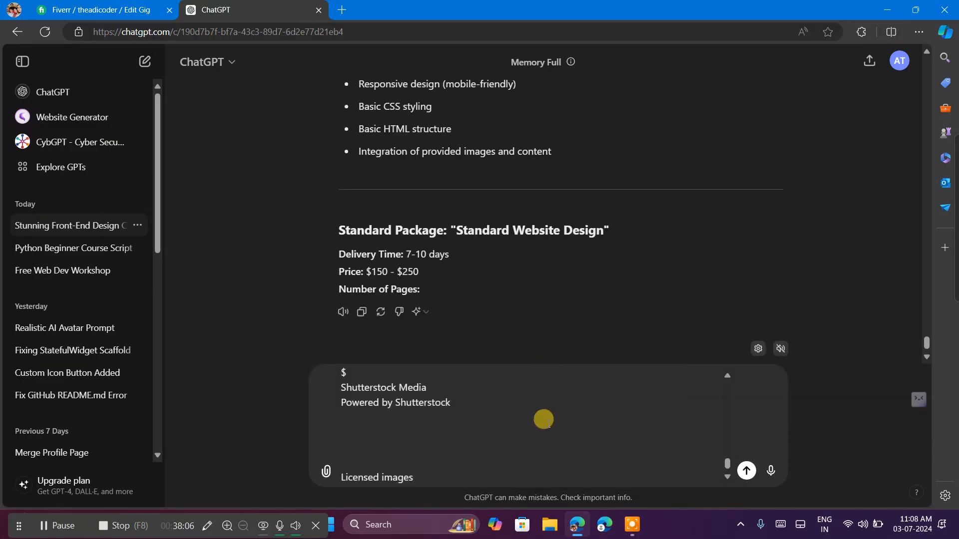
key("Return")
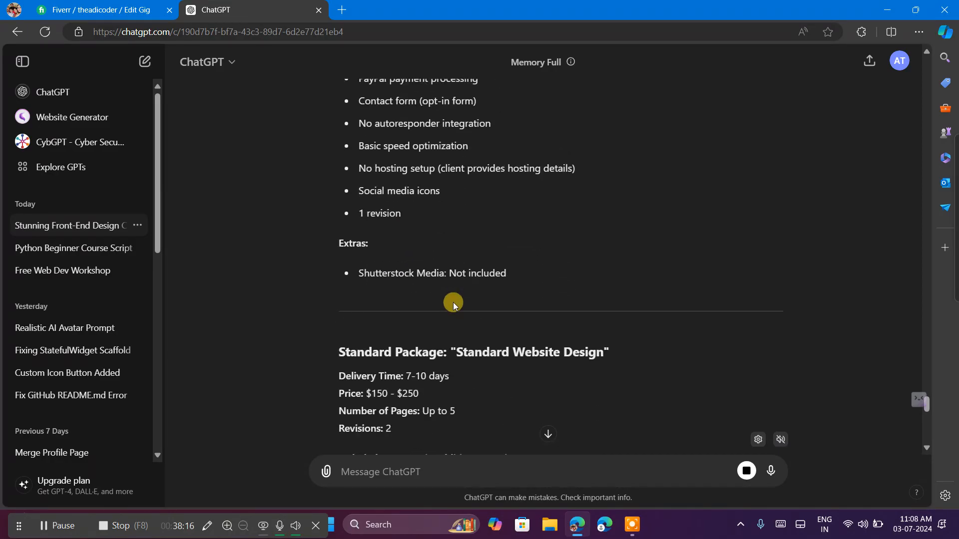
Review ChatGPT's suggested Basic package features, then switch to the Fiverr gig form and compare them with its package table.
scroll(453, 302, "up", 3)
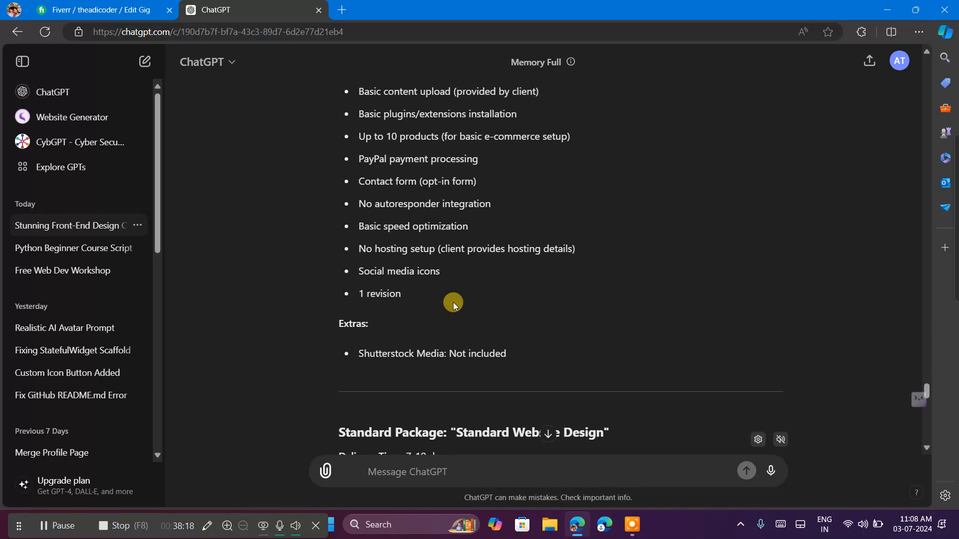
scroll(454, 301, "down", 3)
scroll(453, 301, "up", 6)
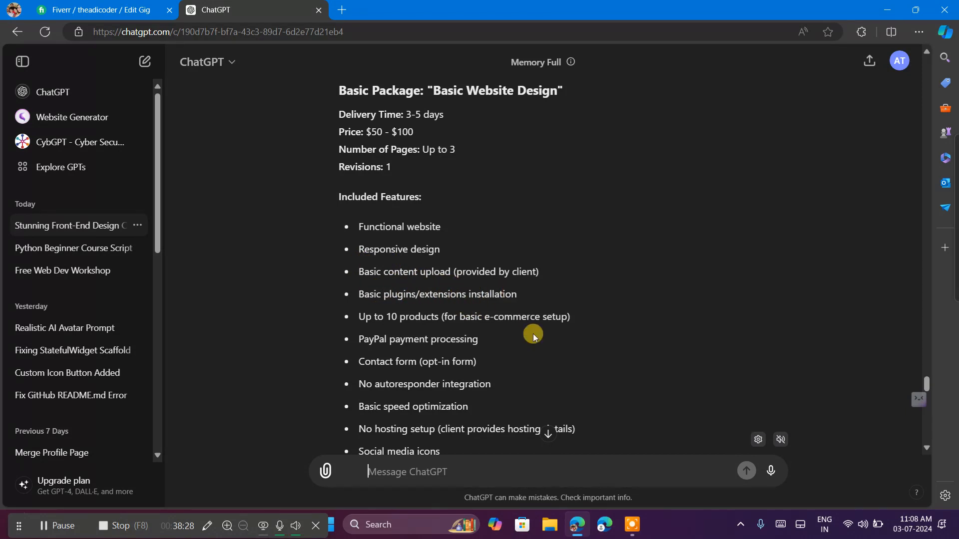
scroll(514, 354, "down", 1)
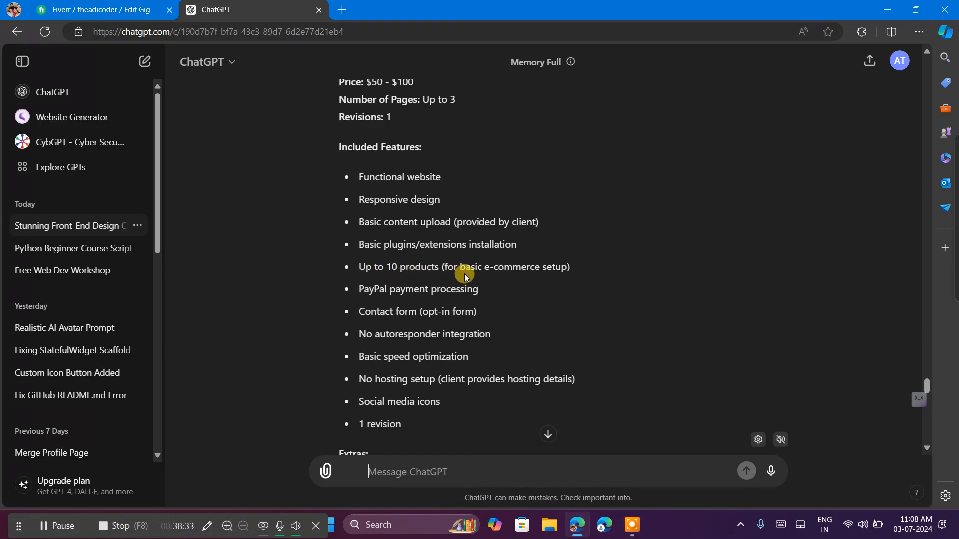
scroll(520, 369, "down", 1)
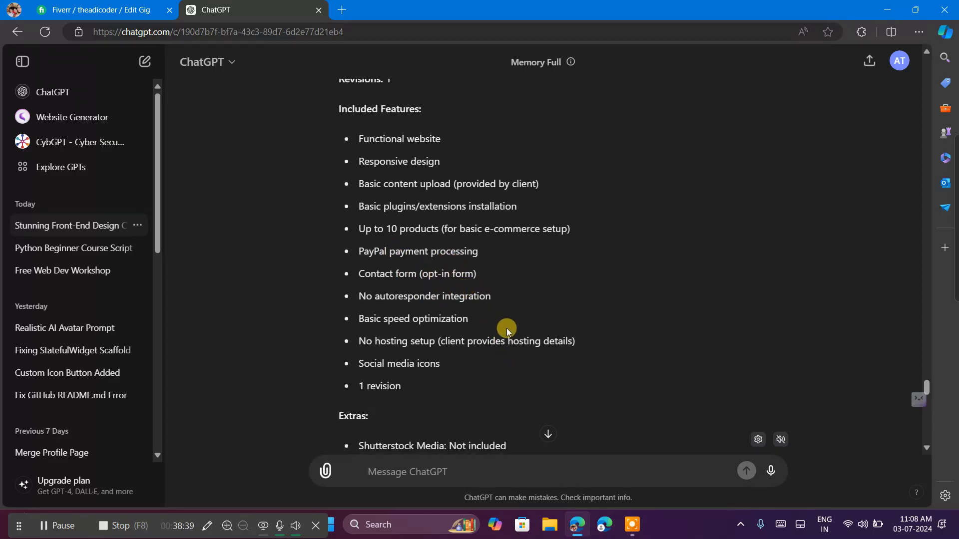
left_click(104, 6)
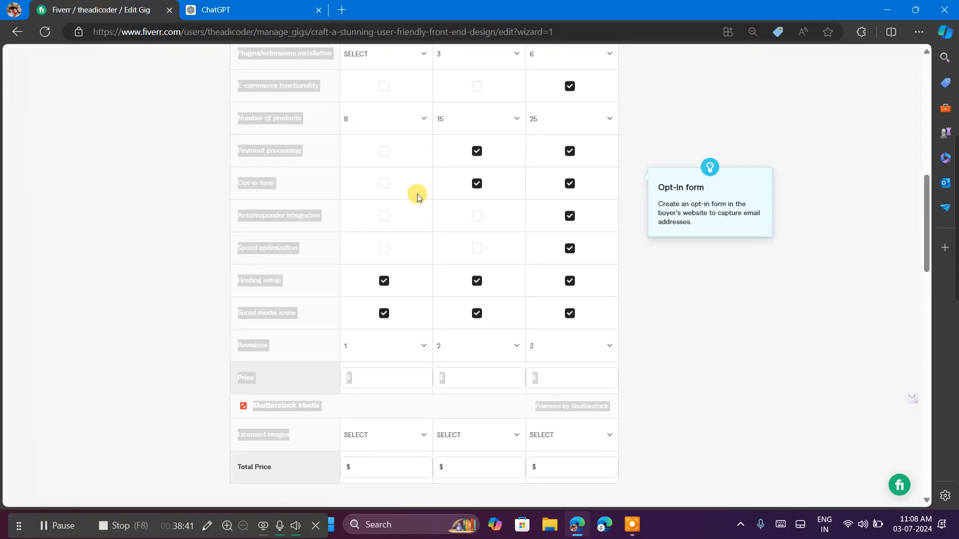
scroll(417, 194, "up", 3)
left_click(691, 230)
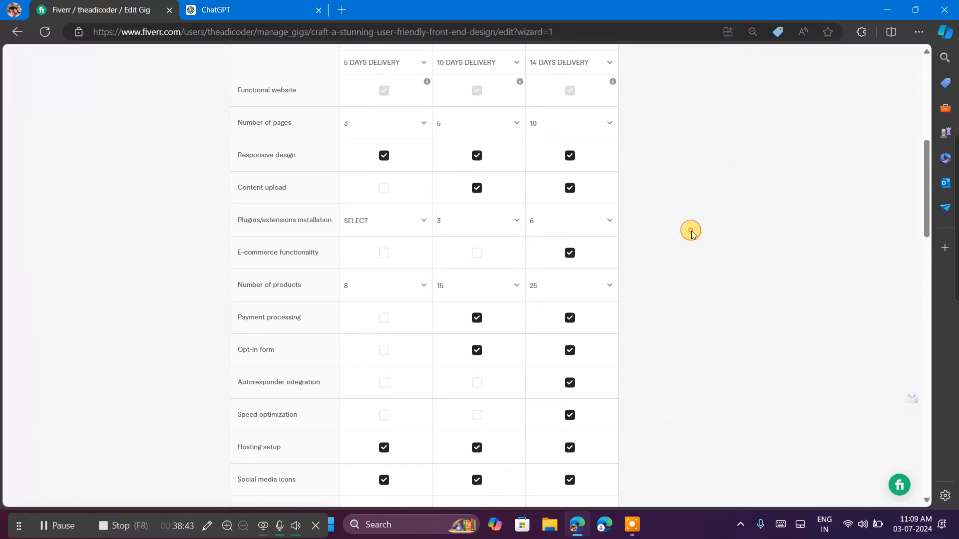
scroll(604, 298, "down", 2)
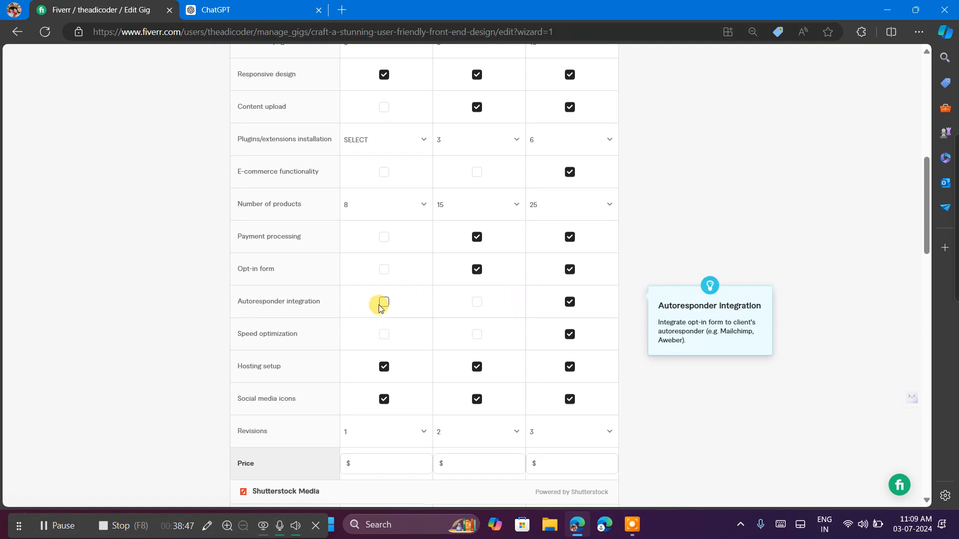
scroll(411, 235, "up", 1)
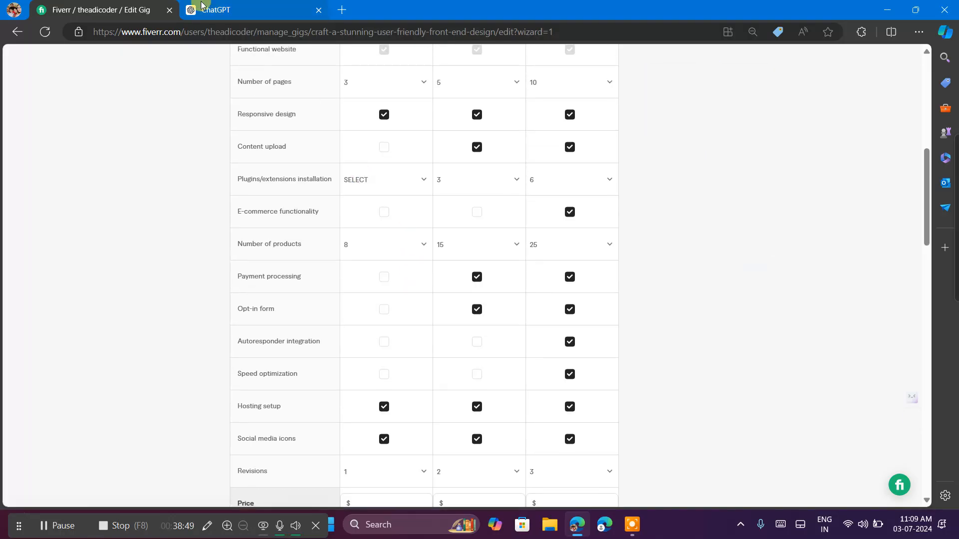
Check the suggested Standard and Basic packages in ChatGPT, then return to the Fiverr form's opt-in form, price and licensed images rows.
left_click(209, 10)
scroll(428, 312, "down", 8)
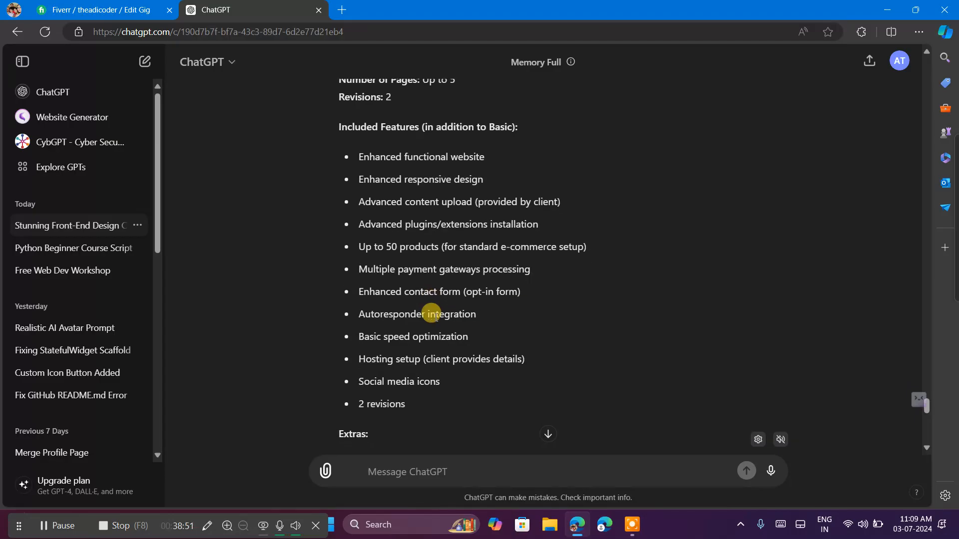
scroll(428, 310, "up", 4)
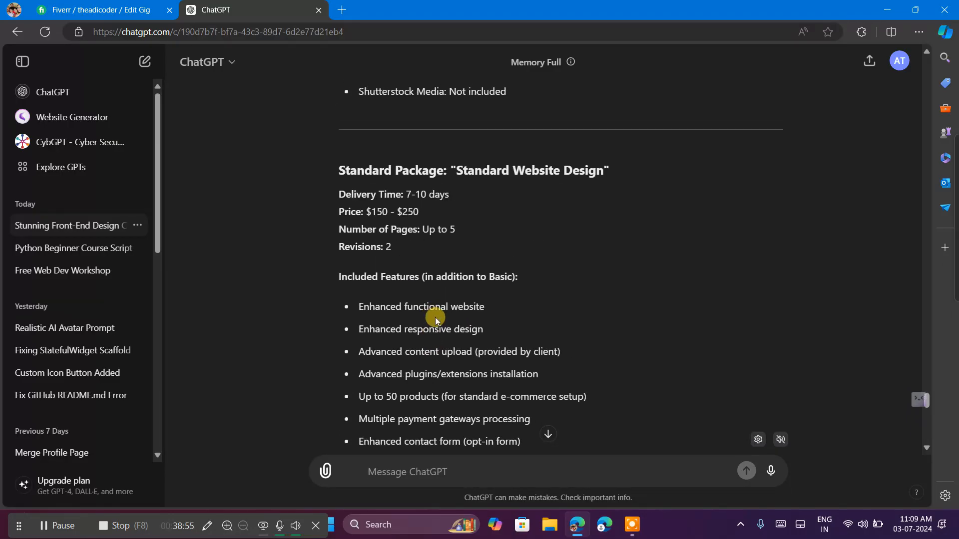
scroll(435, 317, "up", 4)
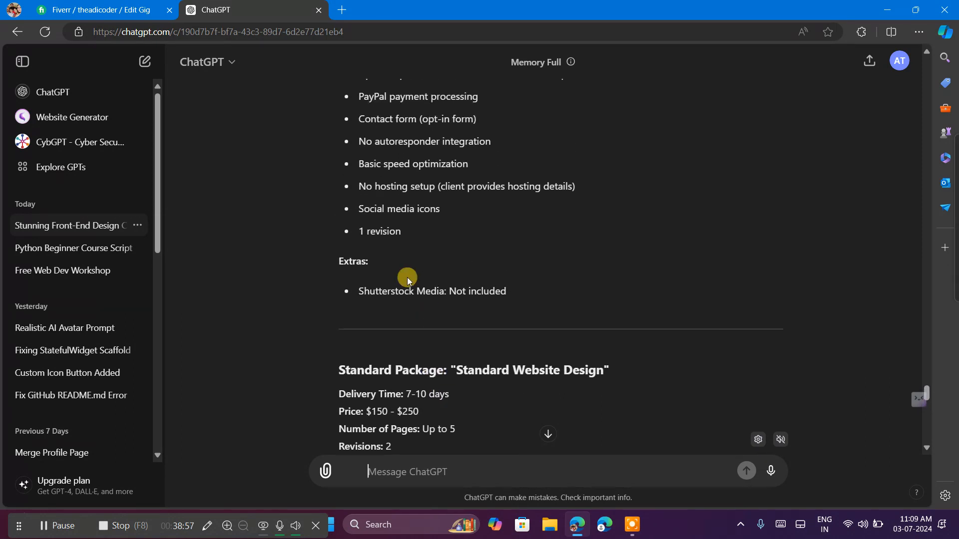
left_click(127, 10)
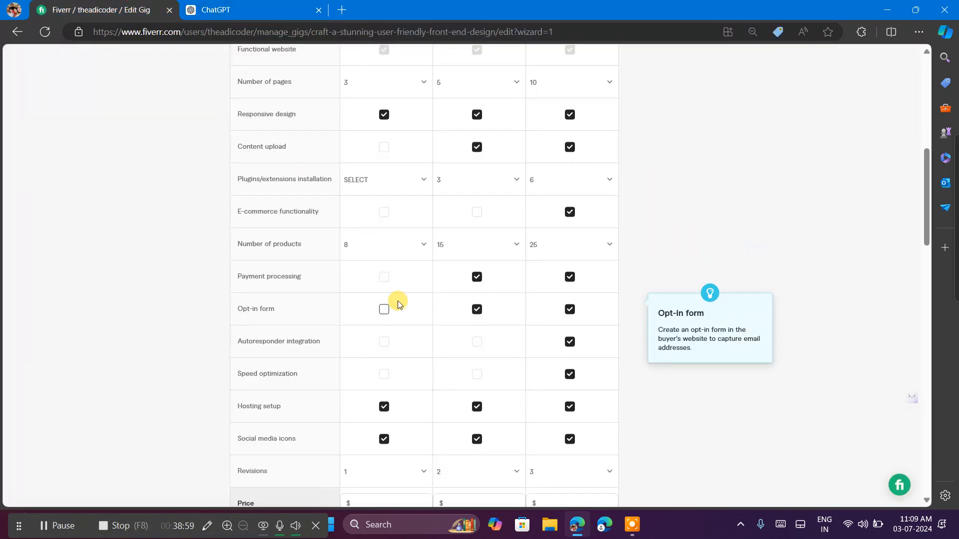
scroll(397, 302, "down", 4)
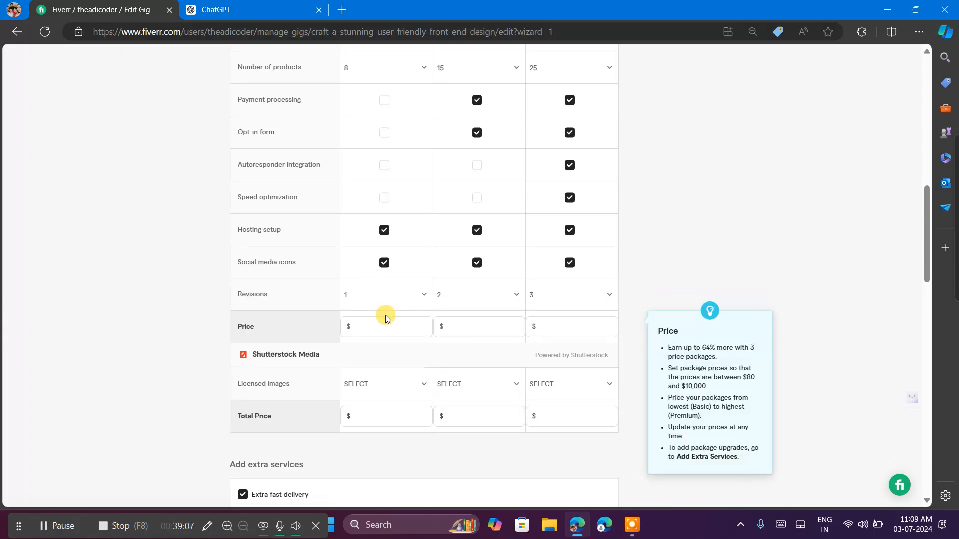
left_click(398, 357)
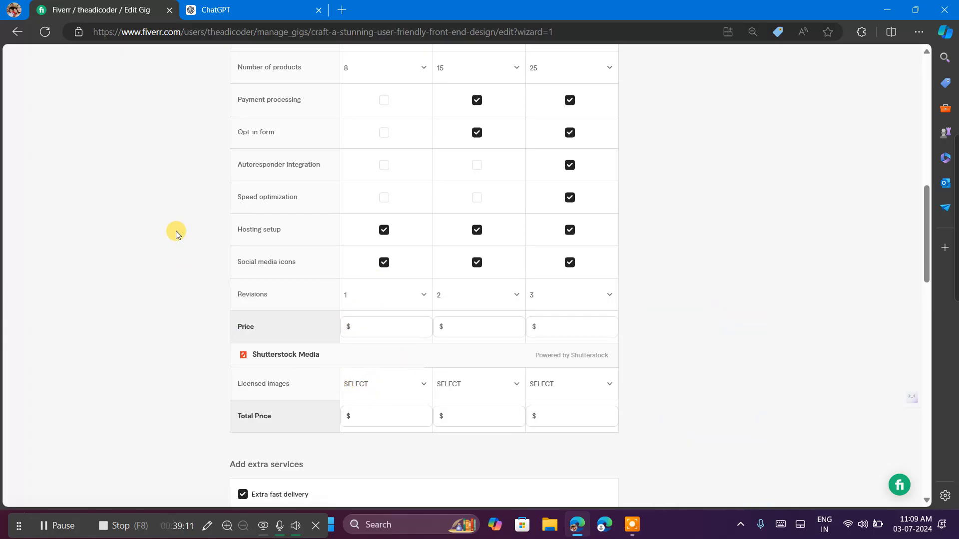
Switch to ChatGPT and review the suggested Standard package, the start of the Premium package and the Basic package's price and delivery time.
left_click(269, 7)
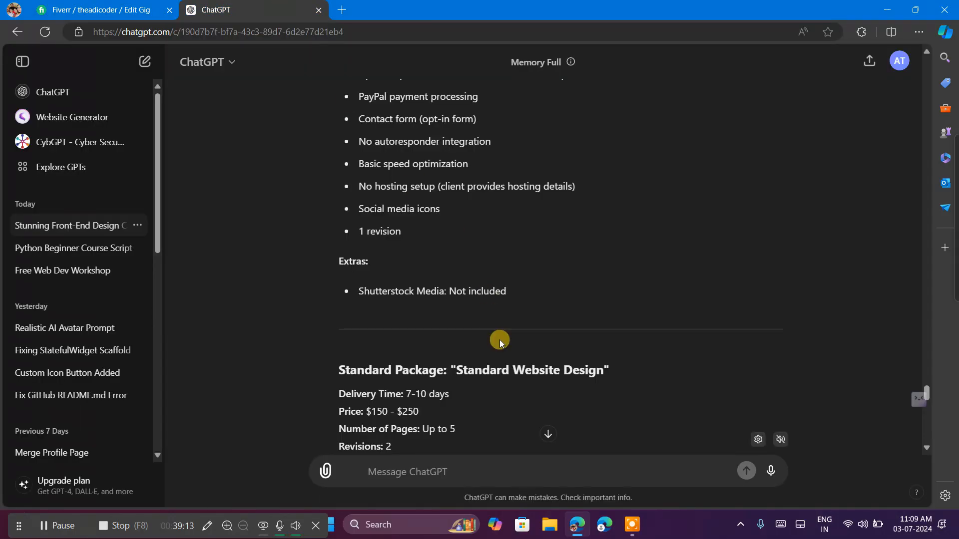
scroll(499, 339, "down", 1)
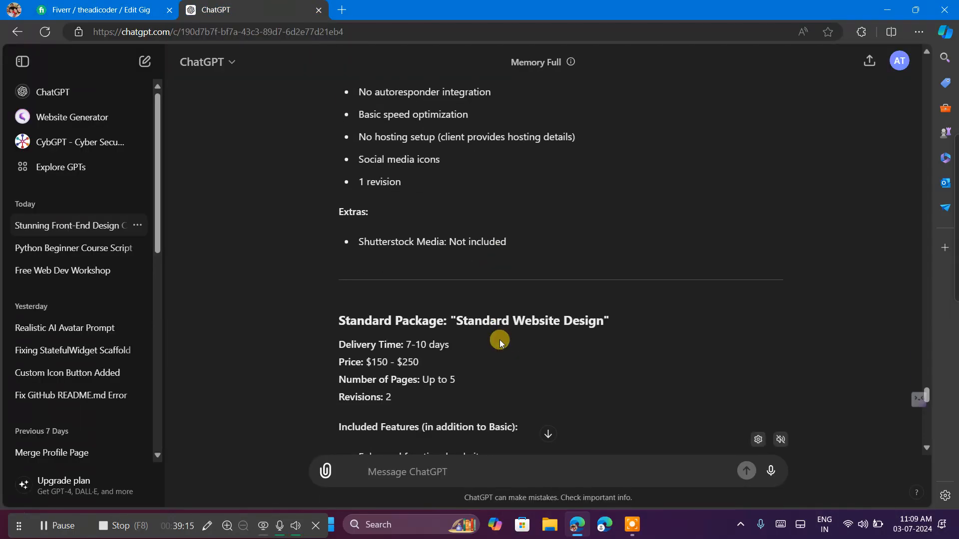
scroll(499, 340, "down", 5)
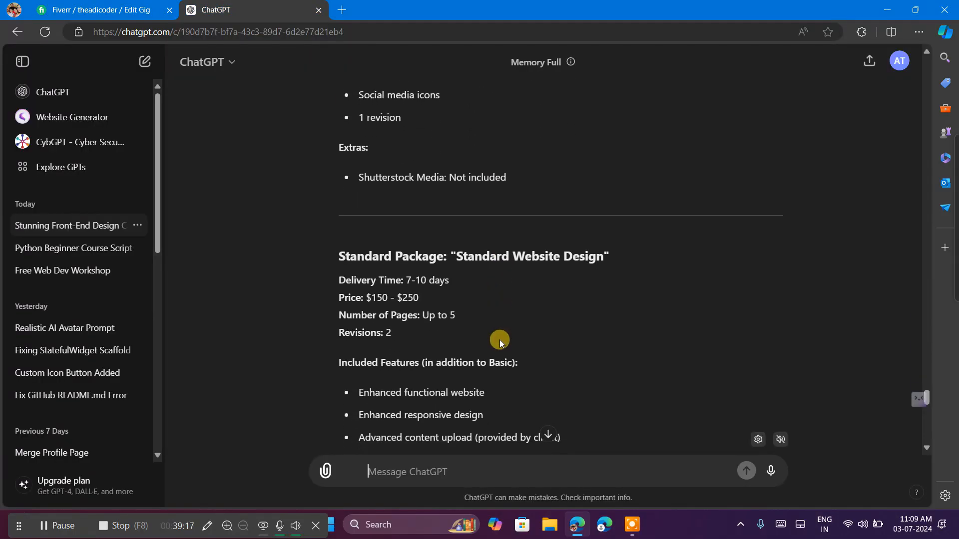
scroll(499, 339, "down", 2)
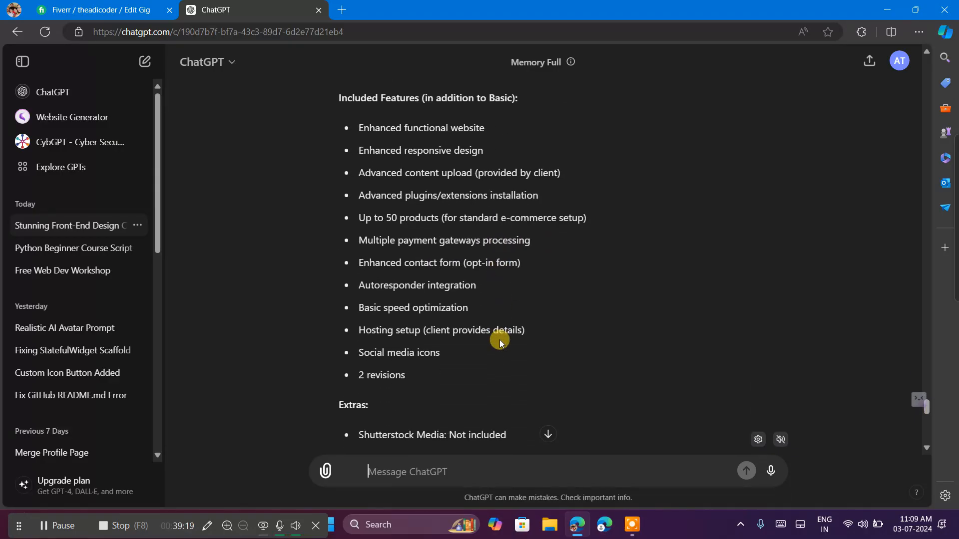
scroll(500, 342, "up", 6)
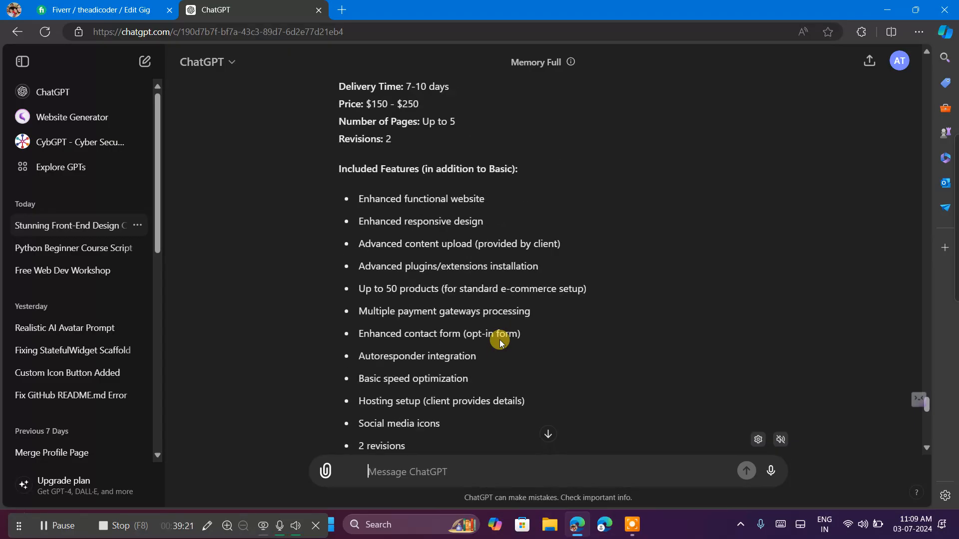
scroll(500, 342, "up", 10)
scroll(500, 342, "down", 6)
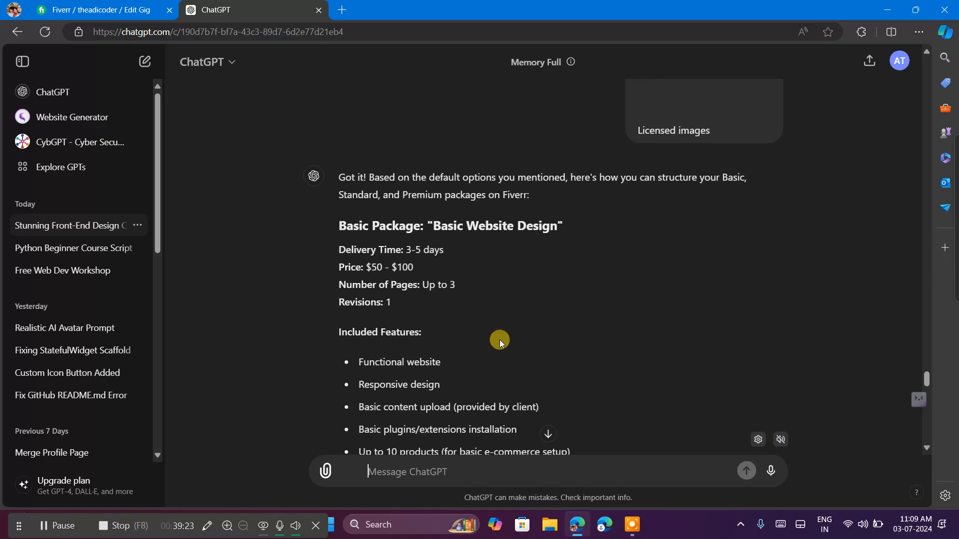
scroll(500, 342, "down", 15)
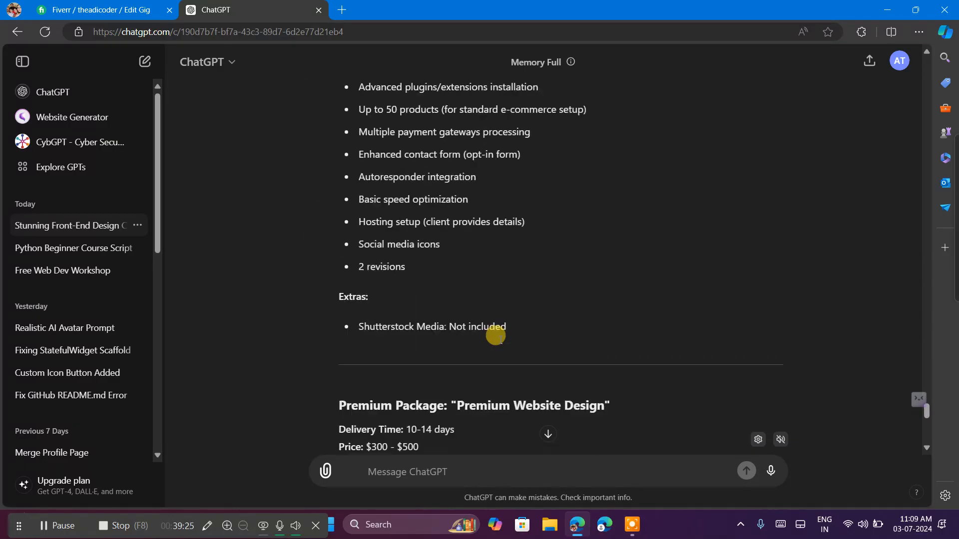
scroll(501, 342, "down", 1)
scroll(501, 342, "up", 2)
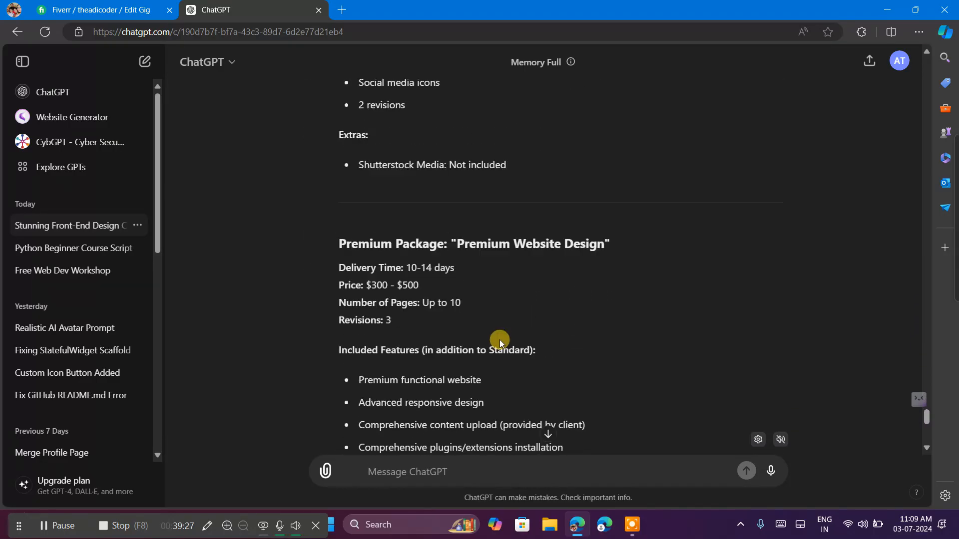
scroll(497, 339, "up", 15)
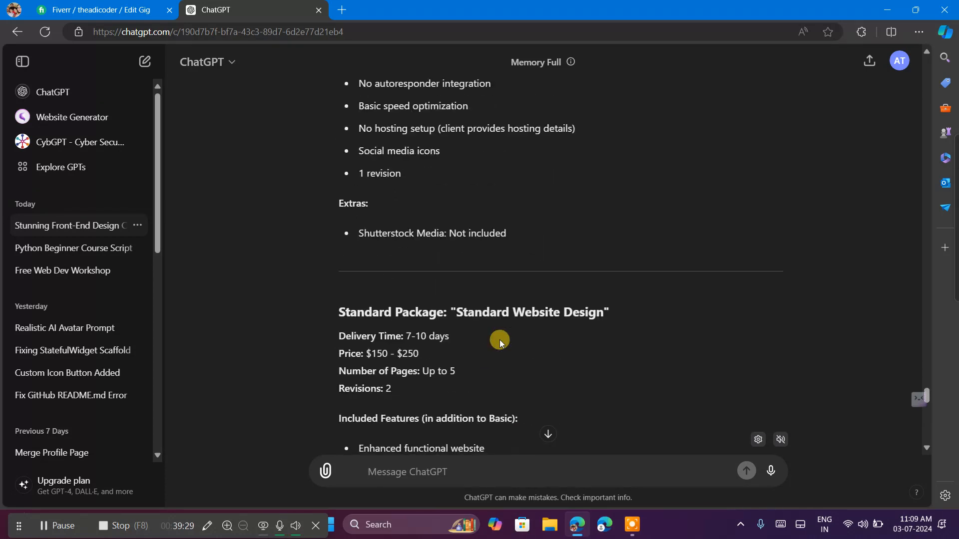
scroll(500, 342, "up", 3)
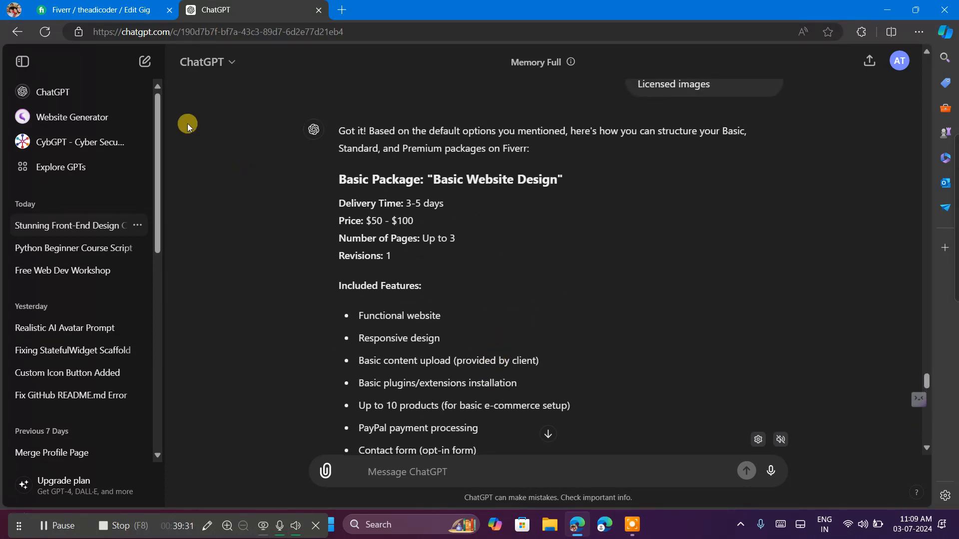
Switch to the Fiverr gig form and check the delivery times and feature rows of the three packages.
left_click(59, 4)
scroll(413, 199, "up", 7)
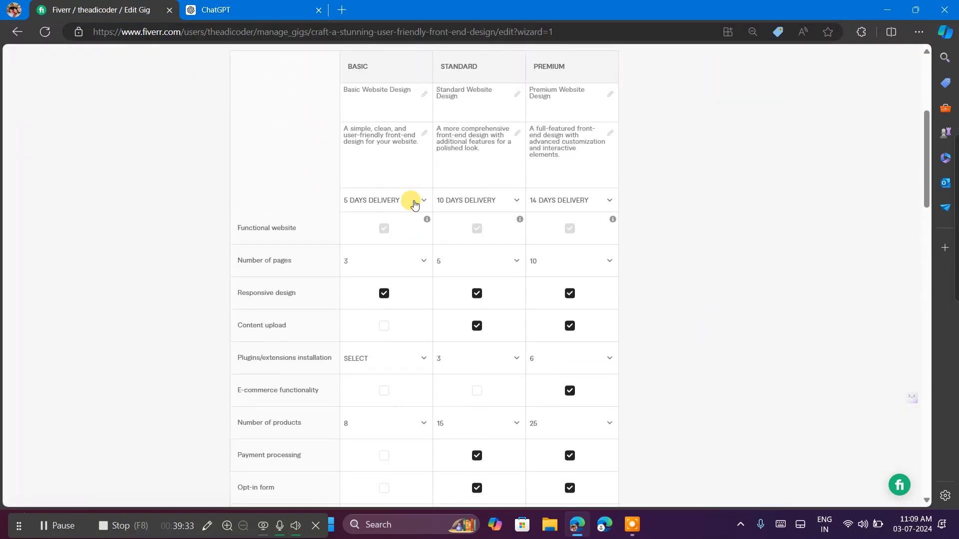
scroll(413, 203, "down", 3)
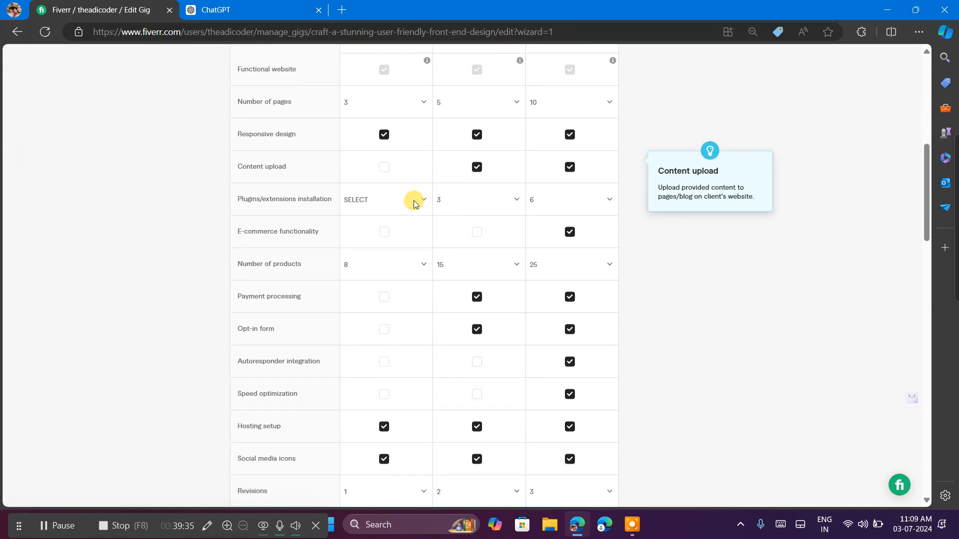
scroll(413, 201, "up", 1)
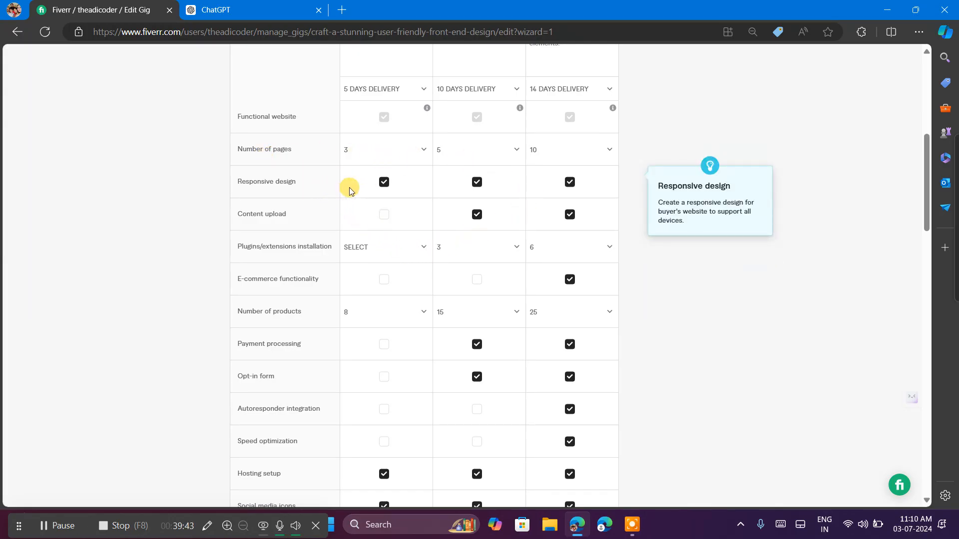
Return to ChatGPT and compare the prices, page counts, revisions and included features suggested for the Basic, Standard and Premium packages.
left_click(264, 25)
left_click(260, 5)
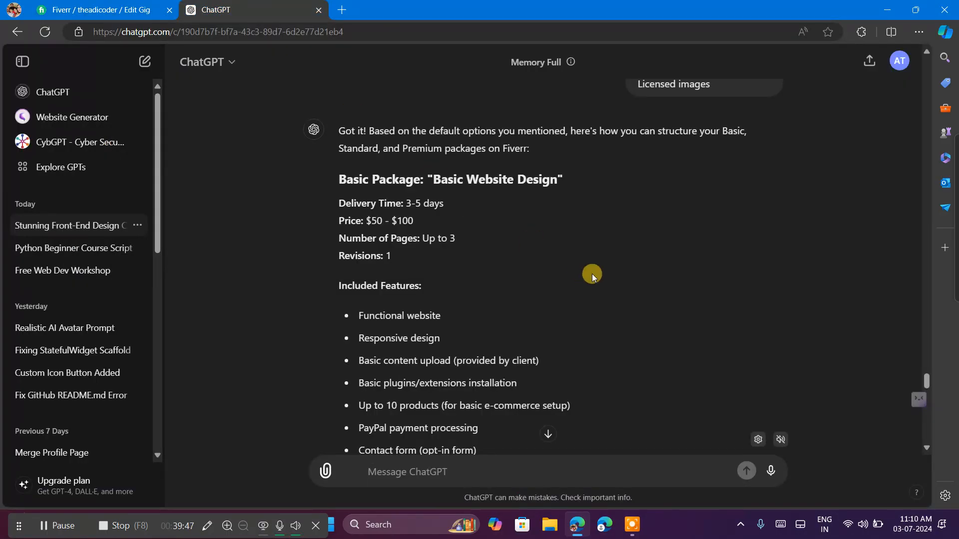
scroll(592, 276, "down", 5)
scroll(592, 276, "up", 5)
scroll(592, 273, "up", 5)
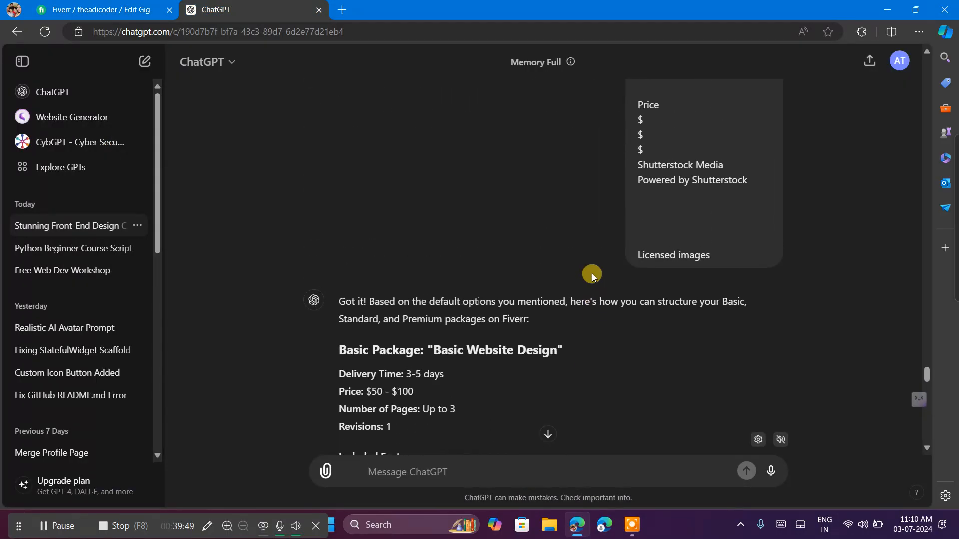
scroll(592, 274, "down", 5)
scroll(591, 274, "down", 10)
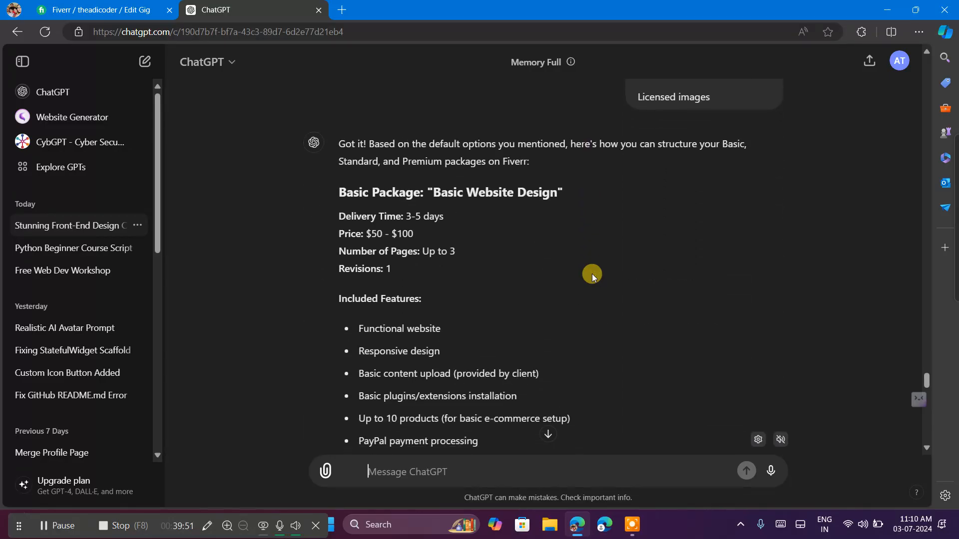
scroll(592, 274, "down", 2)
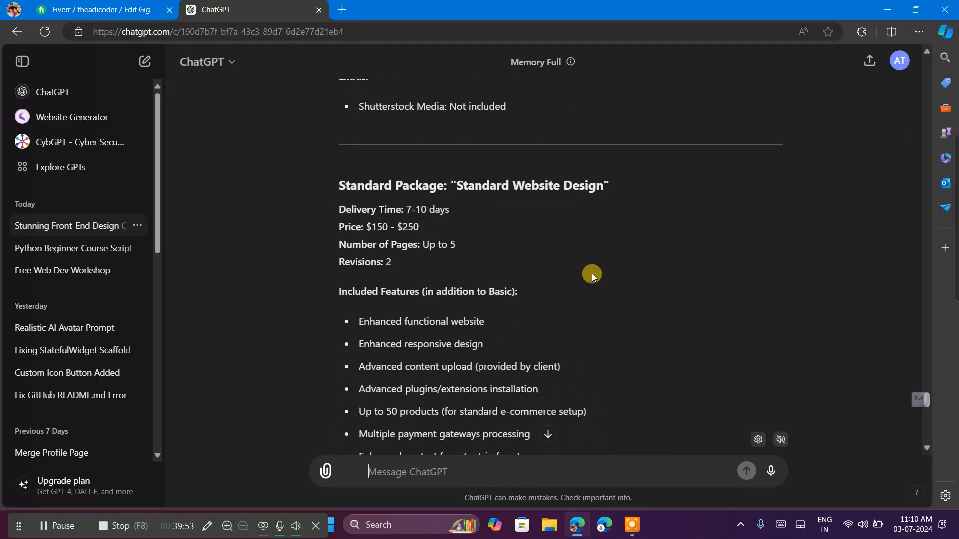
scroll(591, 274, "down", 1)
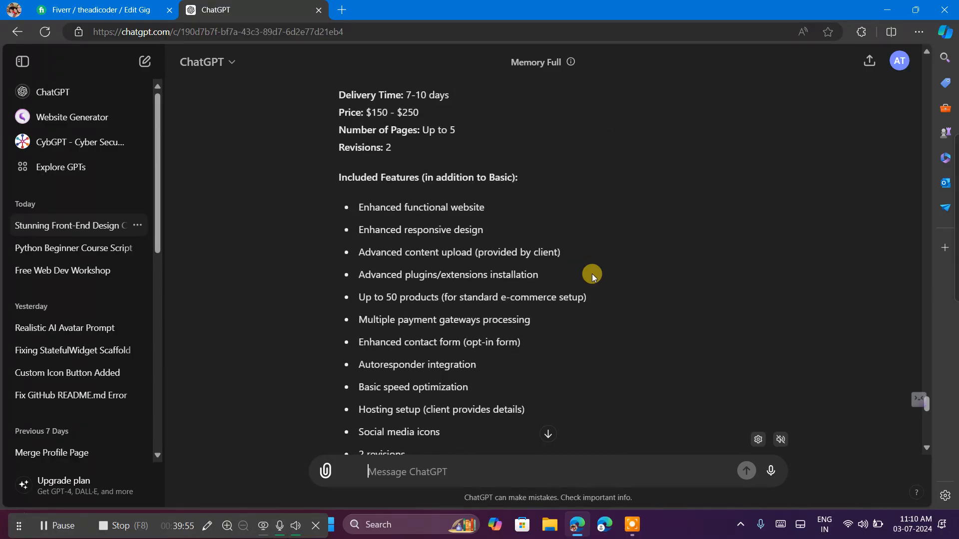
scroll(591, 274, "up", 1)
scroll(592, 273, "down", 15)
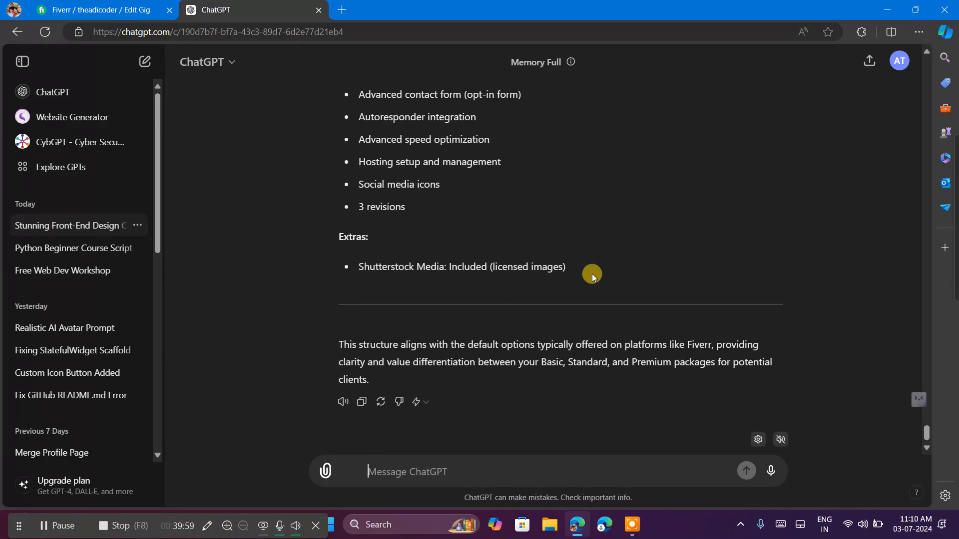
scroll(592, 274, "up", 5)
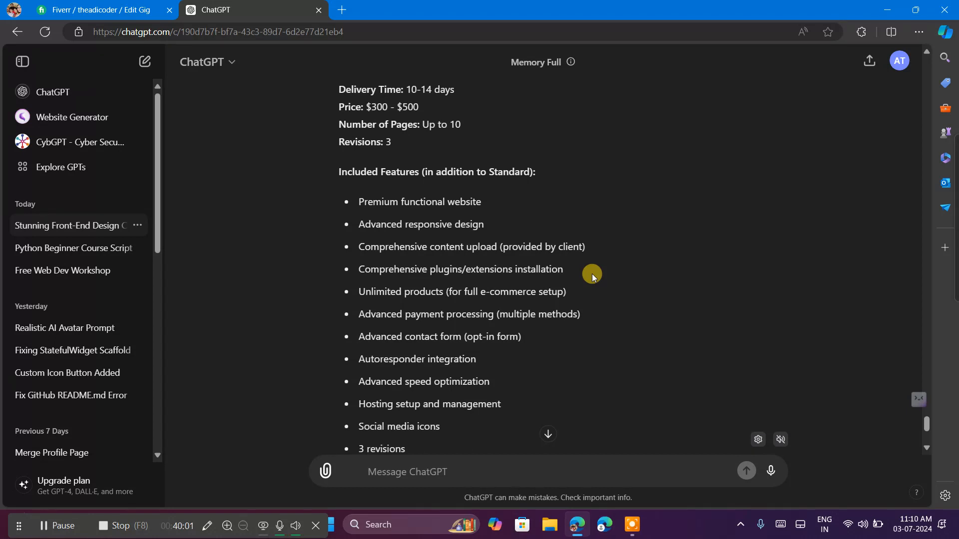
scroll(592, 273, "up", 1)
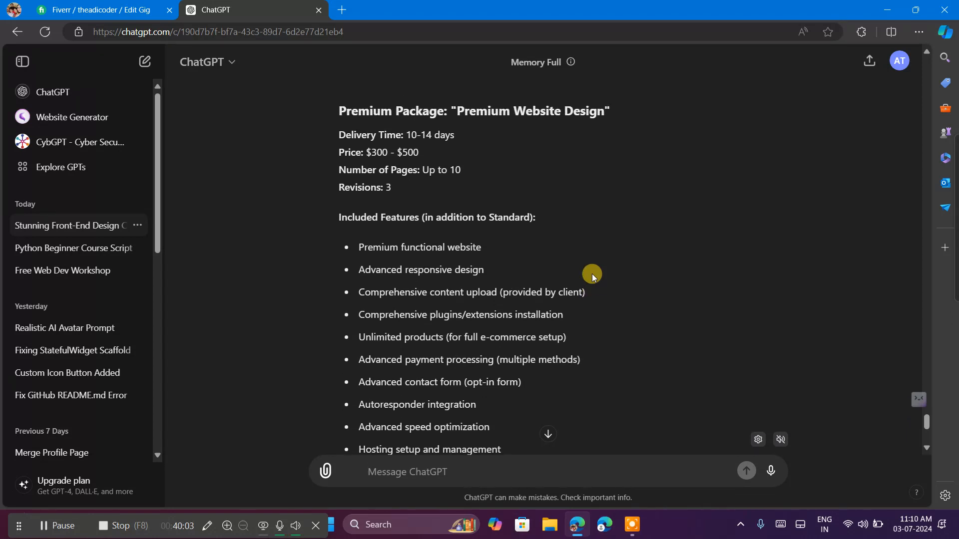
scroll(591, 274, "up", 5)
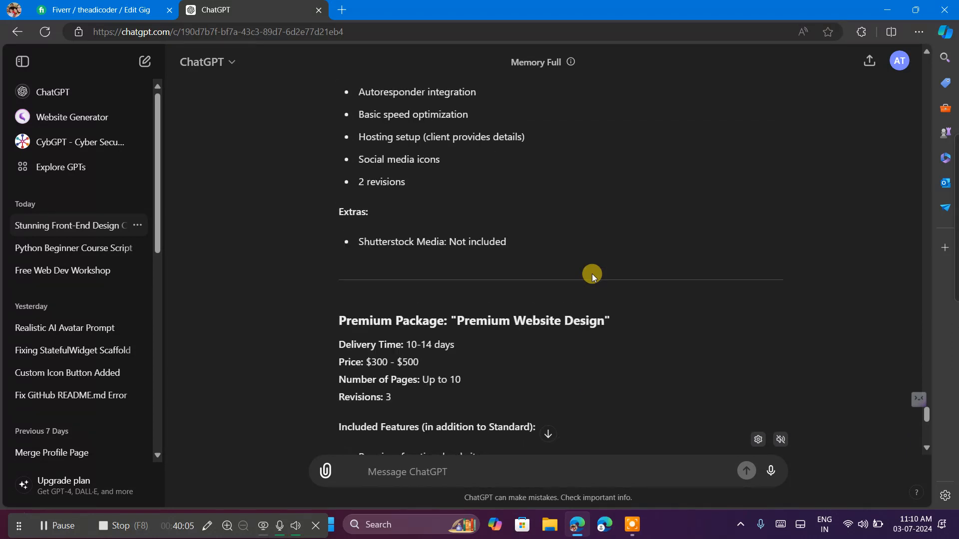
scroll(591, 273, "up", 10)
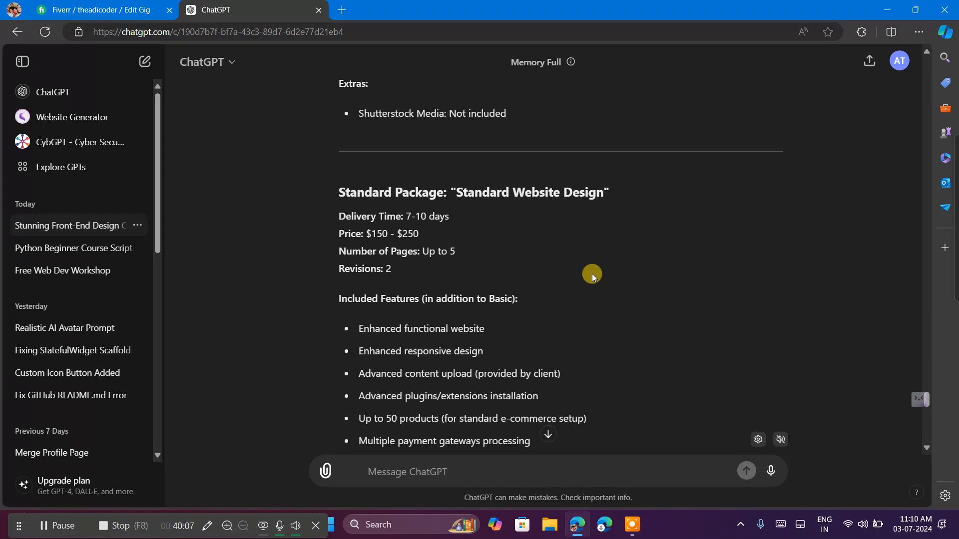
scroll(592, 274, "up", 10)
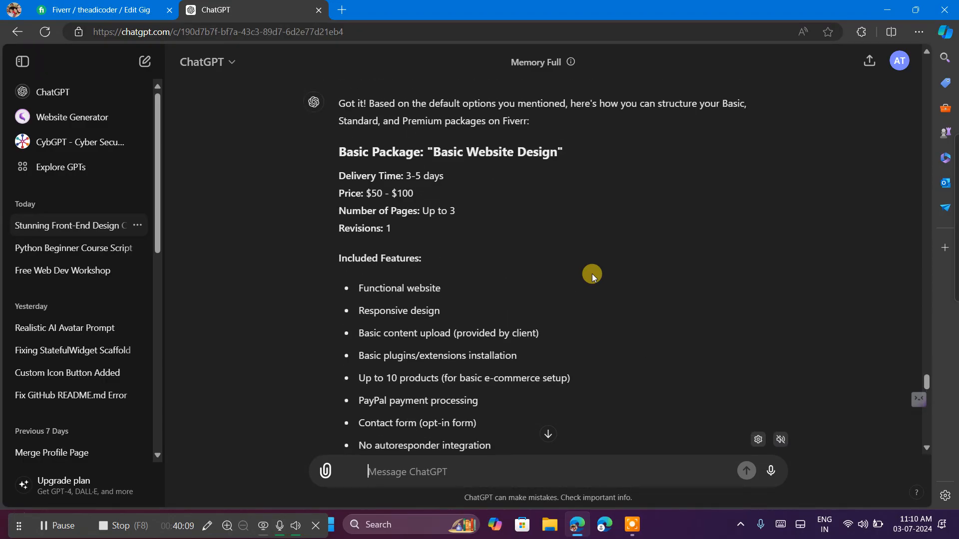
Check ChatGPT's included features for the Basic package, then enable content upload for Basic in the Fiverr form.
scroll(592, 274, "down", 6)
scroll(591, 273, "up", 4)
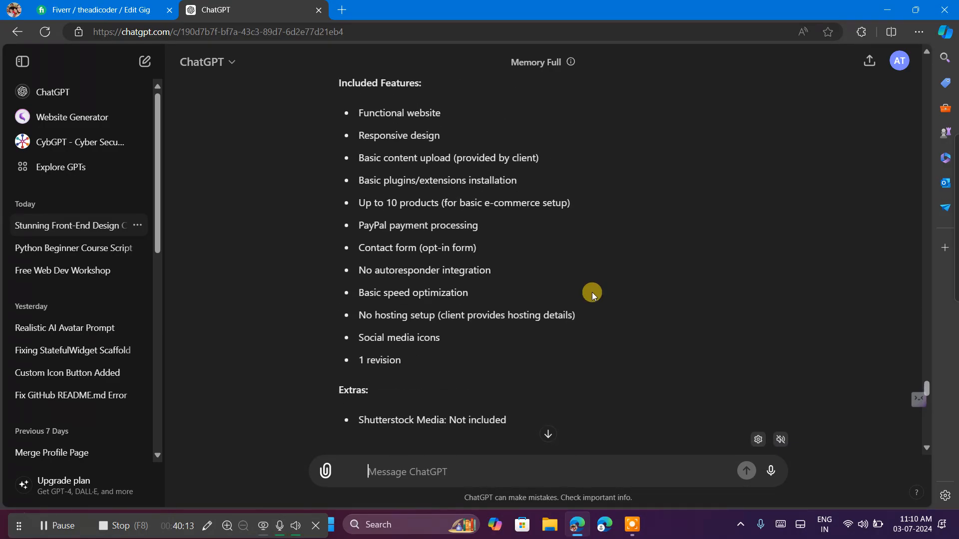
scroll(591, 293, "down", 1)
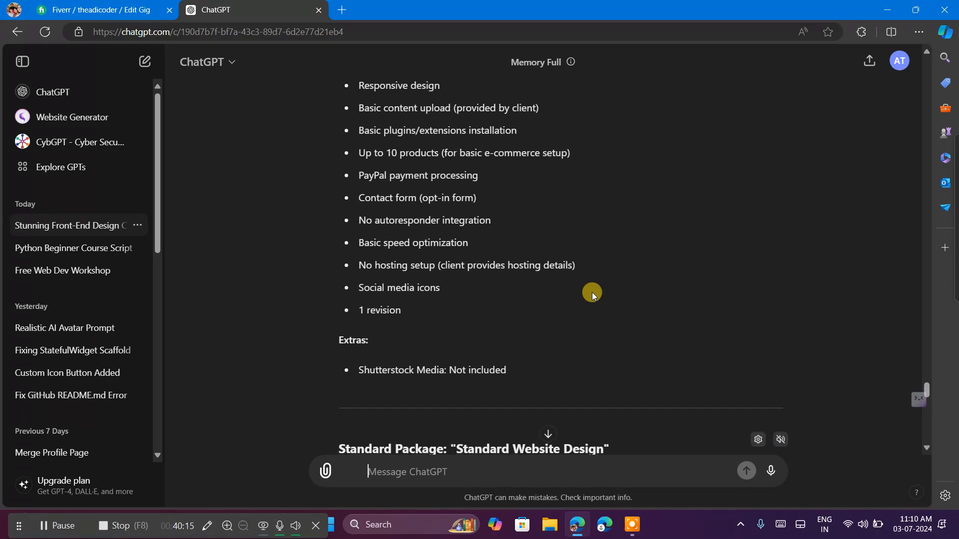
scroll(592, 292, "down", 1)
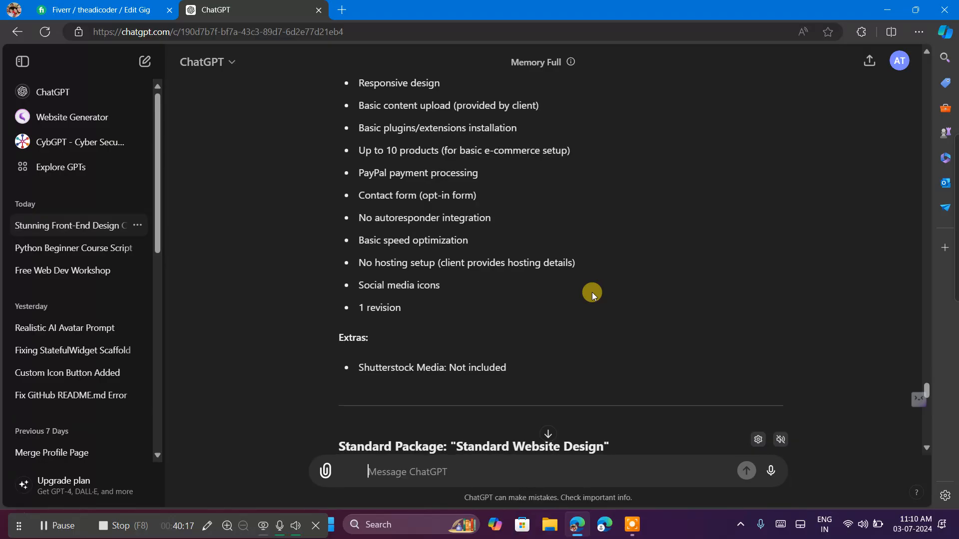
scroll(591, 292, "down", 1)
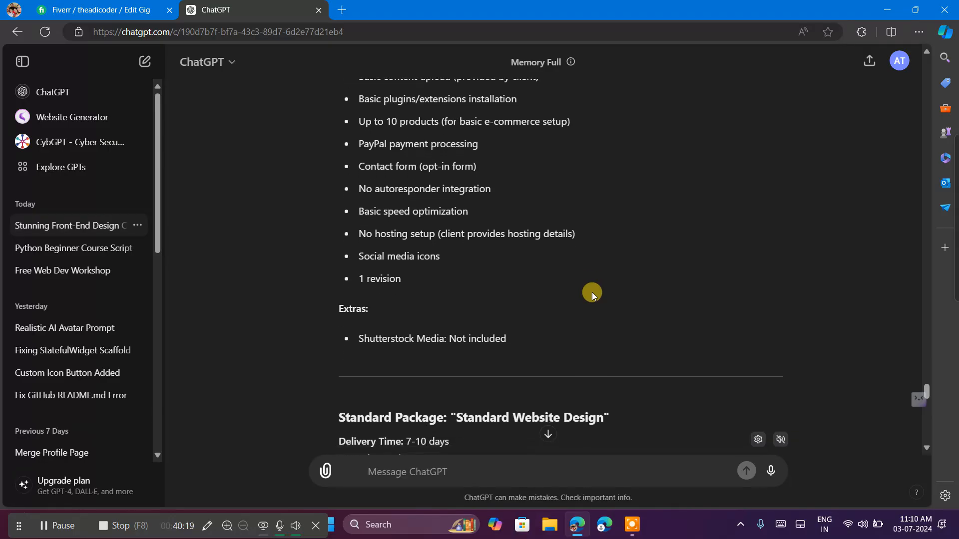
left_click(77, 5)
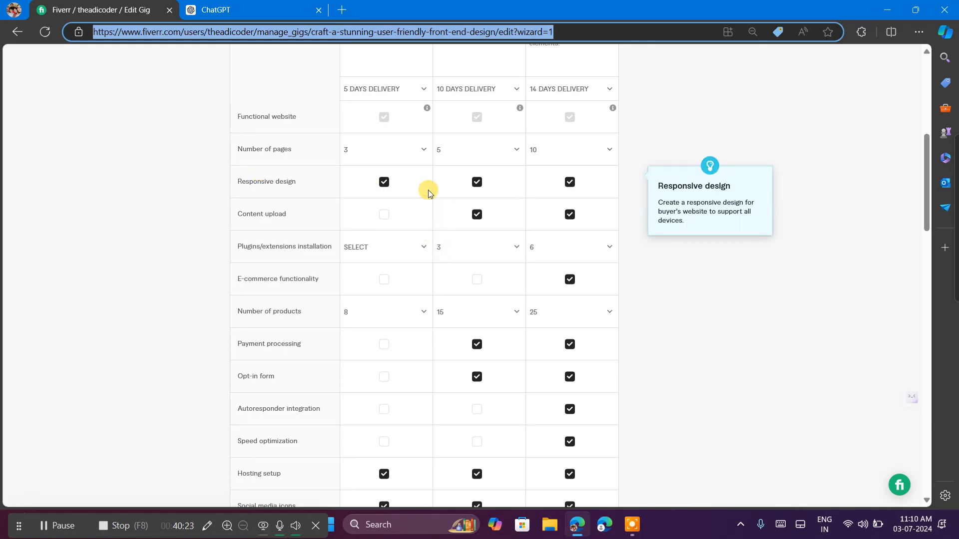
left_click(382, 220)
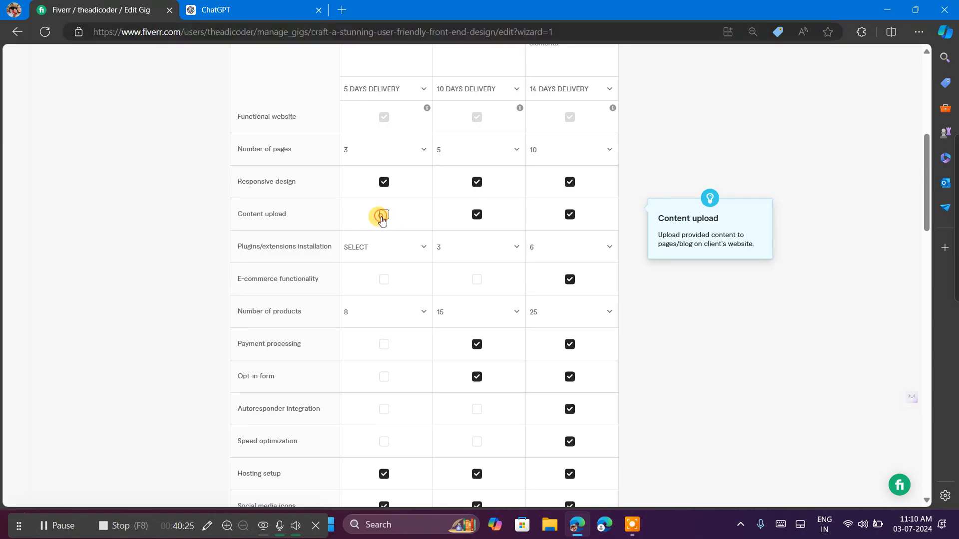
Consult ChatGPT's Basic feature list again and set the Basic package's plugins/extensions installation to 1 in the Fiverr form.
left_click(215, 9)
scroll(444, 284, "up", 2)
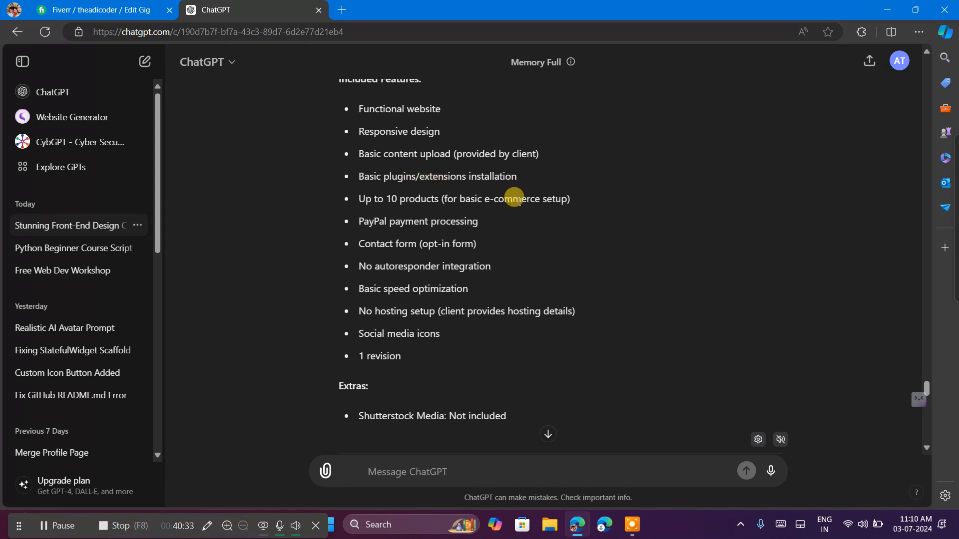
left_click(69, 5)
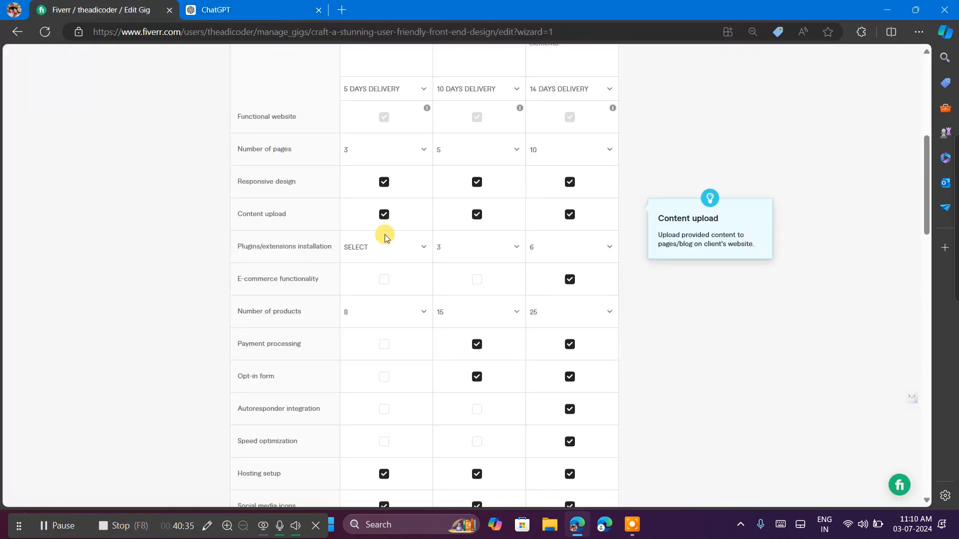
left_click(406, 257)
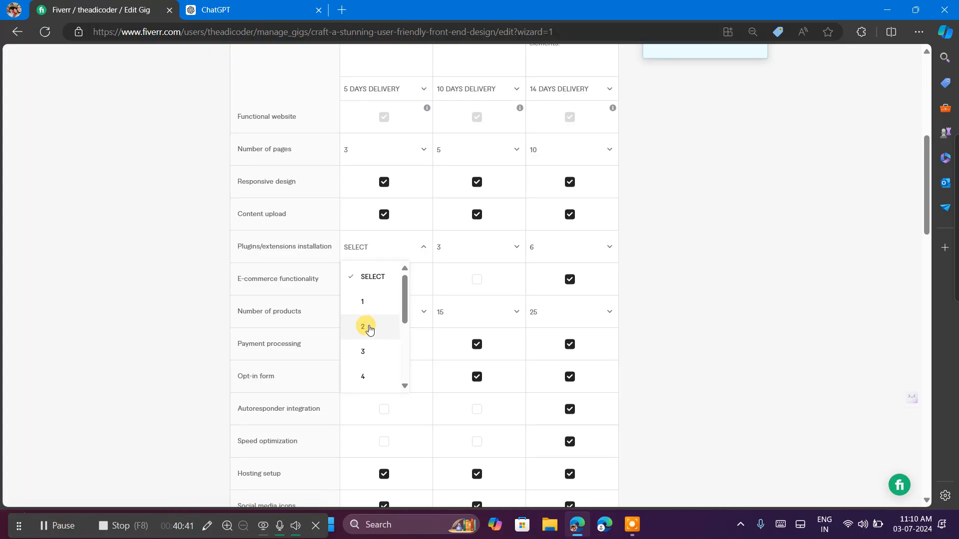
left_click(363, 302)
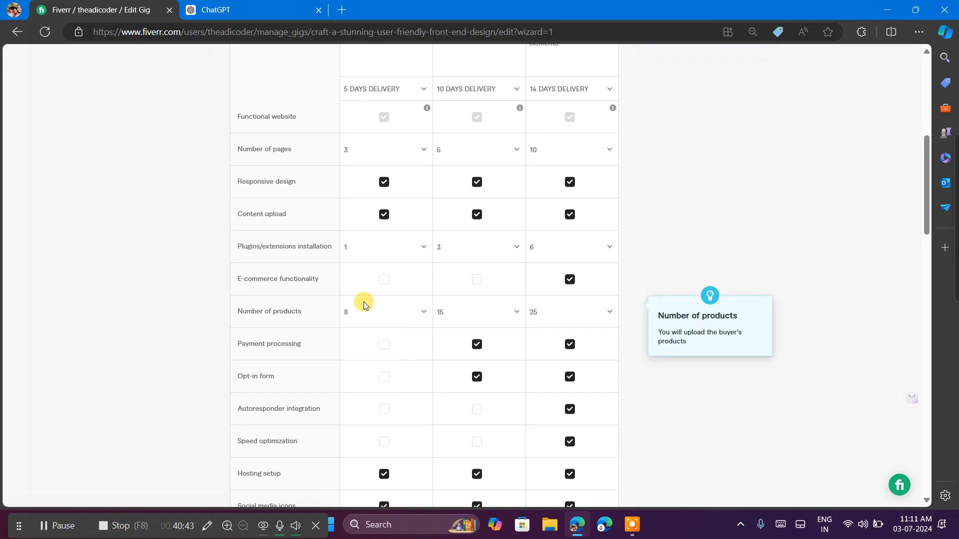
Switch to ChatGPT and check the remaining suggested Basic features, such as the number of products and payment processing.
left_click(252, 5)
scroll(473, 287, "down", 1)
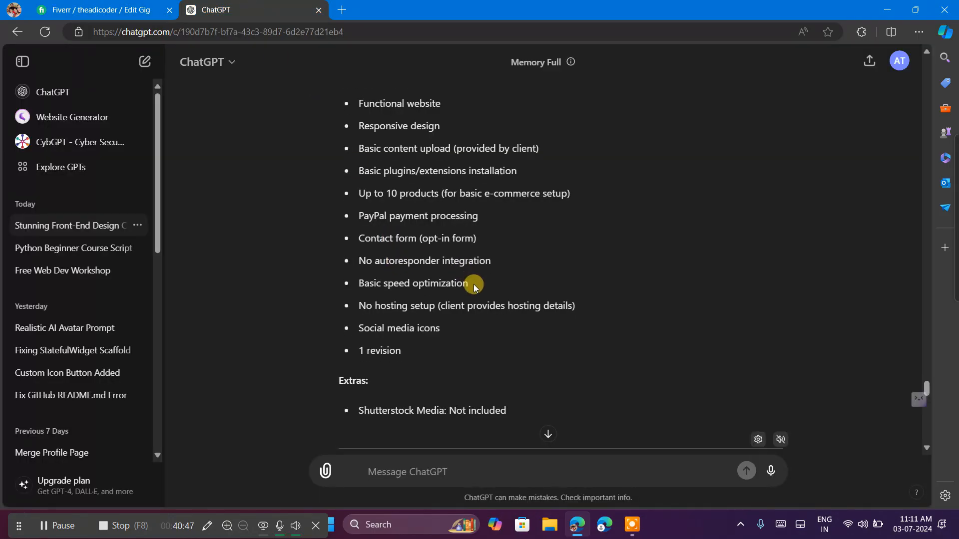
scroll(473, 284, "down", 1)
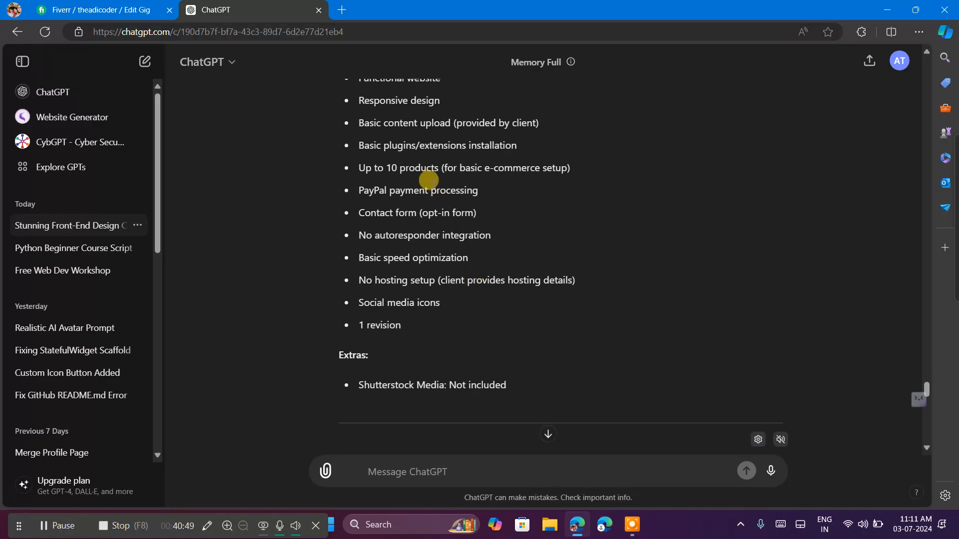
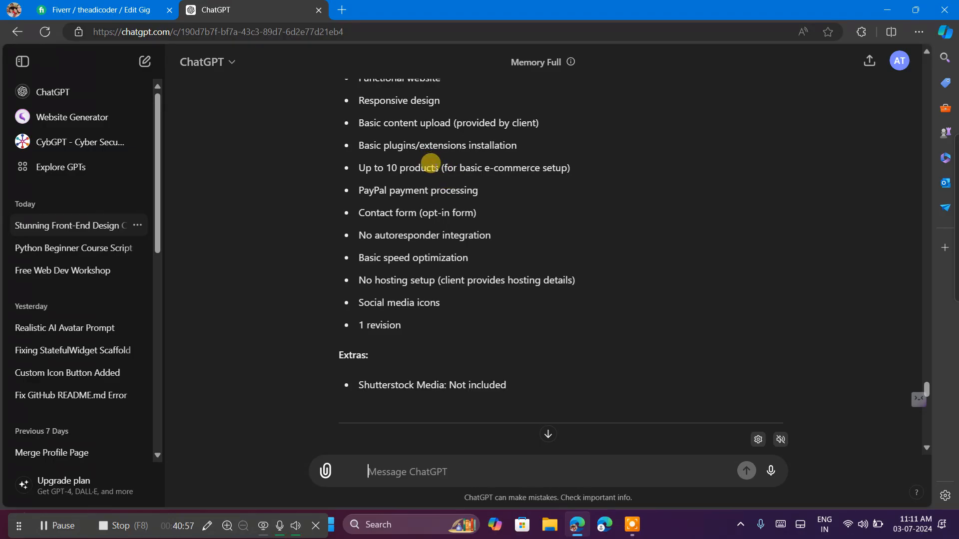
In the Fiverr form, enable e-commerce functionality for Basic and Standard, plus payment processing and the opt-in form for Basic.
left_click(64, 10)
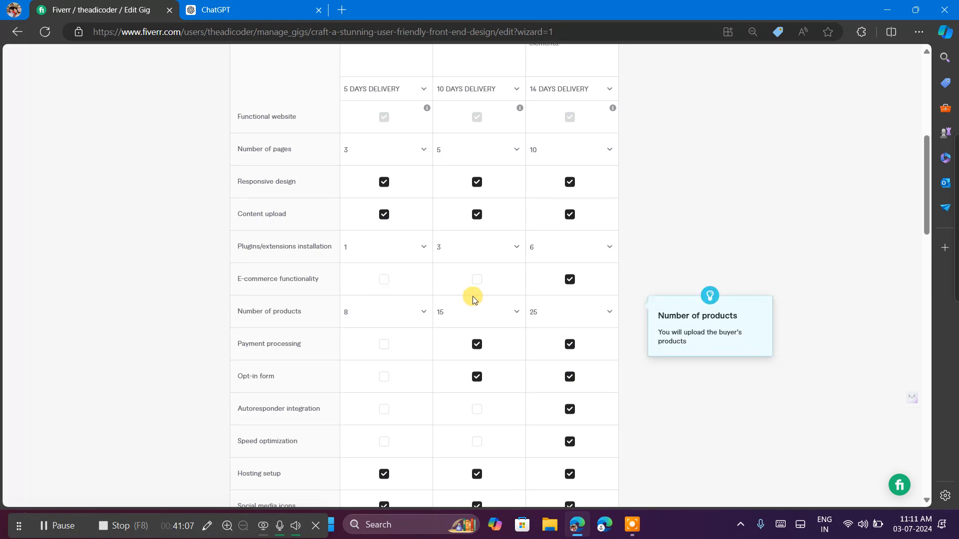
left_click(383, 281)
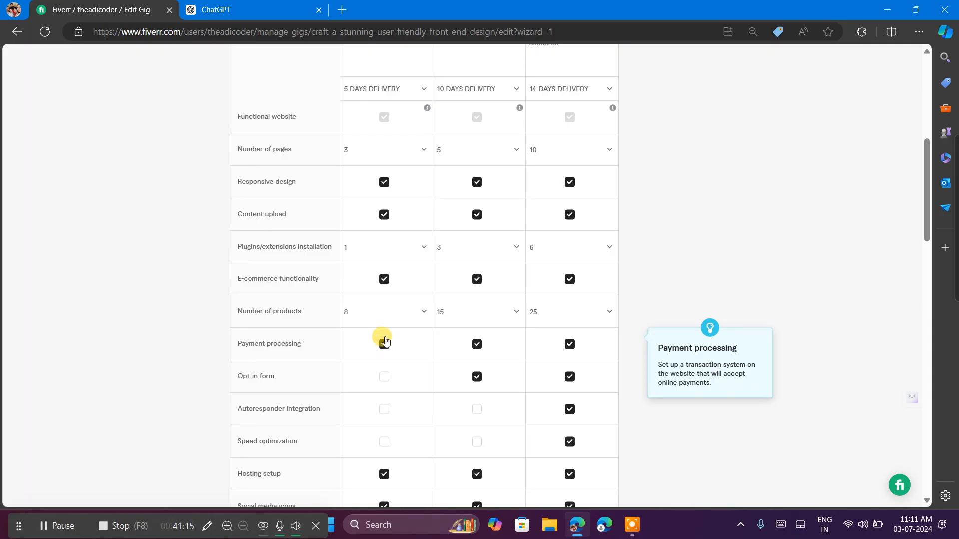
left_click(384, 317)
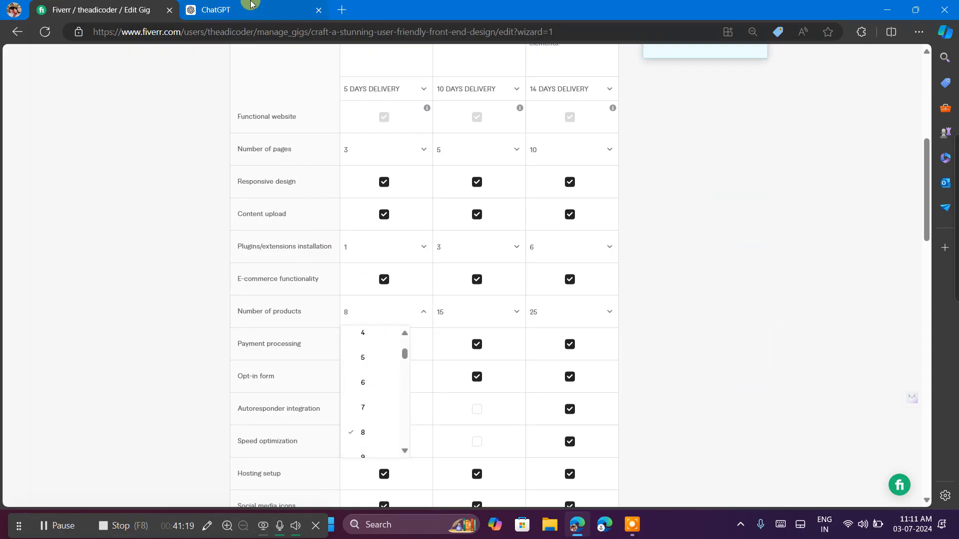
left_click(702, 178)
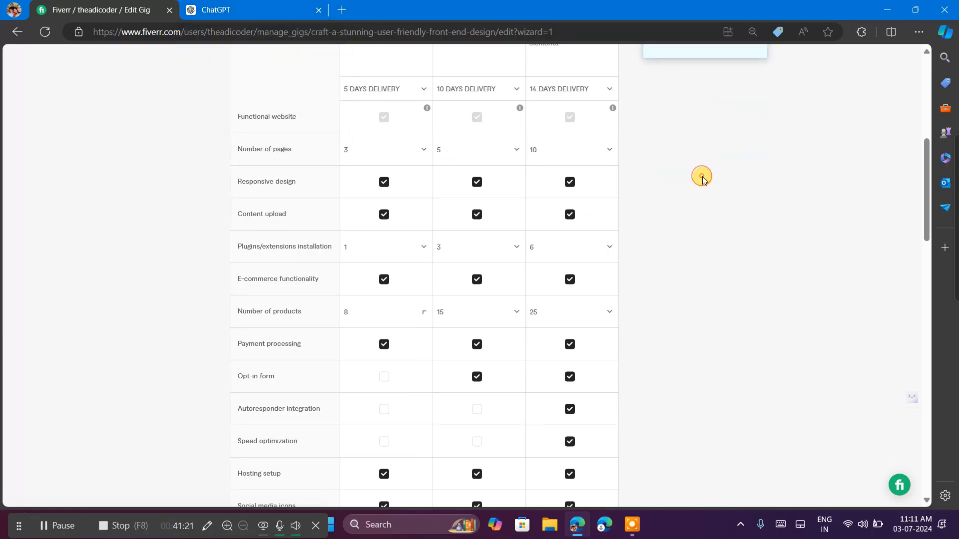
scroll(440, 310, "down", 4)
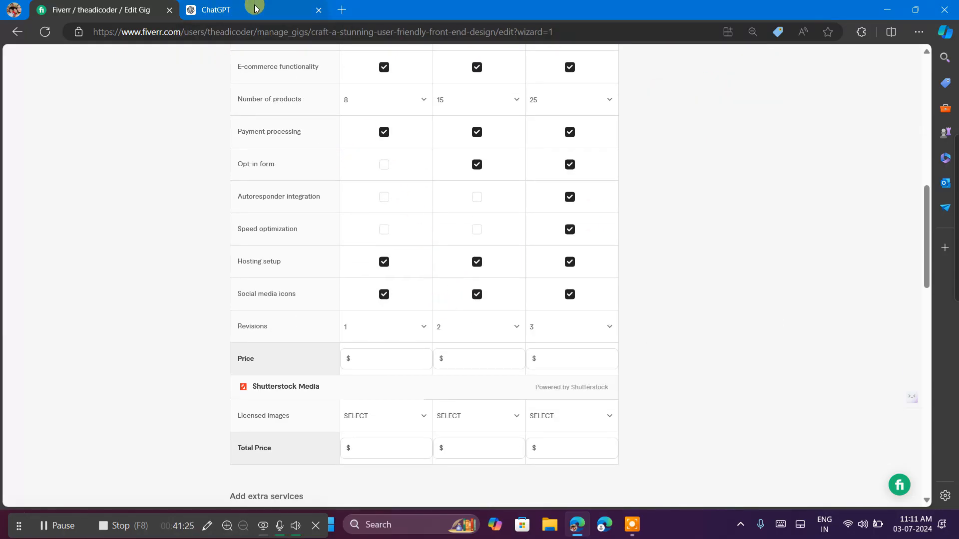
left_click(384, 165)
scroll(409, 263, "down", 1)
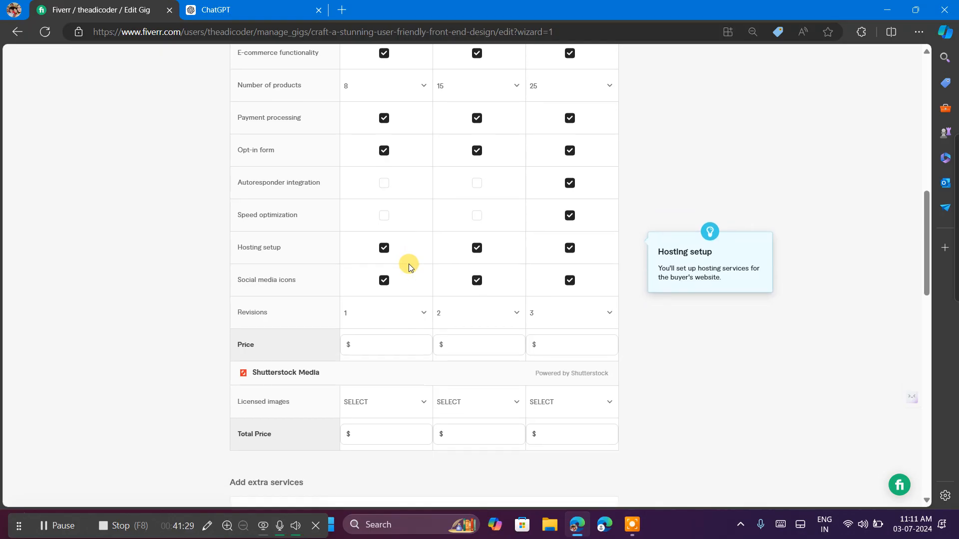
scroll(388, 223, "down", 2)
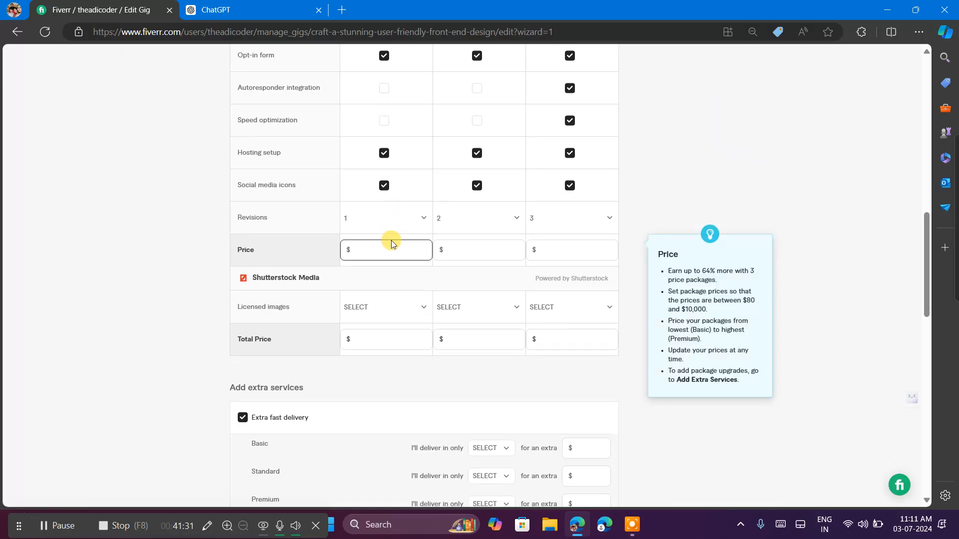
Check ChatGPT's remaining Basic features against the Fiverr form, then read its included features for the Standard package.
left_click(256, 5)
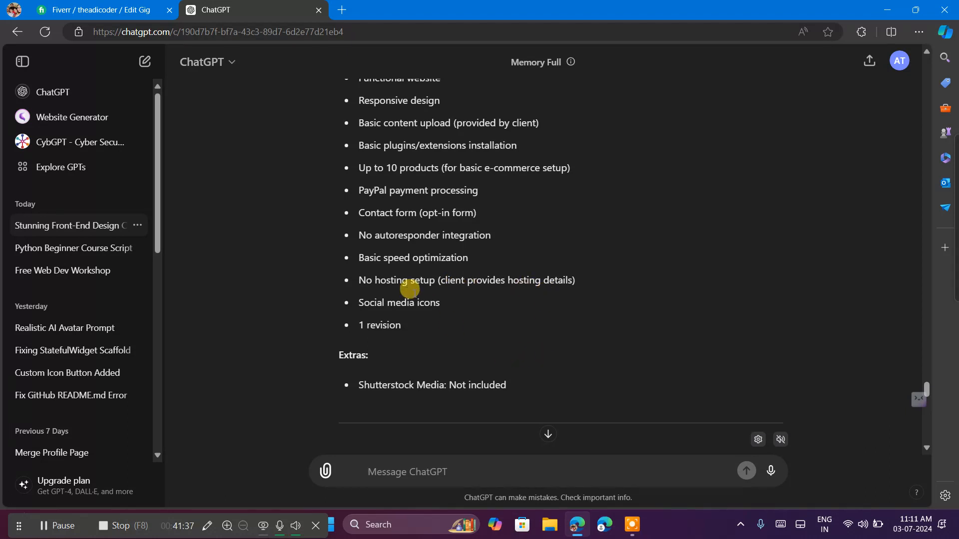
scroll(406, 286, "down", 4)
scroll(400, 280, "up", 3)
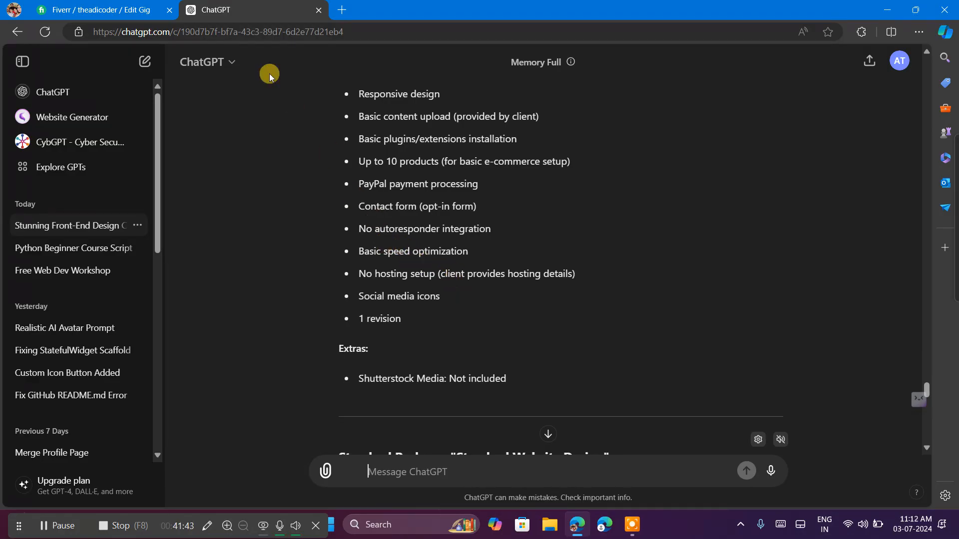
left_click(138, 4)
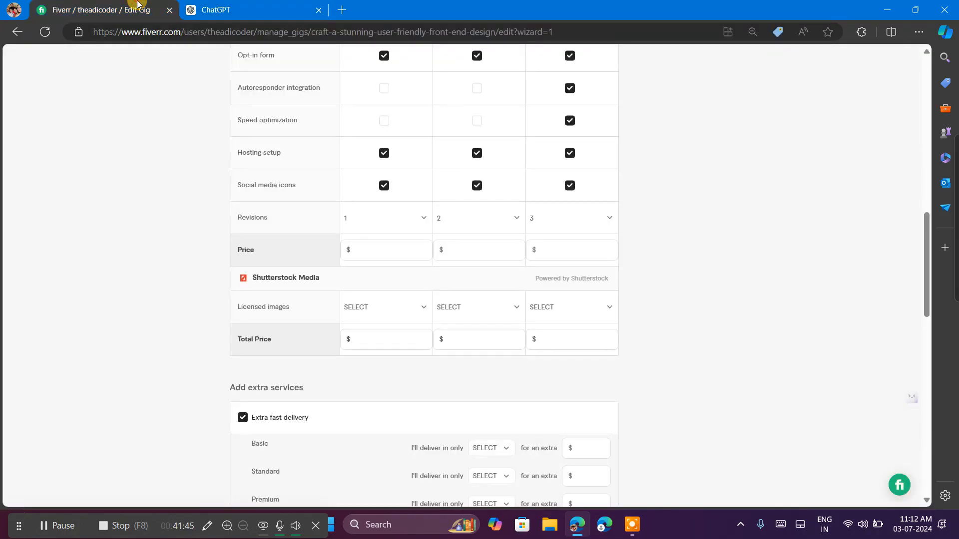
left_click(204, 4)
scroll(434, 255, "down", 6)
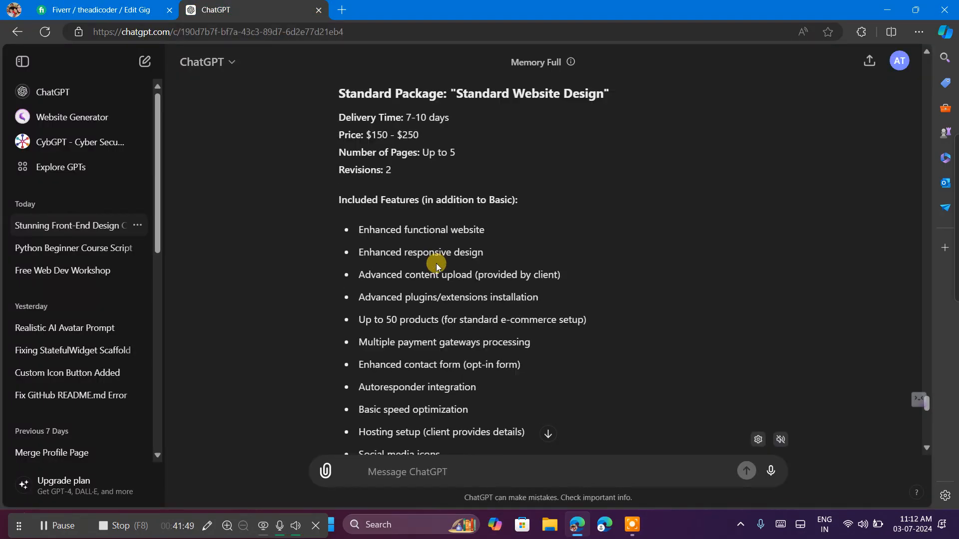
scroll(436, 267, "down", 3)
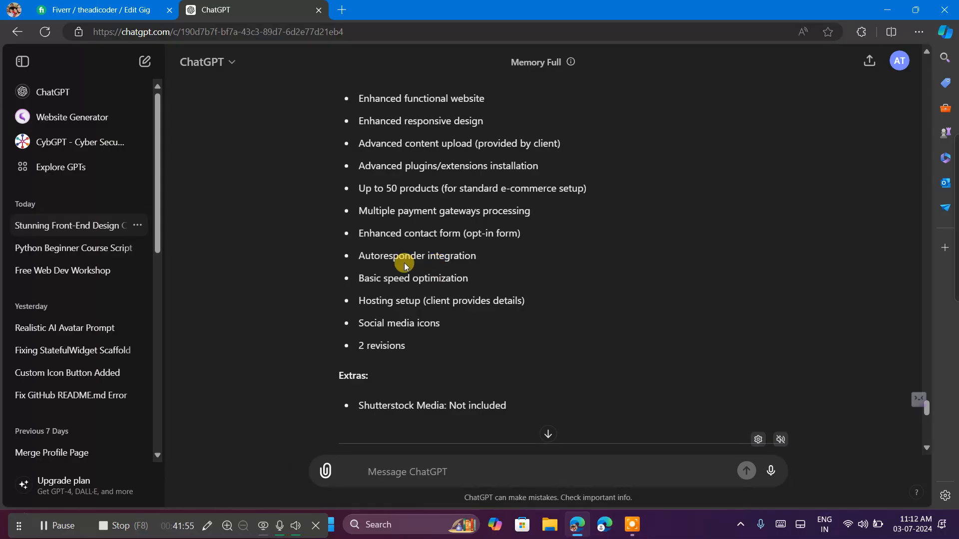
Compare the Fiverr package table with ChatGPT's Standard feature list and enable speed optimization for the Standard package.
left_click(99, 6)
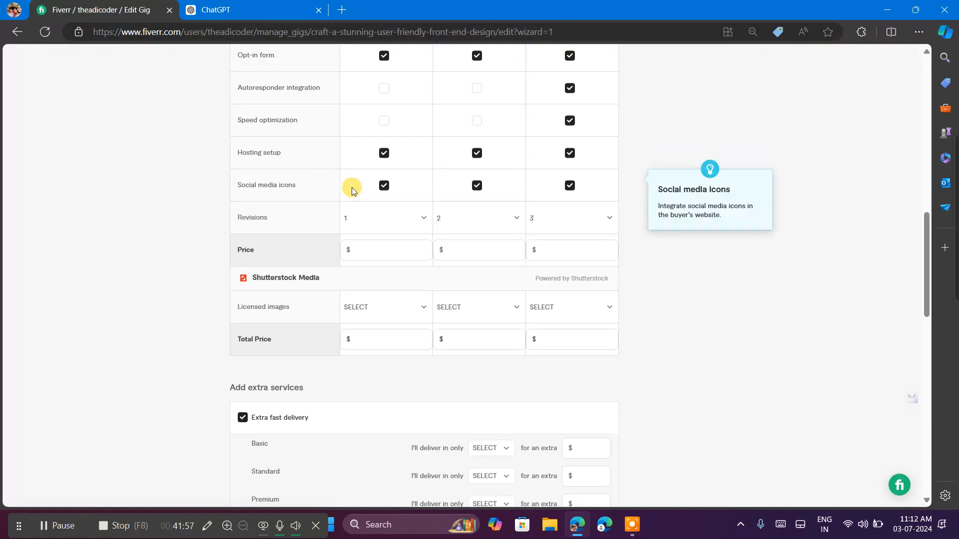
scroll(352, 190, "up", 1)
scroll(351, 190, "up", 5)
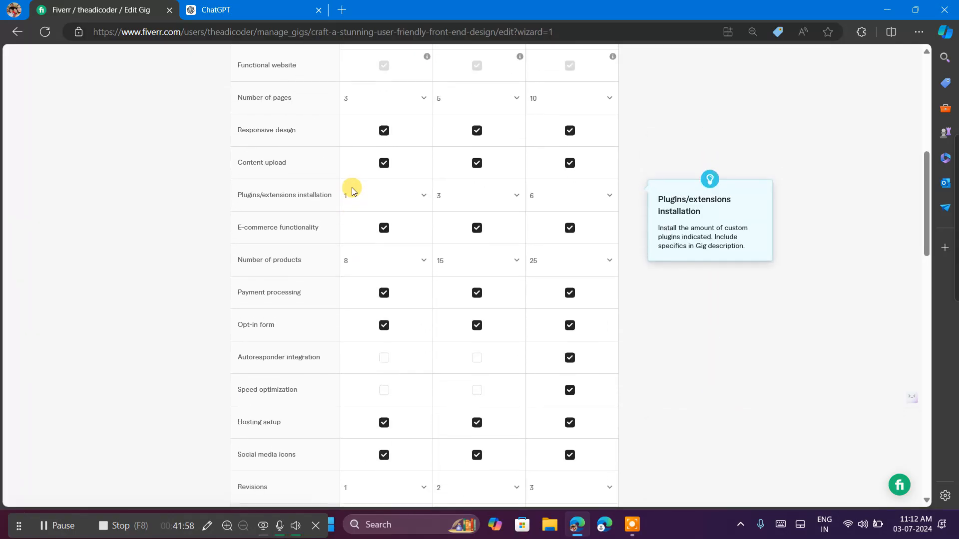
scroll(352, 187, "down", 1)
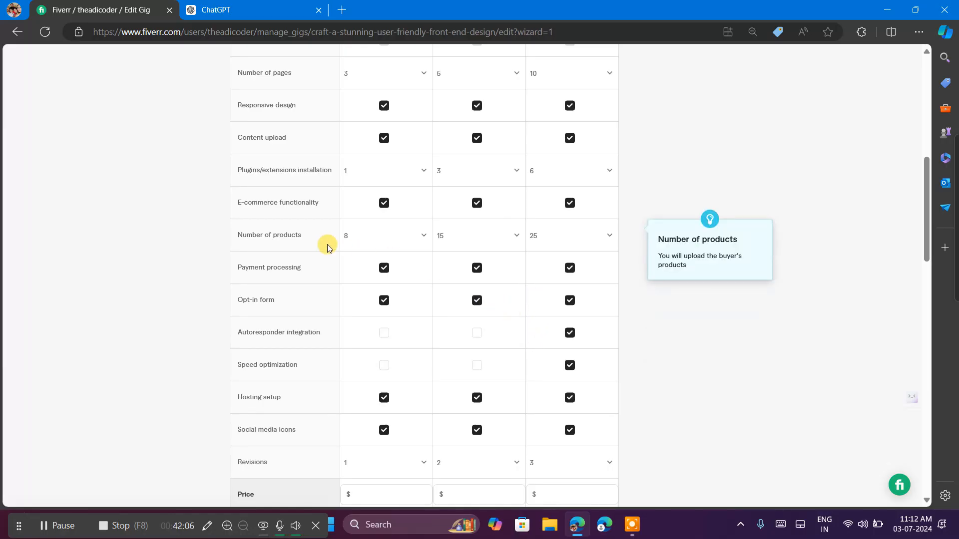
scroll(327, 244, "up", 1)
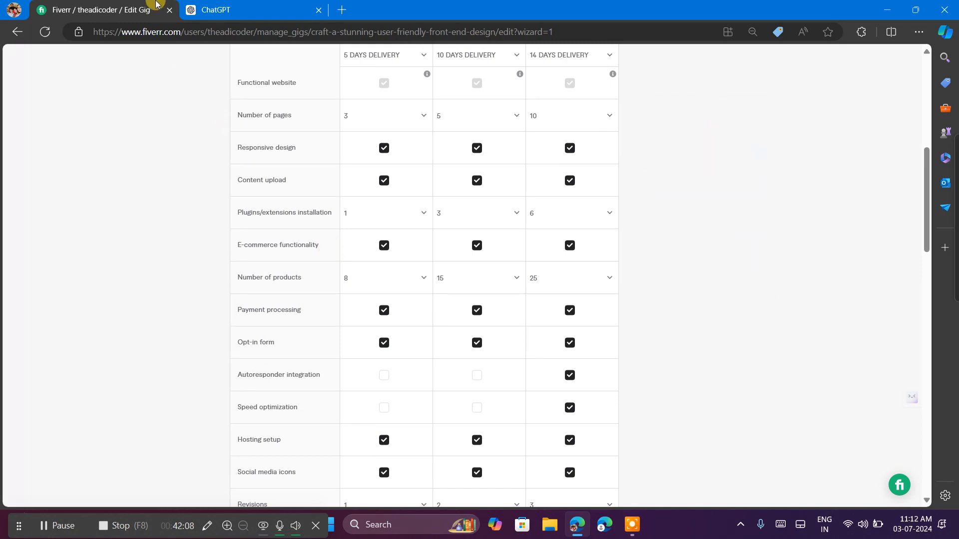
left_click(255, 6)
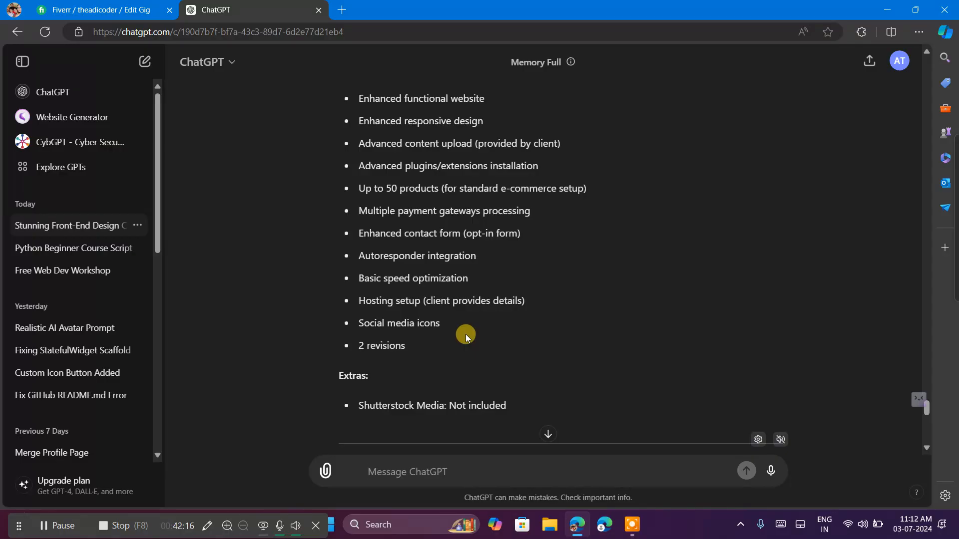
left_click(100, 10)
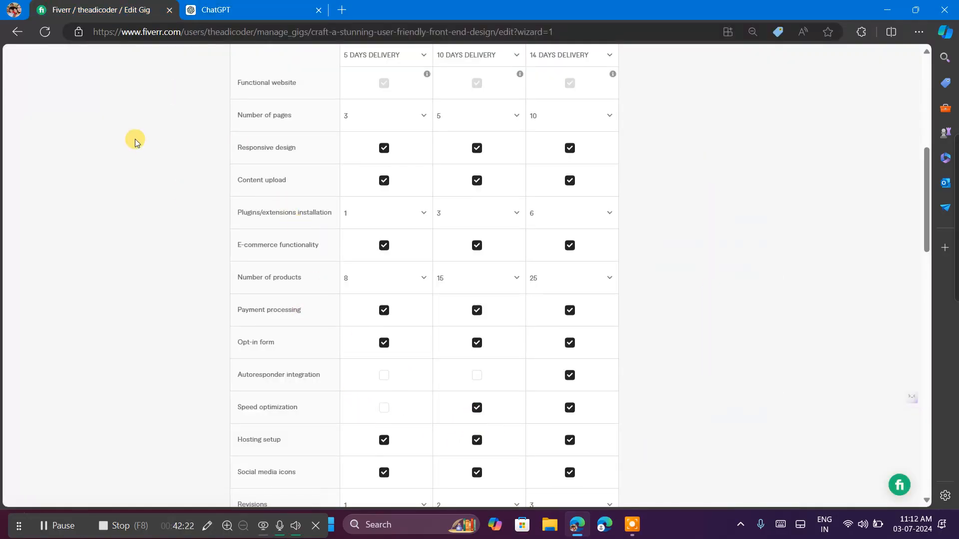
Review ChatGPT's suggestions for the Standard and Premium packages, including Premium's features, revisions and Shutterstock extras.
left_click(210, 9)
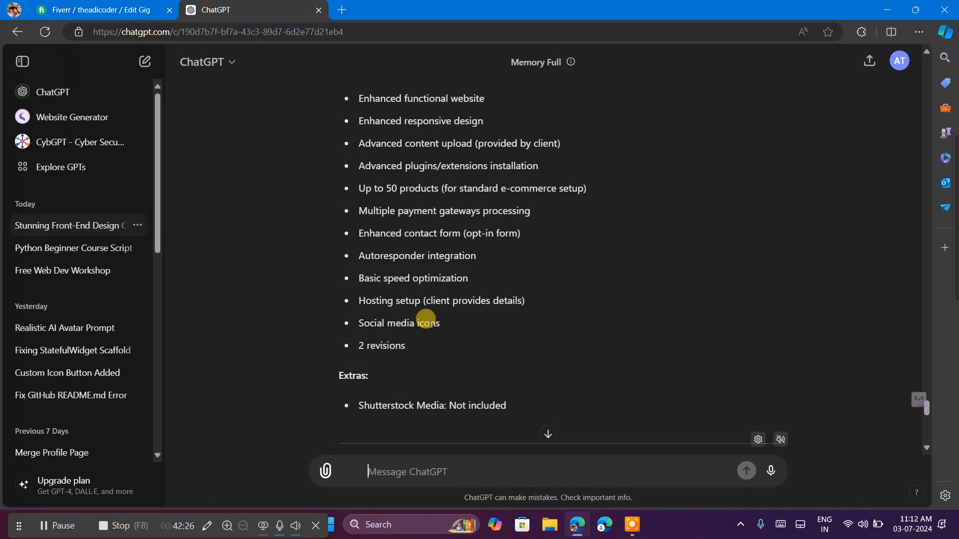
scroll(493, 360, "down", 2)
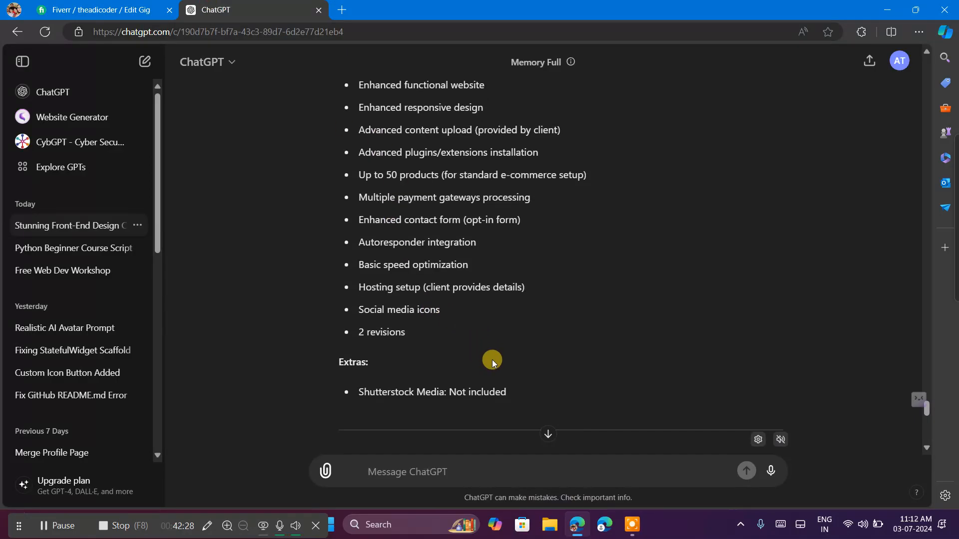
scroll(492, 359, "down", 6)
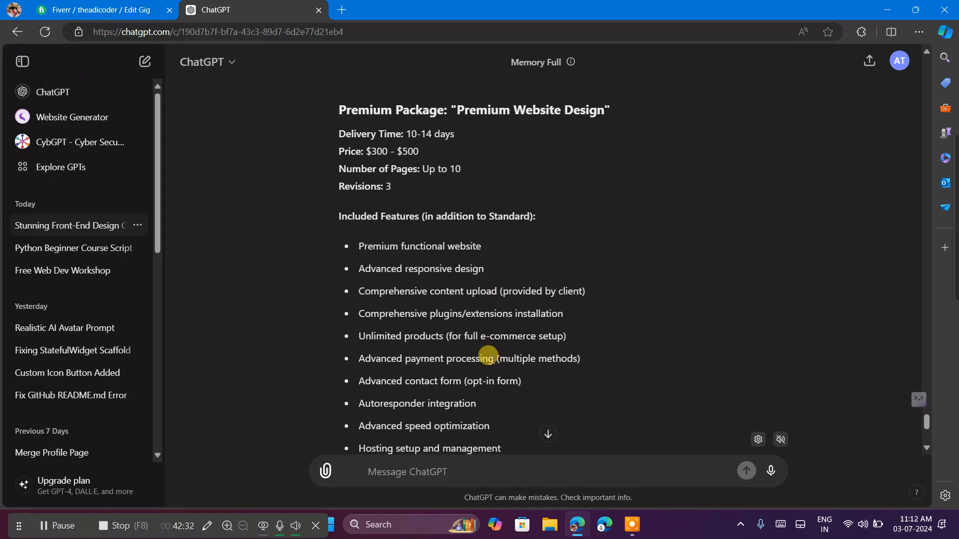
scroll(488, 355, "down", 1)
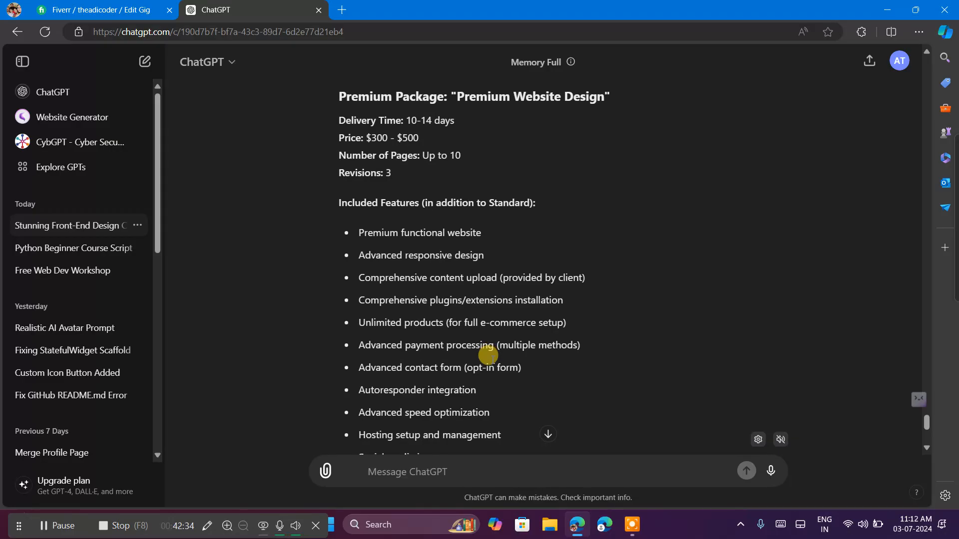
scroll(488, 355, "down", 1)
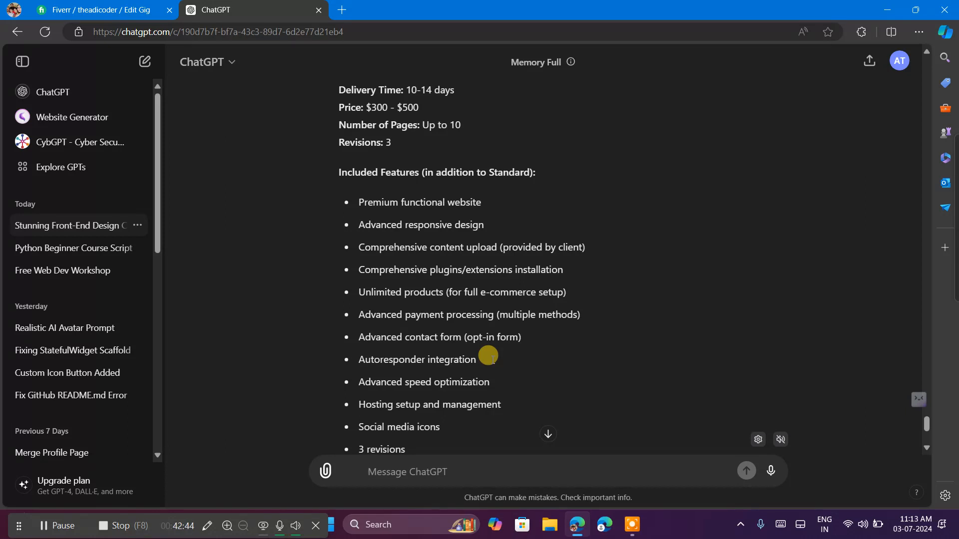
scroll(489, 355, "down", 2)
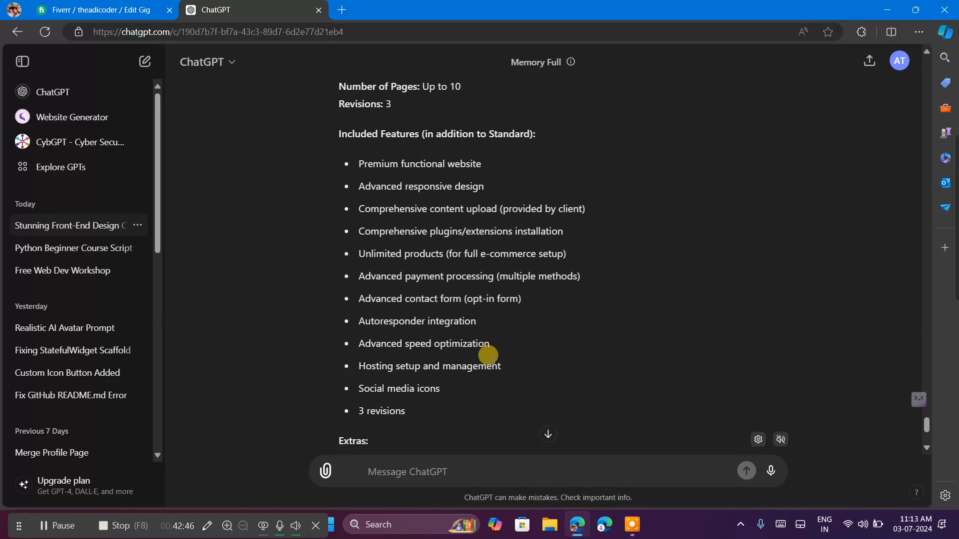
scroll(488, 355, "down", 1)
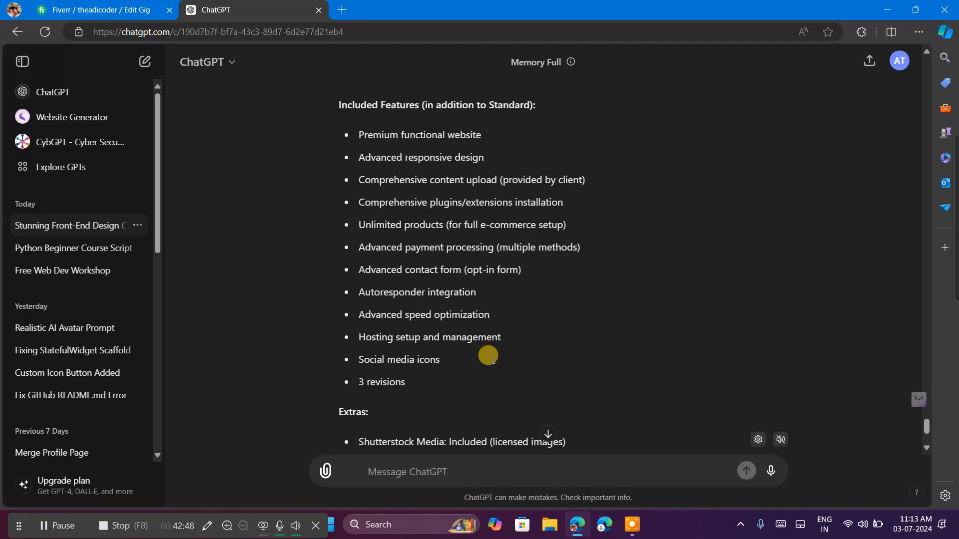
scroll(488, 355, "down", 1)
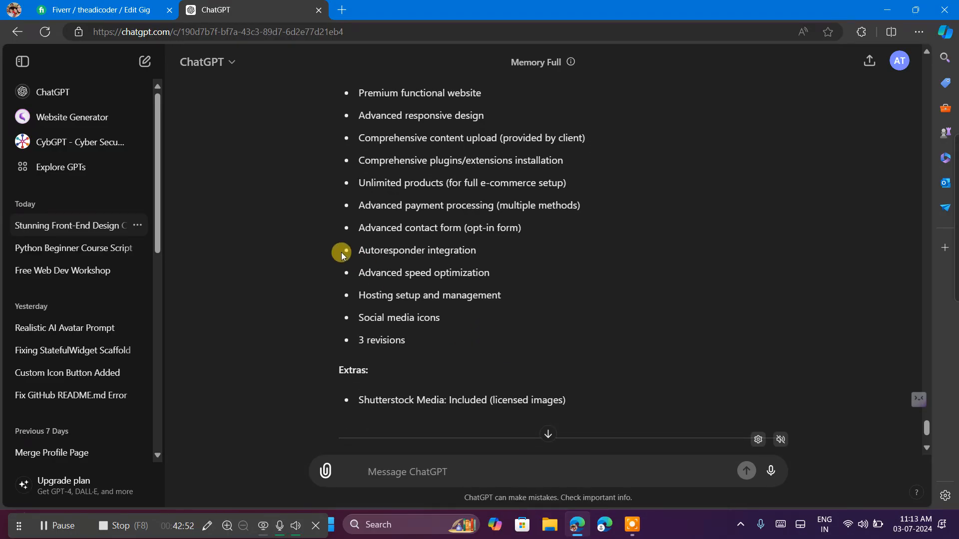
scroll(340, 252, "down", 4)
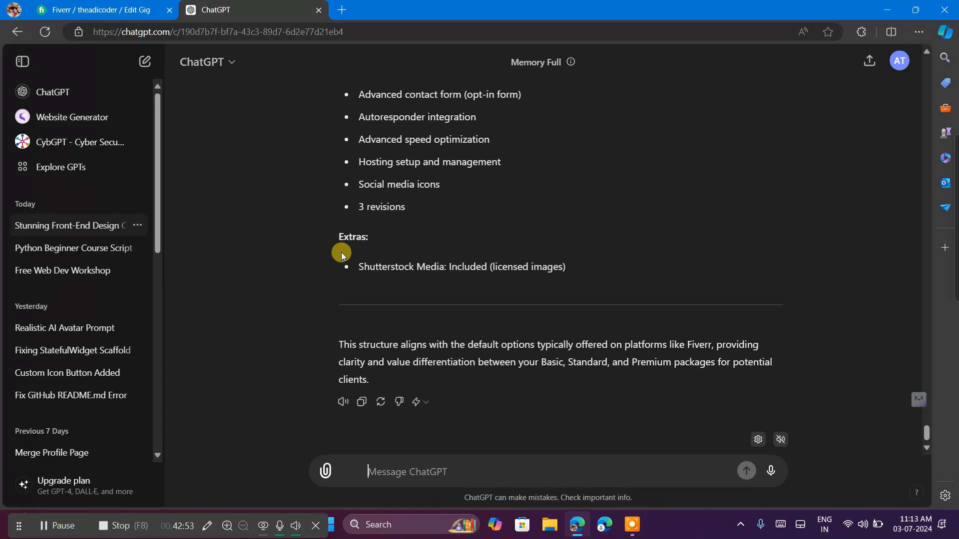
Return to the Fiverr form, check the Basic package's revisions, and set its Shutterstock licensed images to 2 ($4).
left_click(114, 4)
scroll(358, 229, "down", 3)
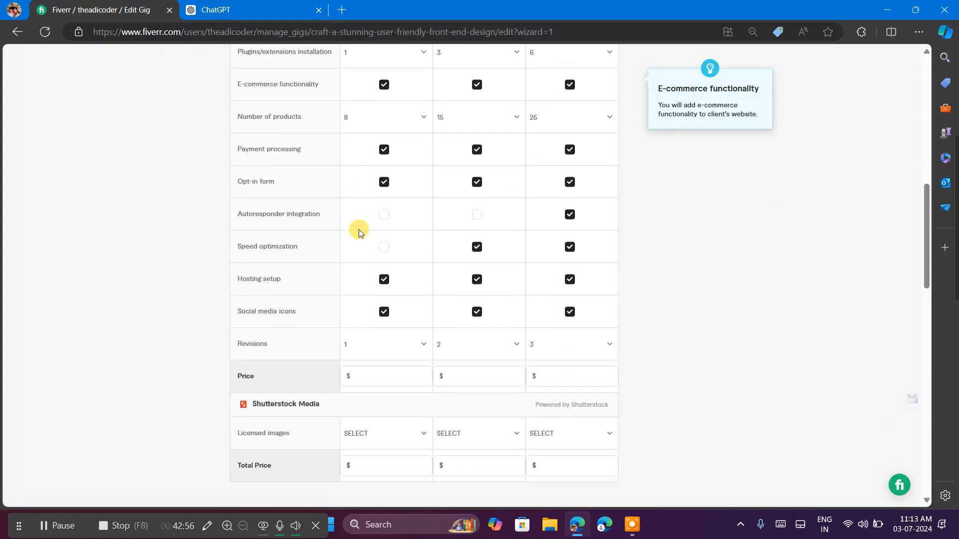
scroll(358, 229, "down", 3)
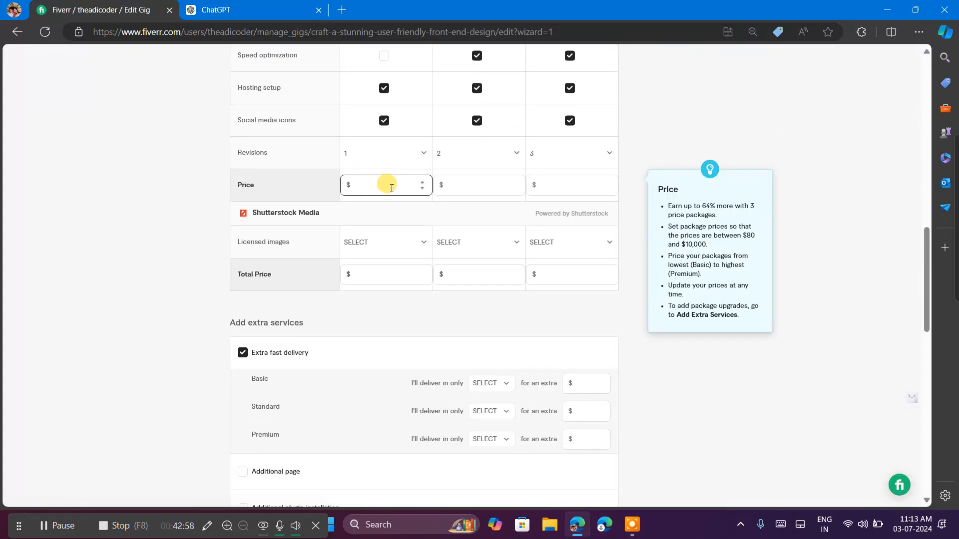
left_click(372, 159)
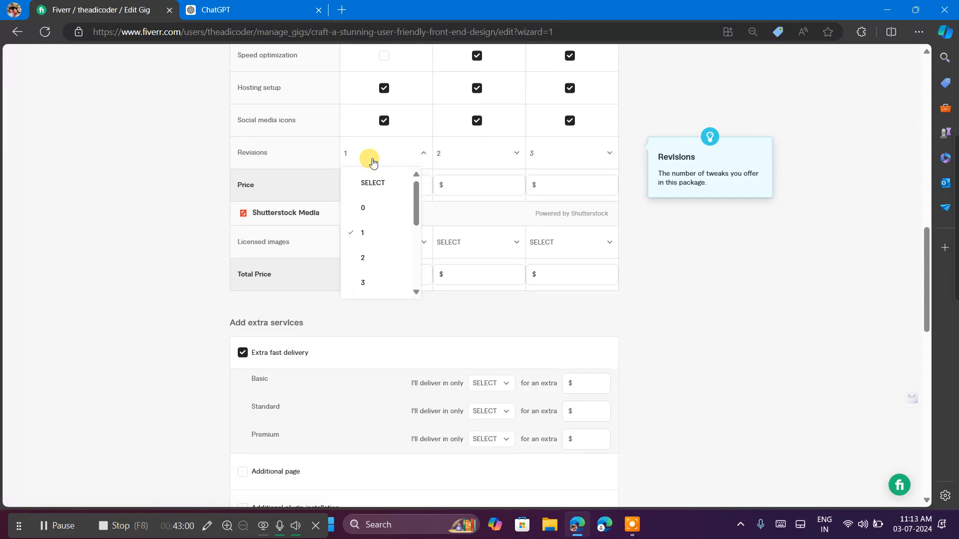
left_click(729, 331)
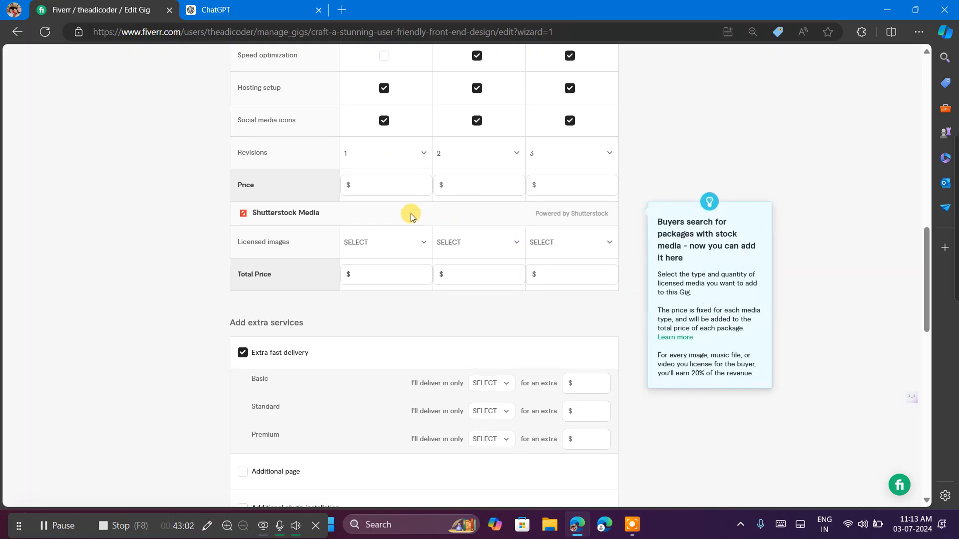
left_click(390, 248)
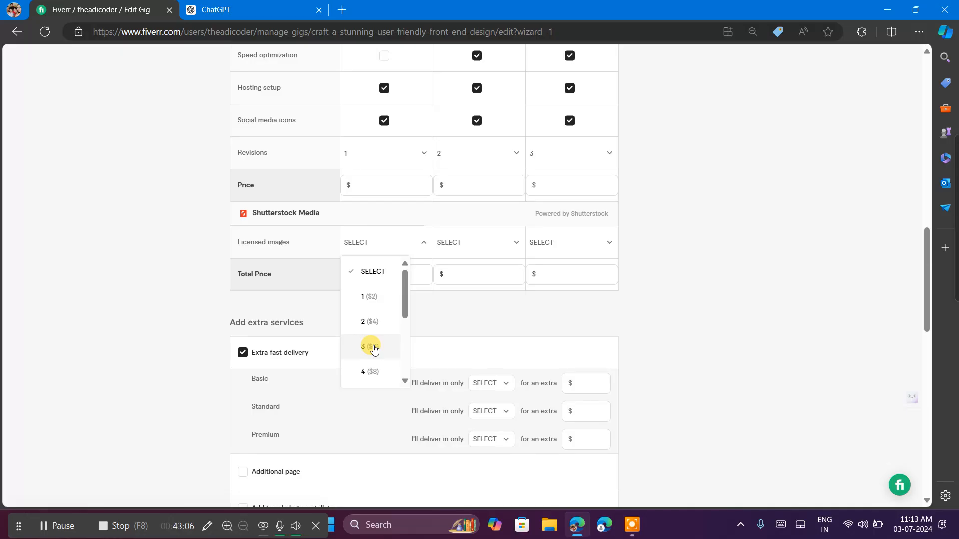
scroll(372, 347, "down", 1)
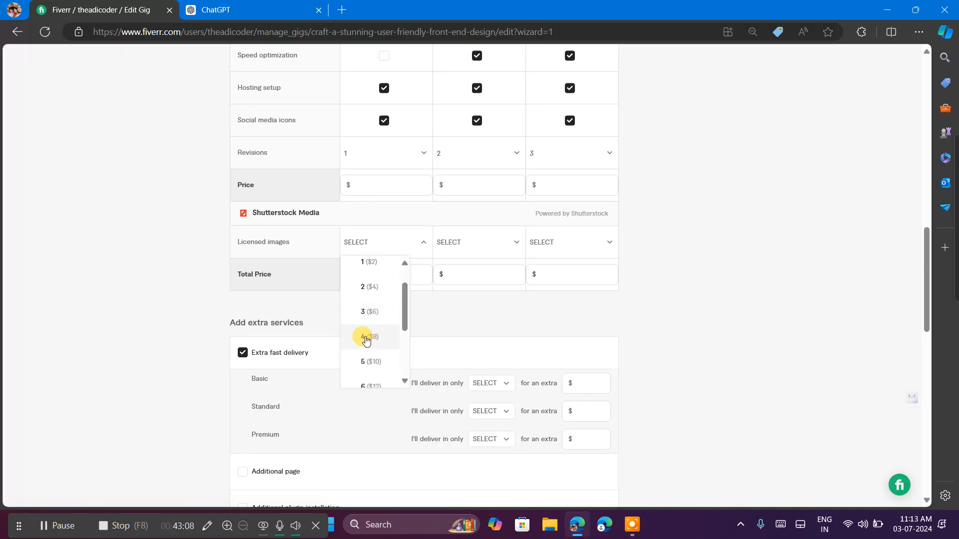
scroll(370, 320, "up", 1)
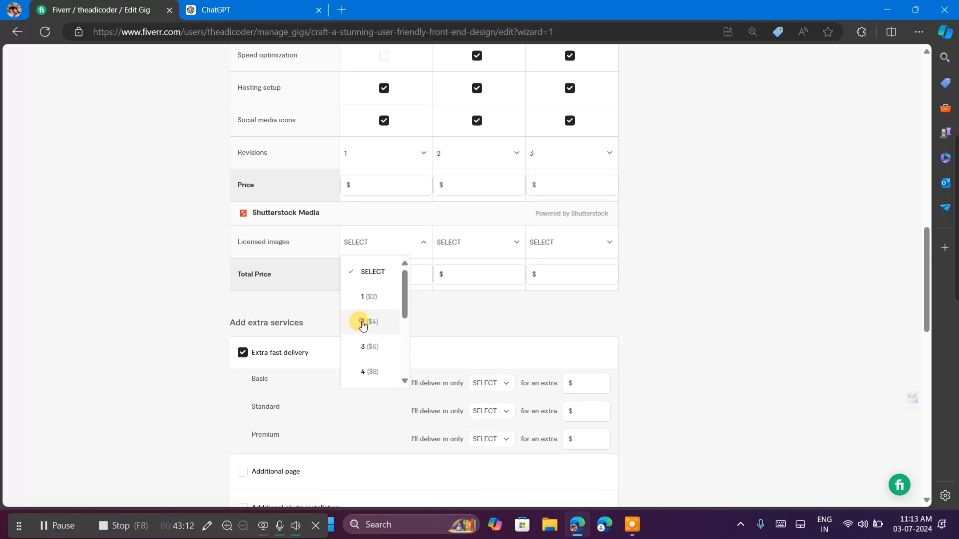
left_click(363, 323)
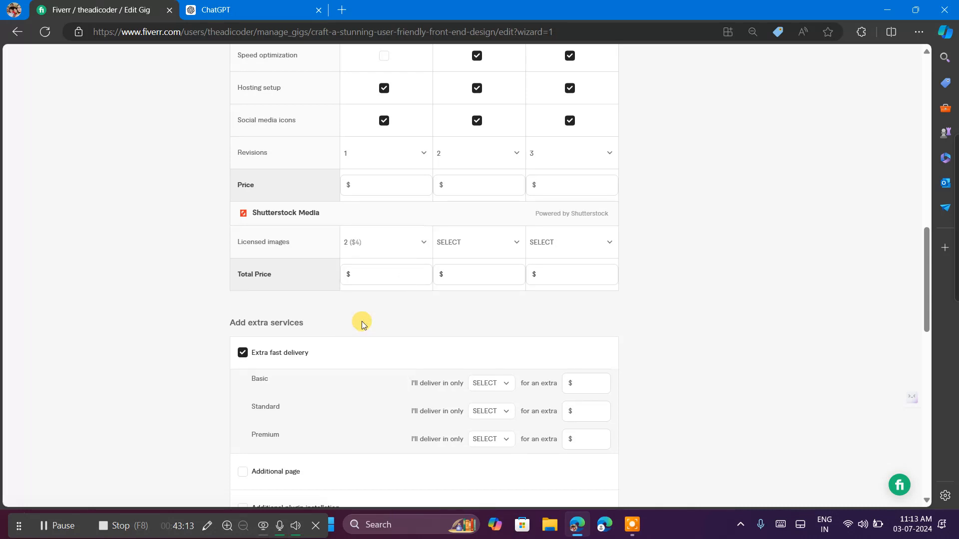
Set the Shutterstock licensed images to 4 ($8) for the Standard package and 8 ($16) for the Premium package.
left_click(474, 245)
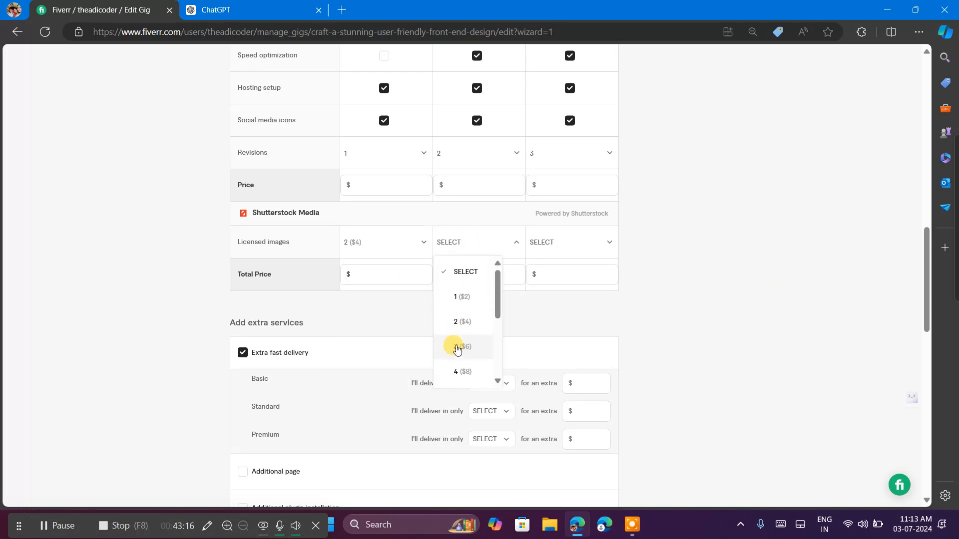
left_click(463, 371)
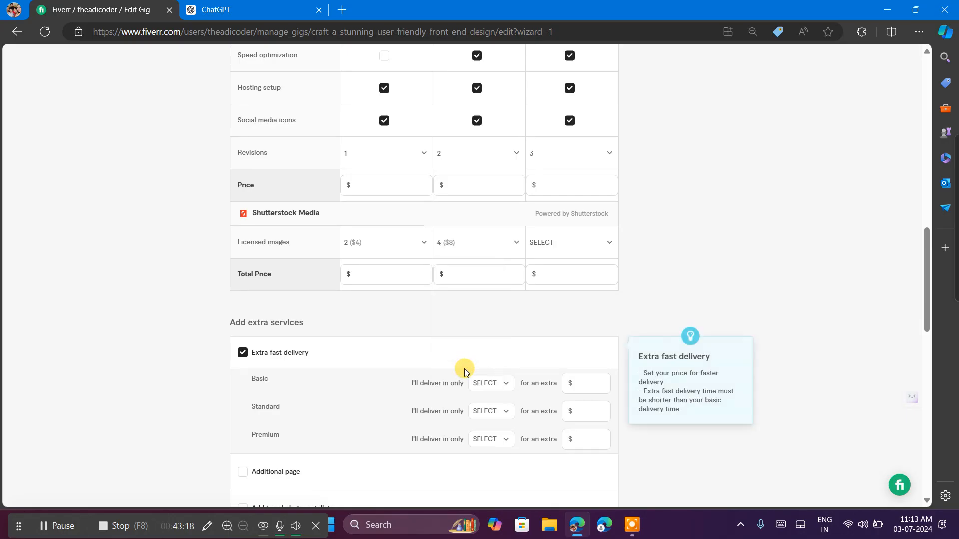
left_click(548, 245)
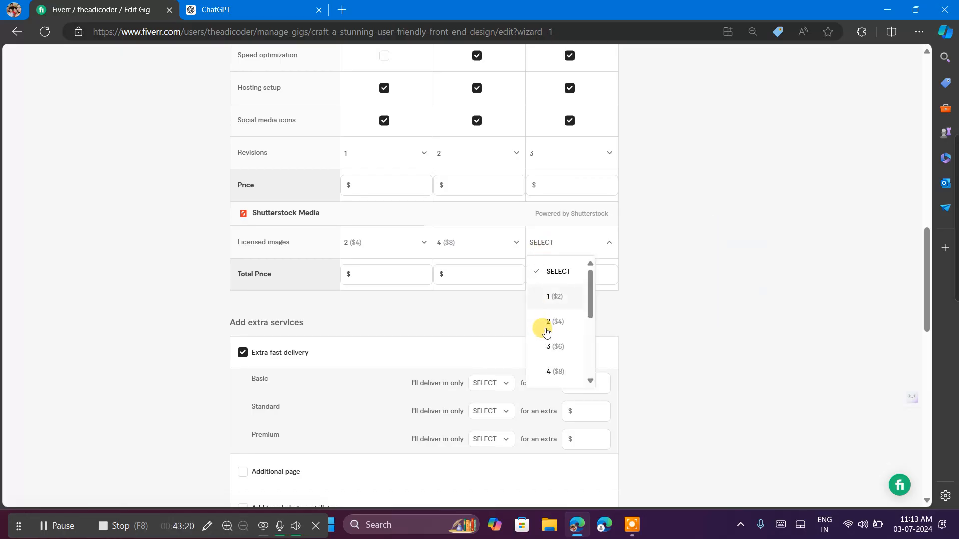
scroll(554, 362, "down", 2)
scroll(555, 360, "down", 1)
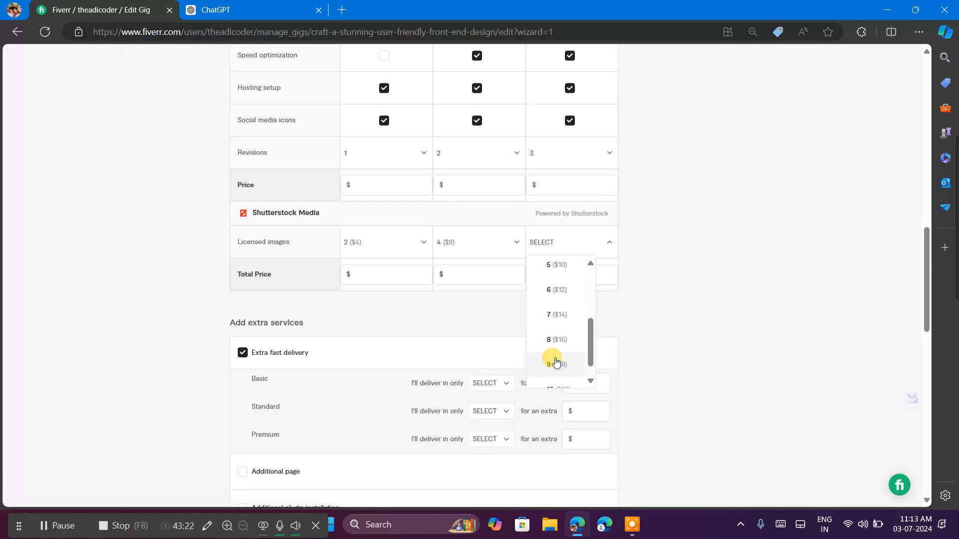
left_click(552, 341)
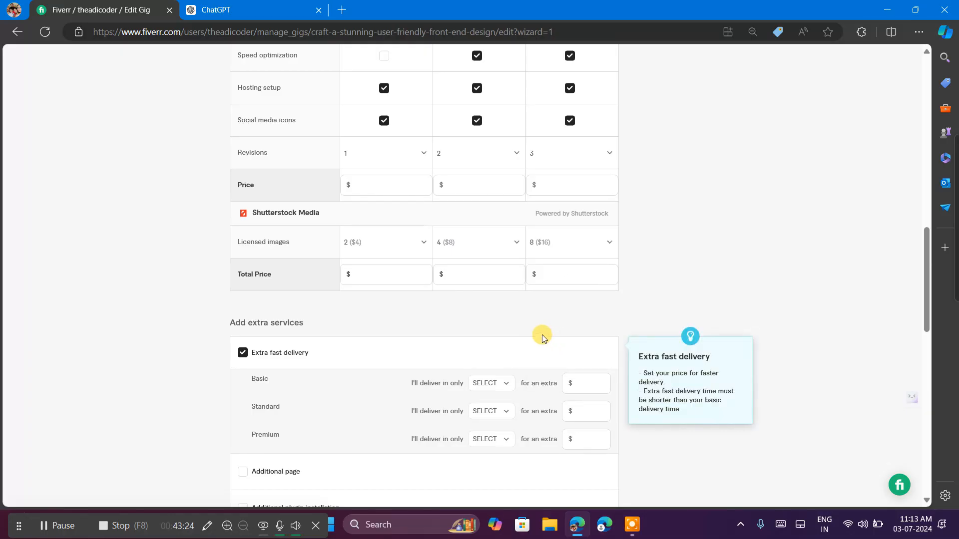
Switch to ChatGPT and look through its package suggestions for the Basic package's recommended price range.
scroll(355, 252, "up", 1)
left_click(355, 252)
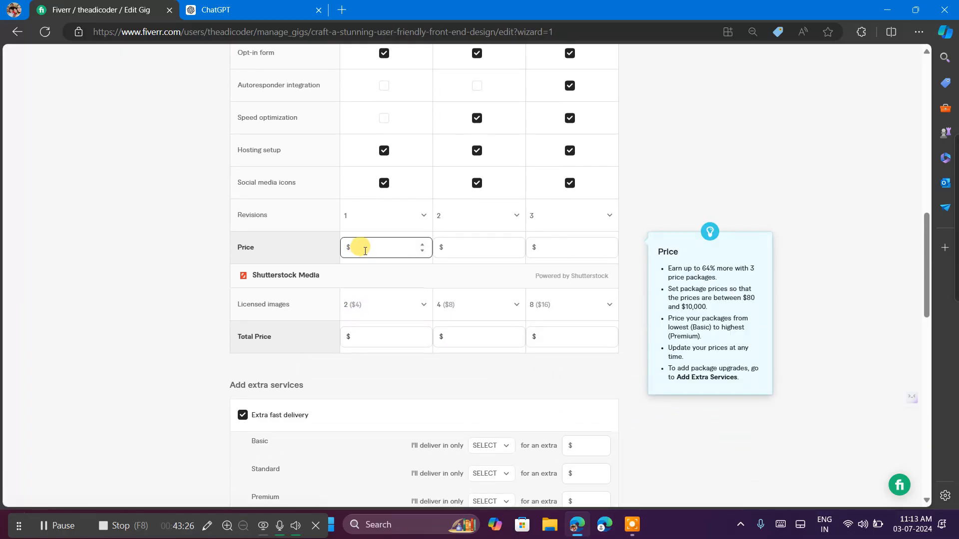
left_click(250, 4)
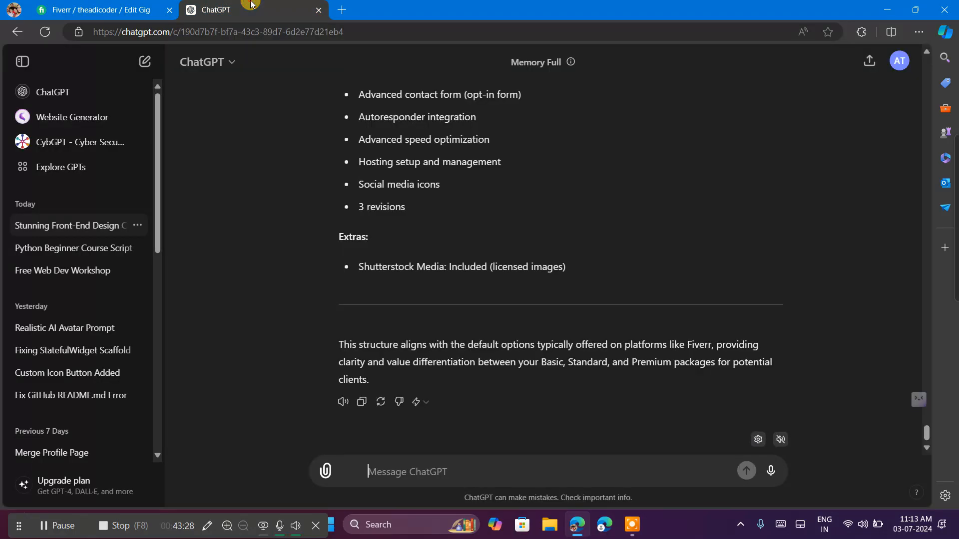
scroll(457, 216, "up", 5)
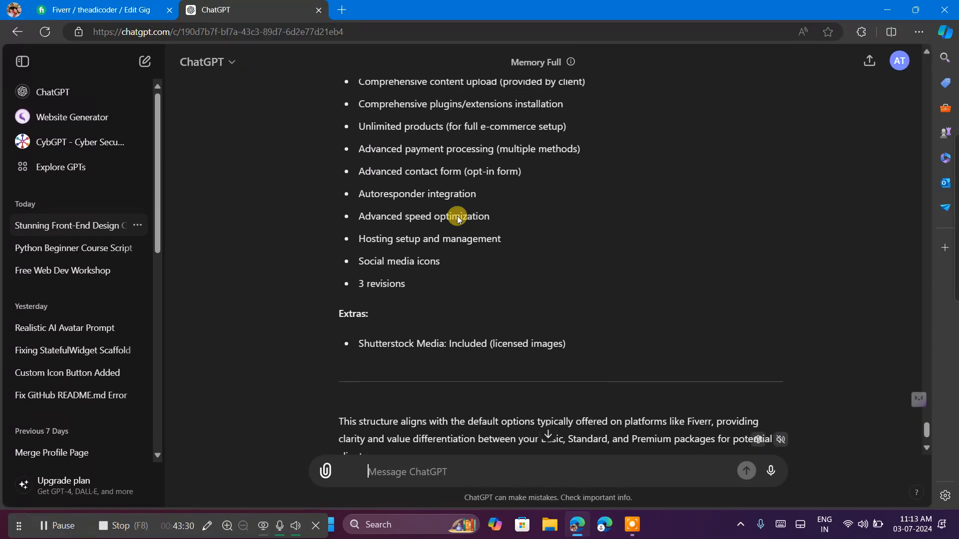
scroll(457, 215, "down", 4)
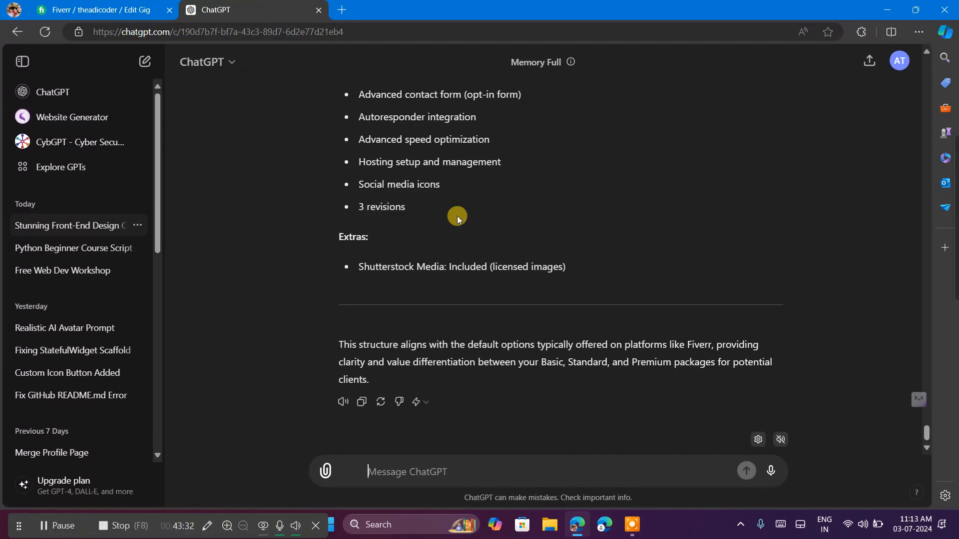
scroll(457, 215, "up", 7)
scroll(454, 212, "up", 1)
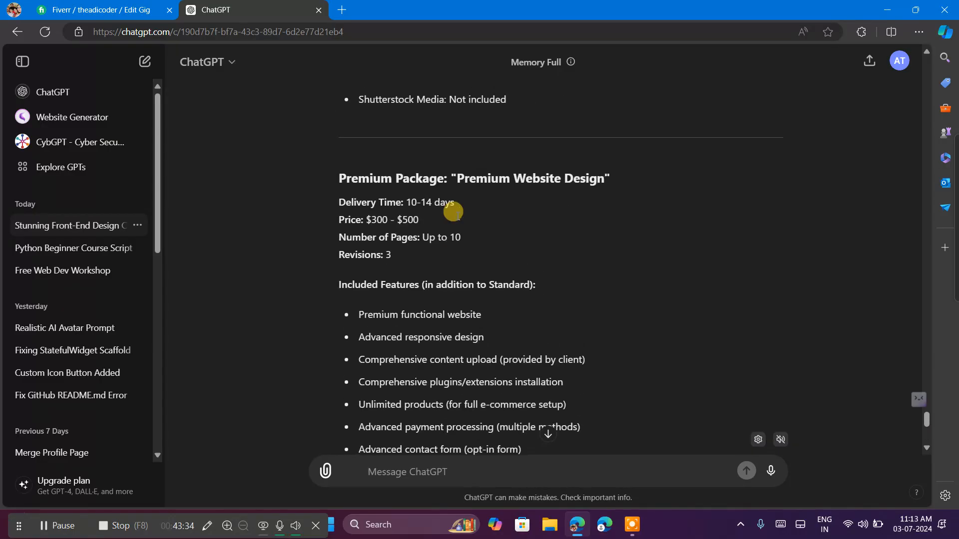
scroll(365, 236, "up", 15)
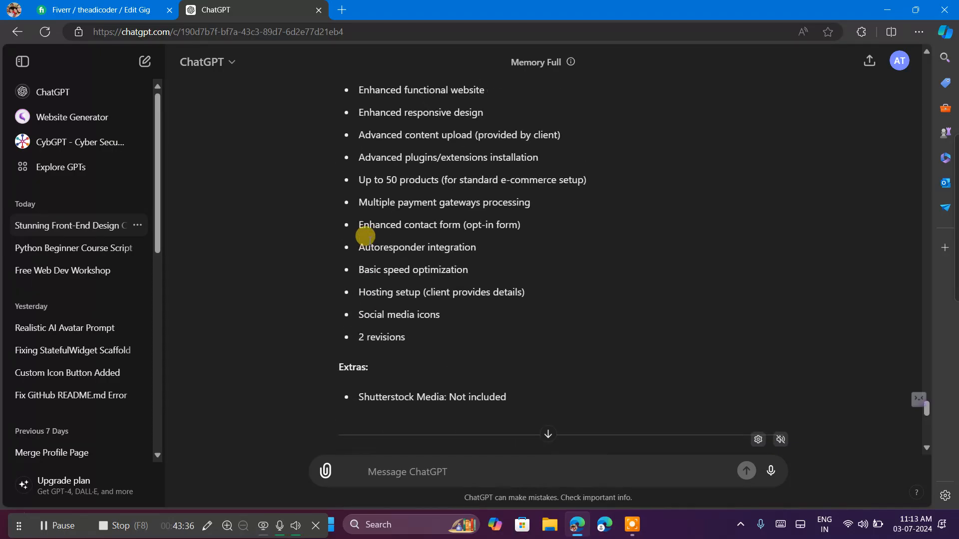
scroll(369, 243, "up", 5)
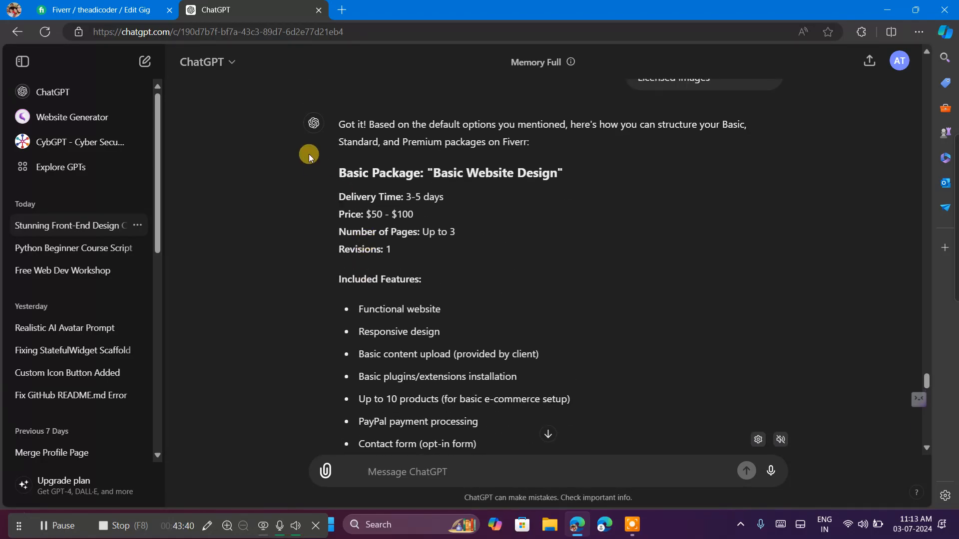
Return to the Fiverr form and set the Basic package's price to $100.
left_click(115, 10)
mouse_move(391, 286)
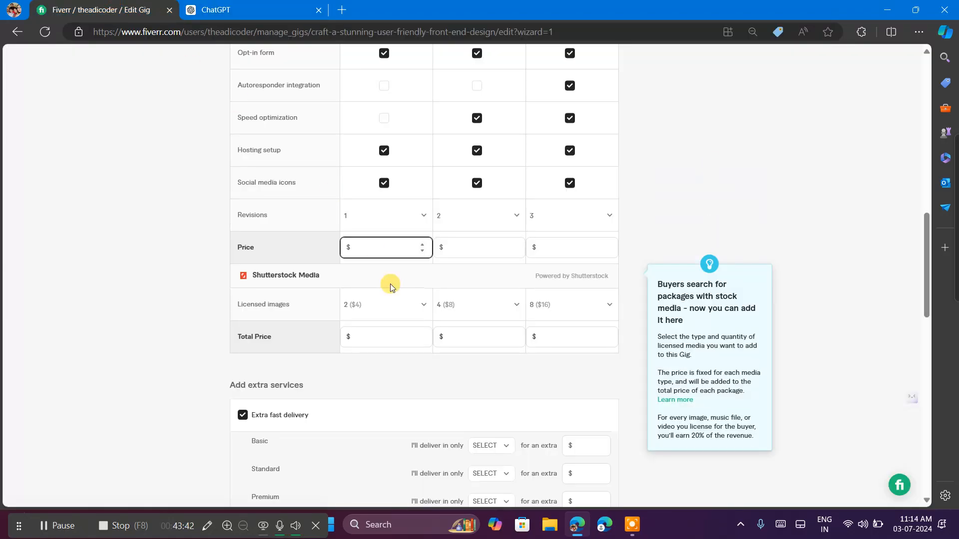
type("00")
left_click(779, 524)
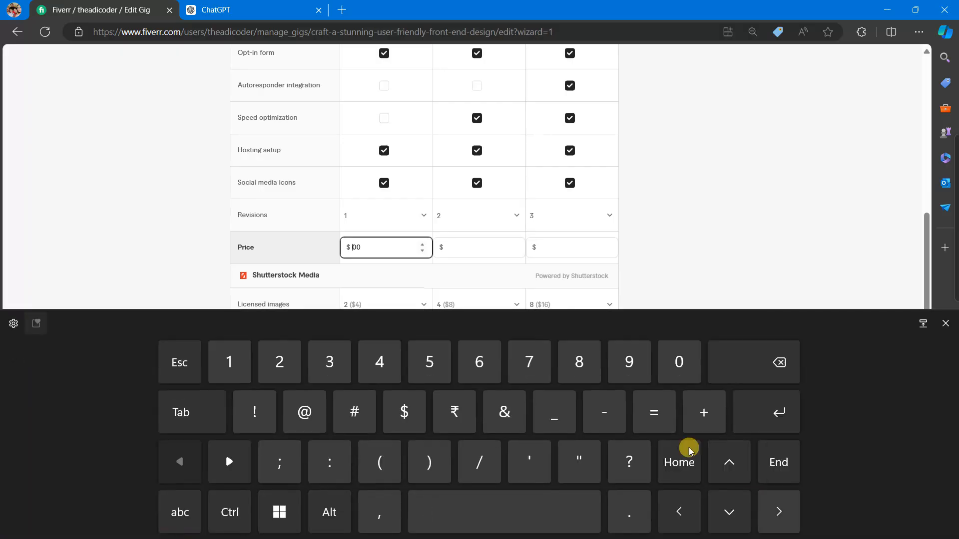
left_click(240, 357)
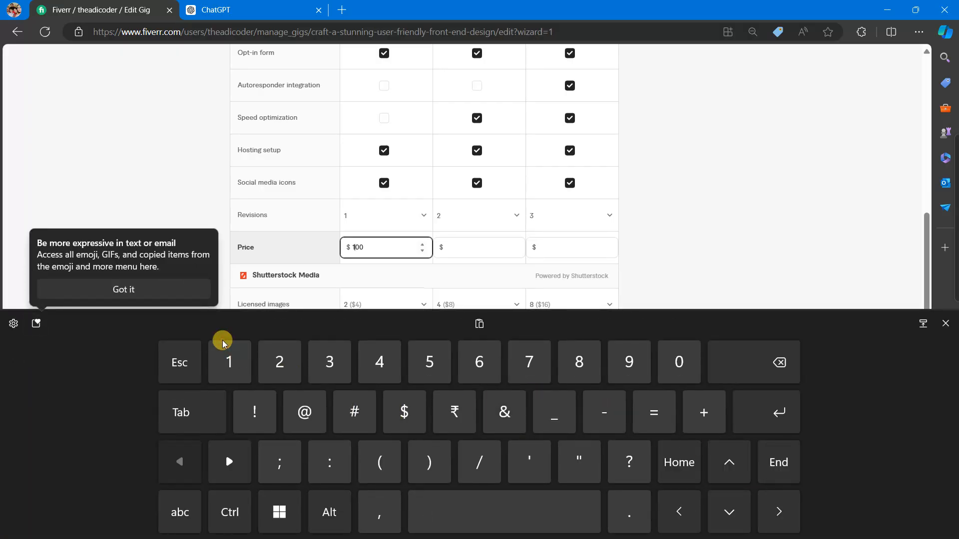
left_click(141, 284)
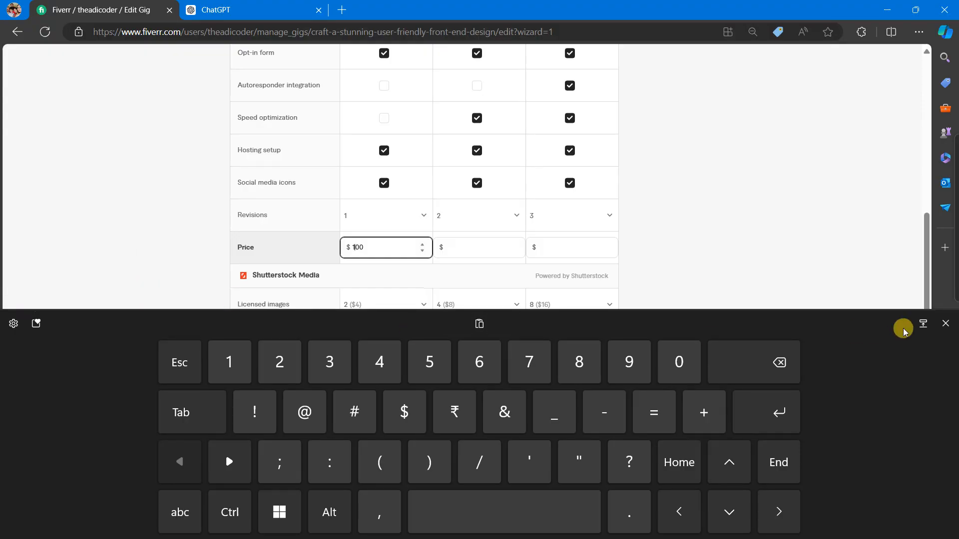
left_click(944, 323)
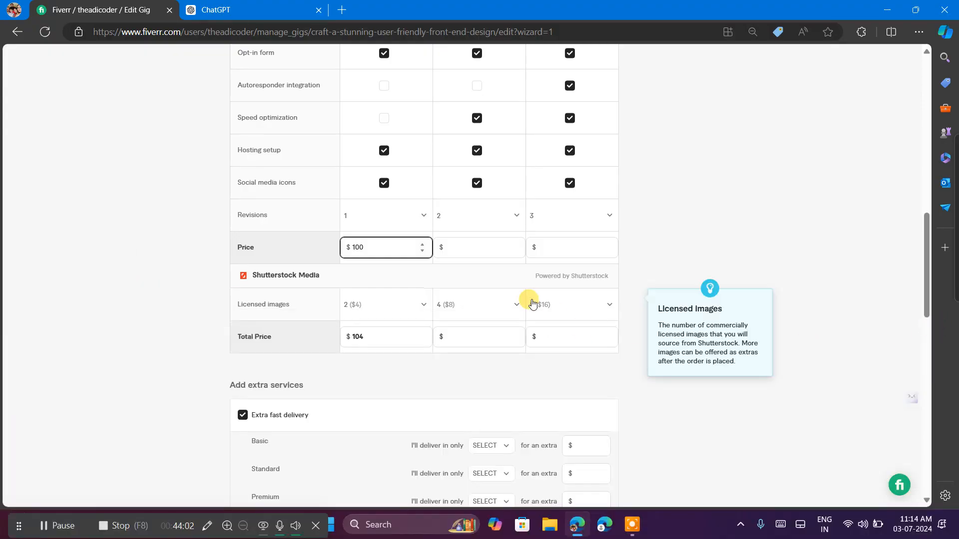
Check ChatGPT's suggested price range for the Standard package and set its price to $250 in the Fiverr form.
left_click(461, 245)
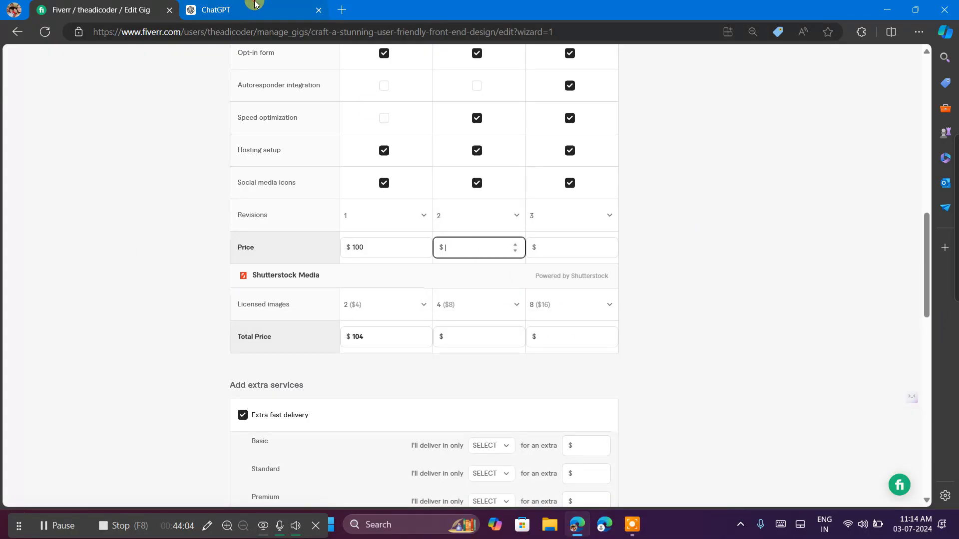
left_click(290, 10)
scroll(506, 337, "down", 9)
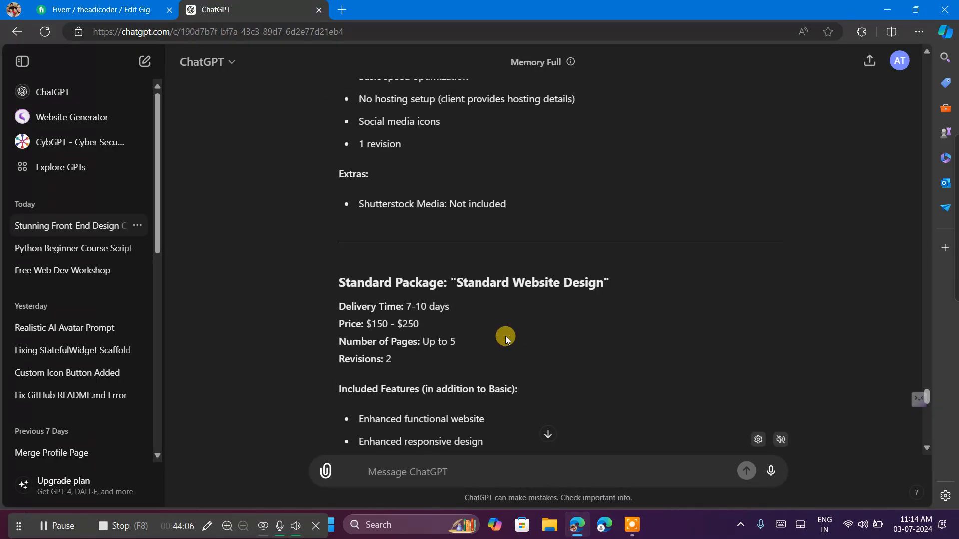
scroll(505, 336, "down", 2)
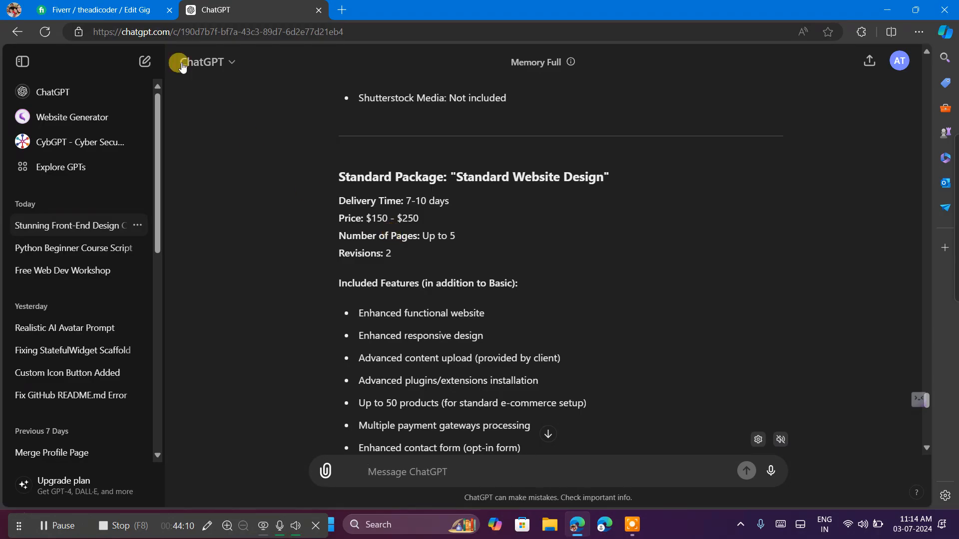
left_click(134, 10)
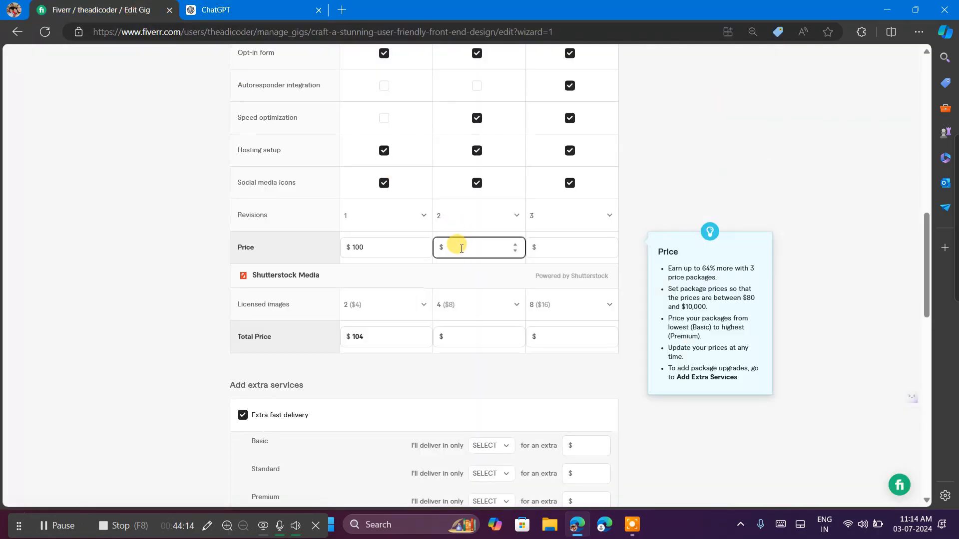
type("80")
key("BackSpace")
key("BackSpace")
type("80")
key("Left")
key("BackSpace")
type("2")
type("555555555")
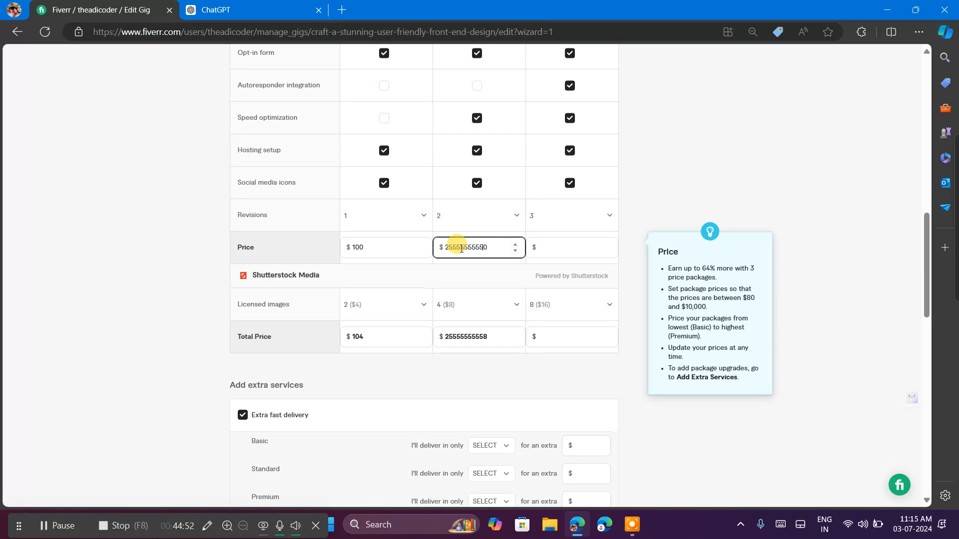
key("BackSpace")
key("BackSpace")
key("BackSpace")
key("BackSpace")
key("BackSpace")
key("BackSpace")
key("BackSpace")
key("BackSpace")
key("BackSpace")
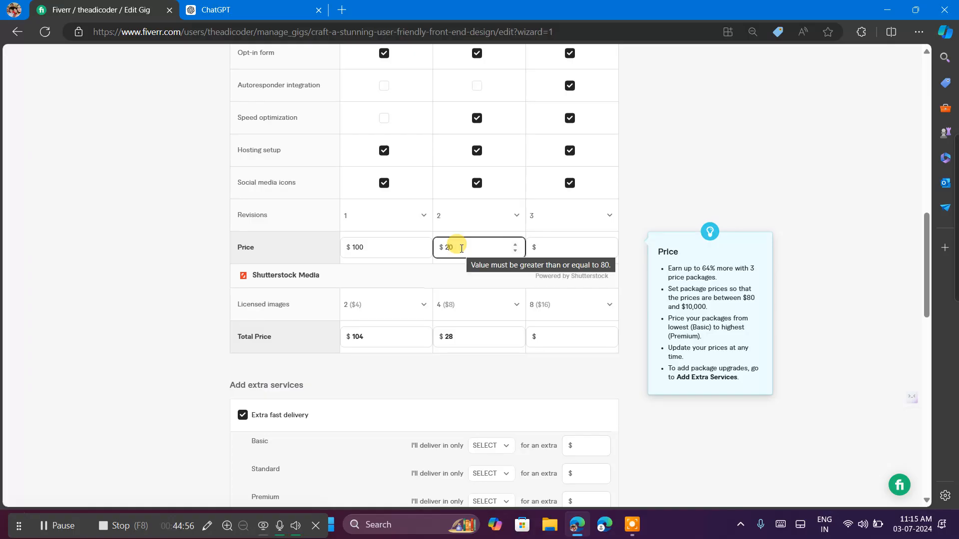
type("5")
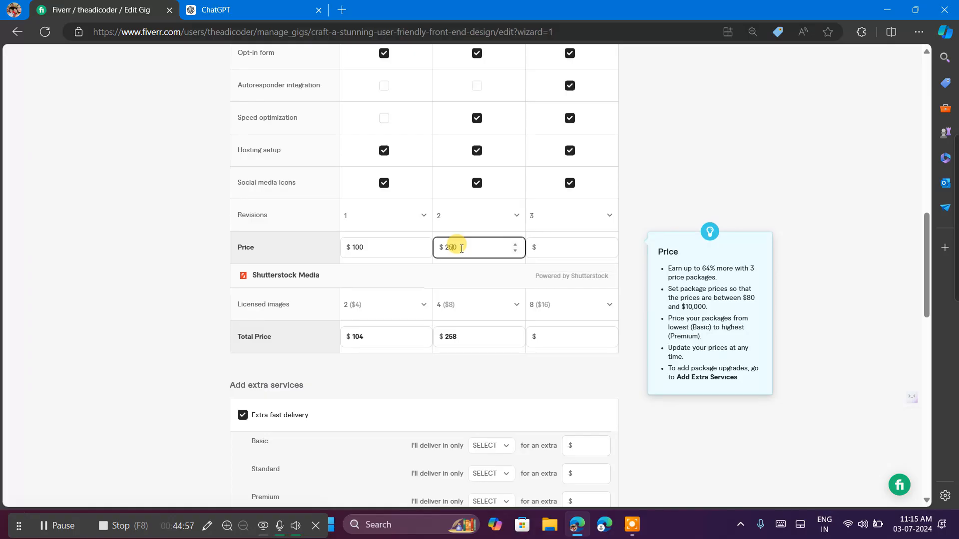
Consult ChatGPT for the Premium package and set its price to $500 in the Fiverr form.
left_click(541, 245)
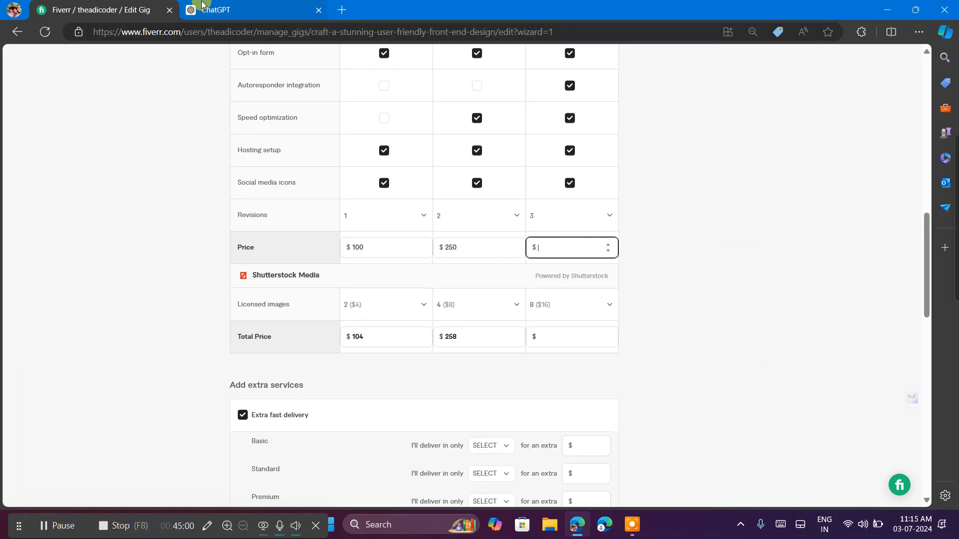
left_click(202, 5)
left_click(131, 9)
type("500")
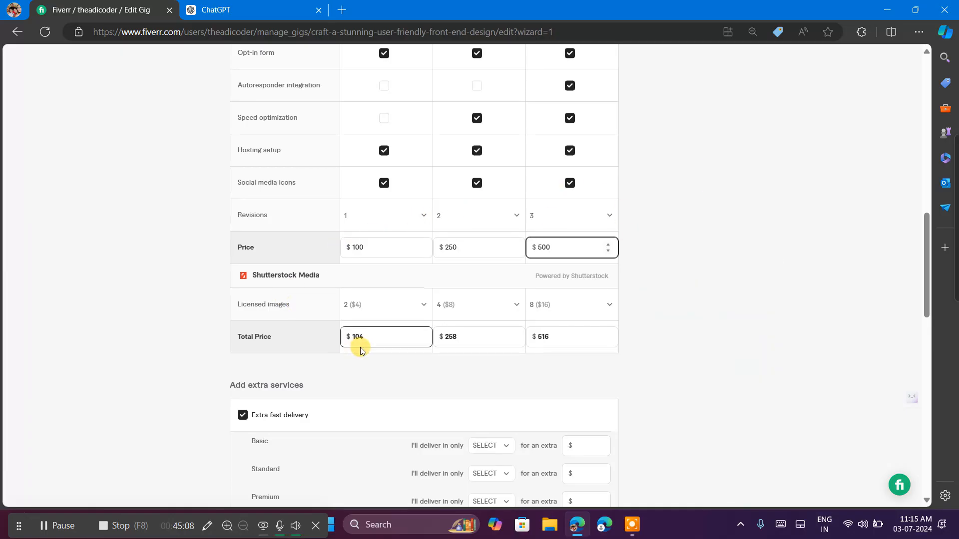
left_click(384, 341)
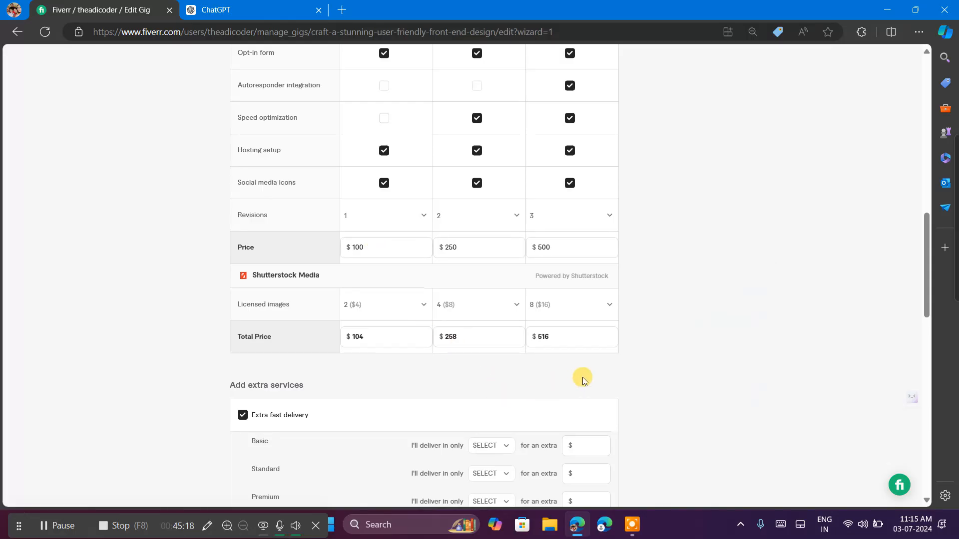
Set the Basic package's delivery time under Extra fast delivery to 3 days.
scroll(582, 376, "down", 5)
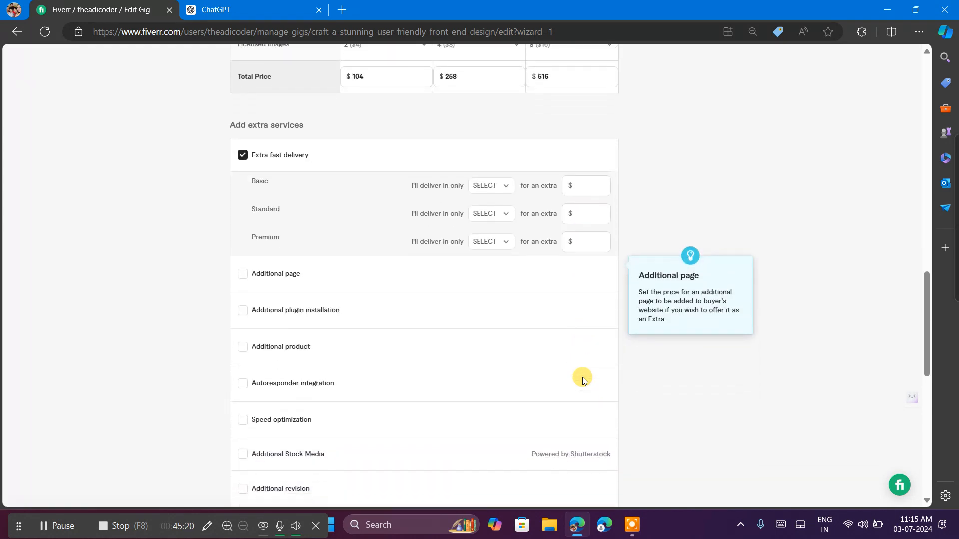
scroll(582, 376, "down", 1)
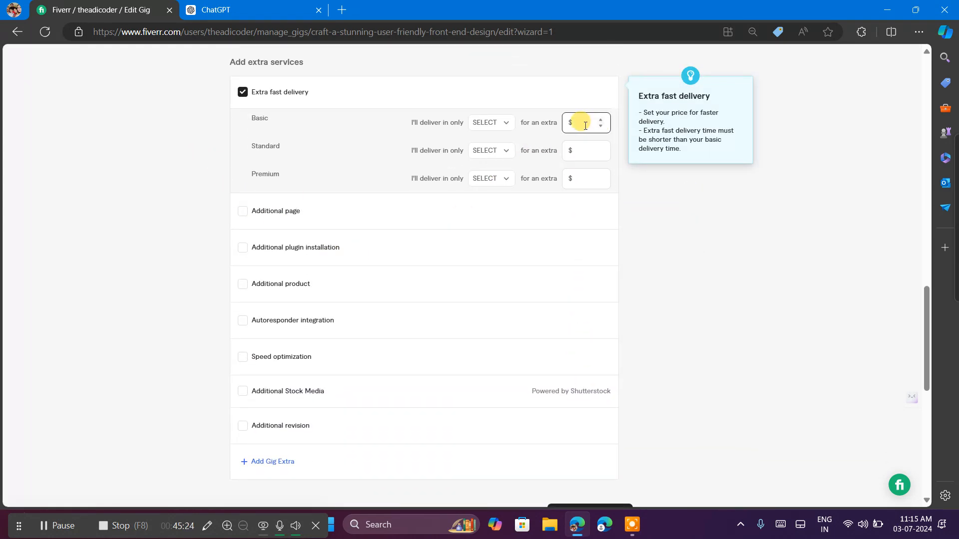
left_click(503, 127)
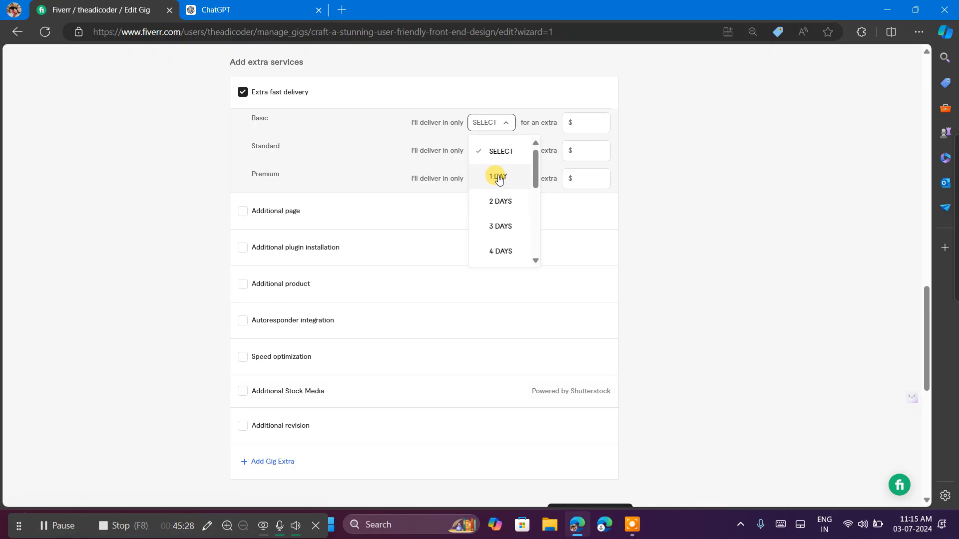
scroll(502, 230, "down", 3)
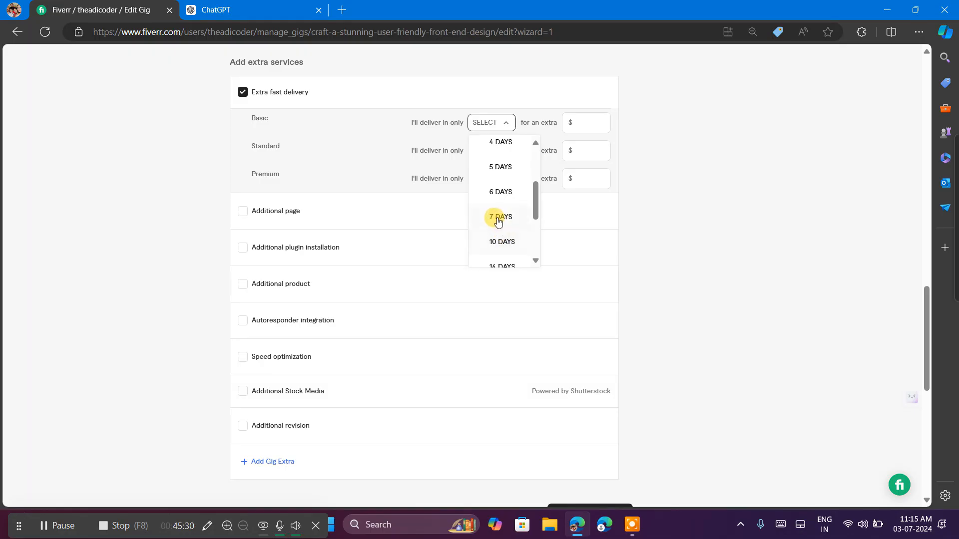
scroll(494, 216, "up", 3)
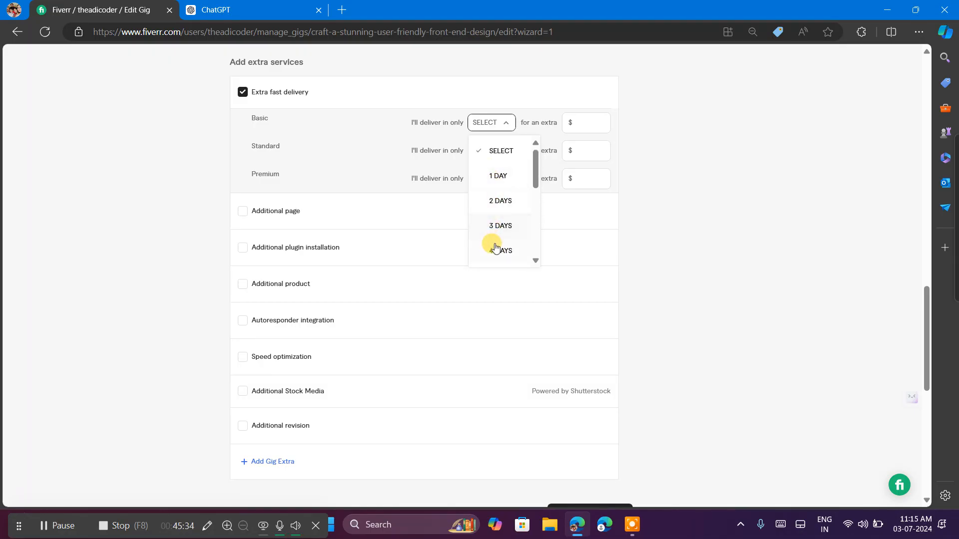
left_click(494, 227)
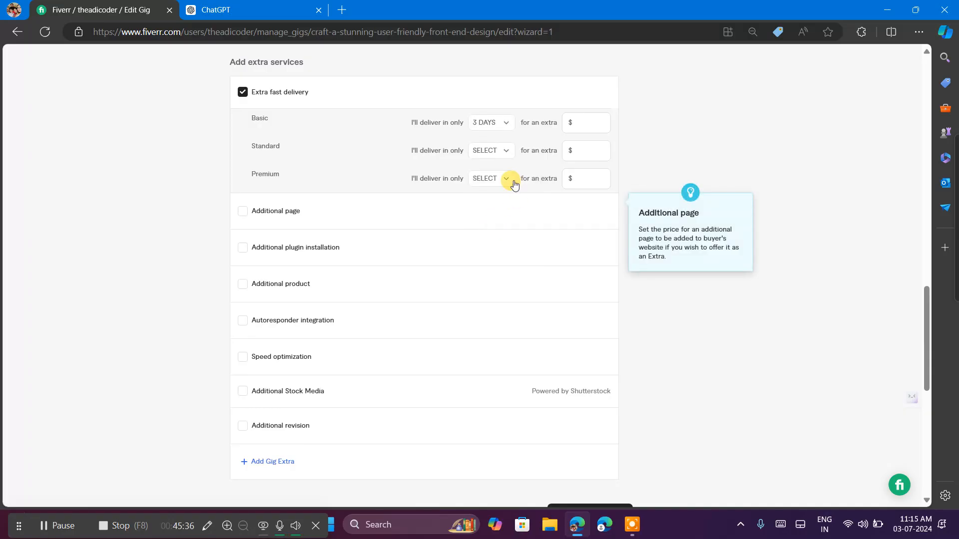
left_click(492, 153)
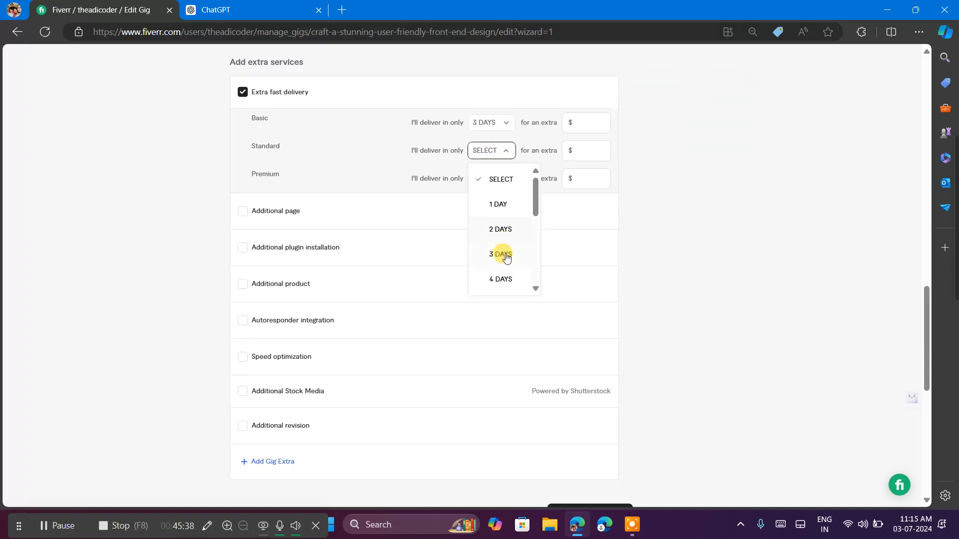
left_click(247, 92)
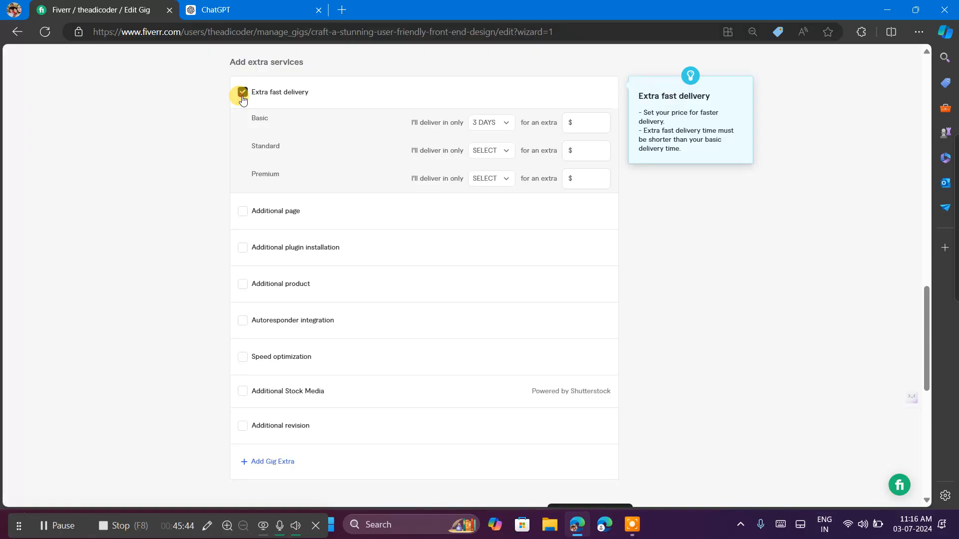
Set the Extra fast delivery times to 2 days for Basic, 4 days for Standard and 10 days for Premium.
scroll(313, 145, "up", 3)
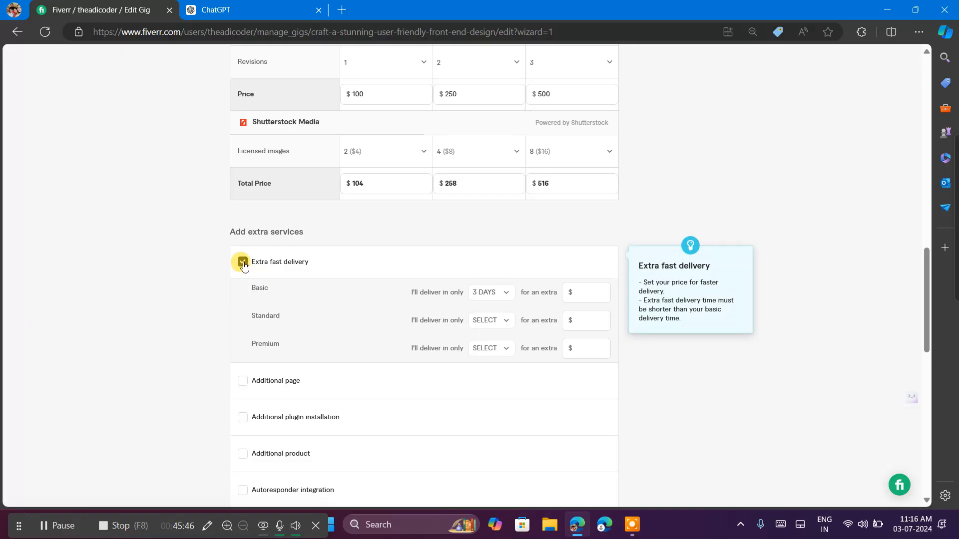
scroll(372, 301, "down", 1)
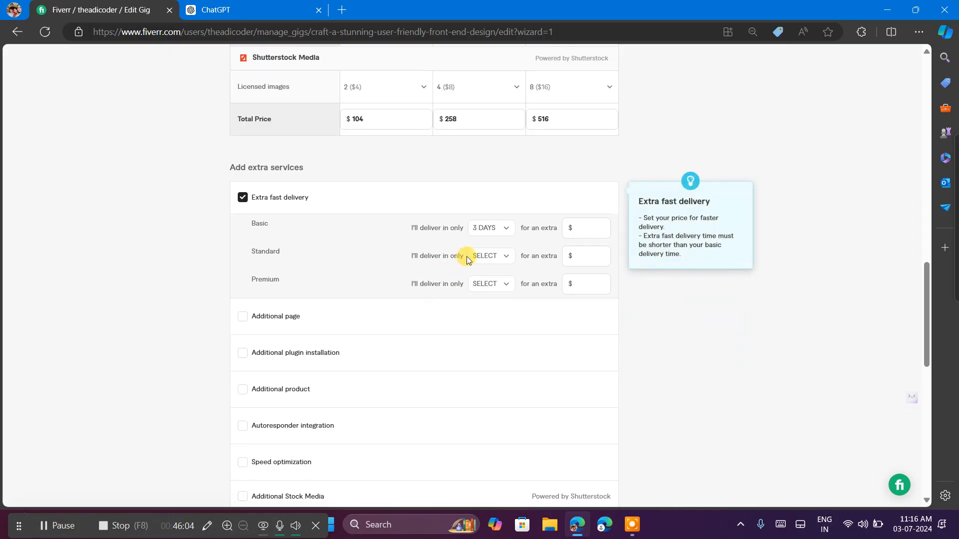
left_click(505, 229)
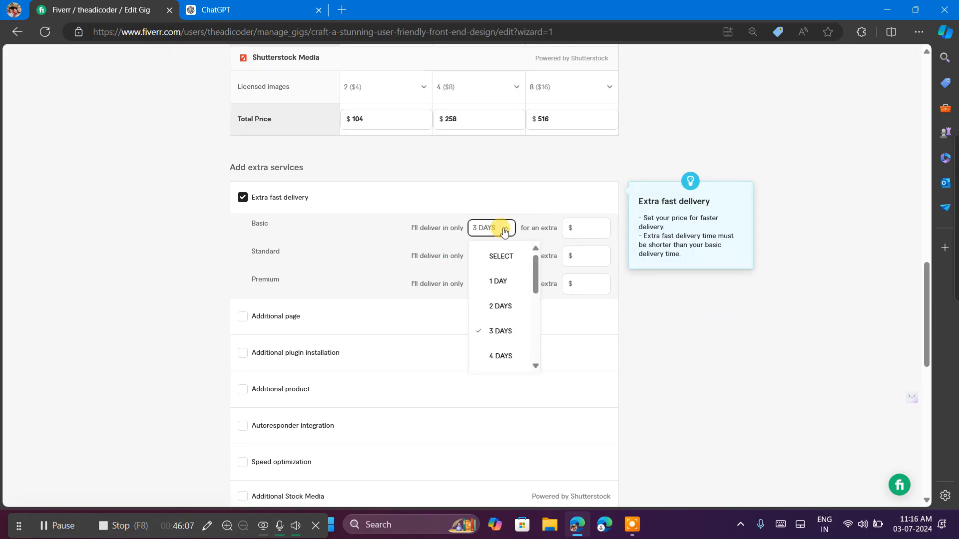
left_click(502, 306)
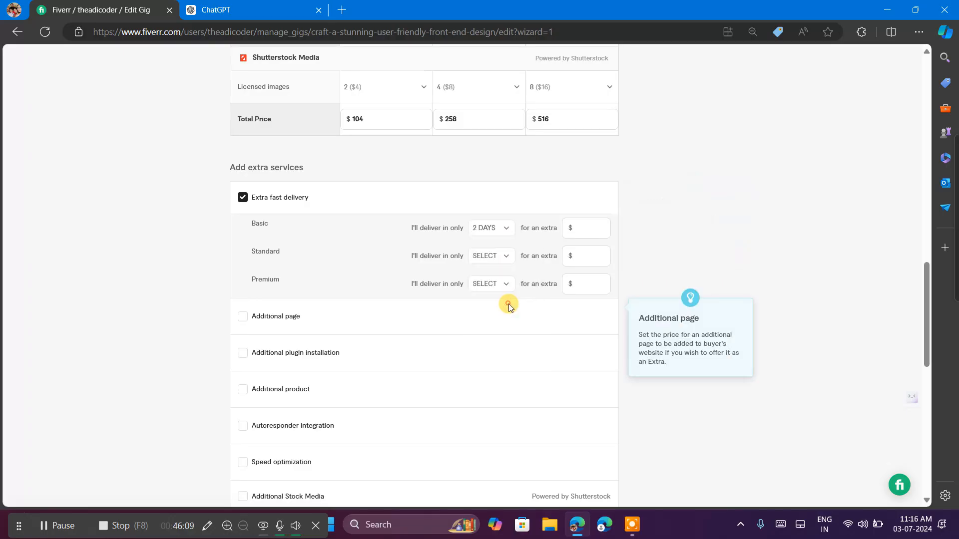
left_click(478, 256)
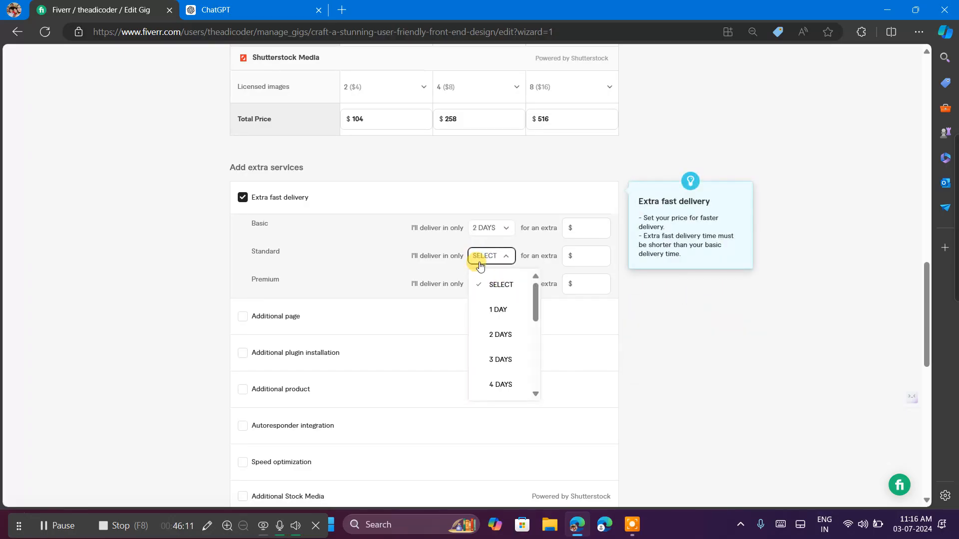
left_click(508, 386)
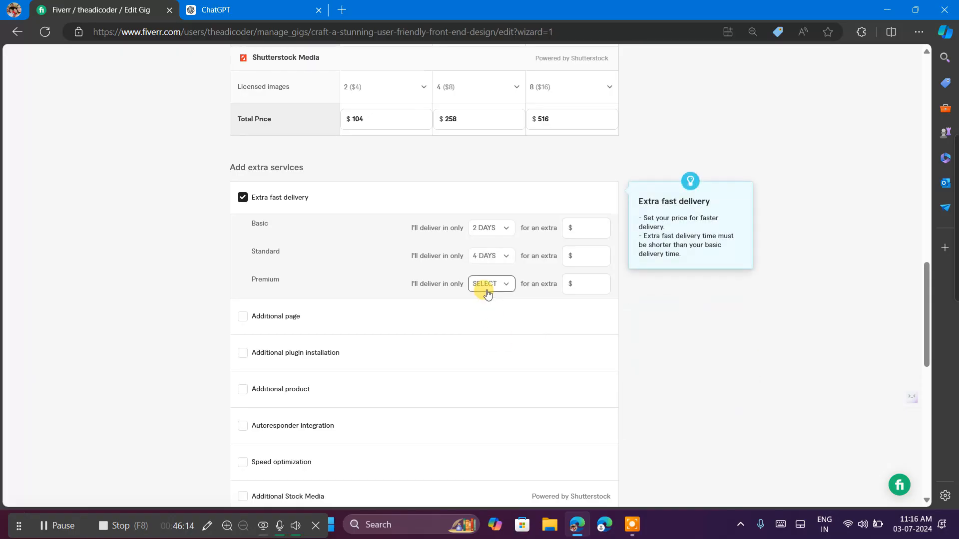
left_click(487, 294)
scroll(497, 392, "down", 2)
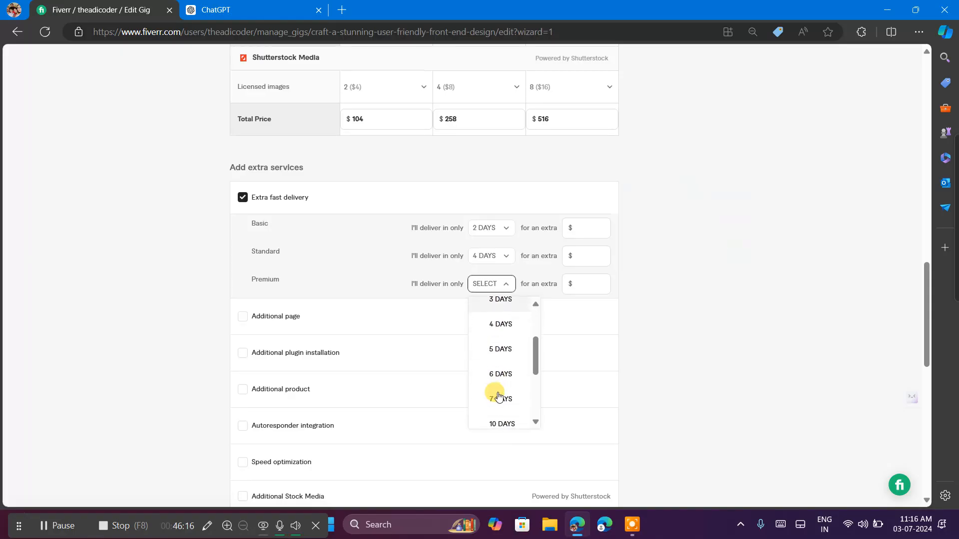
scroll(504, 381, "down", 2)
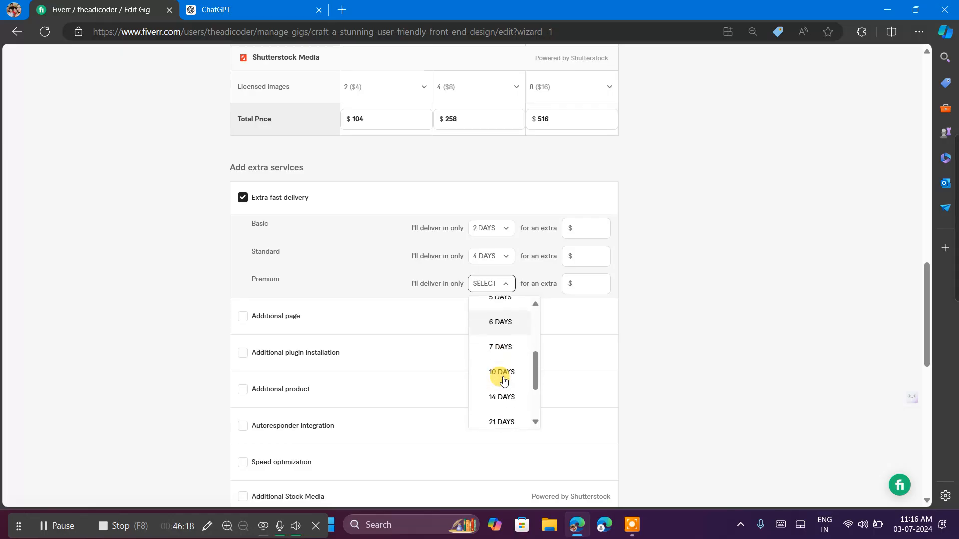
left_click(496, 376)
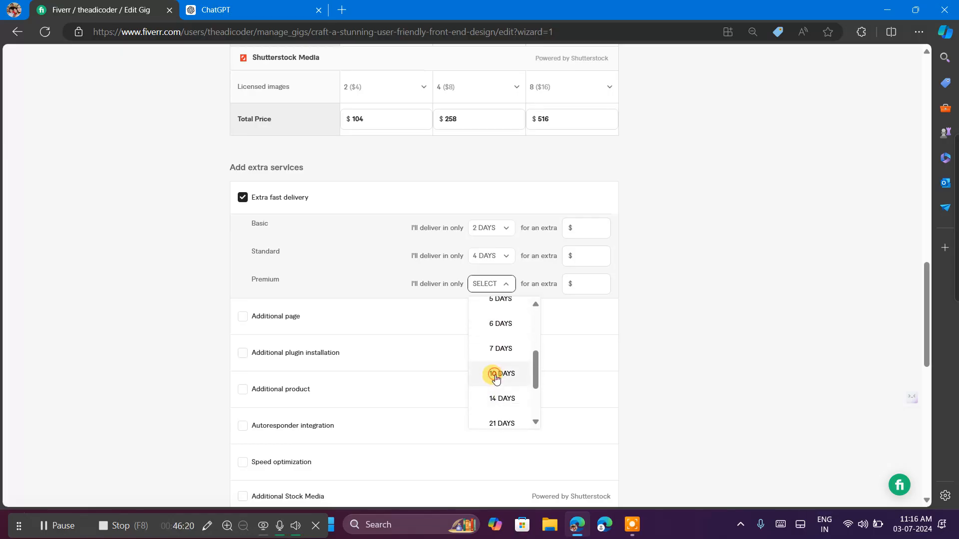
Set the Basic package's extra charge for Extra fast delivery to $150.
left_click(580, 228)
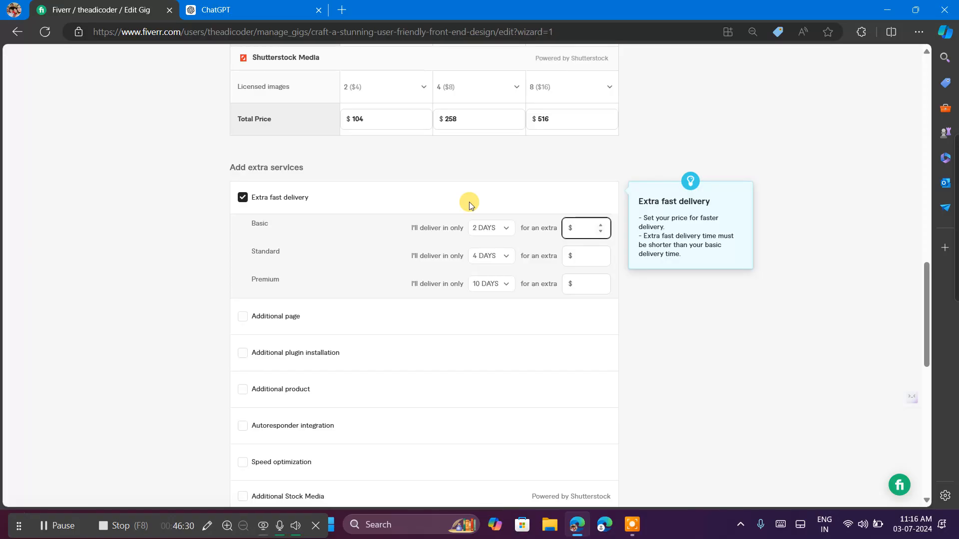
type("50")
left_click(780, 525)
left_click(241, 347)
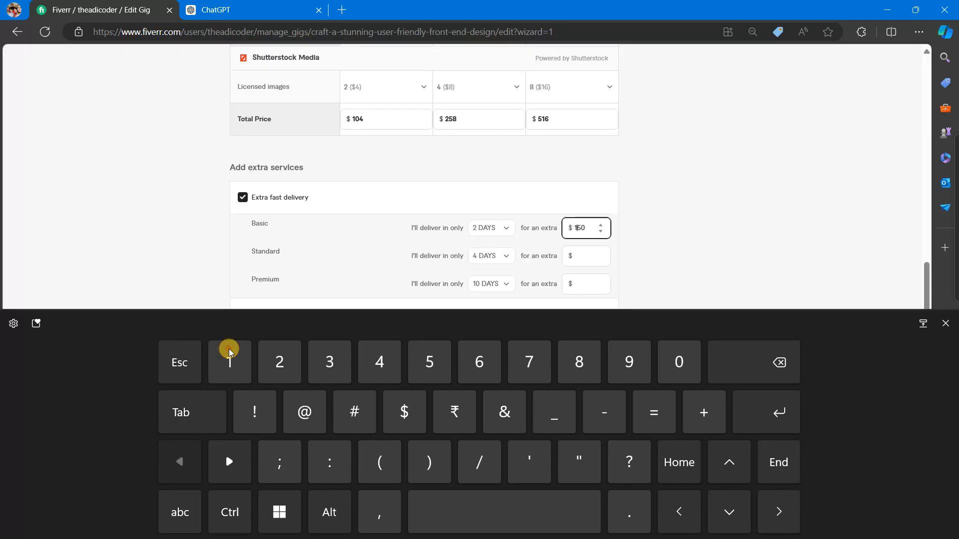
left_click(945, 323)
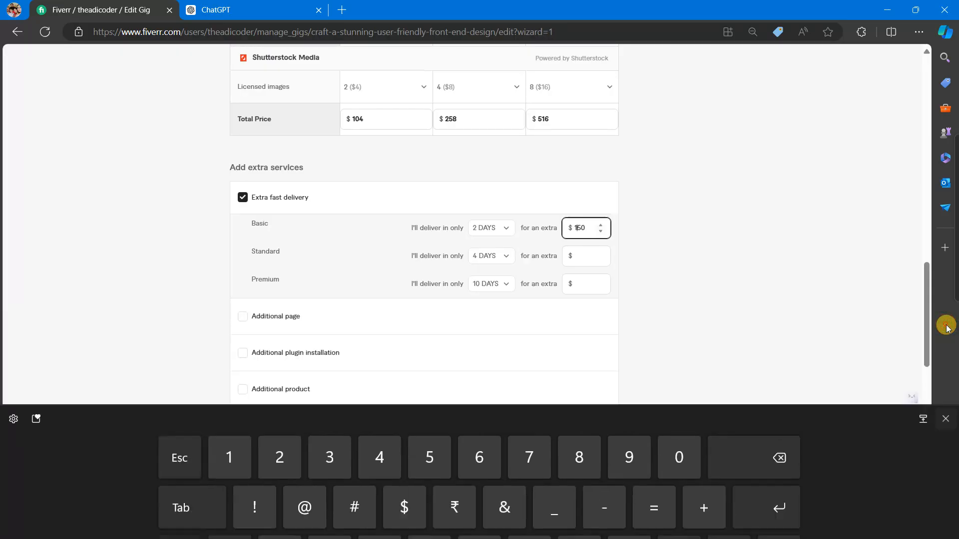
Set the Extra fast delivery charges to $300 for Standard and $600 for Premium.
left_click(581, 259)
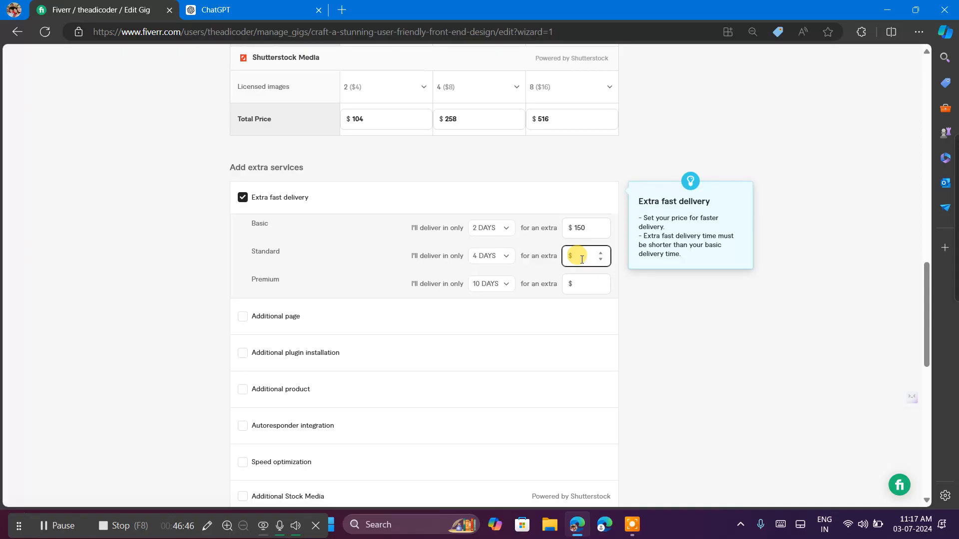
type("300")
left_click(584, 284)
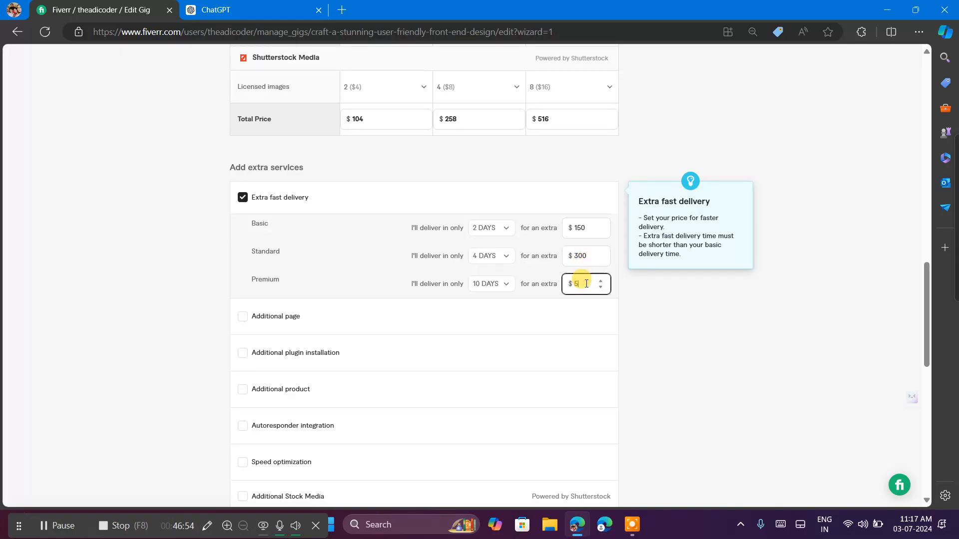
type("550")
type("600")
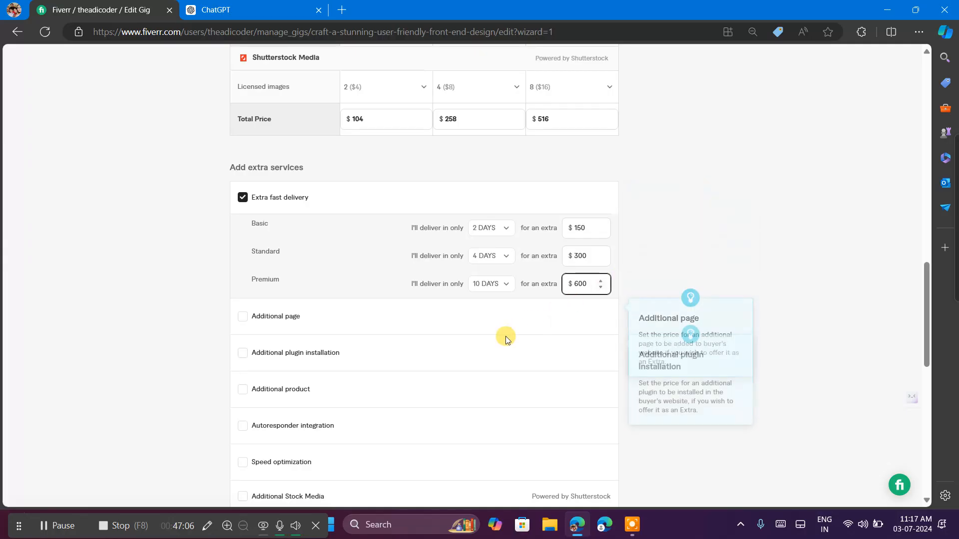
Offer the Additional page extra service for an extra $32 with 3 additional days.
scroll(506, 336, "down", 3)
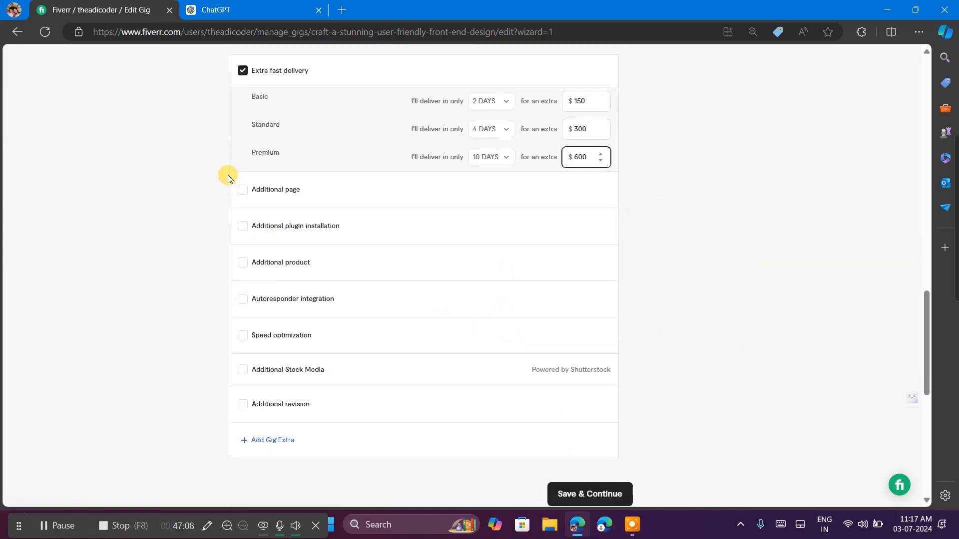
left_click(242, 191)
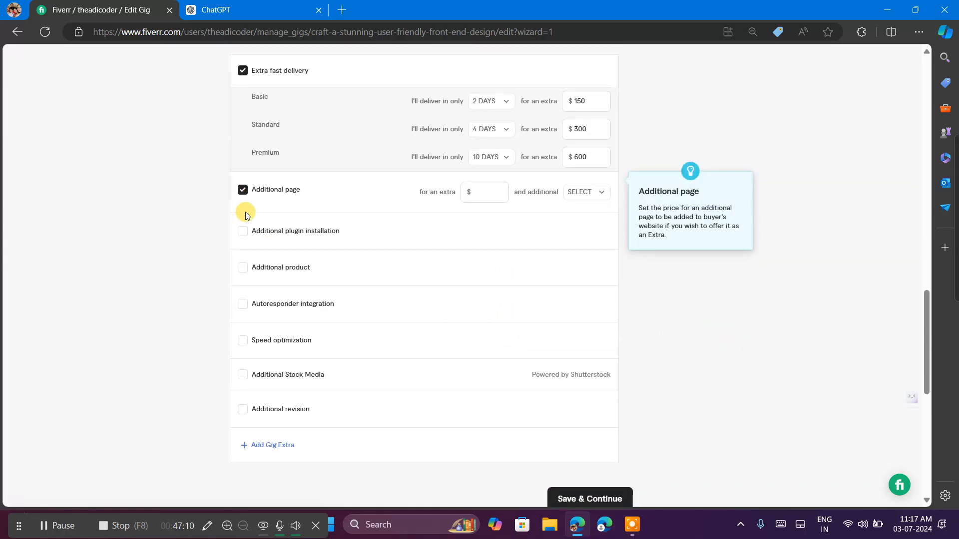
left_click(479, 192)
type("2")
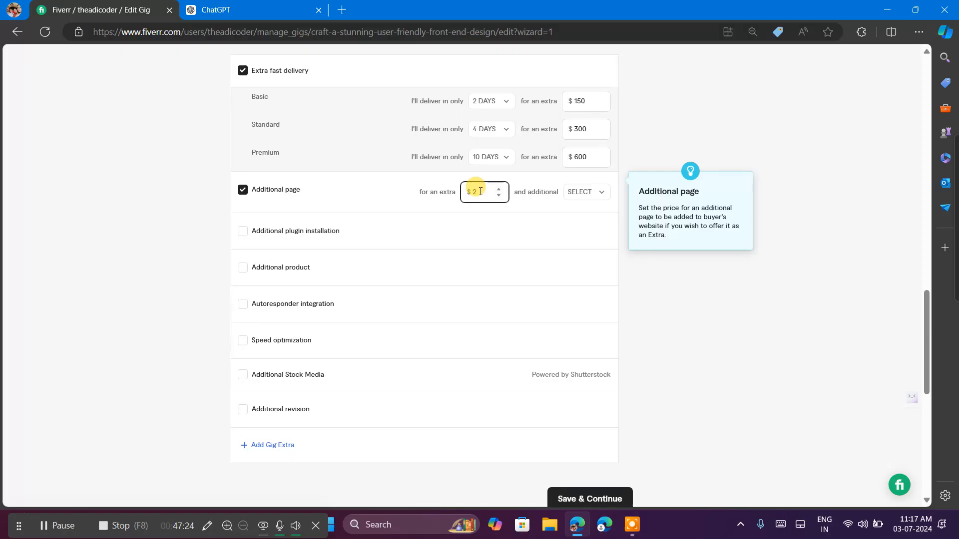
type("3")
left_click(585, 192)
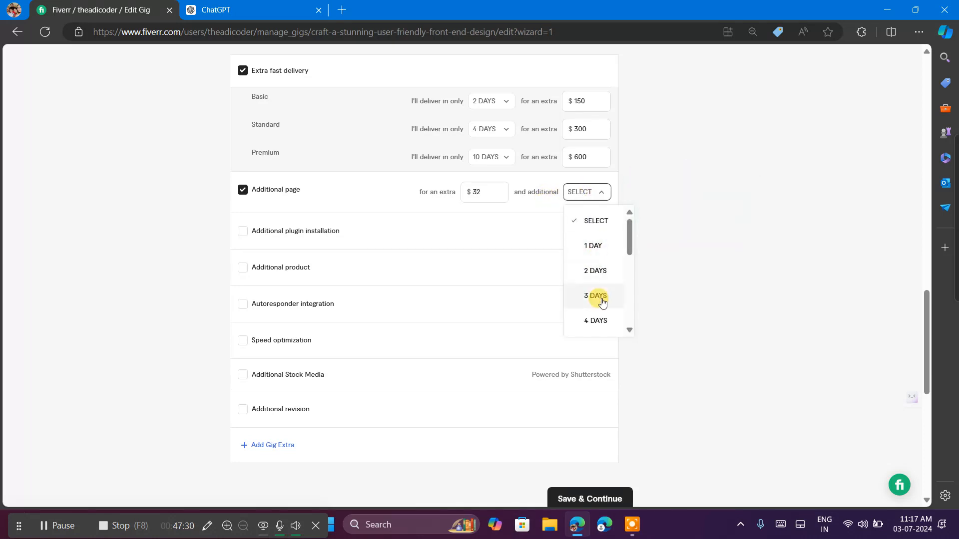
scroll(603, 300, "down", 1)
scroll(603, 301, "up", 1)
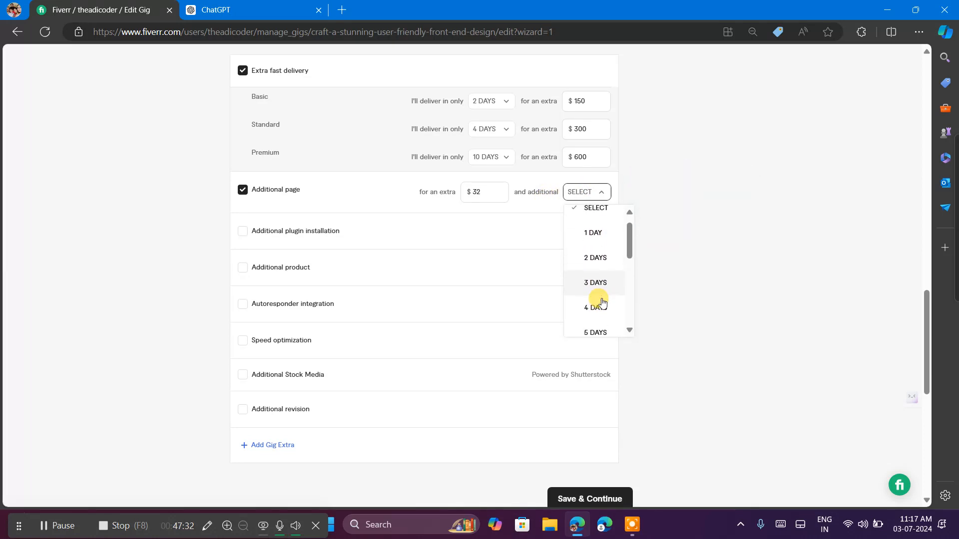
scroll(602, 301, "down", 1)
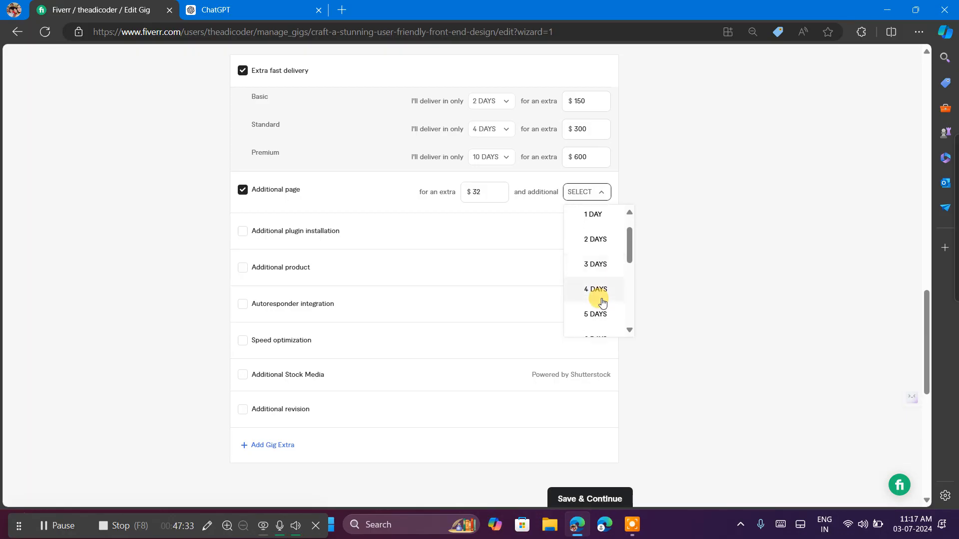
left_click(594, 266)
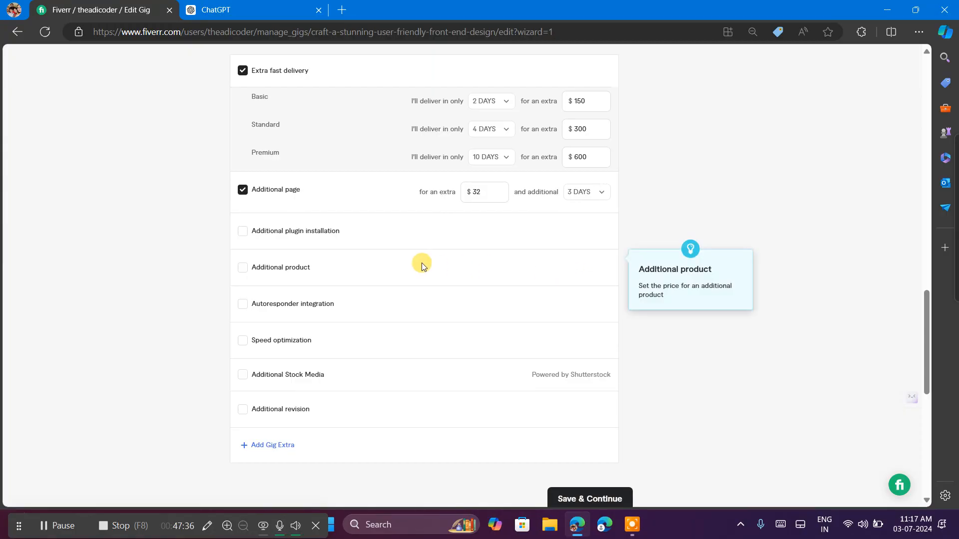
Offer the Additional plugin installation extra service for an extra $65 with 9 additional days.
left_click(243, 232)
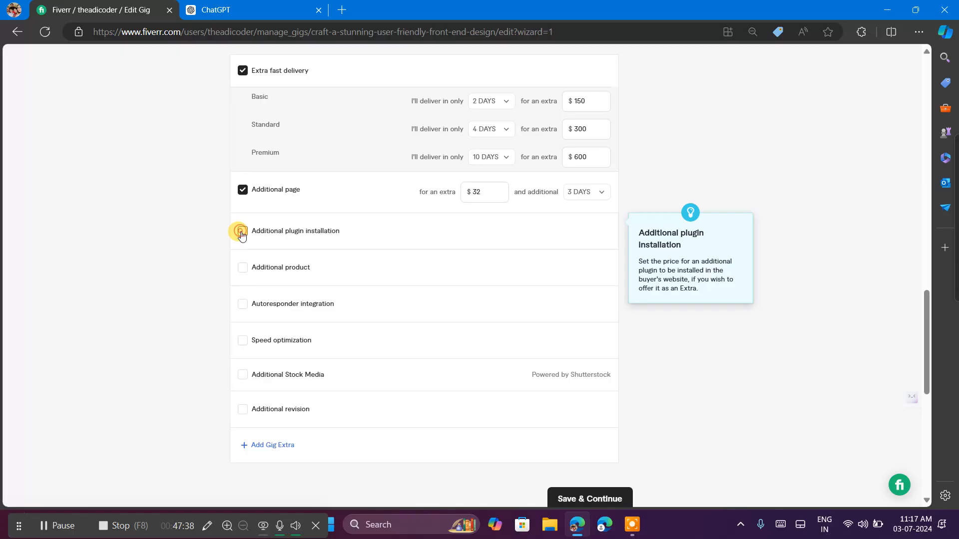
left_click(472, 231)
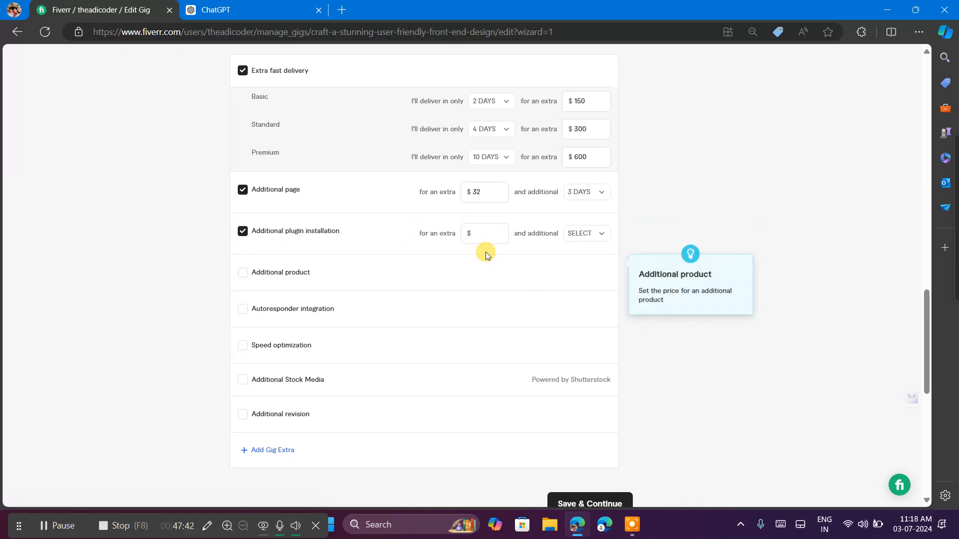
left_click(475, 233)
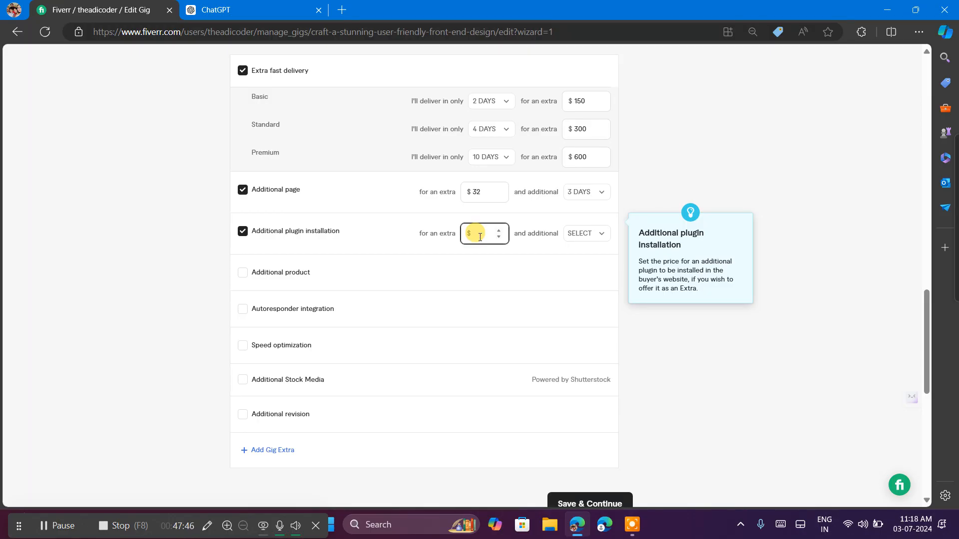
type("6")
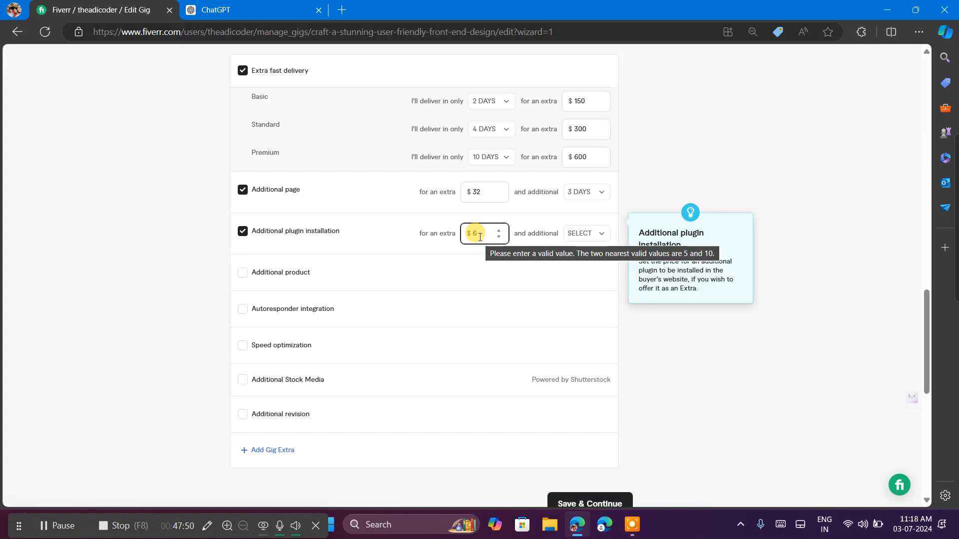
type("5")
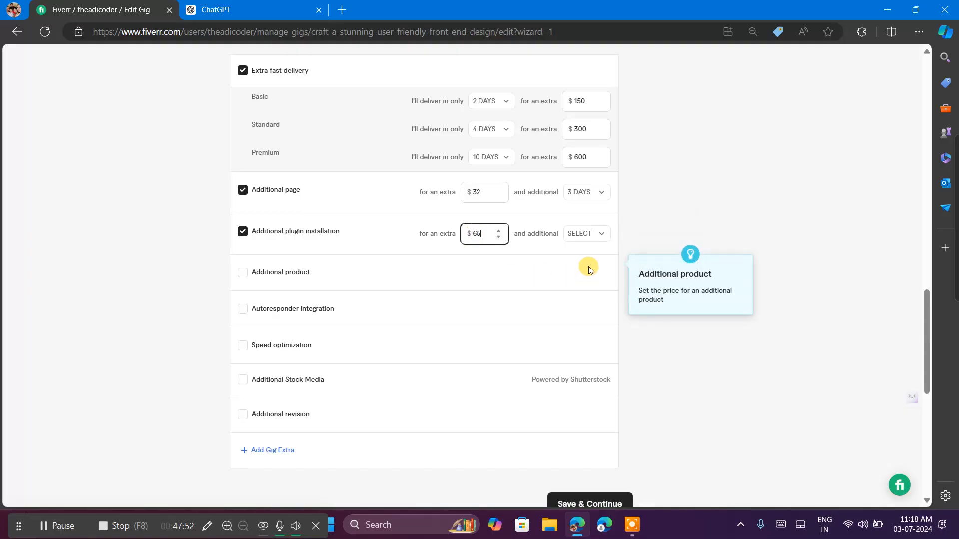
left_click(599, 233)
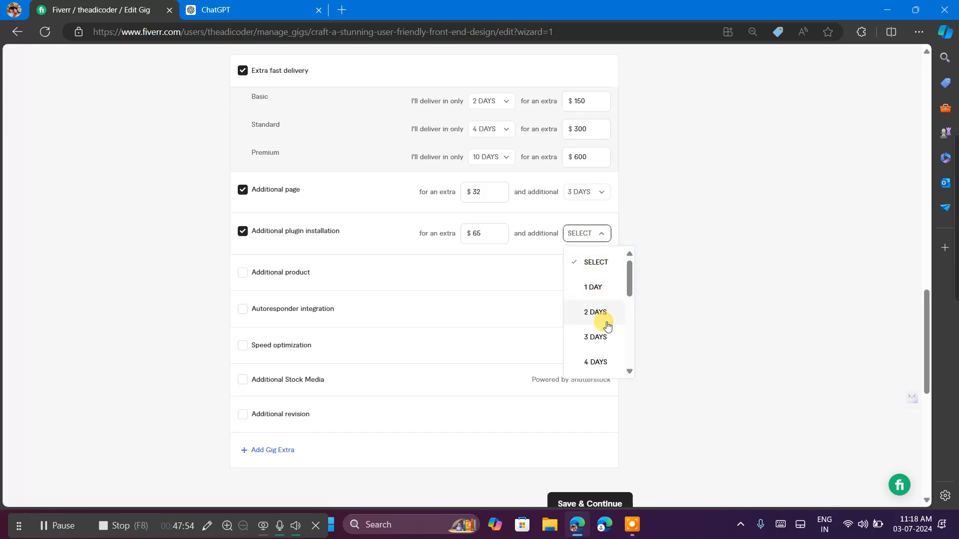
scroll(605, 325, "down", 3)
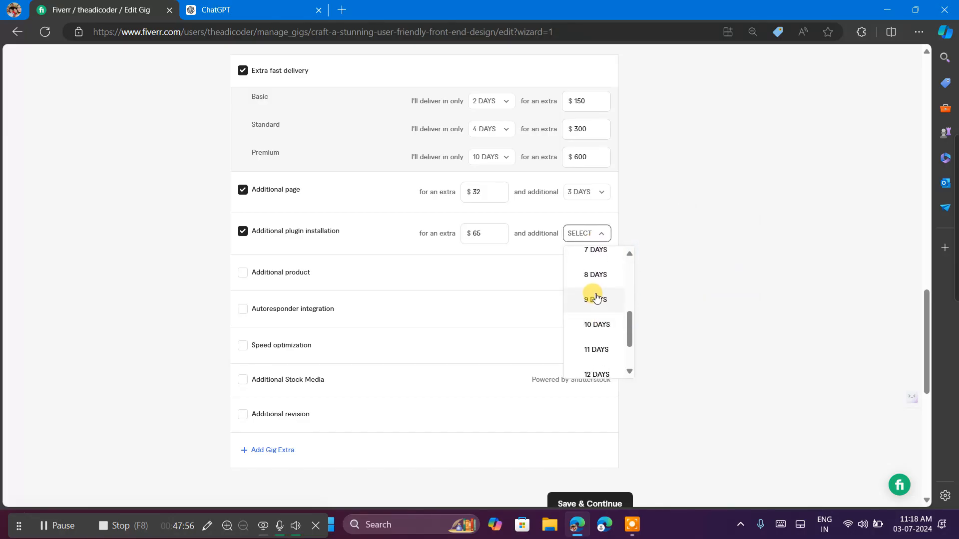
left_click(595, 299)
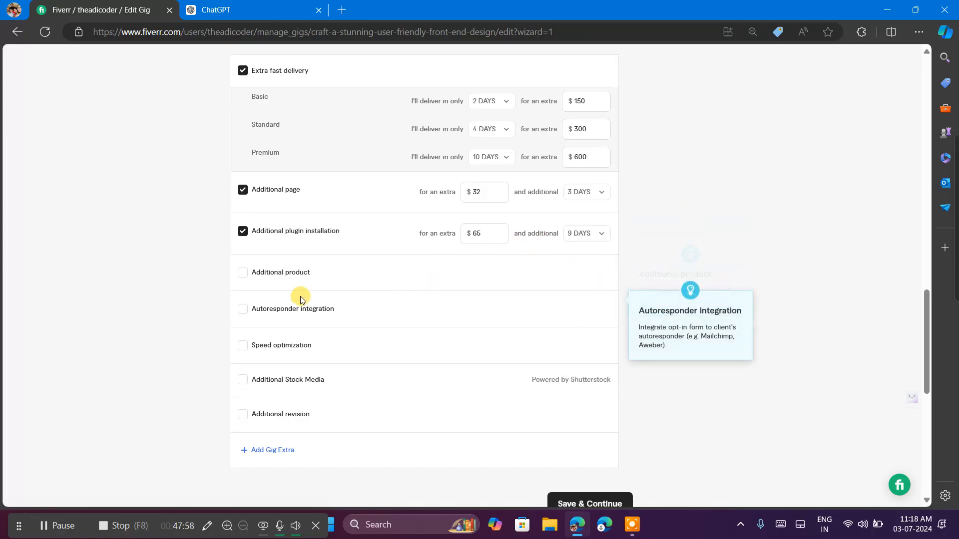
Enable the Autoresponder integration and Speed optimization extra services, leaving Additional product disabled.
left_click(243, 273)
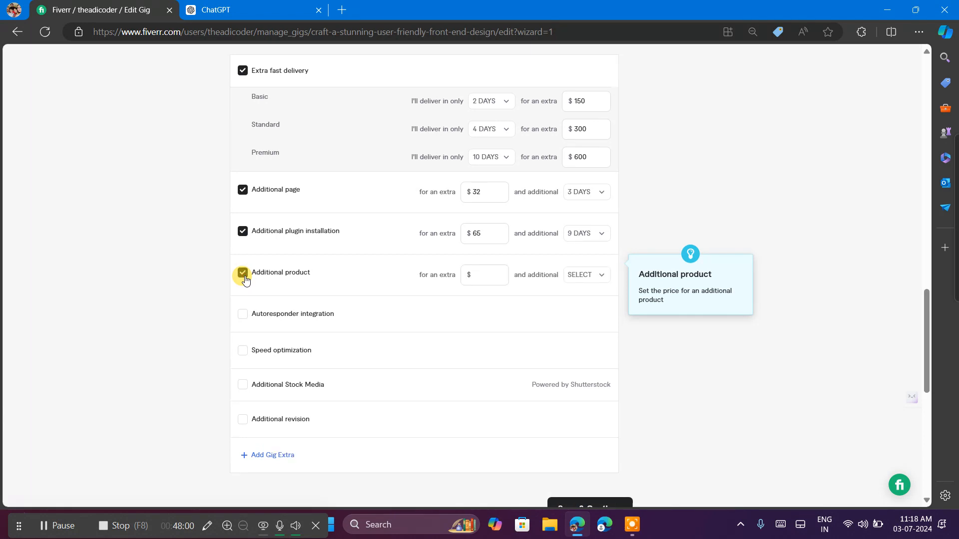
left_click(243, 274)
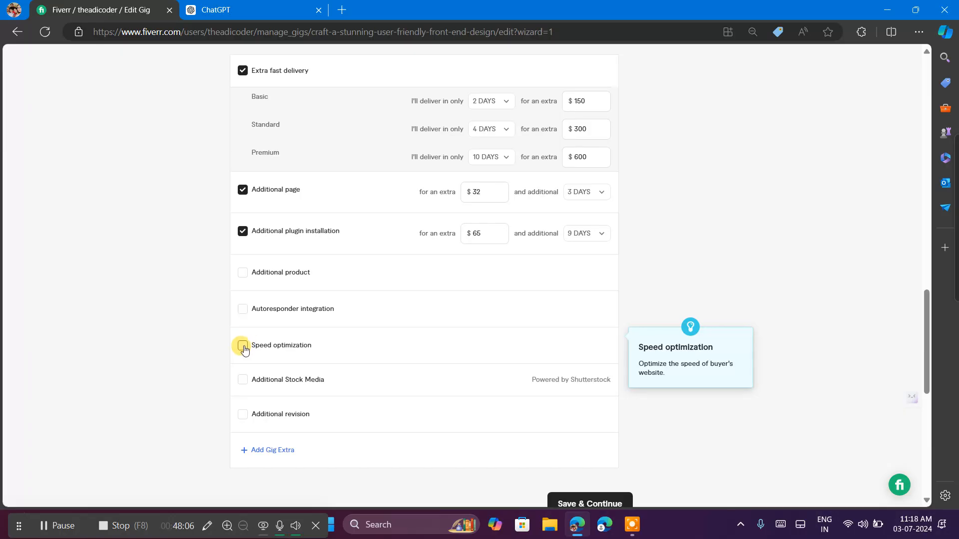
left_click(243, 310)
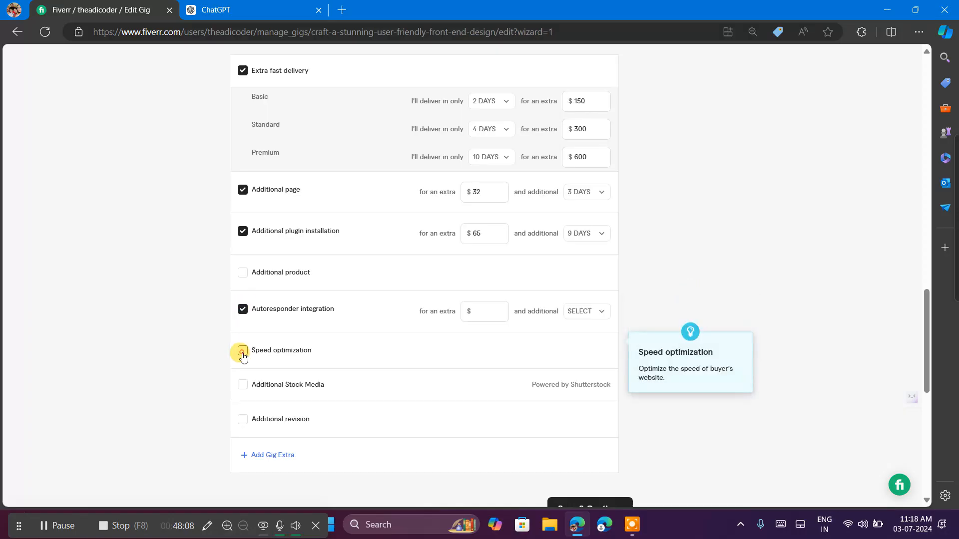
left_click(242, 351)
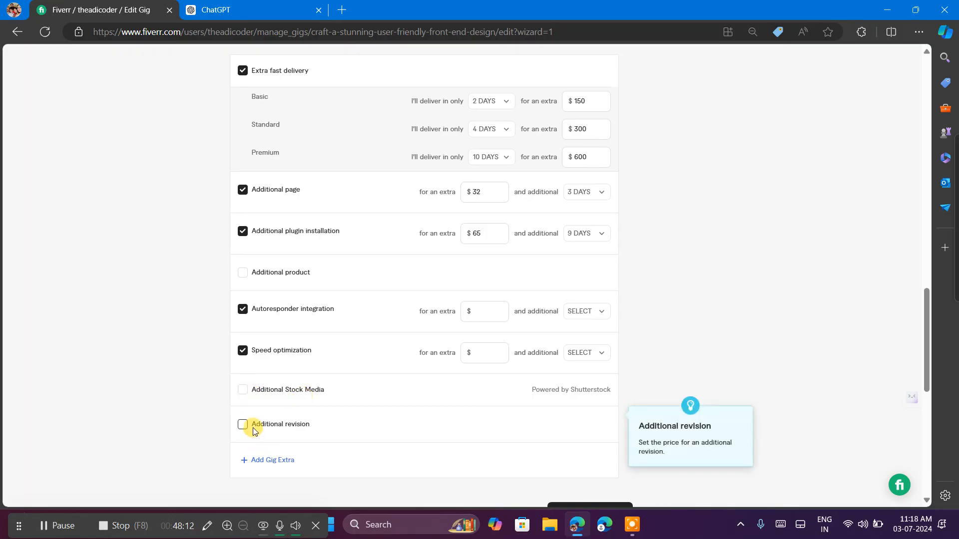
Enable the Additional Stock Media extra service with Licensed images, offering up to 5 images.
left_click(243, 389)
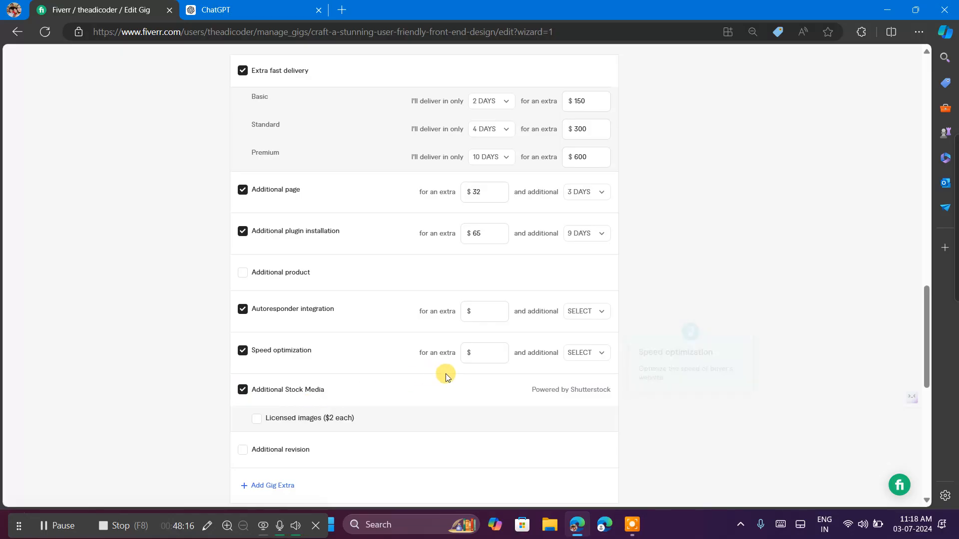
left_click(256, 420)
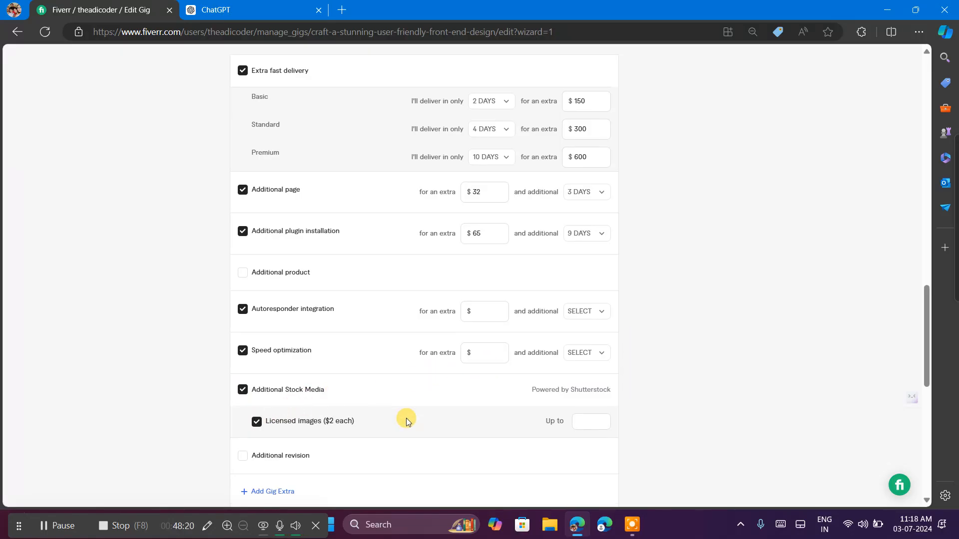
left_click(599, 416)
left_click(594, 415)
left_click(648, 383)
left_click(494, 354)
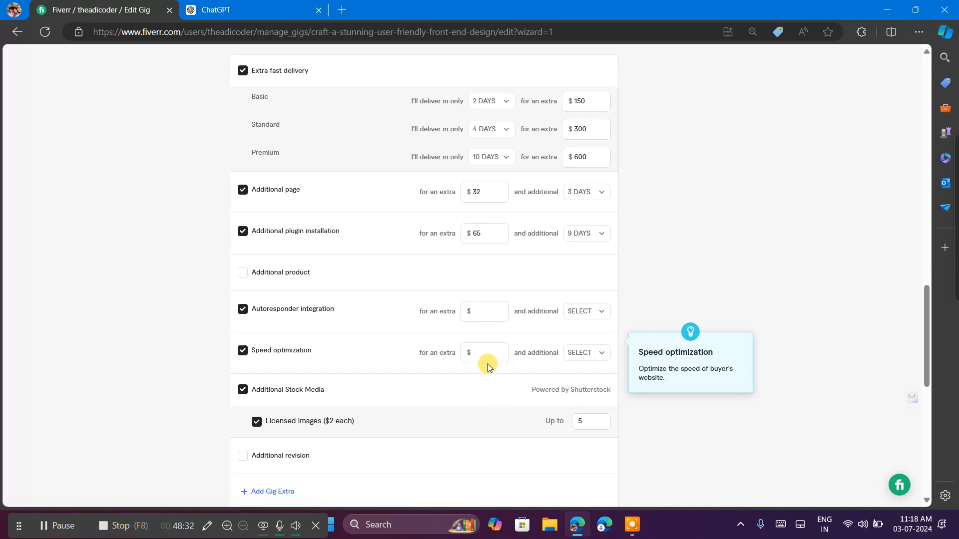
left_click(590, 421)
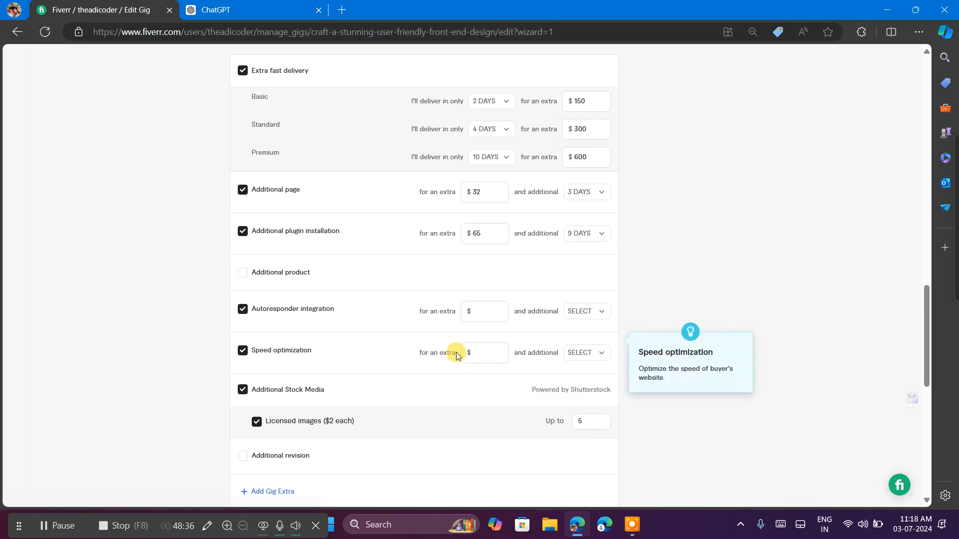
Set the extra charges to $23 for Speed optimization and $25 for Autoresponder integration.
left_click(480, 351)
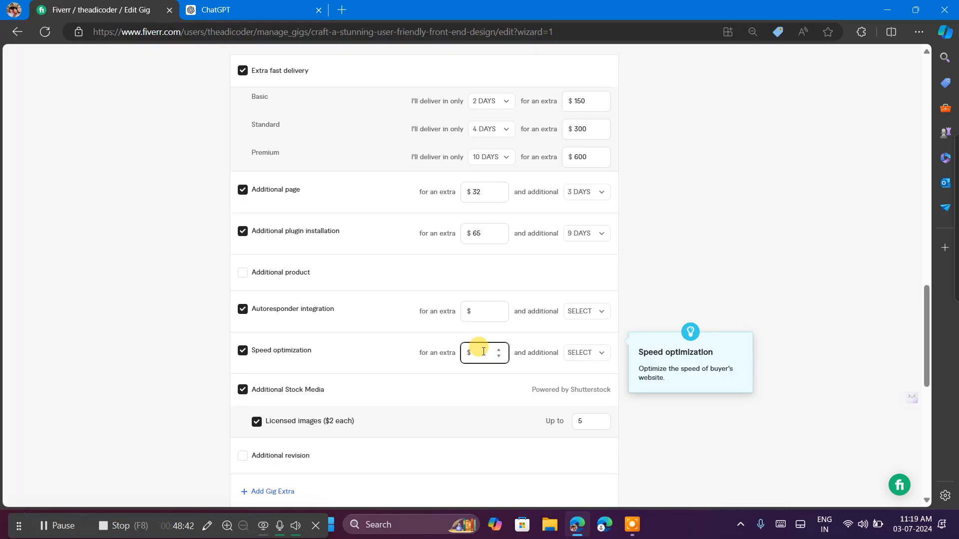
type("3")
key("BackSpace")
type("23")
left_click(484, 313)
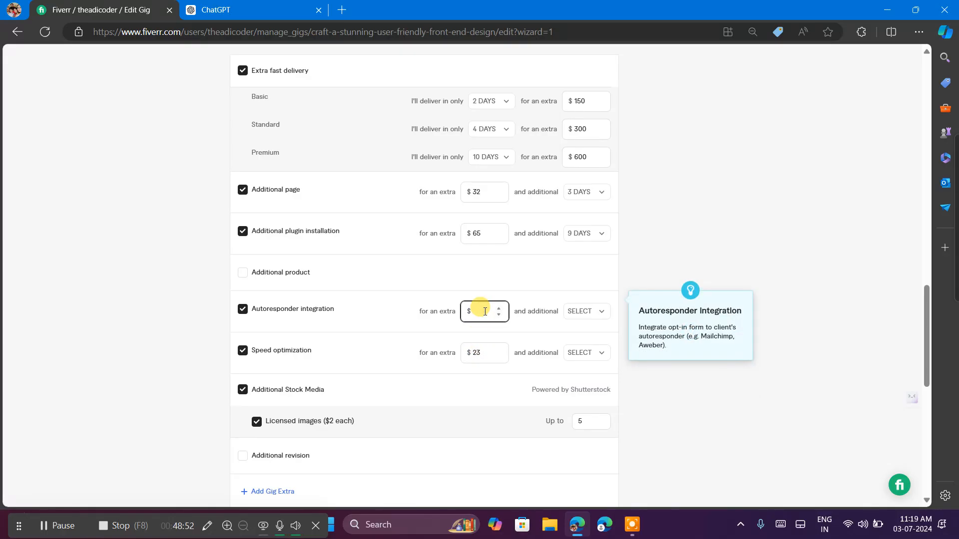
type("25")
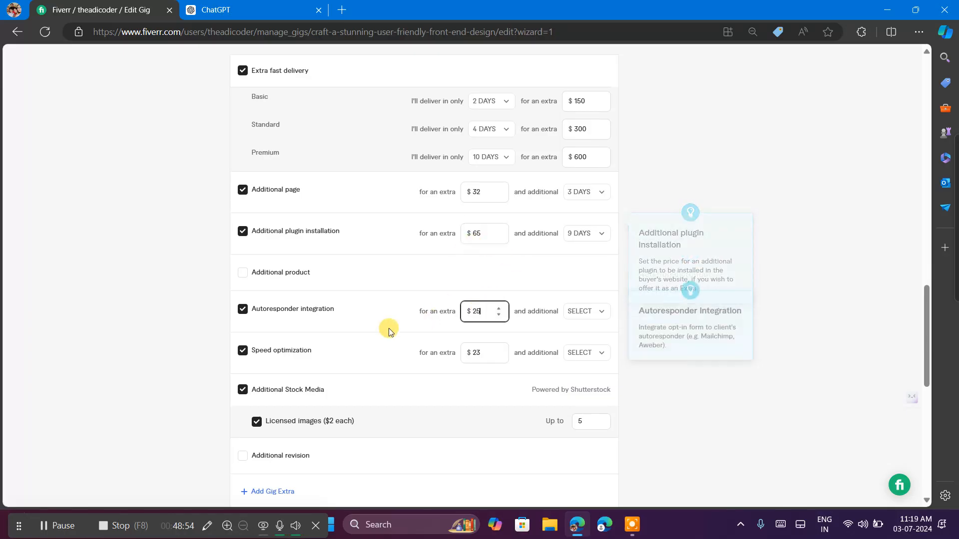
Try to save the pricing and check the error shown for the Basic package's price.
scroll(669, 331, "down", 5)
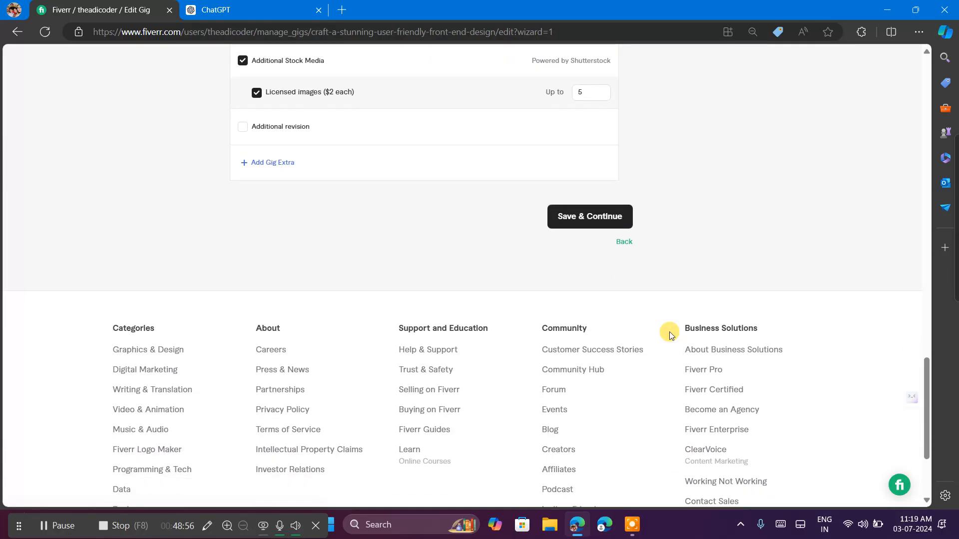
left_click(601, 226)
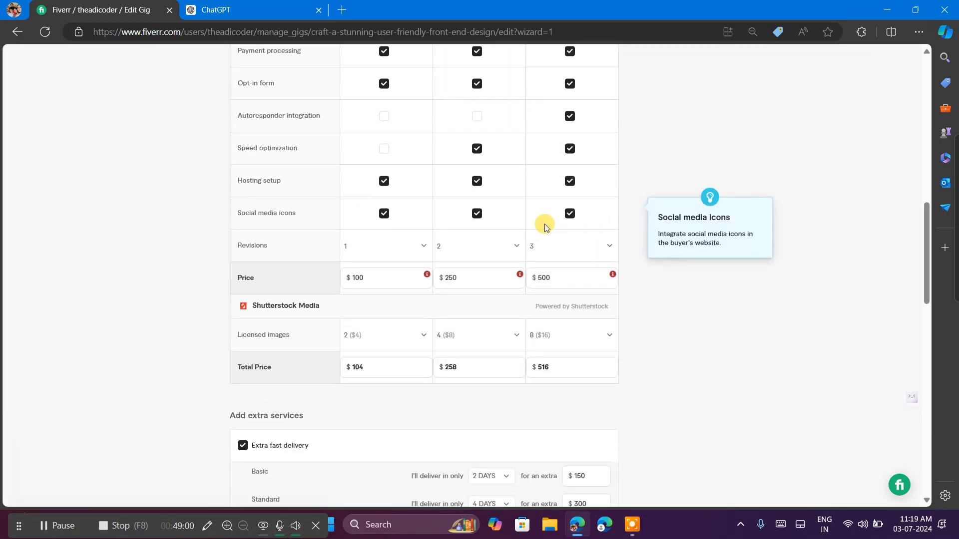
left_click(456, 276)
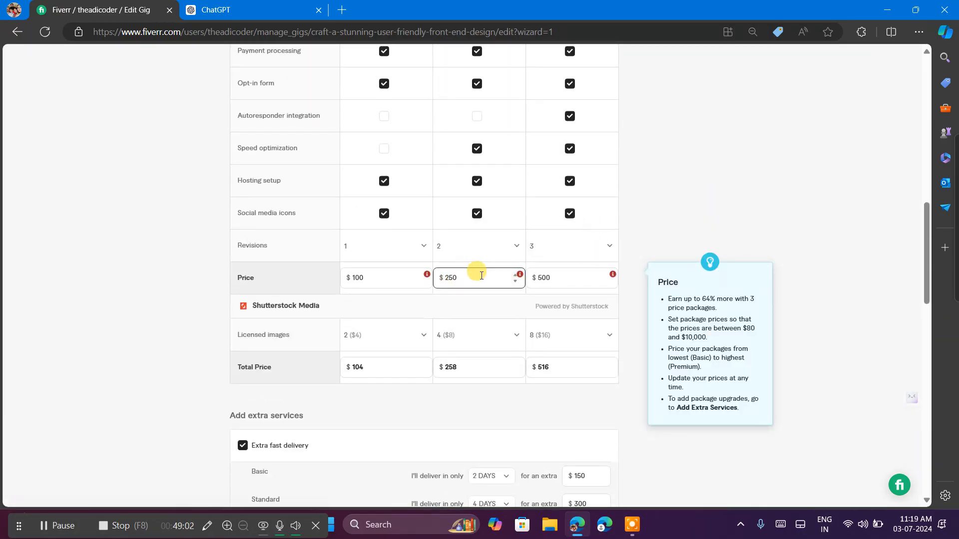
left_click(393, 277)
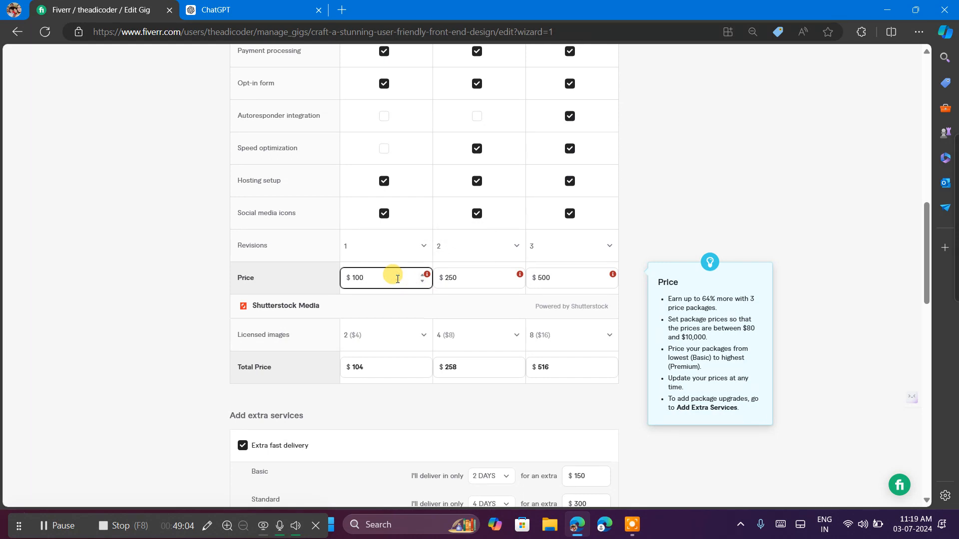
left_click(445, 284)
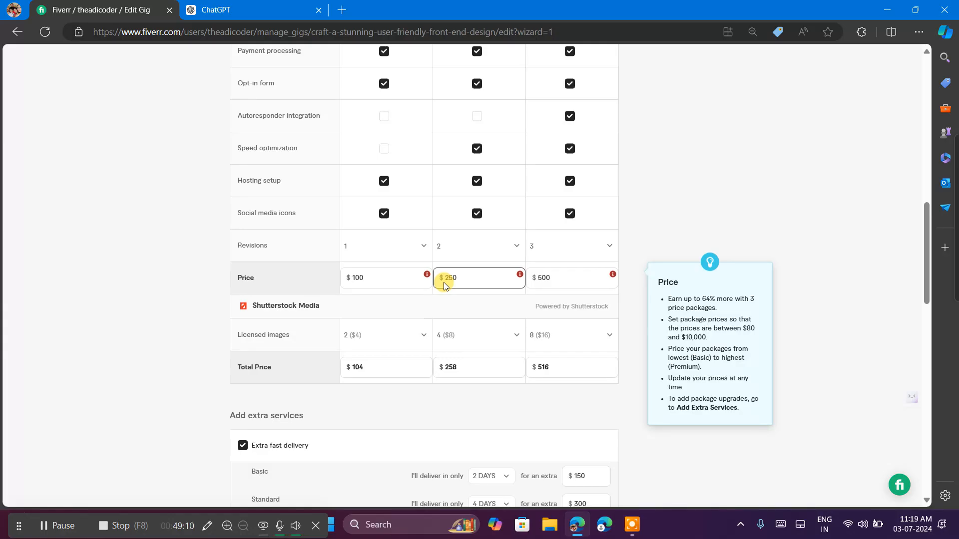
mouse_move(522, 276)
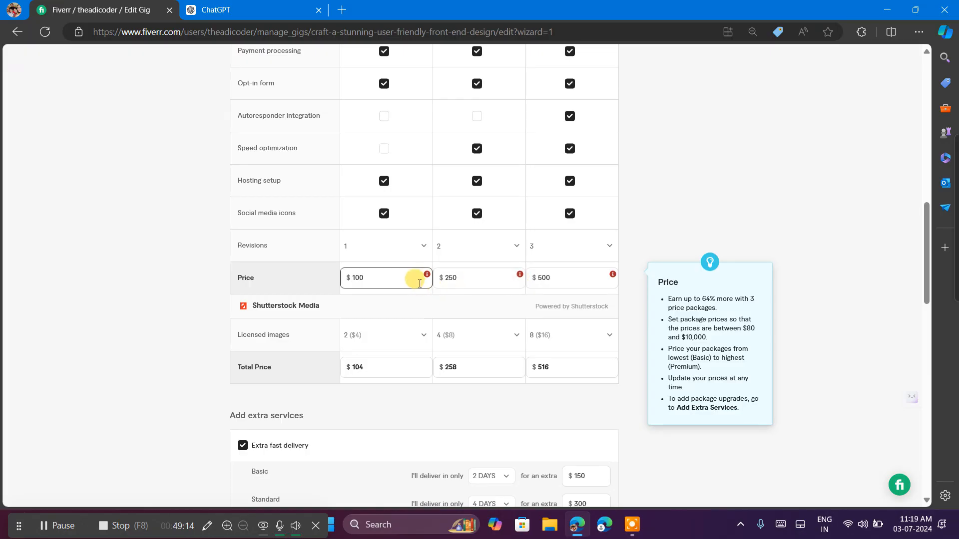
mouse_move(427, 276)
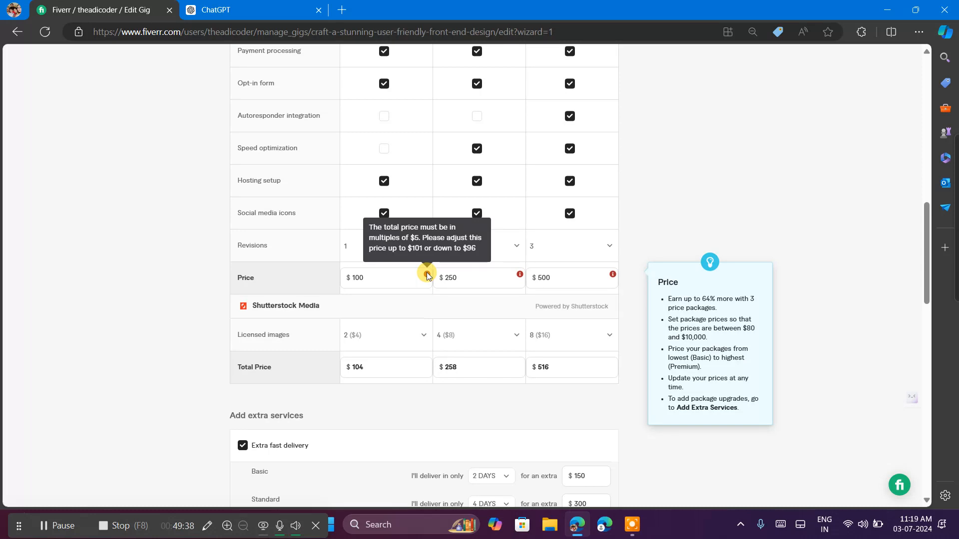
Set the Basic package's price to $85.
left_click(364, 276)
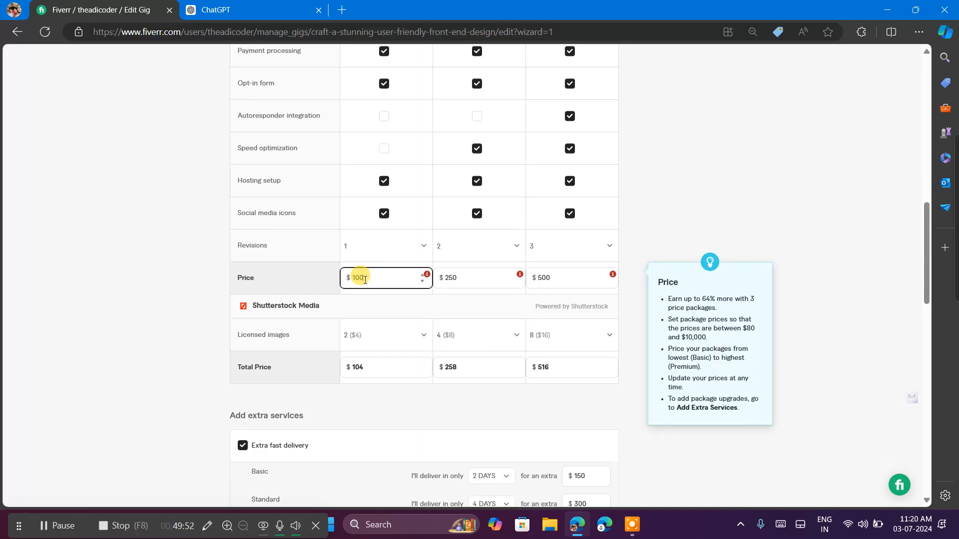
key("BackSpace")
key("BackSpace")
key("BackSpace")
type("65")
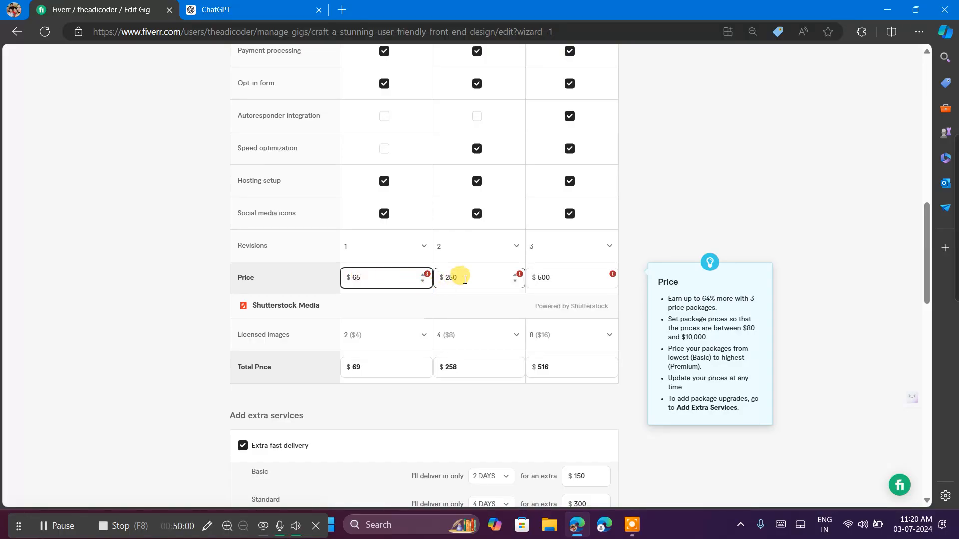
left_click(355, 278)
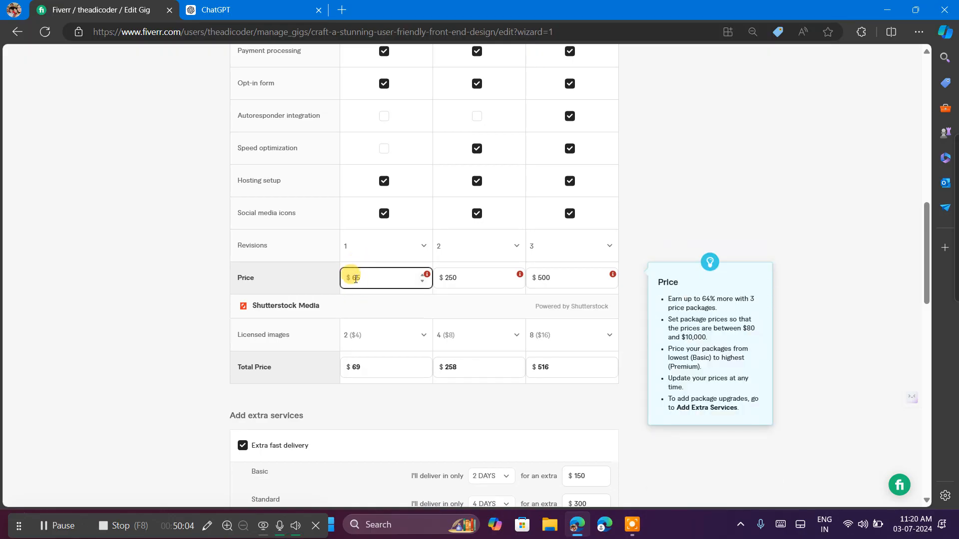
key("BackSpace")
type("8")
Set the Standard package's price to $125.
left_click(477, 273)
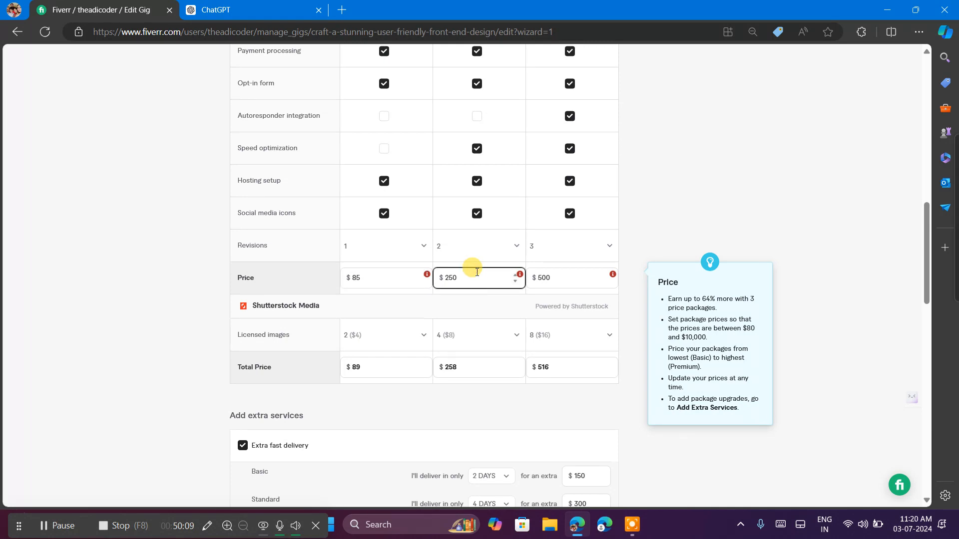
key("BackSpace")
key("BackSpace")
key("BackSpace")
type("25")
type("1")
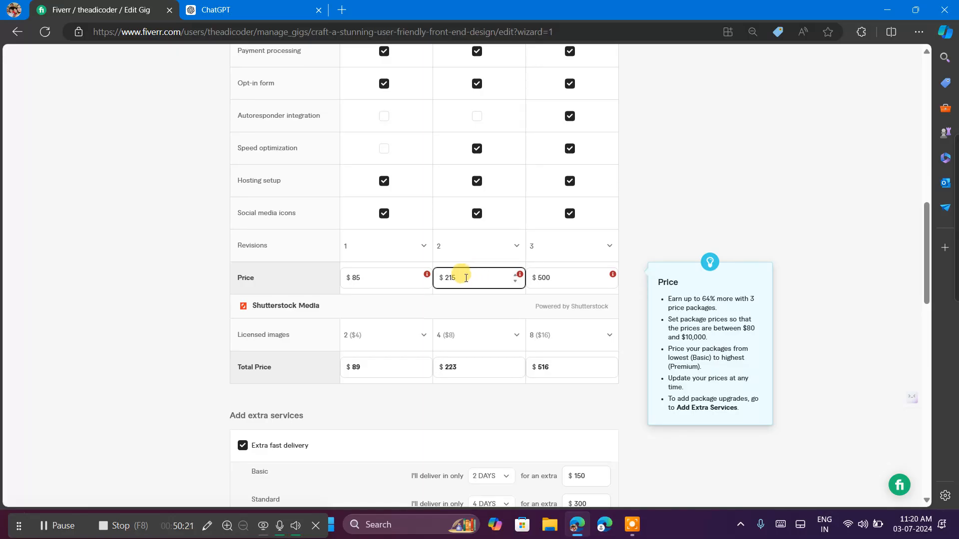
key("BackSpace")
key("Left")
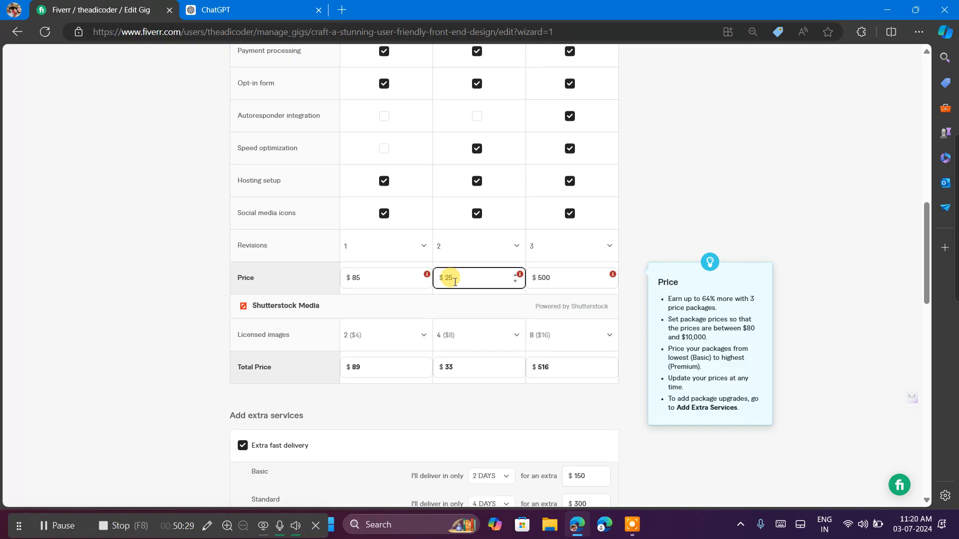
type("111")
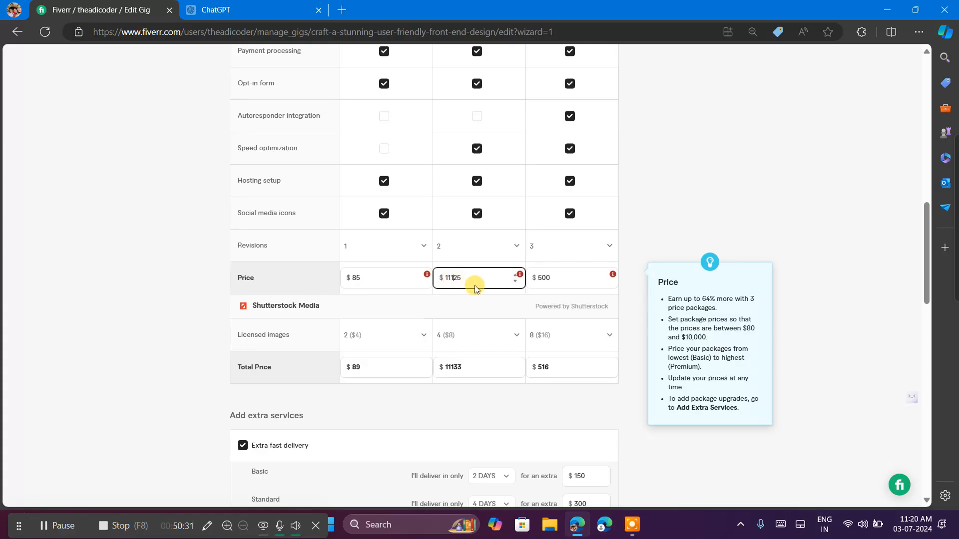
key("BackSpace")
key("BackSpace")
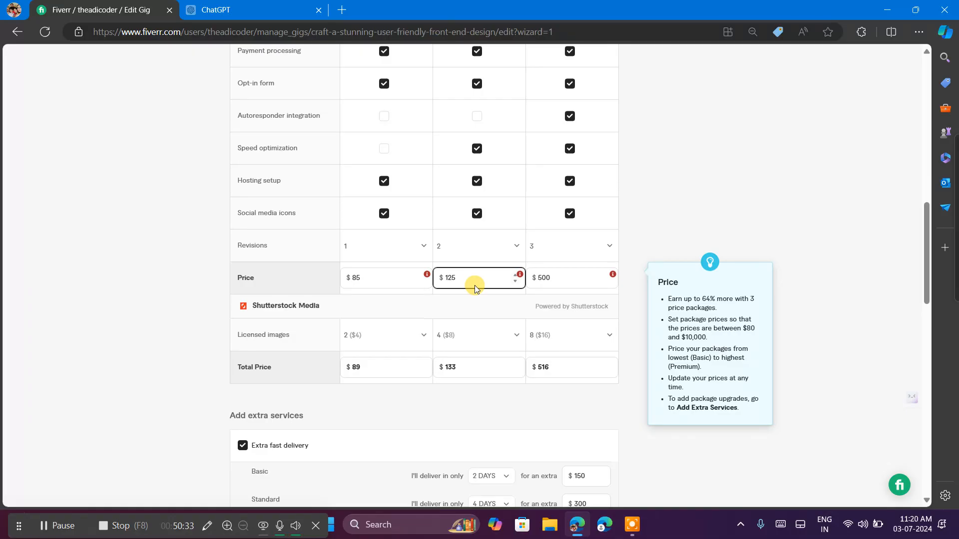
Set the Premium package's price to $250.
left_click(551, 277)
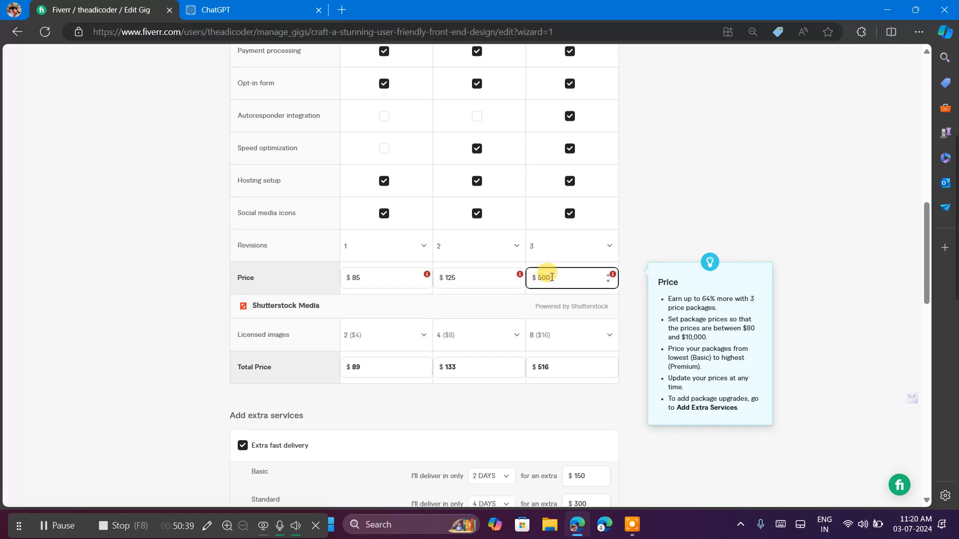
key("BackSpace")
key("BackSpace")
key("BackSpace")
type("250")
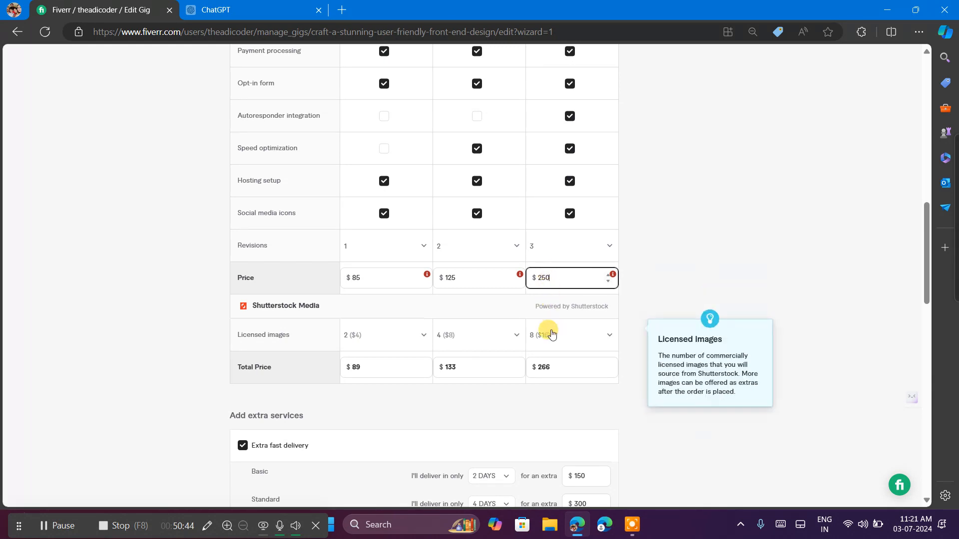
left_click(552, 367)
left_click(552, 364)
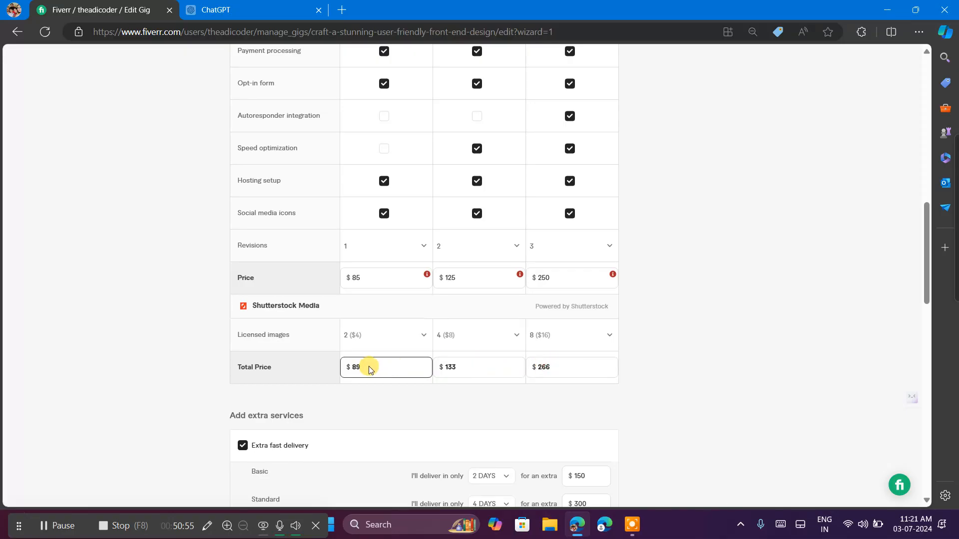
Try to save the pricing, and raise the Premium package's price to $260.
scroll(420, 371, "down", 14)
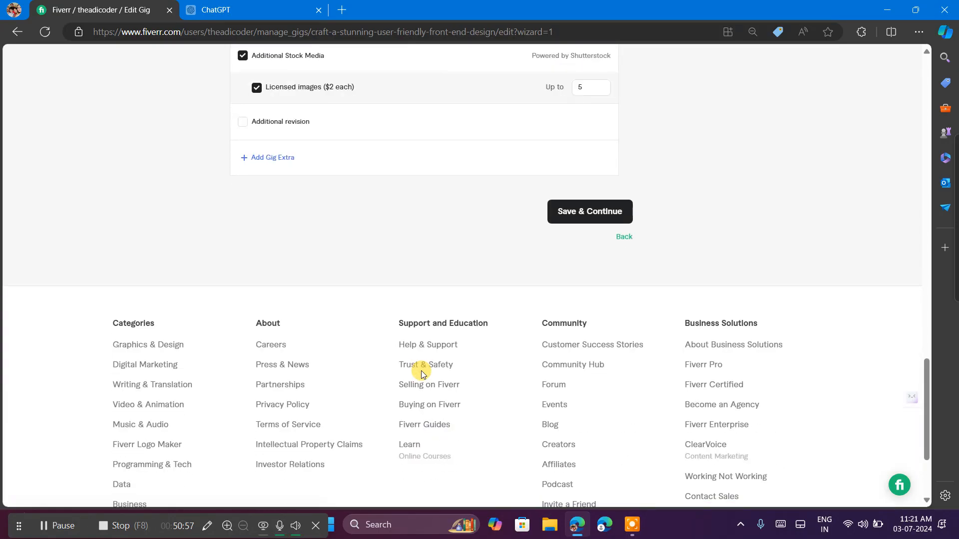
left_click(592, 218)
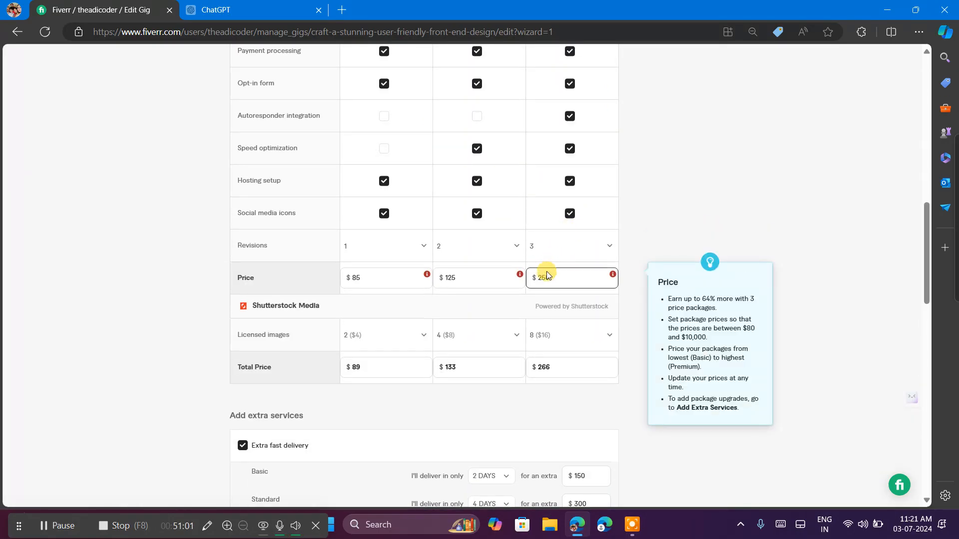
left_click(607, 277)
left_click(607, 275)
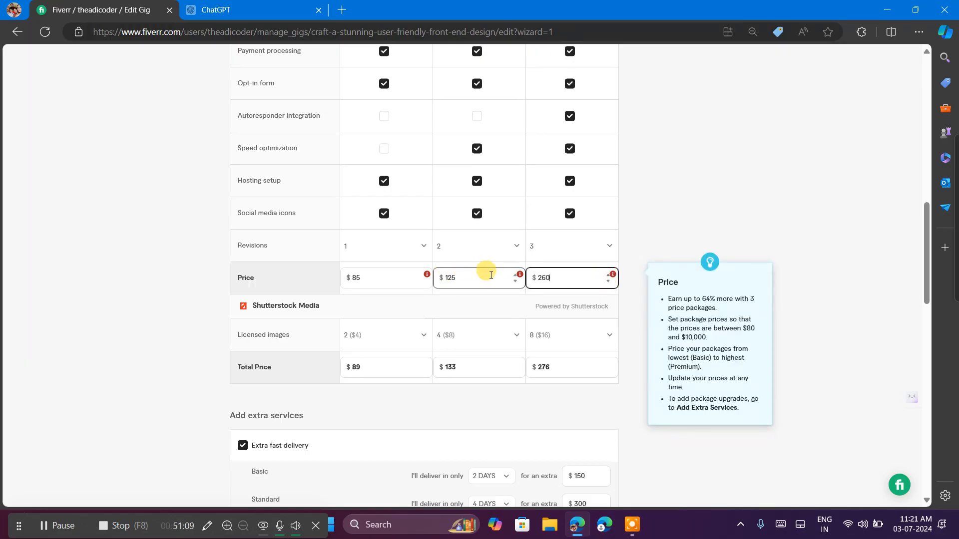
Lower the Standard package's price to $85 and the Basic package's price to $80.
left_click(518, 283)
left_click(515, 282)
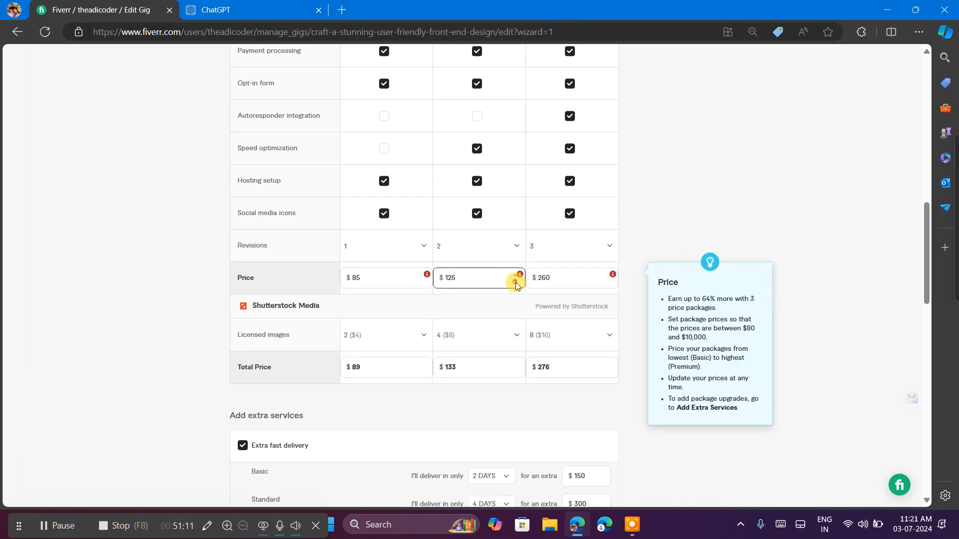
left_click(515, 283)
left_click(516, 283)
left_click(426, 276)
left_click(419, 281)
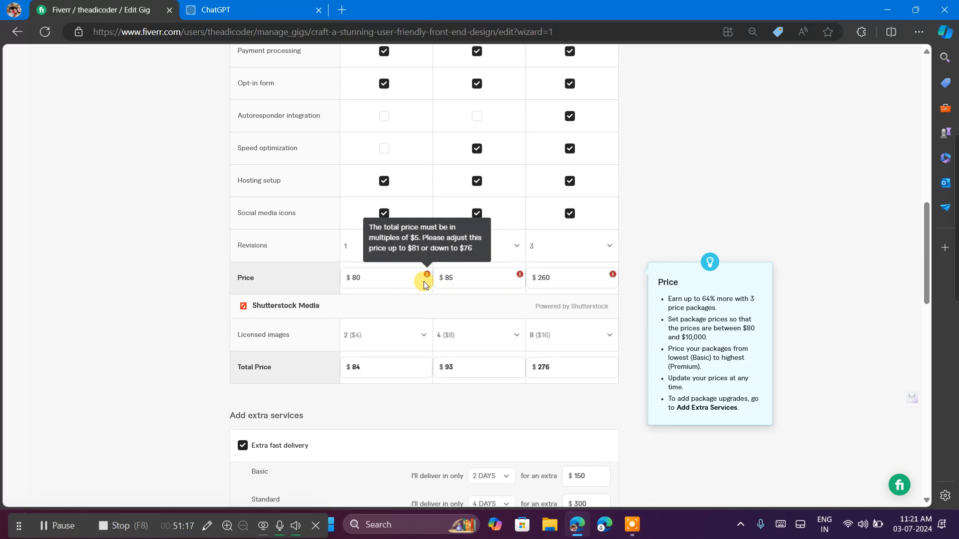
left_click(382, 292)
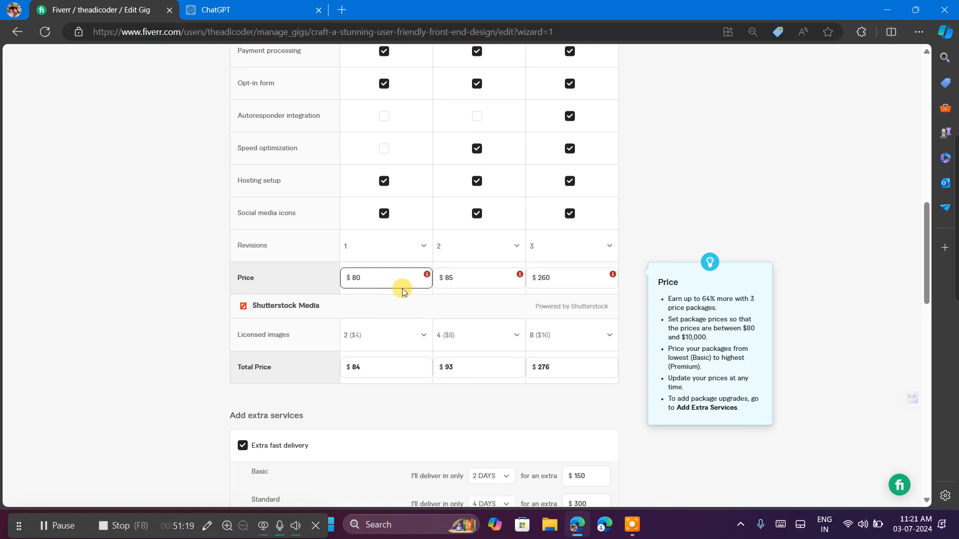
Try to save the pricing again and check the error shown for the Standard package's price.
scroll(464, 336, "down", 10)
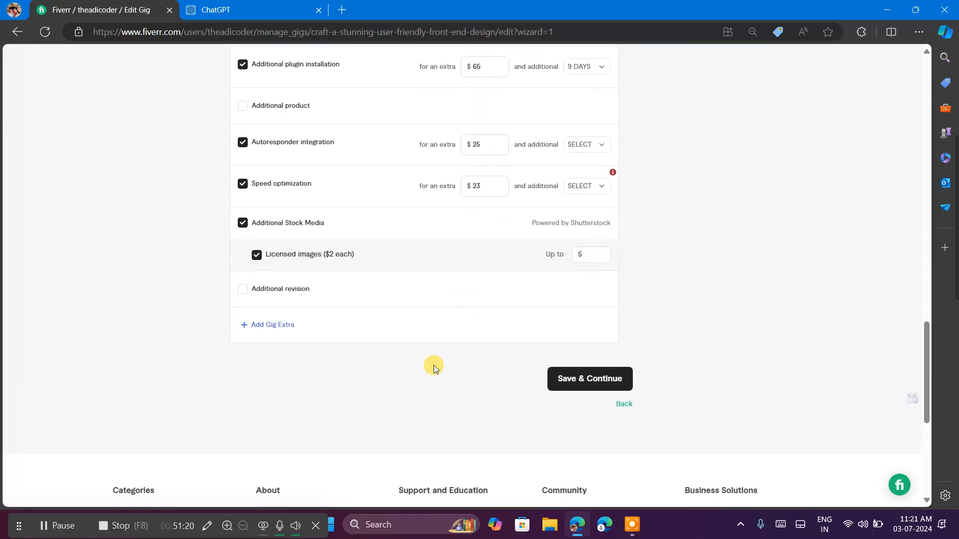
left_click(563, 372)
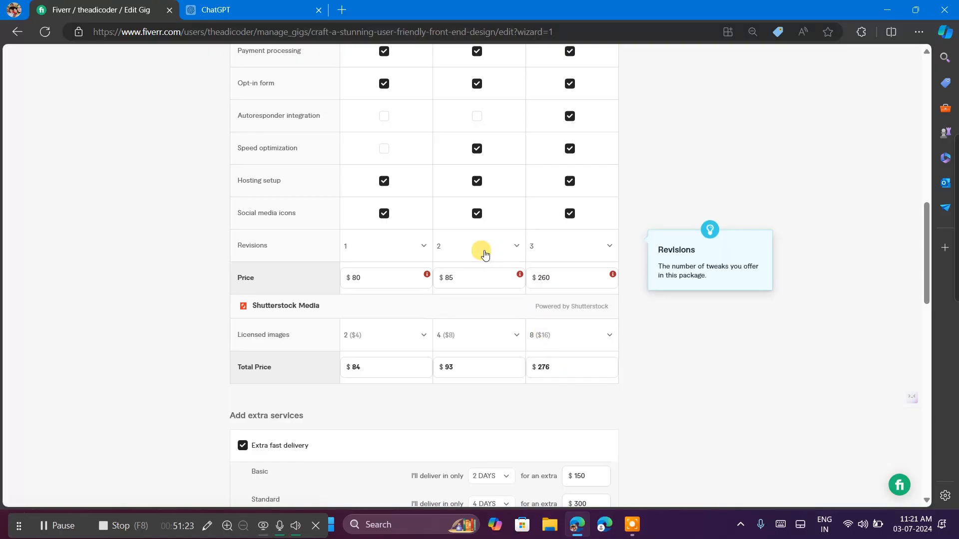
mouse_move(520, 275)
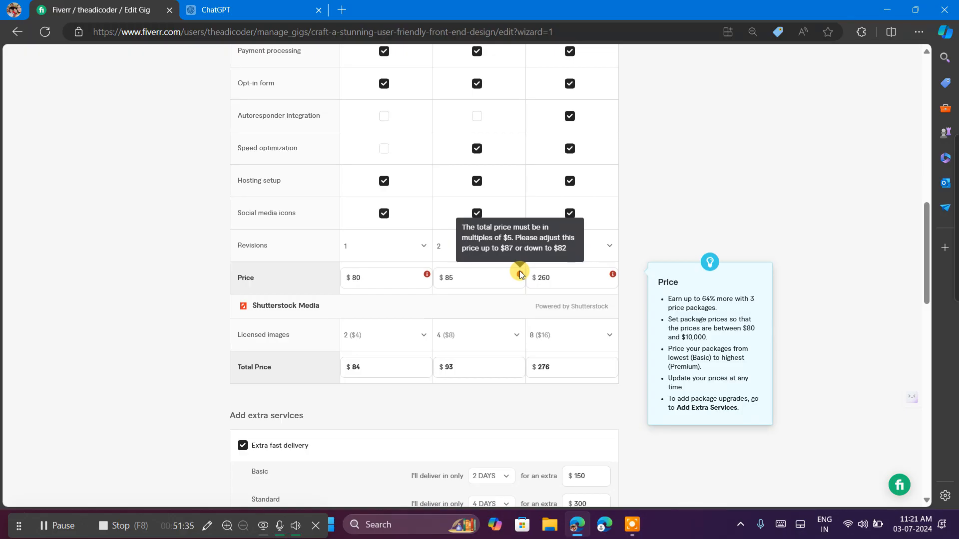
left_click(481, 277)
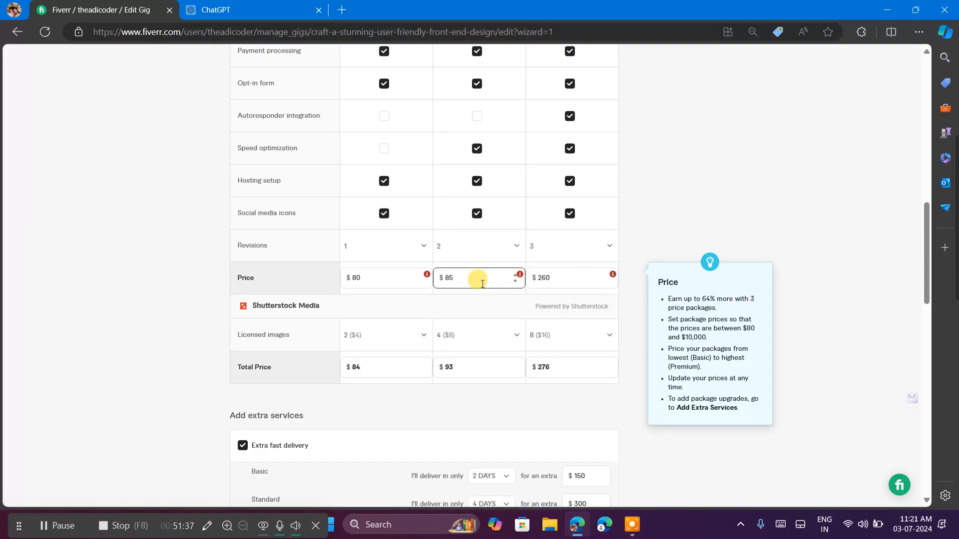
left_click(381, 277)
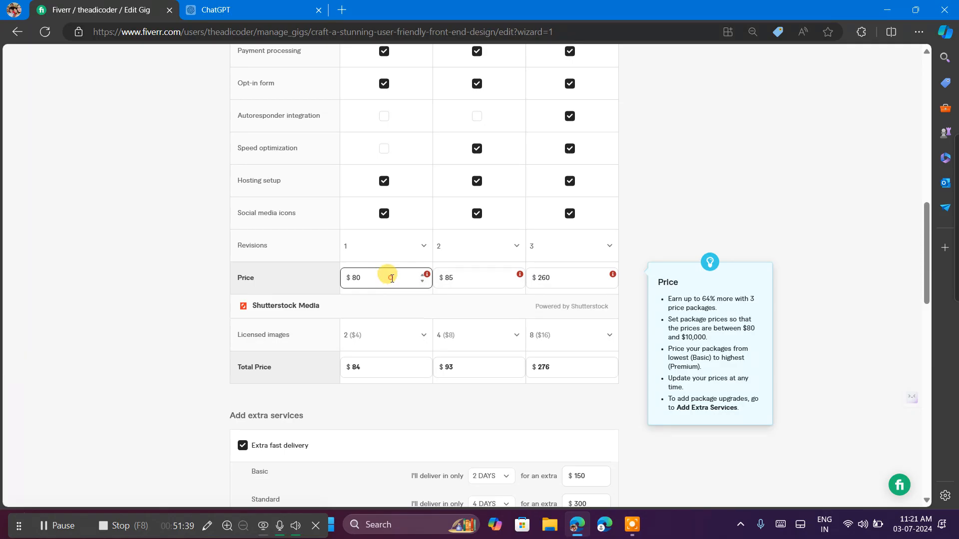
Set the Basic package's price to $81 in the pricing table.
left_click(426, 275)
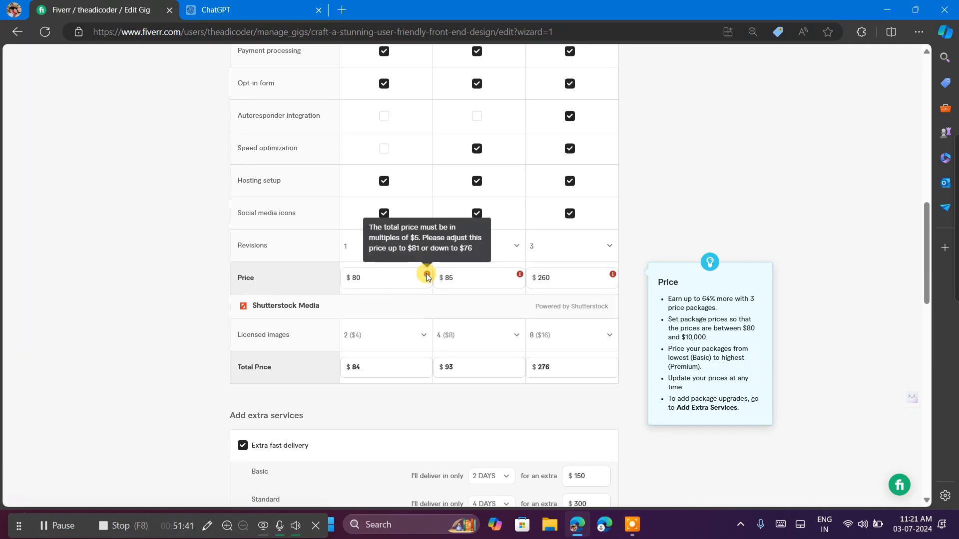
left_click(396, 276)
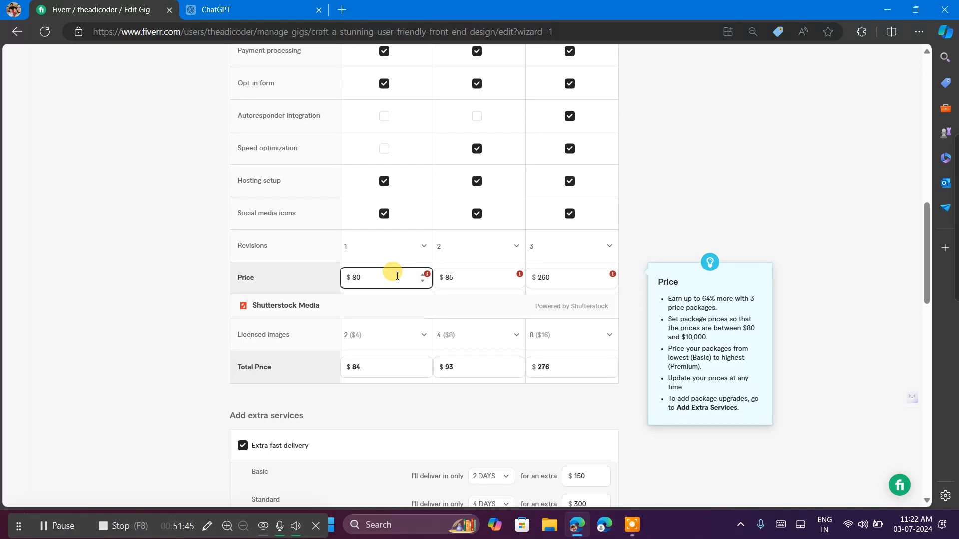
key("BackSpace")
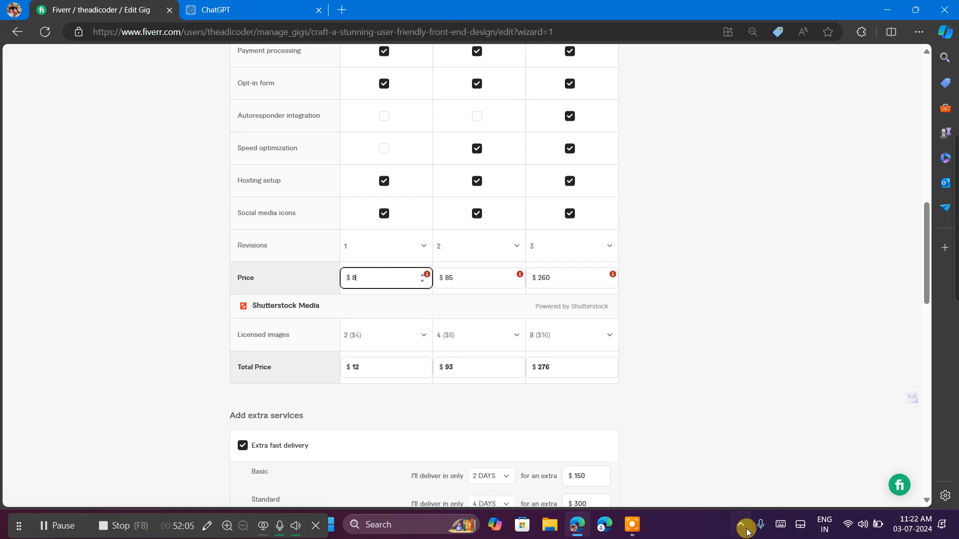
left_click(778, 521)
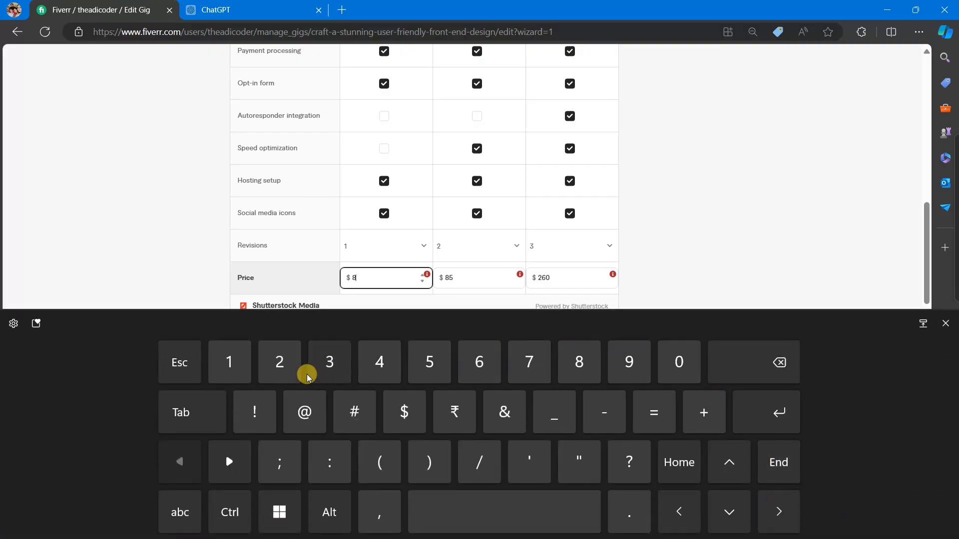
left_click(216, 361)
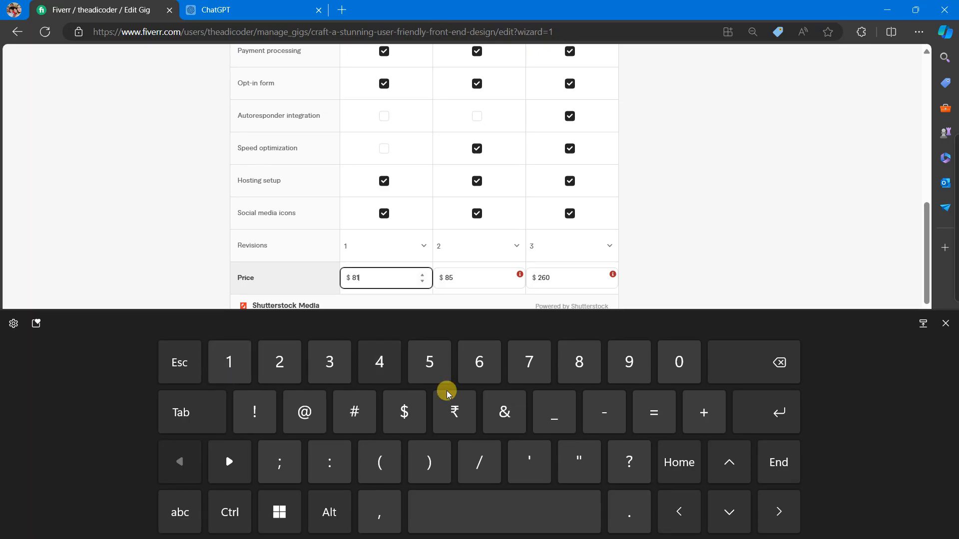
left_click(945, 323)
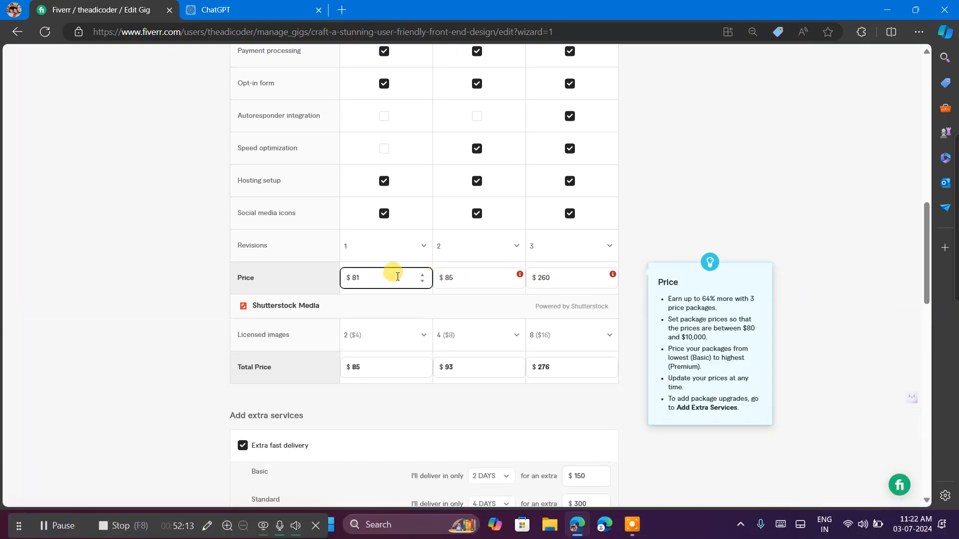
Check the error on the Standard package's price and set the price to $87.
left_click(508, 275)
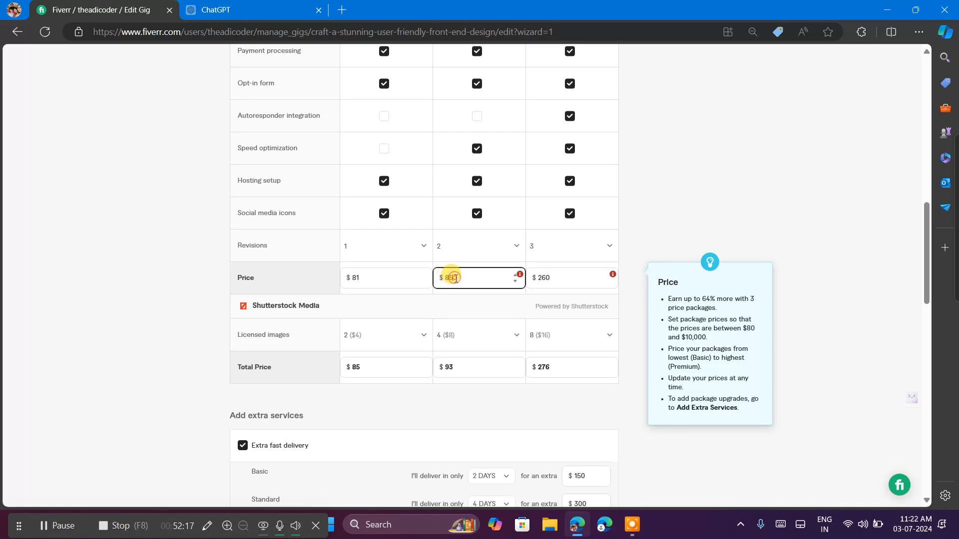
left_click(520, 275)
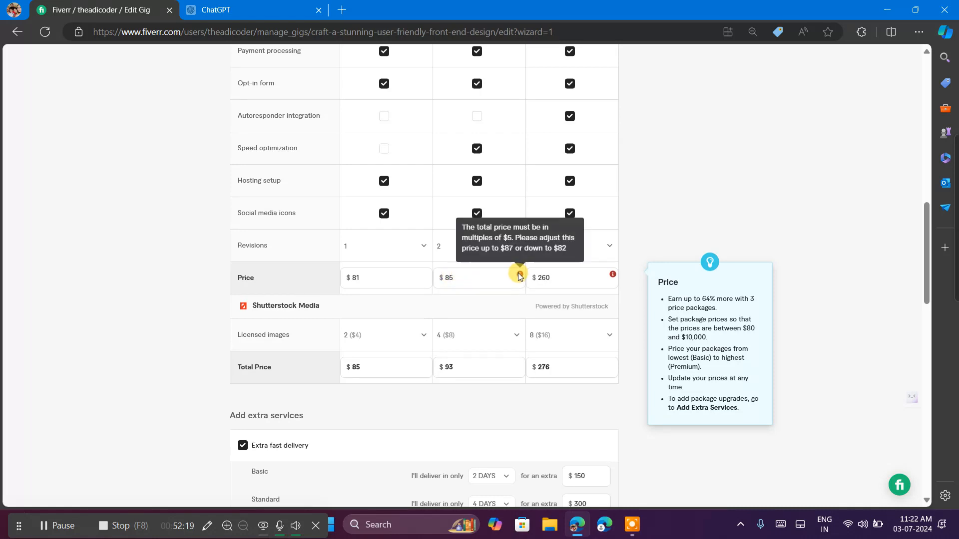
left_click(481, 276)
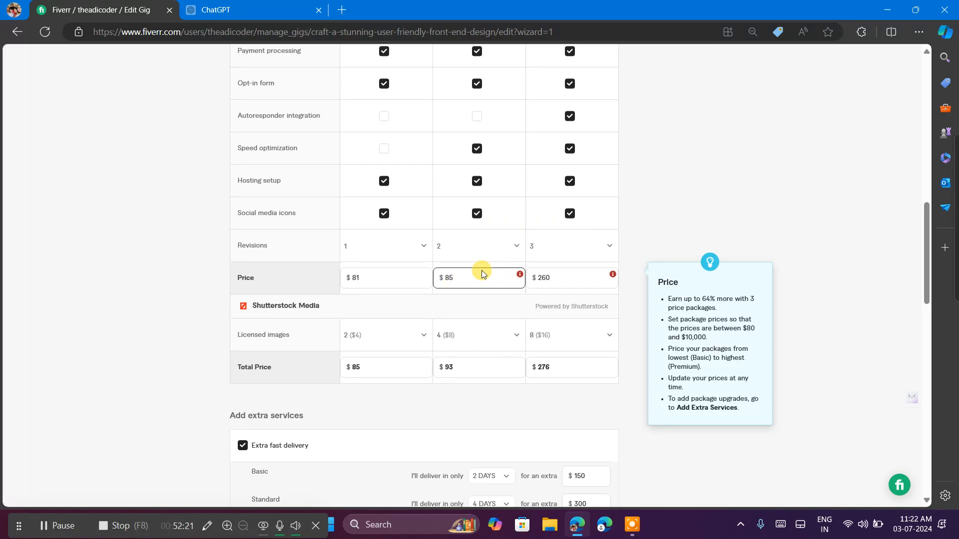
left_click(479, 277)
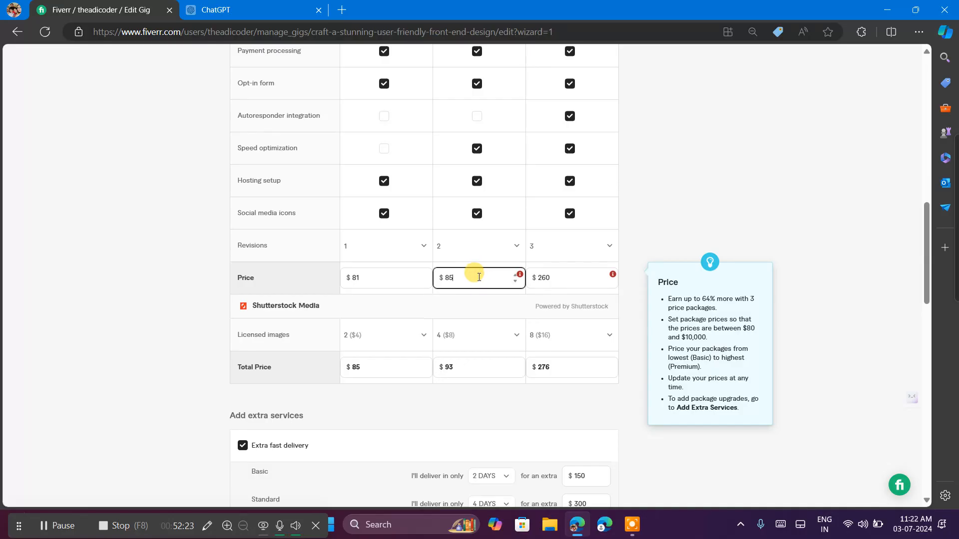
key("BackSpace")
type("7")
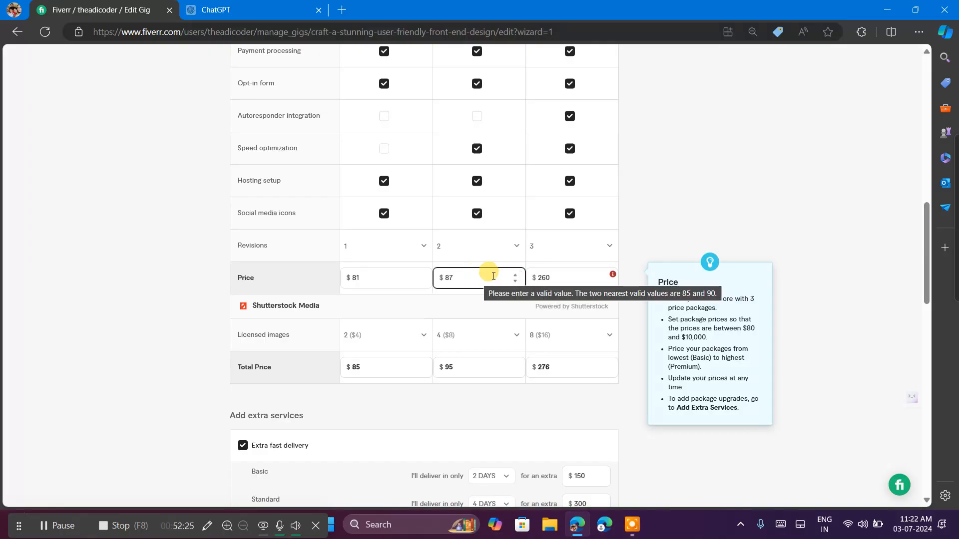
Clear the Premium package's price and read the pricing rules in its error note.
left_click(553, 279)
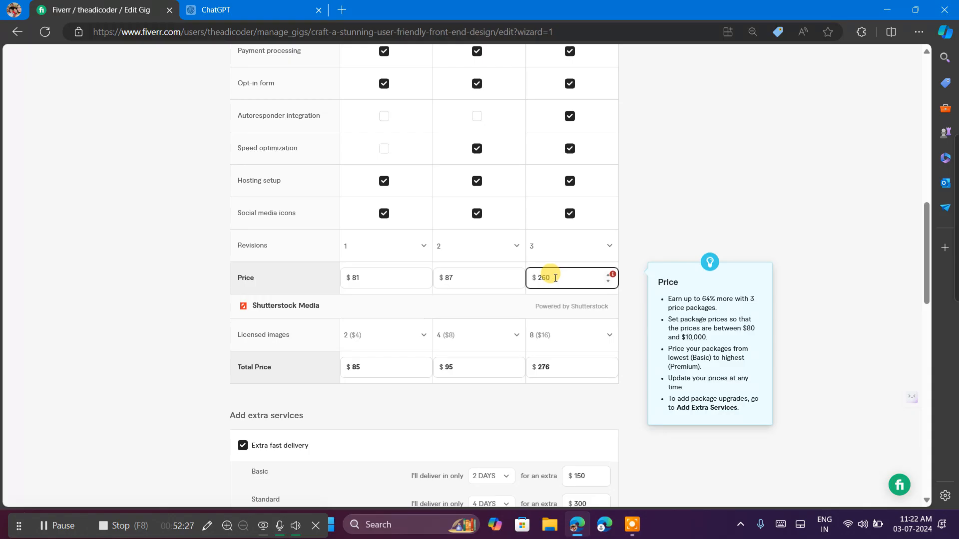
key("BackSpace")
key("BackSpace")
key("BackSpace")
mouse_move(612, 273)
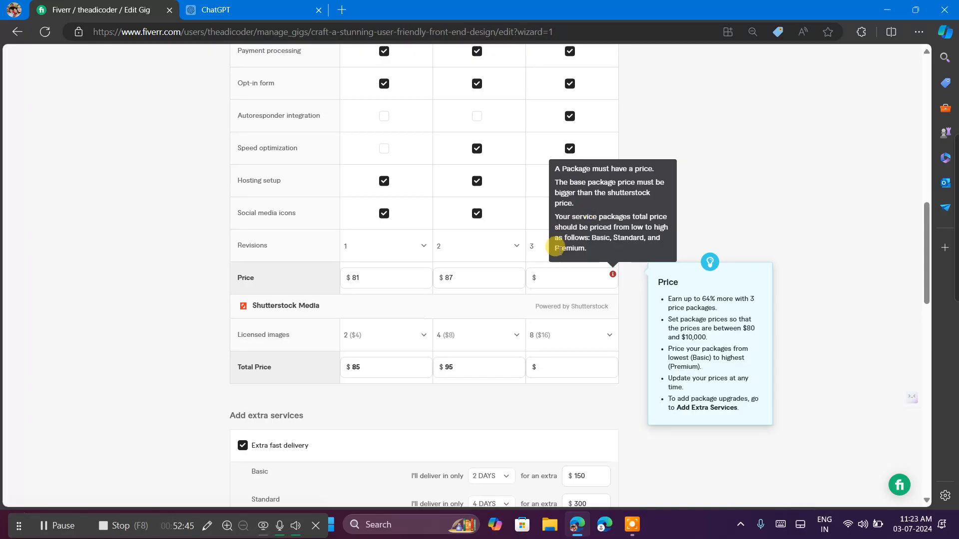
left_click(546, 277)
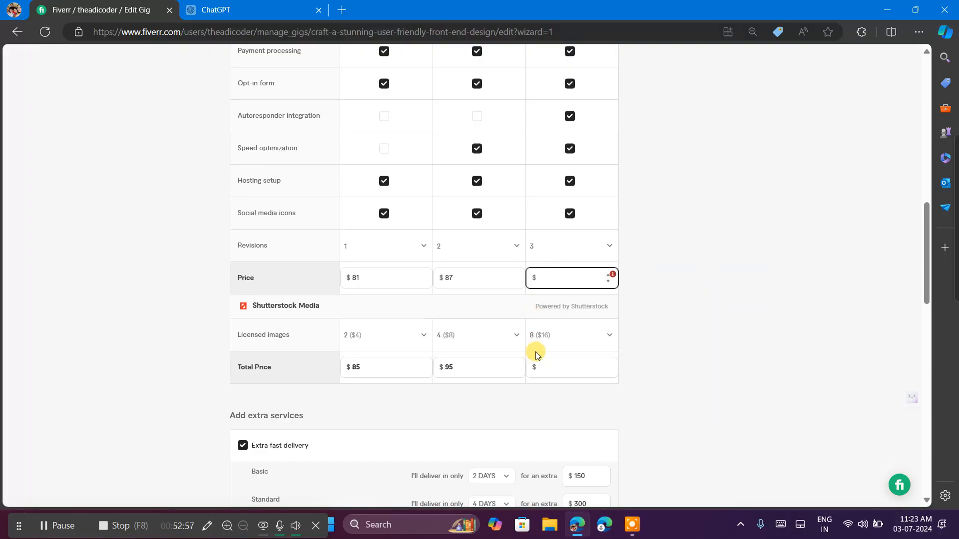
Calculate 87 × 5 in the Windows Calculator, and close the calculator.
left_click(332, 522)
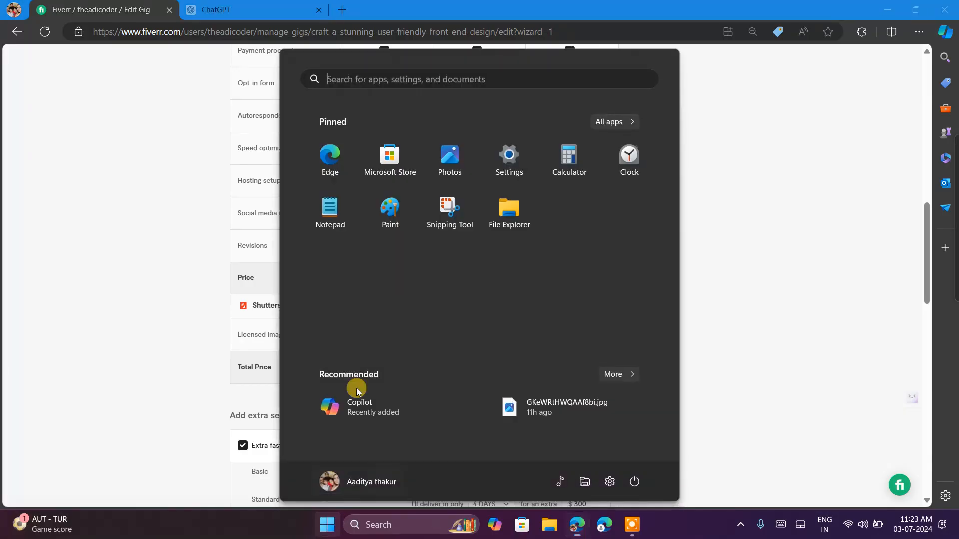
left_click(548, 160)
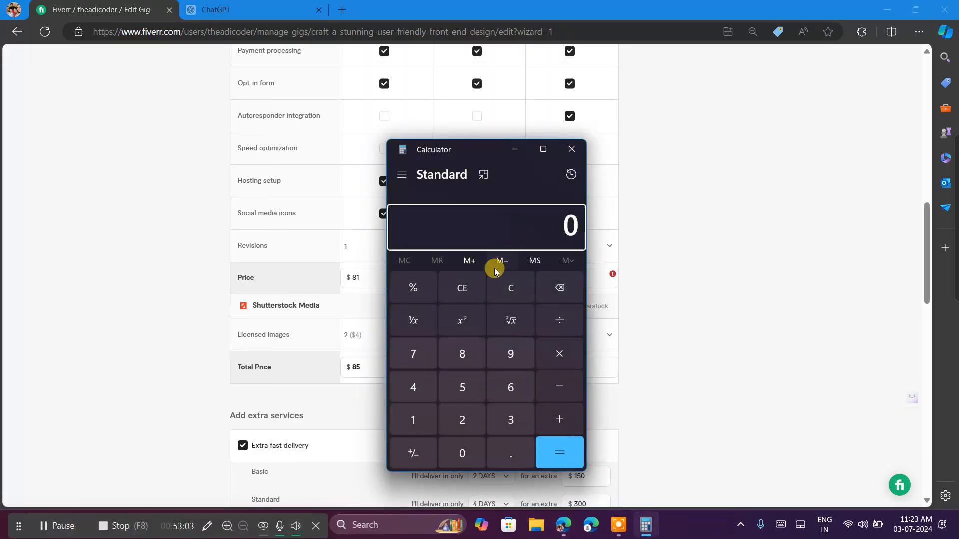
left_click(458, 360)
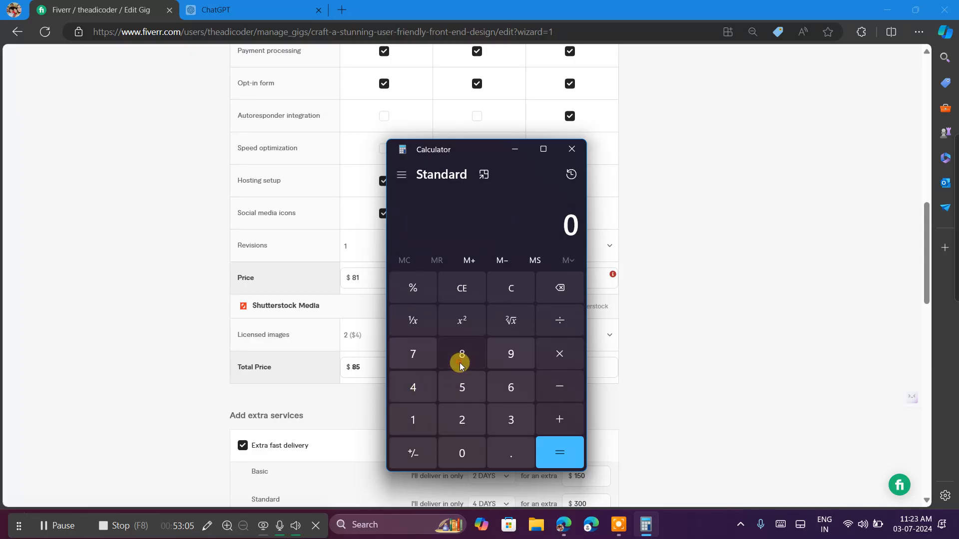
left_click(414, 360)
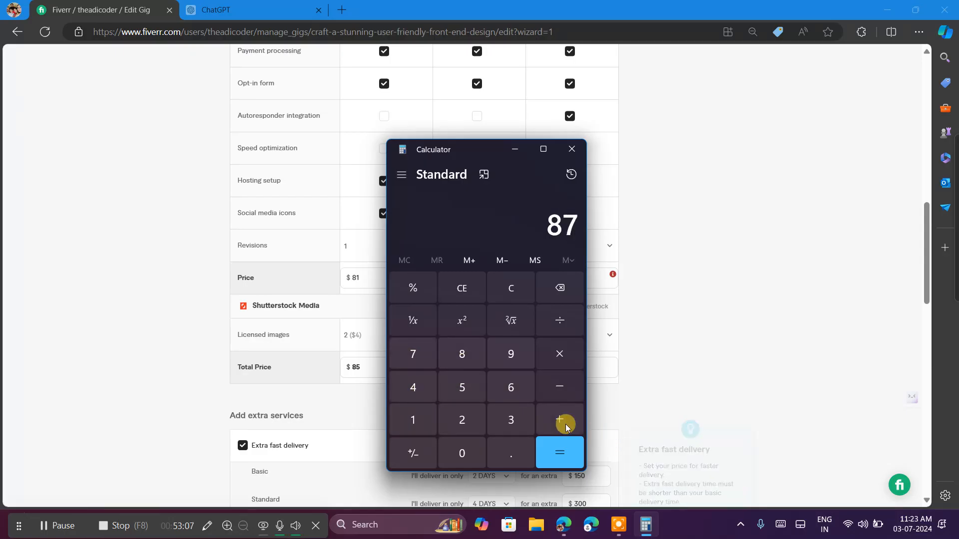
left_click(577, 356)
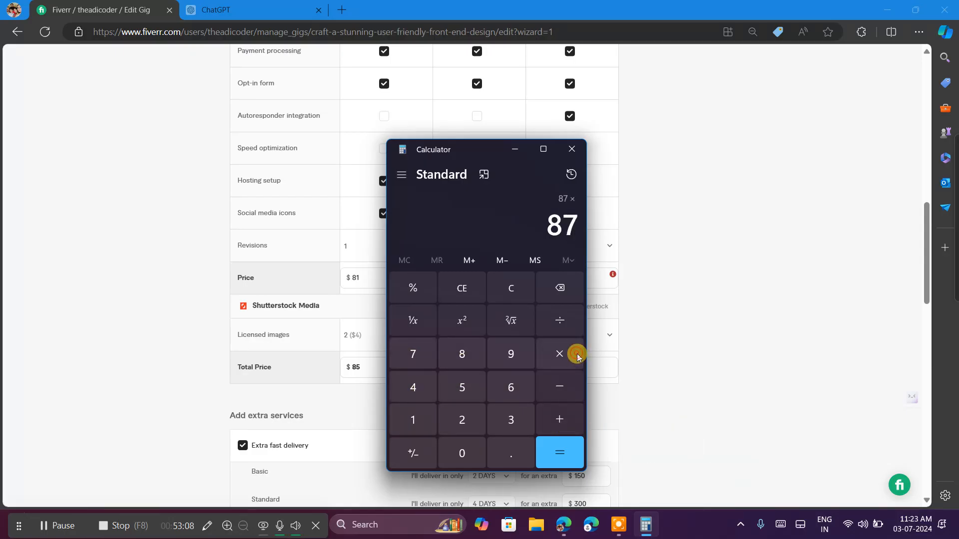
left_click(456, 382)
left_click(548, 453)
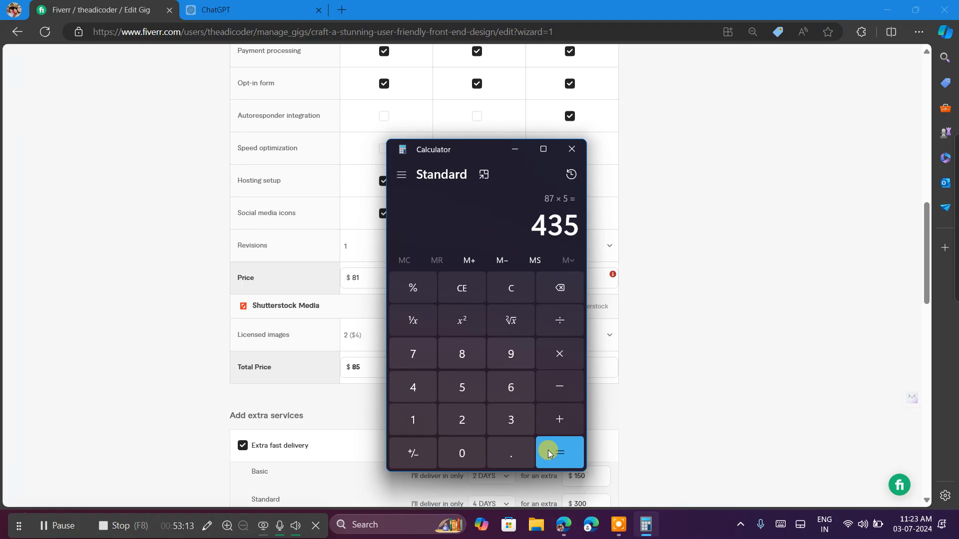
left_click(571, 150)
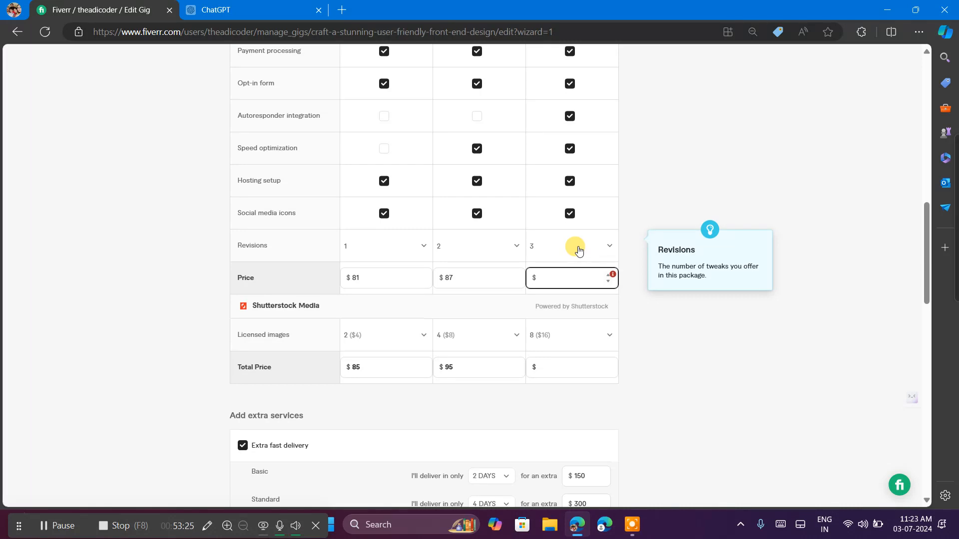
Enter $125 as the Premium package's price and check the error shown for it.
type("2")
type("5")
type("1")
left_click(613, 275)
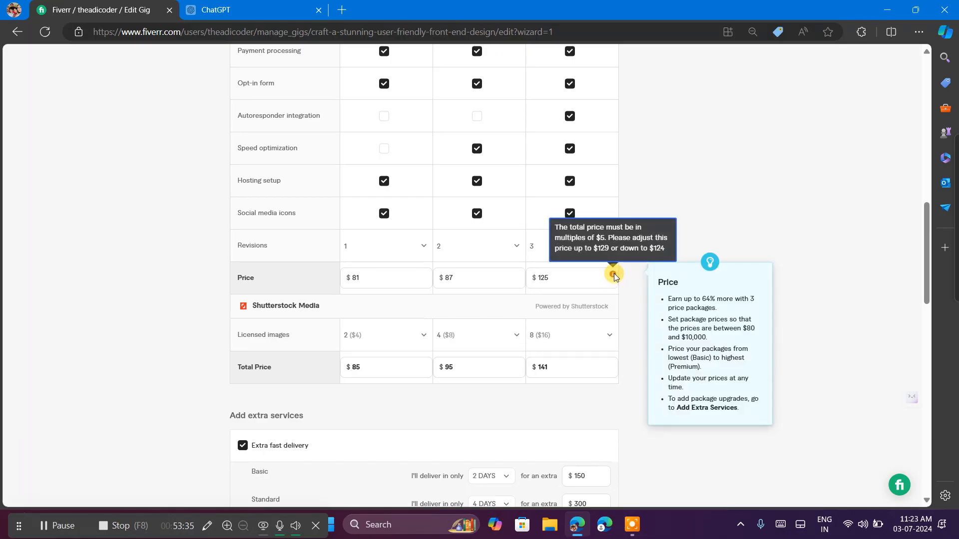
Set the Premium package's price to $129.
left_click(585, 275)
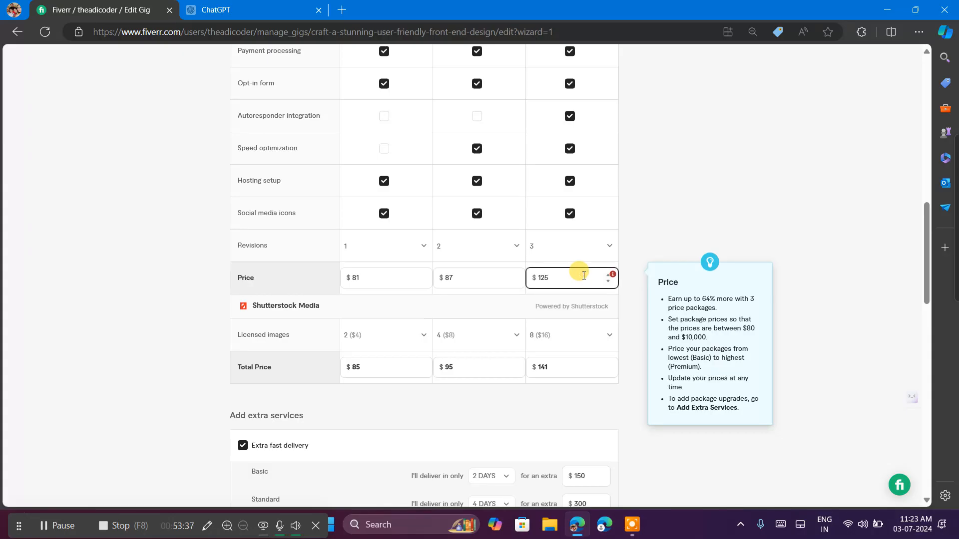
mouse_move(612, 276)
key("BackSpace")
type("9")
left_click(636, 337)
Re-enter $87 as the Standard package's price.
scroll(636, 338, "down", 12)
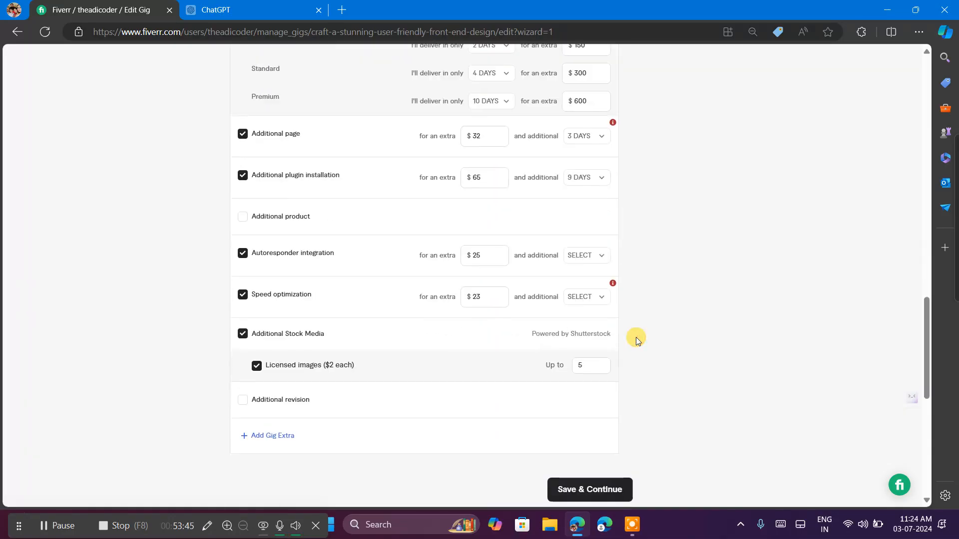
scroll(636, 338, "up", 7)
scroll(636, 337, "up", 4)
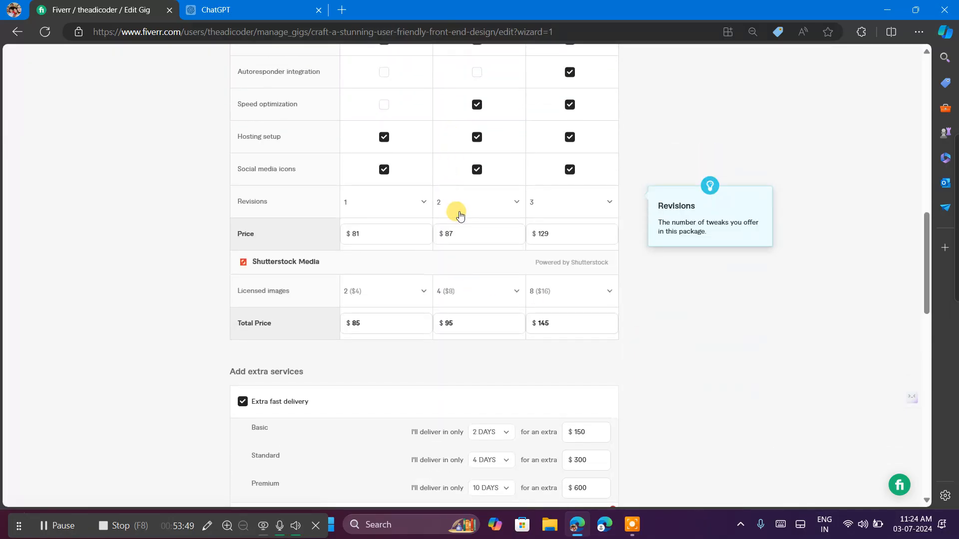
left_click(461, 232)
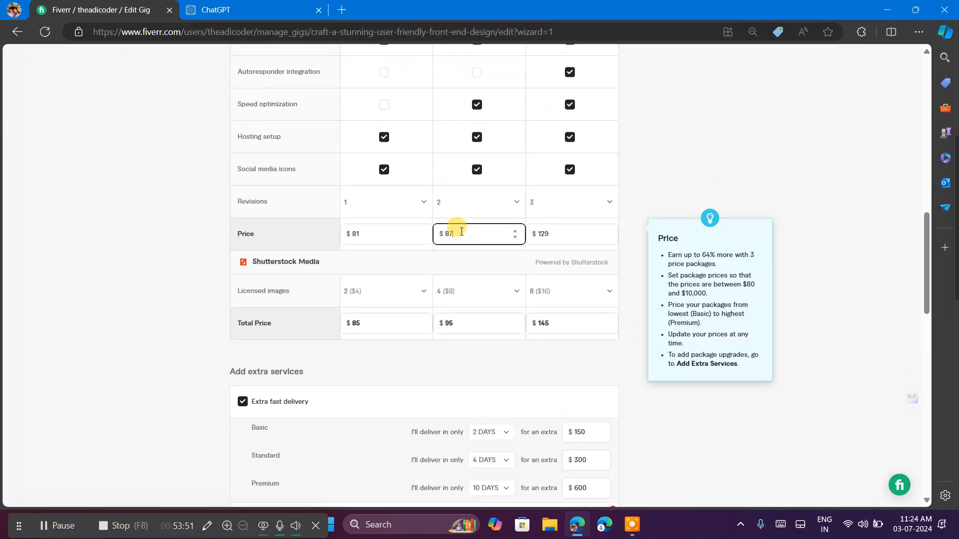
key("BackSpace")
key("BackSpace")
type("87")
Change the Standard package's price to $95.
scroll(456, 225, "down", 2)
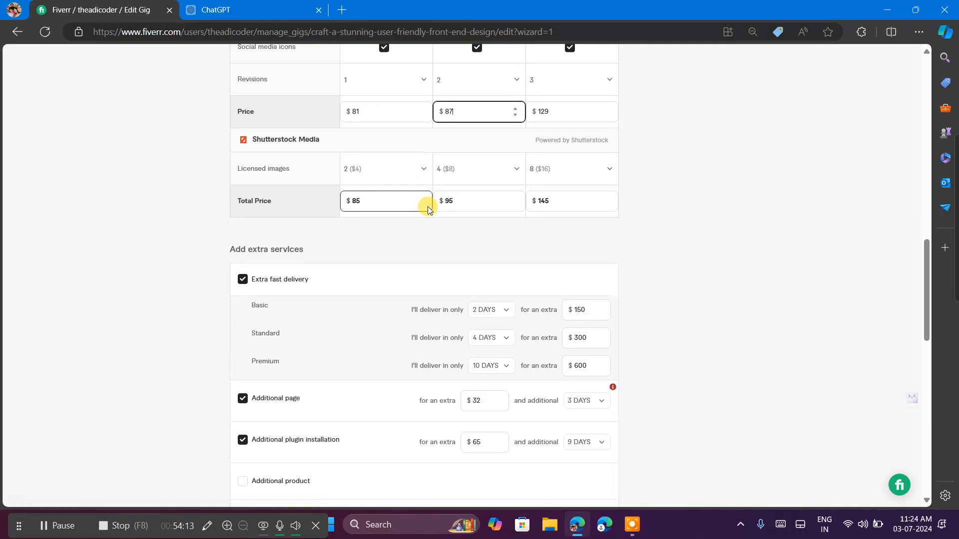
scroll(428, 206, "down", 8)
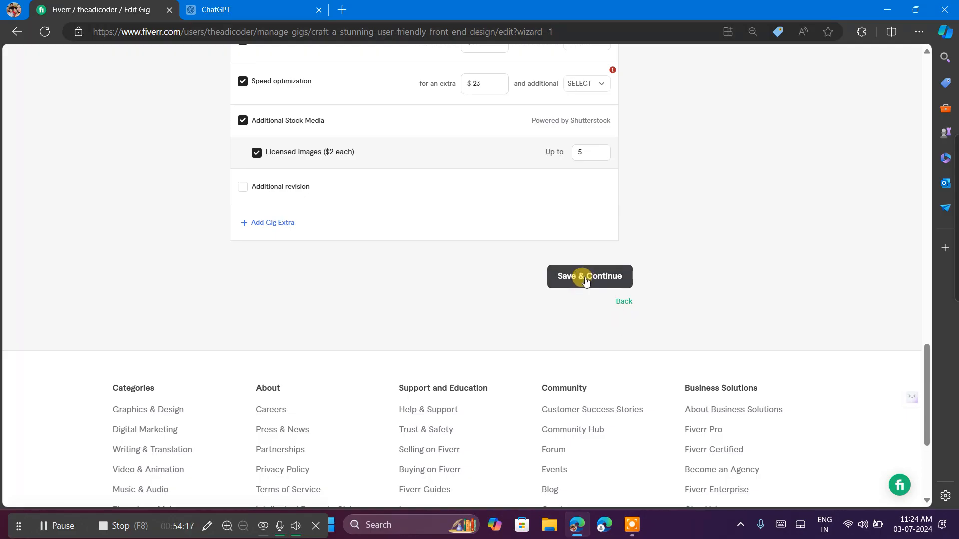
scroll(520, 186, "up", 1)
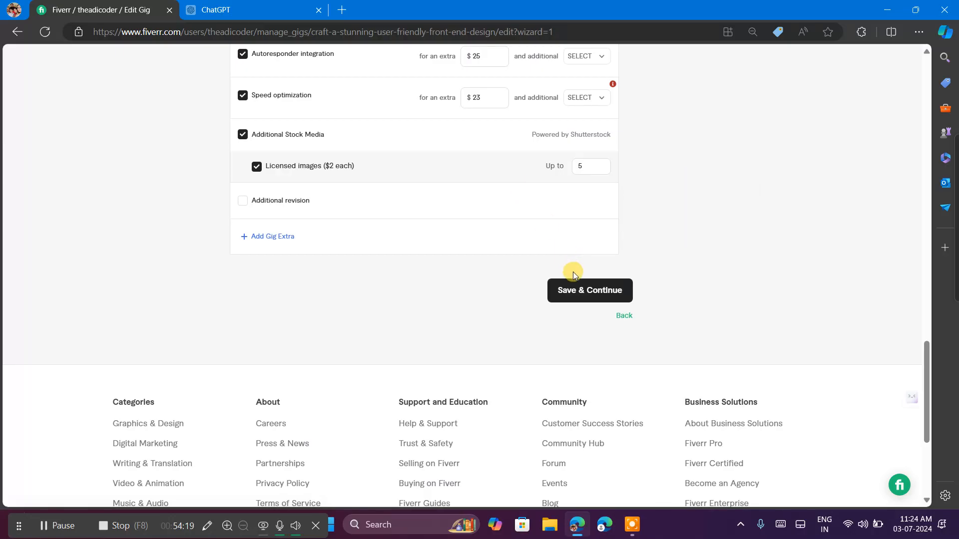
scroll(523, 186, "up", 9)
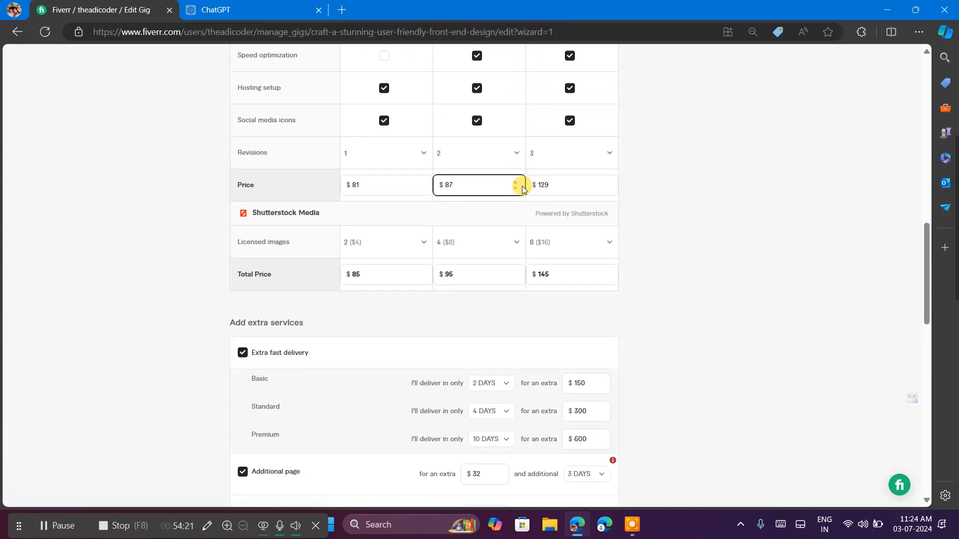
left_click(447, 186)
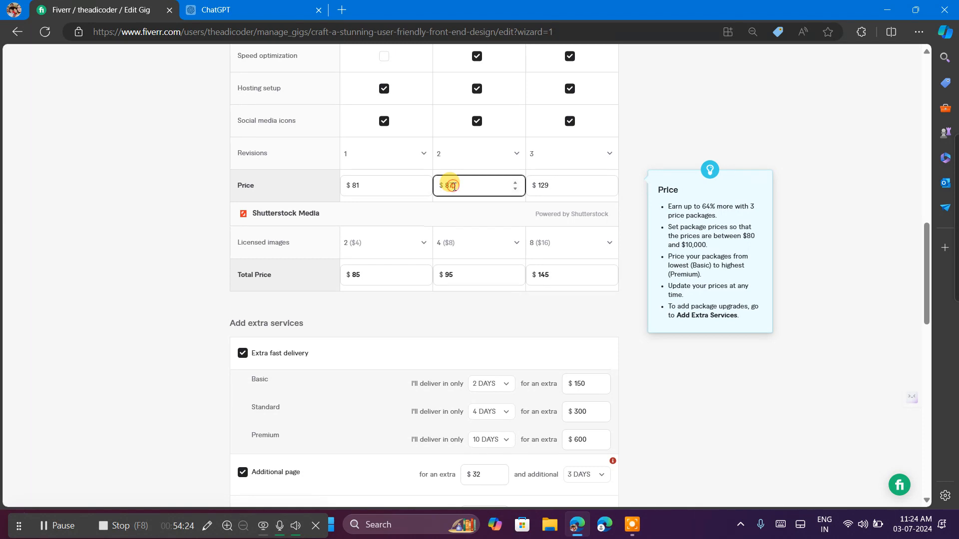
key("BackSpace")
key("BackSpace")
type("95")
Review the extra services and package prices for remaining error markers.
scroll(514, 184, "down", 15)
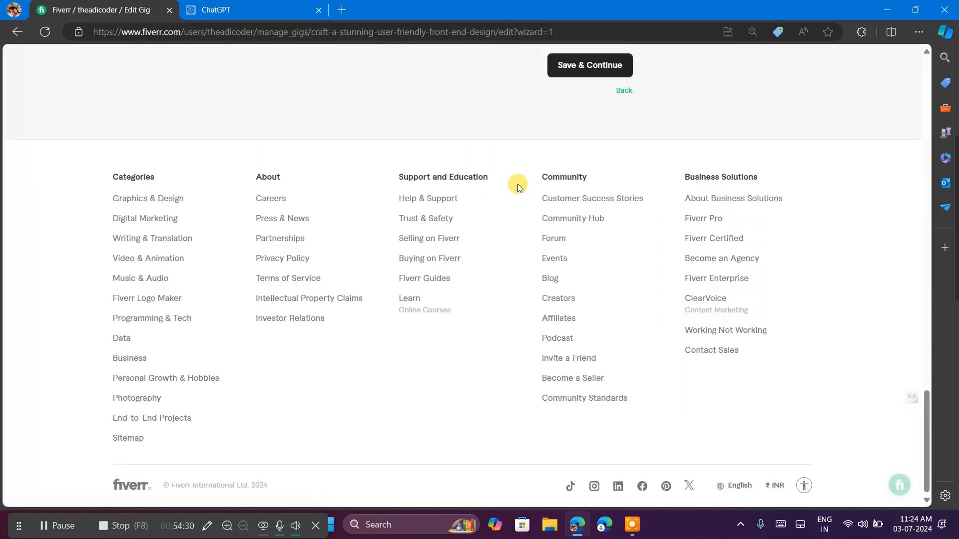
scroll(518, 184, "up", 10)
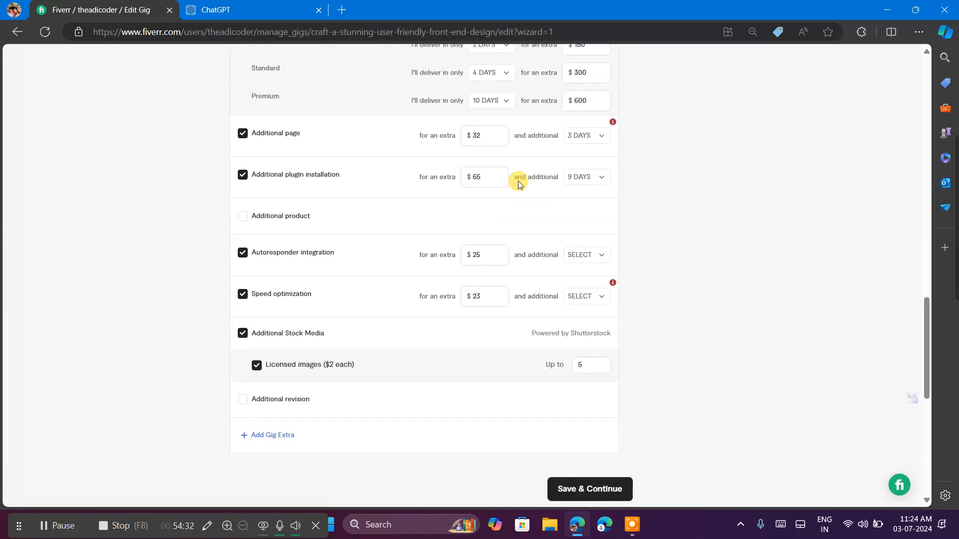
scroll(518, 184, "up", 2)
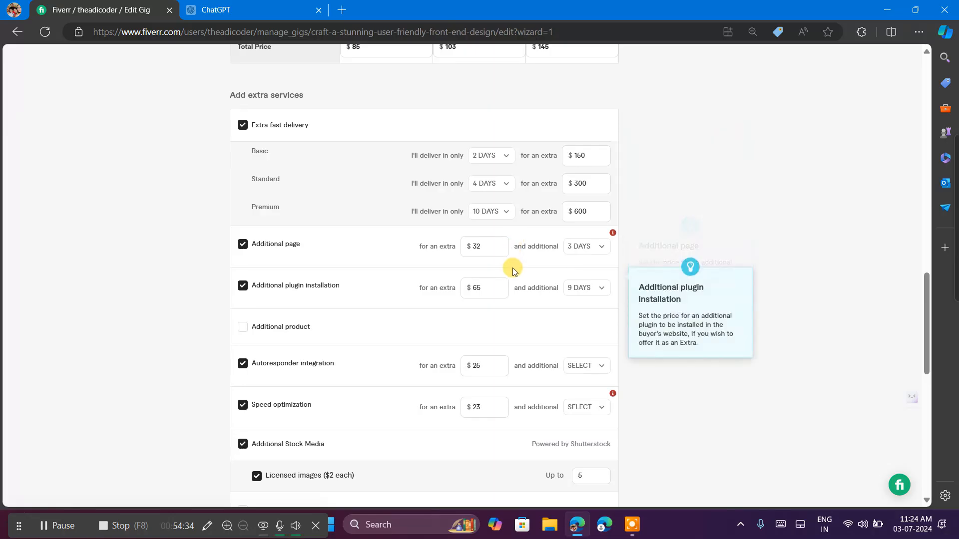
scroll(512, 270, "down", 2)
scroll(512, 270, "up", 2)
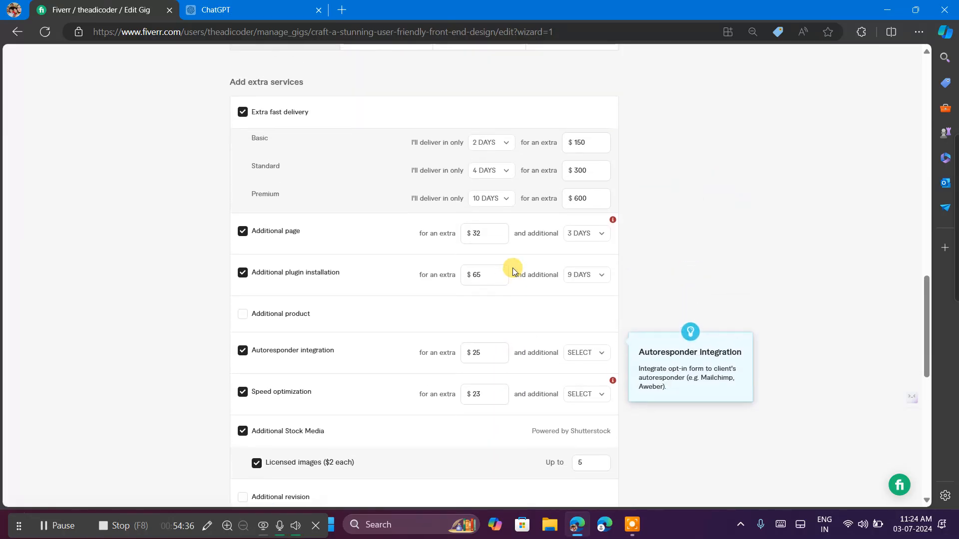
scroll(513, 270, "up", 4)
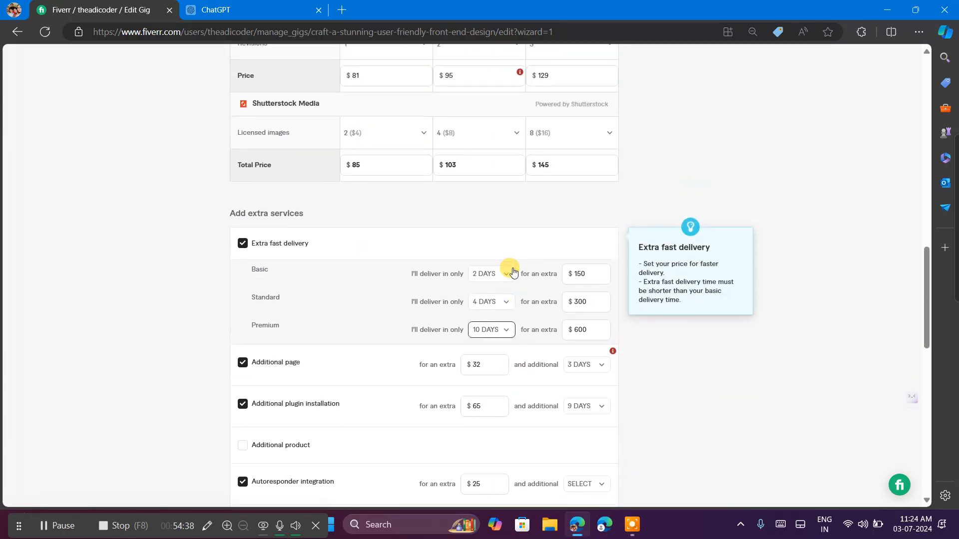
Set the Standard package's price to $97.
scroll(513, 267, "up", 2)
mouse_move(520, 234)
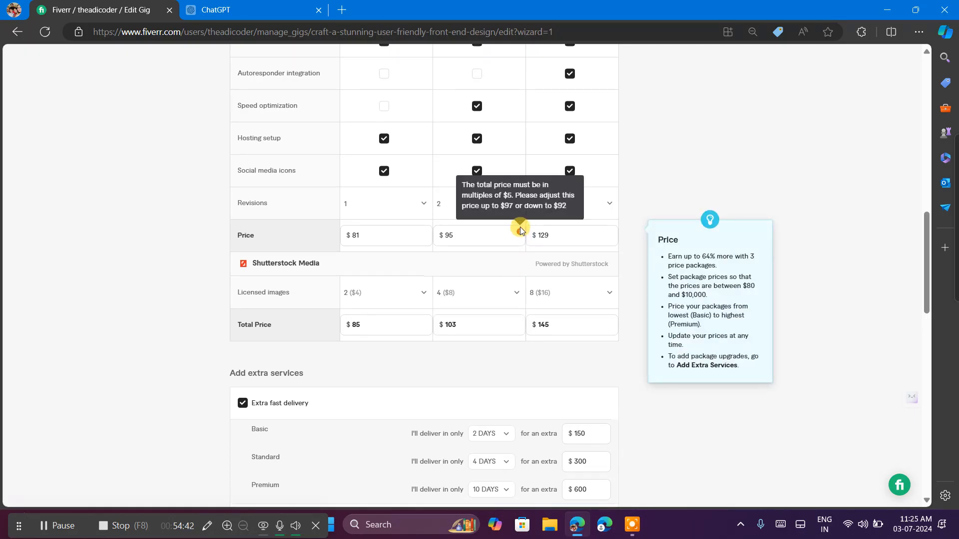
left_click(463, 237)
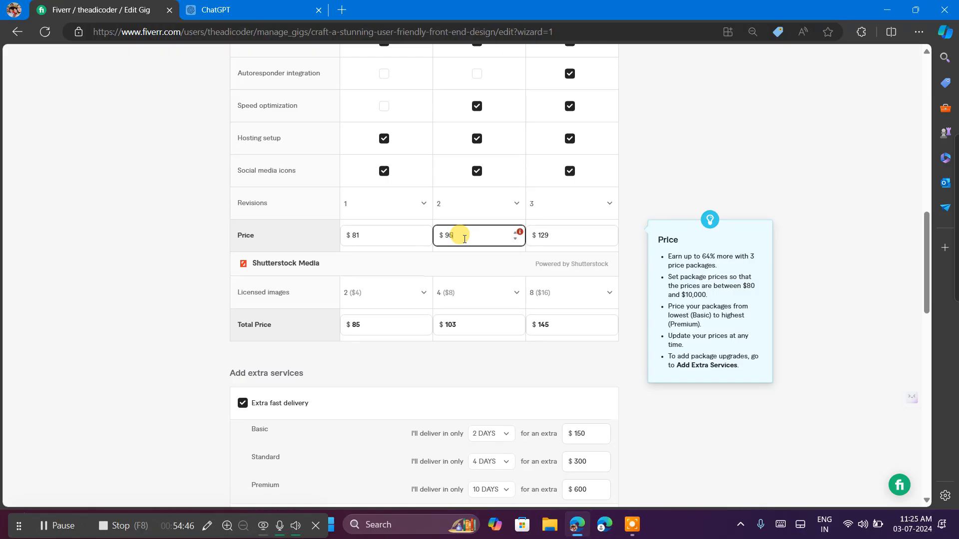
Set the extra charge for the Additional page service to $10.
scroll(496, 310, "down", 5)
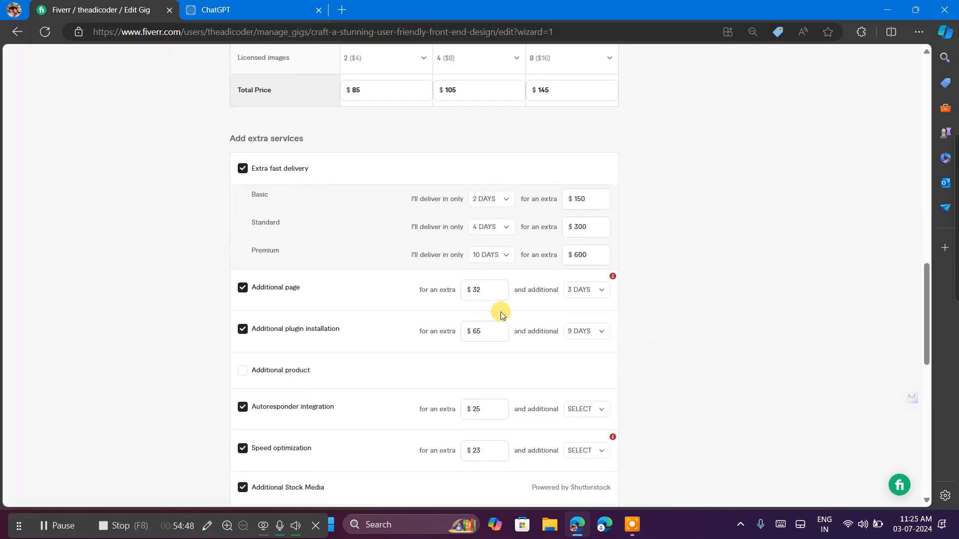
left_click(501, 313)
scroll(501, 313, "down", 1)
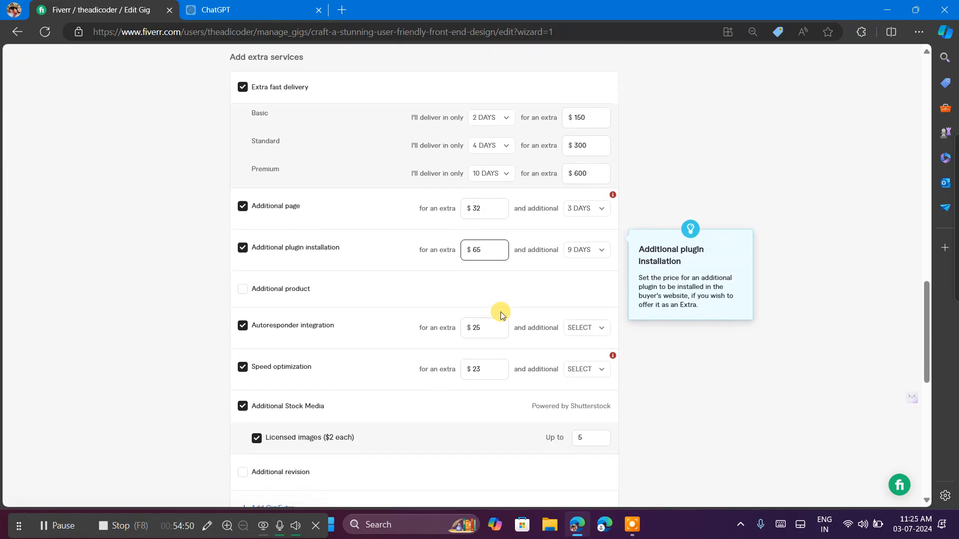
mouse_move(613, 191)
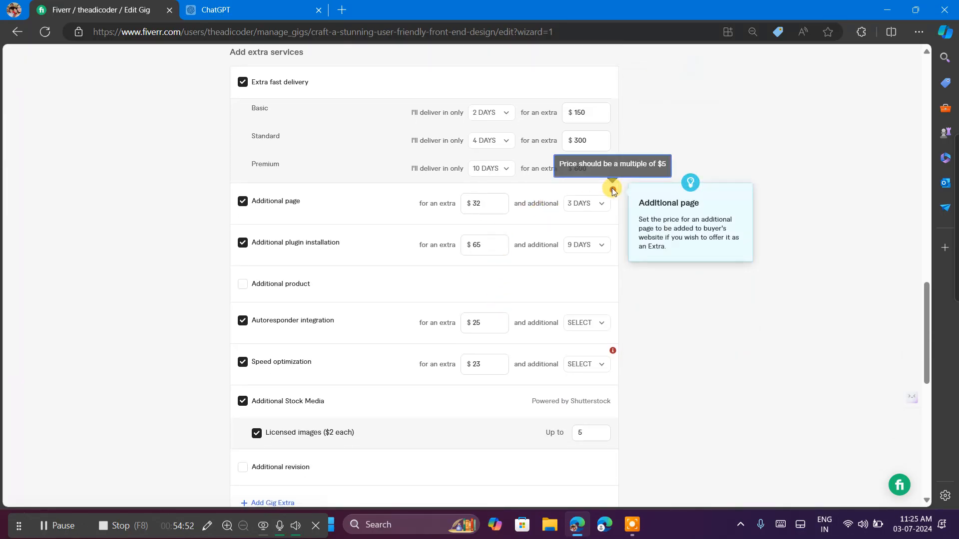
left_click(479, 203)
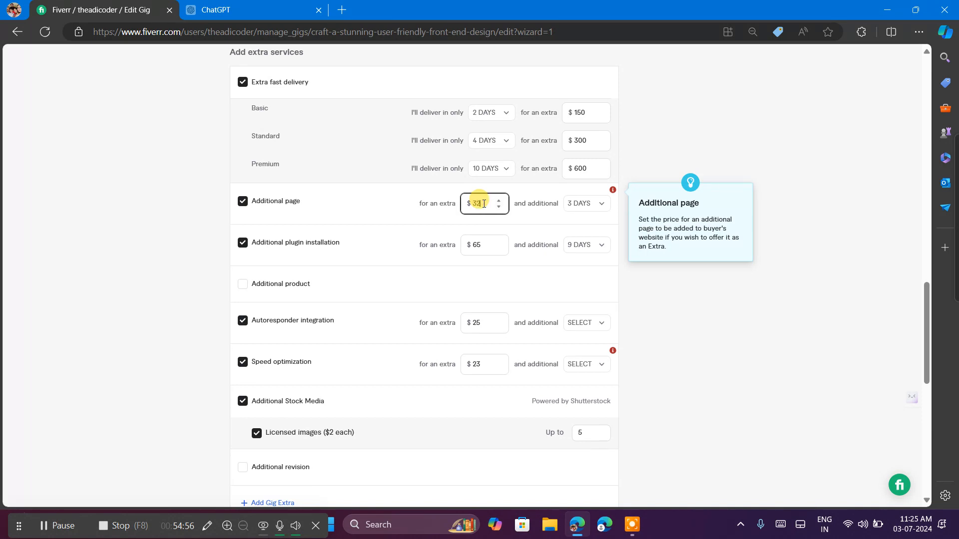
key("BackSpace")
type("10")
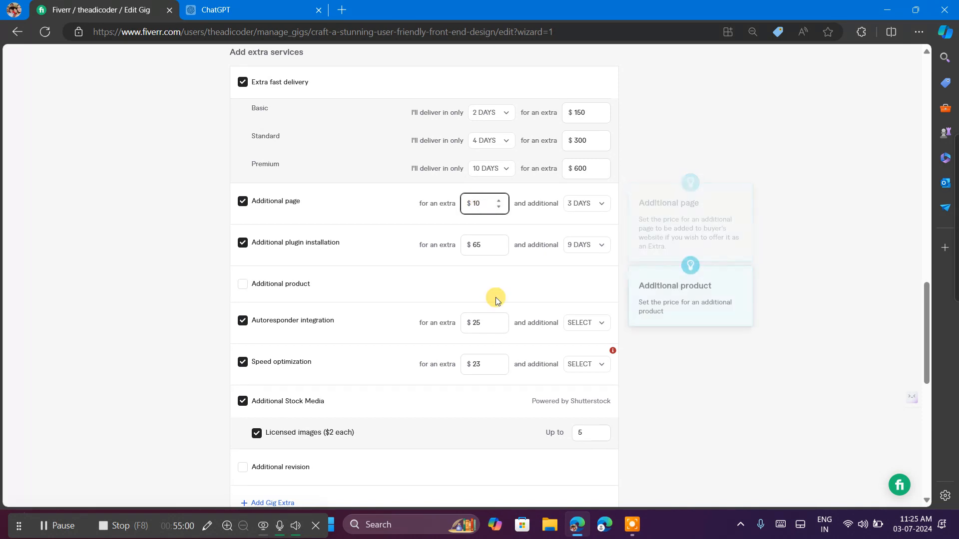
Set the extra charges to $30 for Autoresponder integration and $35 for Speed optimization.
left_click(500, 320)
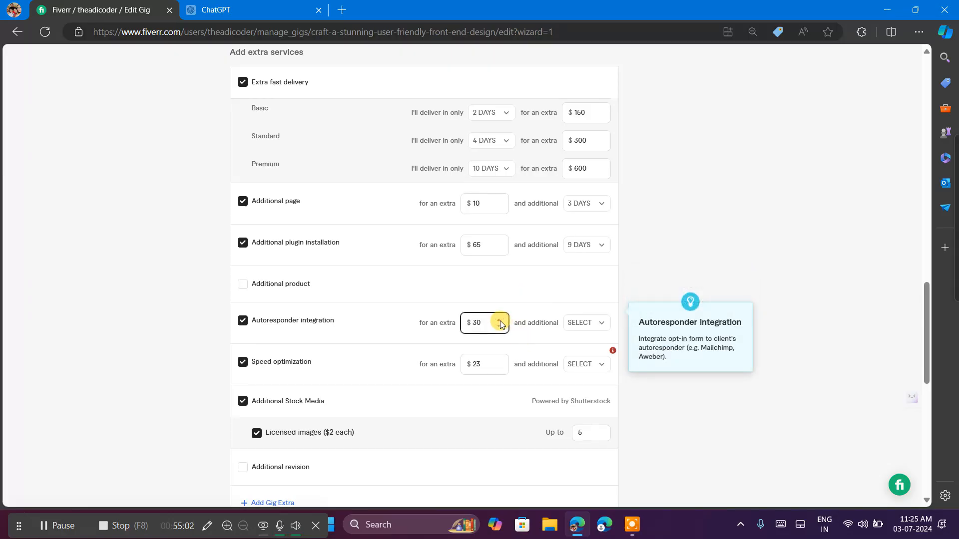
left_click(499, 363)
left_click(499, 364)
left_click(499, 363)
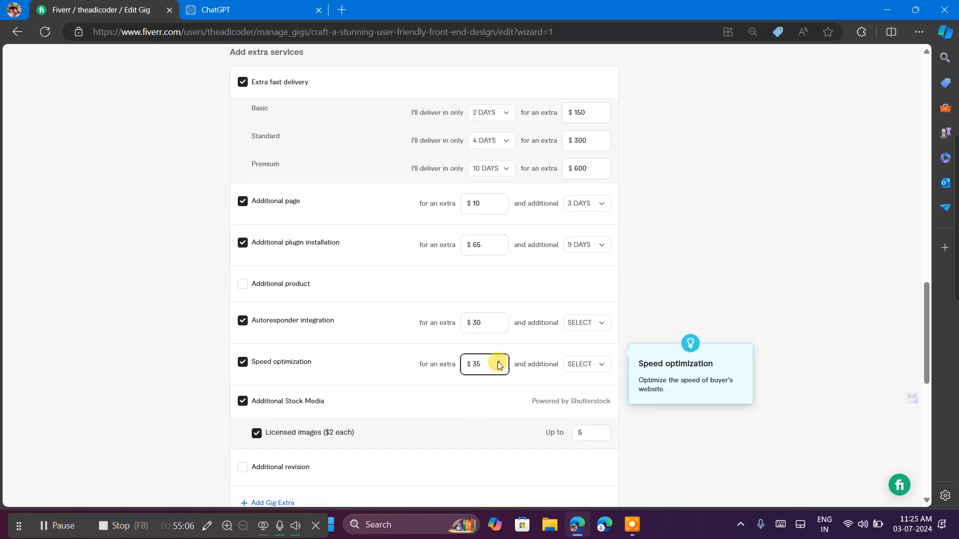
Save the pricing section and continue to the gig's Description & FAQ section.
scroll(483, 402, "down", 5)
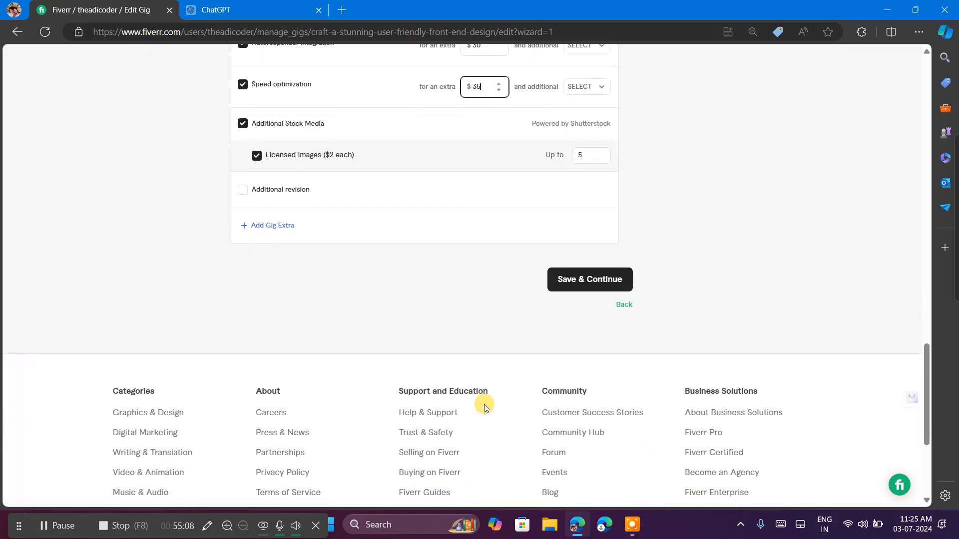
left_click(590, 272)
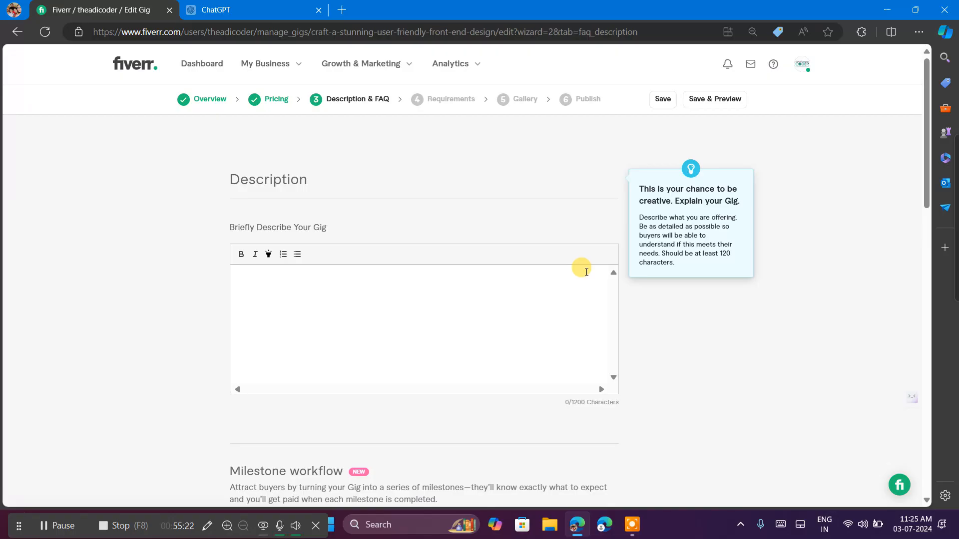
scroll(587, 272, "down", 6)
scroll(585, 271, "up", 4)
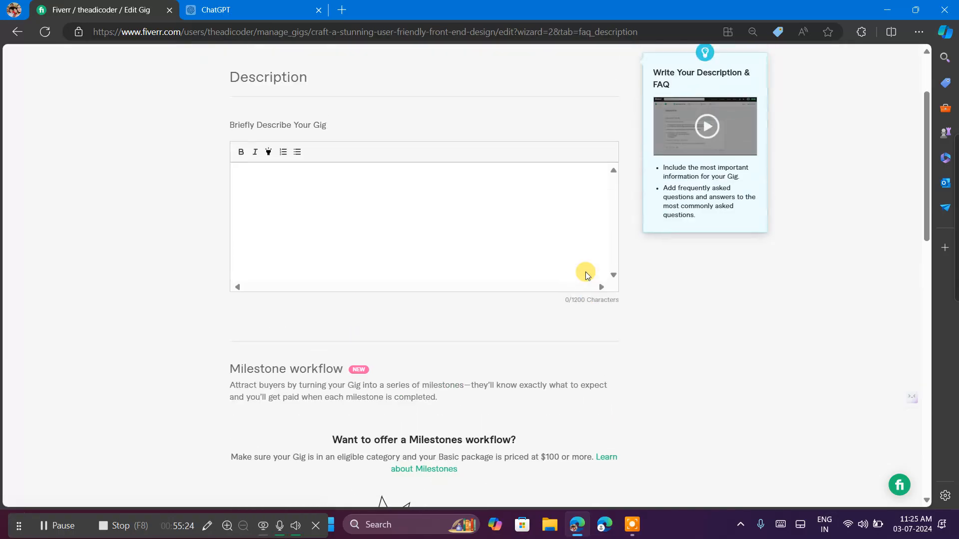
scroll(585, 272, "up", 3)
Switch to the ChatGPT conversation and send the prompt "describe my gig in short para".
left_click(227, 6)
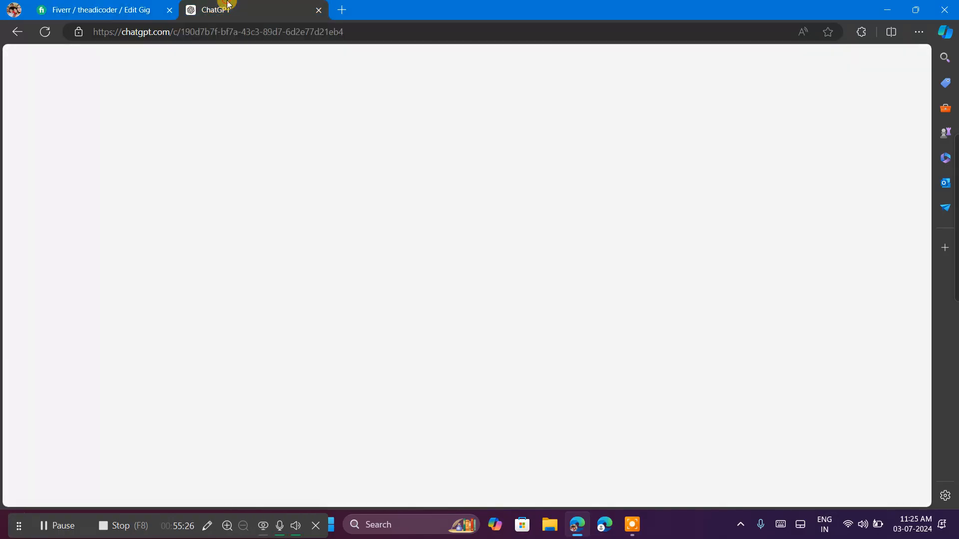
scroll(428, 364, "down", 8)
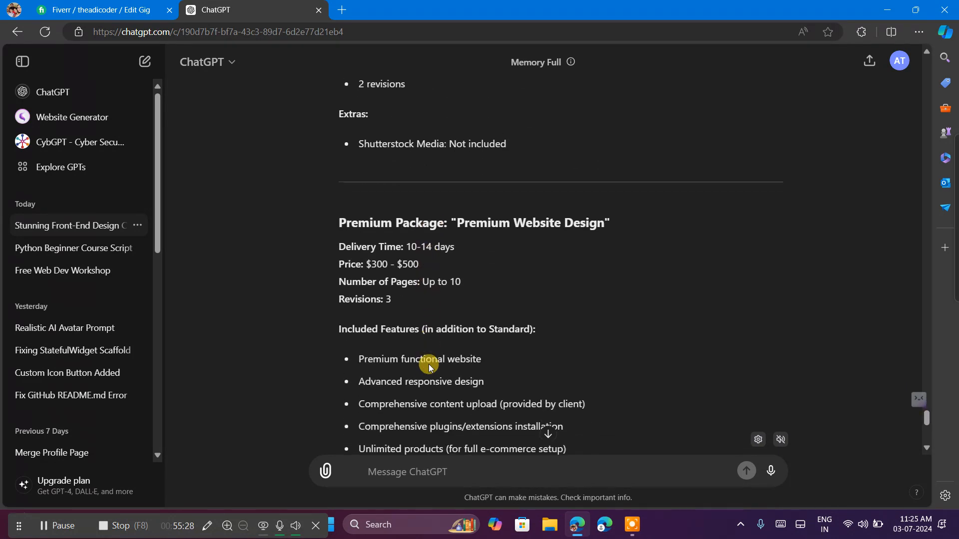
scroll(428, 367, "down", 4)
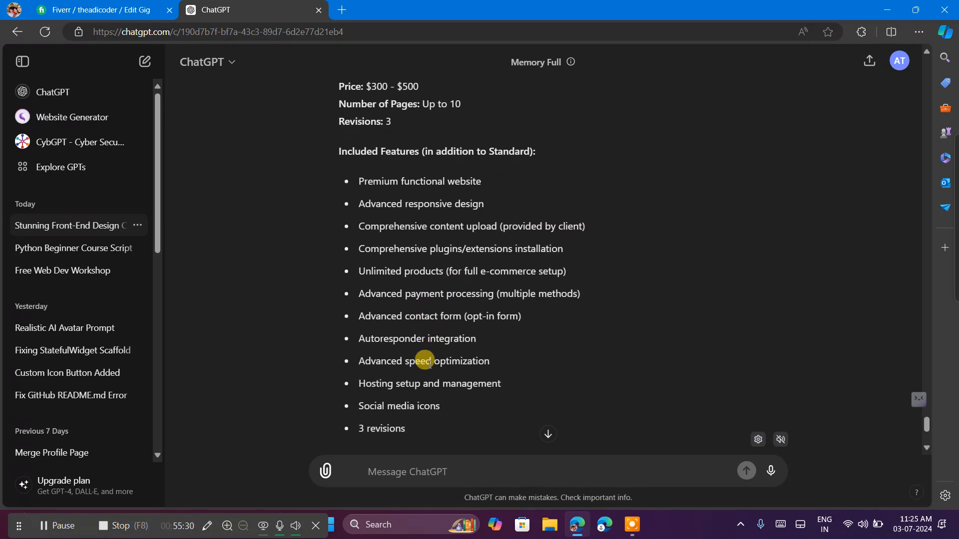
type("descri")
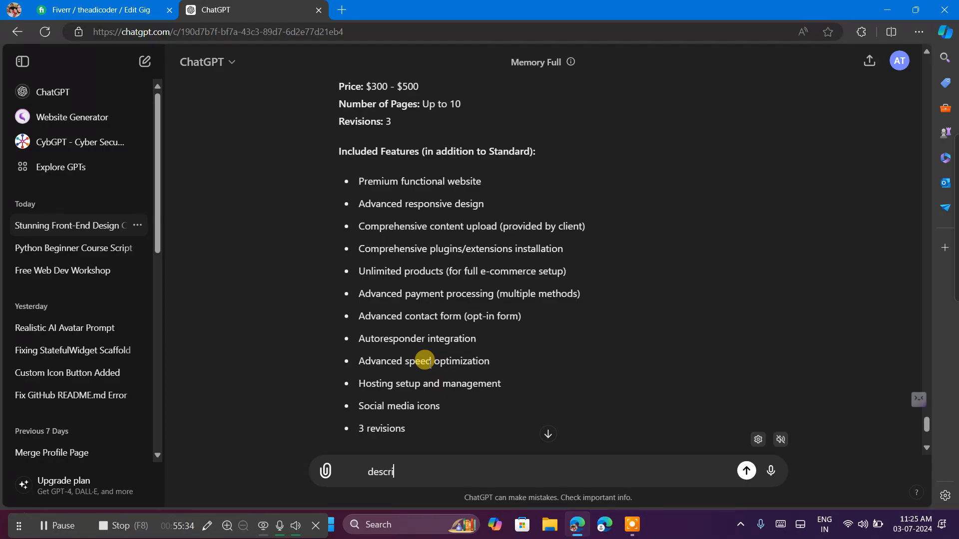
type("be my gig in short para")
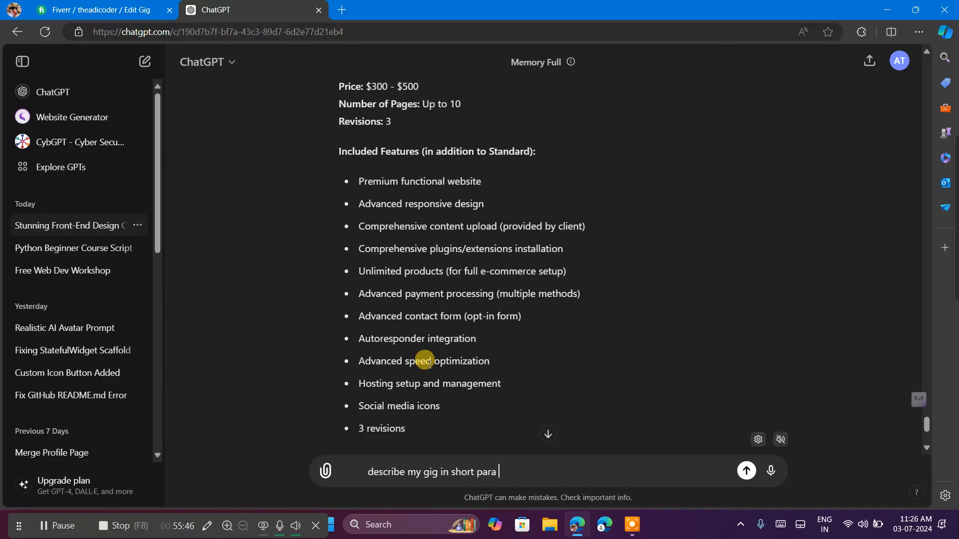
key("Return")
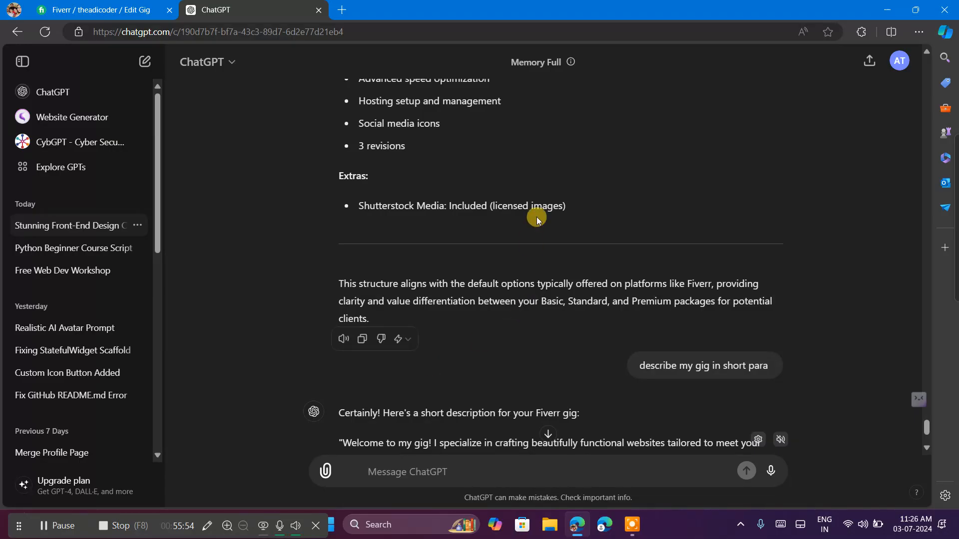
Copy the generated gig description without its quotation marks and paste it into the Fiverr gig's description.
scroll(537, 216, "down", 3)
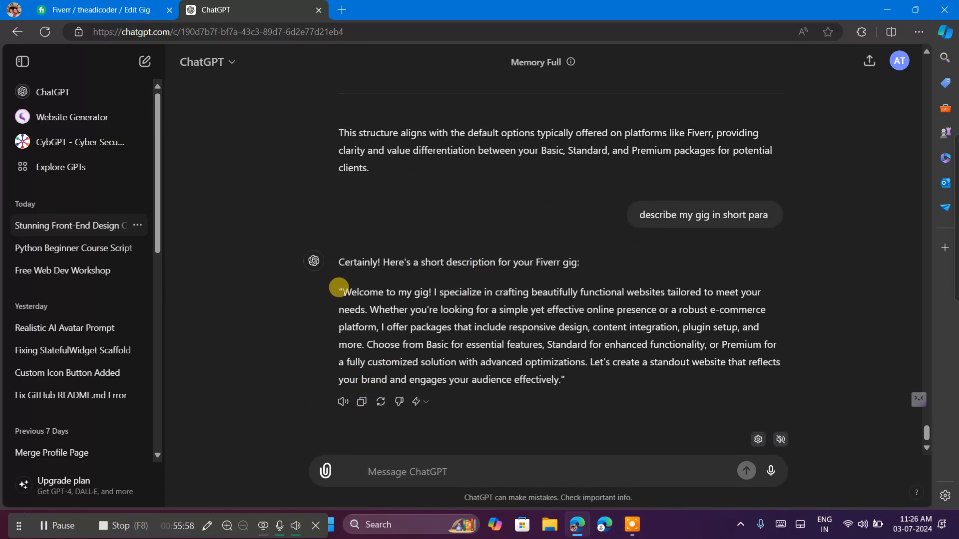
left_click_drag(342, 291, 558, 375)
key("ctrl+c")
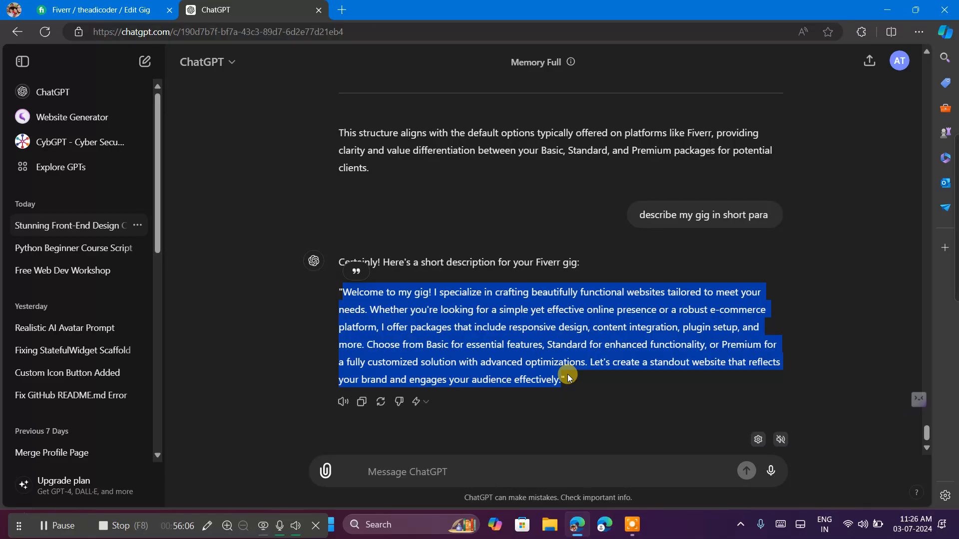
left_click(133, 7)
left_click(295, 314)
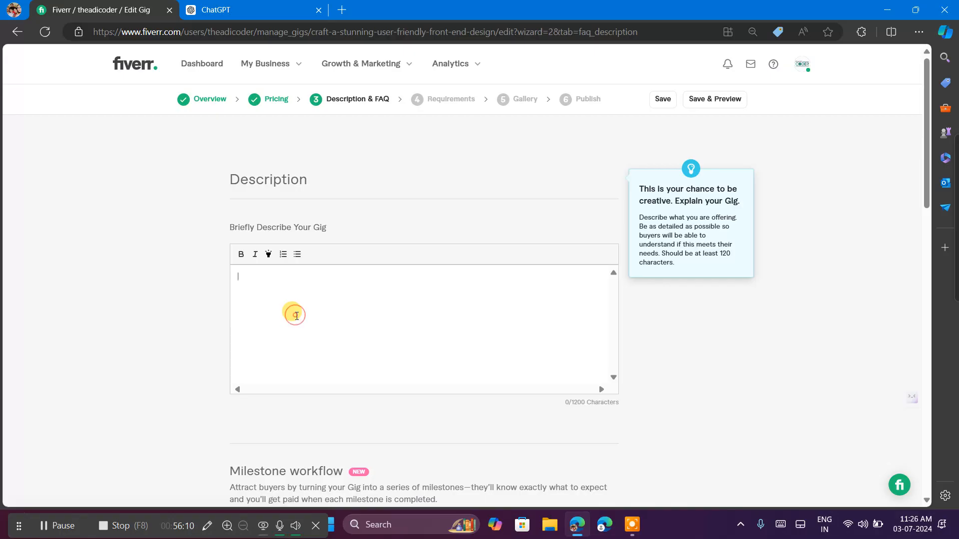
key("ctrl+v")
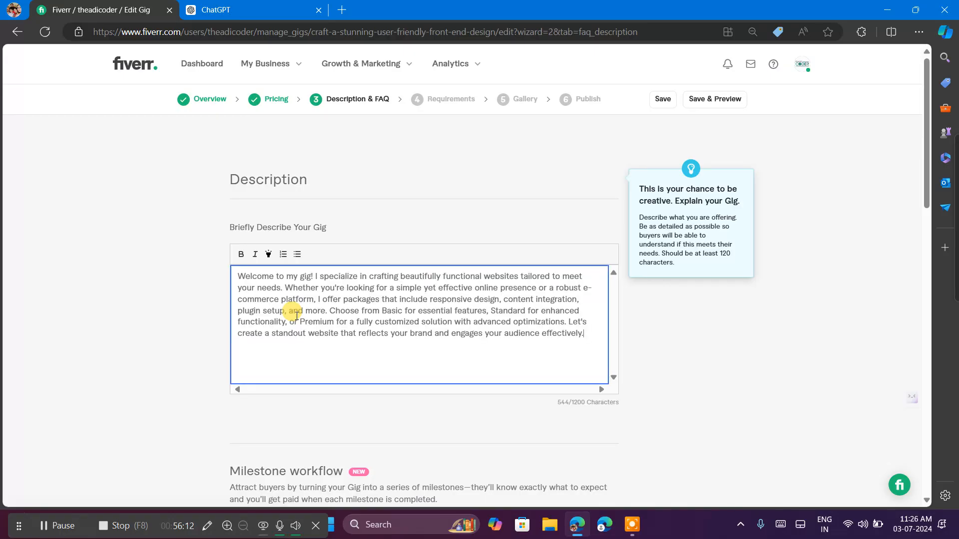
Start a new FAQ for the gig and enter "Does it's reliable" as its question.
scroll(382, 359, "down", 3)
scroll(382, 360, "down", 15)
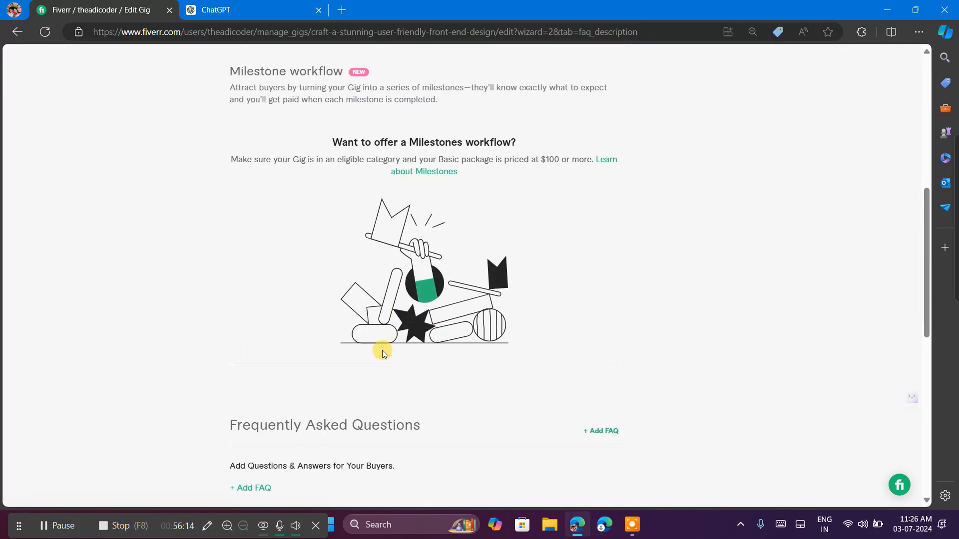
scroll(447, 133, "up", 5)
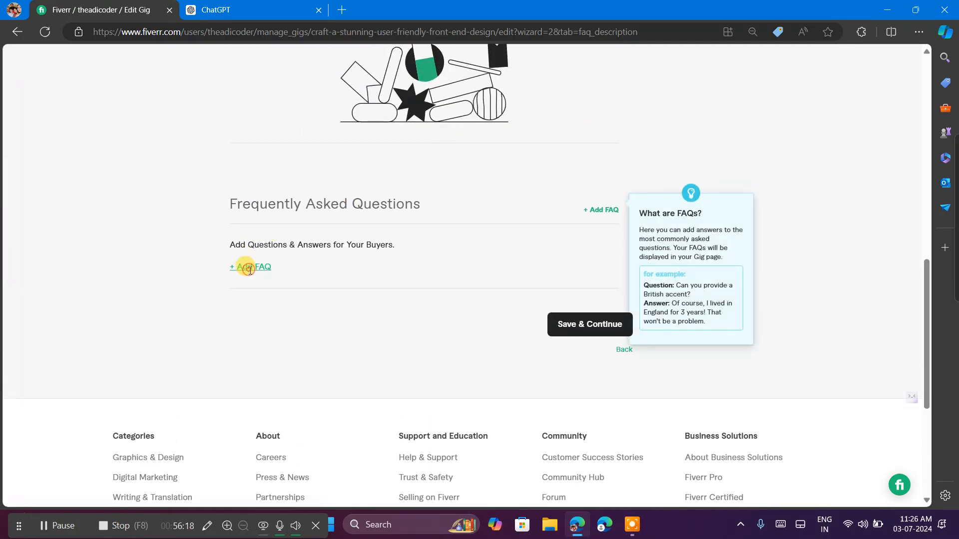
left_click(250, 275)
left_click(361, 307)
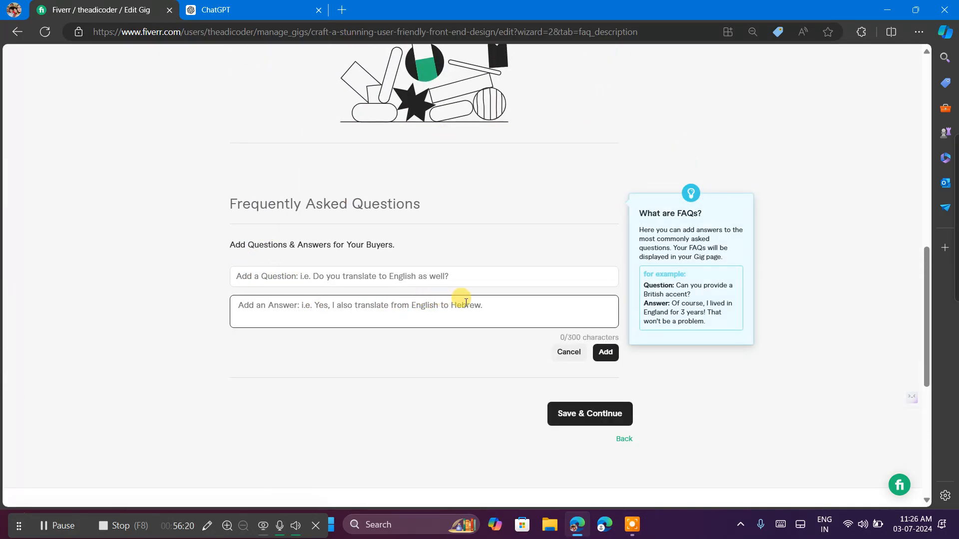
left_click(377, 274)
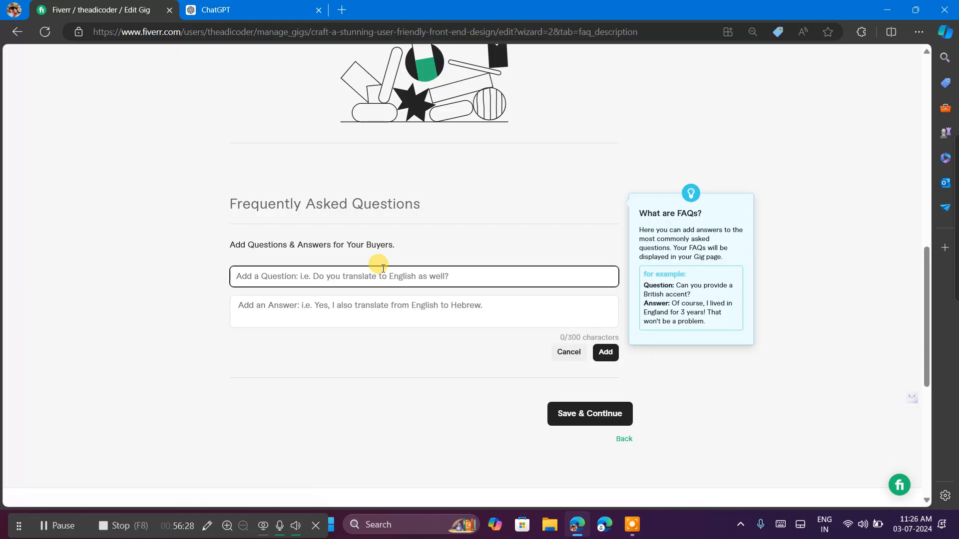
key("super+h")
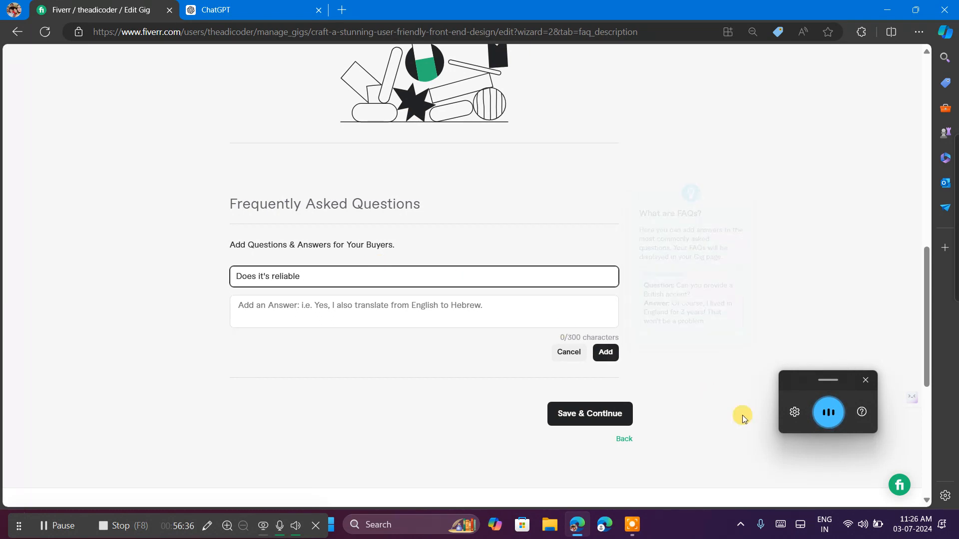
Answer the FAQ with "Yes , Because we provide defective and unique look of websites in only basic plan" and add it.
left_click(374, 302)
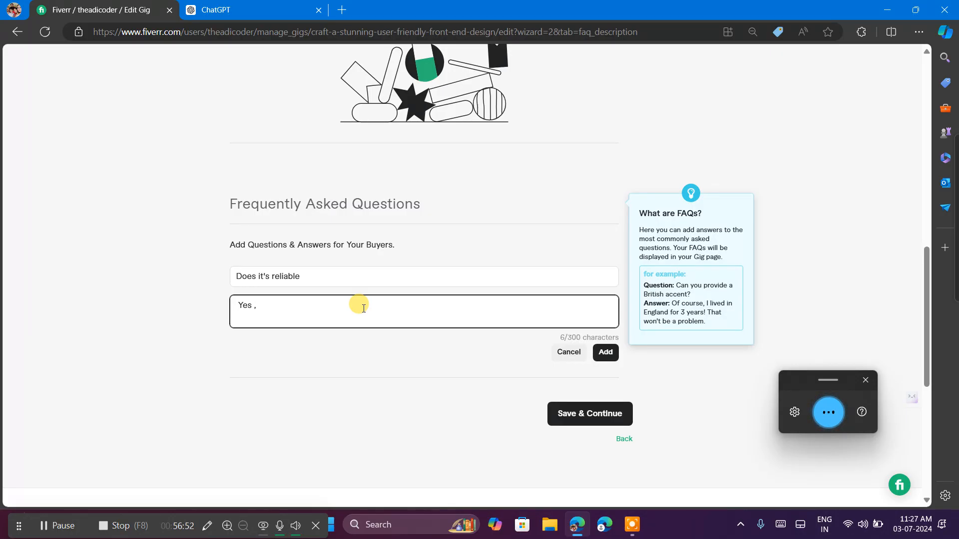
type("Because we provide")
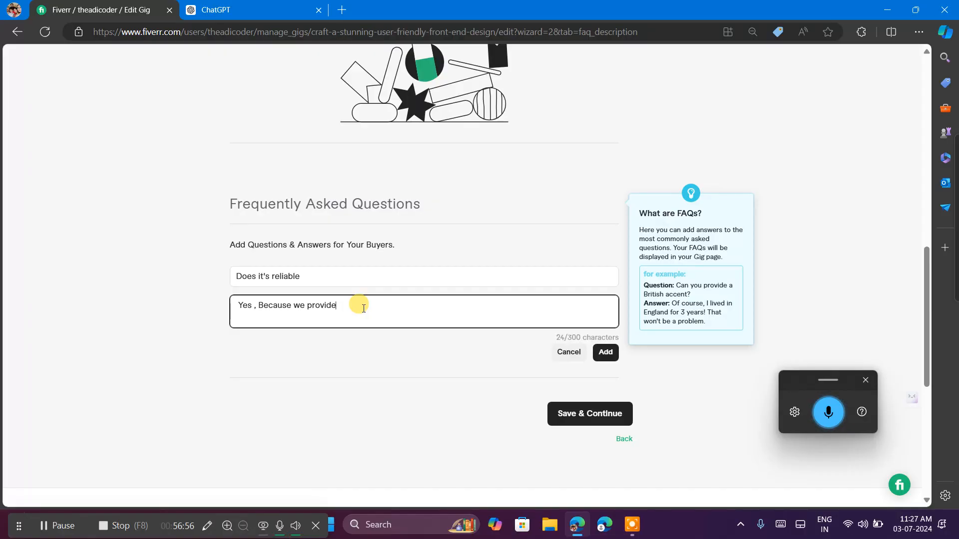
type(" defective")
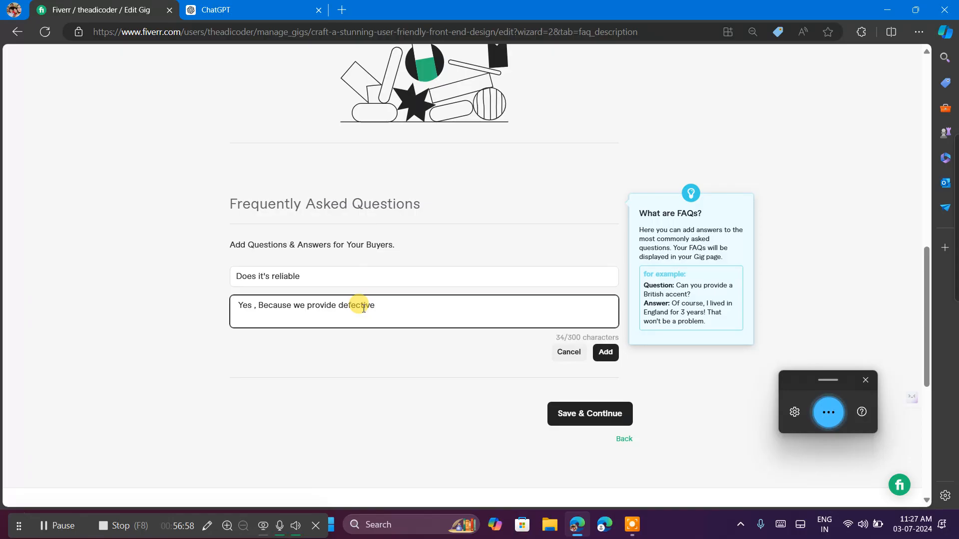
type(" and unique look of websites")
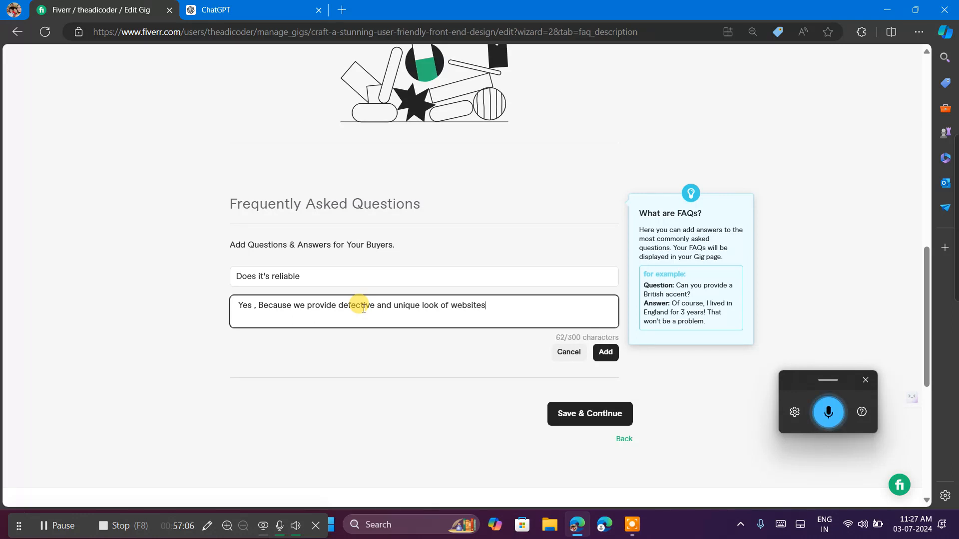
type(" in only basic plan")
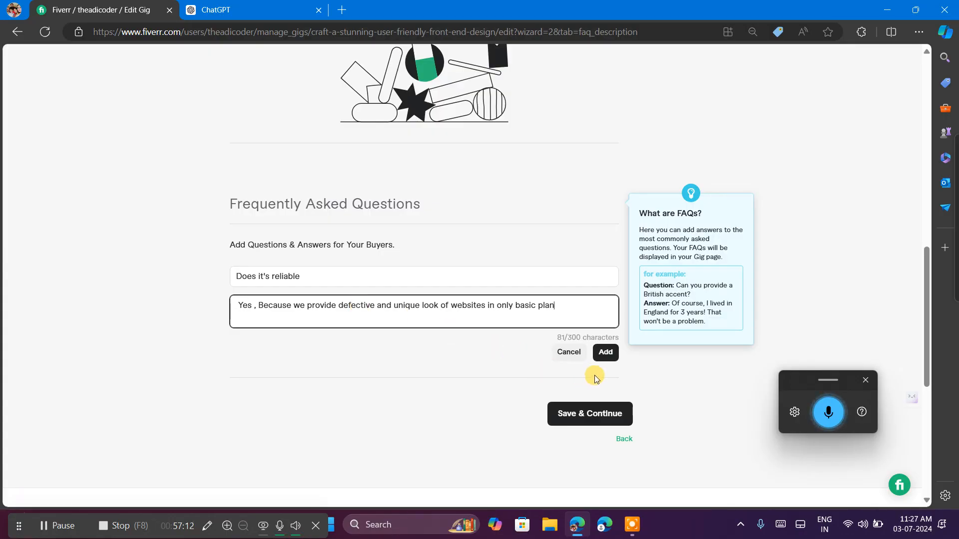
left_click(605, 352)
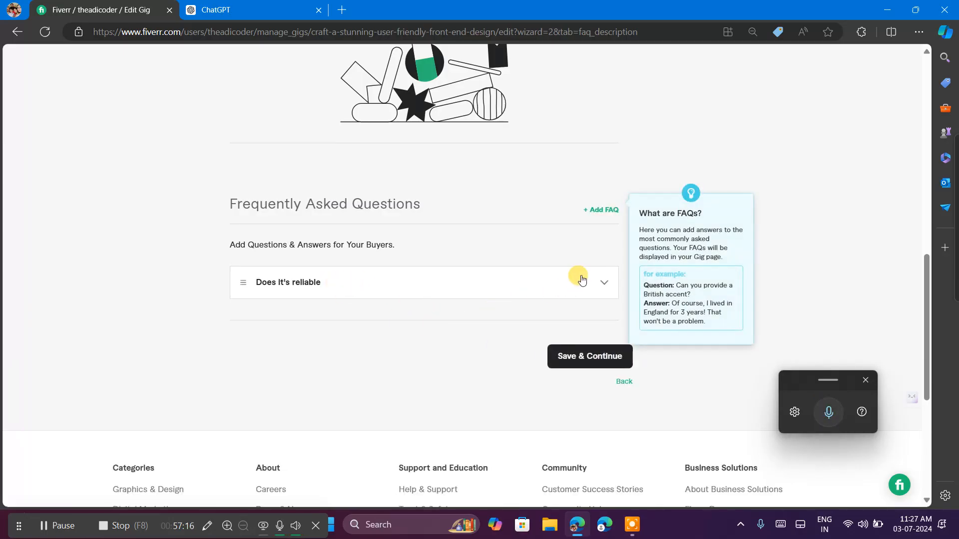
Start a second FAQ for the gig and enter "Can be anytime cancel our order" as its question.
left_click(597, 210)
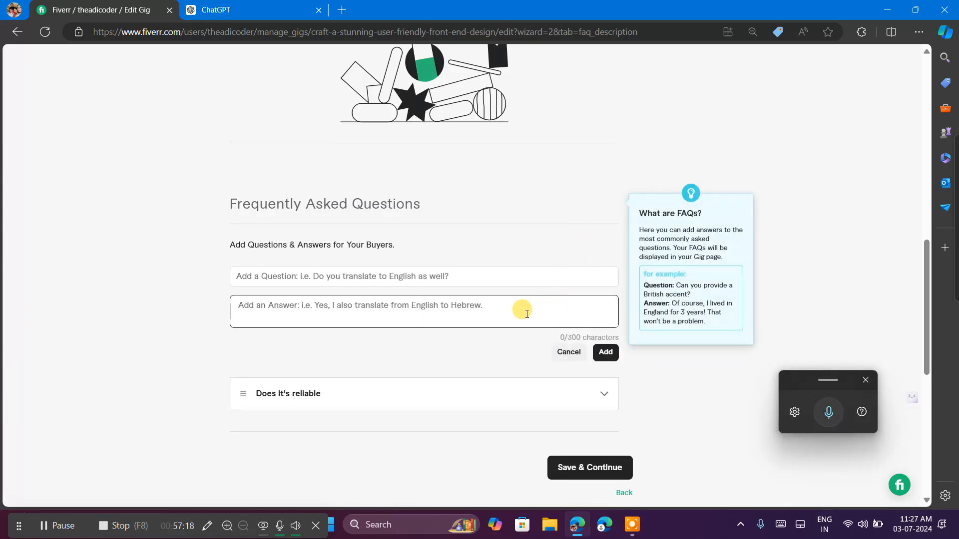
left_click(458, 278)
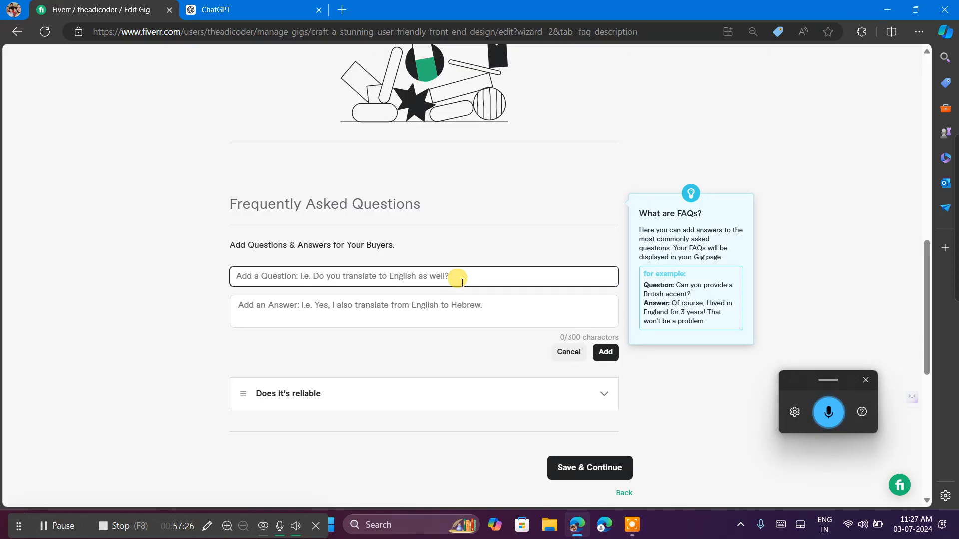
type("Can be anytime")
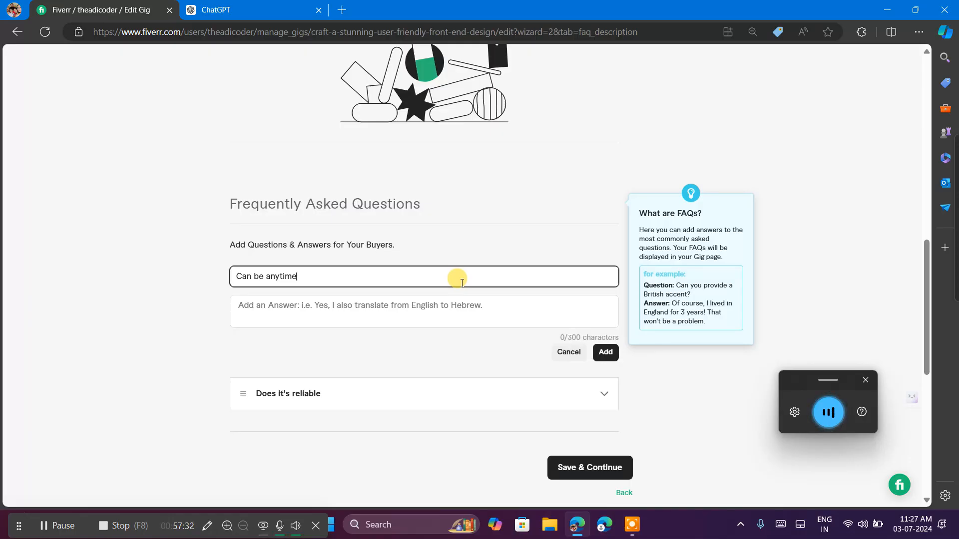
type(" cancel our order")
Answer the FAQ with "Yes you can cancel your order anytime but under two to three days after purchasing this deal".
left_click(433, 313)
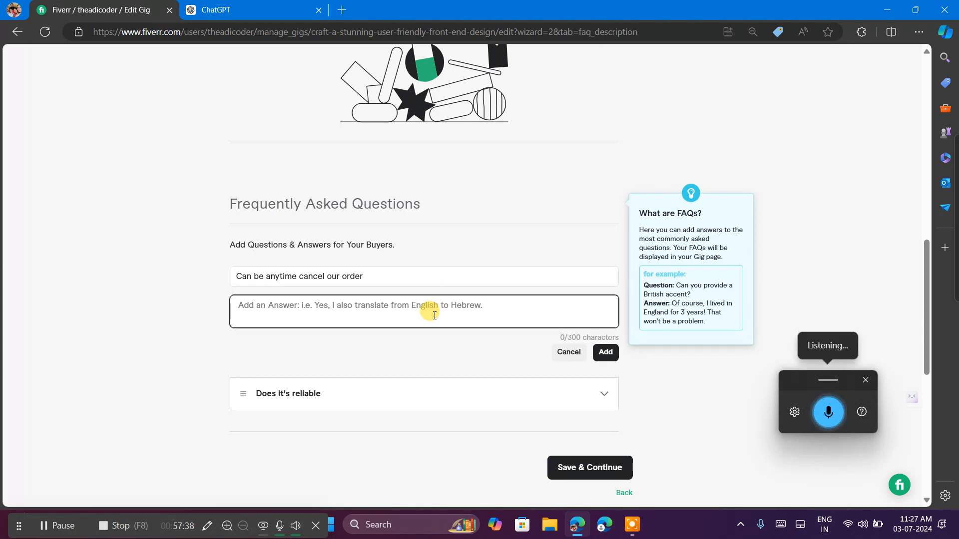
type("Yes")
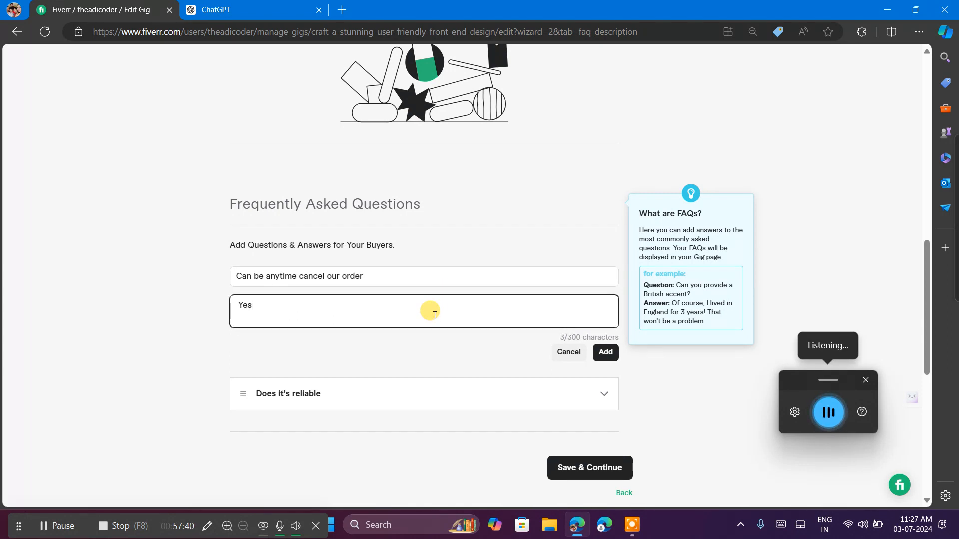
type(" you can cancel your order")
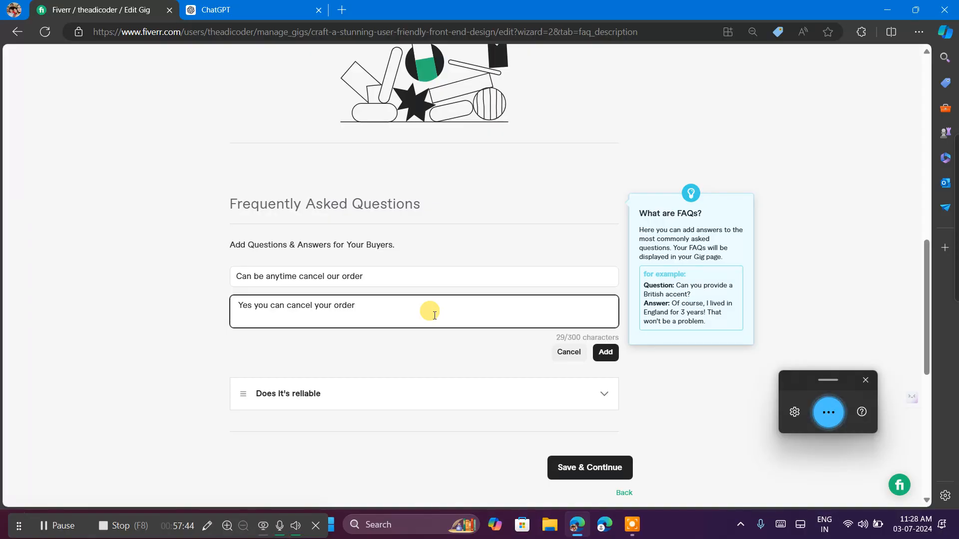
type(" anytime")
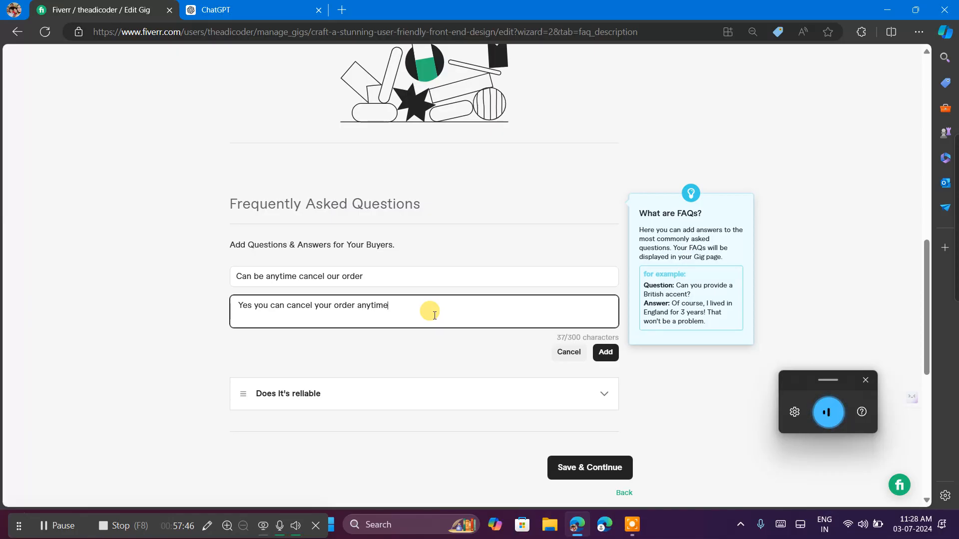
type(" but under two to three days")
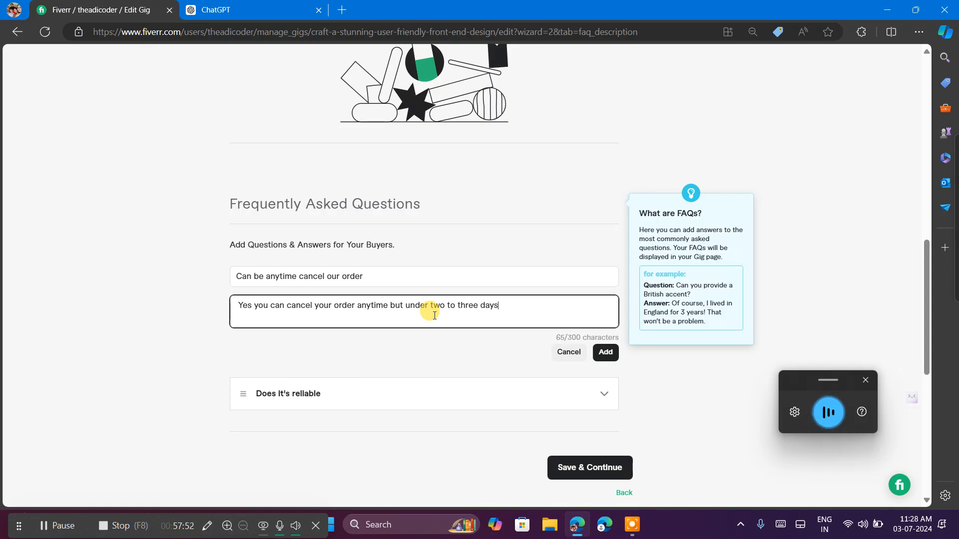
type(" after purchasing this deal")
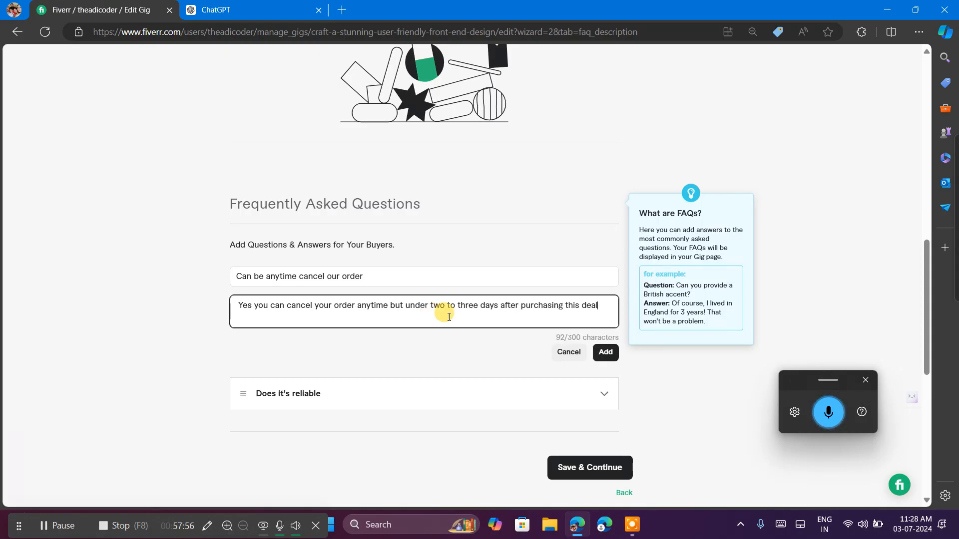
Rewrite the day range in the answer with digits as "2 to 3 days" and add the FAQ.
left_click(477, 304)
key("BackSpace")
key("BackSpace")
key("BackSpace")
key("BackSpace")
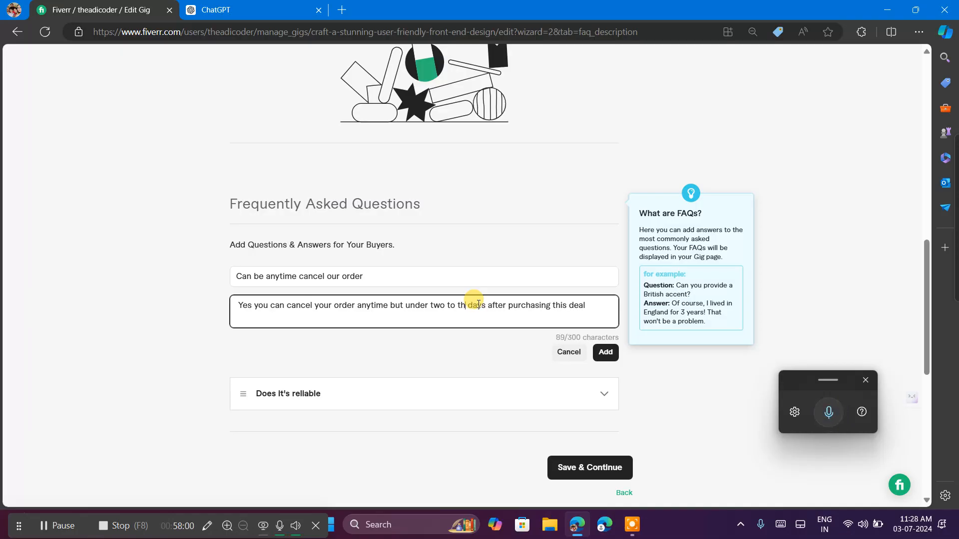
key("BackSpace")
type("3")
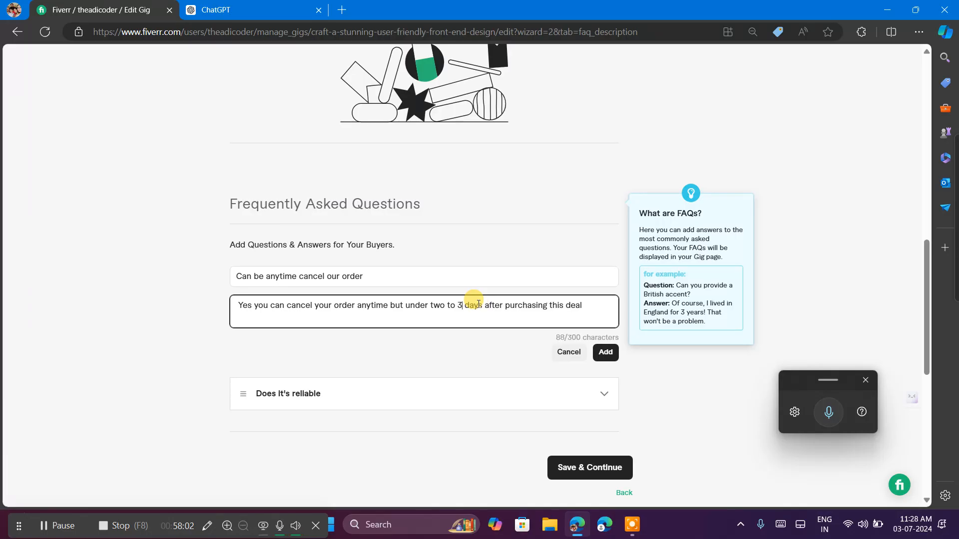
left_click(444, 305)
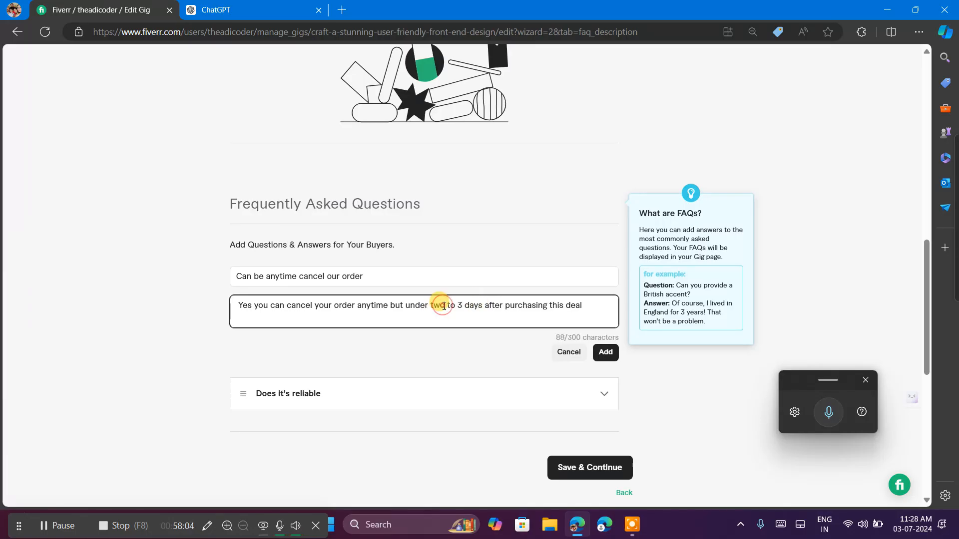
key("BackSpace")
key("BackSpace")
key("BackSpace")
type("2")
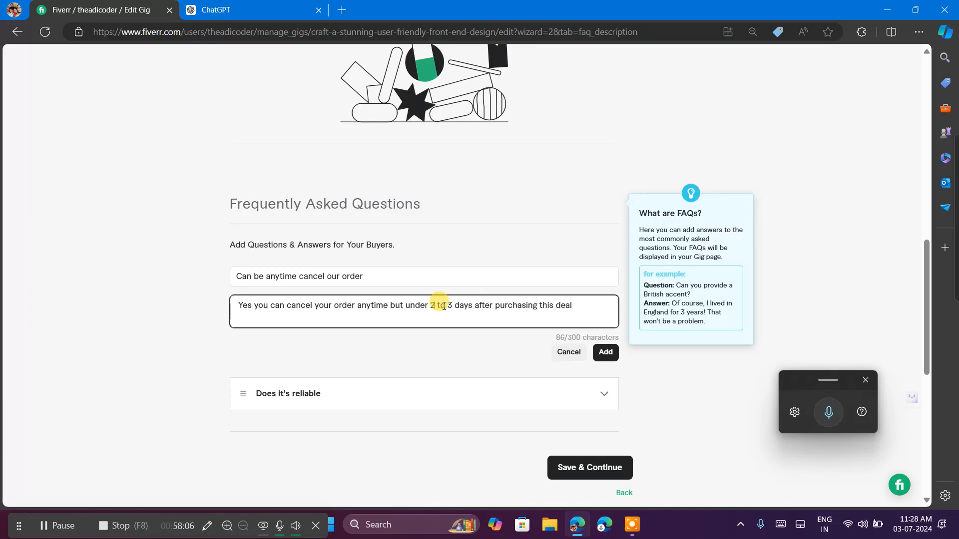
left_click(607, 352)
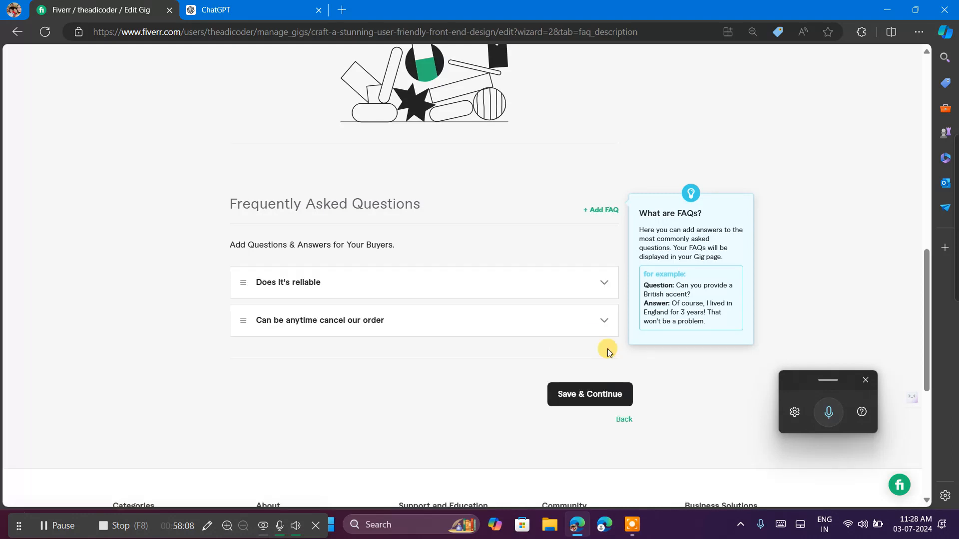
Save the description and FAQ section, continue to the requirements, and start a new question for buyers.
left_click(607, 395)
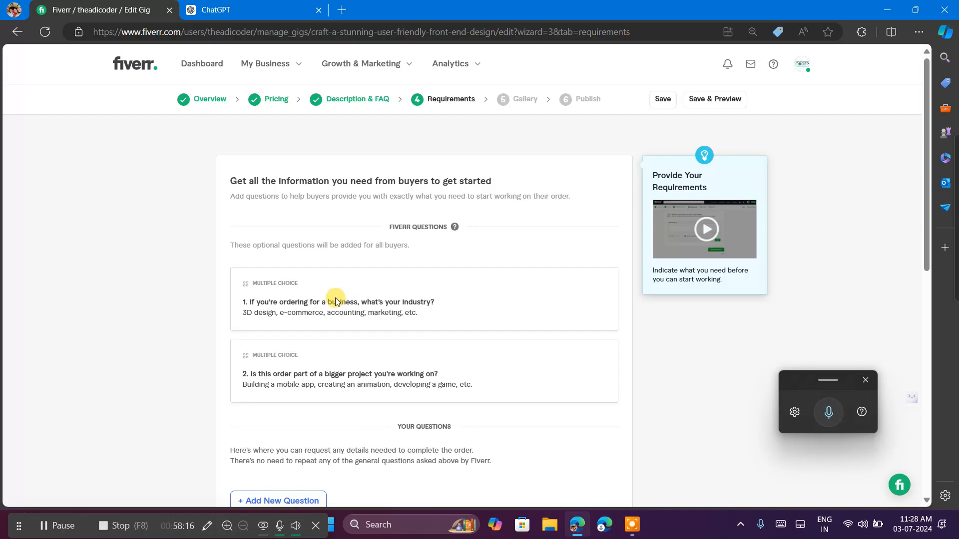
scroll(335, 297, "down", 3)
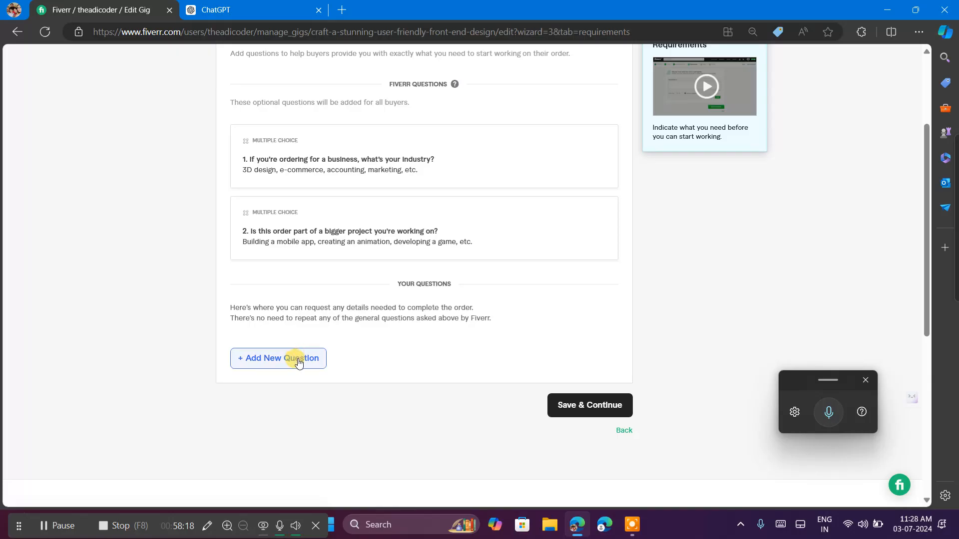
left_click(299, 357)
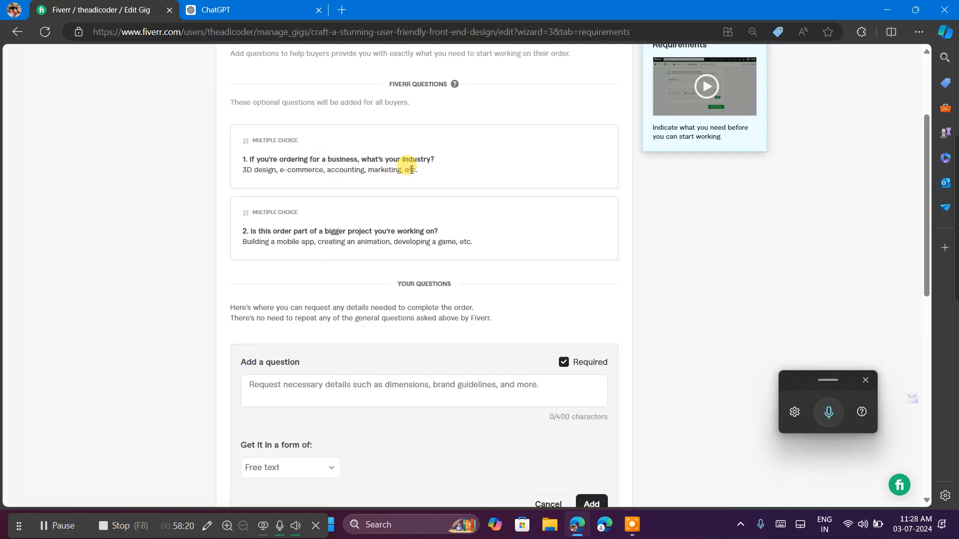
Copy Fiverr's question "1. If you're ordering for a business, what's your industry?" with its examples into the new question and add it.
left_click_drag(432, 159, 240, 167)
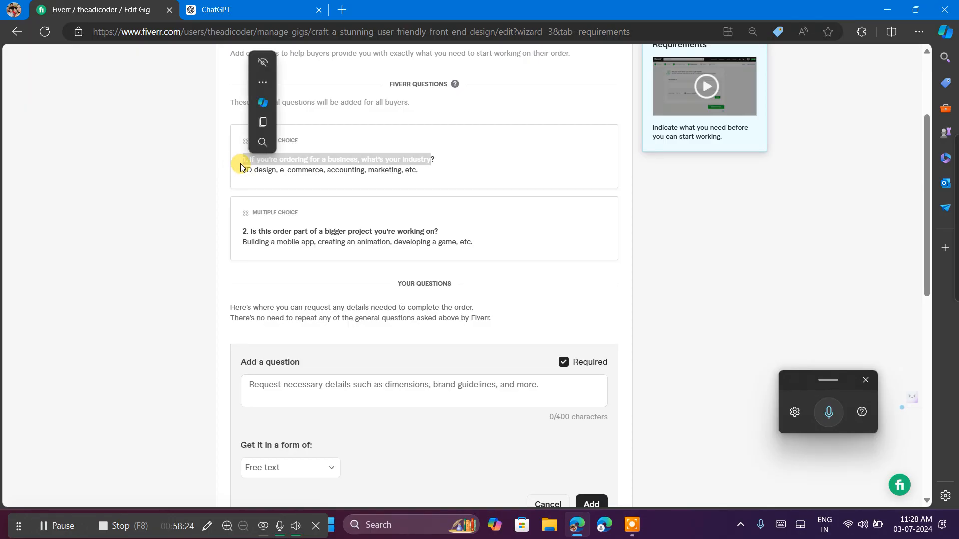
left_click(461, 158)
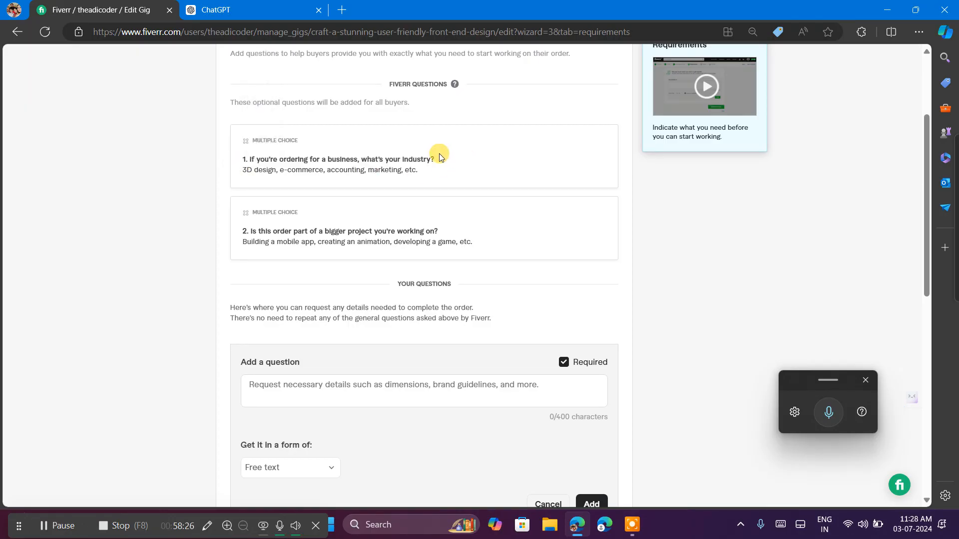
left_click_drag(435, 158, 240, 157)
left_click(364, 192)
left_click_drag(424, 170, 232, 160)
key("ctrl+c")
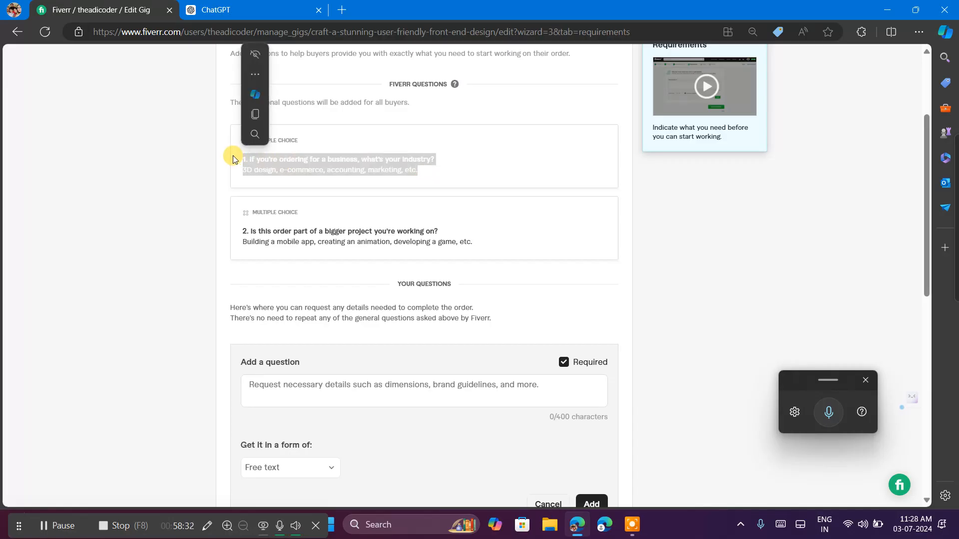
left_click(306, 383)
key("ctrl+v")
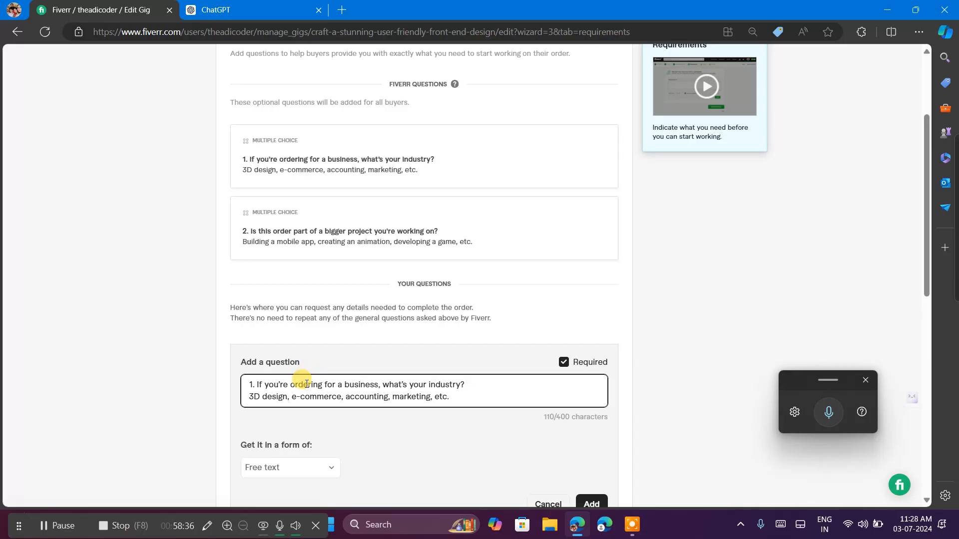
scroll(433, 421, "down", 2)
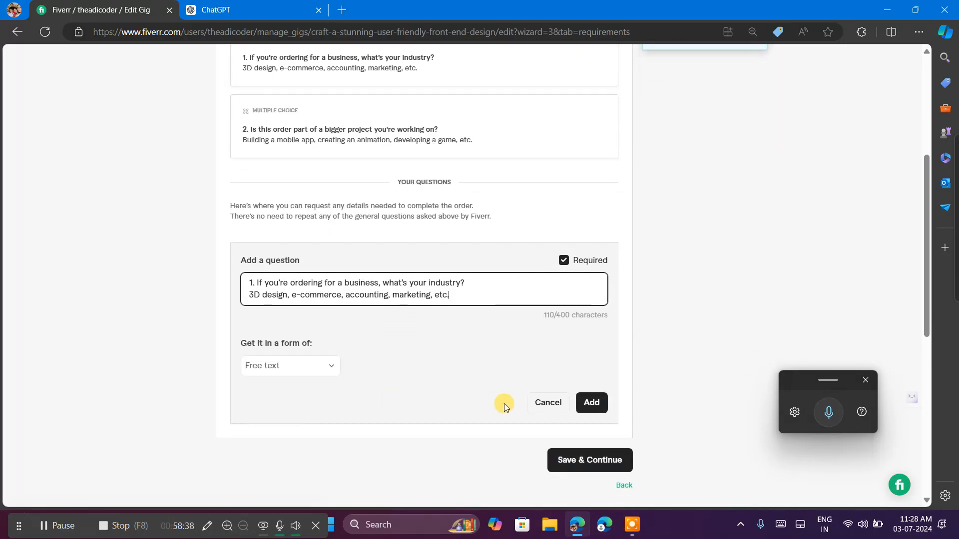
left_click(589, 402)
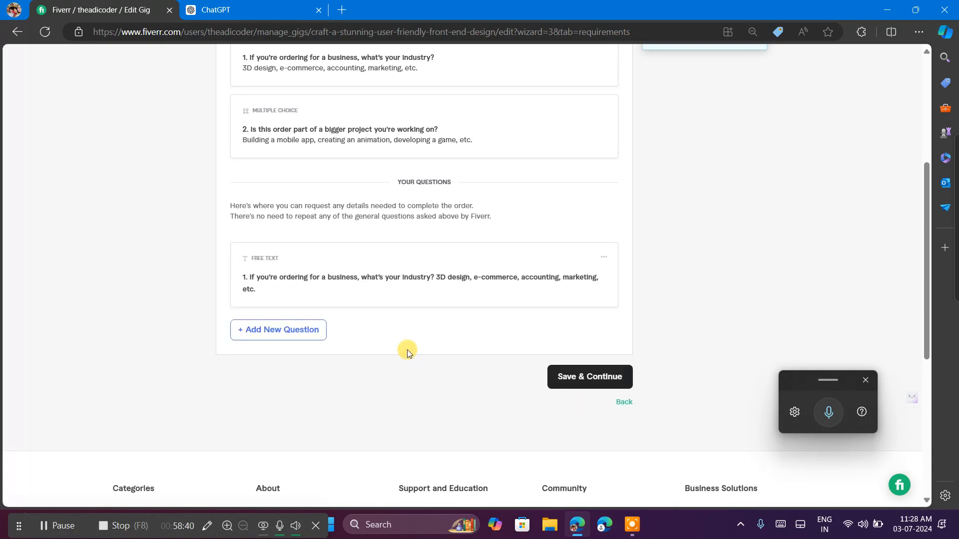
Add another buyer question with the copied text of "2. Is this order part of a bigger project you're working on?" and its examples.
scroll(406, 349, "up", 5)
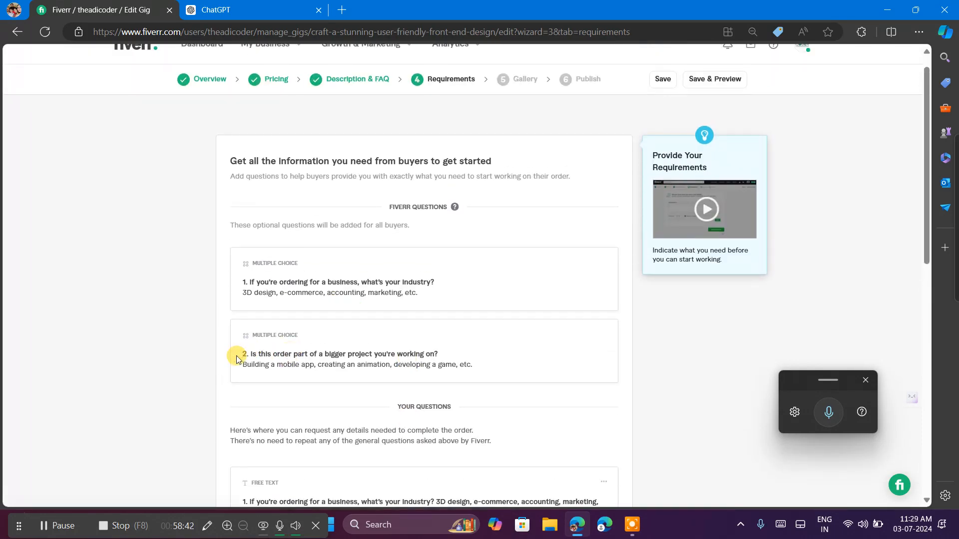
left_click_drag(236, 358, 490, 364)
key("ctrl+c")
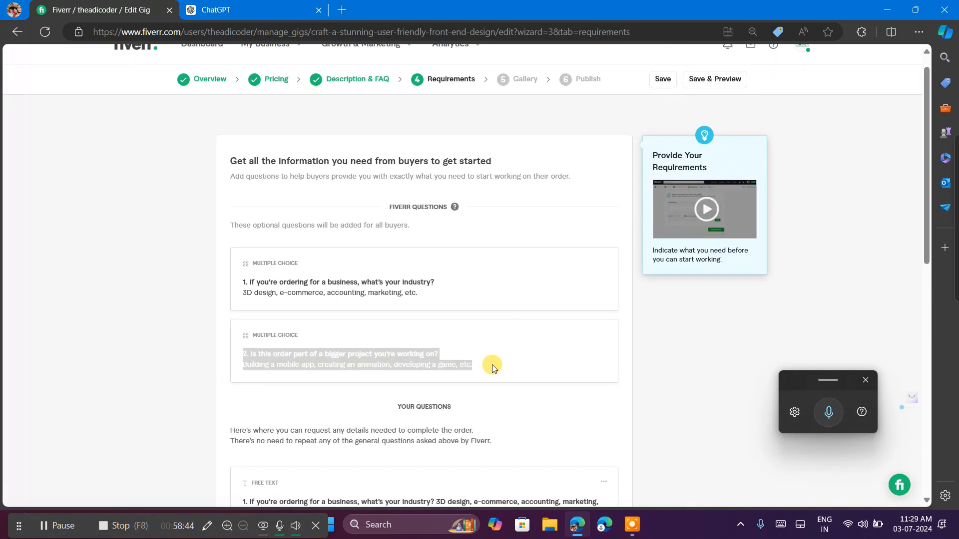
scroll(493, 365, "down", 4)
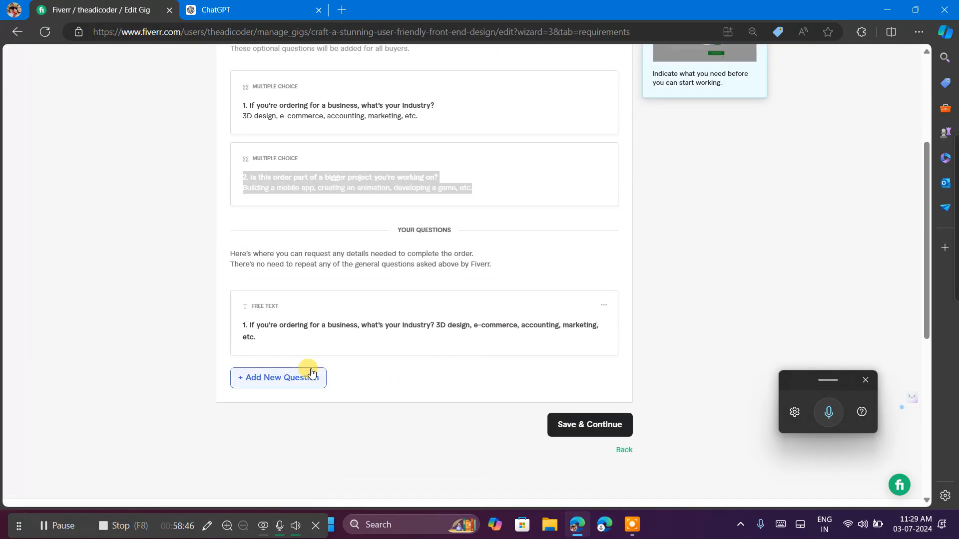
left_click(300, 380)
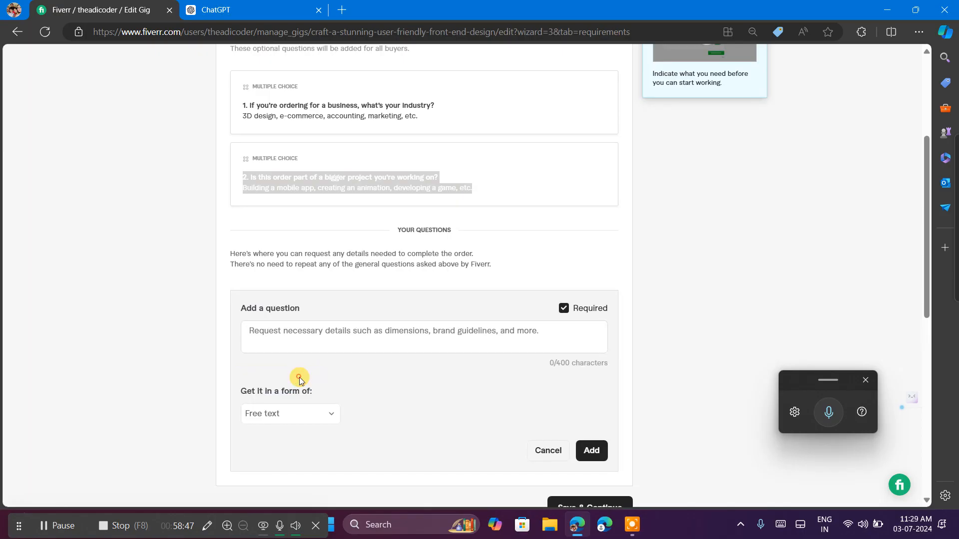
left_click(282, 343)
key("ctrl+v")
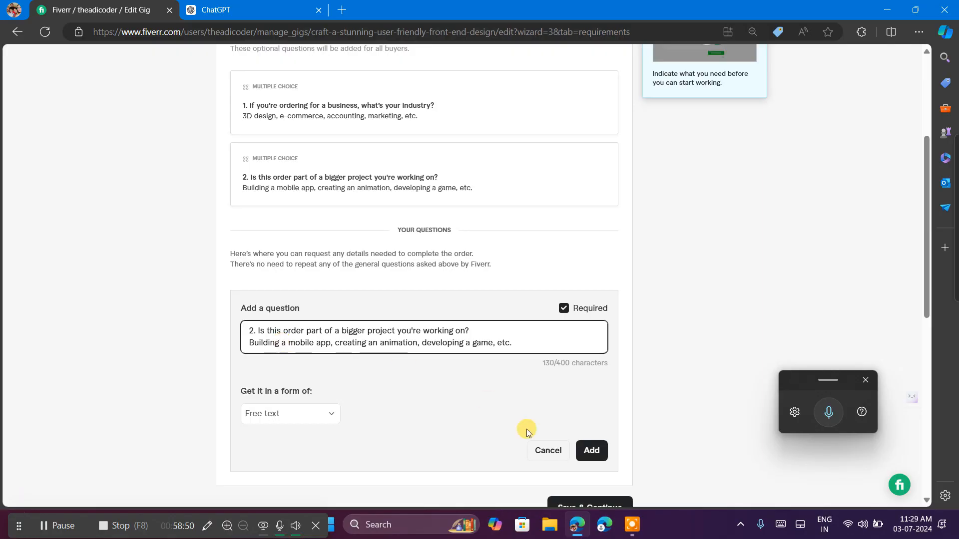
left_click(591, 450)
Save the requirements, continue to the gig gallery, and close the voice typing widget.
scroll(439, 389, "down", 3)
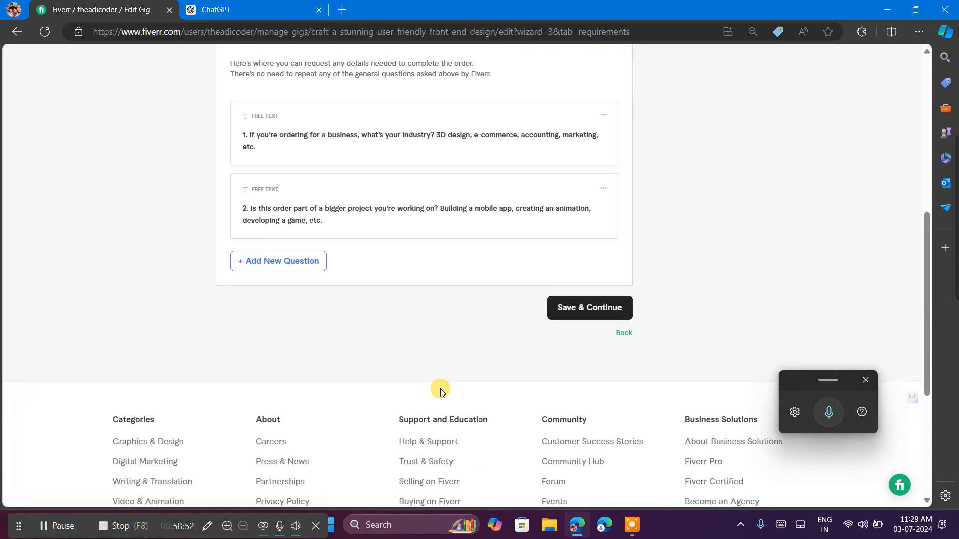
left_click(565, 313)
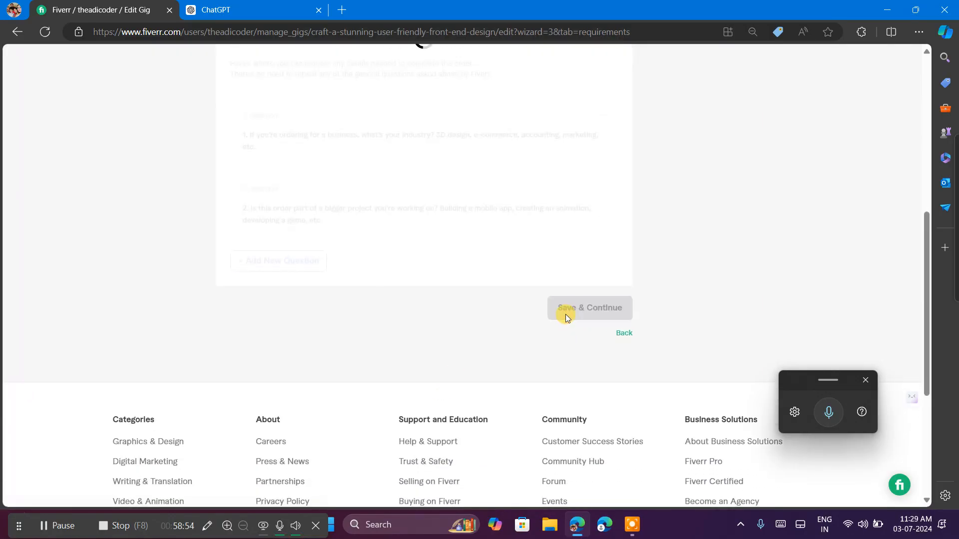
left_click(865, 380)
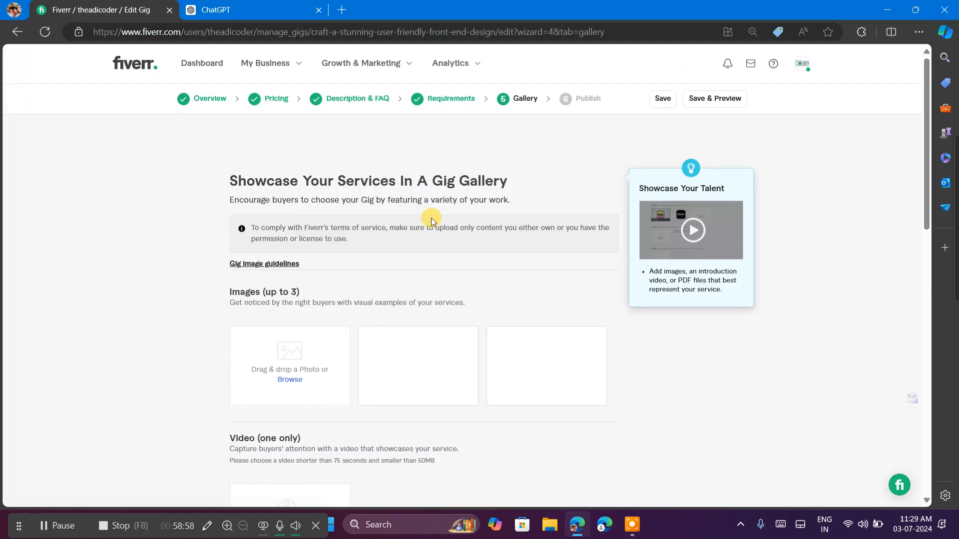
scroll(430, 218, "down", 2)
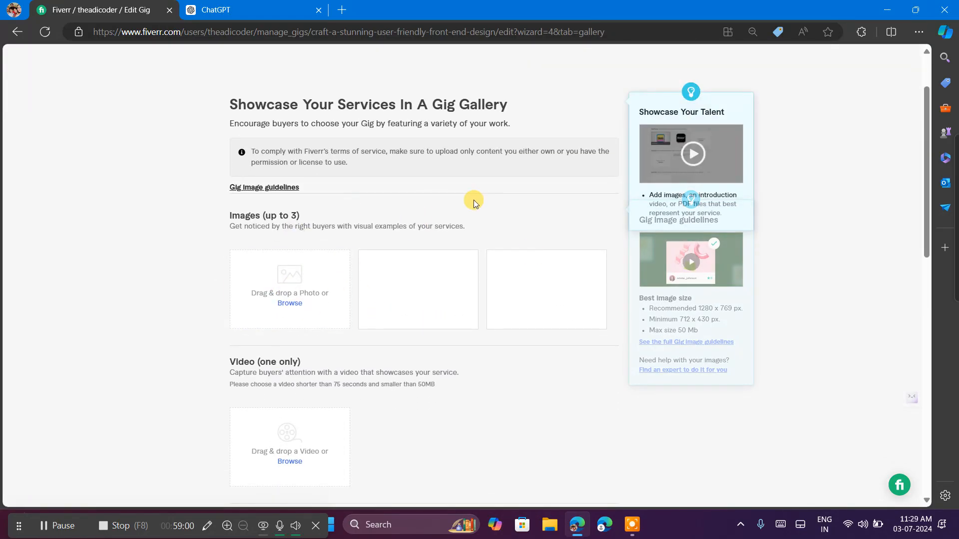
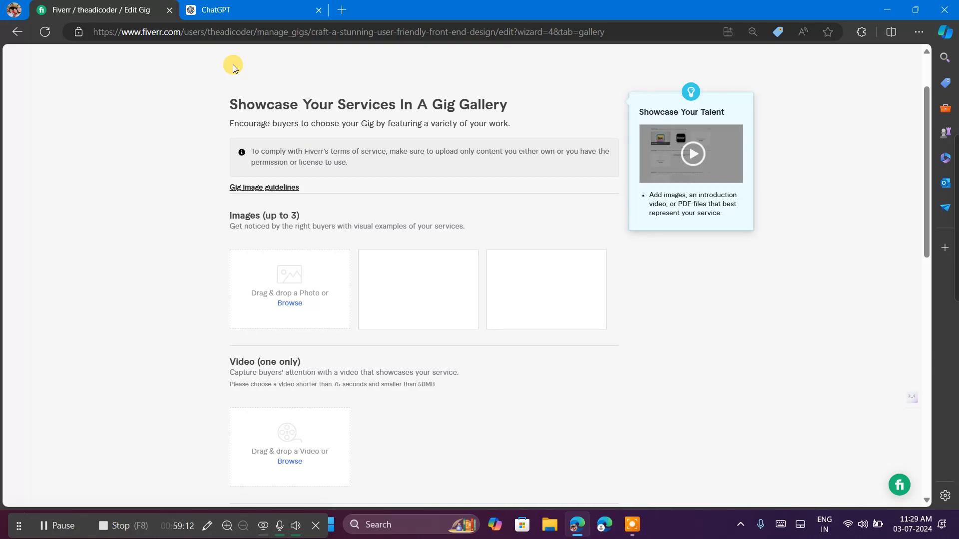
Switch to ChatGPT and ask it to "Make a Prompt to generate a Good Looking Website UI Design Image".
left_click(225, 5)
left_click(491, 220)
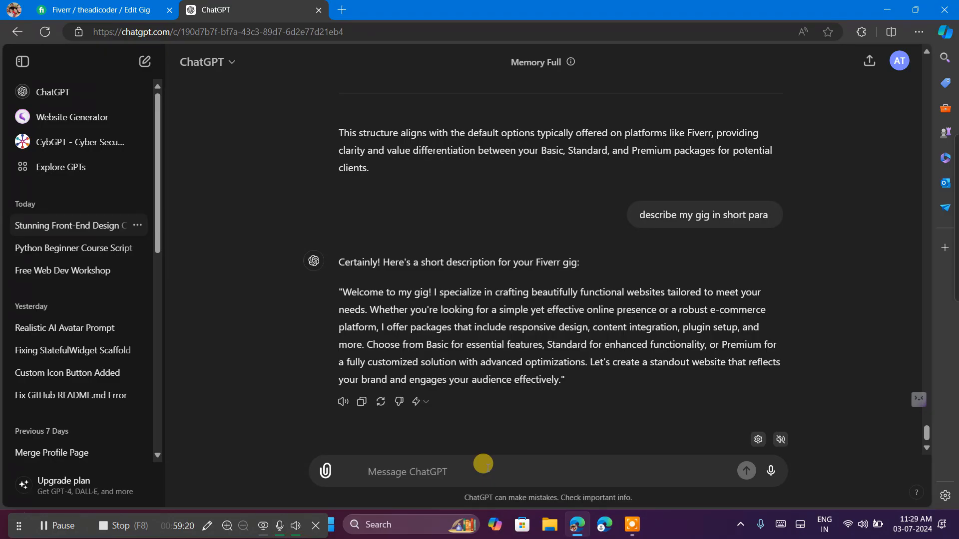
type("Make ")
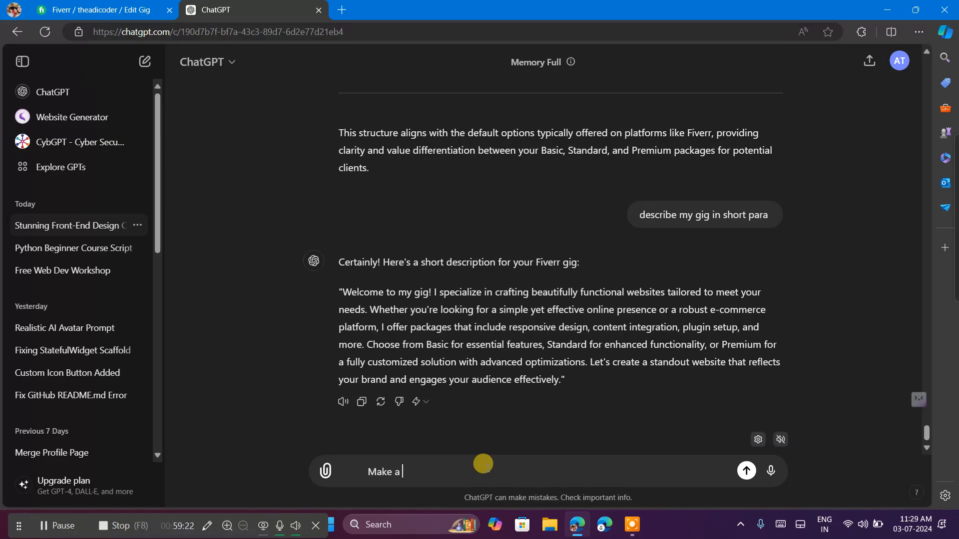
type("a Prmpt")
key("BackSpace")
key("BackSpace")
key("BackSpace")
key("BackSpace")
type("rompt to generate a")
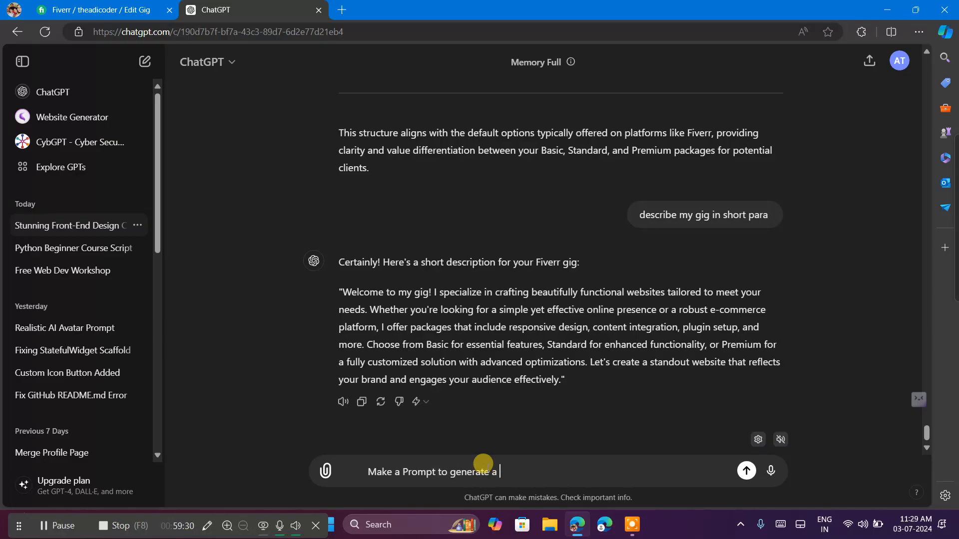
type(" Good ")
type("Looking")
key("BackSpace")
type("oking Website ")
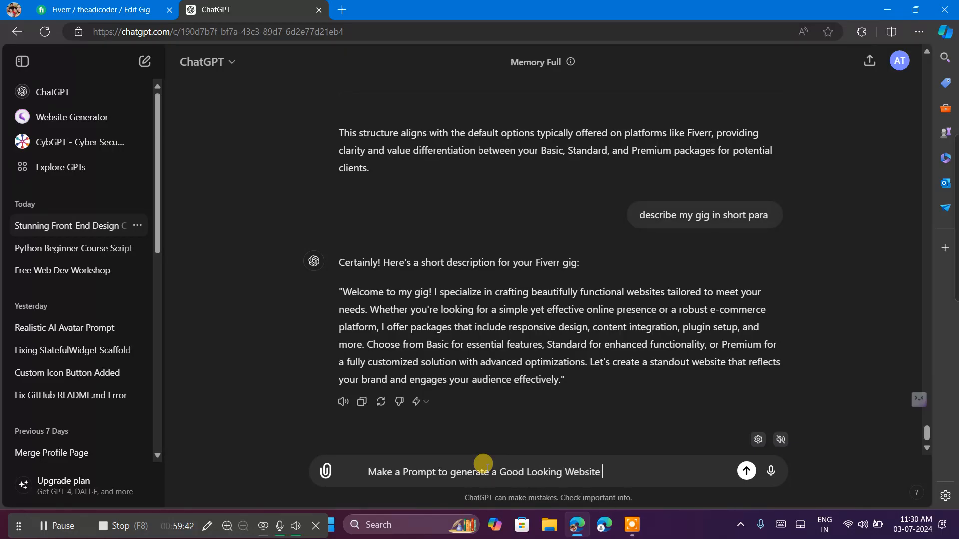
type("UI Design Image")
key("Return")
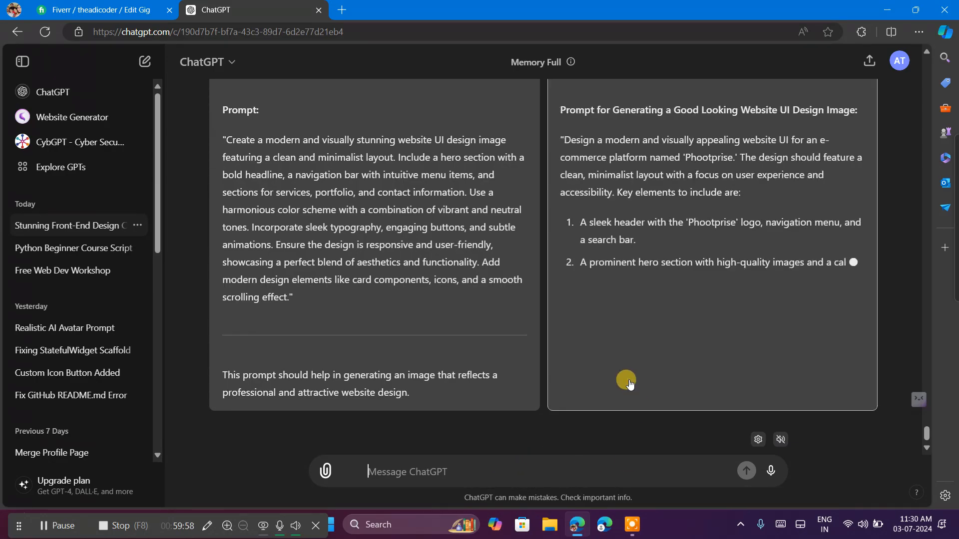
Review both suggested prompts, choose the second one for the 'Phootprise' e-commerce platform, and copy that response.
scroll(611, 286, "up", 3)
scroll(612, 286, "down", 4)
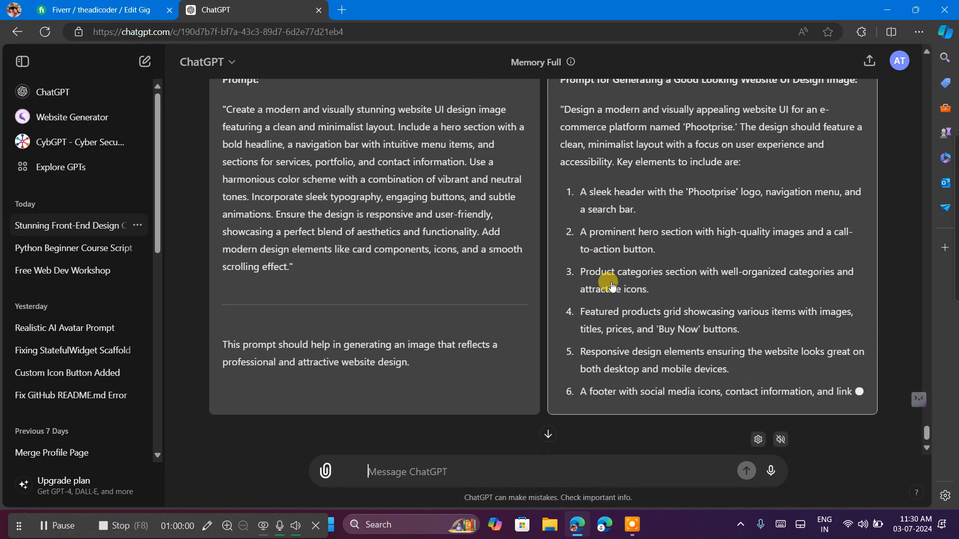
scroll(611, 286, "down", 2)
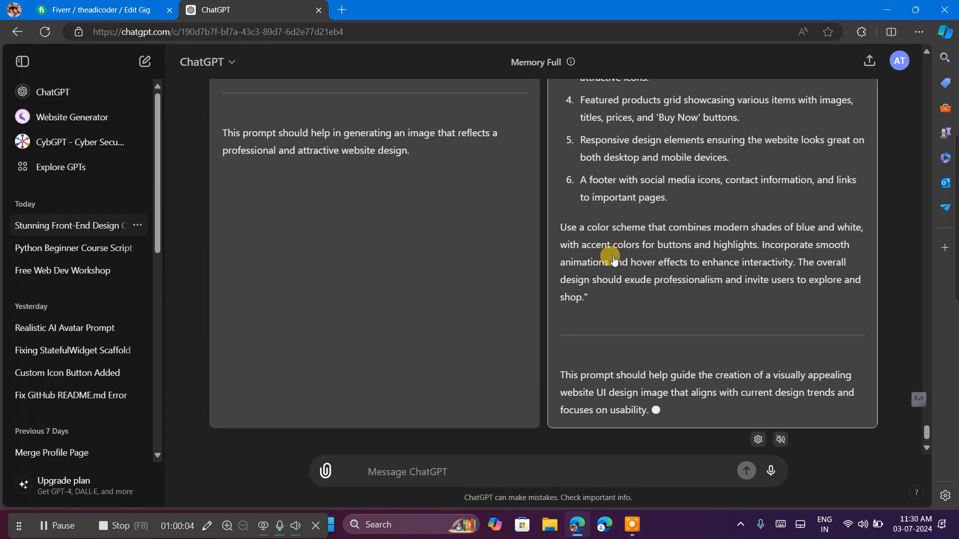
left_click(596, 301)
scroll(472, 308, "up", 1)
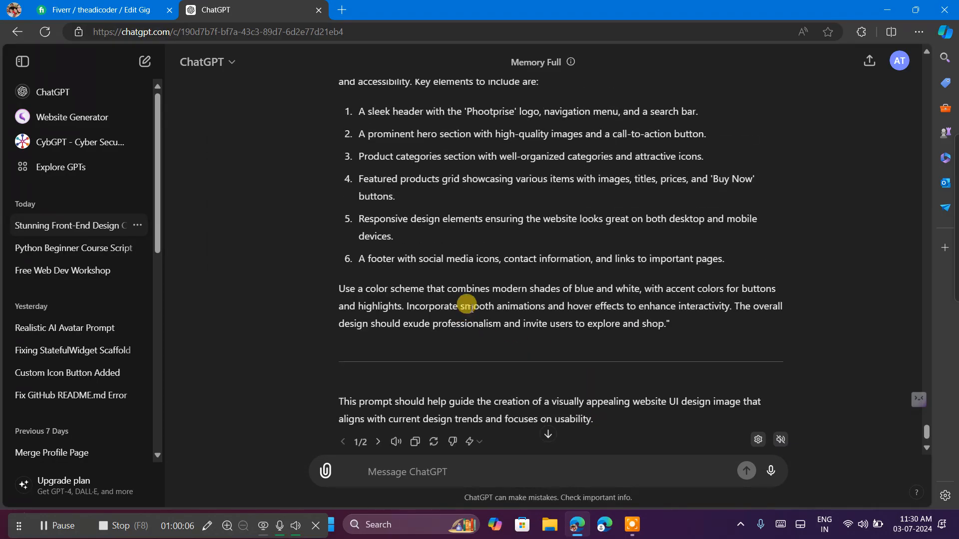
left_click(415, 442)
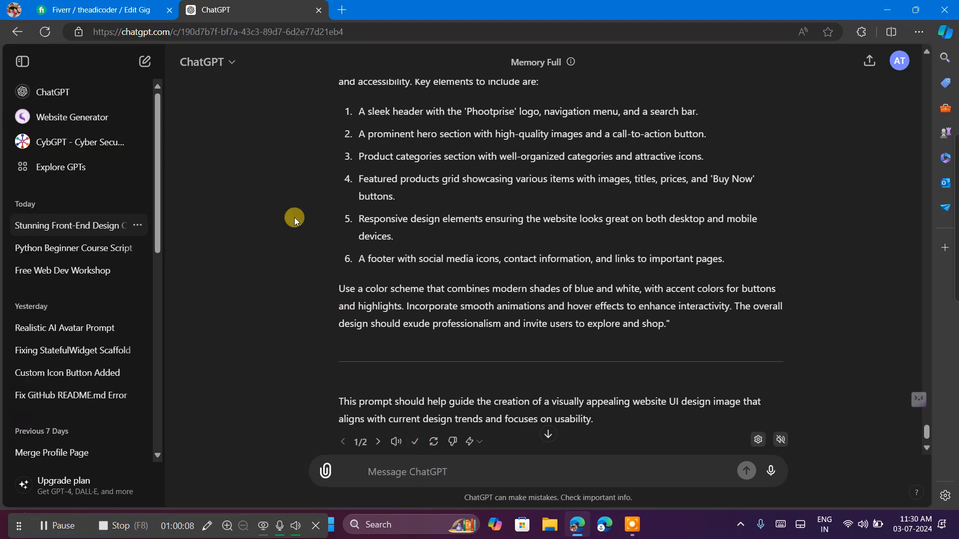
Open ideogram.ai in a new browser tab.
scroll(295, 220, "up", 8)
left_click(341, 13)
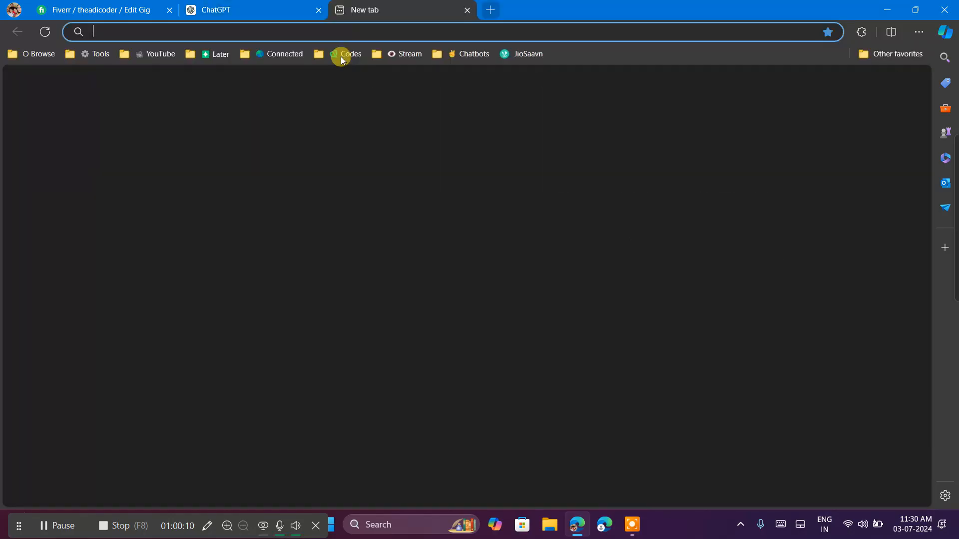
type("ide")
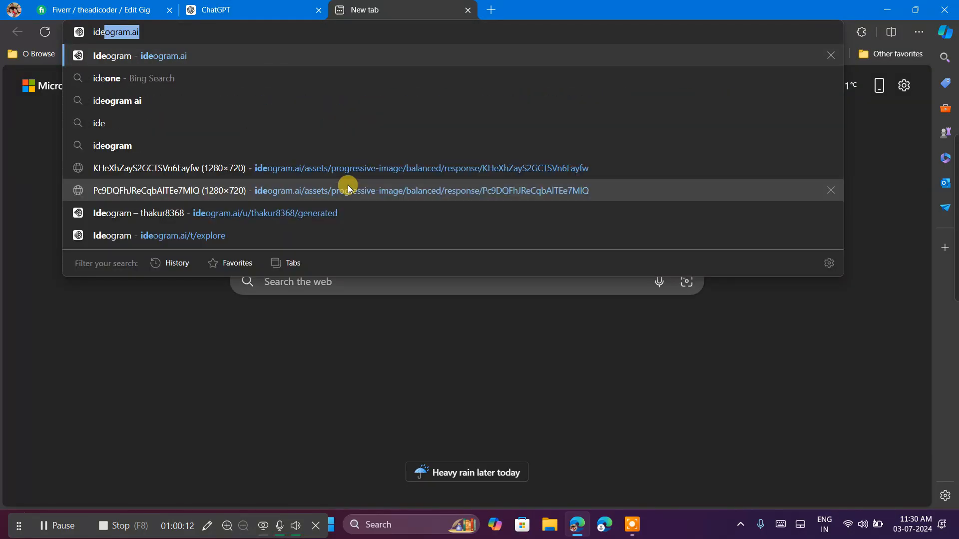
key("Return")
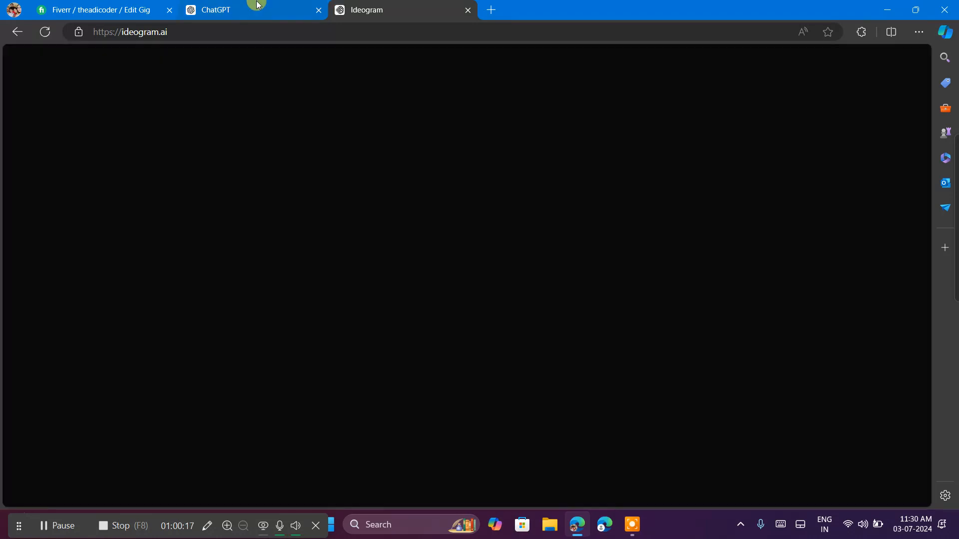
left_click(256, 6)
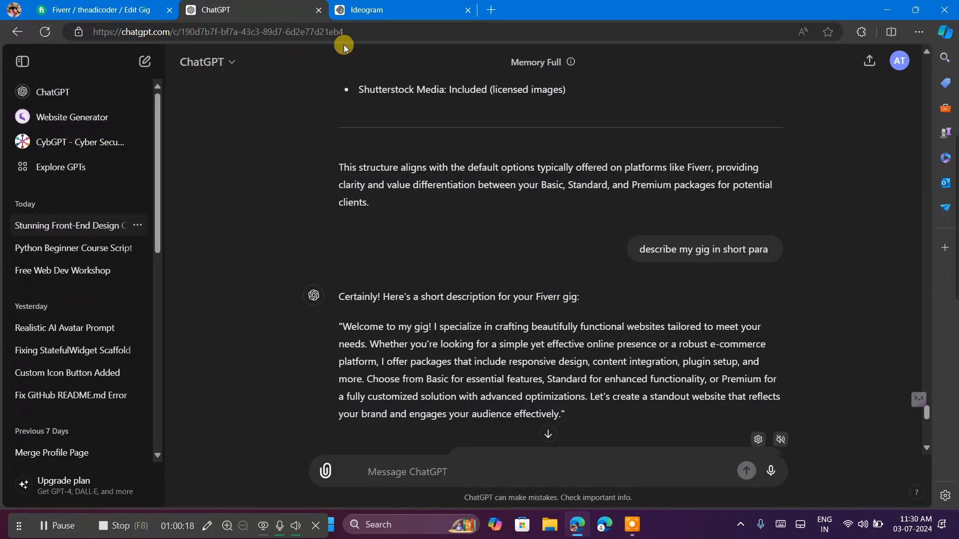
left_click(374, 7)
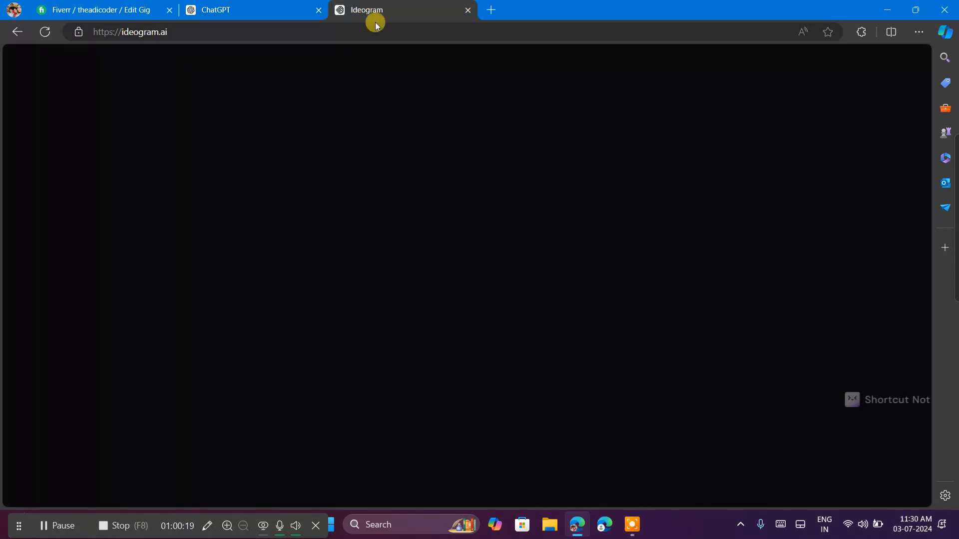
left_click(210, 5)
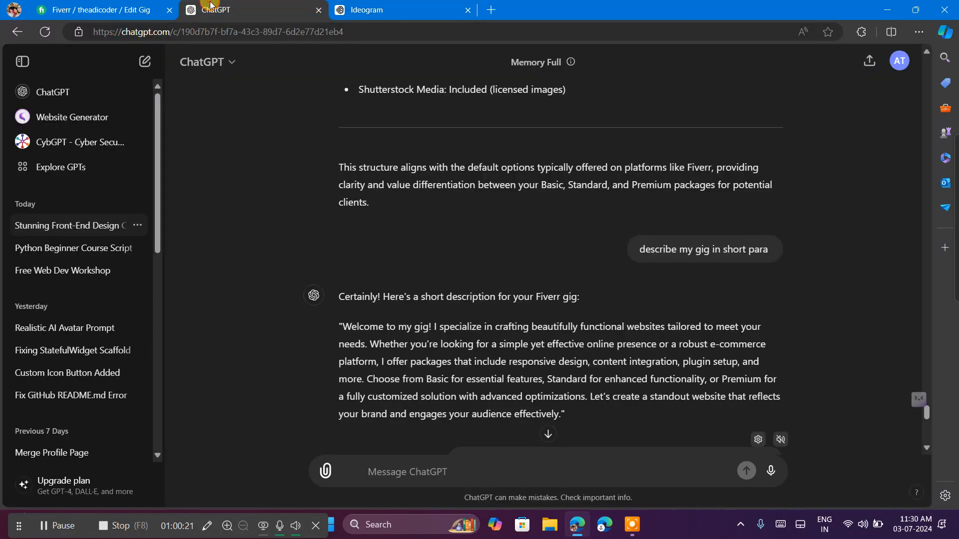
left_click(421, 5)
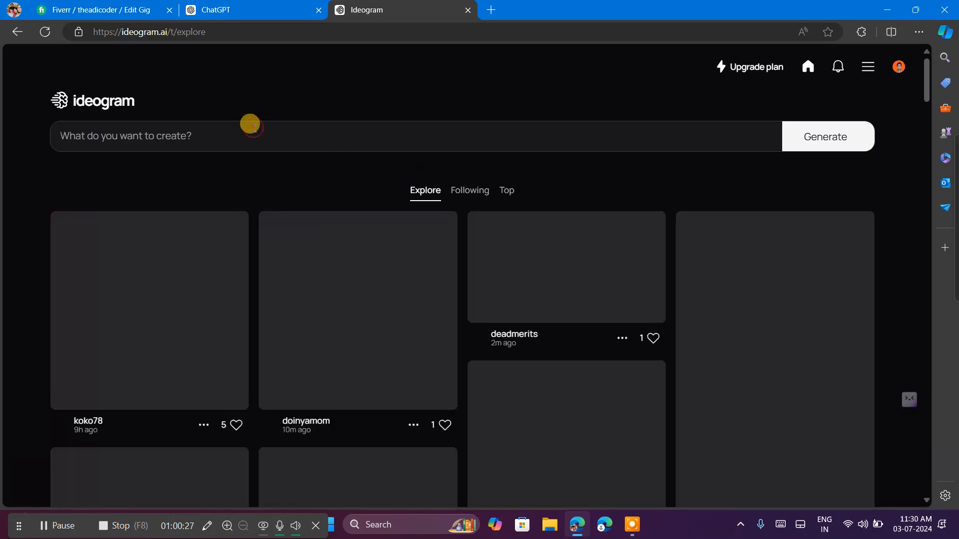
Paste the copied website UI design prompt into Ideogram and generate images from it.
left_click(250, 126)
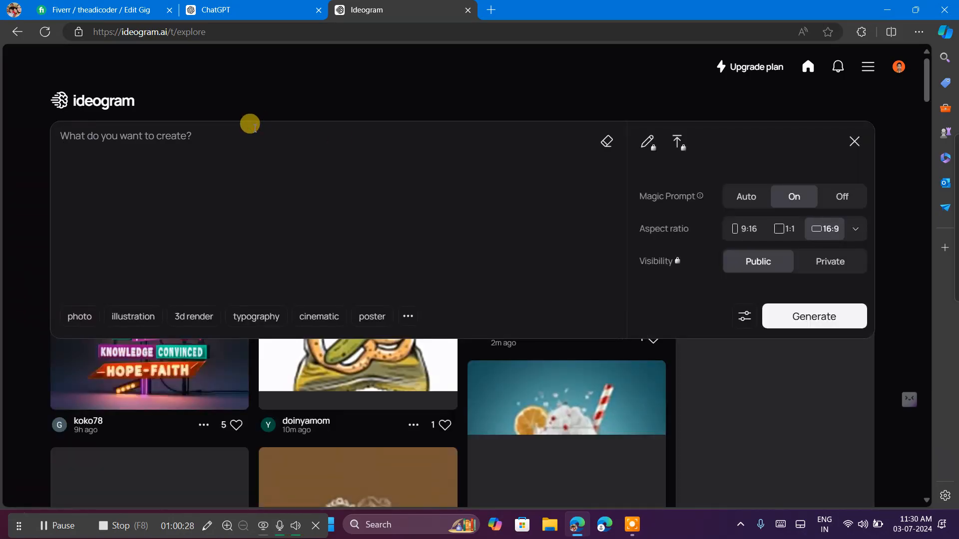
key("ctrl+v")
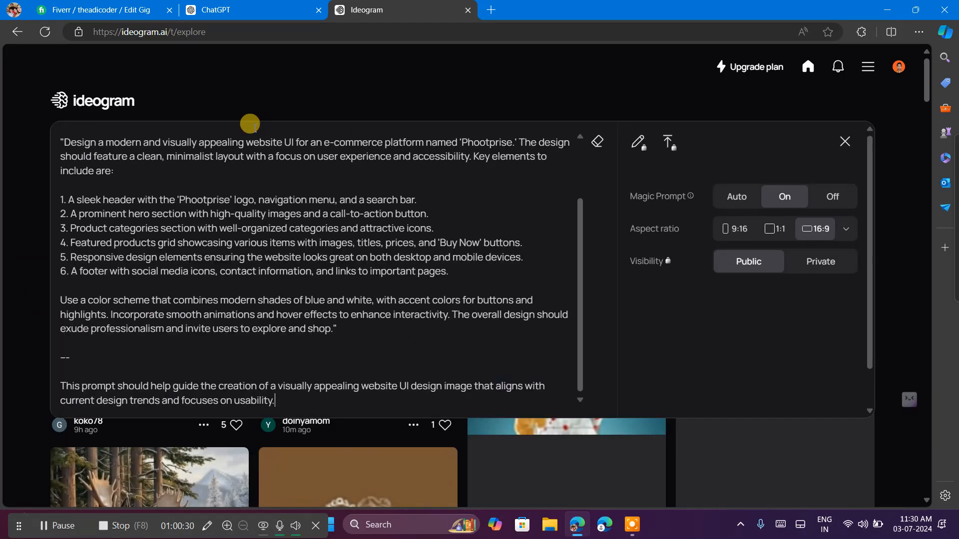
left_click(509, 82)
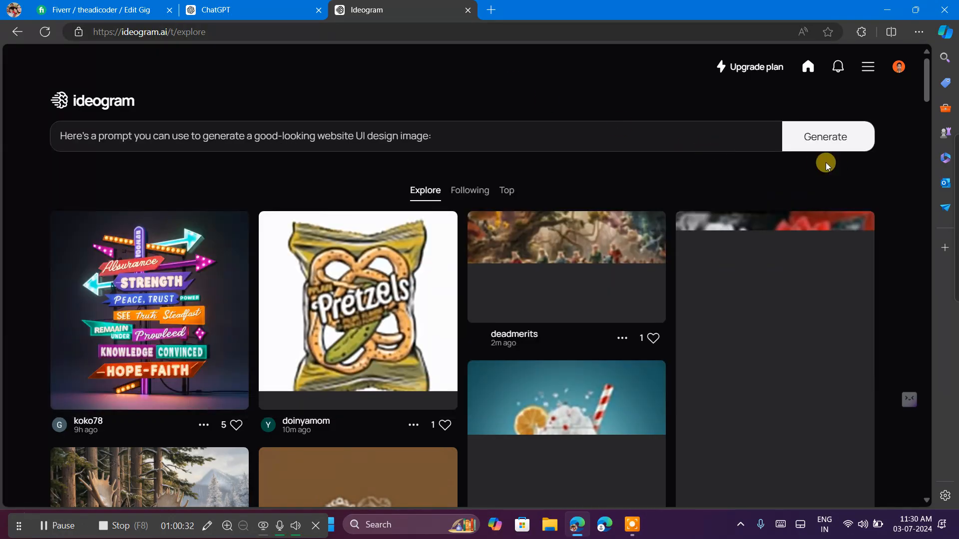
left_click(831, 132)
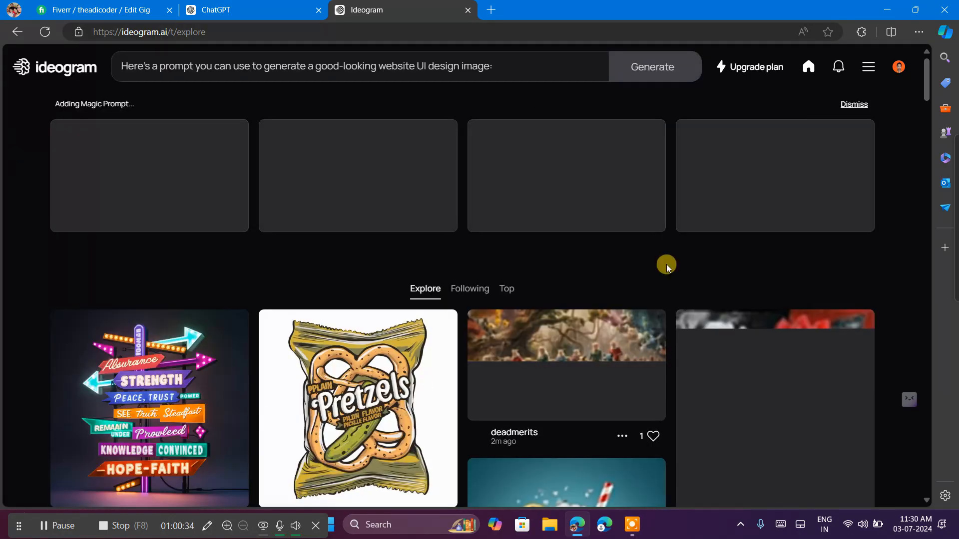
Browse the community images in the Explore feed while the generation runs.
scroll(656, 348, "down", 15)
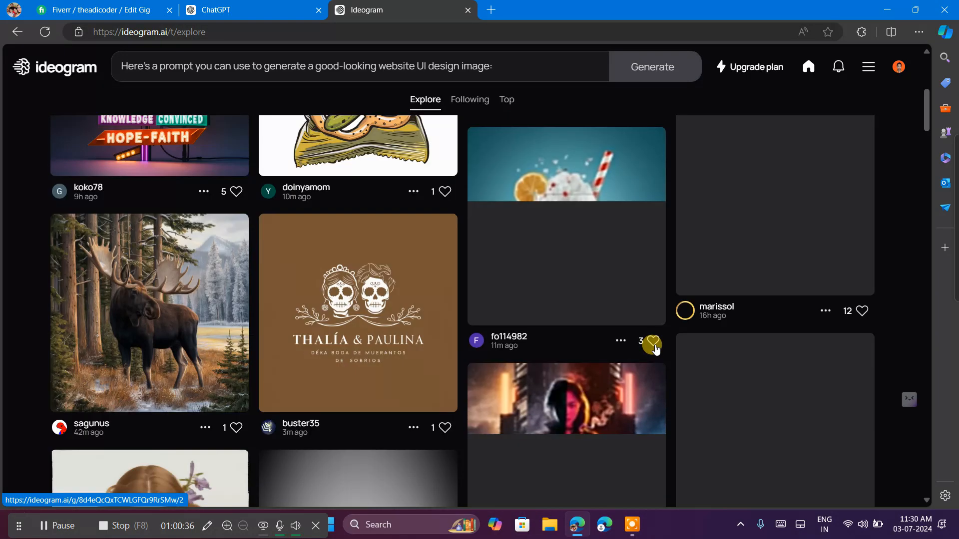
scroll(655, 348, "down", 15)
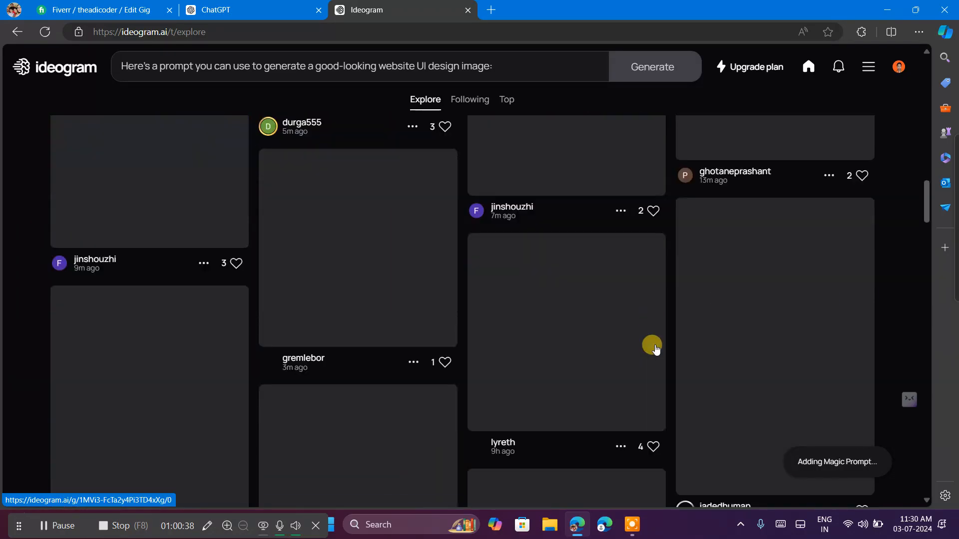
scroll(656, 348, "down", 1)
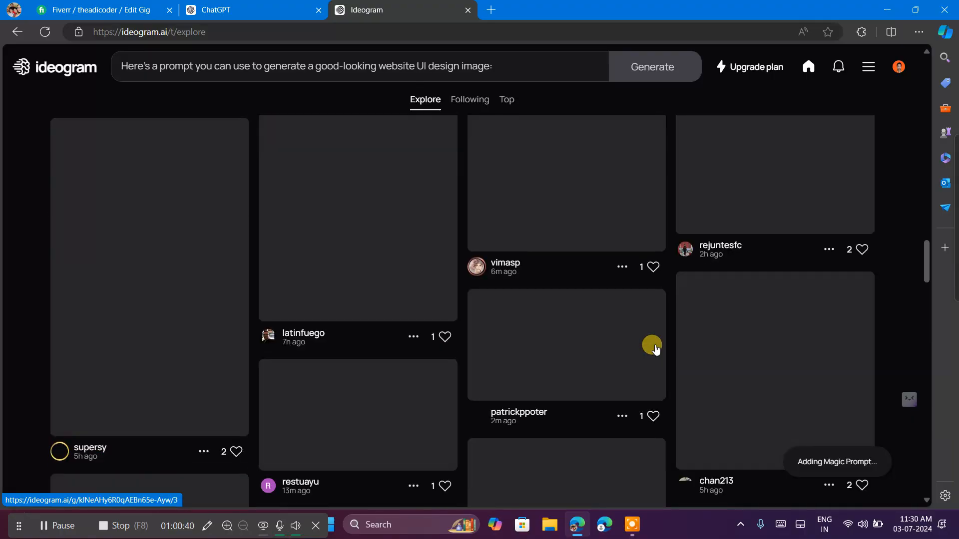
scroll(656, 348, "down", 3)
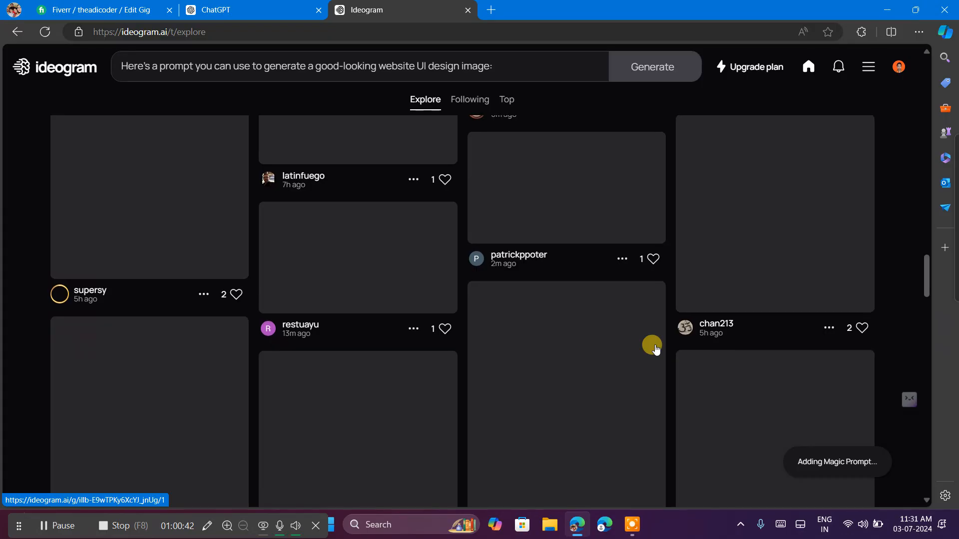
scroll(656, 348, "down", 6)
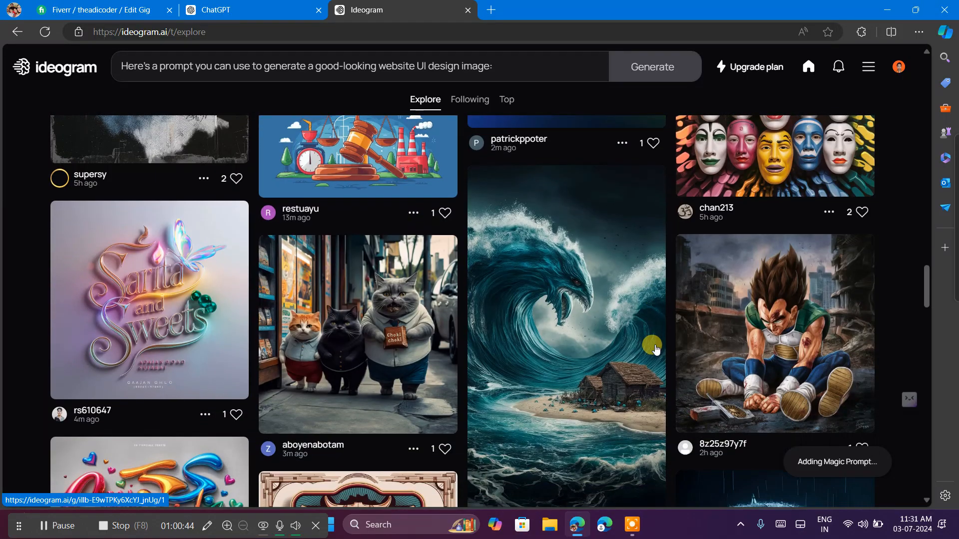
scroll(656, 348, "down", 1)
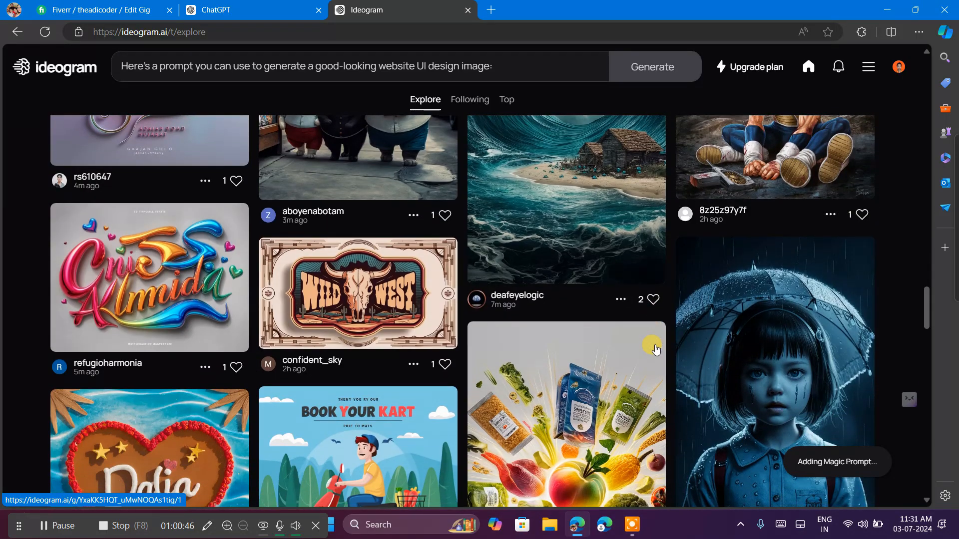
scroll(656, 348, "down", 6)
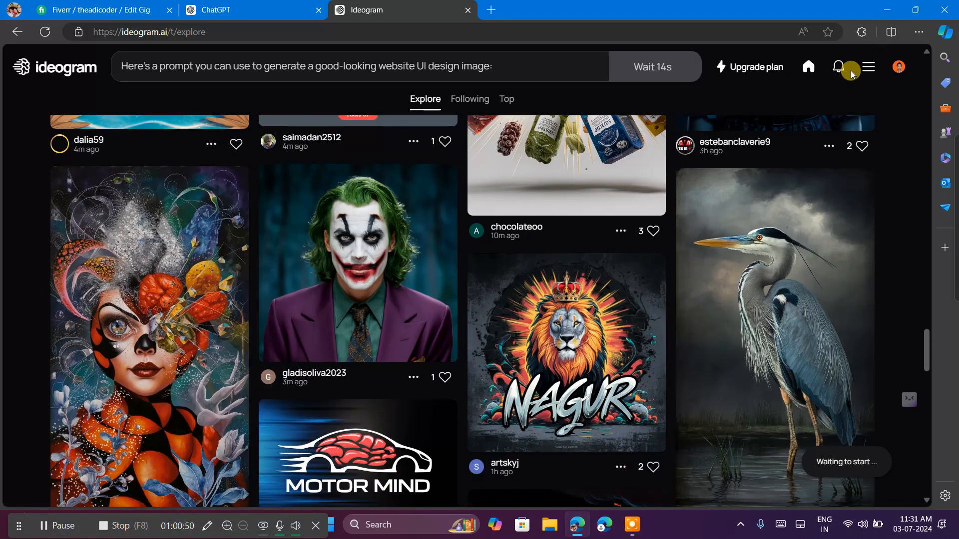
scroll(540, 229, "down", 14)
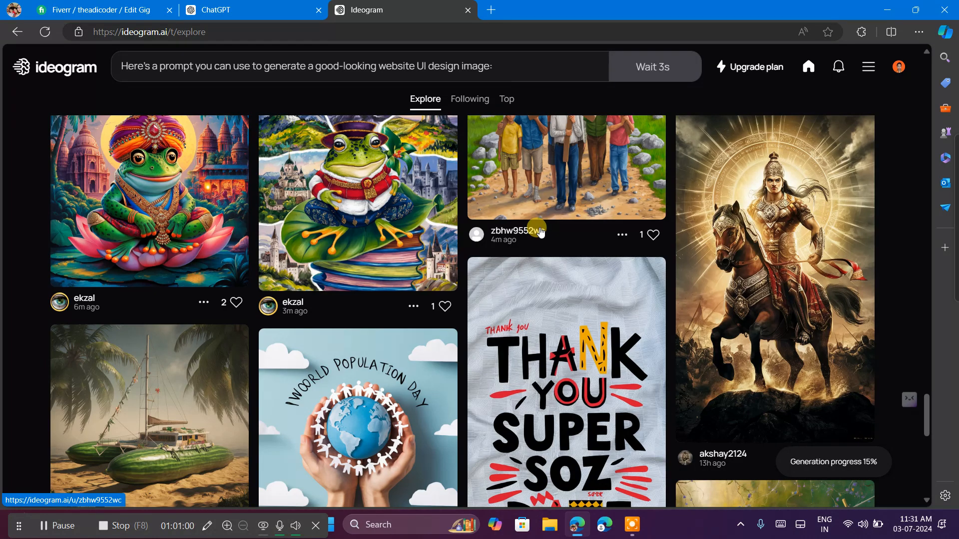
scroll(540, 231, "down", 7)
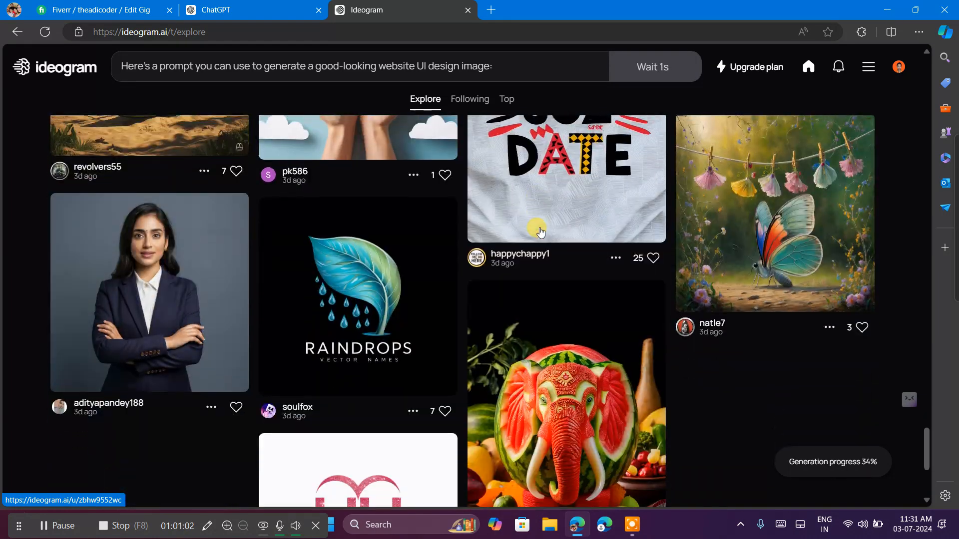
scroll(540, 231, "down", 5)
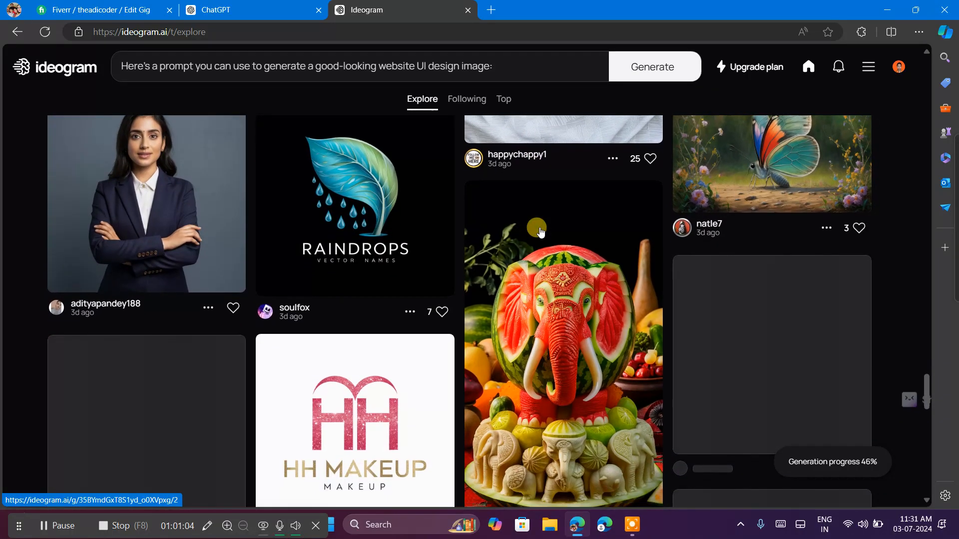
scroll(540, 231, "down", 15)
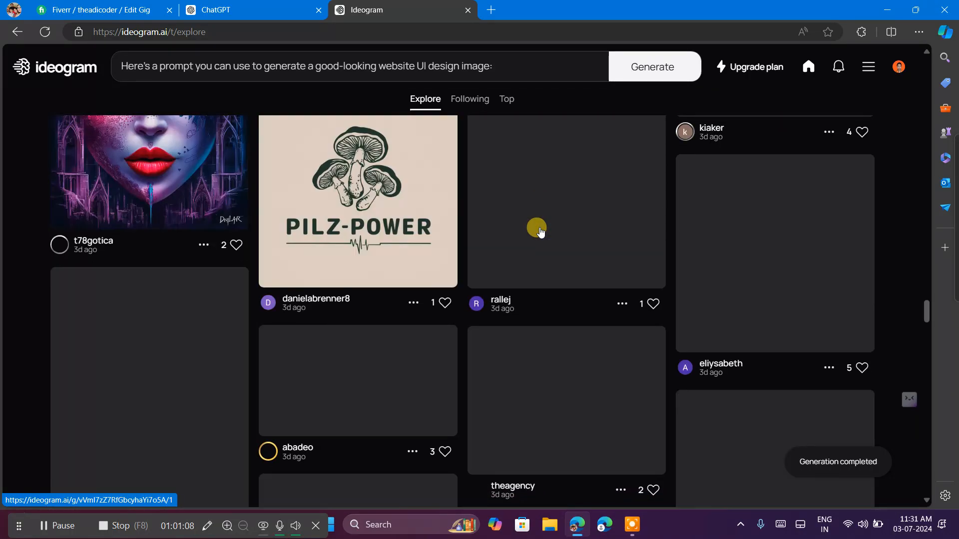
Open the completed generation and download its fourth image, the Phootprise room scene with featured products, as JPEG (70% quality).
left_click(812, 464)
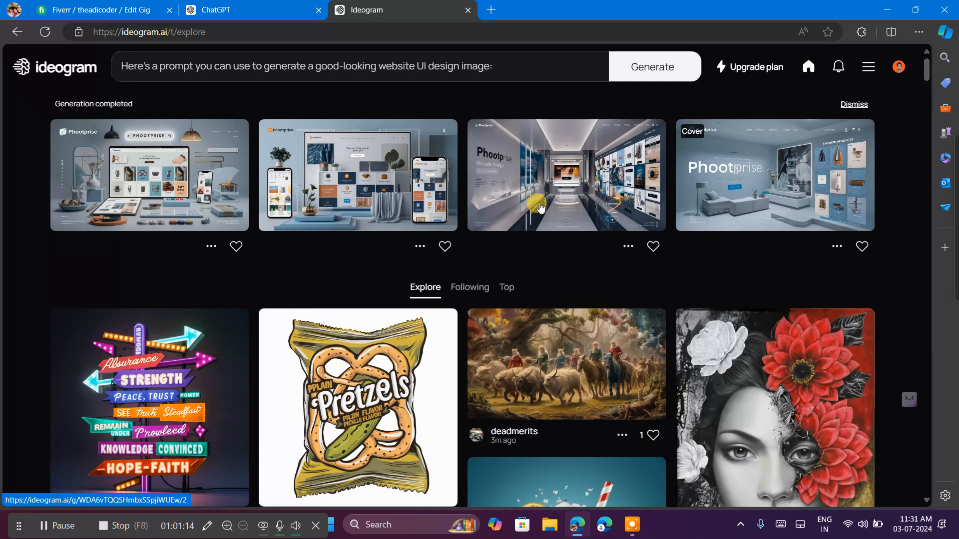
left_click(706, 189)
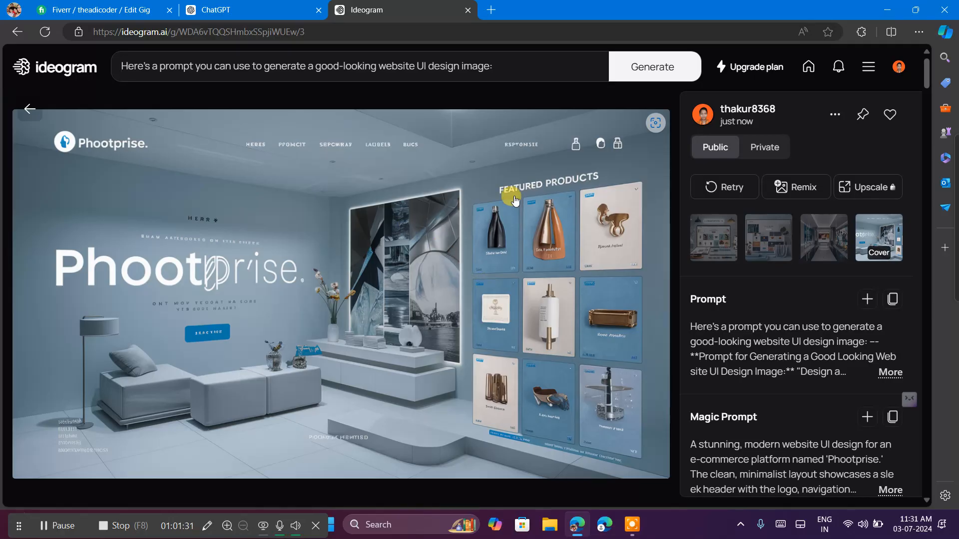
left_click(835, 116)
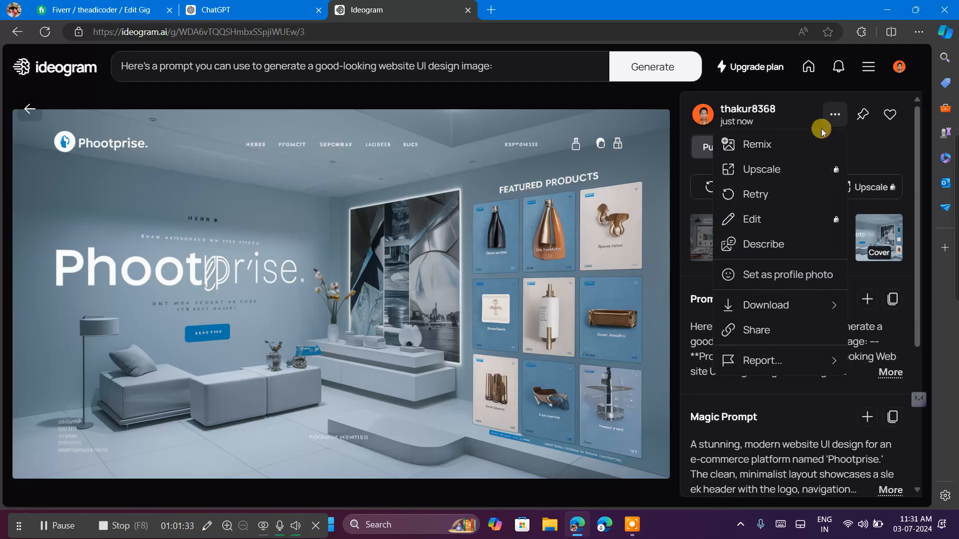
mouse_move(767, 295)
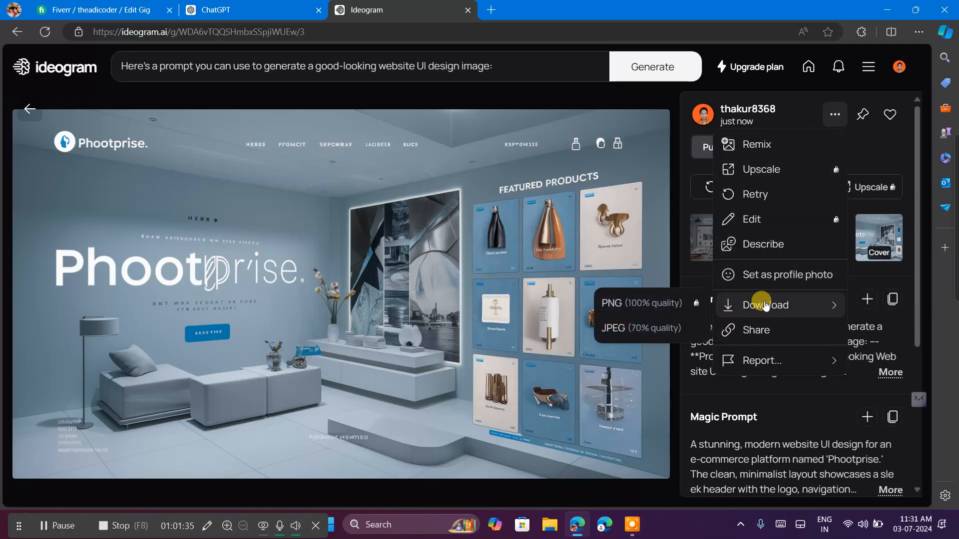
left_click(667, 327)
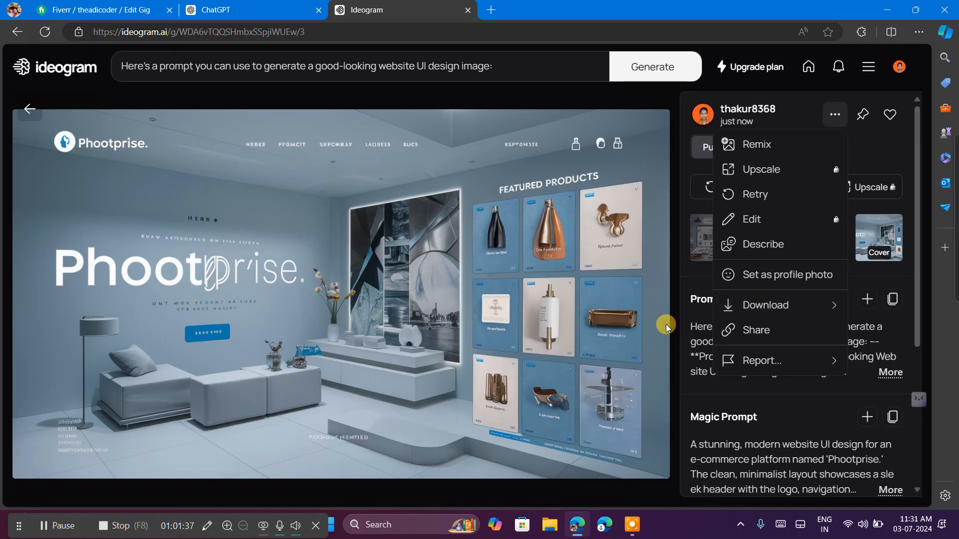
Switch to the Fiverr gig gallery and upload the downloaded Phootprise JPEG from Downloads as the first gig image.
left_click(76, 6)
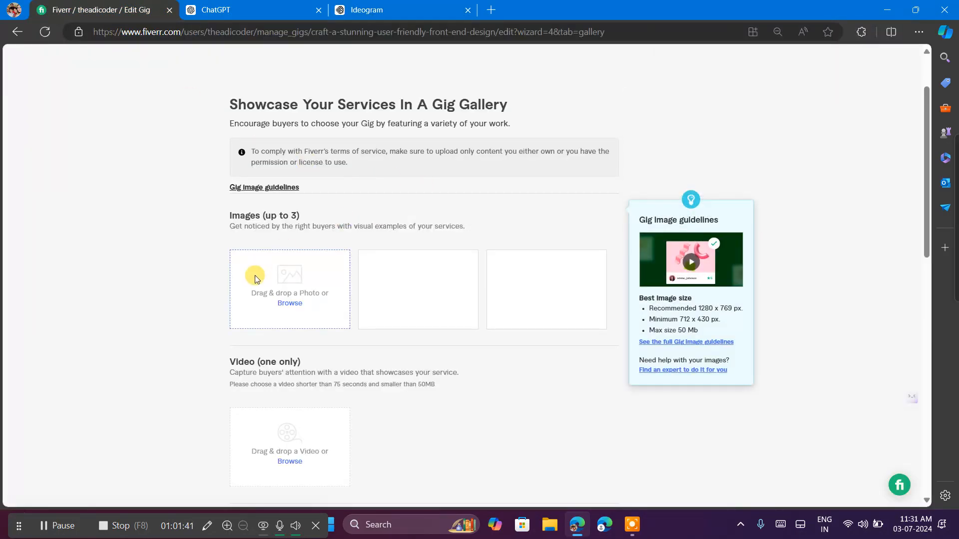
left_click(289, 303)
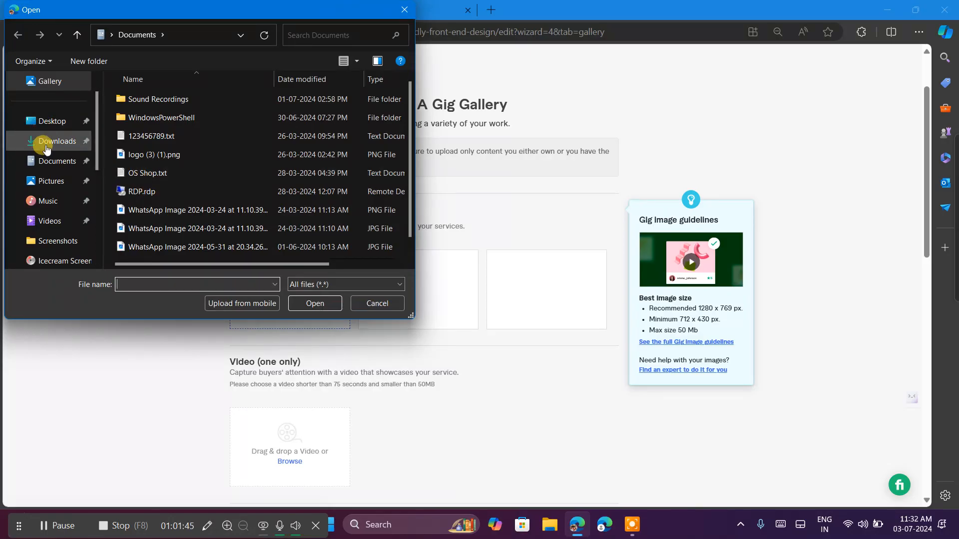
left_click(46, 140)
left_click(165, 146)
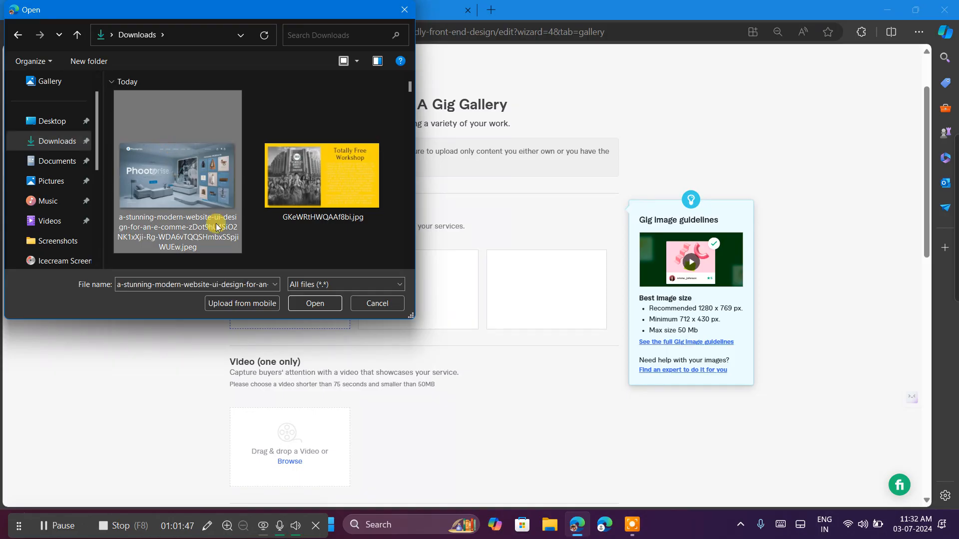
left_click(313, 303)
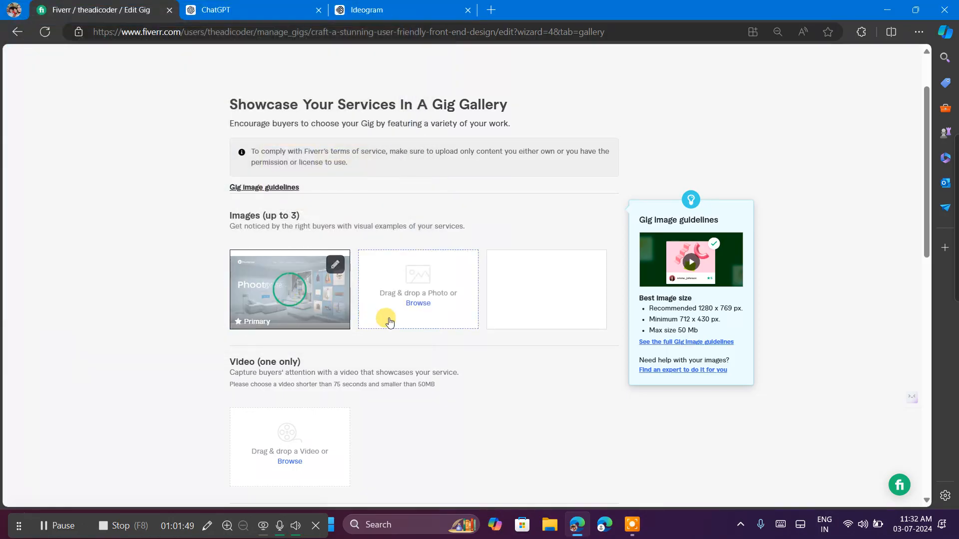
Return to Ideogram and view the third generated image, the Phootprise showroom corridor, in full size.
left_click(370, 6)
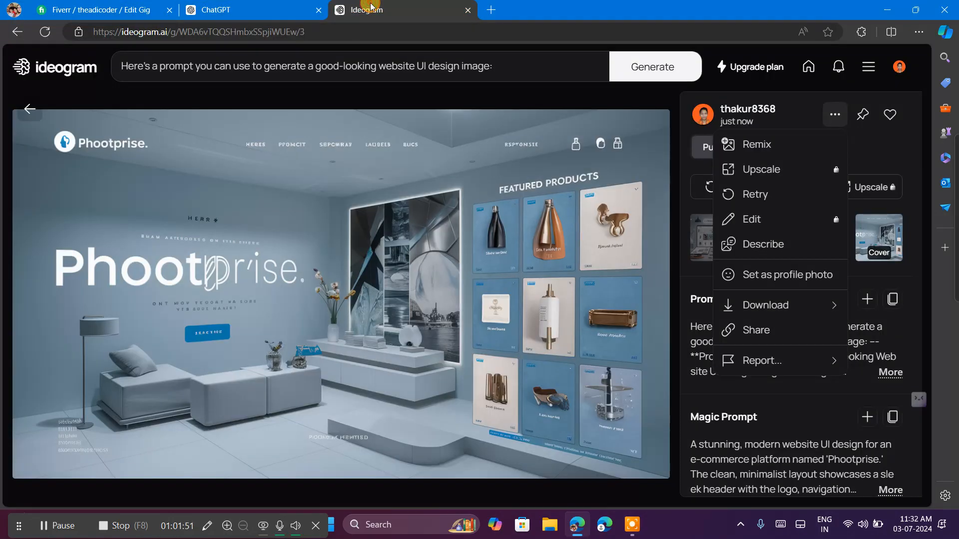
left_click(724, 408)
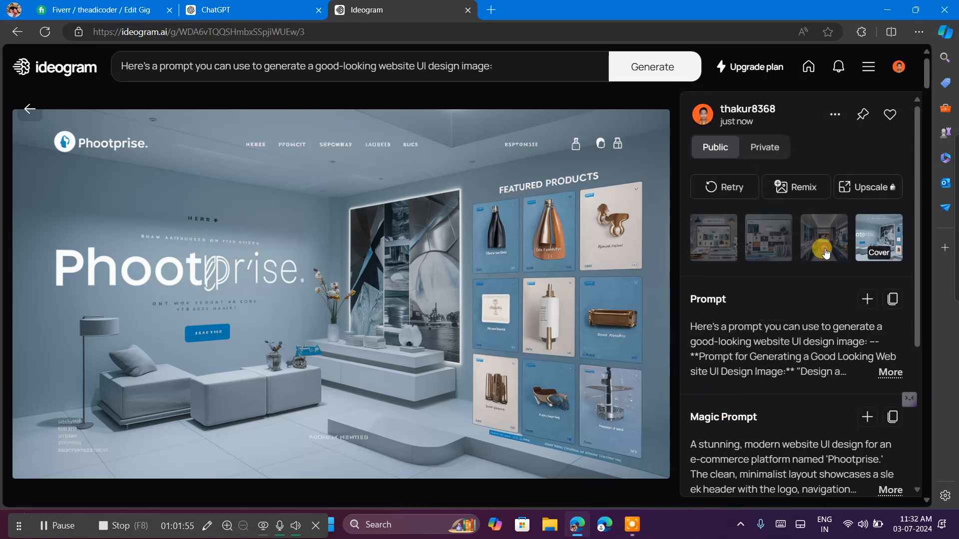
left_click(825, 252)
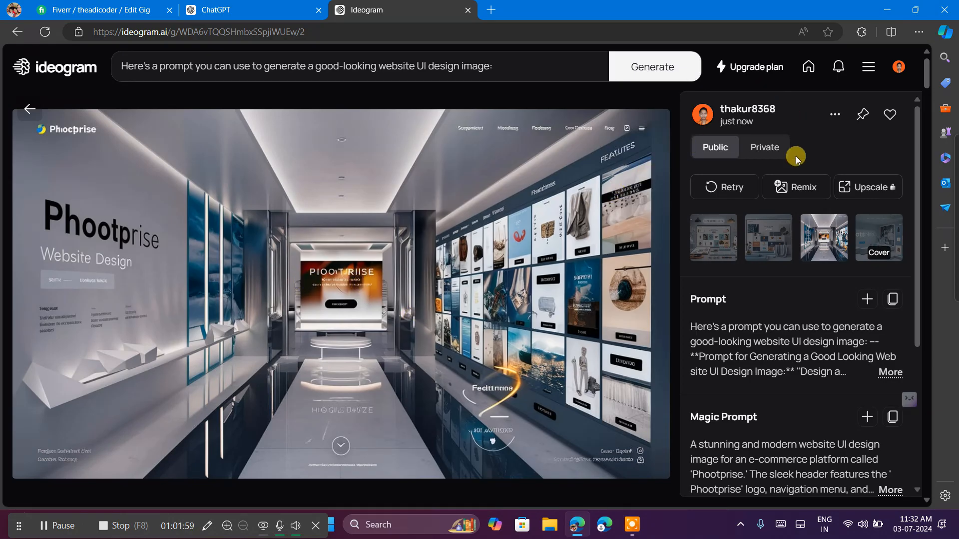
scroll(442, 256, "down", 2)
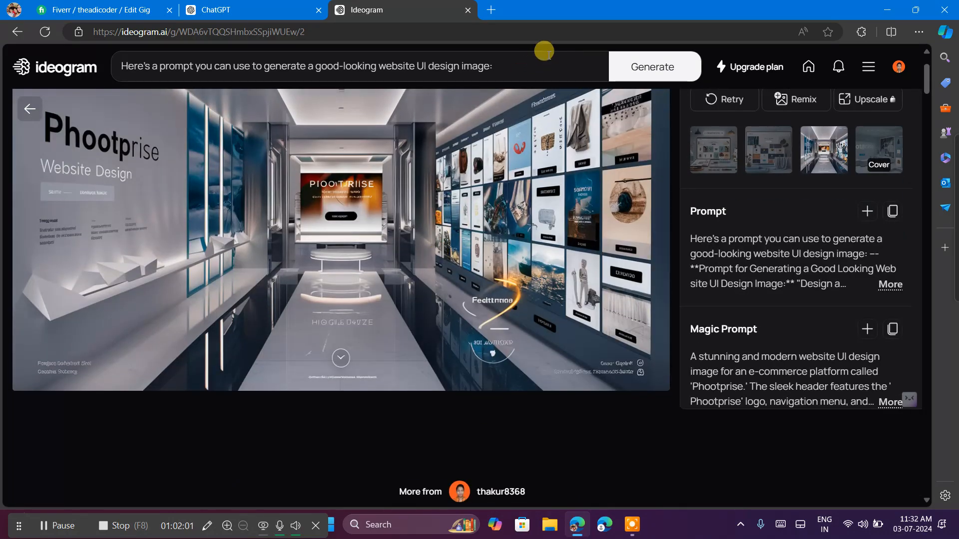
Ask ChatGPT by voice typing for a prompt for one structural UI design with many variations and varieties of images, and copy its response.
left_click(216, 17)
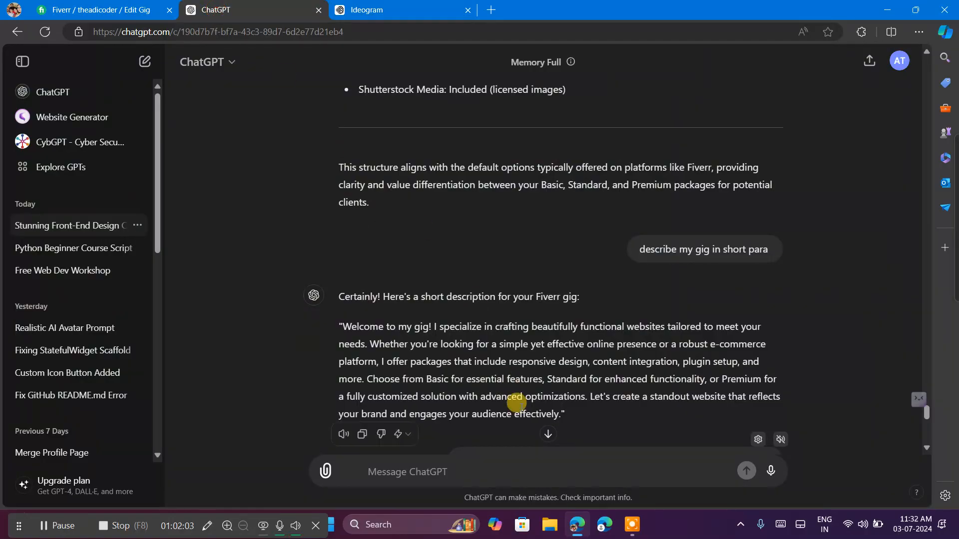
scroll(522, 407, "down", 5)
scroll(520, 408, "down", 4)
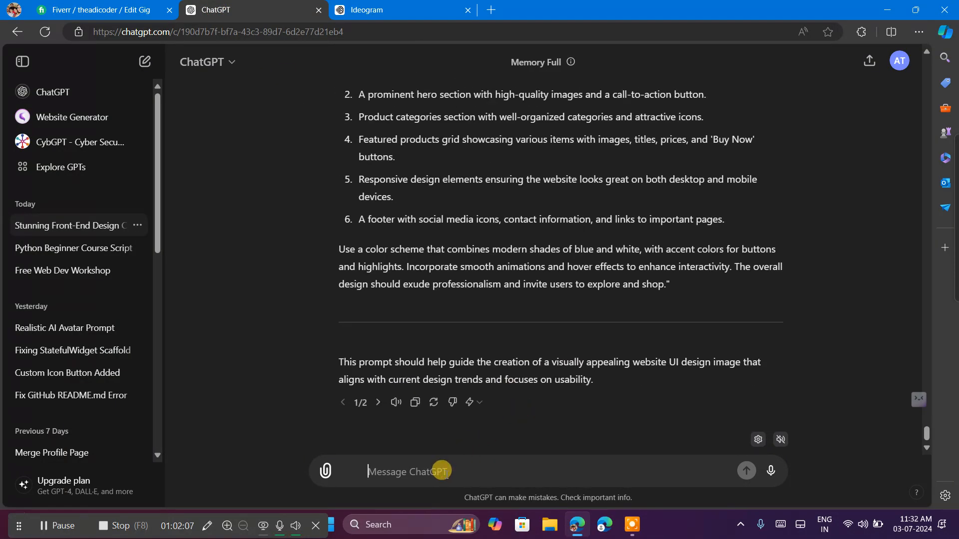
key("super+h")
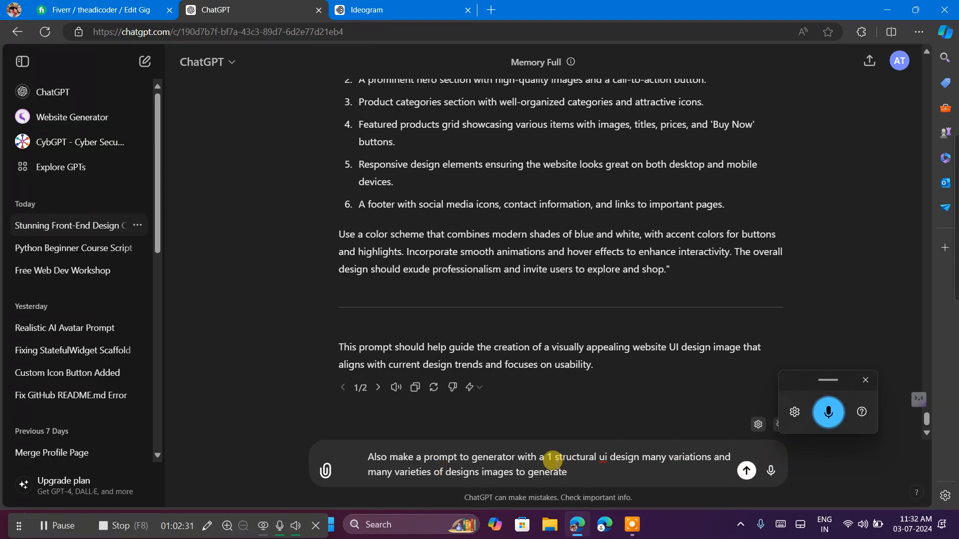
left_click(741, 476)
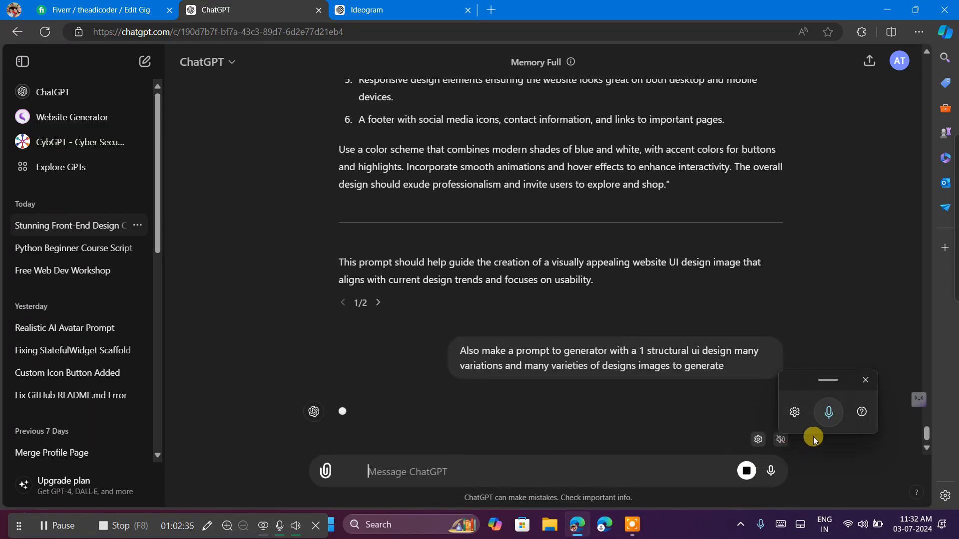
left_click(865, 380)
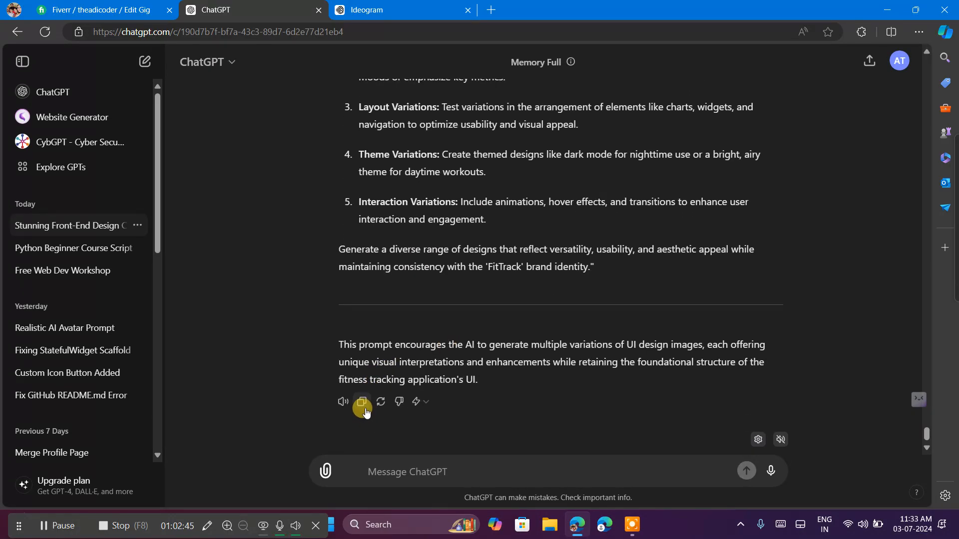
Switch to Ideogram, replace the existing prompt with the copied UI variations prompt for 'FitTrack', and generate images from it.
left_click(79, 6)
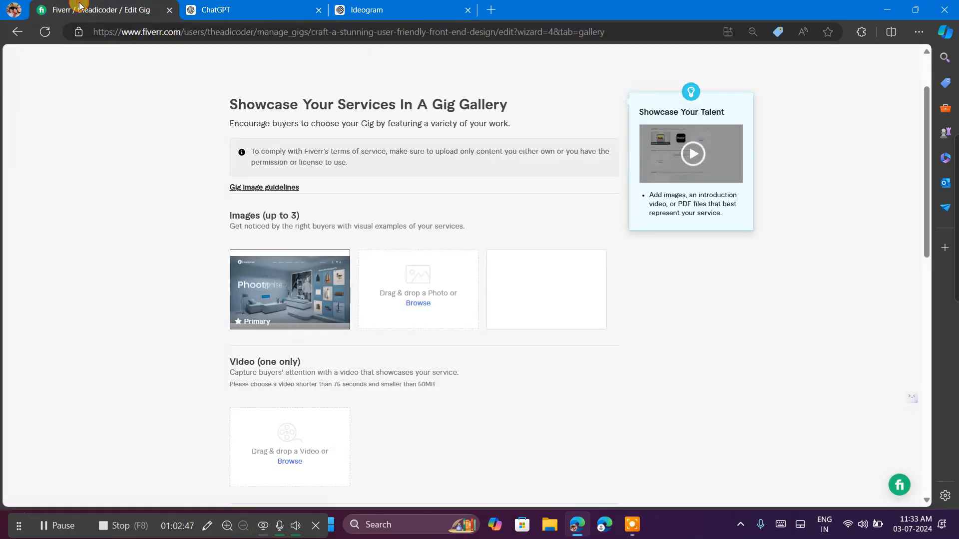
left_click(355, 10)
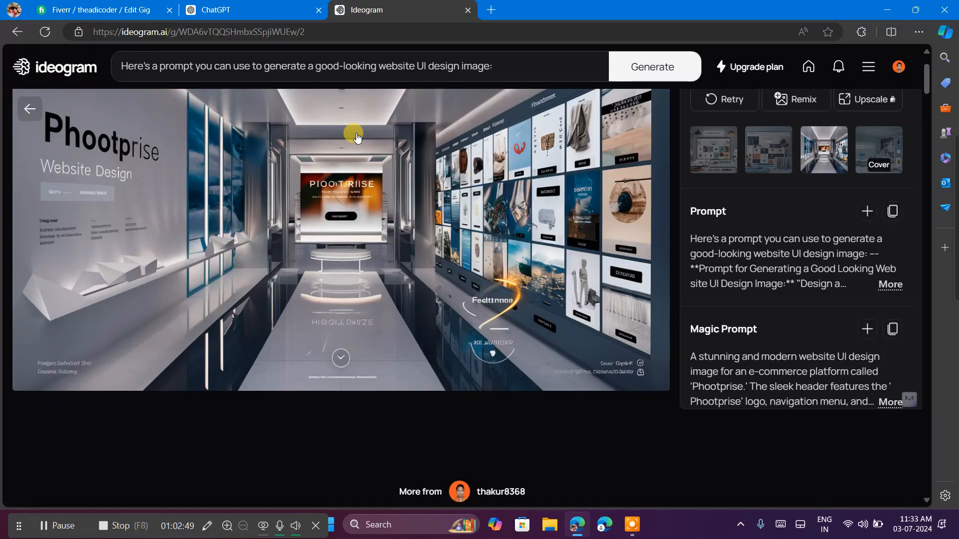
left_click(509, 67)
key("ctrl+a")
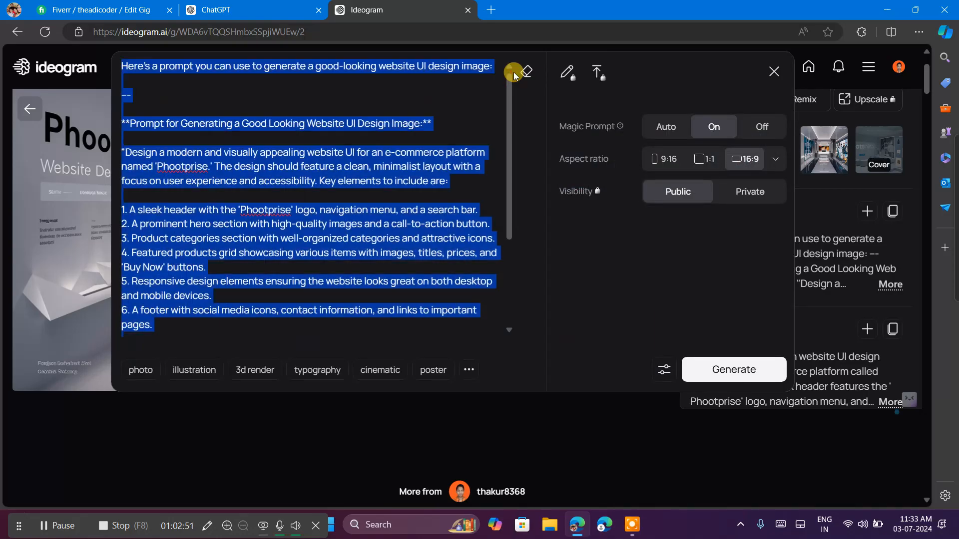
key("ctrl+v")
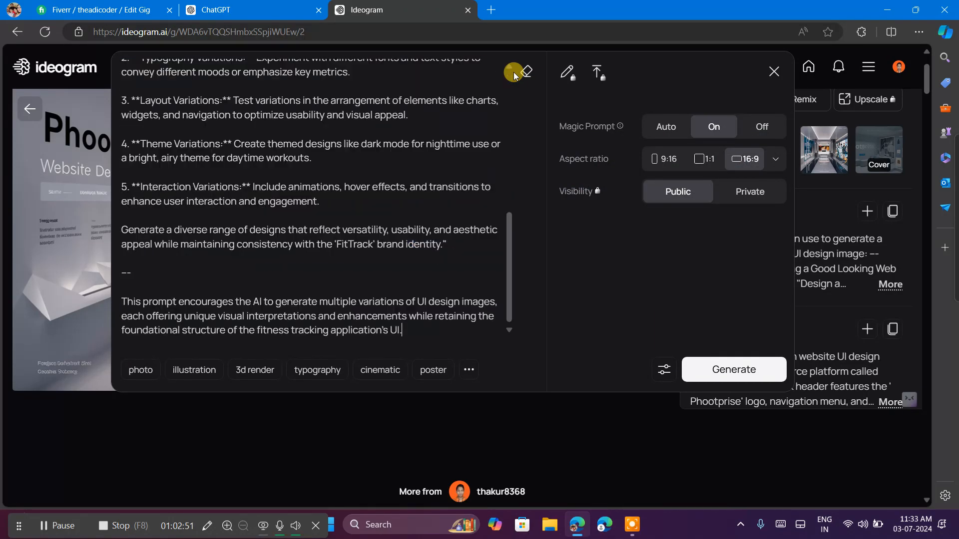
left_click(719, 369)
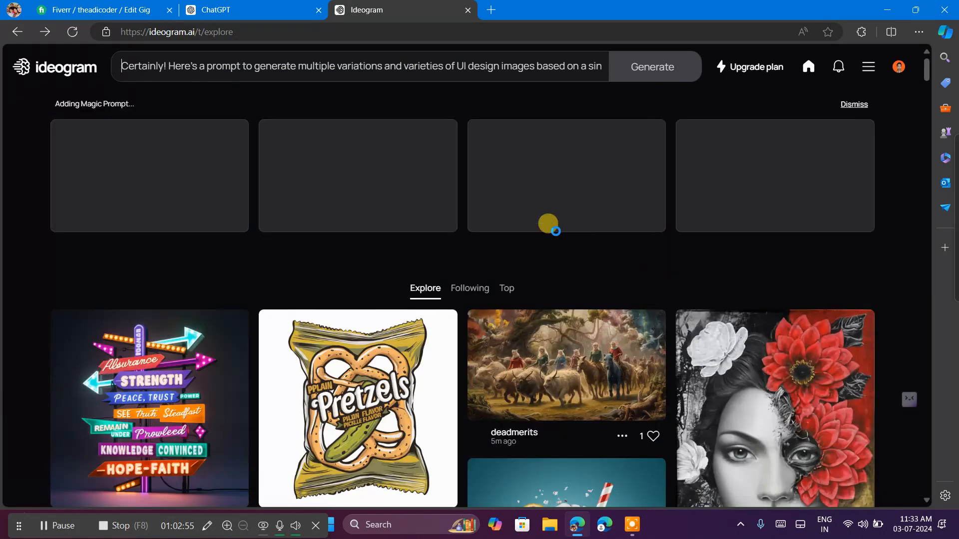
Browse the Explore feed until the UI variations finish generating, and bring up the completed results for review.
scroll(561, 274, "down", 15)
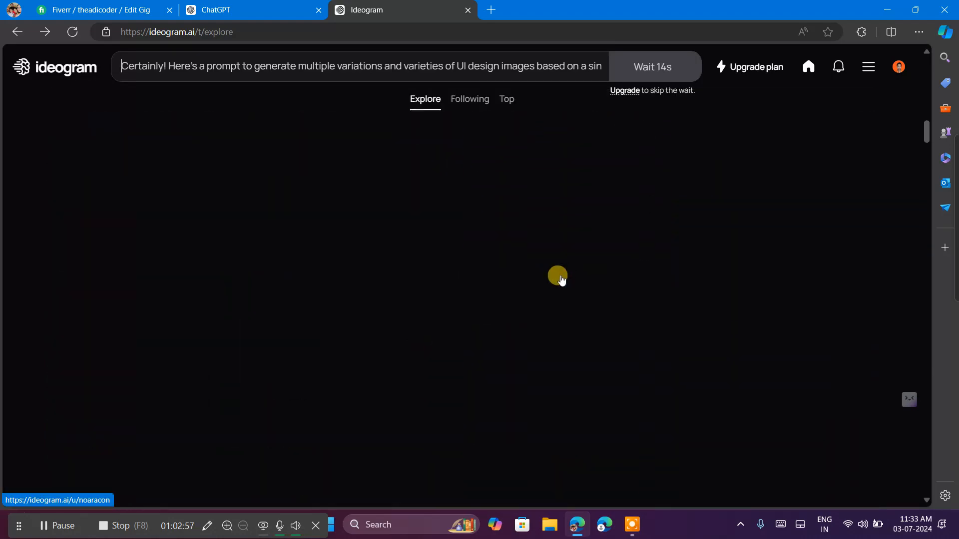
left_click(75, 7)
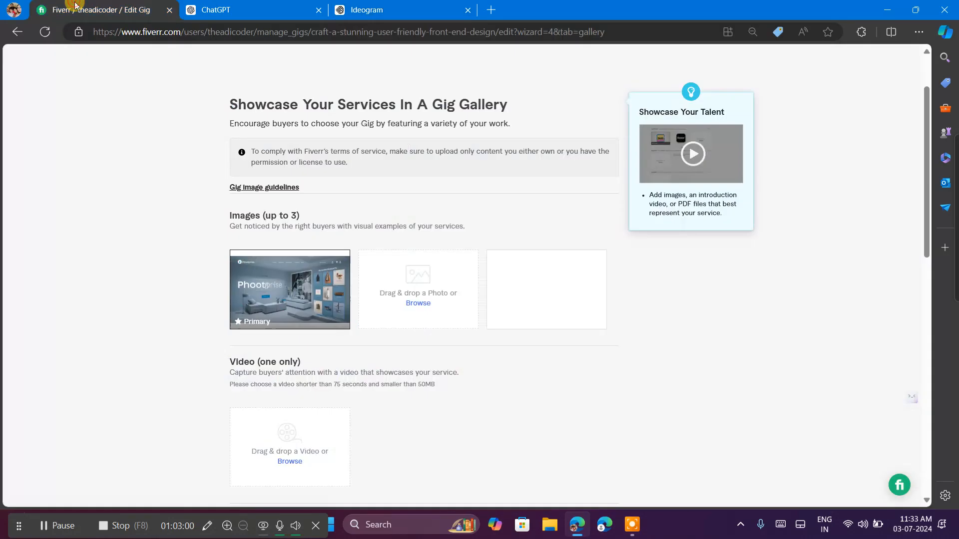
left_click(398, 7)
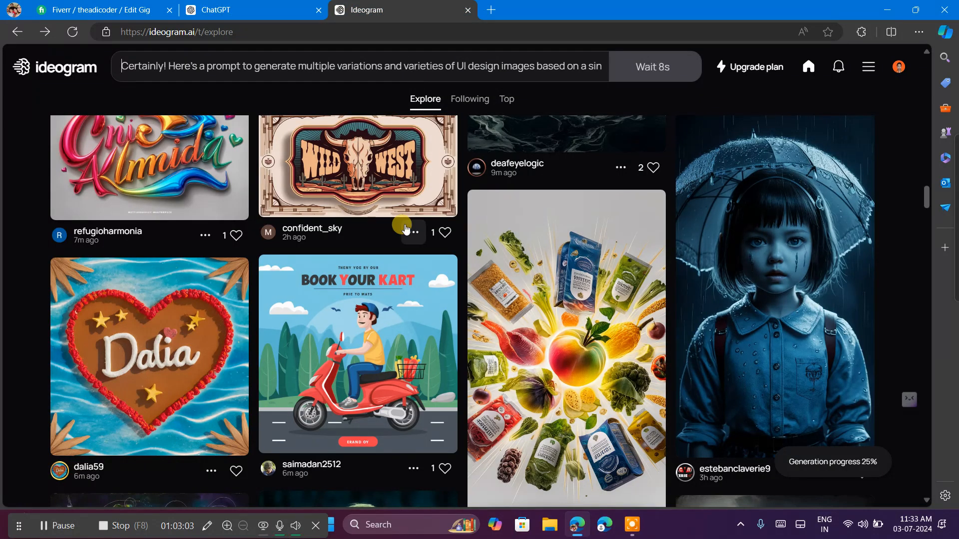
scroll(494, 332, "down", 10)
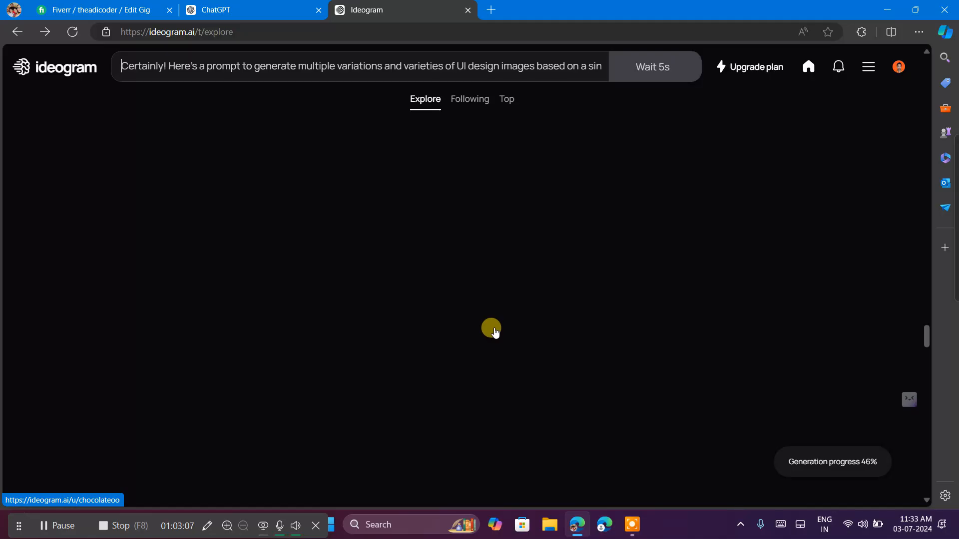
scroll(494, 330, "down", 5)
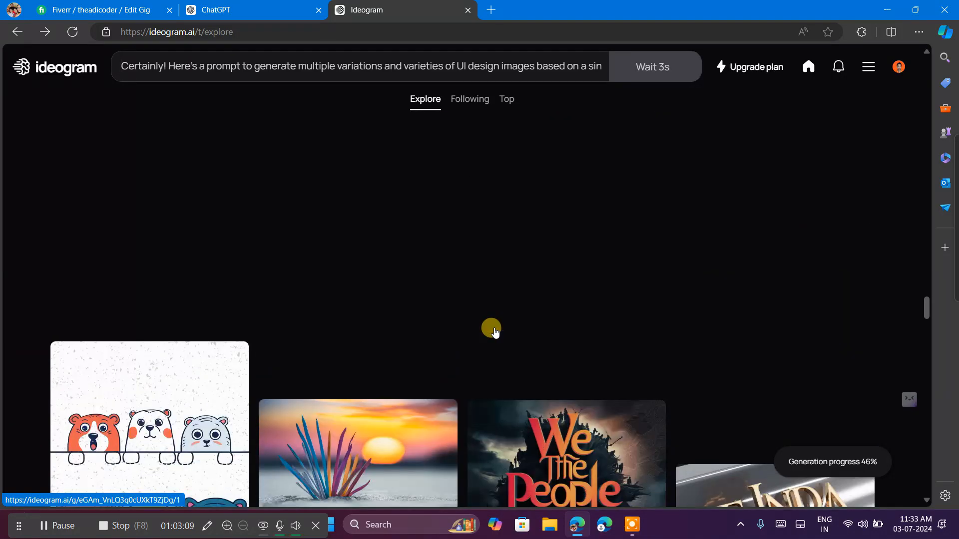
scroll(494, 332, "down", 5)
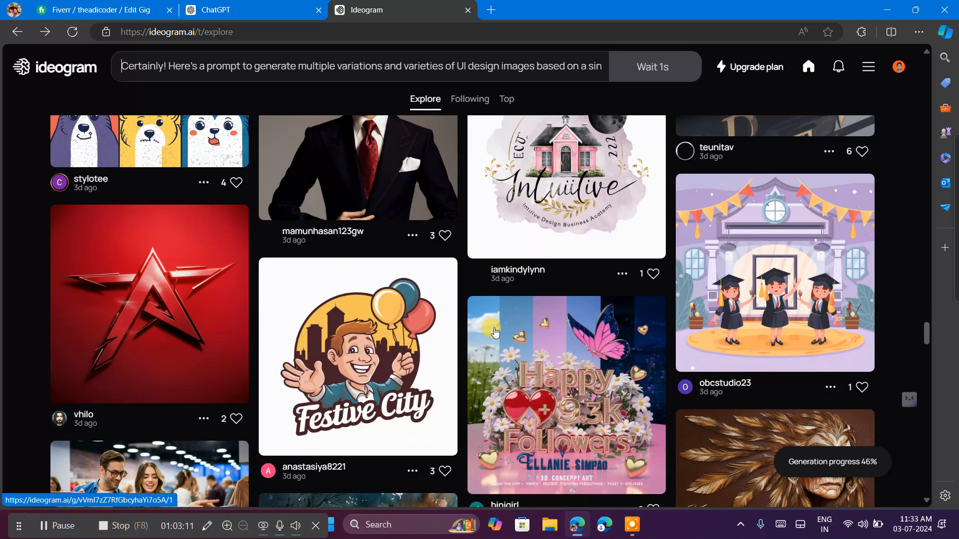
scroll(494, 332, "down", 7)
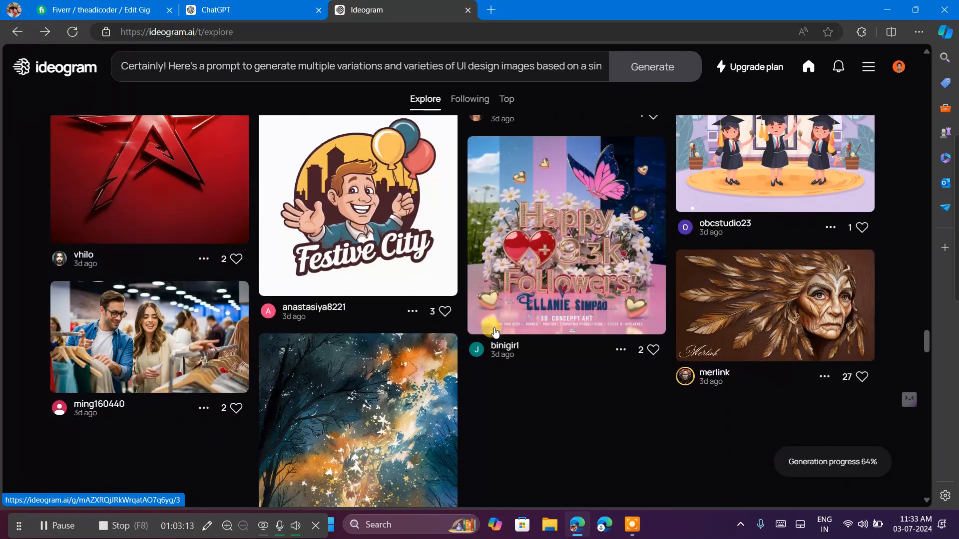
scroll(494, 332, "down", 5)
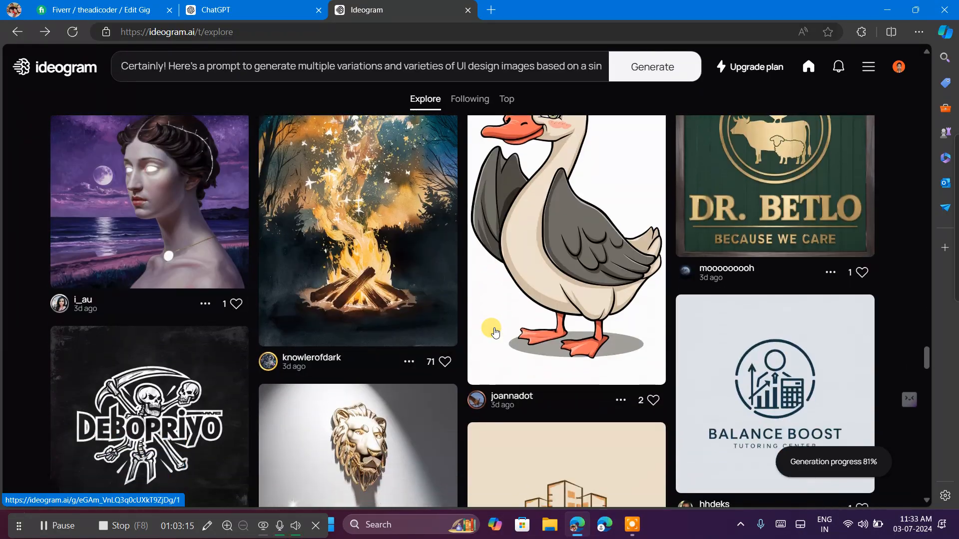
scroll(494, 332, "down", 7)
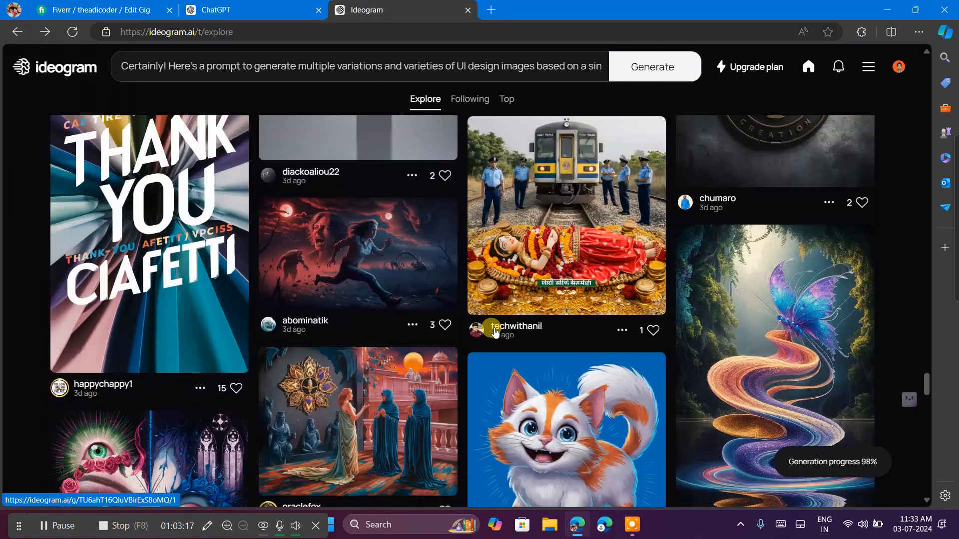
scroll(494, 332, "down", 2)
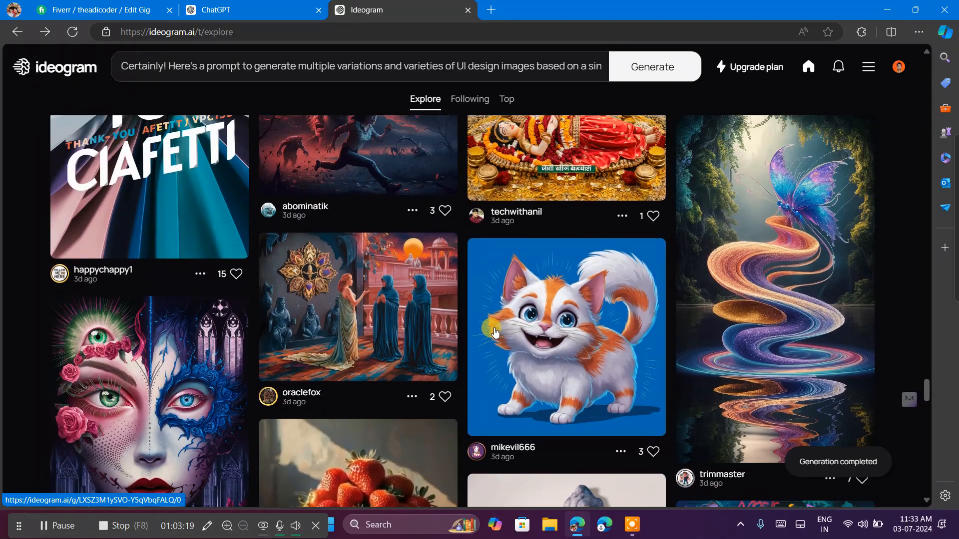
scroll(494, 332, "down", 2)
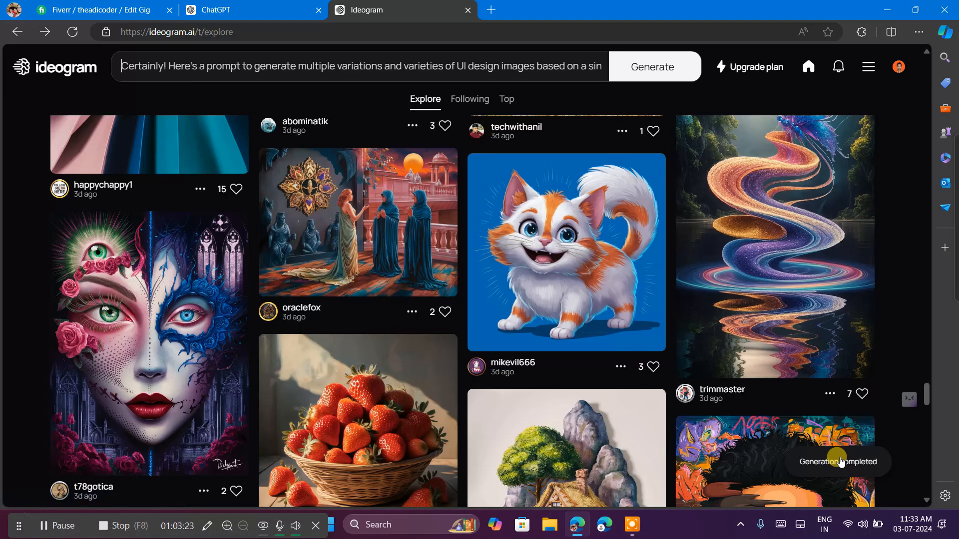
left_click(840, 462)
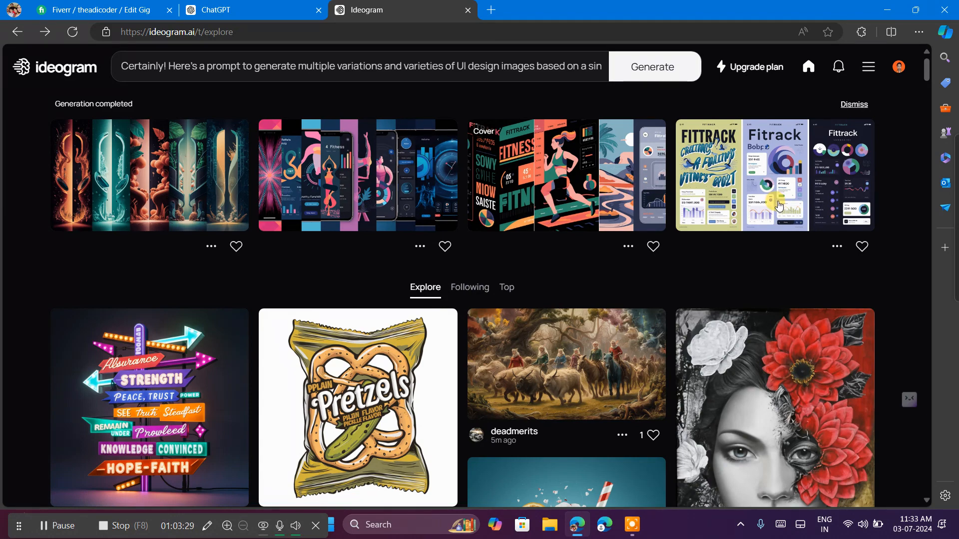
View the three-panel FitTrack dashboard variation in full size, and download the running-woman FitTrack variation as a JPEG.
left_click(725, 215)
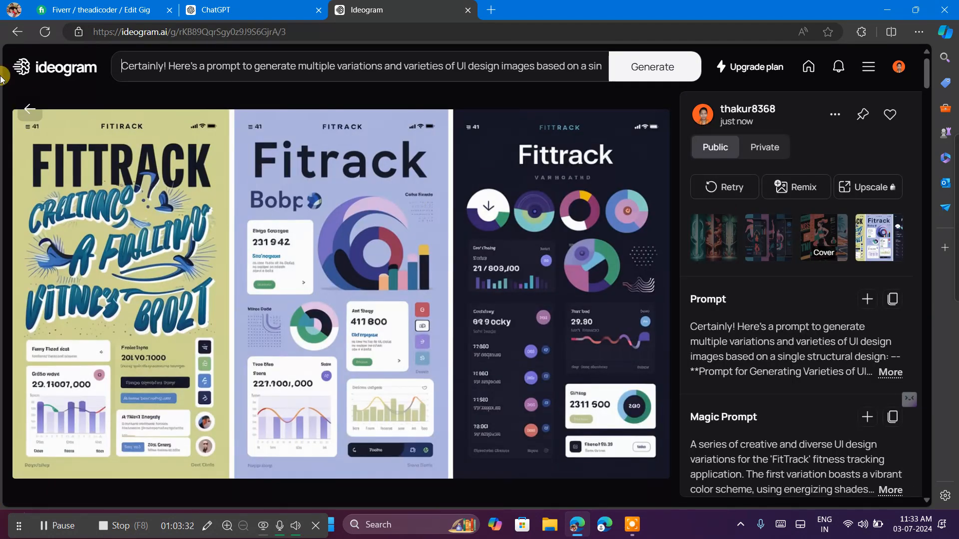
left_click(29, 109)
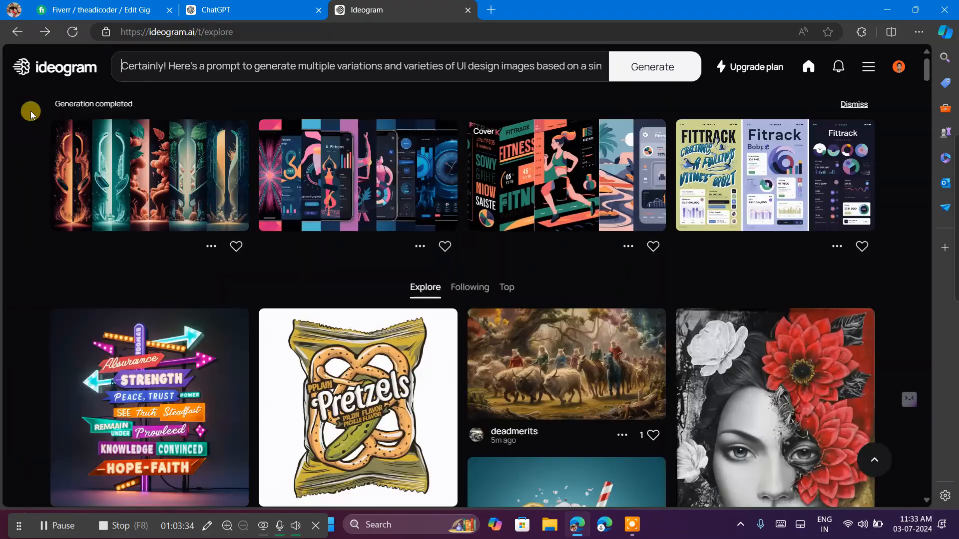
left_click(525, 169)
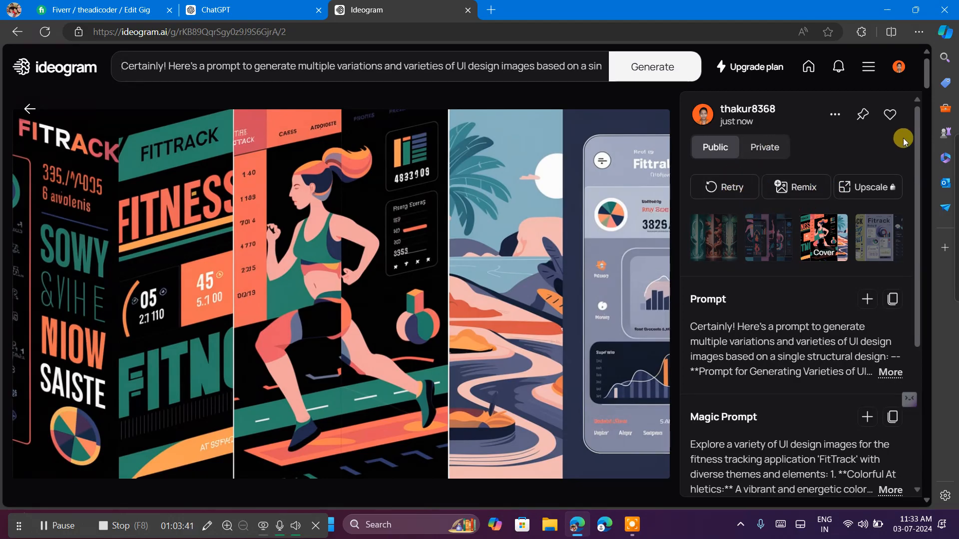
left_click(835, 114)
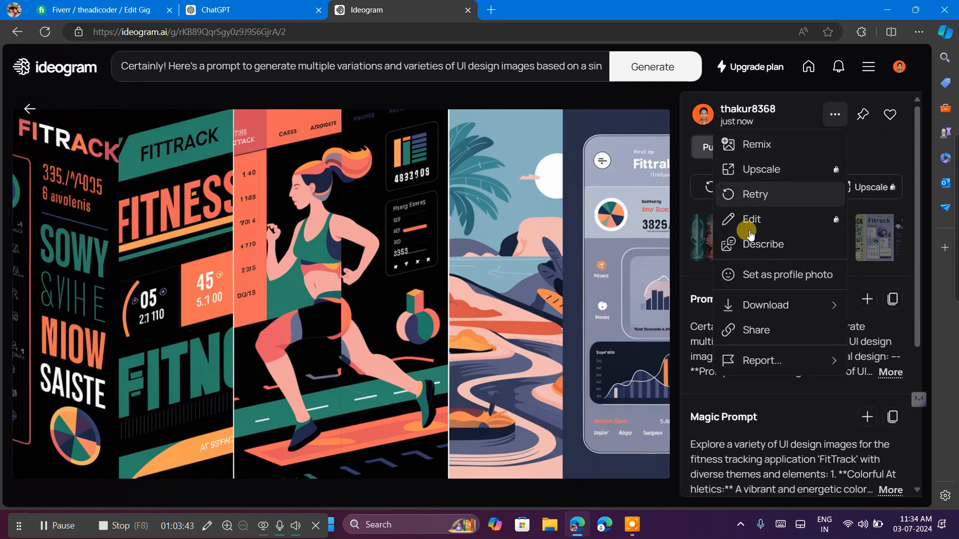
mouse_move(741, 302)
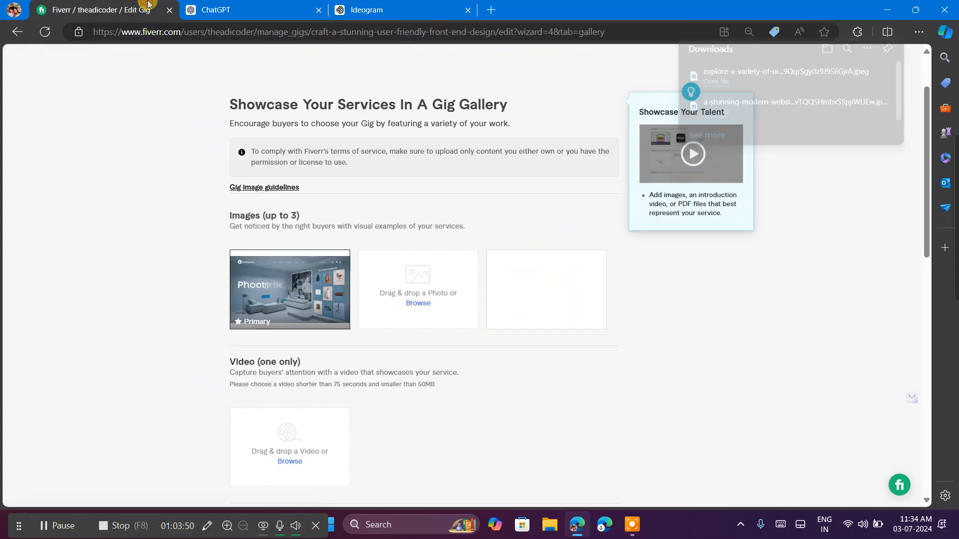
Switch to the Fiverr gig gallery and upload the downloaded running-woman FitTrack image into the second image slot.
left_click(149, 9)
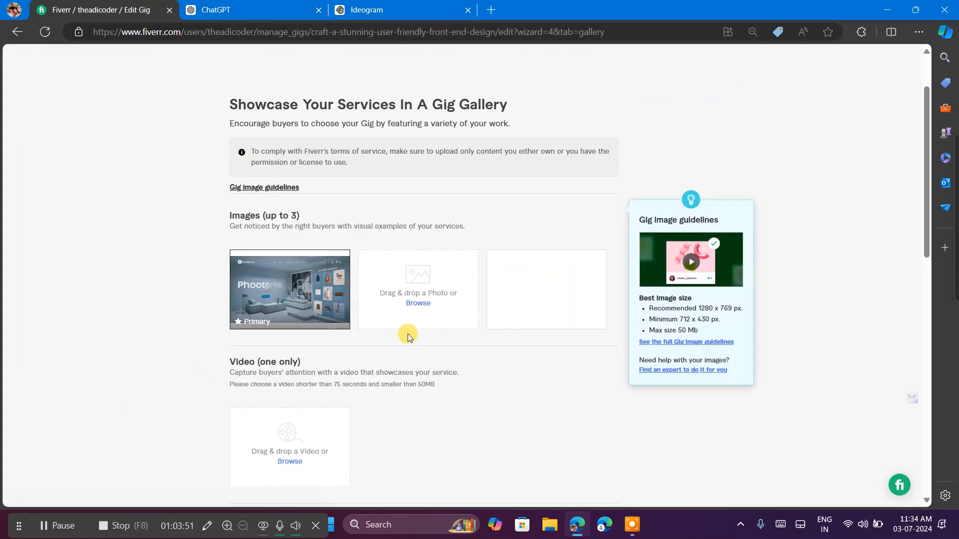
left_click(418, 303)
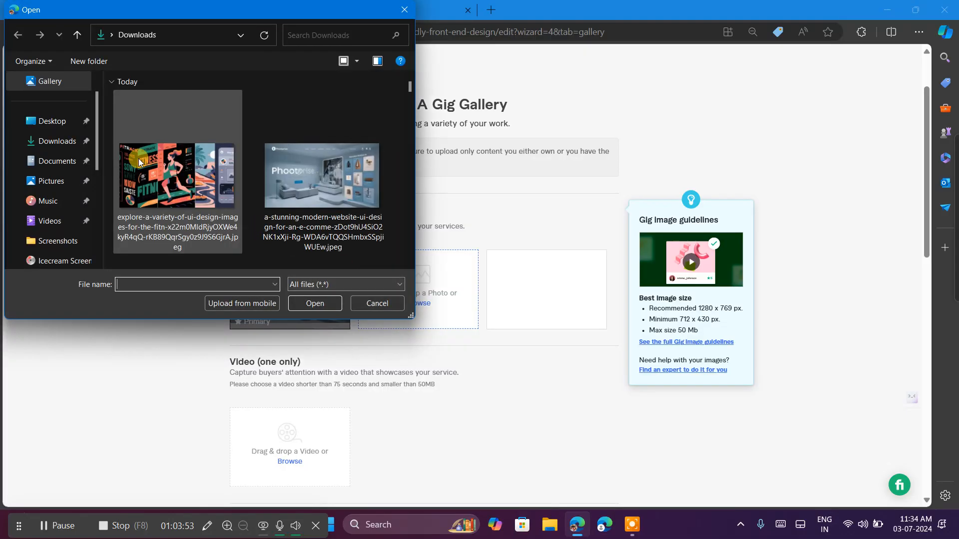
left_click(230, 239)
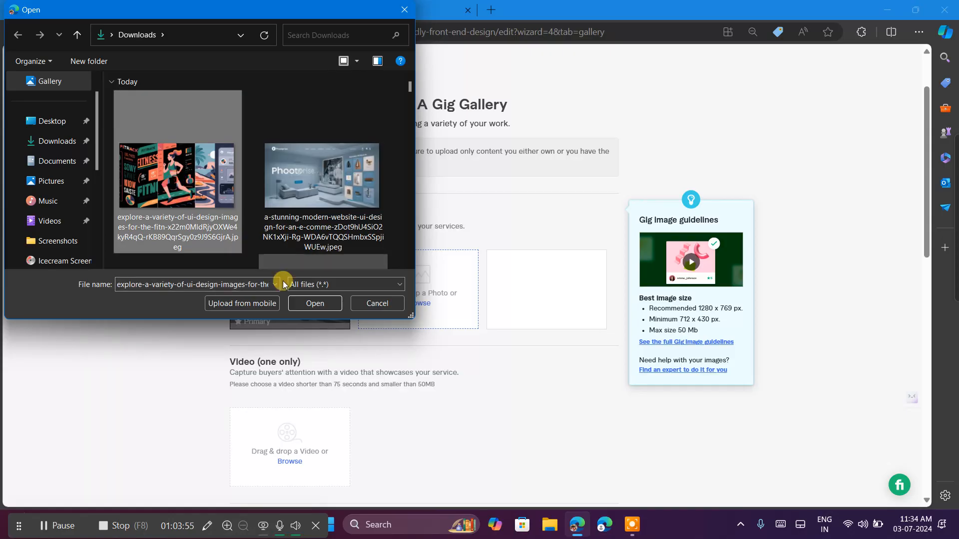
left_click(300, 304)
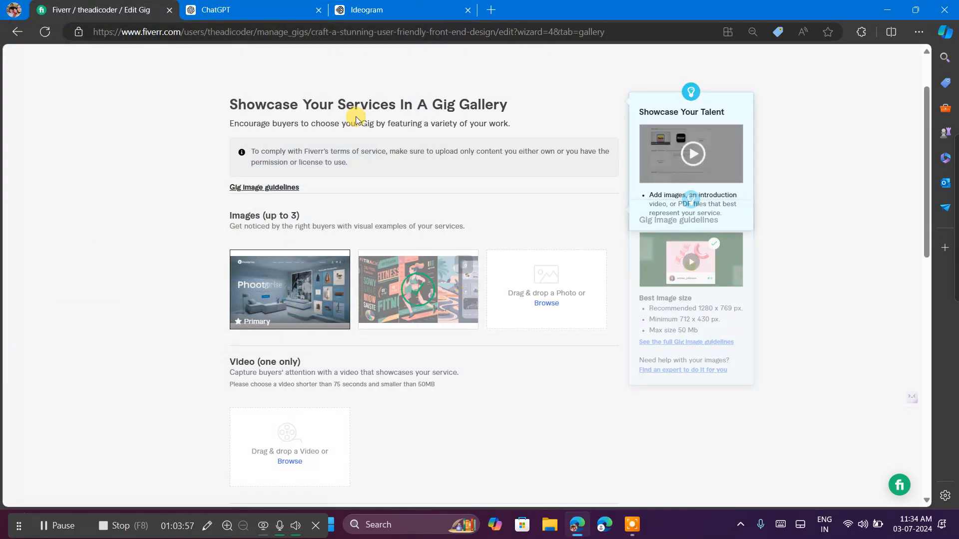
Return to Ideogram and open the account's profile page listing all of its generated images.
left_click(421, 7)
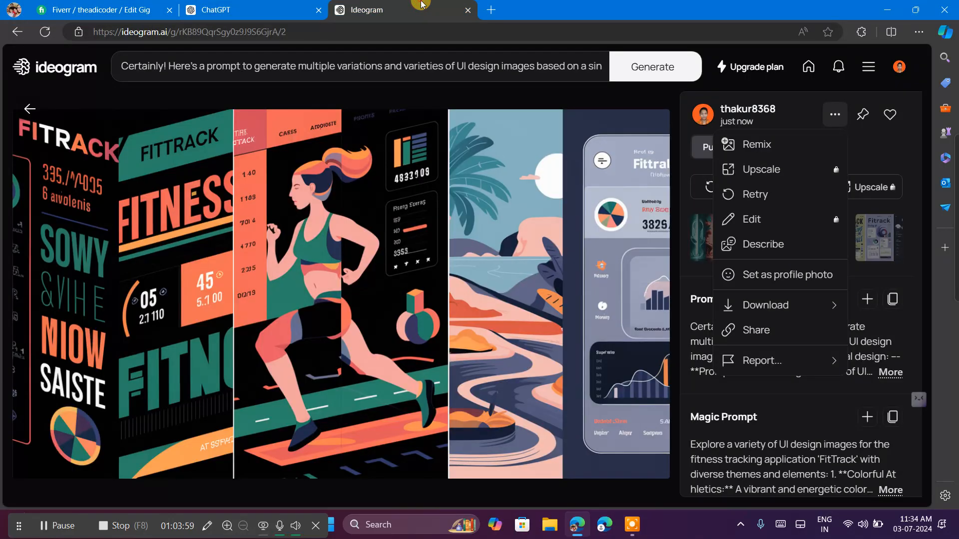
left_click(868, 90)
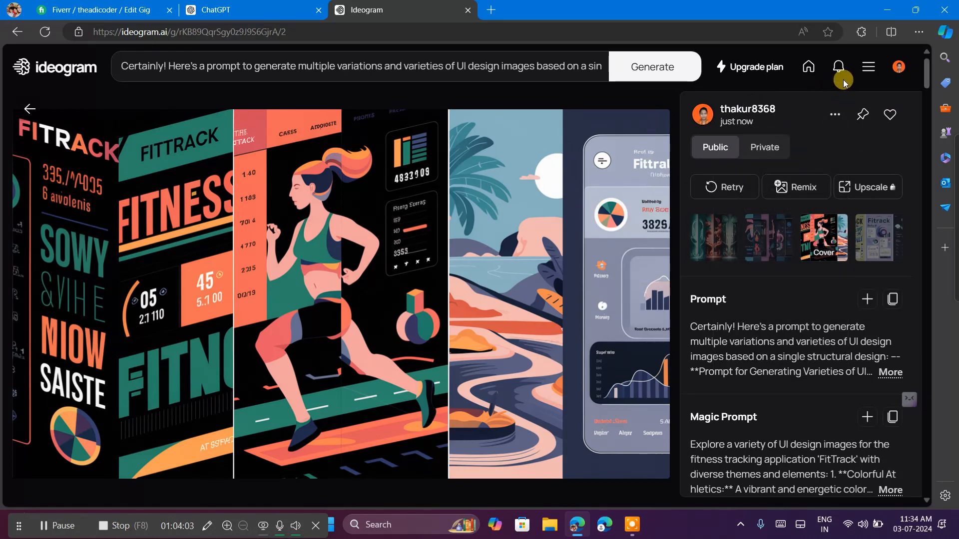
left_click(871, 69)
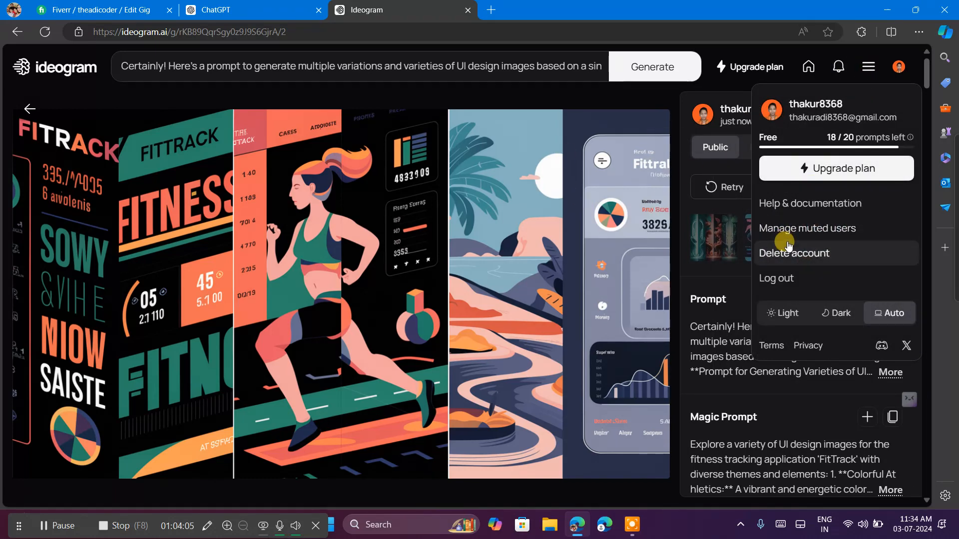
left_click(787, 203)
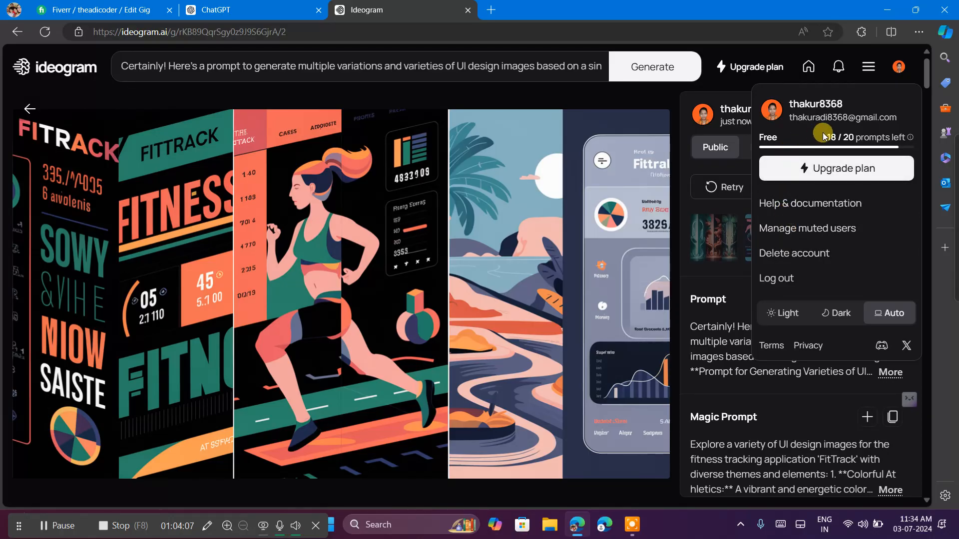
left_click(870, 70)
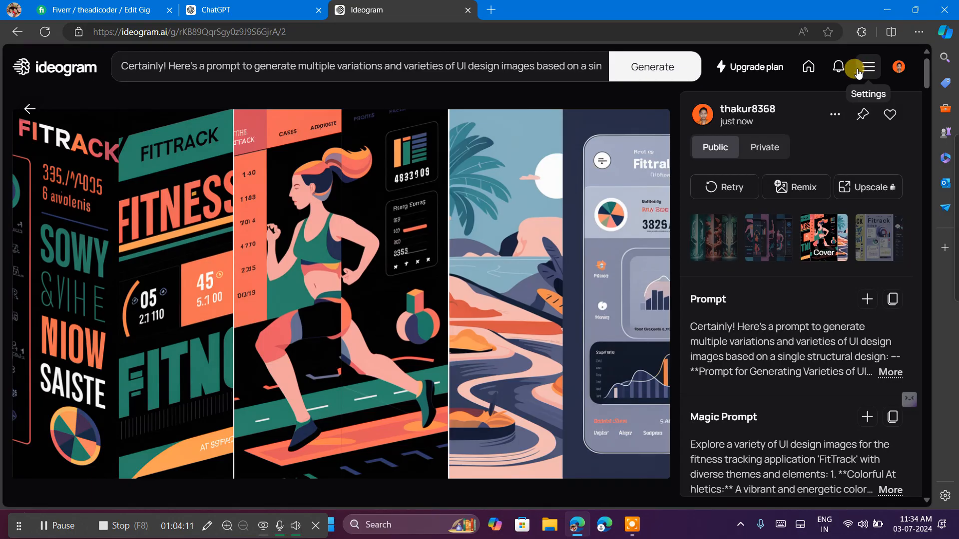
left_click(899, 67)
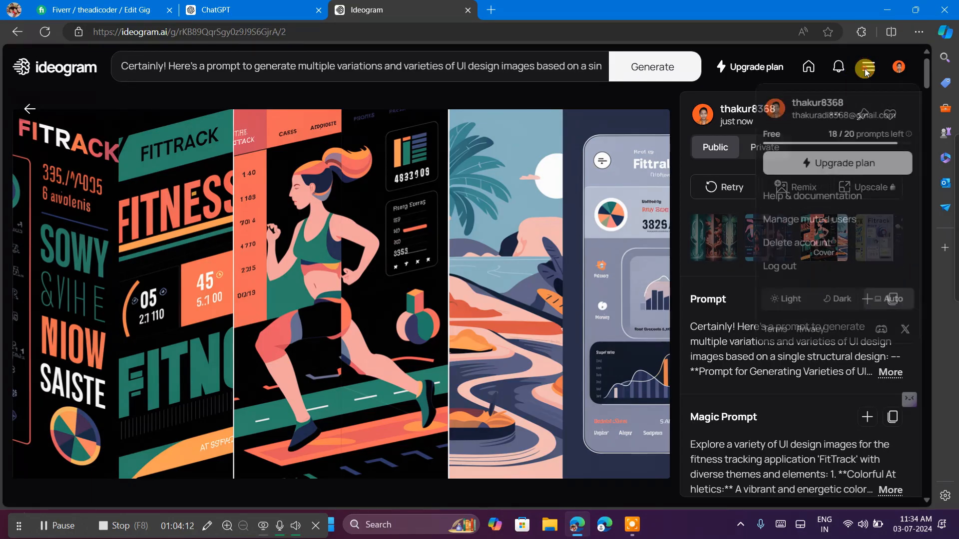
left_click(899, 68)
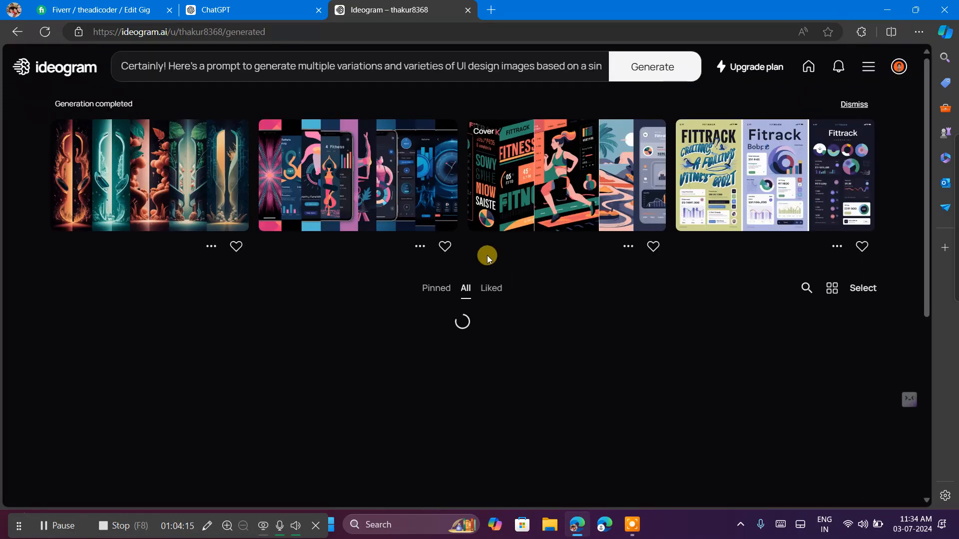
Browse the previously generated images and open the Phootprise living-room website design with featured products.
scroll(528, 373, "down", 2)
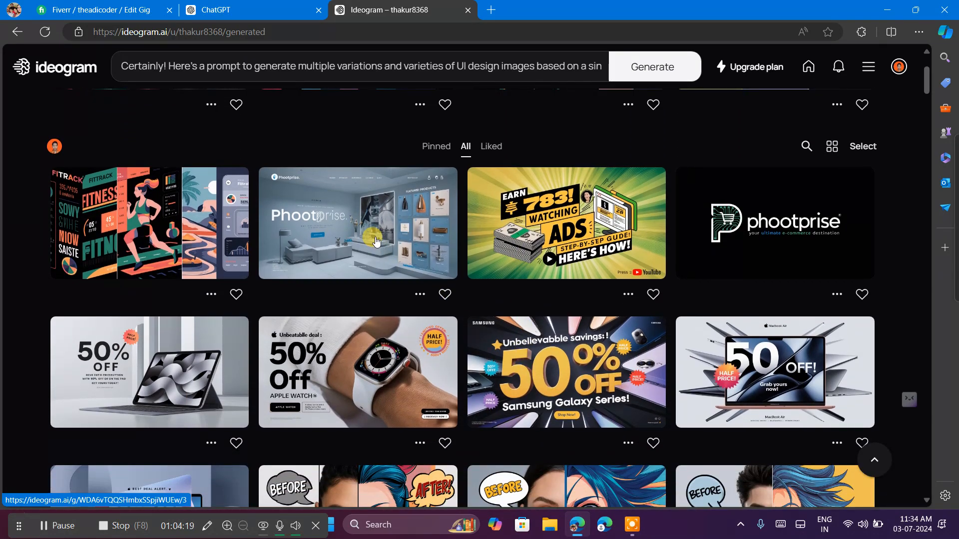
scroll(376, 241, "down", 2)
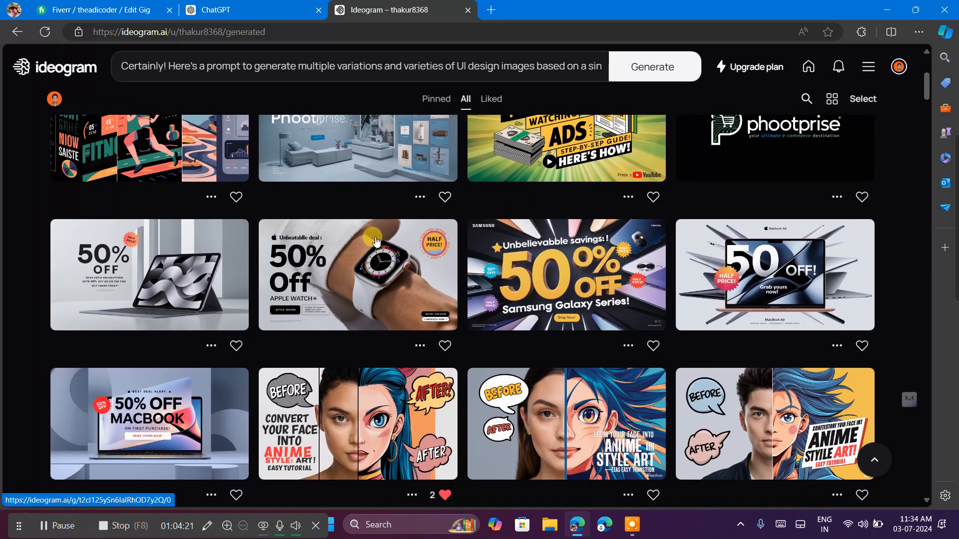
scroll(376, 242, "up", 1)
scroll(376, 242, "down", 10)
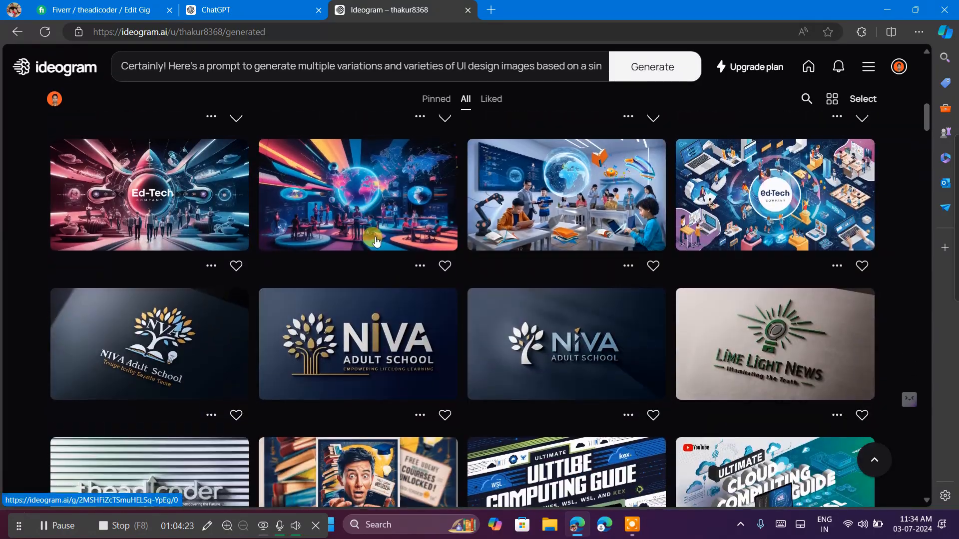
scroll(376, 241, "up", 8)
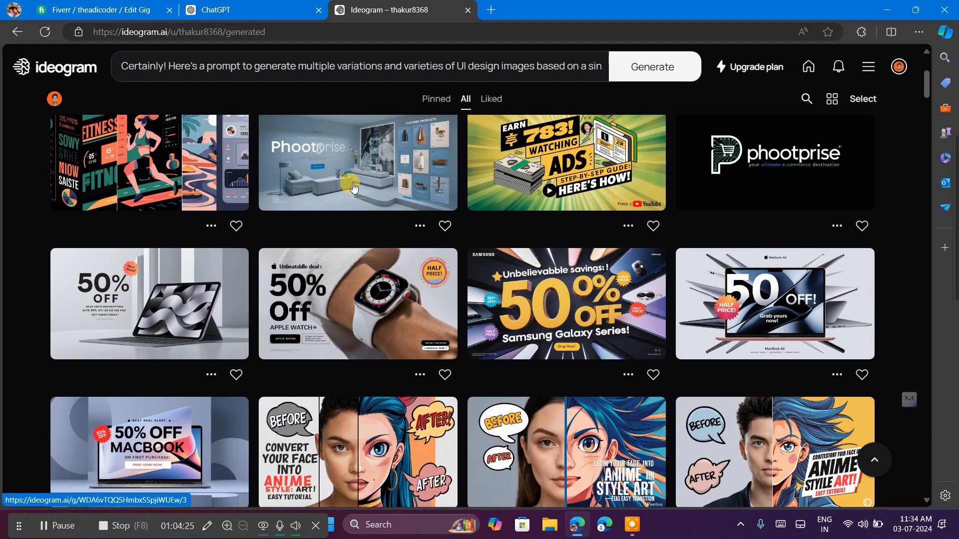
left_click(353, 187)
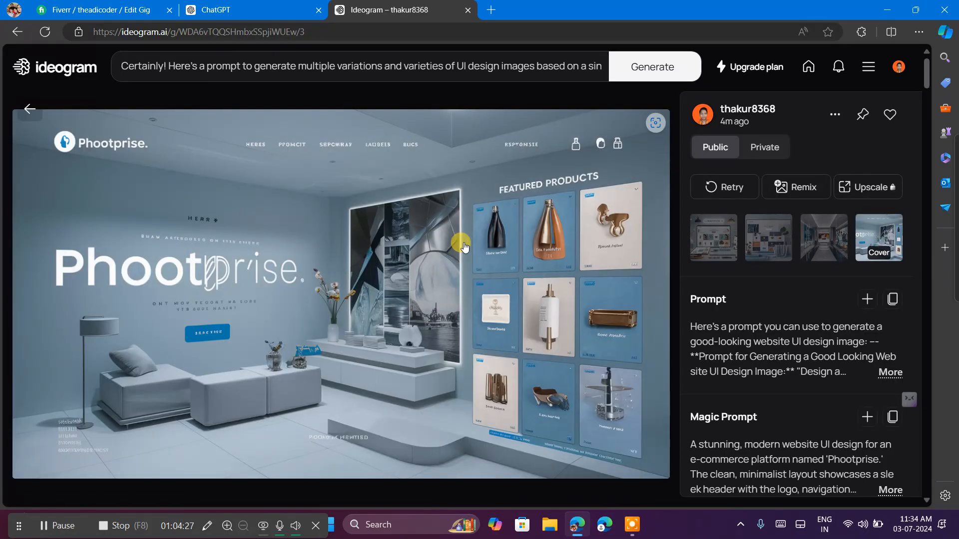
Show the first Phootprise variation, with the tablet and phone mockups, and download it as a JPEG (70% quality).
left_click(725, 244)
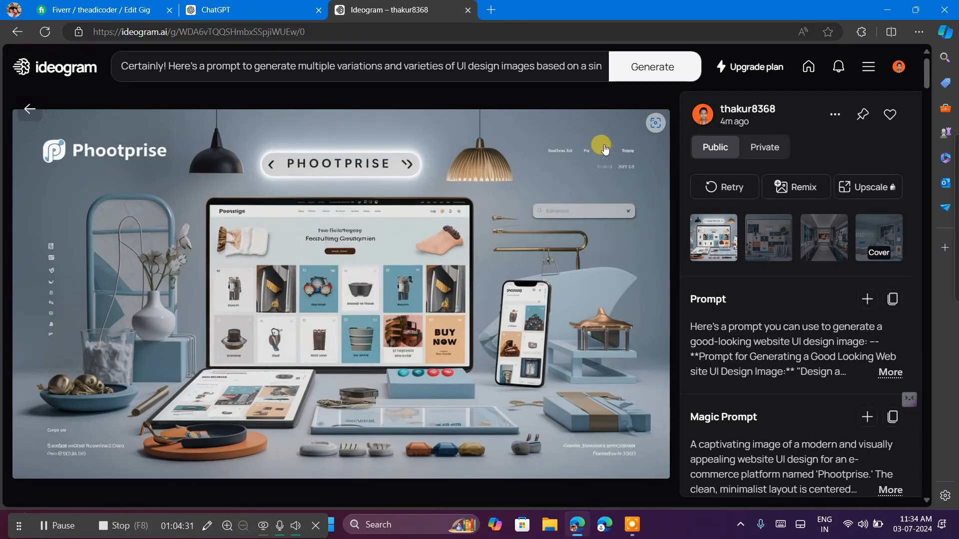
left_click(836, 115)
mouse_move(775, 302)
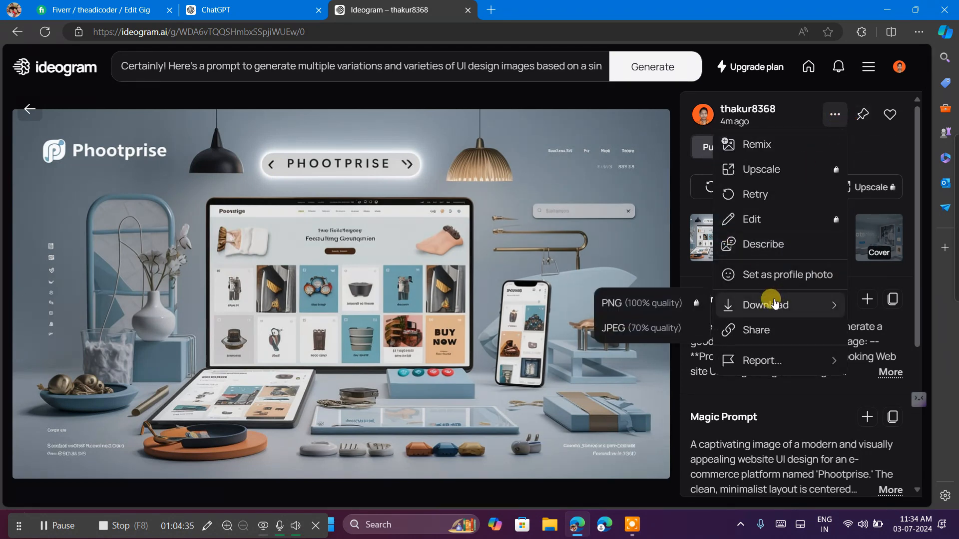
left_click(653, 329)
mouse_move(759, 361)
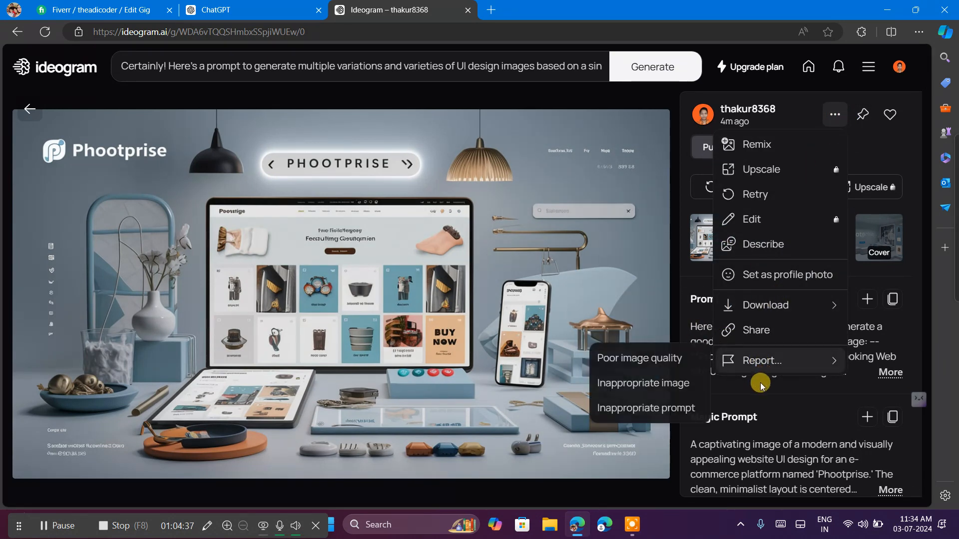
left_click(785, 422)
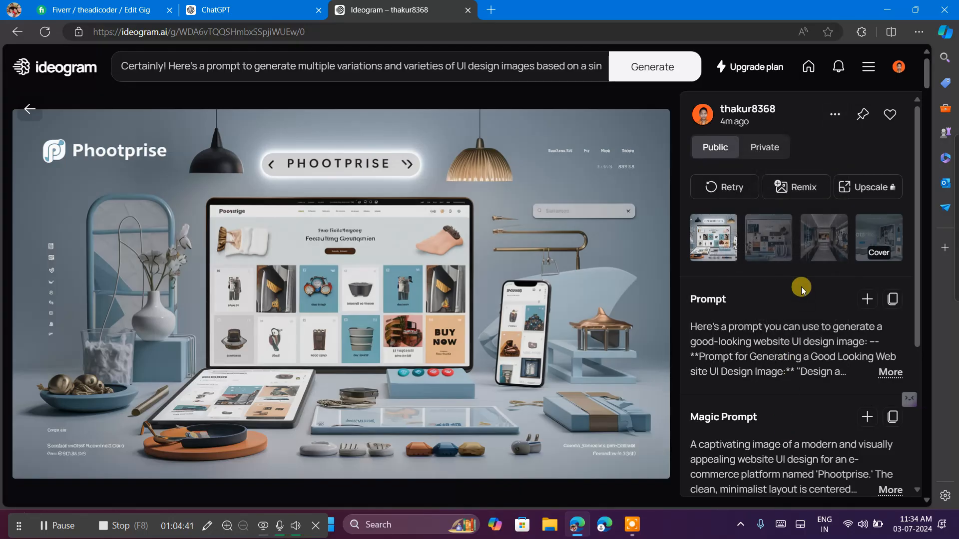
Show the second Phootprise variation, with the large screen between two phones, and download it as a JPEG (70% quality).
left_click(765, 242)
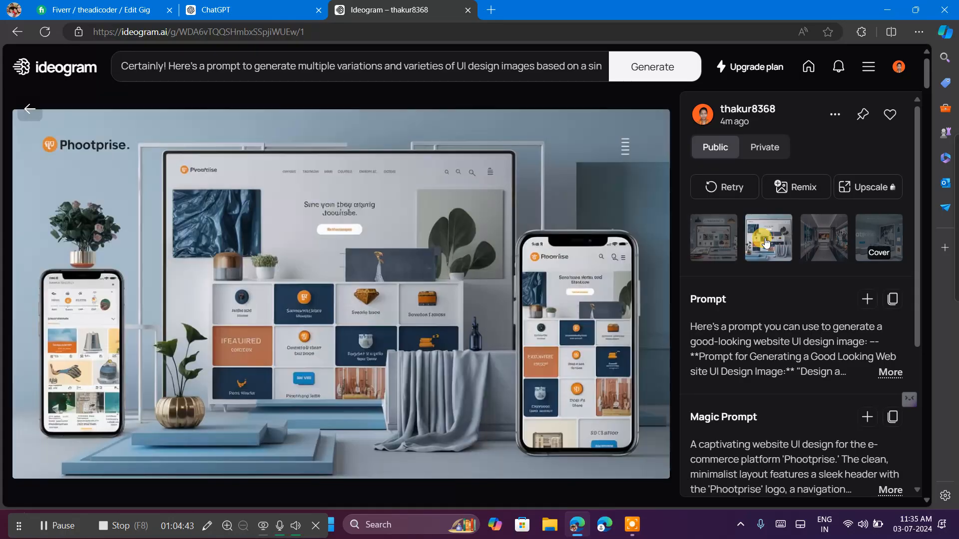
left_click(830, 116)
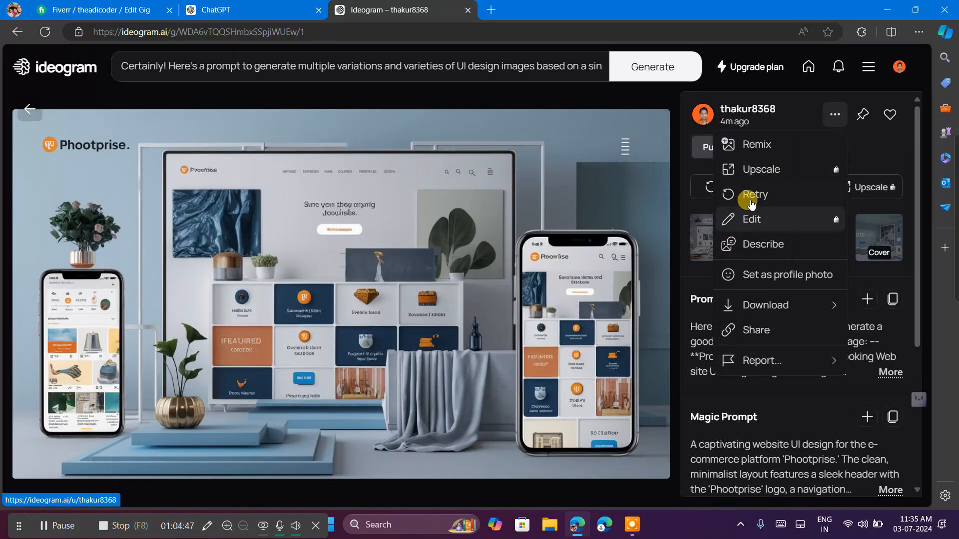
mouse_move(749, 304)
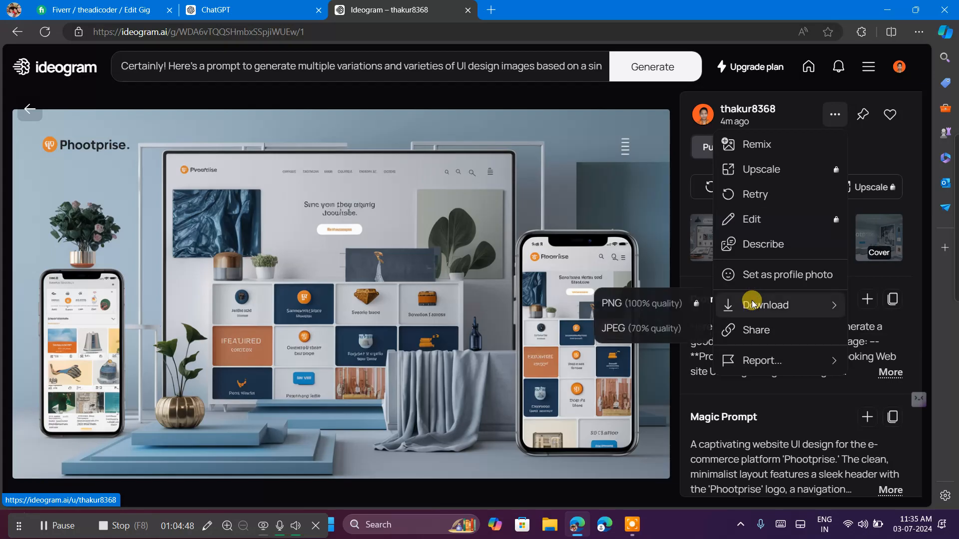
left_click(648, 332)
mouse_move(749, 360)
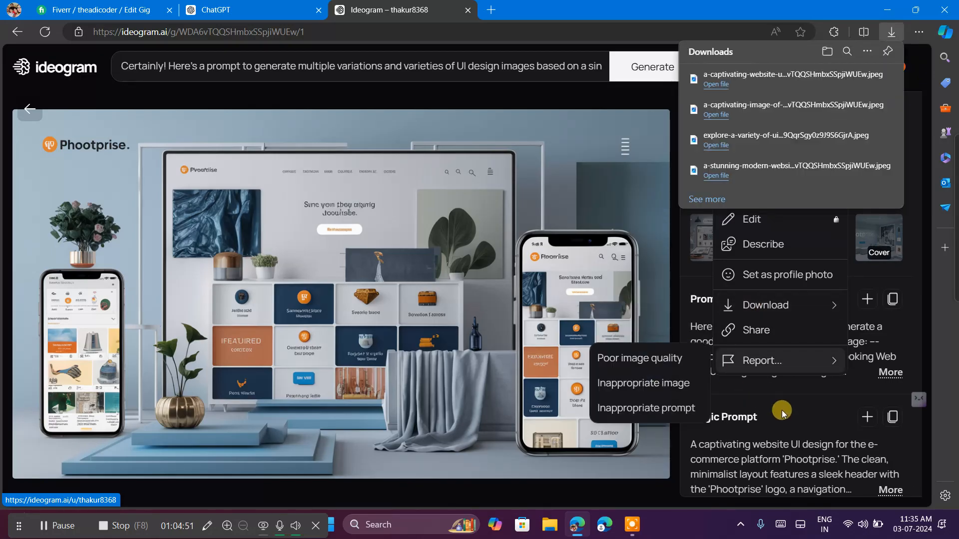
left_click(797, 438)
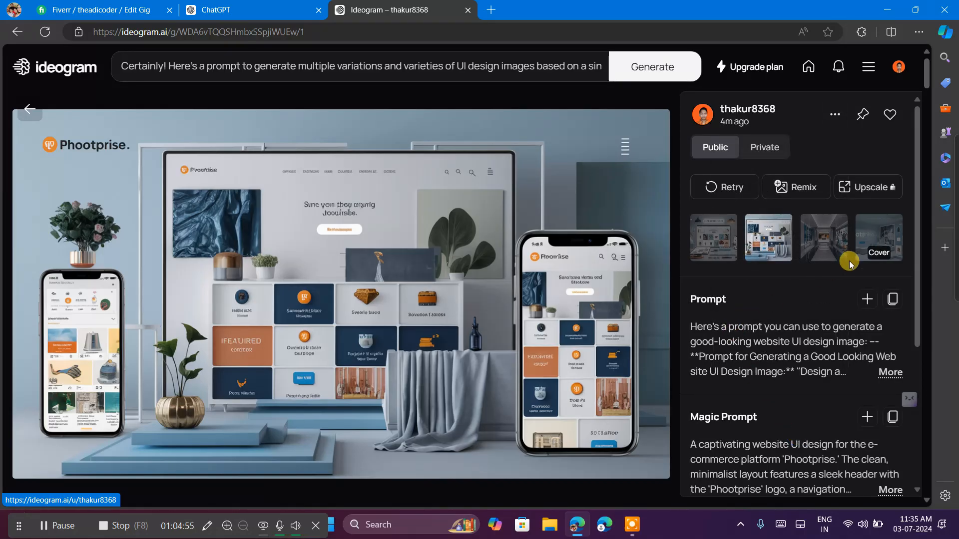
Switch to the Fiverr gig gallery and upload the Phootprise large-screen-and-phones image into the third image slot.
left_click(83, 10)
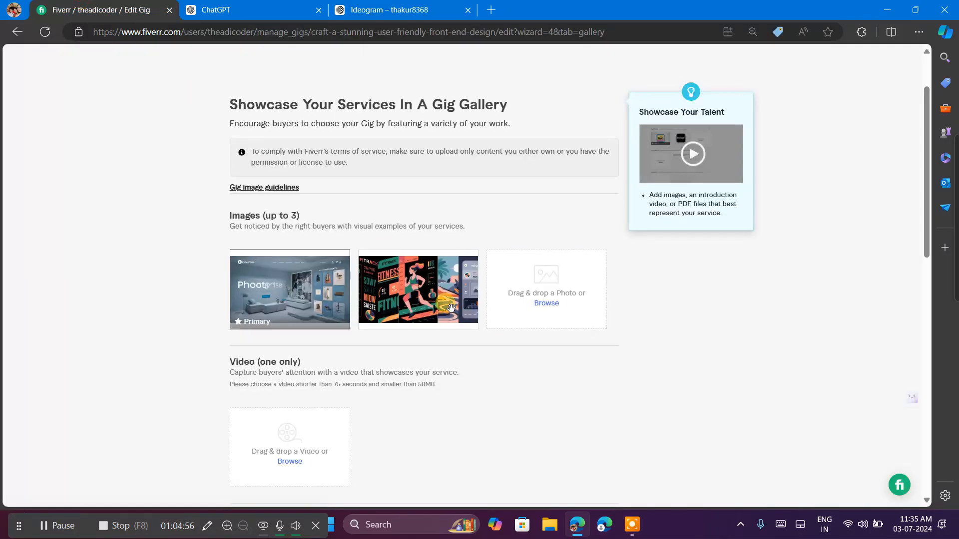
left_click(554, 308)
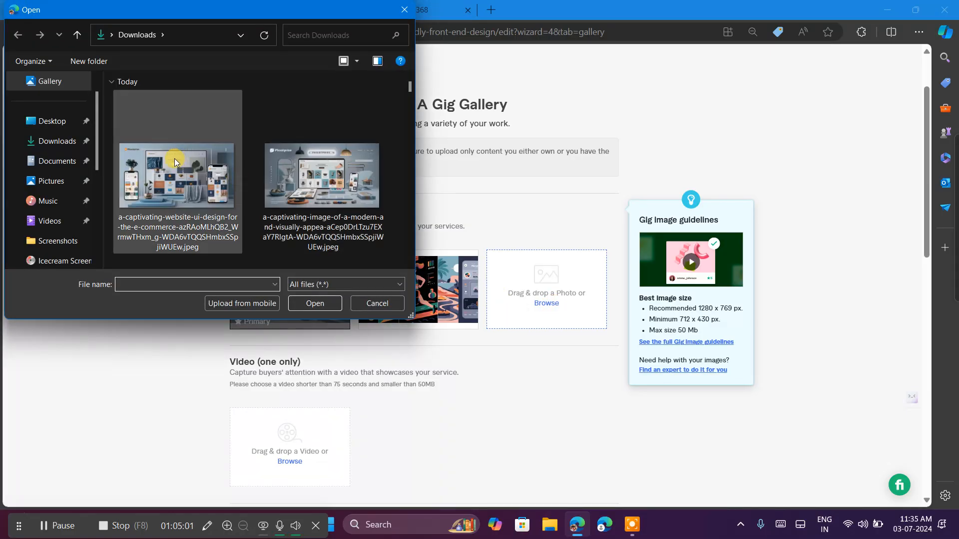
left_click(175, 161)
left_click(314, 303)
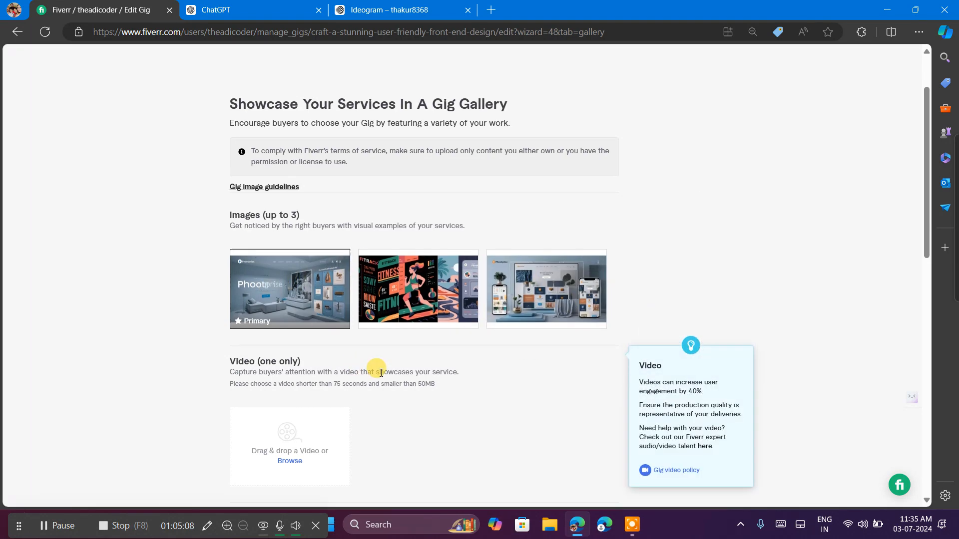
scroll(380, 373, "down", 3)
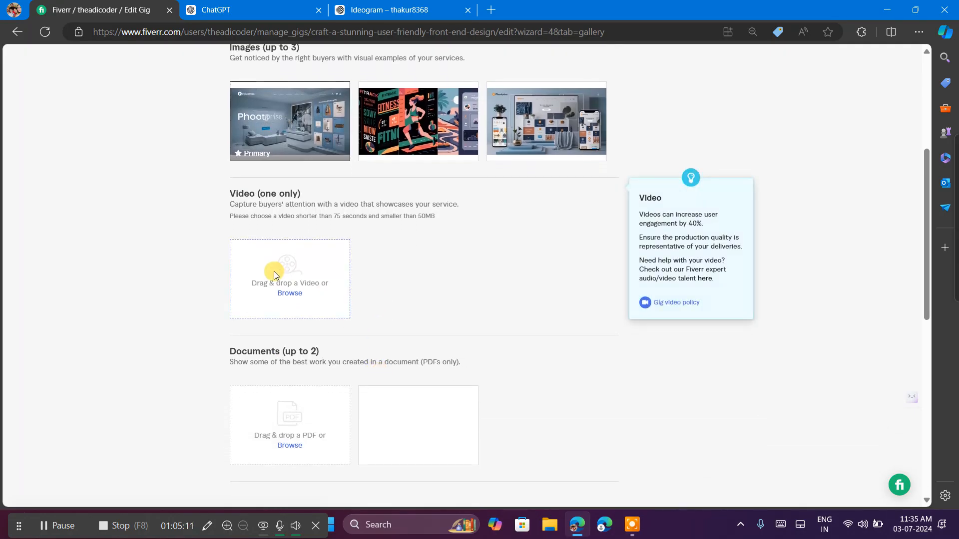
scroll(293, 283, "down", 2)
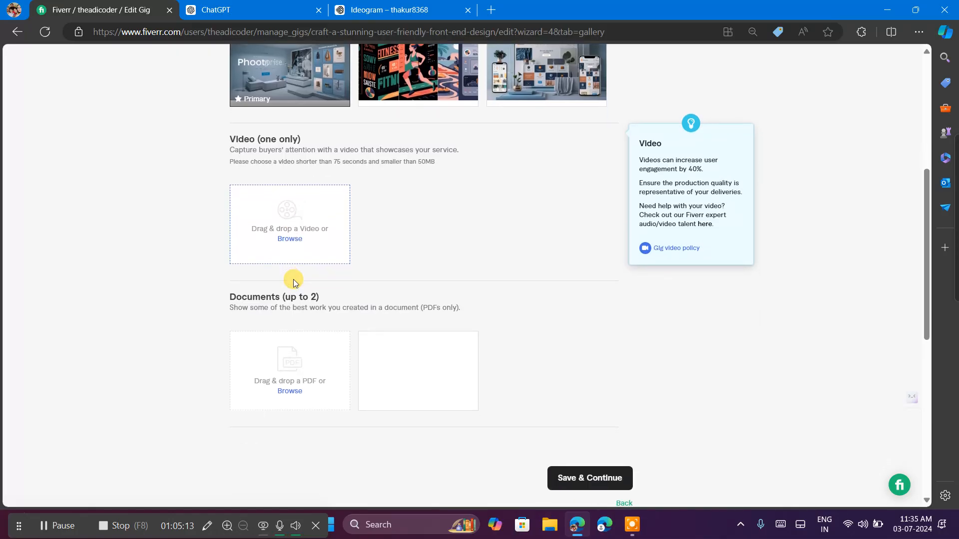
Switch to ChatGPT and send the request "Make APDF with the following response which you will give me every question answer response".
scroll(293, 282, "up", 3)
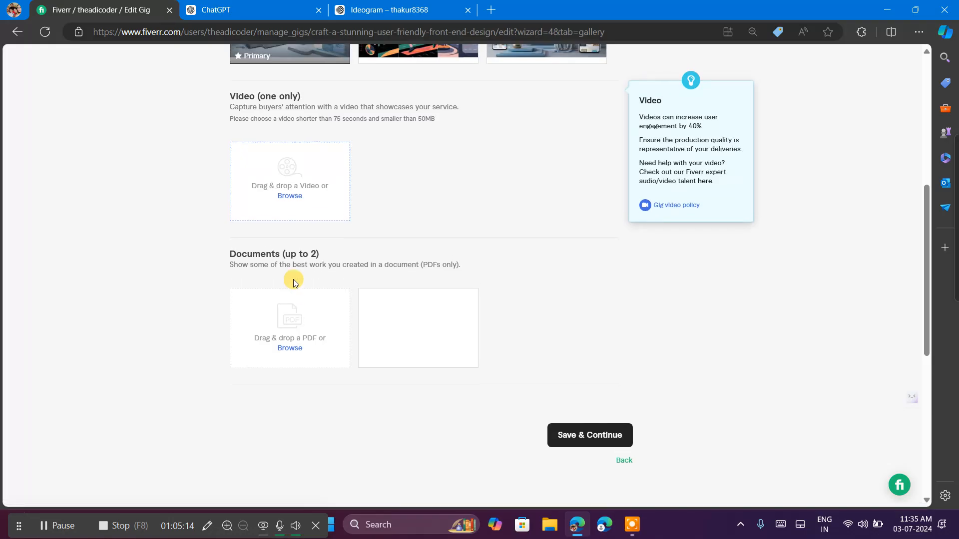
scroll(293, 279, "down", 5)
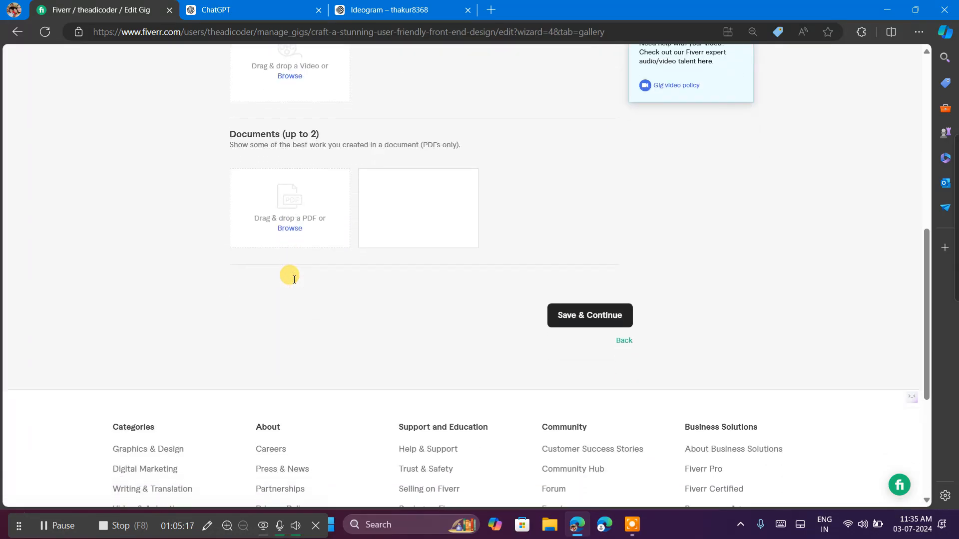
scroll(293, 277, "up", 4)
left_click(233, 7)
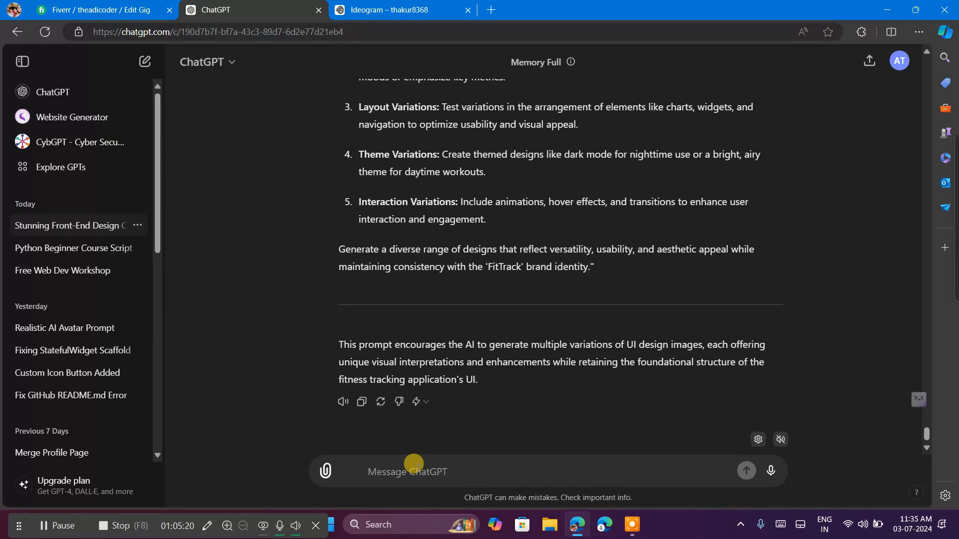
key("super+h")
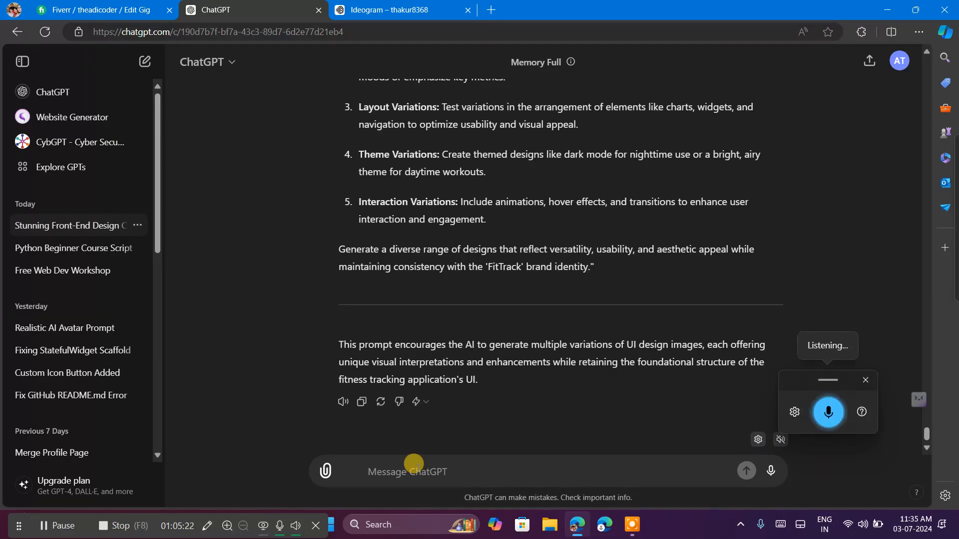
type("Make a")
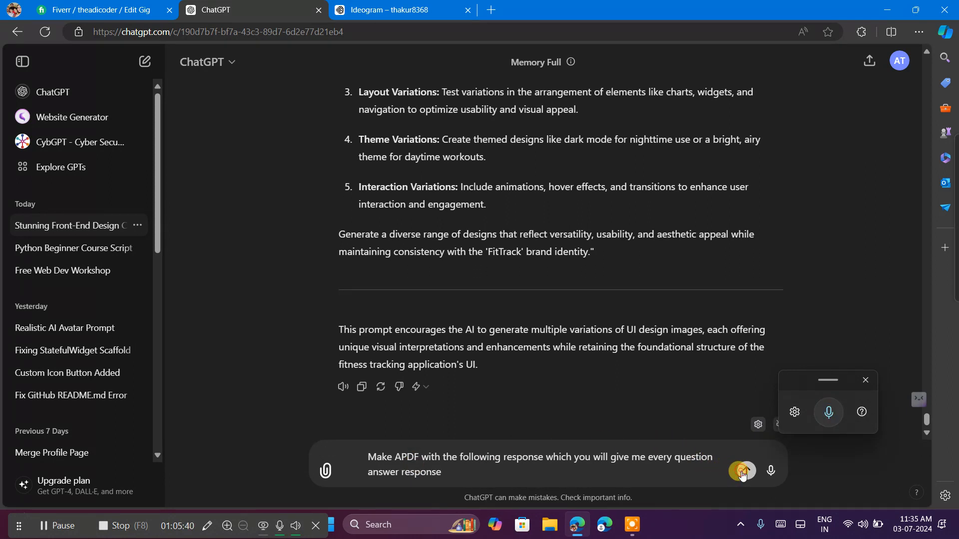
left_click(742, 472)
left_click(866, 380)
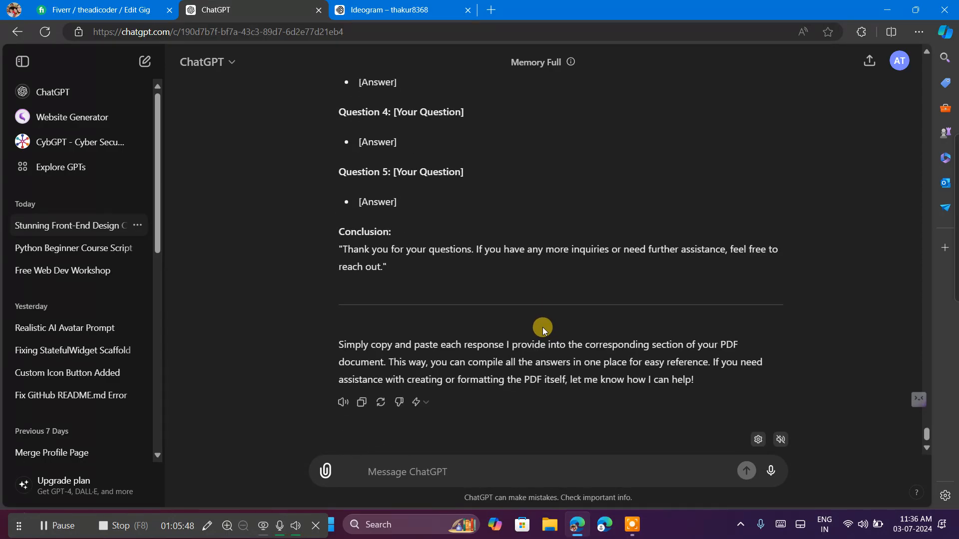
Read through ChatGPT's reply on making the PDF, including its suggested document structure.
scroll(574, 332, "up", 5)
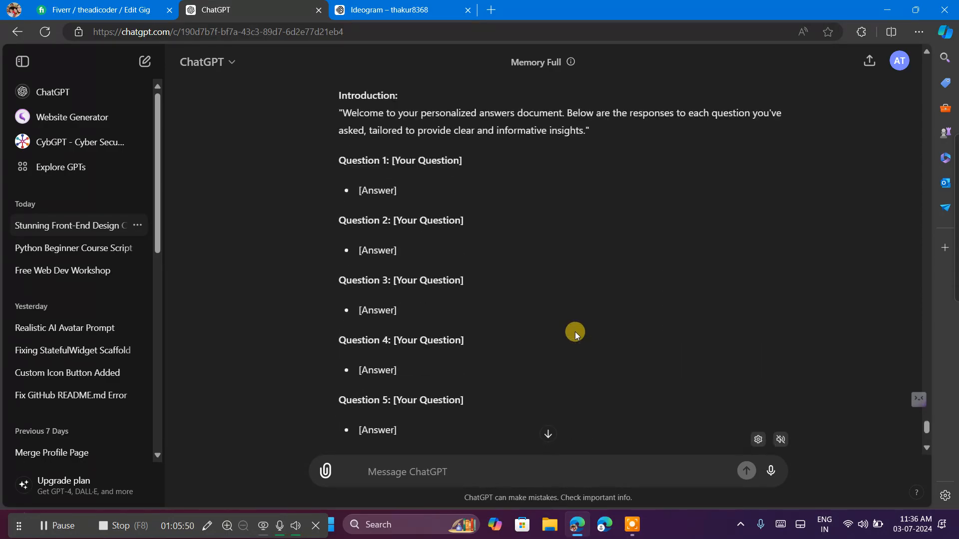
scroll(575, 332, "up", 3)
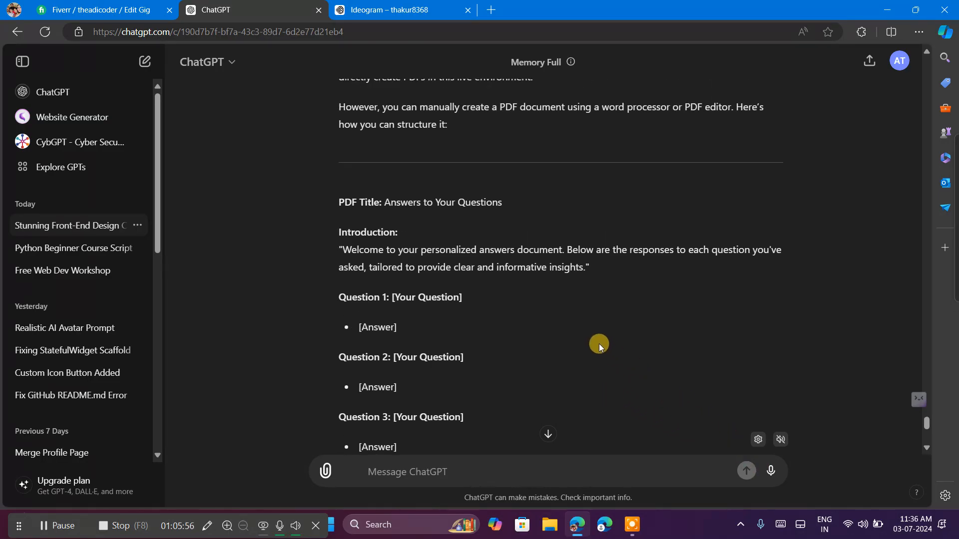
scroll(520, 303, "up", 7)
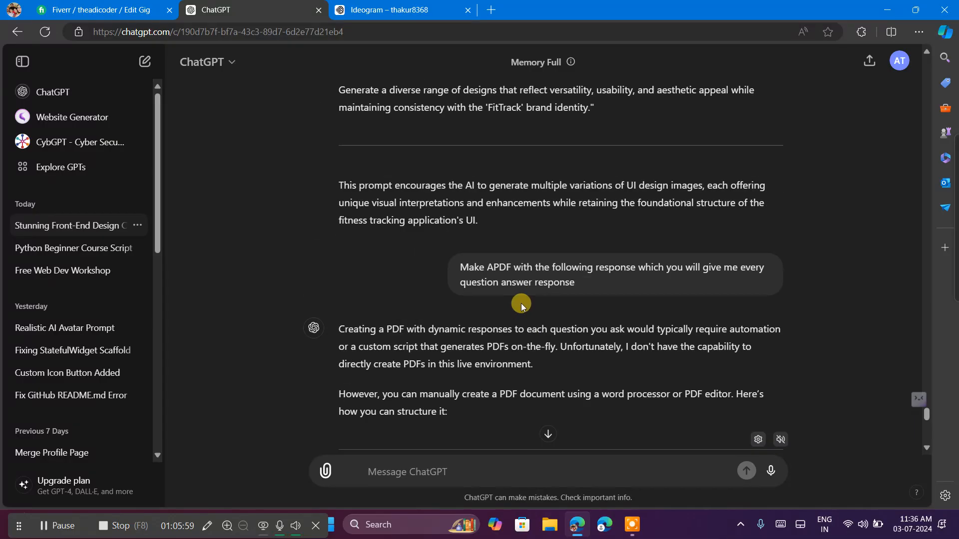
scroll(521, 303, "down", 12)
Switch back to the Fiverr gig gallery and save it without a video or documents, continuing to the publishing stage.
left_click(85, 5)
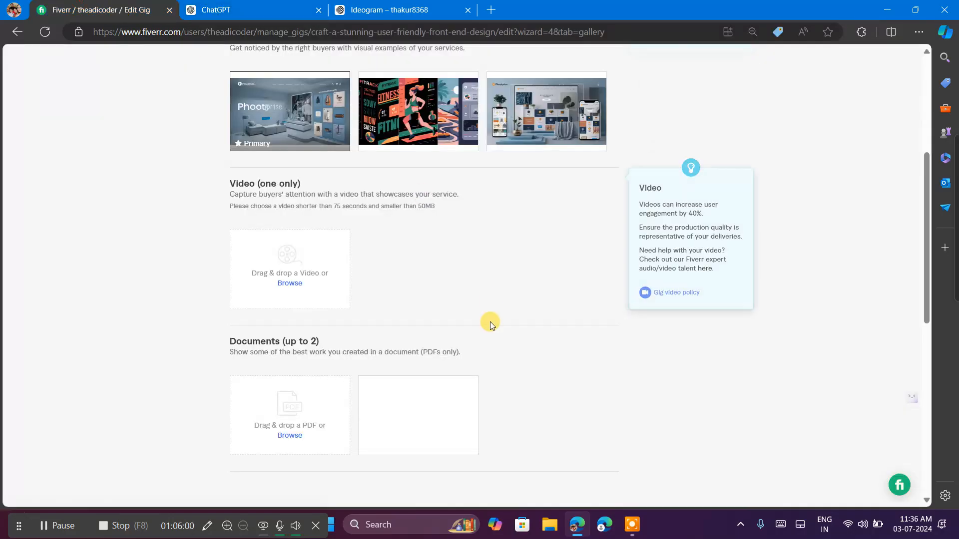
scroll(490, 322, "down", 5)
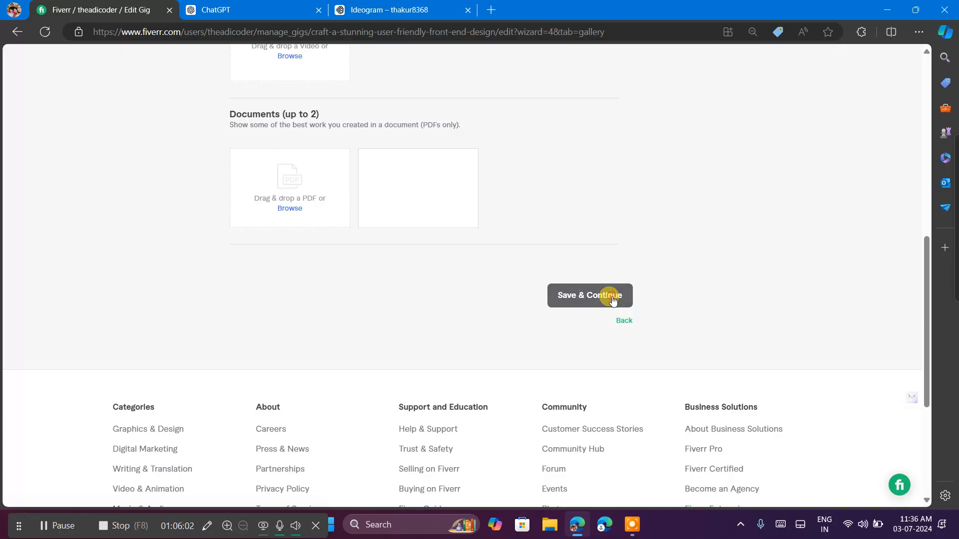
left_click(613, 297)
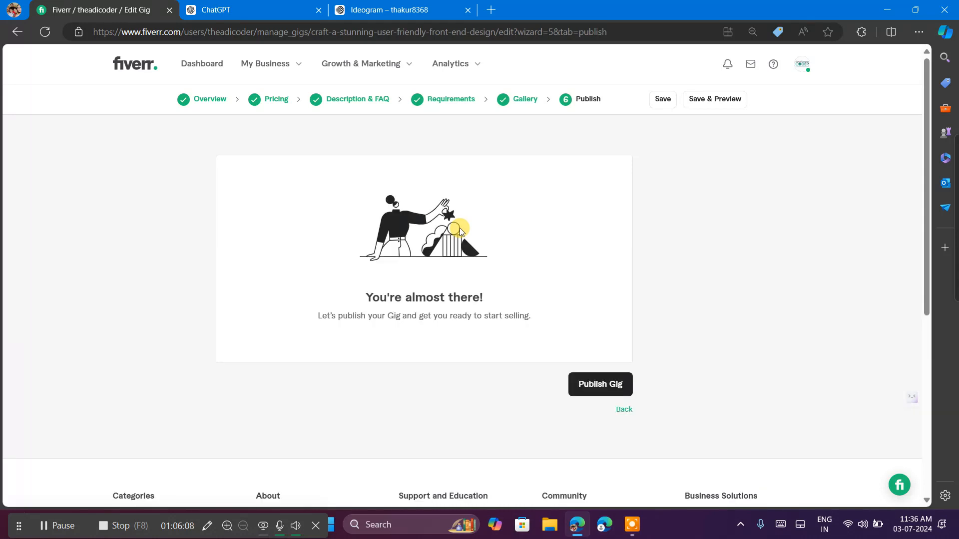
Publish the gig and finish the gig setup to go to the gig management page.
left_click(613, 388)
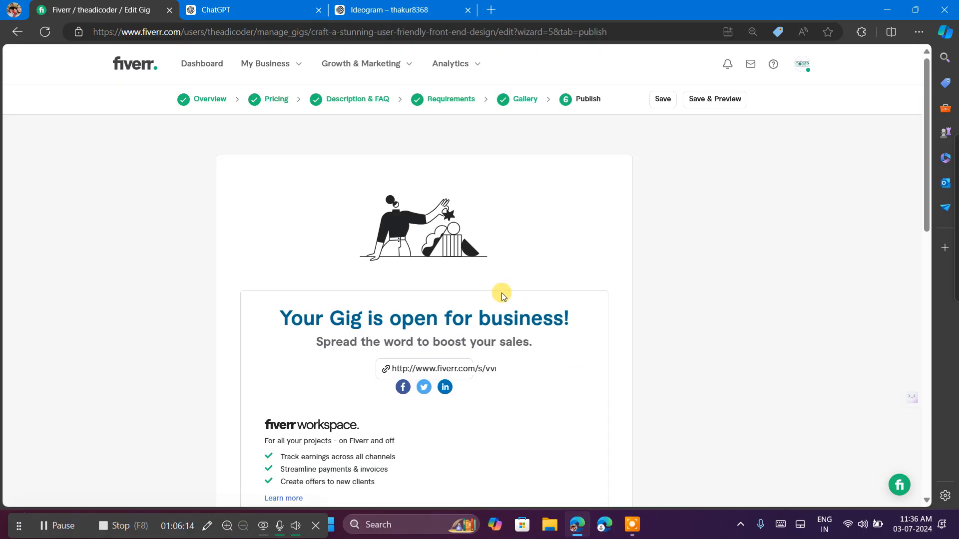
scroll(501, 293, "down", 7)
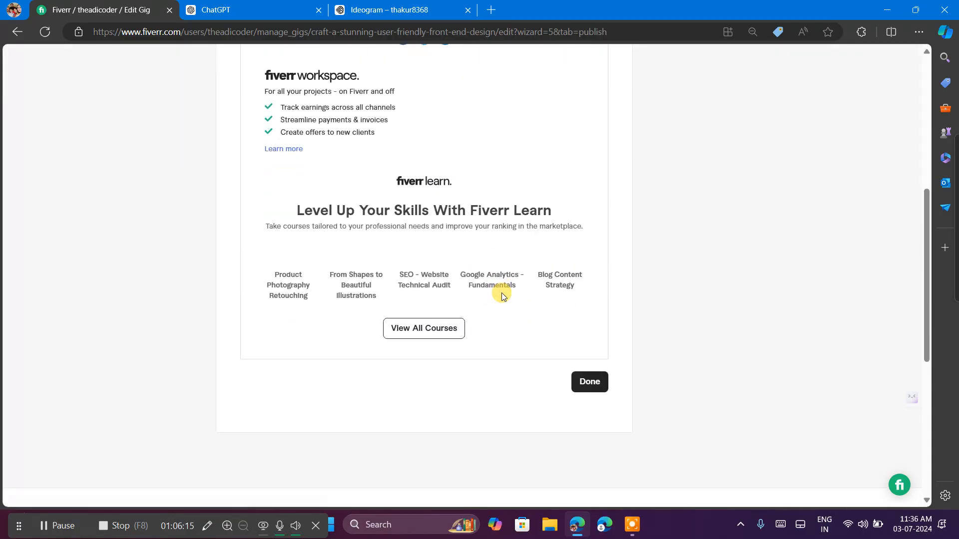
left_click(590, 381)
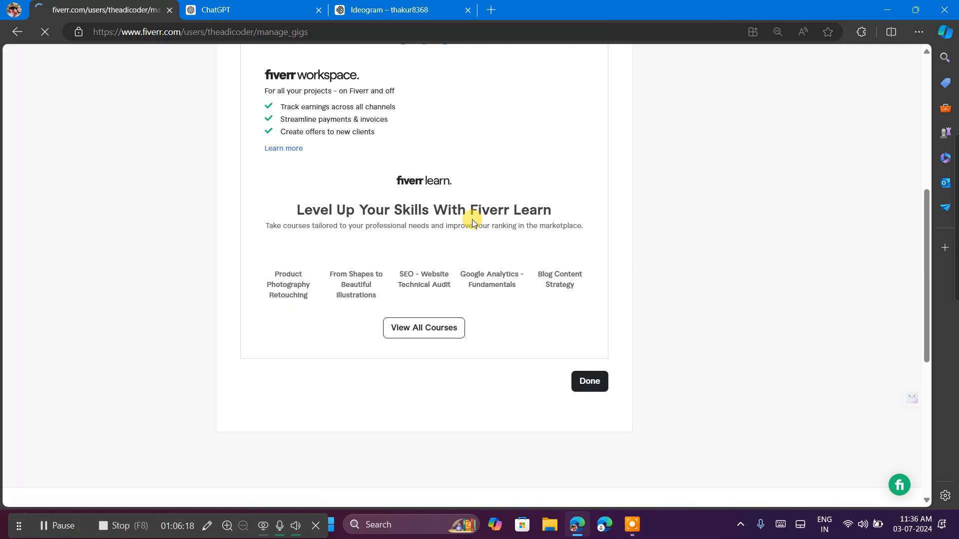